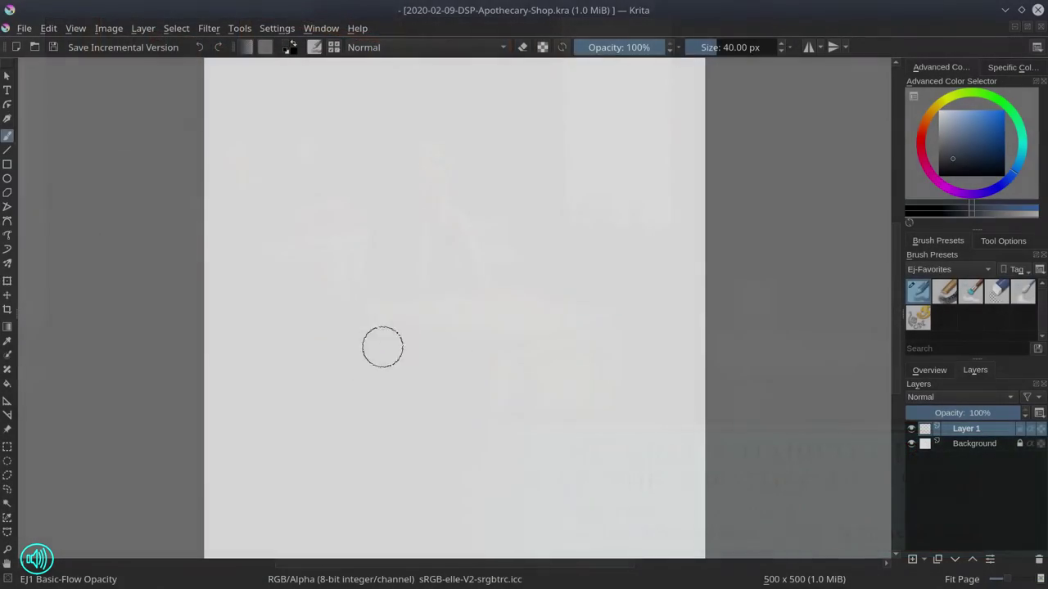
Block in the counter, shelves, pillar and girl with soft grey 40 px strokes.
{"action": "left_click_drag", "start_coordinate": [279, 450], "coordinate": [594, 365]}
{"action": "left_click_drag", "start_coordinate": [237, 352], "coordinate": [554, 325]}
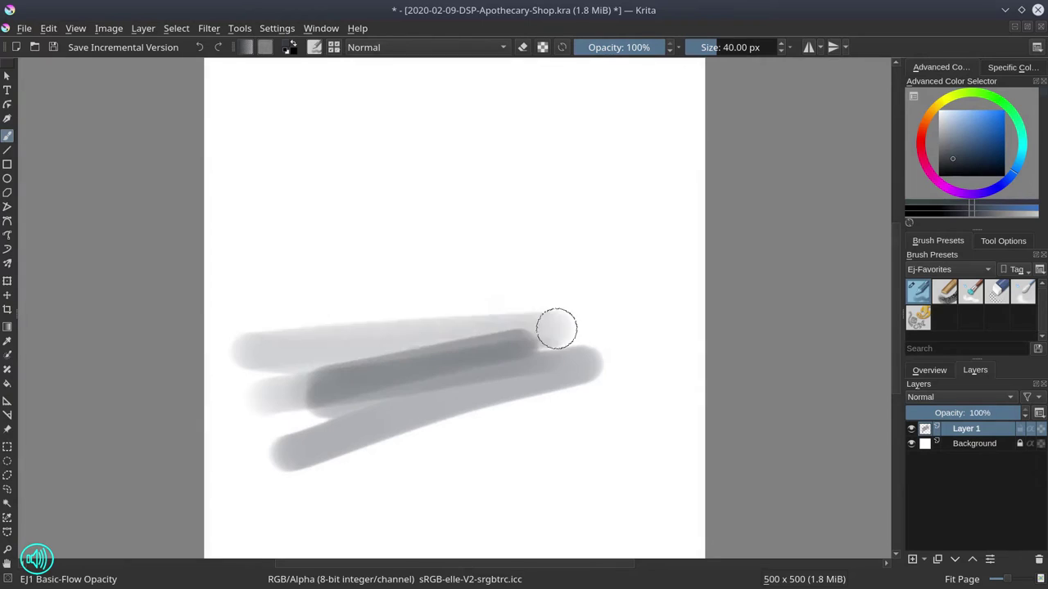
{"action": "left_click_drag", "start_coordinate": [233, 291], "coordinate": [536, 282]}
{"action": "left_click_drag", "start_coordinate": [266, 217], "coordinate": [491, 217]}
{"action": "left_click_drag", "start_coordinate": [254, 123], "coordinate": [553, 151]}
{"action": "mouse_move", "coordinate": [262, 173]}
{"action": "left_mouse_down"}
{"action": "mouse_move", "coordinate": [271, 128]}
{"action": "mouse_move", "coordinate": [532, 168]}
{"action": "left_mouse_up"}
{"action": "left_click_drag", "start_coordinate": [515, 319], "coordinate": [524, 164]}
{"action": "left_click_drag", "start_coordinate": [459, 266], "coordinate": [446, 360]}
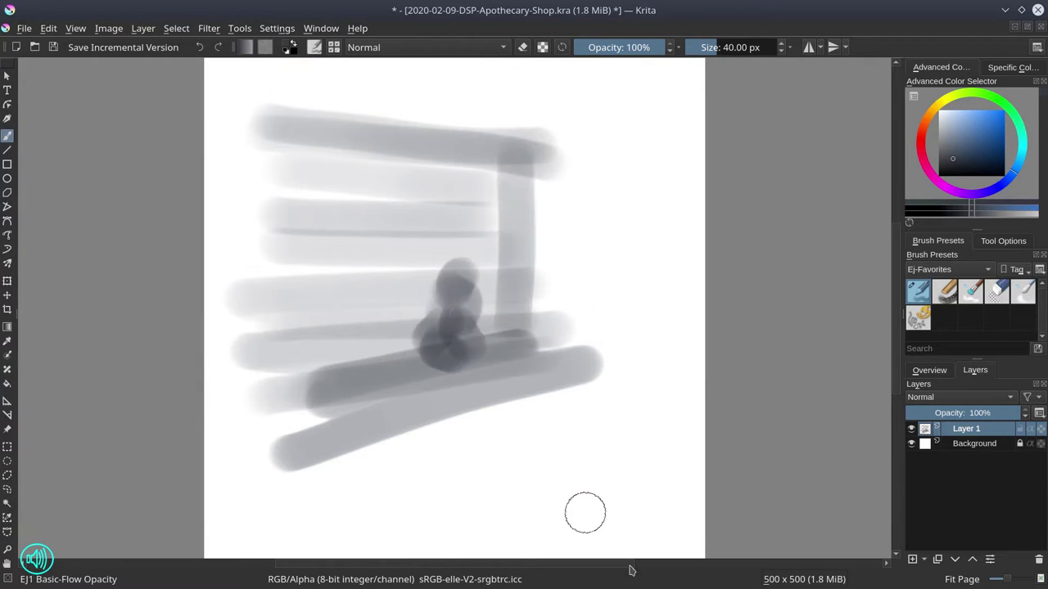
Add Layer 2 with black as the colour and a fine 2 px brush.
{"action": "key", "text": "Insert"}
{"action": "key", "text": "d"}
{"action": "key", "text": "bracketleft"}
{"action": "key", "text": "bracketleft"}
{"action": "key", "text": "bracketleft"}
{"action": "key", "text": "bracketleft"}
{"action": "key", "text": "bracketleft"}
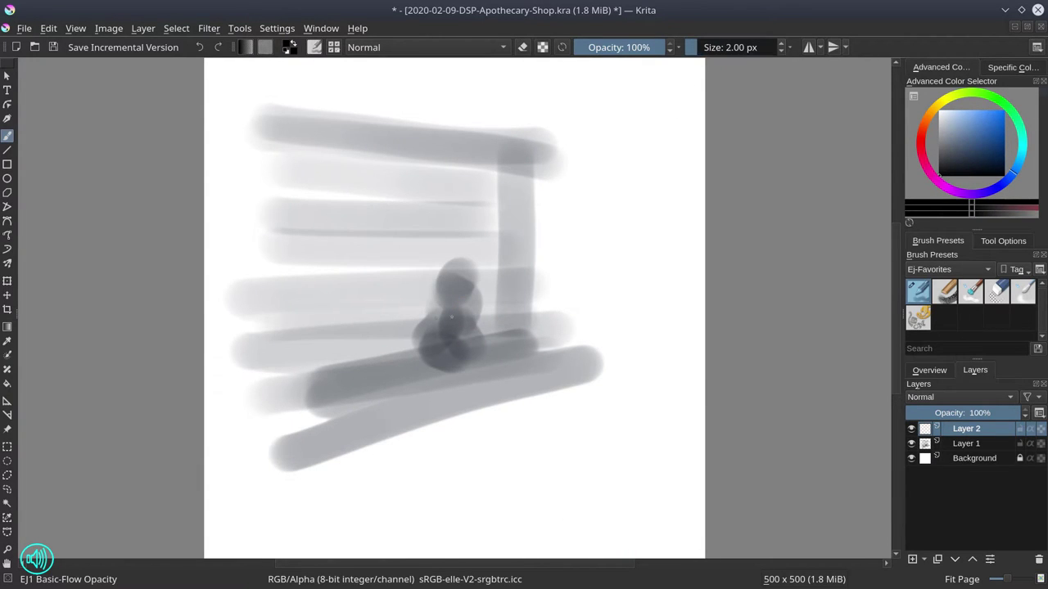
Sketch the counter's top edges and its left, middle and right legs.
{"action": "scroll", "coordinate": [484, 292], "scroll_direction": "up", "scroll_amount": 2}
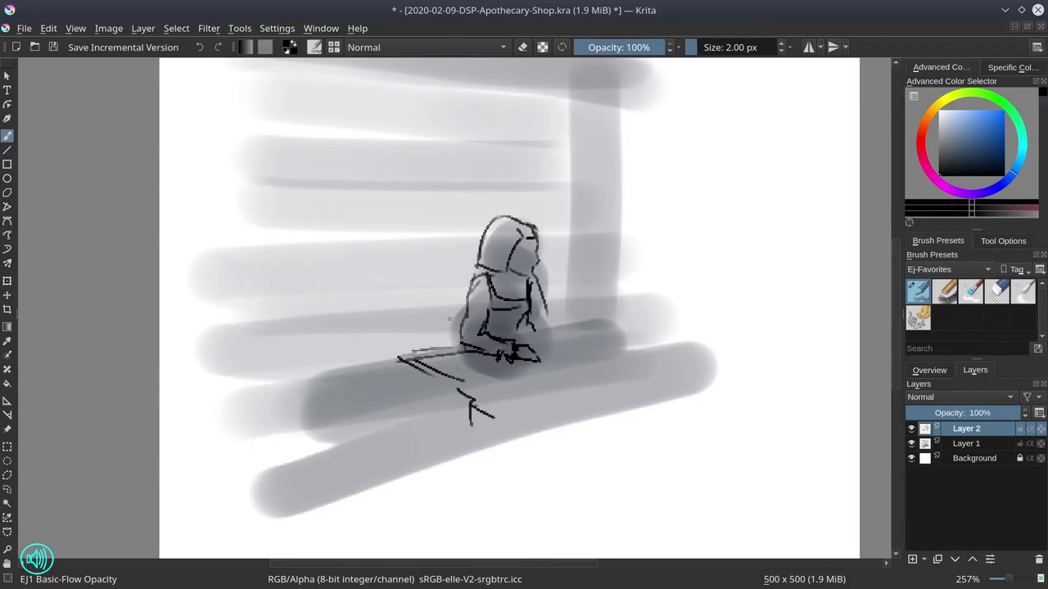
{"action": "left_click_drag", "start_coordinate": [471, 395], "coordinate": [489, 411]}
{"action": "left_click_drag", "start_coordinate": [485, 414], "coordinate": [485, 452]}
{"action": "left_click_drag", "start_coordinate": [506, 401], "coordinate": [684, 373]}
{"action": "left_click_drag", "start_coordinate": [681, 370], "coordinate": [683, 418]}
{"action": "left_click_drag", "start_coordinate": [553, 338], "coordinate": [601, 333]}
{"action": "left_click_drag", "start_coordinate": [583, 346], "coordinate": [612, 340]}
{"action": "mouse_move", "coordinate": [514, 414]}
{"action": "left_mouse_down"}
{"action": "mouse_move", "coordinate": [681, 379]}
{"action": "mouse_move", "coordinate": [495, 465]}
{"action": "left_mouse_up"}
{"action": "left_click_drag", "start_coordinate": [677, 385], "coordinate": [679, 424]}
{"action": "left_click_drag", "start_coordinate": [404, 367], "coordinate": [467, 460]}
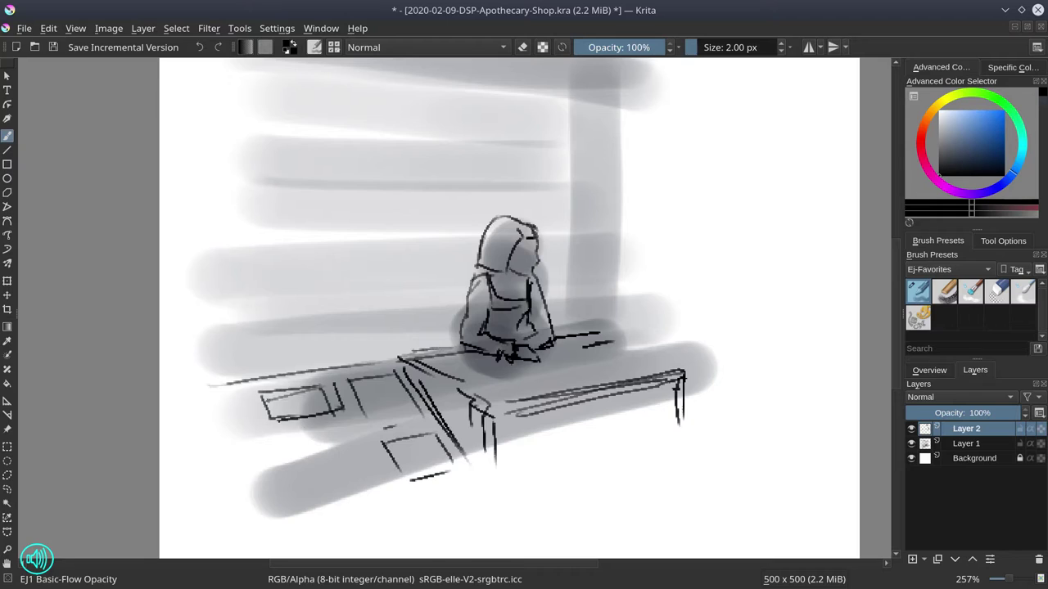
Sketch the drawer cabinet at lower left with its diagonals and bottom edge.
{"action": "left_click_drag", "start_coordinate": [352, 425], "coordinate": [386, 496]}
{"action": "mouse_move", "coordinate": [277, 431]}
{"action": "left_mouse_down"}
{"action": "mouse_move", "coordinate": [335, 420]}
{"action": "mouse_move", "coordinate": [309, 514]}
{"action": "left_mouse_up"}
{"action": "left_click_drag", "start_coordinate": [308, 426], "coordinate": [341, 501]}
{"action": "left_click_drag", "start_coordinate": [308, 512], "coordinate": [344, 506]}
{"action": "left_click_drag", "start_coordinate": [316, 422], "coordinate": [381, 496]}
{"action": "left_click_drag", "start_coordinate": [285, 530], "coordinate": [443, 490]}
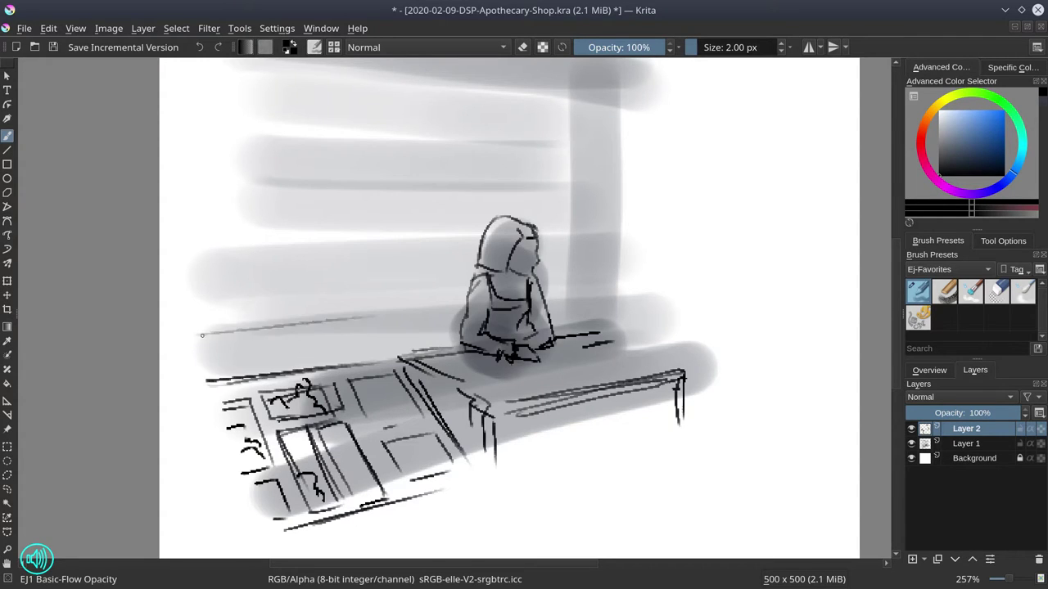
Draw the pillar beside the girl, the ceiling lines and the shelf sill.
{"action": "left_click_drag", "start_coordinate": [556, 304], "coordinate": [591, 300]}
{"action": "left_click_drag", "start_coordinate": [569, 98], "coordinate": [570, 250]}
{"action": "left_click_drag", "start_coordinate": [564, 257], "coordinate": [566, 286]}
{"action": "scroll", "coordinate": [607, 374], "scroll_direction": "down", "scroll_amount": 2}
{"action": "left_click_drag", "start_coordinate": [284, 117], "coordinate": [573, 131]}
{"action": "left_click_drag", "start_coordinate": [285, 96], "coordinate": [584, 126]}
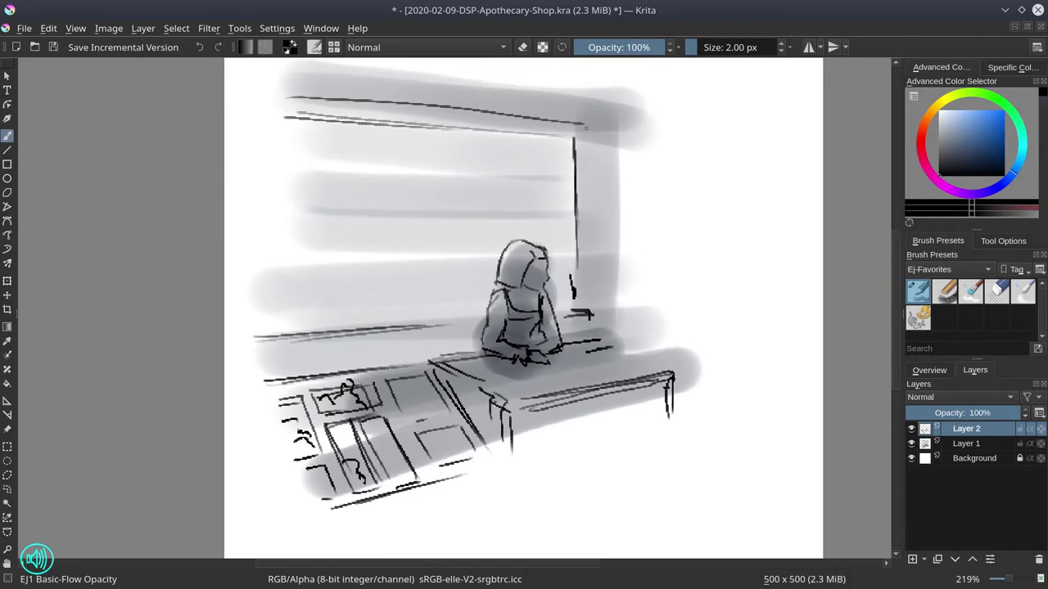
{"action": "left_click_drag", "start_coordinate": [260, 326], "coordinate": [483, 311]}
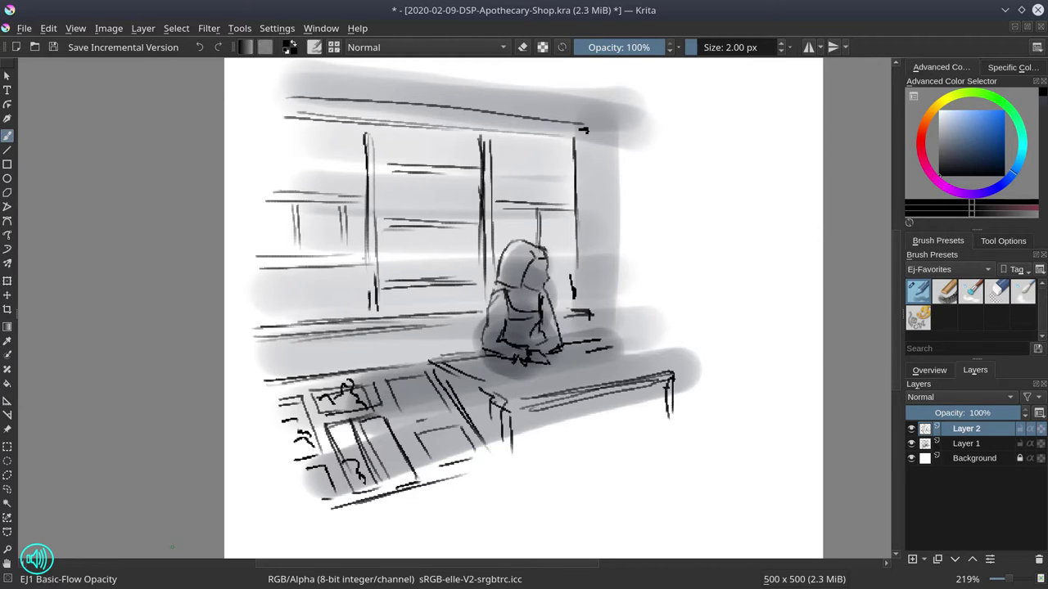
Mirror the view, then sketch the diagonal awning and more ceiling lines.
{"action": "key", "text": "m"}
{"action": "left_click_drag", "start_coordinate": [308, 139], "coordinate": [310, 291]}
{"action": "mouse_move", "coordinate": [174, 87]}
{"action": "left_mouse_down"}
{"action": "mouse_move", "coordinate": [313, 139]}
{"action": "mouse_move", "coordinate": [309, 128]}
{"action": "left_mouse_up"}
{"action": "left_click_drag", "start_coordinate": [303, 297], "coordinate": [304, 334]}
{"action": "left_click_drag", "start_coordinate": [442, 115], "coordinate": [603, 104]}
Draw and darken the vertical pillar and shelf upright lines.
{"action": "left_click_drag", "start_coordinate": [336, 133], "coordinate": [336, 246]}
{"action": "left_click_drag", "start_coordinate": [417, 134], "coordinate": [417, 267]}
{"action": "left_click_drag", "start_coordinate": [335, 164], "coordinate": [335, 274]}
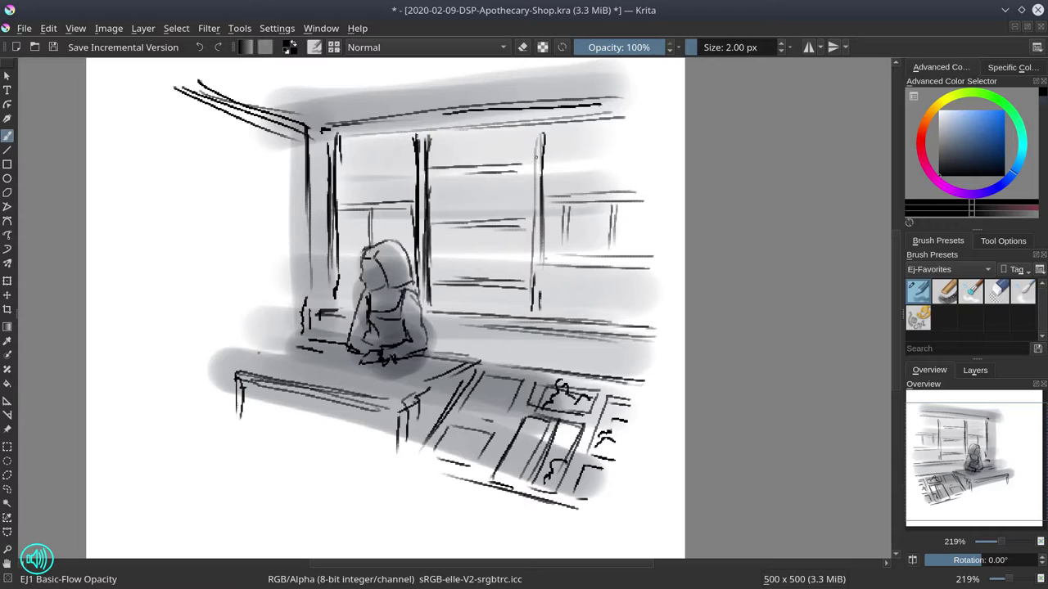
{"action": "left_click_drag", "start_coordinate": [537, 131], "coordinate": [533, 311]}
{"action": "left_click_drag", "start_coordinate": [542, 129], "coordinate": [543, 285]}
{"action": "left_click_drag", "start_coordinate": [530, 177], "coordinate": [536, 255]}
{"action": "left_click_drag", "start_coordinate": [545, 151], "coordinate": [546, 260]}
{"action": "left_click_drag", "start_coordinate": [310, 141], "coordinate": [308, 306]}
{"action": "left_click_drag", "start_coordinate": [539, 148], "coordinate": [538, 279]}
{"action": "left_click_drag", "start_coordinate": [403, 414], "coordinate": [406, 499]}
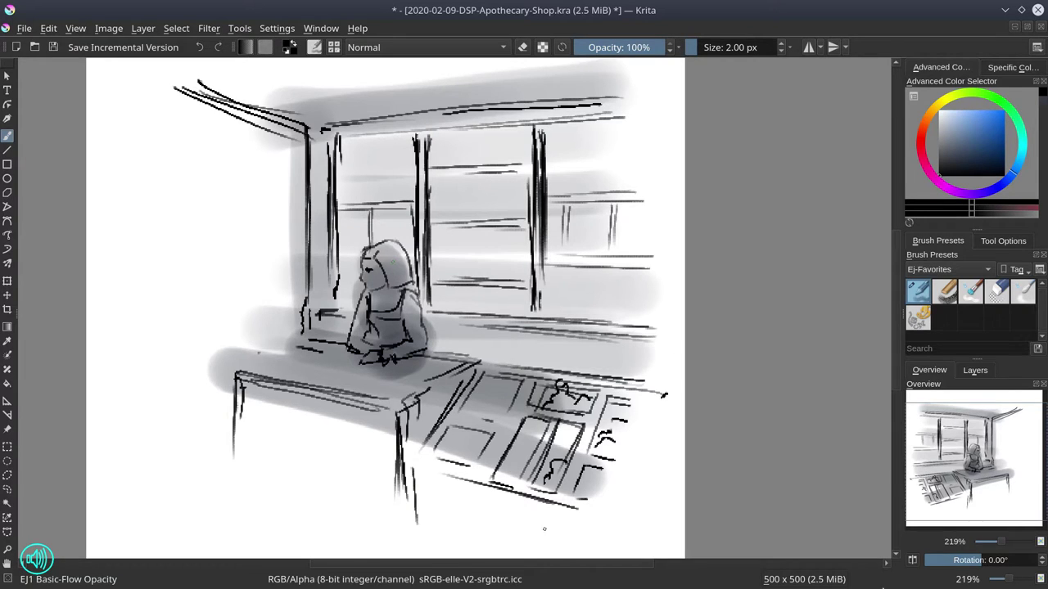
Save, then crop the canvas to 395 × 296 px around the scene.
{"action": "key", "text": "ctrl+s"}
{"action": "key", "text": "1"}
{"action": "key", "text": "c"}
{"action": "left_click_drag", "start_coordinate": [199, 123], "coordinate": [434, 316]}
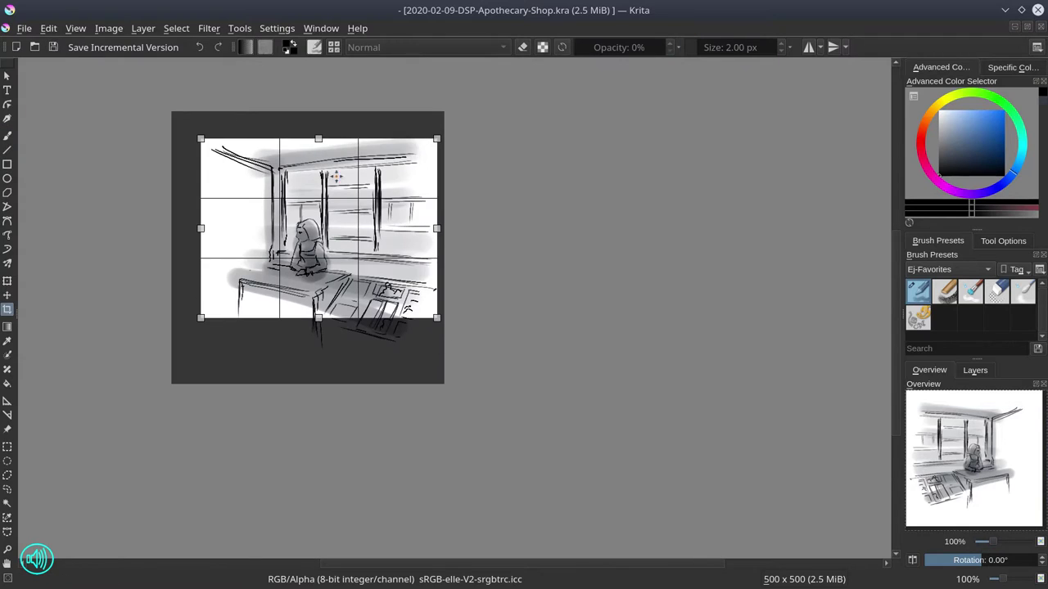
{"action": "left_click_drag", "start_coordinate": [327, 124], "coordinate": [328, 156]}
{"action": "left_click_drag", "start_coordinate": [199, 238], "coordinate": [221, 238]}
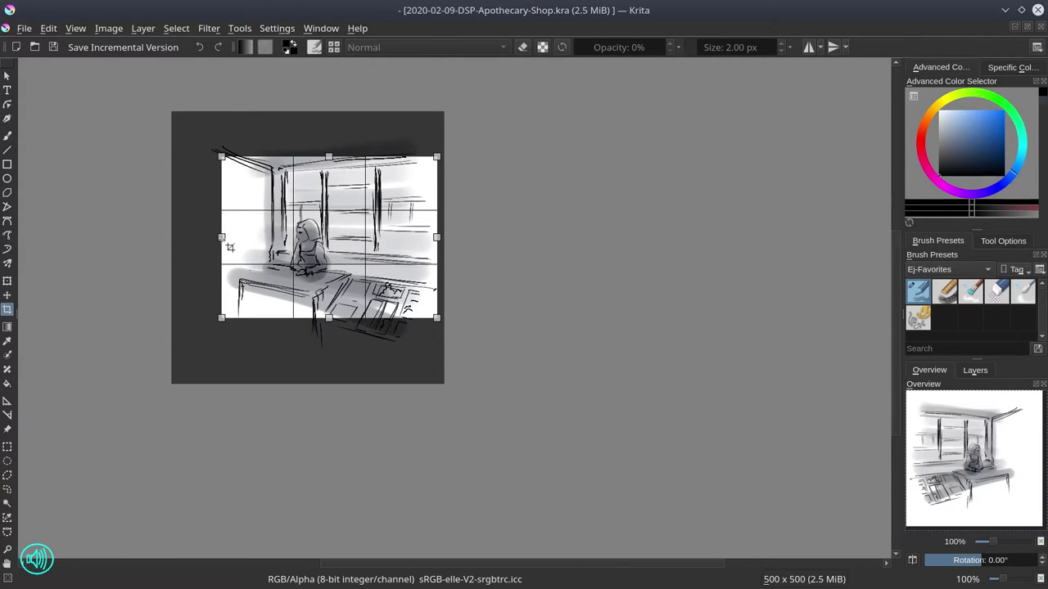
{"action": "key", "text": "Return"}
{"action": "key", "text": "b"}
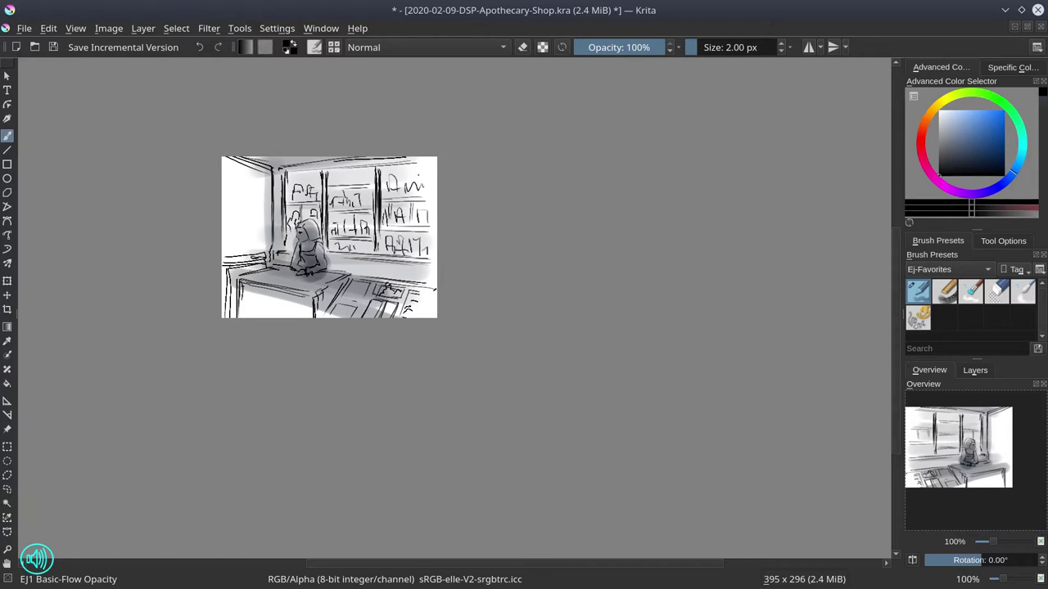
On the Background layer, lay gradients with warm orange light on the left.
{"action": "left_click", "coordinate": [53, 46]}
{"action": "left_click", "coordinate": [975, 369]}
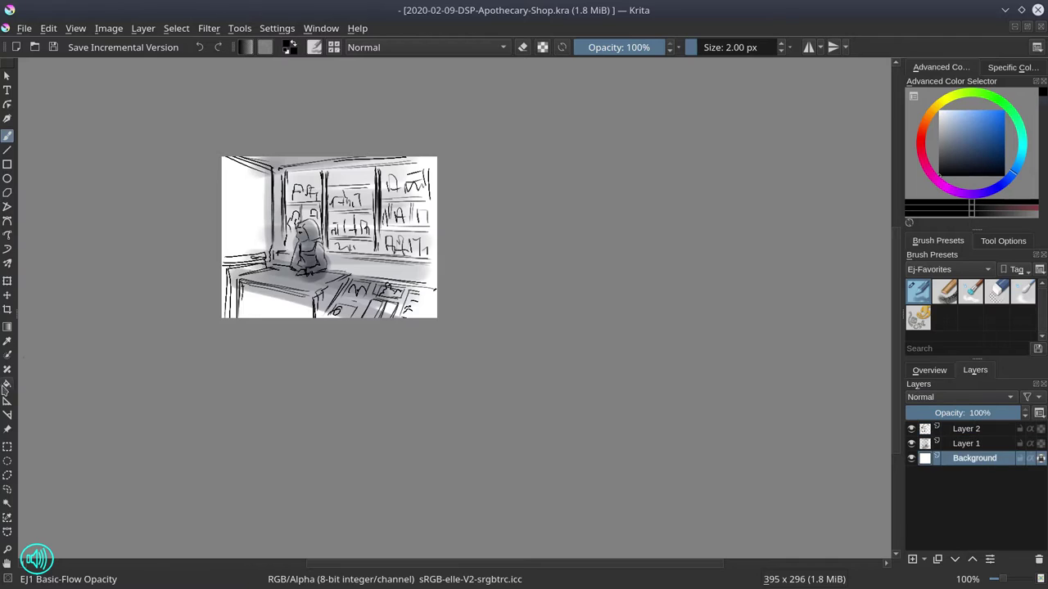
{"action": "left_click", "coordinate": [7, 326]}
{"action": "left_click_drag", "start_coordinate": [237, 196], "coordinate": [391, 327]}
{"action": "left_click_drag", "start_coordinate": [344, 376], "coordinate": [316, 335]}
{"action": "left_click", "coordinate": [928, 119]}
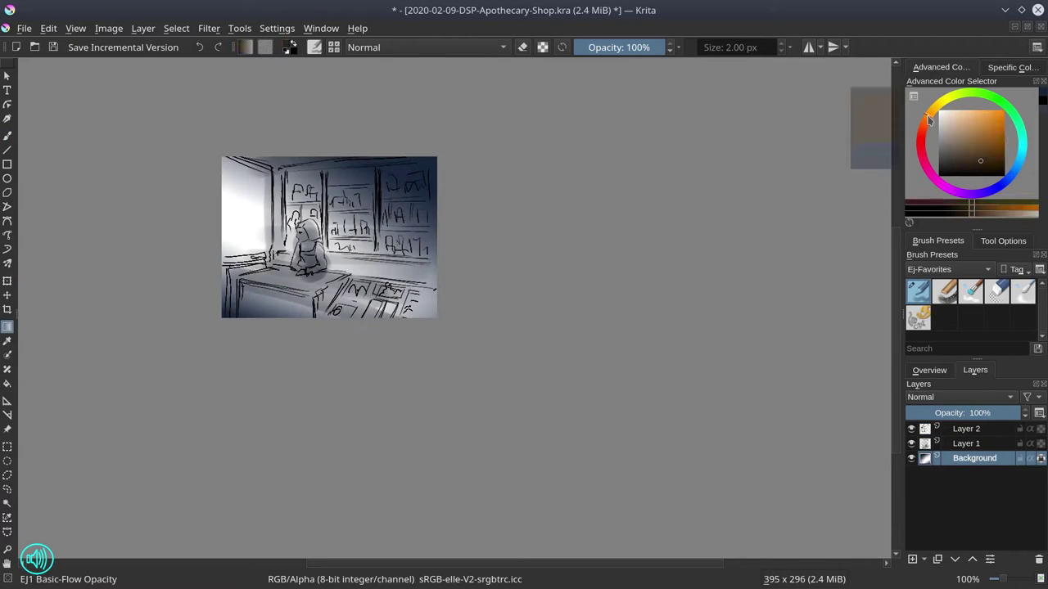
{"action": "left_click_drag", "start_coordinate": [234, 229], "coordinate": [376, 246]}
Add dark blue gradients along the bottom, top and right edges.
{"action": "left_click", "coordinate": [944, 182]}
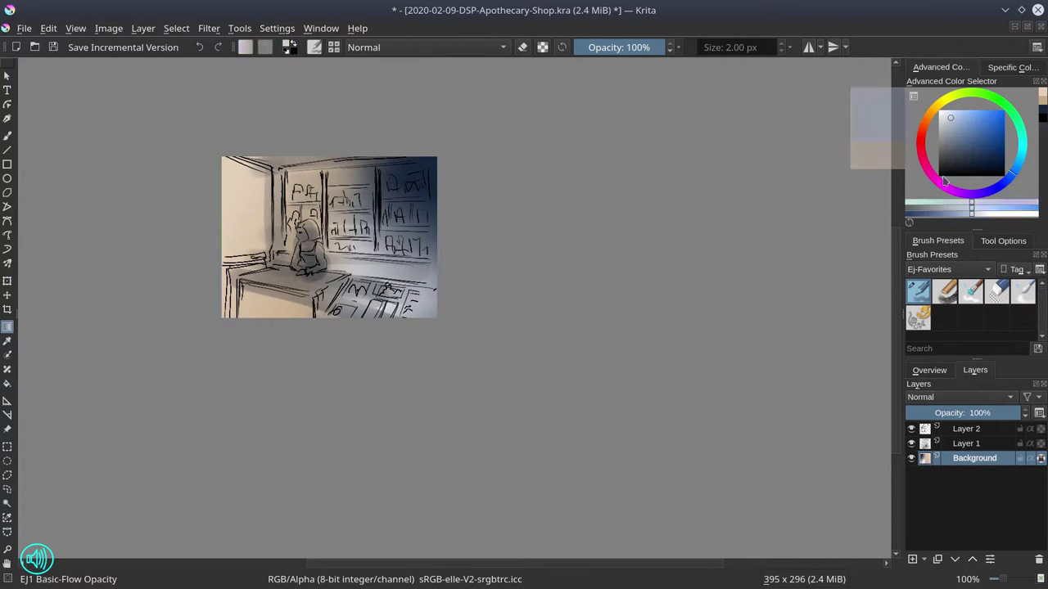
{"action": "left_click", "coordinate": [984, 159]}
{"action": "left_click_drag", "start_coordinate": [243, 339], "coordinate": [448, 291]}
{"action": "left_click_drag", "start_coordinate": [328, 143], "coordinate": [385, 273]}
{"action": "left_click_drag", "start_coordinate": [339, 122], "coordinate": [636, 285]}
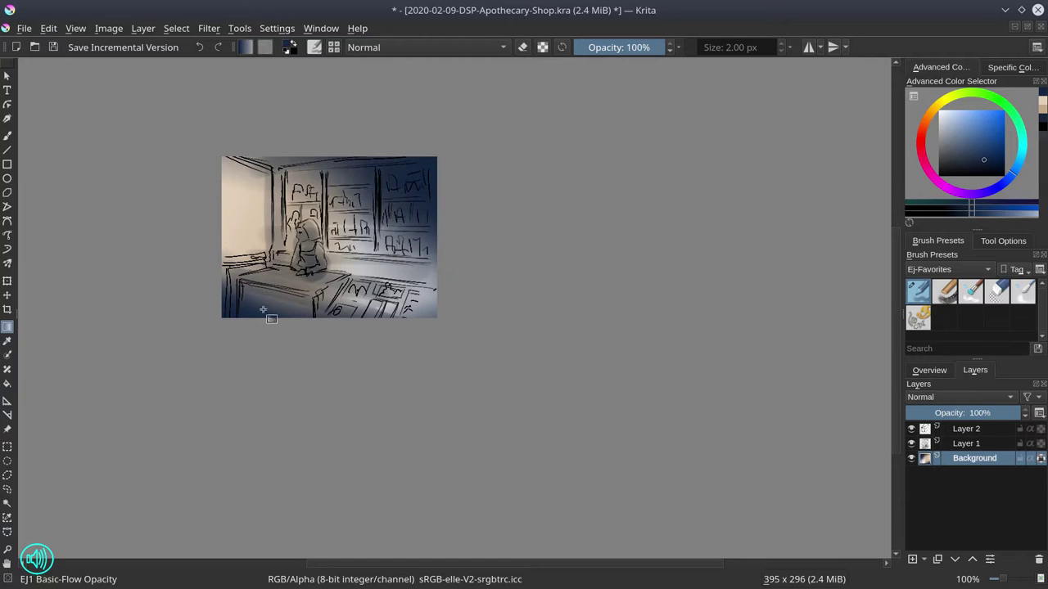
Duplicate the line layer as a hidden copy and save the document.
{"action": "right_click", "coordinate": [966, 429]}
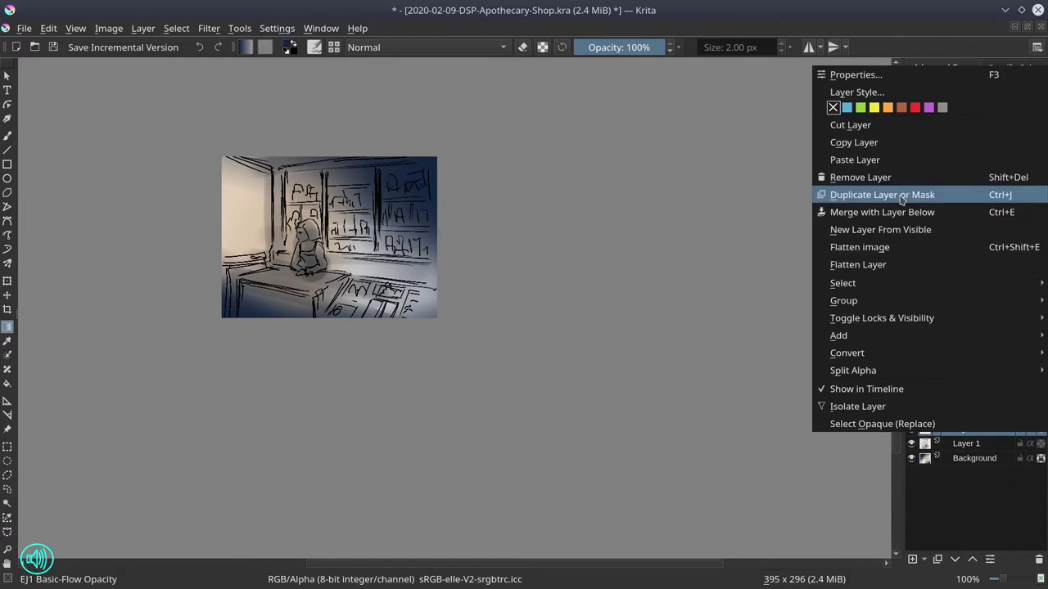
{"action": "left_click", "coordinate": [901, 199]}
{"action": "left_click", "coordinate": [929, 370]}
{"action": "key", "text": "ctrl+s"}
With the EJ7-Shapes Mecha brush, paint cream light and dark shapes over the shelves.
{"action": "left_click", "coordinate": [917, 320]}
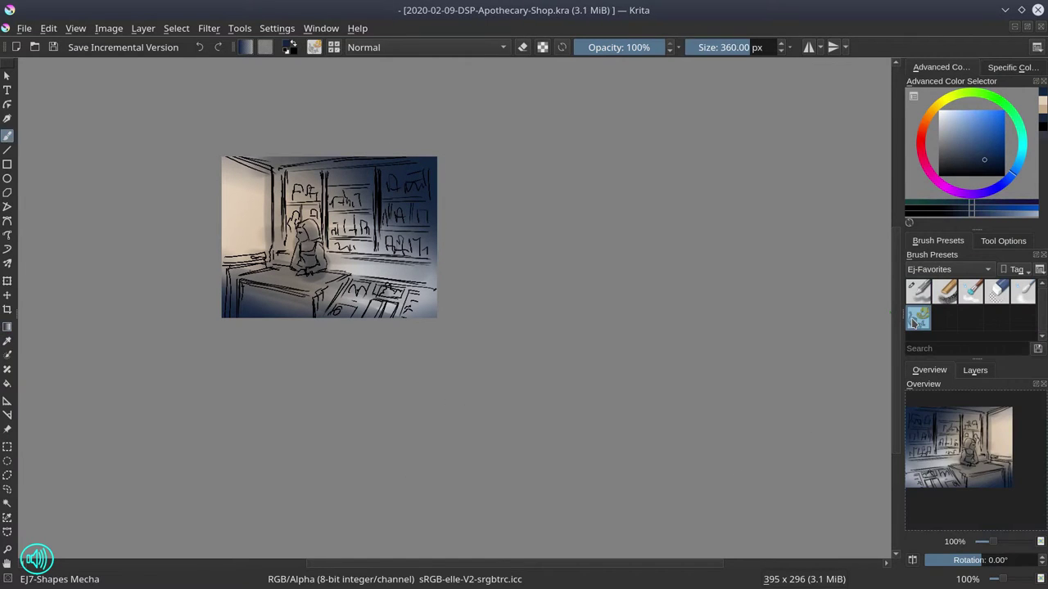
{"action": "left_click_drag", "start_coordinate": [245, 172], "coordinate": [261, 245]}
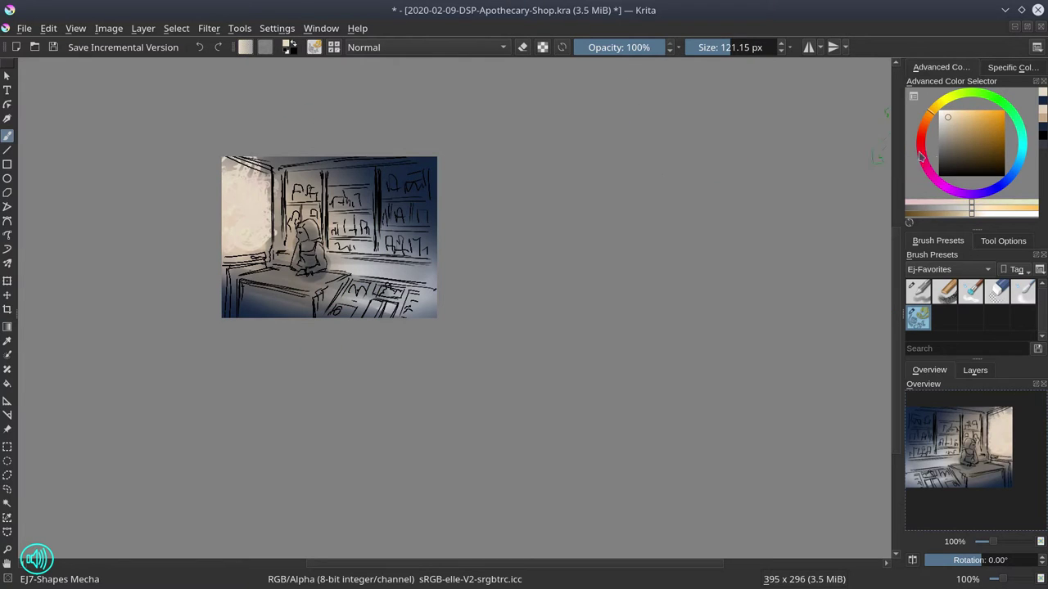
{"action": "left_click_drag", "start_coordinate": [288, 184], "coordinate": [373, 172]}
{"action": "left_click_drag", "start_coordinate": [354, 249], "coordinate": [417, 311]}
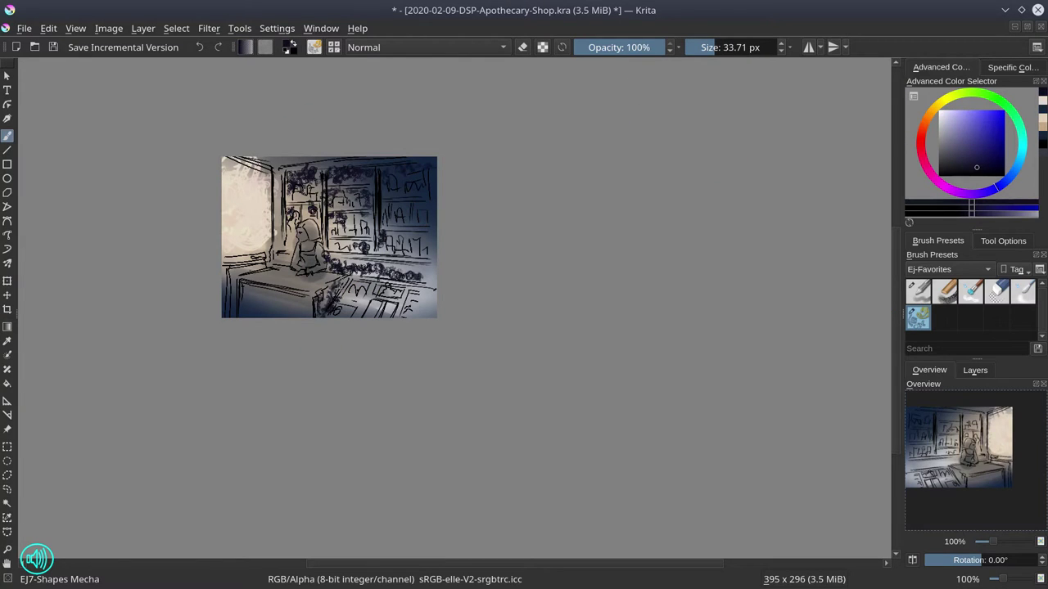
{"action": "left_click_drag", "start_coordinate": [330, 278], "coordinate": [407, 299]}
{"action": "left_click_drag", "start_coordinate": [385, 229], "coordinate": [414, 250]}
Paint magenta jars on the shelves, a red counter and green hair for the girl.
{"action": "left_click", "coordinate": [989, 134]}
{"action": "left_click_drag", "start_coordinate": [336, 215], "coordinate": [360, 245]}
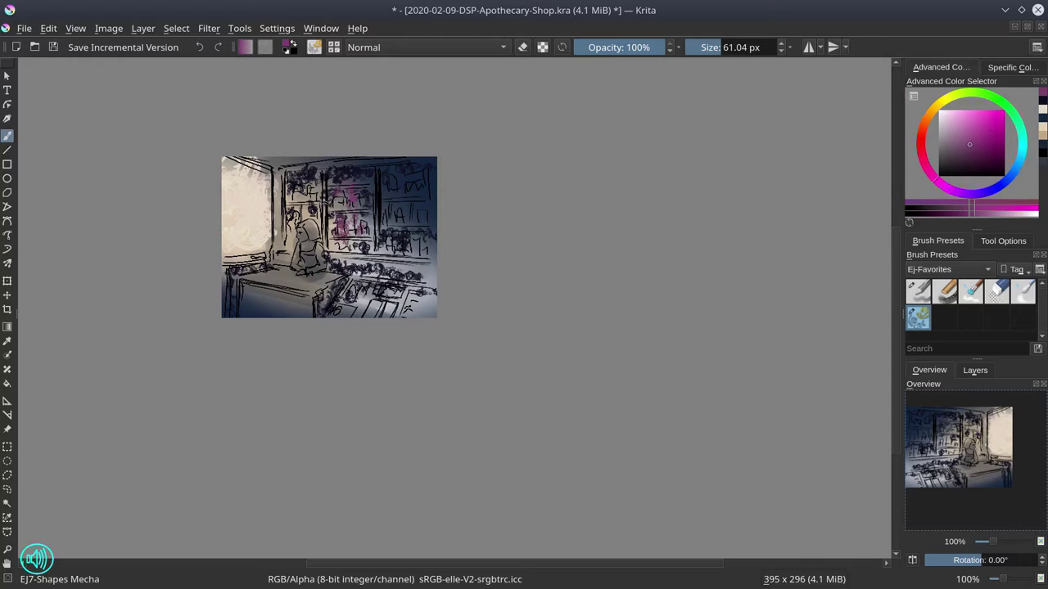
{"action": "left_click_drag", "start_coordinate": [397, 171], "coordinate": [426, 186]}
{"action": "left_click", "coordinate": [920, 141]}
{"action": "left_click", "coordinate": [968, 147]}
{"action": "left_click_drag", "start_coordinate": [245, 311], "coordinate": [287, 266]}
{"action": "left_click", "coordinate": [997, 101]}
{"action": "left_click_drag", "start_coordinate": [300, 217], "coordinate": [319, 237]}
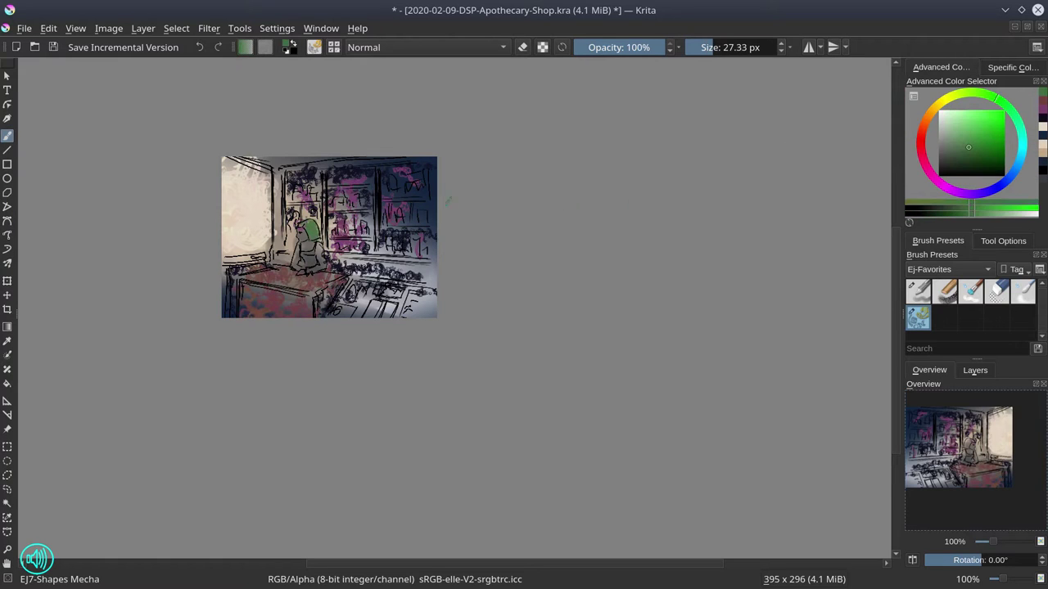
{"action": "left_click", "coordinate": [999, 185]}
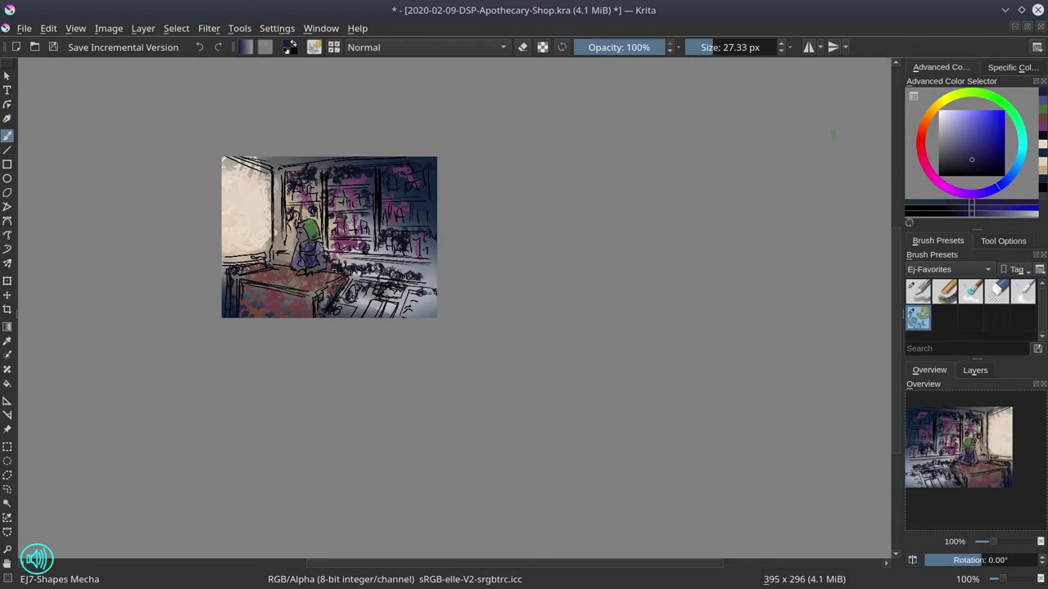
{"action": "left_click", "coordinate": [973, 146]}
Add a Color Dodge layer and paint orange glow with the EJ2 Chalk Grainy brush.
{"action": "left_click", "coordinate": [975, 370]}
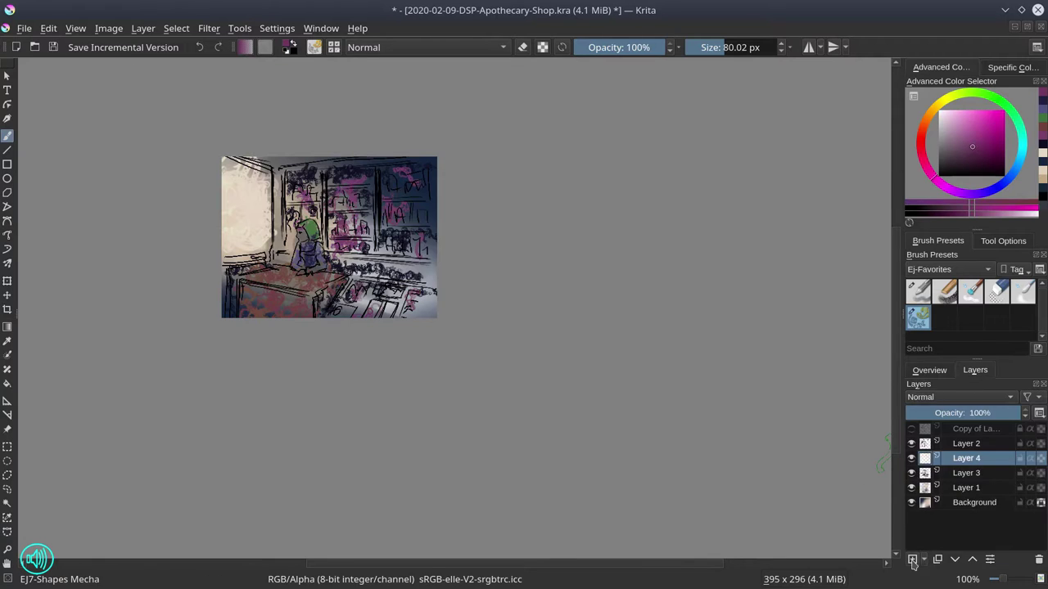
{"action": "left_click", "coordinate": [957, 397]}
{"action": "left_click", "coordinate": [957, 458]}
{"action": "left_click", "coordinate": [943, 291]}
{"action": "left_click", "coordinate": [924, 121]}
{"action": "left_click_drag", "start_coordinate": [234, 200], "coordinate": [344, 262]}
{"action": "left_click", "coordinate": [591, 46]}
{"action": "left_click", "coordinate": [666, 47]}
{"action": "left_click_drag", "start_coordinate": [229, 253], "coordinate": [376, 270]}
{"action": "left_click", "coordinate": [929, 370]}
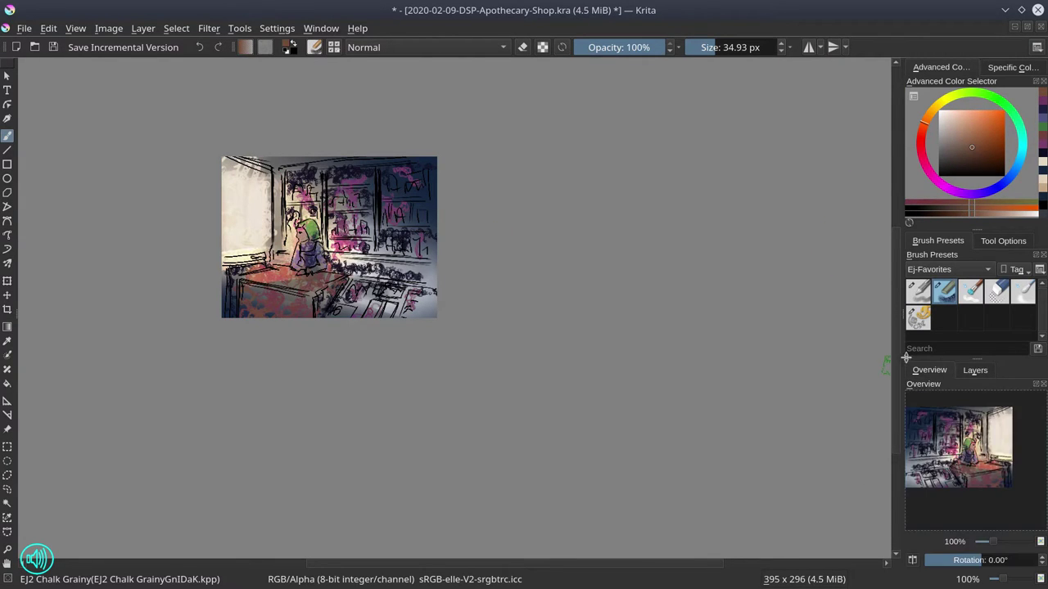
Darken the Background's lower right with blue-purple in Multiply mode, then save.
{"action": "left_click", "coordinate": [974, 370]}
{"action": "left_click", "coordinate": [974, 517]}
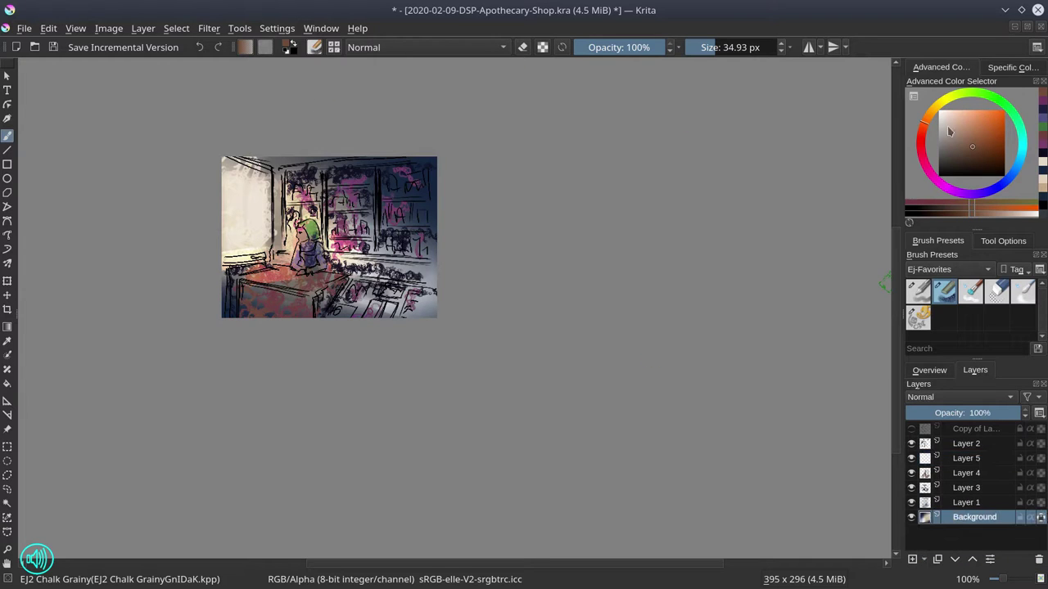
{"action": "left_click", "coordinate": [994, 189]}
{"action": "key", "text": "alt+shift+m"}
{"action": "left_click_drag", "start_coordinate": [336, 274], "coordinate": [434, 315]}
{"action": "key", "text": "bracketright"}
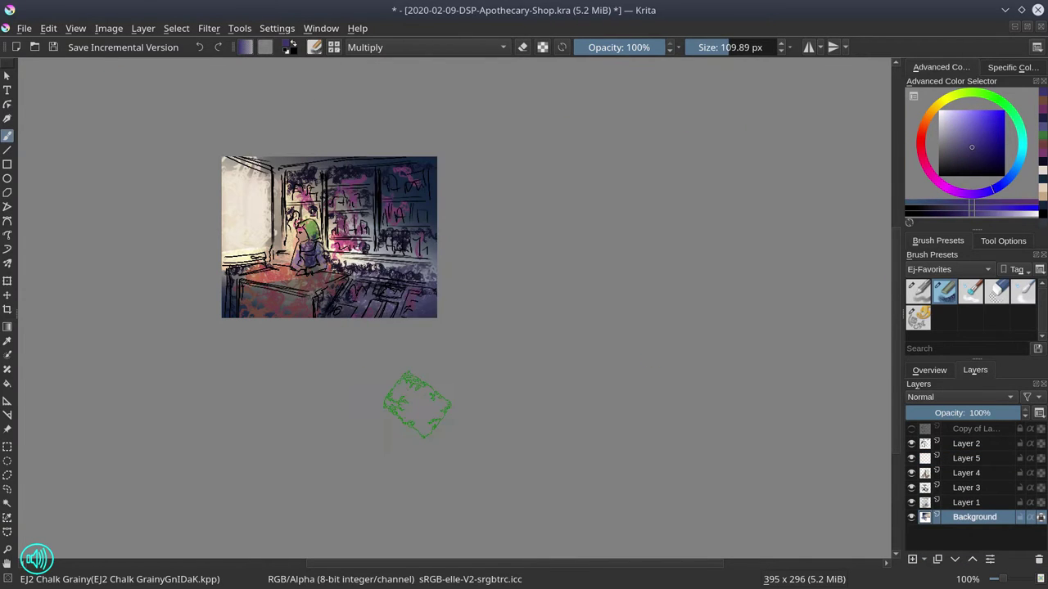
{"action": "key", "text": "ctrl+s"}
Resize the canvas of all layers to 400 × 250 px.
{"action": "left_click", "coordinate": [929, 370]}
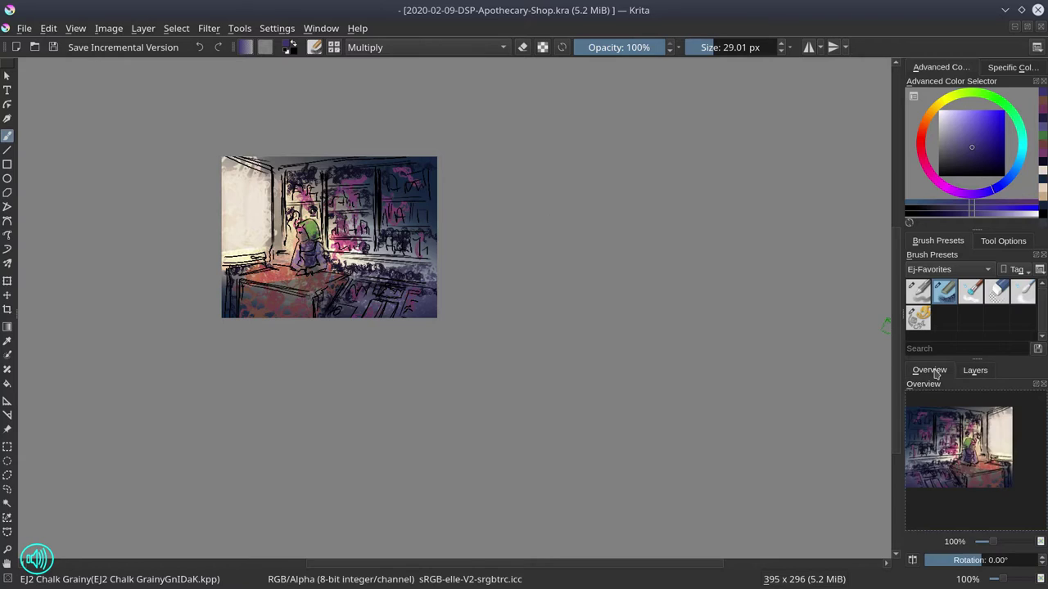
{"action": "left_click", "coordinate": [975, 370]}
{"action": "left_click", "coordinate": [966, 443], "text": "shift"}
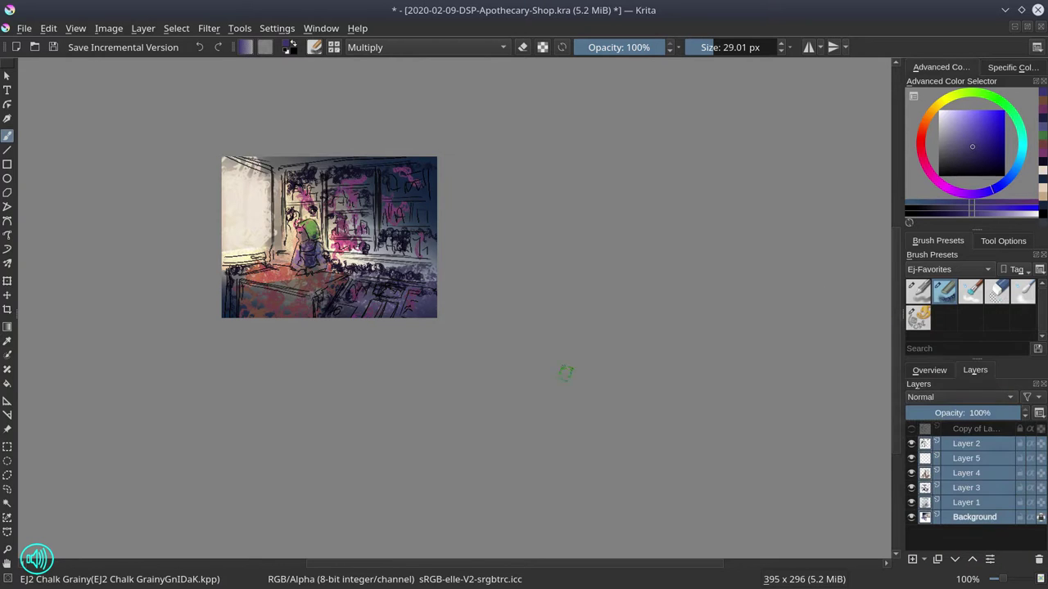
{"action": "left_click", "coordinate": [109, 28]}
{"action": "left_click", "coordinate": [149, 252]}
{"action": "type", "text": "400"}
{"action": "key", "text": "Tab"}
{"action": "type", "text": "250"}
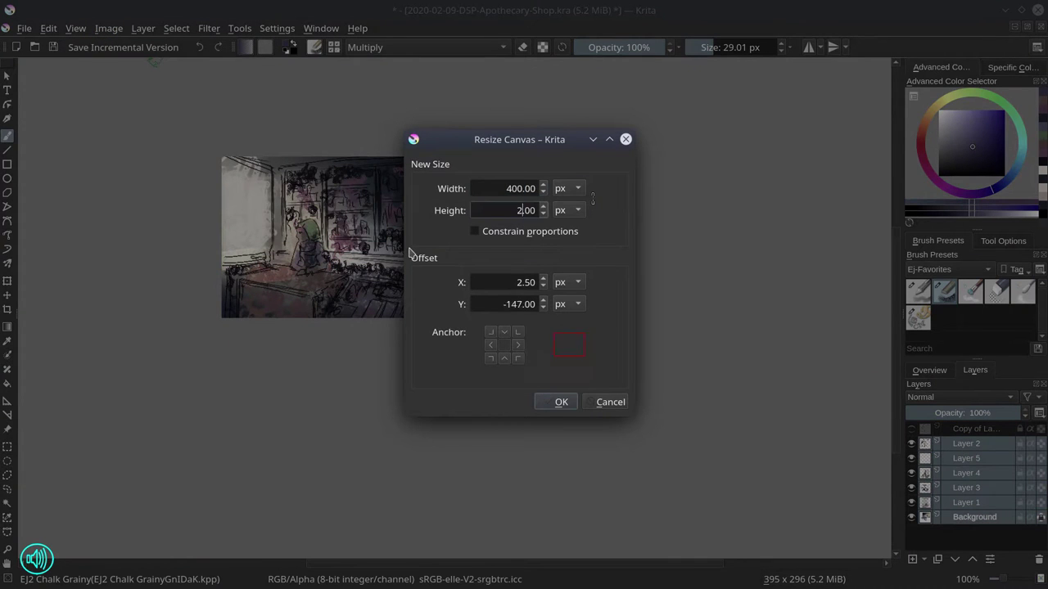
{"action": "left_click", "coordinate": [561, 402]}
Return the brush to Normal blending on the Background layer and save.
{"action": "left_click", "coordinate": [974, 517]}
{"action": "left_click", "coordinate": [426, 47]}
{"action": "left_click", "coordinate": [385, 66]}
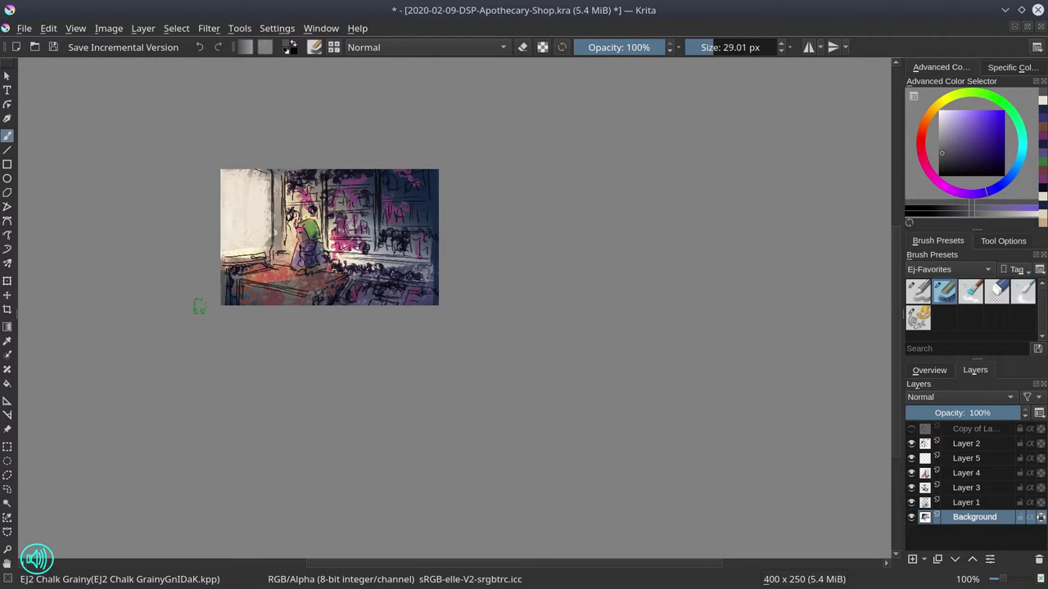
{"action": "left_click", "coordinate": [54, 48]}
Add dark strokes with the EJ2 Chalk Grainy brush.
{"action": "right_click", "coordinate": [982, 448]}
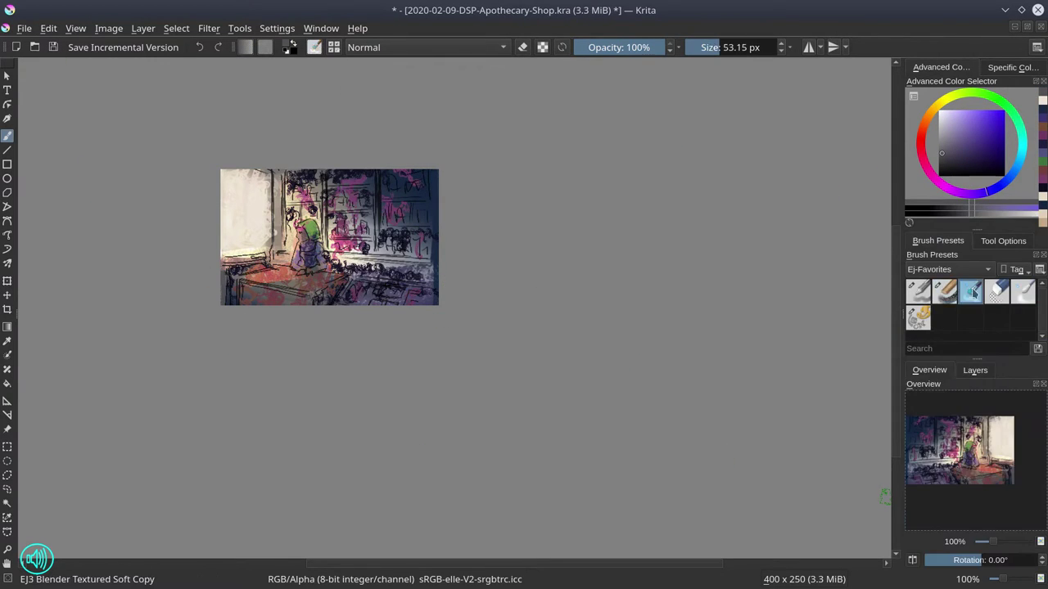
{"action": "left_click", "coordinate": [944, 291]}
{"action": "left_click_drag", "start_coordinate": [288, 246], "coordinate": [343, 181]}
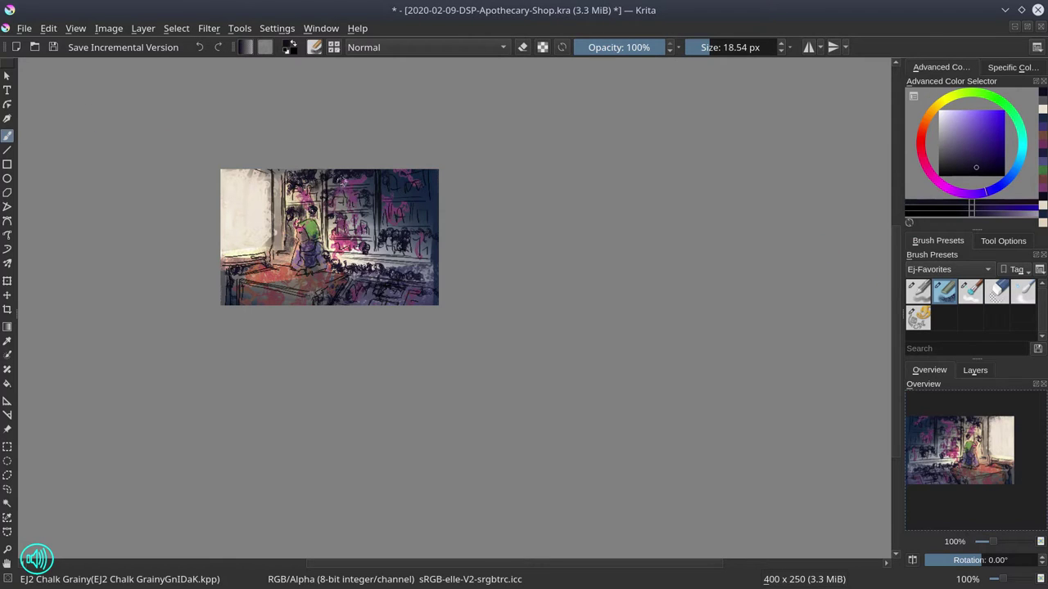
Blend the wall, right shelves and lower-left floor with the textured blender brush.
{"action": "left_click", "coordinate": [970, 290]}
{"action": "left_click_drag", "start_coordinate": [243, 246], "coordinate": [258, 167]}
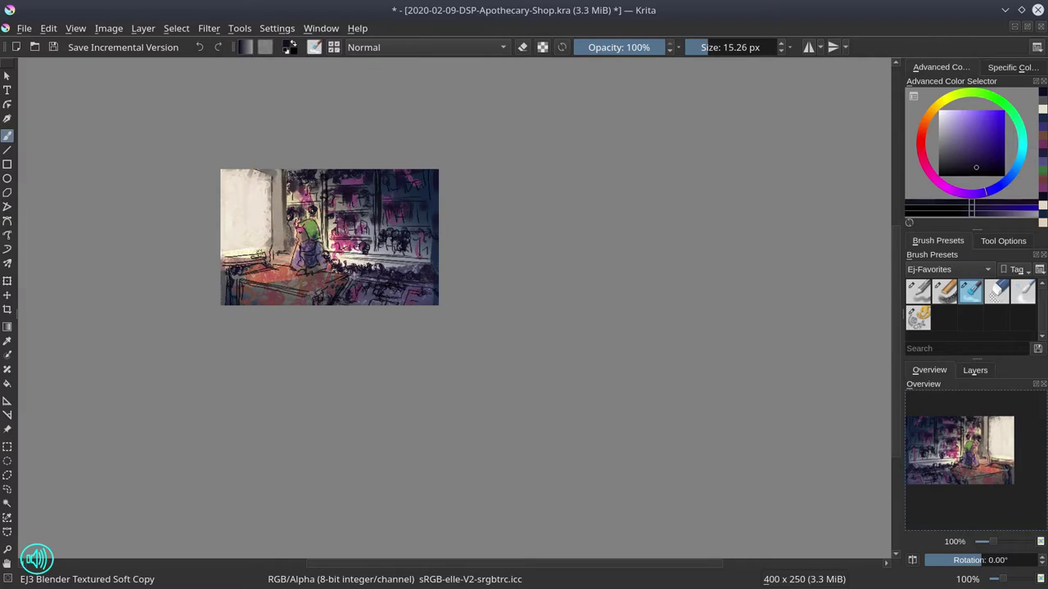
{"action": "mouse_move", "coordinate": [227, 207]}
{"action": "left_mouse_down"}
{"action": "mouse_move", "coordinate": [261, 213]}
{"action": "mouse_move", "coordinate": [227, 300]}
{"action": "left_mouse_up"}
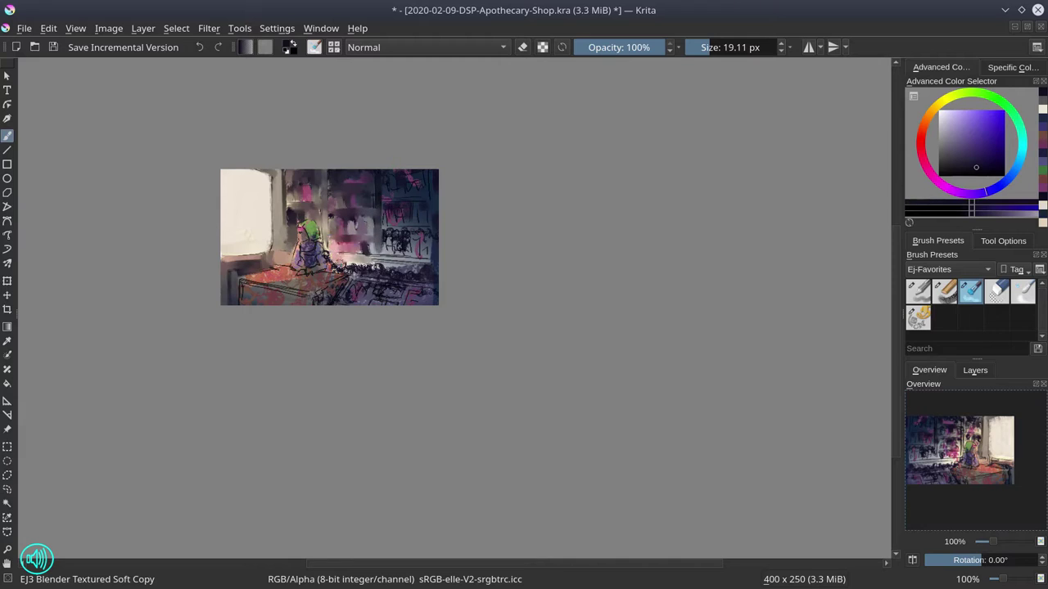
{"action": "mouse_move", "coordinate": [429, 277]}
{"action": "left_mouse_down"}
{"action": "mouse_move", "coordinate": [392, 234]}
{"action": "mouse_move", "coordinate": [423, 244]}
{"action": "left_mouse_up"}
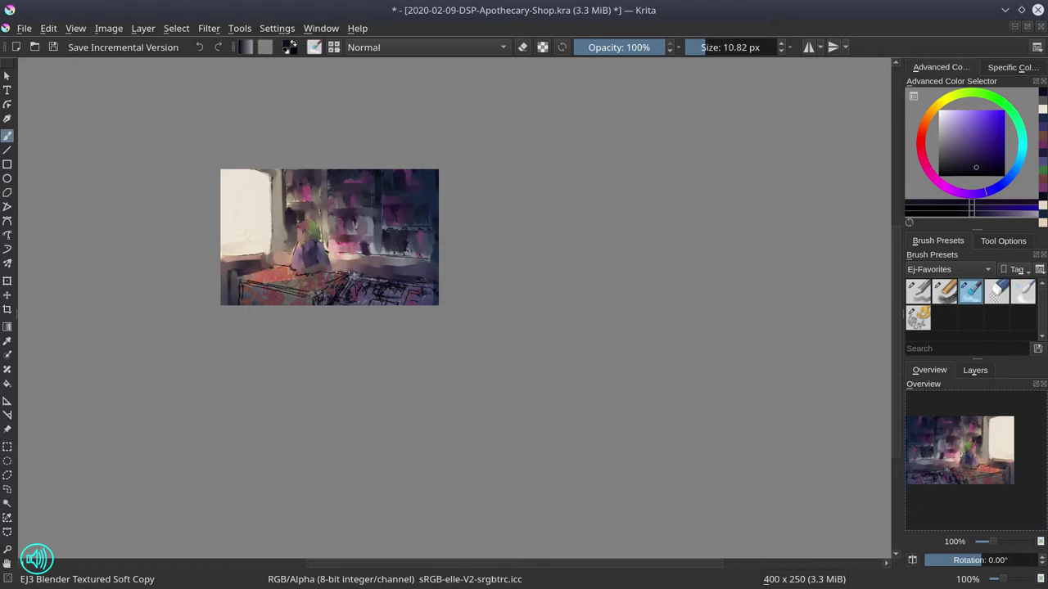
{"action": "mouse_move", "coordinate": [335, 277]}
{"action": "left_mouse_down"}
{"action": "mouse_move", "coordinate": [294, 254]}
{"action": "mouse_move", "coordinate": [337, 295]}
{"action": "mouse_move", "coordinate": [416, 296]}
{"action": "mouse_move", "coordinate": [320, 291]}
{"action": "left_mouse_up"}
Save, then scale the image up to 4000 px wide.
{"action": "left_click", "coordinate": [55, 47]}
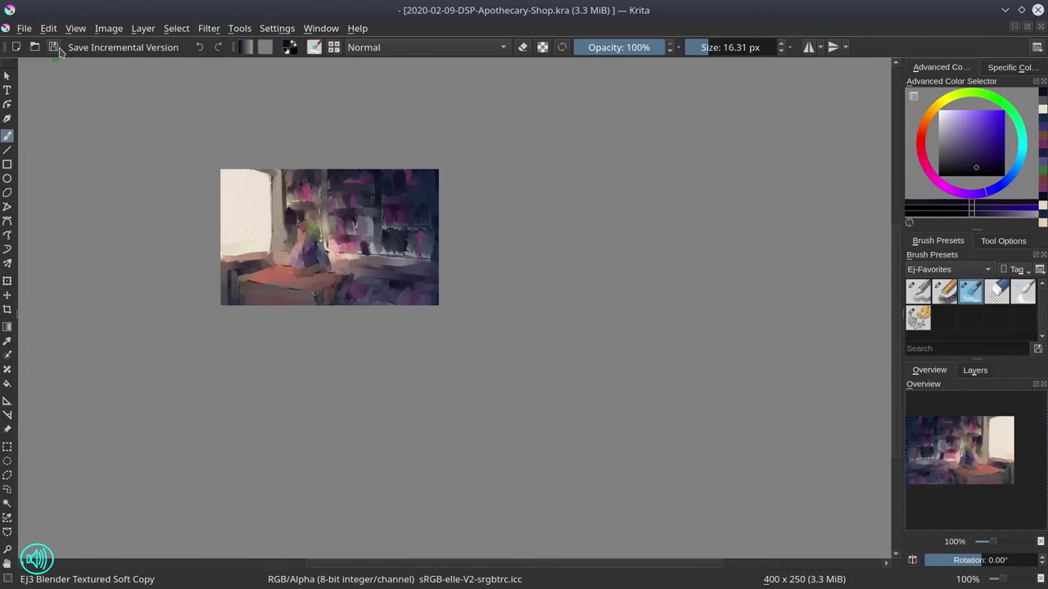
{"action": "left_click", "coordinate": [108, 28]}
{"action": "left_click", "coordinate": [175, 222]}
{"action": "type", "text": "4000"}
{"action": "left_click", "coordinate": [590, 411]}
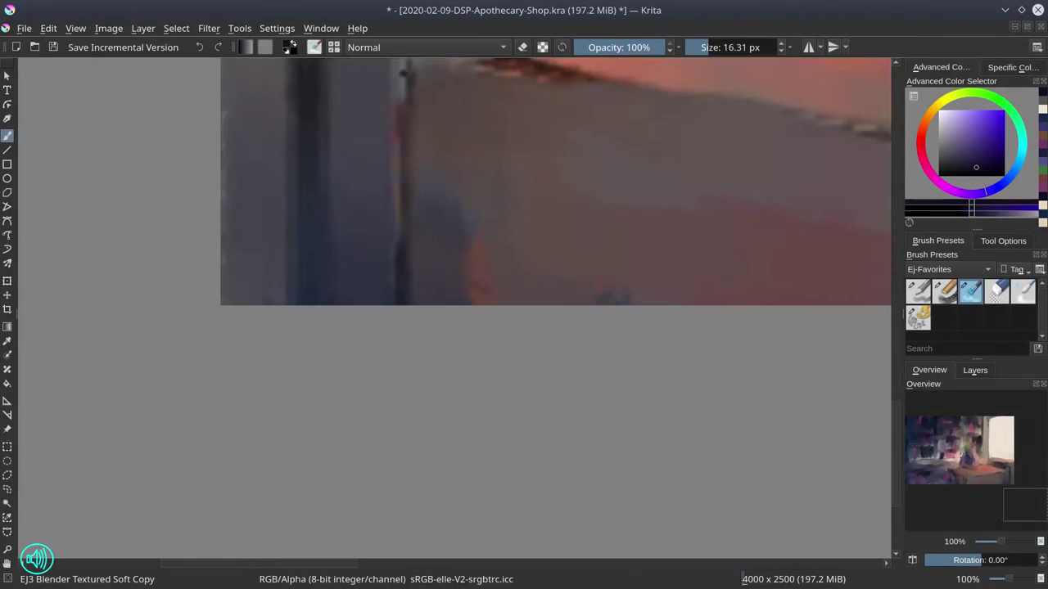
Select the fill tool and flip the view horizontally to check the drawing.
{"action": "left_click", "coordinate": [975, 370]}
{"action": "key", "text": "f"}
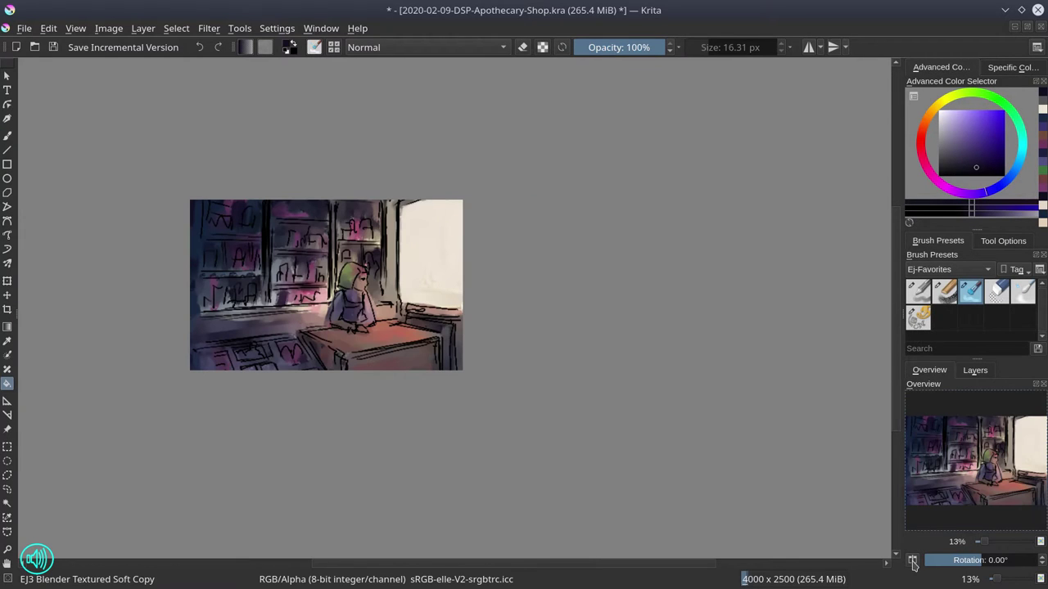
{"action": "key", "text": "/"}
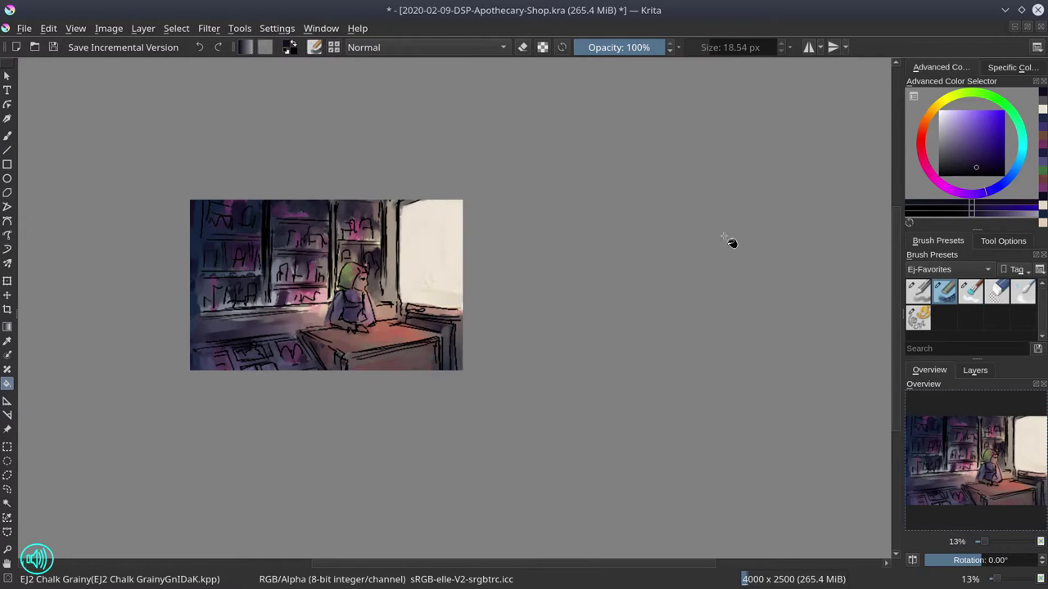
Hide the line-art copy layer and return to a smaller freehand brush in Normal blending.
{"action": "key", "text": "b"}
{"action": "scroll", "coordinate": [320, 332], "scroll_direction": "up", "scroll_amount": 1}
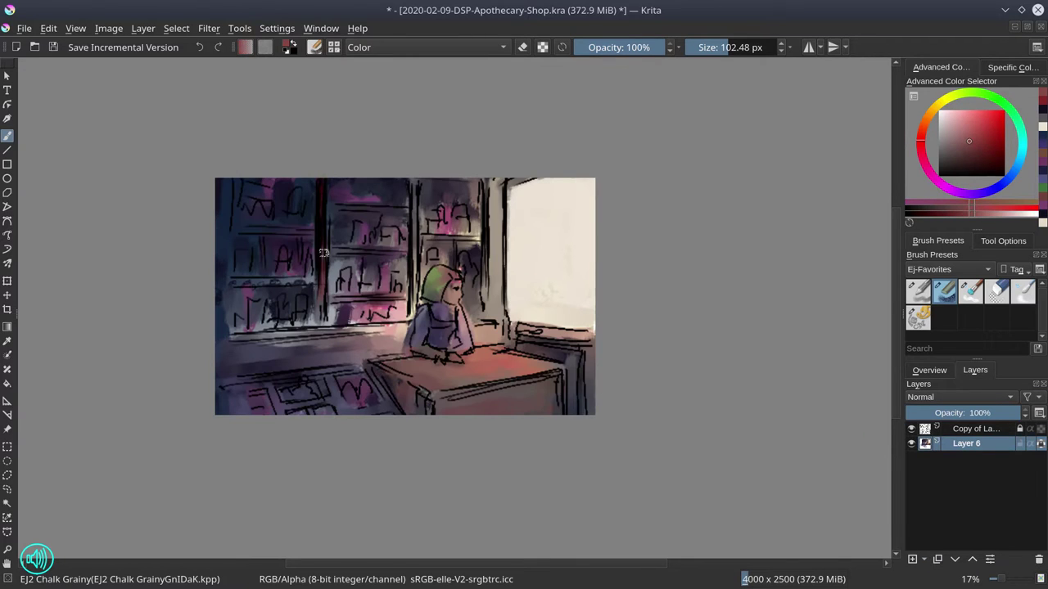
{"action": "key", "text": "bracketleft"}
{"action": "left_click", "coordinate": [912, 431]}
{"action": "scroll", "coordinate": [353, 336], "scroll_direction": "up", "scroll_amount": 1}
{"action": "left_click", "coordinate": [426, 47]}
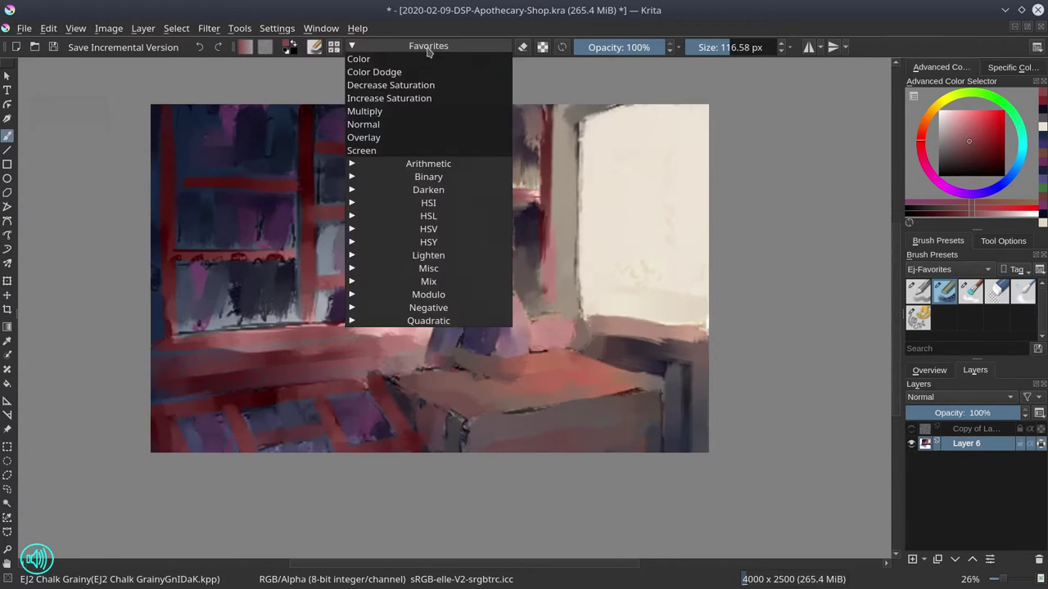
{"action": "left_click", "coordinate": [360, 128]}
{"action": "left_click", "coordinate": [157, 374], "text": "ctrl"}
{"action": "key", "text": "alt+shift+m"}
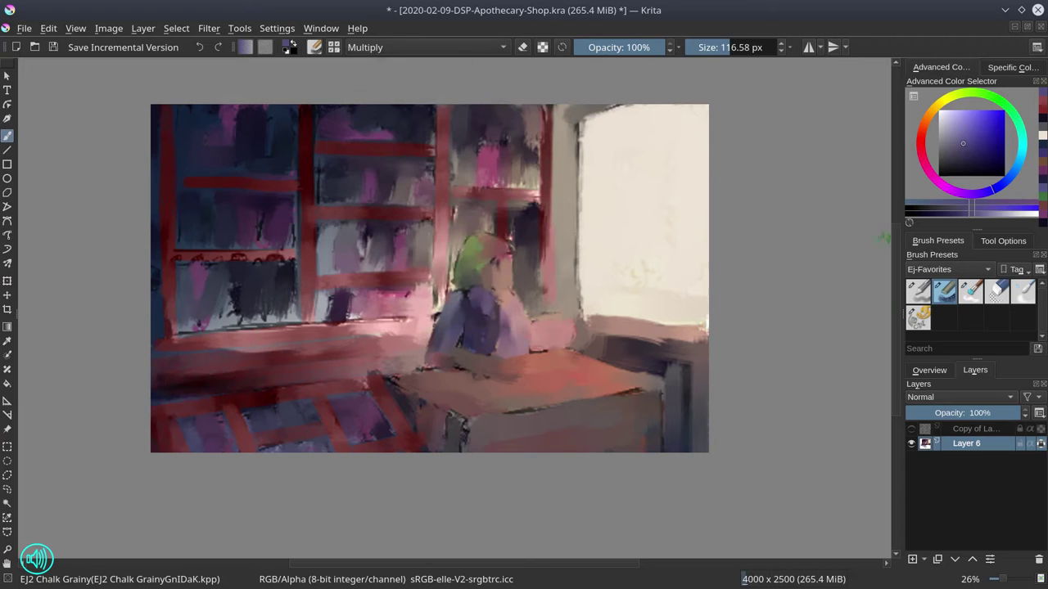
{"action": "key", "text": "alt+shift+n"}
{"action": "left_click", "coordinate": [187, 382], "text": "ctrl"}
Paint a light pink stroke along the window sill with a smaller brush.
{"action": "key", "text": "bracketleft"}
{"action": "key", "text": "bracketleft"}
{"action": "key", "text": "bracketleft"}
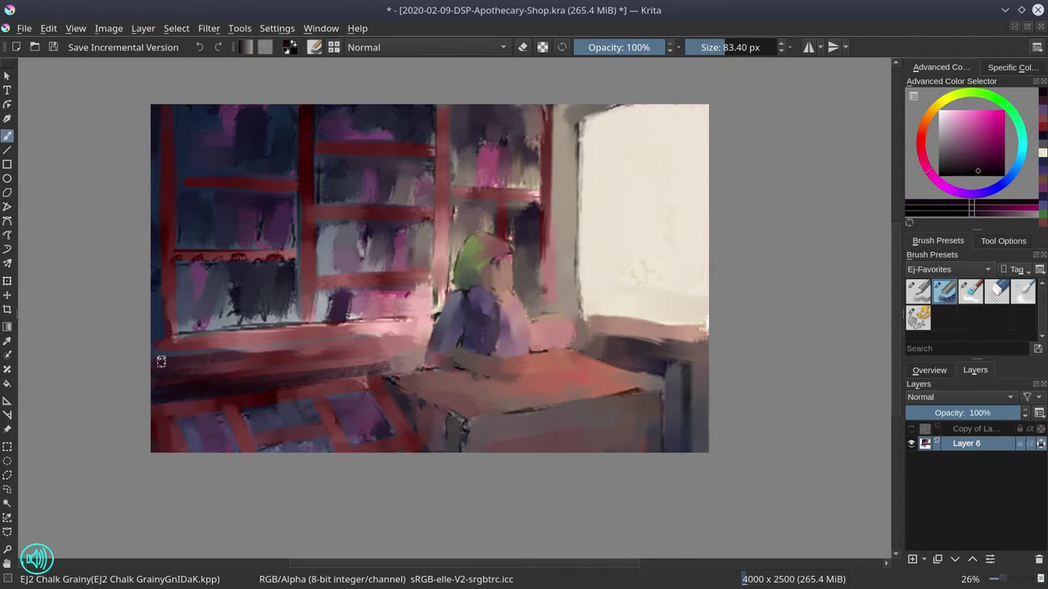
{"action": "key", "text": "bracketleft"}
{"action": "key", "text": "bracketleft"}
{"action": "left_click", "coordinate": [158, 358], "text": "ctrl"}
{"action": "left_click", "coordinate": [349, 367], "text": "ctrl"}
{"action": "left_click", "coordinate": [964, 136]}
{"action": "left_click_drag", "start_coordinate": [155, 337], "coordinate": [356, 329]}
Darken the window sill line and the table edge with a darker tone.
{"action": "key", "text": "bracketleft"}
{"action": "key", "text": "bracketleft"}
{"action": "key", "text": "bracketleft"}
{"action": "left_click", "coordinate": [548, 319], "text": "ctrl"}
{"action": "left_click_drag", "start_coordinate": [180, 352], "coordinate": [385, 342]}
{"action": "left_click_drag", "start_coordinate": [529, 328], "coordinate": [577, 328]}
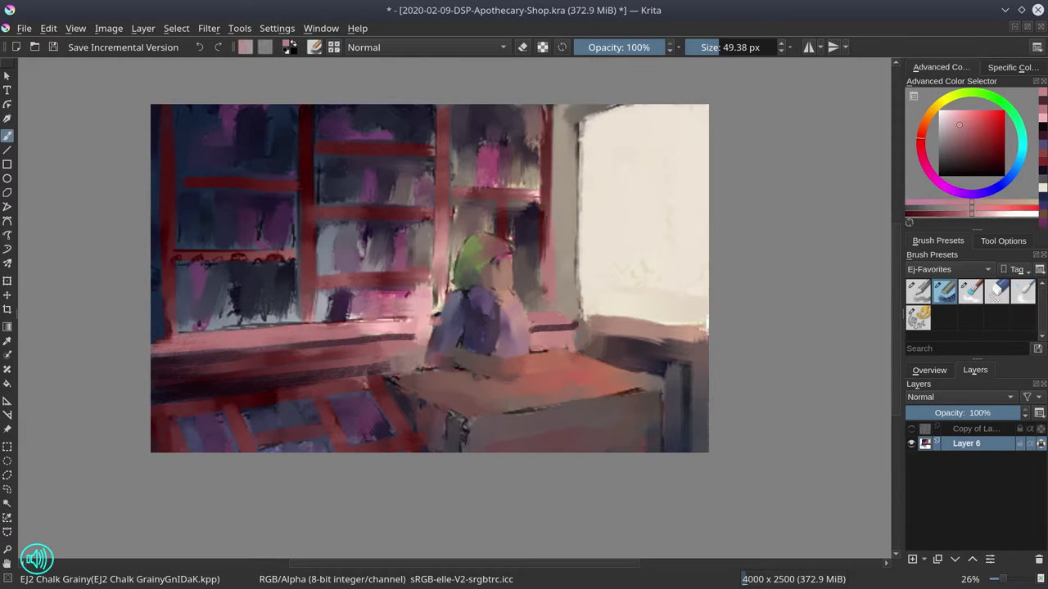
Lighten the window frame with cream strokes from a larger brush.
{"action": "left_click", "coordinate": [619, 140], "text": "ctrl"}
{"action": "key", "text": "bracketright"}
{"action": "key", "text": "bracketright"}
{"action": "key", "text": "bracketright"}
{"action": "key", "text": "bracketright"}
{"action": "key", "text": "bracketright"}
{"action": "key", "text": "bracketright"}
{"action": "left_click_drag", "start_coordinate": [567, 106], "coordinate": [563, 295]}
{"action": "left_click_drag", "start_coordinate": [565, 241], "coordinate": [578, 284]}
Darken the sill, the table's right edge and its right legs in dark purple.
{"action": "left_click", "coordinate": [578, 285], "text": "ctrl"}
{"action": "key", "text": "bracketleft"}
{"action": "key", "text": "bracketleft"}
{"action": "key", "text": "bracketleft"}
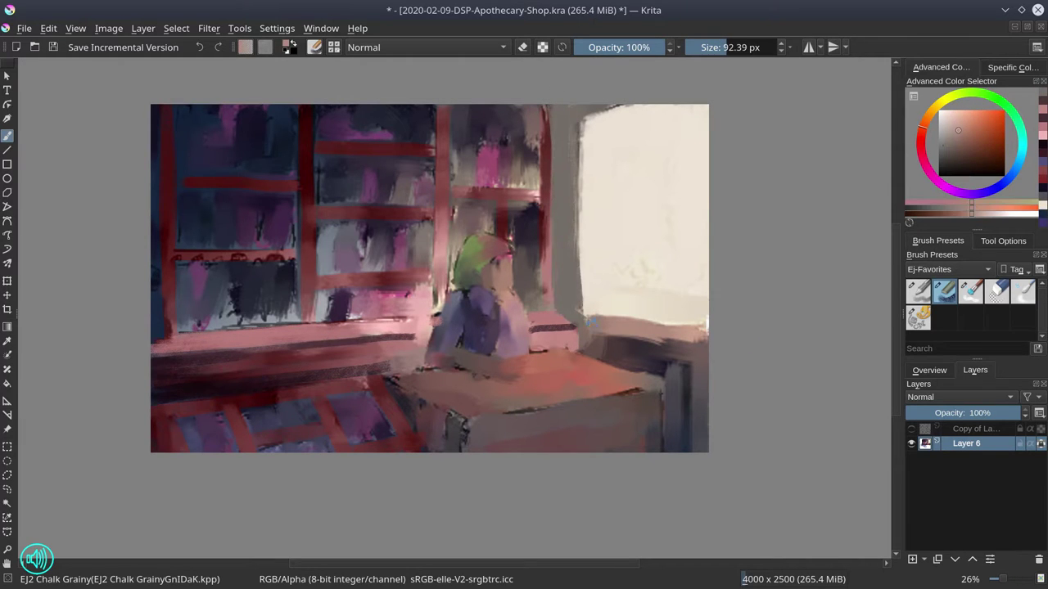
{"action": "left_click_drag", "start_coordinate": [610, 356], "coordinate": [667, 375]}
{"action": "left_click_drag", "start_coordinate": [594, 328], "coordinate": [708, 323]}
{"action": "left_click", "coordinate": [676, 380], "text": "ctrl"}
{"action": "left_click_drag", "start_coordinate": [675, 379], "coordinate": [664, 446]}
{"action": "left_click_drag", "start_coordinate": [583, 332], "coordinate": [608, 362]}
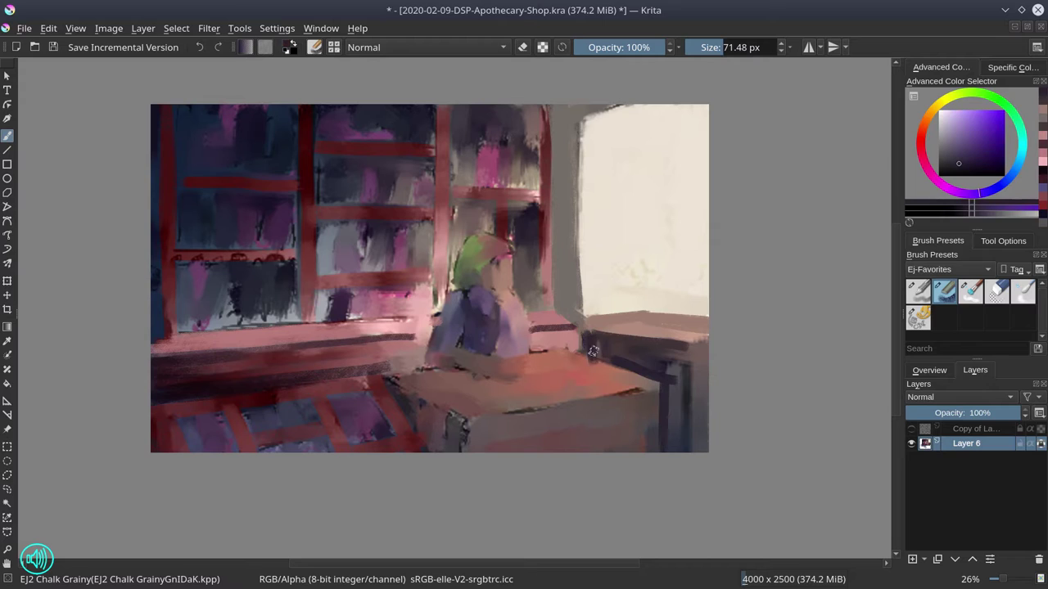
Add reddish brown along the sill and darken the table's front edge.
{"action": "left_click", "coordinate": [622, 360], "text": "ctrl"}
{"action": "mouse_move", "coordinate": [677, 352]}
{"action": "left_mouse_down"}
{"action": "mouse_move", "coordinate": [681, 438]}
{"action": "mouse_move", "coordinate": [562, 387]}
{"action": "left_mouse_up"}
{"action": "left_click", "coordinate": [528, 366], "text": "ctrl"}
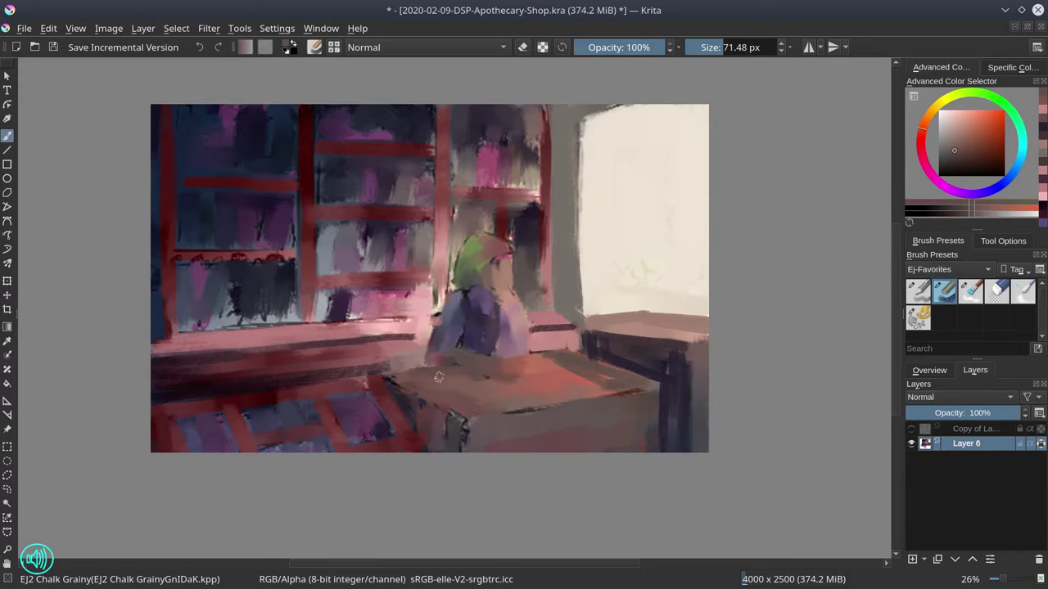
{"action": "left_click_drag", "start_coordinate": [426, 387], "coordinate": [460, 375]}
{"action": "left_click", "coordinate": [492, 385], "text": "ctrl"}
{"action": "key", "text": "bracketleft"}
{"action": "key", "text": "bracketleft"}
{"action": "key", "text": "bracketleft"}
{"action": "key", "text": "bracketleft"}
{"action": "left_click_drag", "start_coordinate": [454, 442], "coordinate": [558, 419]}
{"action": "left_click", "coordinate": [540, 449], "text": "ctrl"}
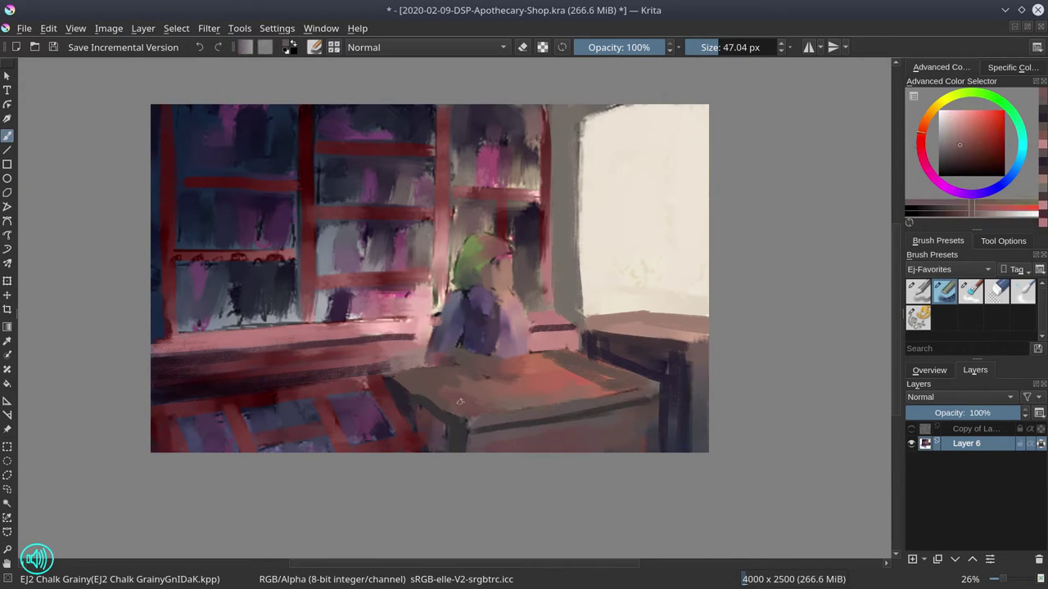
{"action": "left_click", "coordinate": [929, 370]}
Mirror the view, add a pink sill stroke and darken the upper-left shelves in dark purple.
{"action": "key", "text": "m"}
{"action": "left_click_drag", "start_coordinate": [541, 308], "coordinate": [483, 321]}
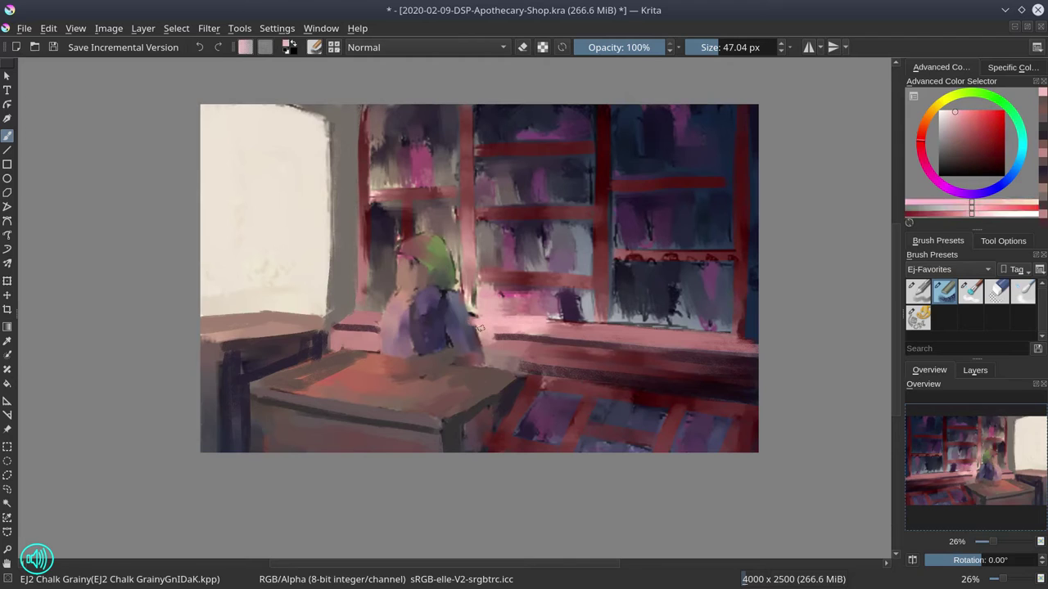
{"action": "left_click", "coordinate": [519, 350], "text": "ctrl"}
{"action": "left_click", "coordinate": [363, 114], "text": "ctrl"}
{"action": "key", "text": "bracketleft"}
{"action": "key", "text": "bracketleft"}
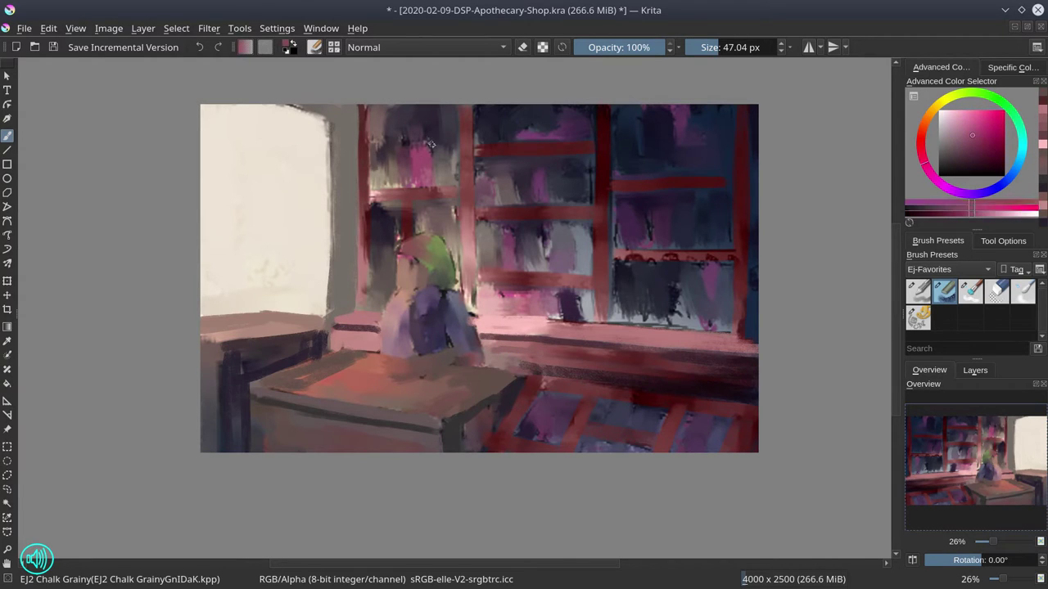
{"action": "left_click", "coordinate": [398, 185], "text": "ctrl"}
{"action": "left_click", "coordinate": [443, 320], "text": "ctrl"}
{"action": "left_click", "coordinate": [544, 342], "text": "ctrl"}
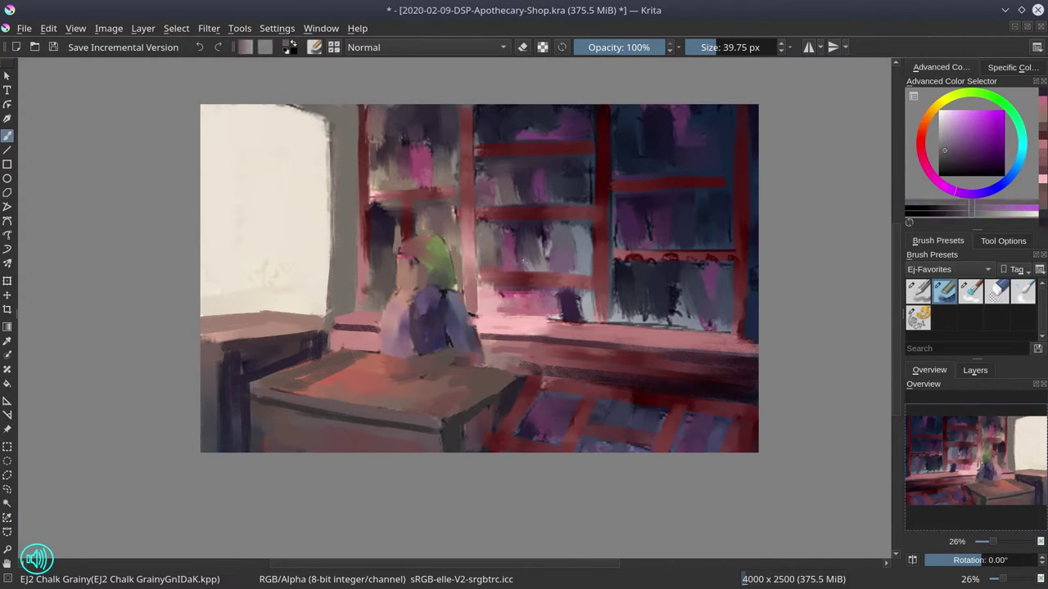
{"action": "left_click", "coordinate": [514, 233], "text": "ctrl"}
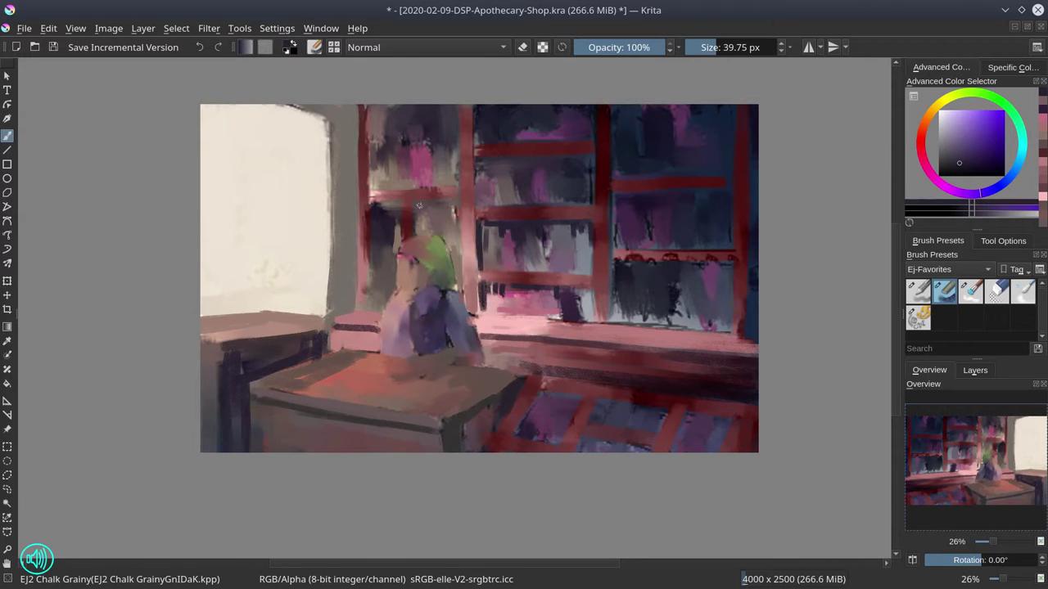
{"action": "left_click_drag", "start_coordinate": [402, 135], "coordinate": [385, 105]}
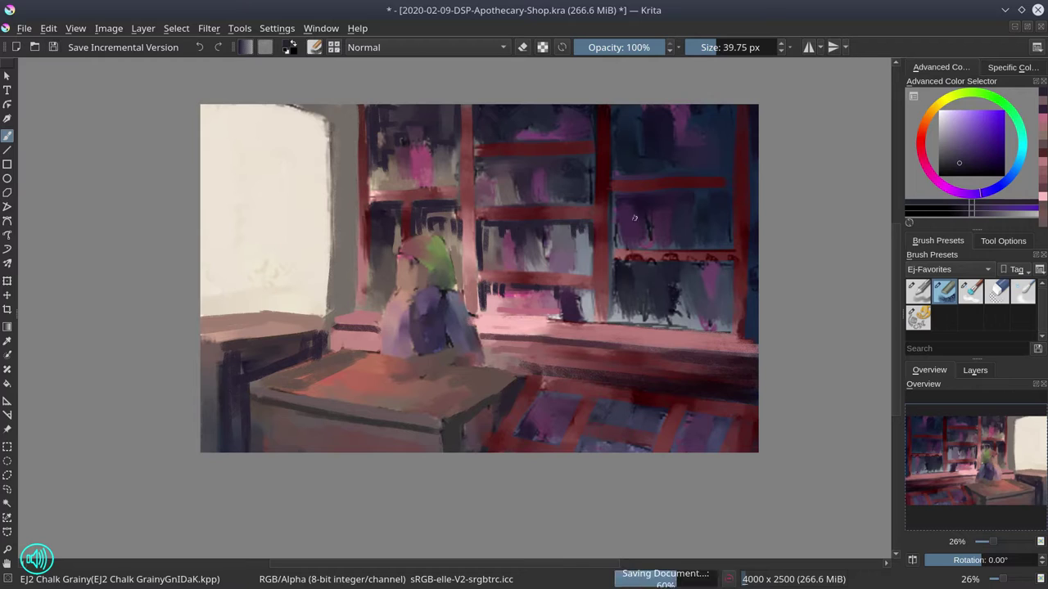
Darken the right window pane with a muted pinkish red using a larger brush.
{"action": "left_click", "coordinate": [309, 162], "text": "ctrl"}
{"action": "key", "text": "bracketright"}
{"action": "key", "text": "bracketright"}
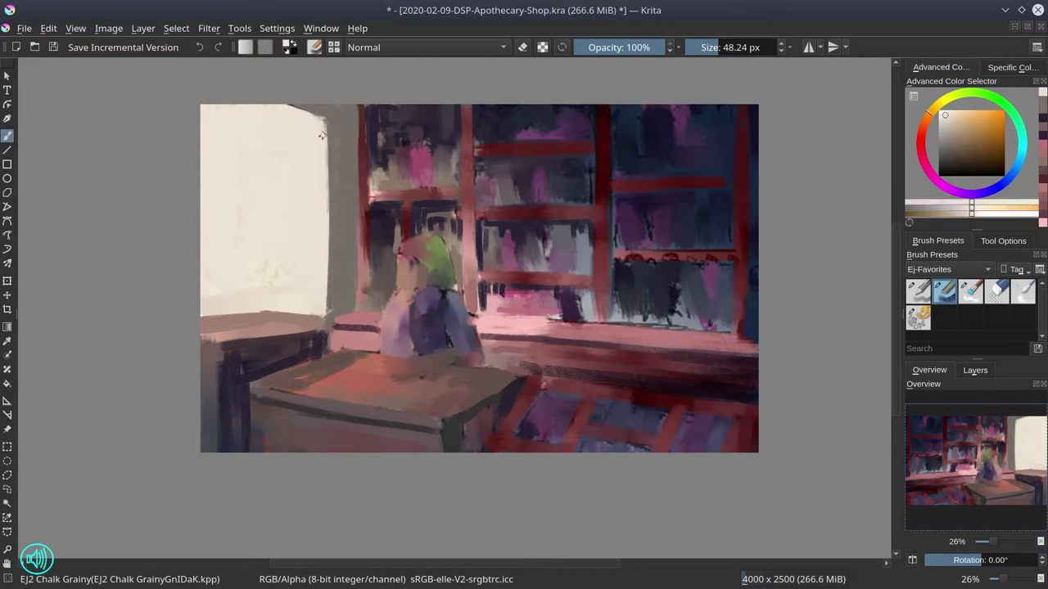
{"action": "left_click", "coordinate": [631, 264], "text": "ctrl"}
{"action": "left_click", "coordinate": [630, 264], "text": "ctrl"}
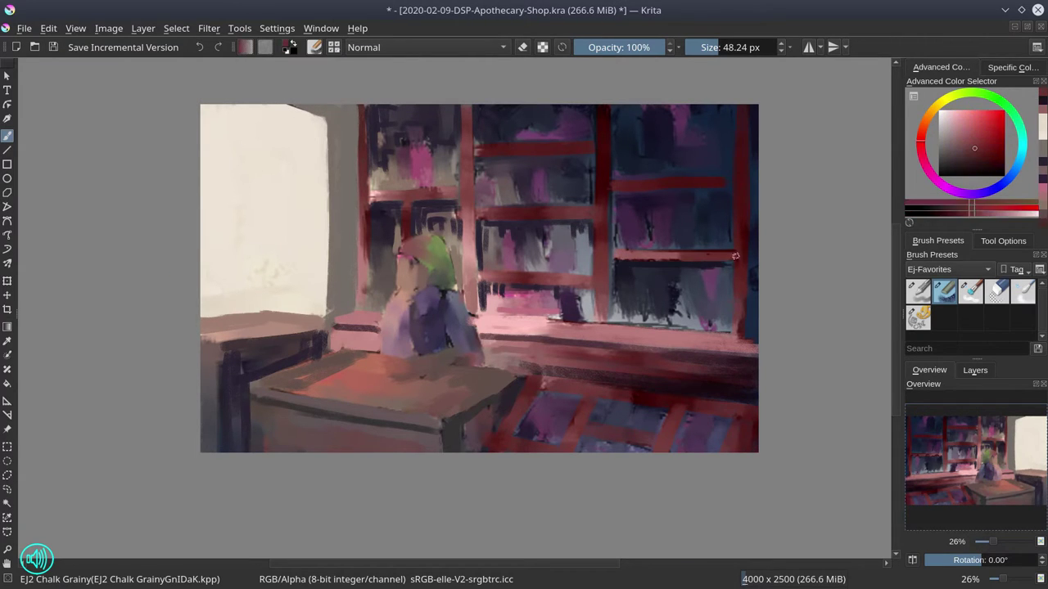
{"action": "left_click_drag", "start_coordinate": [671, 270], "coordinate": [728, 262]}
{"action": "mouse_move", "coordinate": [615, 262]}
{"action": "left_mouse_down"}
{"action": "mouse_move", "coordinate": [616, 321]}
{"action": "mouse_move", "coordinate": [727, 326]}
{"action": "left_mouse_up"}
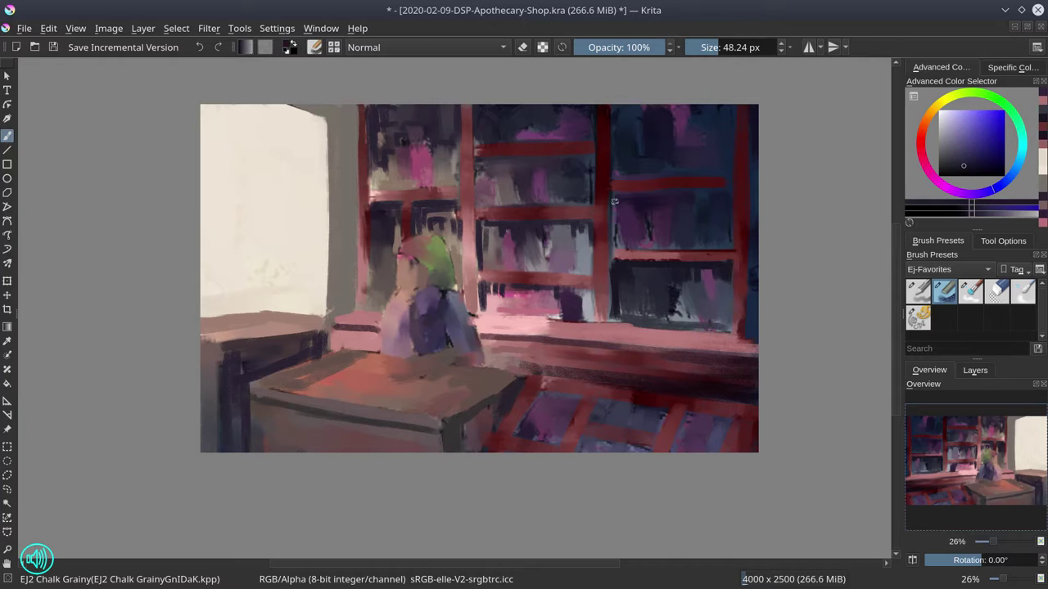
Add a pink accent on the upper shelves and light pink bottle shapes on the left shelf.
{"action": "left_click", "coordinate": [695, 215], "text": "ctrl"}
{"action": "left_click", "coordinate": [565, 123], "text": "ctrl"}
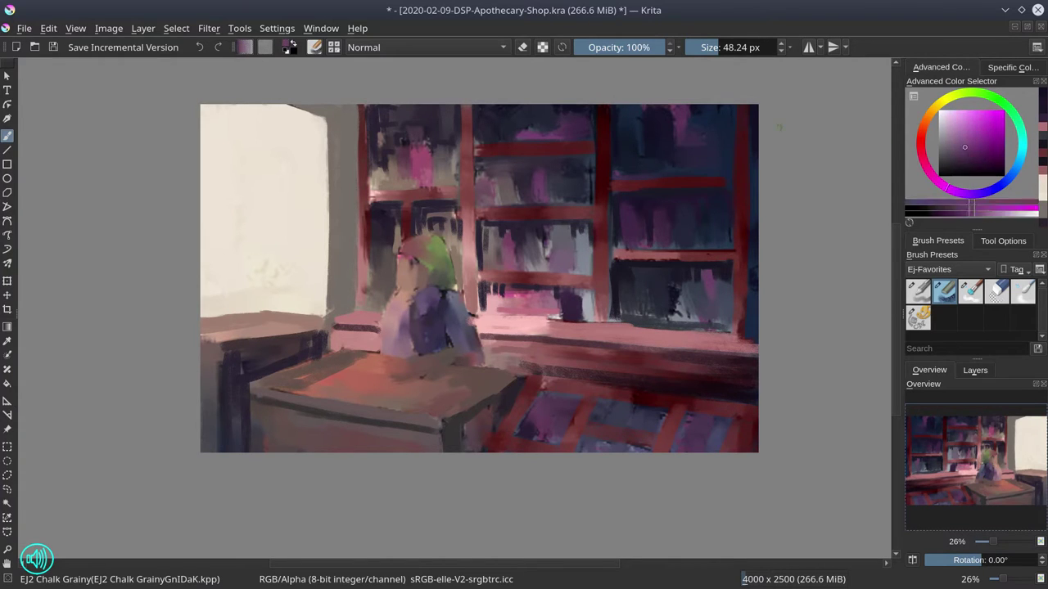
{"action": "left_click_drag", "start_coordinate": [557, 125], "coordinate": [501, 126]}
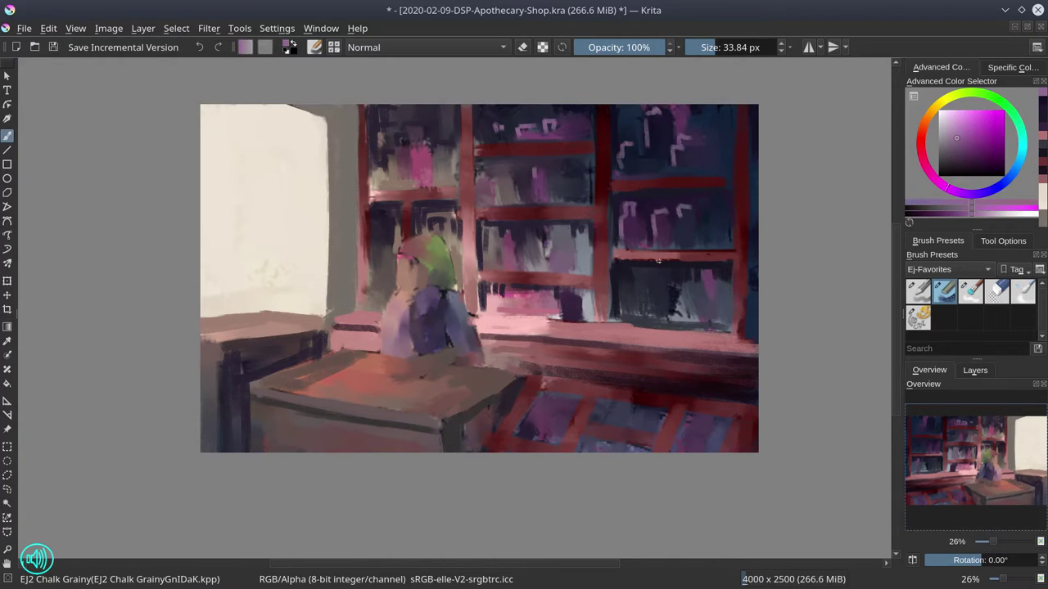
{"action": "left_click", "coordinate": [714, 281], "text": "ctrl"}
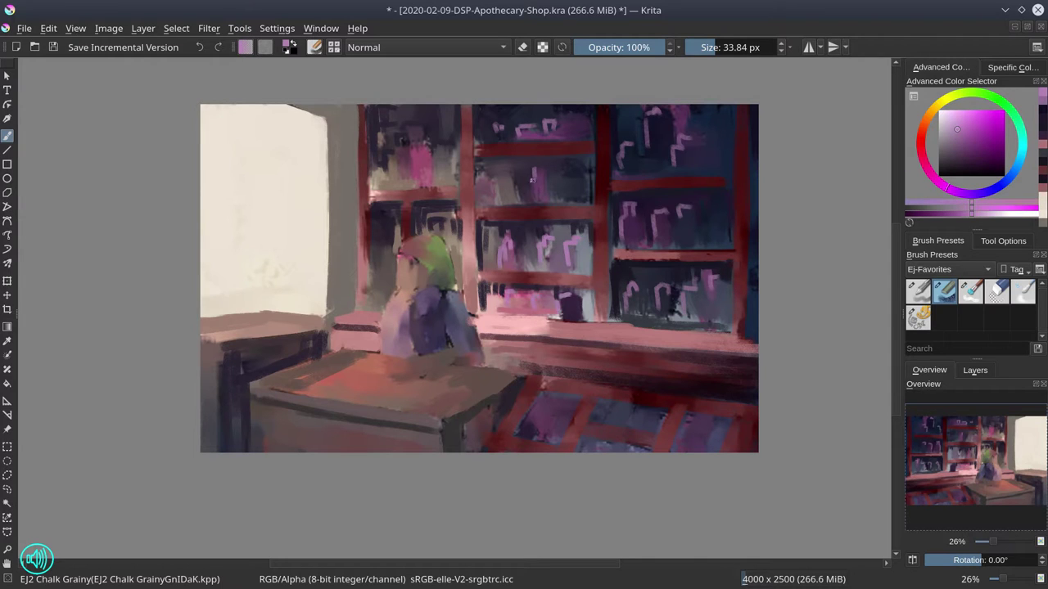
{"action": "left_click_drag", "start_coordinate": [396, 156], "coordinate": [390, 175]}
{"action": "left_click", "coordinate": [382, 243], "text": "ctrl"}
{"action": "left_click_drag", "start_coordinate": [381, 245], "coordinate": [381, 304]}
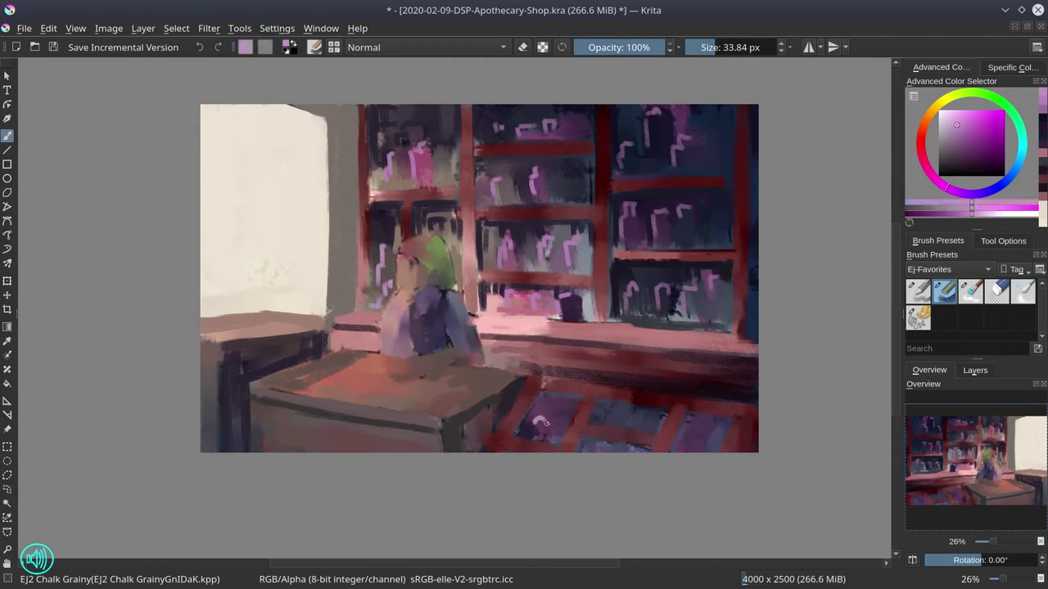
Paint a darker pink bottle in the floor display case and save the painting.
{"action": "left_click", "coordinate": [542, 423], "text": "ctrl"}
{"action": "left_click_drag", "start_coordinate": [532, 425], "coordinate": [557, 420]}
{"action": "key", "text": "bracketright"}
{"action": "key", "text": "bracketright"}
{"action": "left_click", "coordinate": [544, 394], "text": "ctrl"}
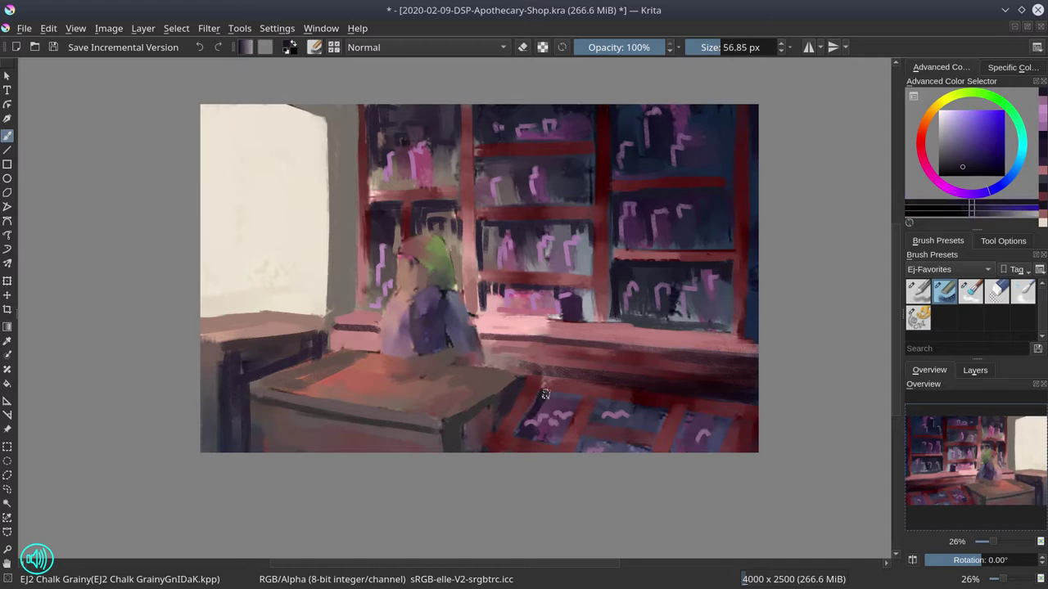
{"action": "left_click", "coordinate": [53, 48]}
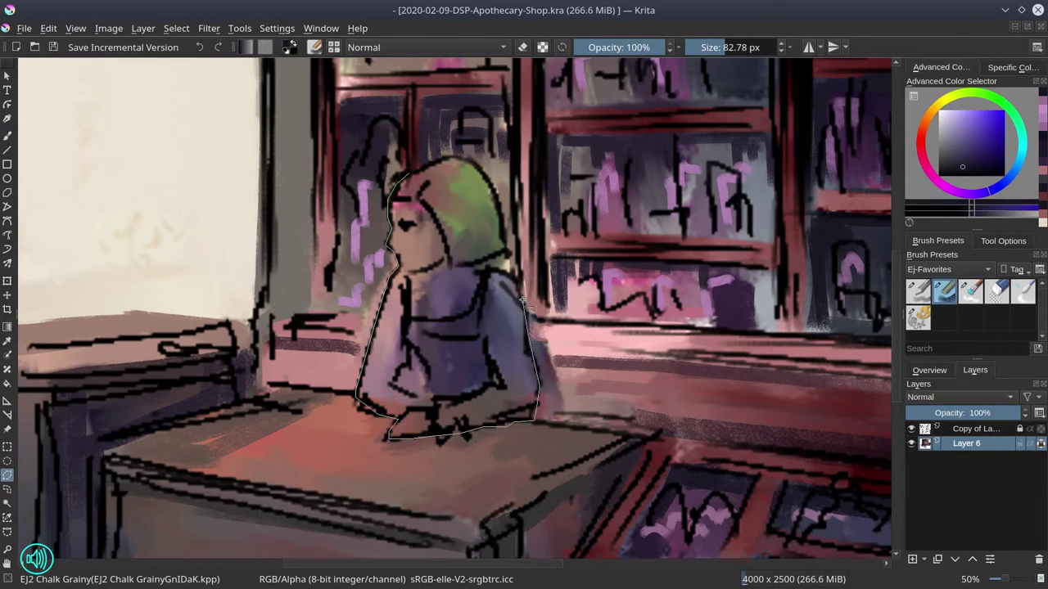
Finish the freehand selection around the girl, hide the line art and save.
{"action": "left_click_drag", "start_coordinate": [496, 194], "coordinate": [505, 250]}
{"action": "left_click", "coordinate": [911, 429]}
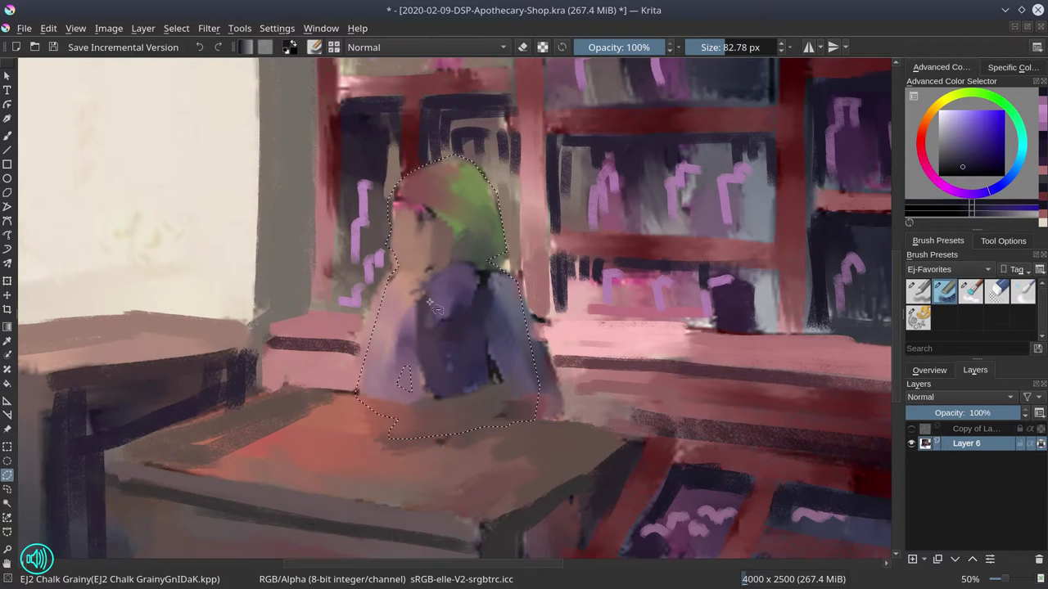
{"action": "key", "text": "ctrl+s"}
{"action": "left_click", "coordinate": [922, 372]}
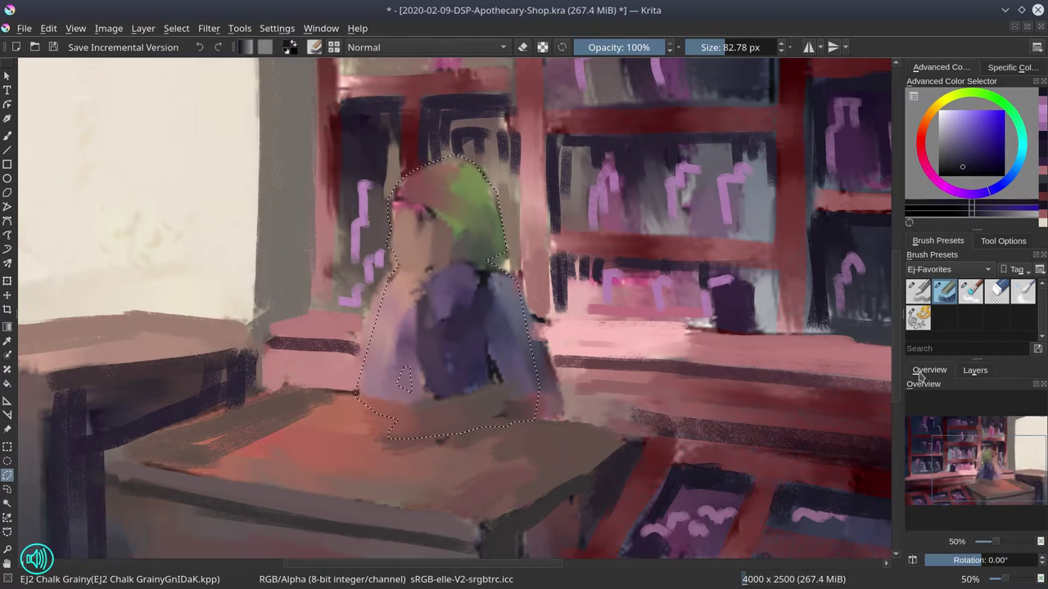
Sample pink and dark brown-red tones from the painting and save again.
{"action": "left_click", "coordinate": [402, 380], "text": "ctrl"}
{"action": "key", "text": "bracketleft"}
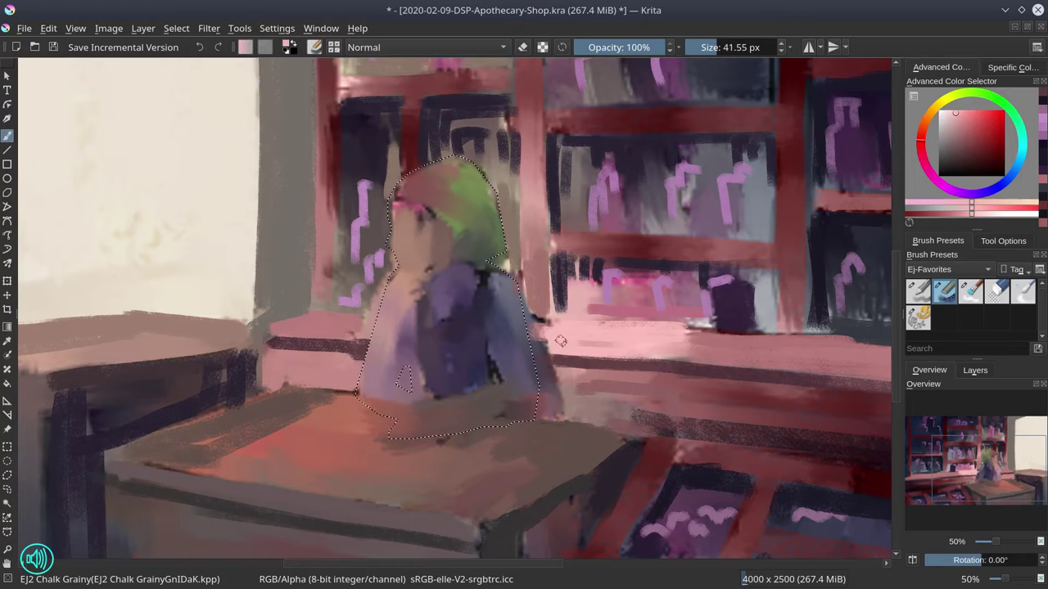
{"action": "left_click", "coordinate": [669, 347], "text": "ctrl"}
{"action": "key", "text": "bracketright"}
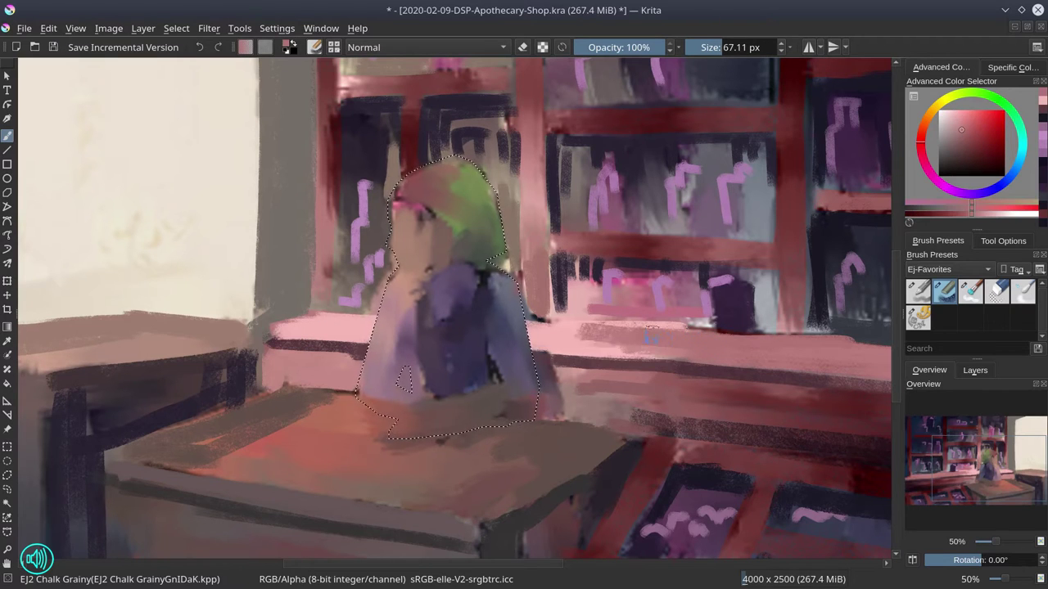
{"action": "key", "text": "bracketleft"}
{"action": "left_click", "coordinate": [380, 217], "text": "ctrl"}
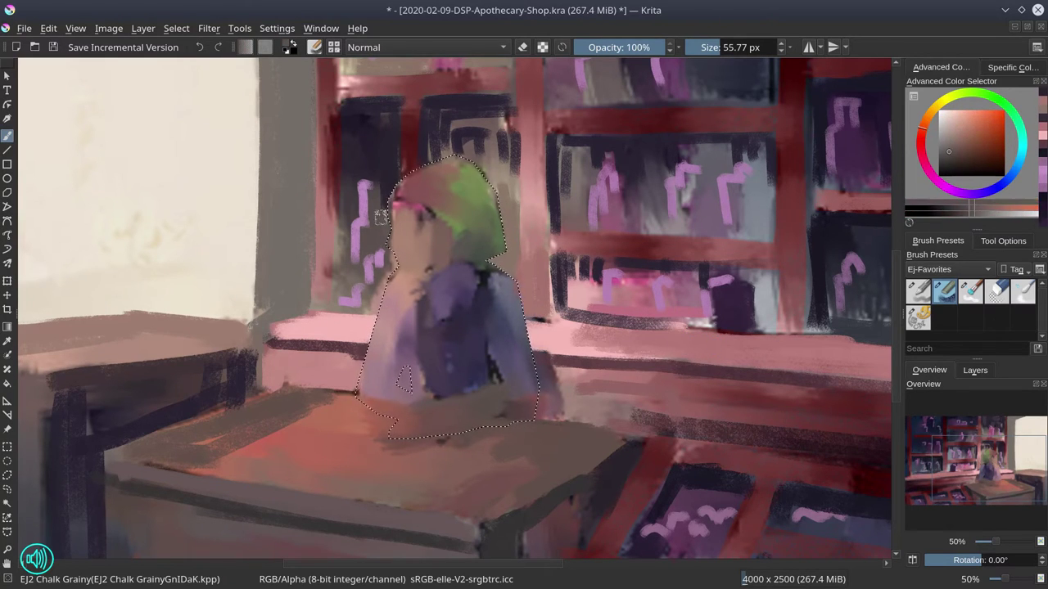
{"action": "mouse_move", "coordinate": [327, 263]}
{"action": "left_mouse_down"}
{"action": "mouse_move", "coordinate": [422, 440]}
{"action": "mouse_move", "coordinate": [390, 486]}
{"action": "left_mouse_up"}
{"action": "left_click", "coordinate": [54, 46]}
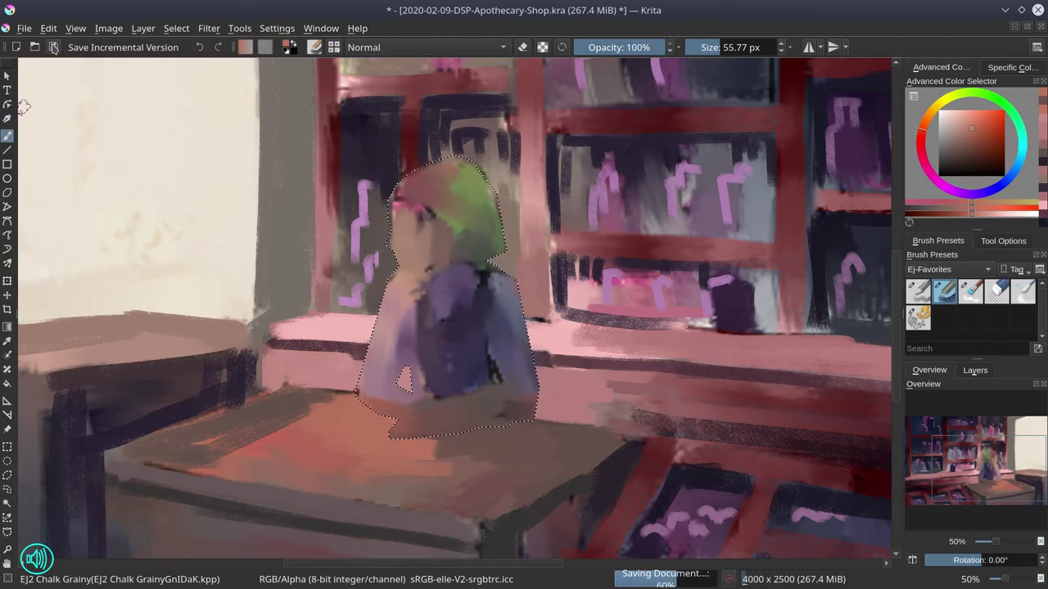
{"action": "left_click", "coordinate": [176, 28]}
{"action": "left_click", "coordinate": [226, 224]}
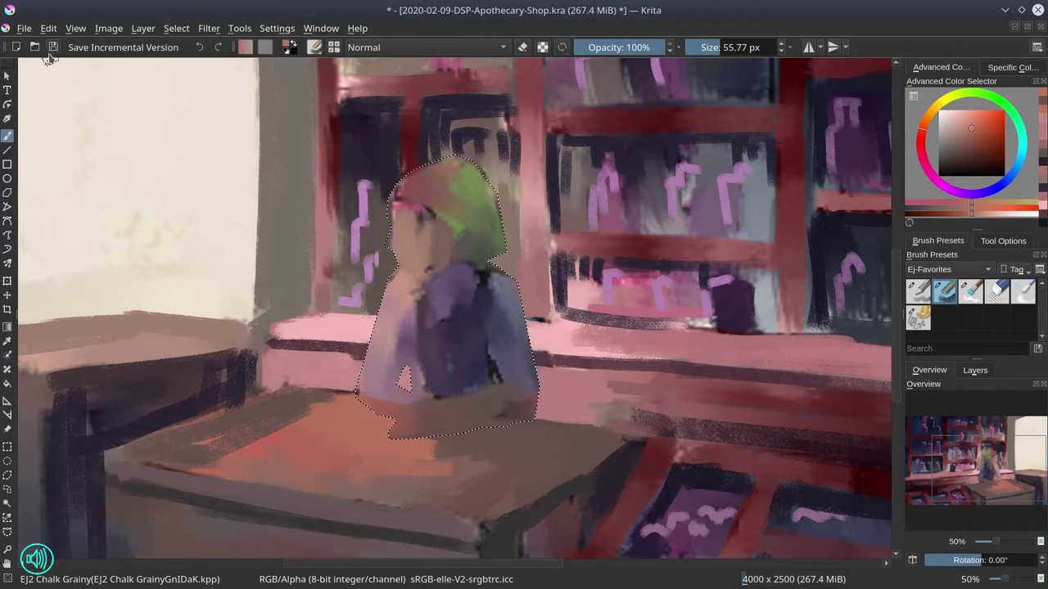
Paint green over the girl's hair, checking it against the line art.
{"action": "left_click_drag", "start_coordinate": [467, 179], "coordinate": [407, 197]}
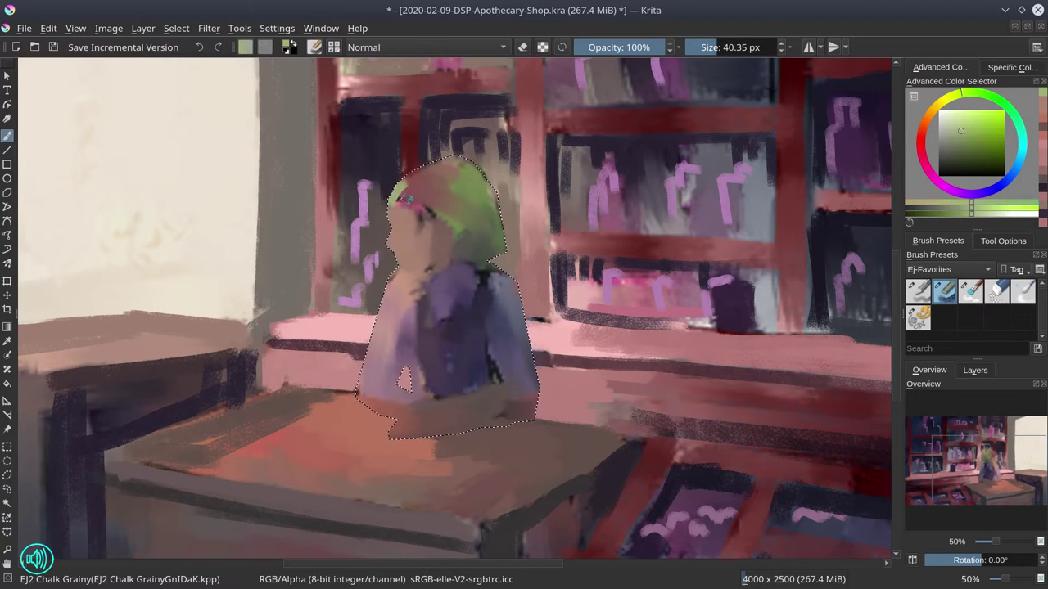
{"action": "mouse_move", "coordinate": [458, 176]}
{"action": "left_mouse_down"}
{"action": "mouse_move", "coordinate": [446, 196]}
{"action": "mouse_move", "coordinate": [478, 242]}
{"action": "mouse_move", "coordinate": [442, 270]}
{"action": "mouse_move", "coordinate": [463, 237]}
{"action": "left_mouse_up"}
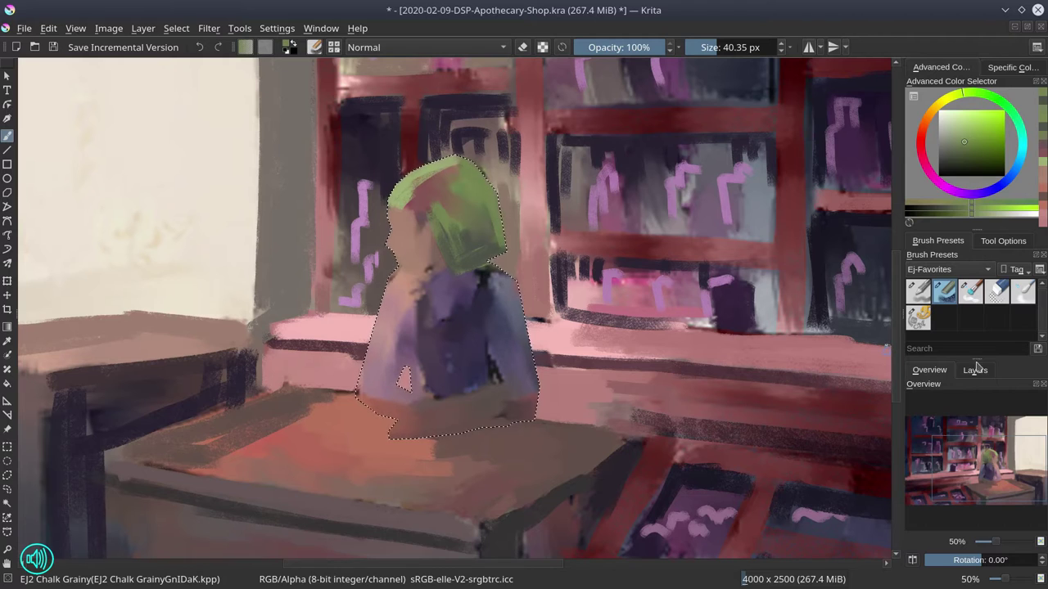
{"action": "left_click", "coordinate": [399, 187], "text": "ctrl"}
{"action": "left_click", "coordinate": [409, 137], "text": "ctrl"}
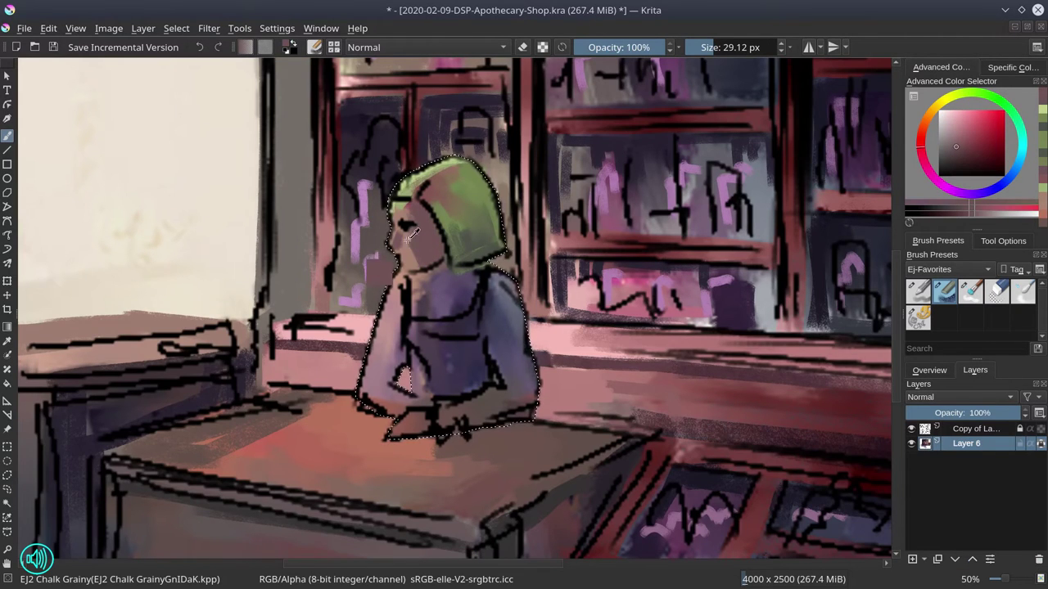
{"action": "left_click", "coordinate": [408, 238], "text": "ctrl"}
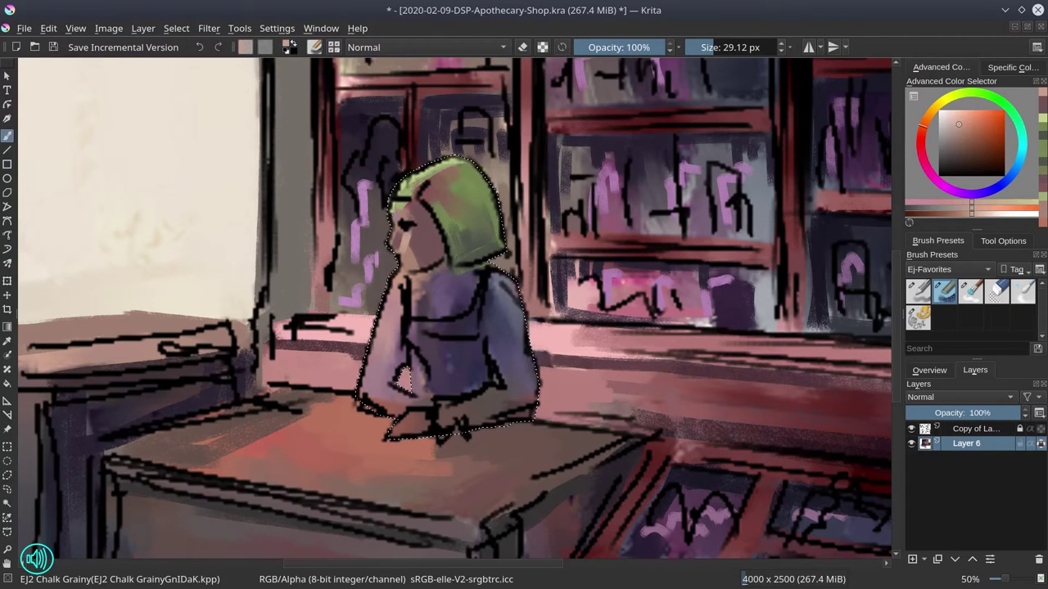
{"action": "left_click", "coordinate": [444, 284], "text": "ctrl"}
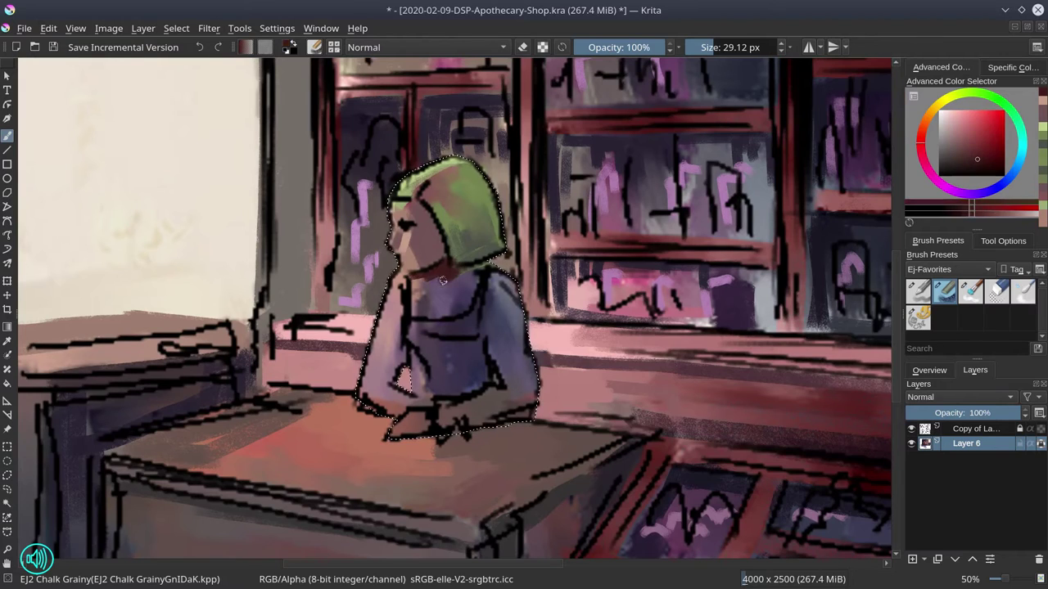
{"action": "left_click", "coordinate": [911, 429]}
Paint a grey-green patch on her chest and repaint her pinafore in blue-purple.
{"action": "left_click", "coordinate": [959, 131]}
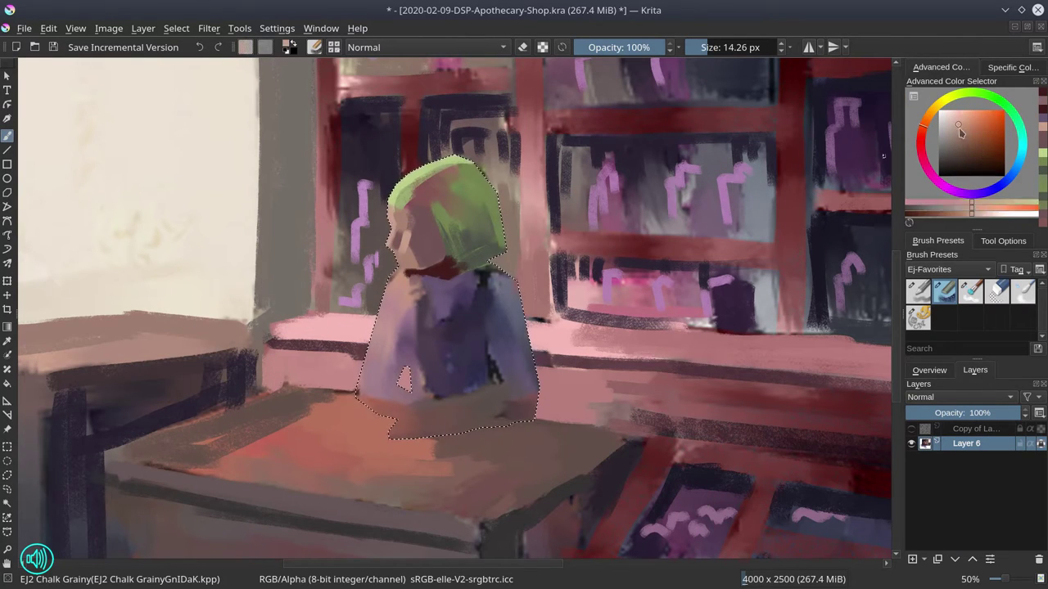
{"action": "left_click", "coordinate": [934, 107]}
{"action": "left_click", "coordinate": [483, 271], "text": "ctrl"}
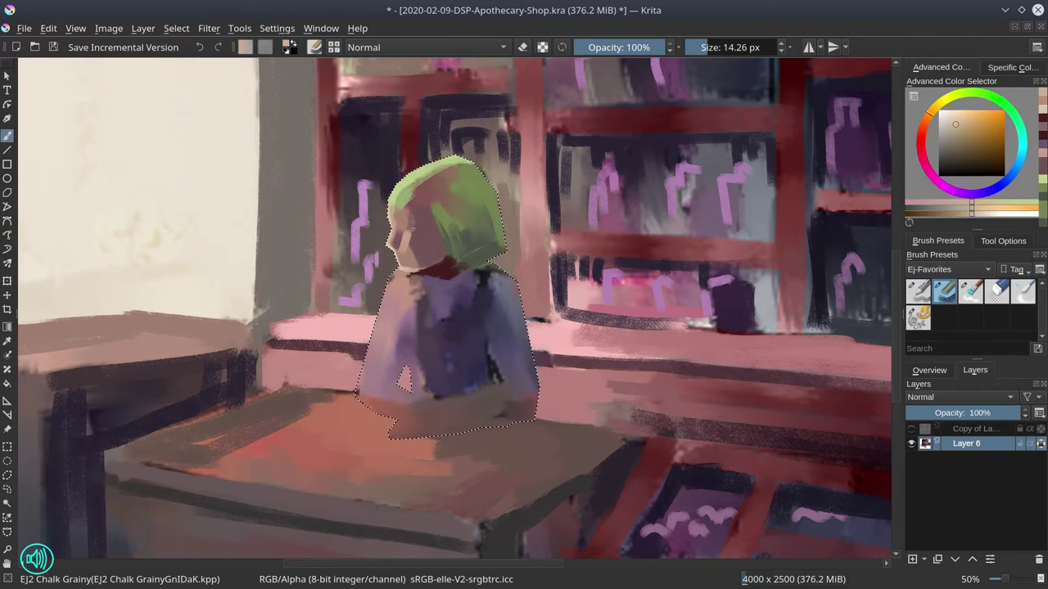
{"action": "left_click_drag", "start_coordinate": [440, 302], "coordinate": [456, 315]}
{"action": "left_click", "coordinate": [459, 327], "text": "ctrl"}
{"action": "key", "text": "bracketright"}
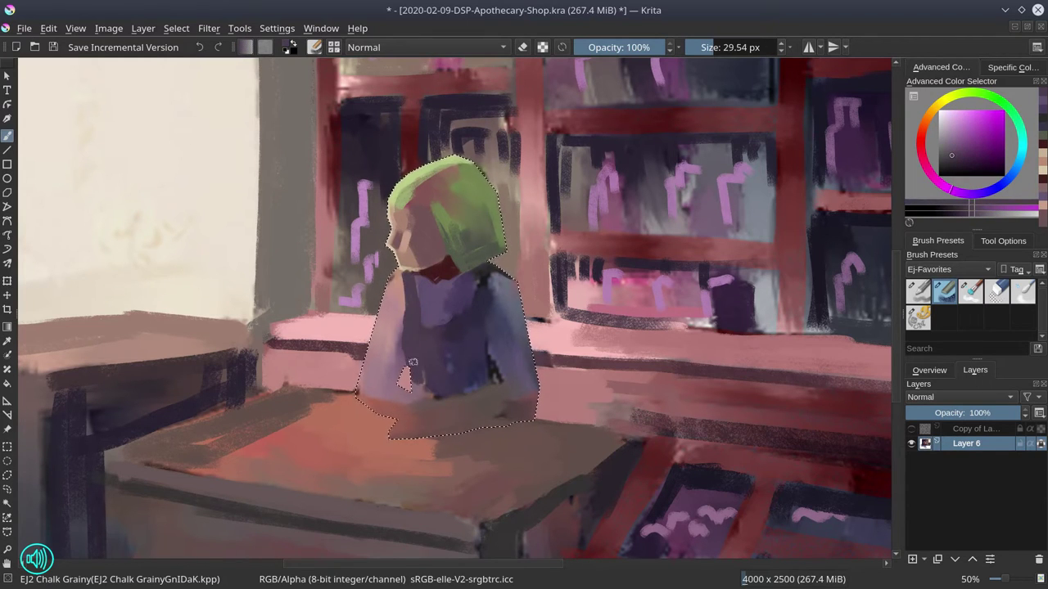
{"action": "left_click_drag", "start_coordinate": [412, 362], "coordinate": [491, 328]}
{"action": "left_click", "coordinate": [501, 283], "text": "ctrl"}
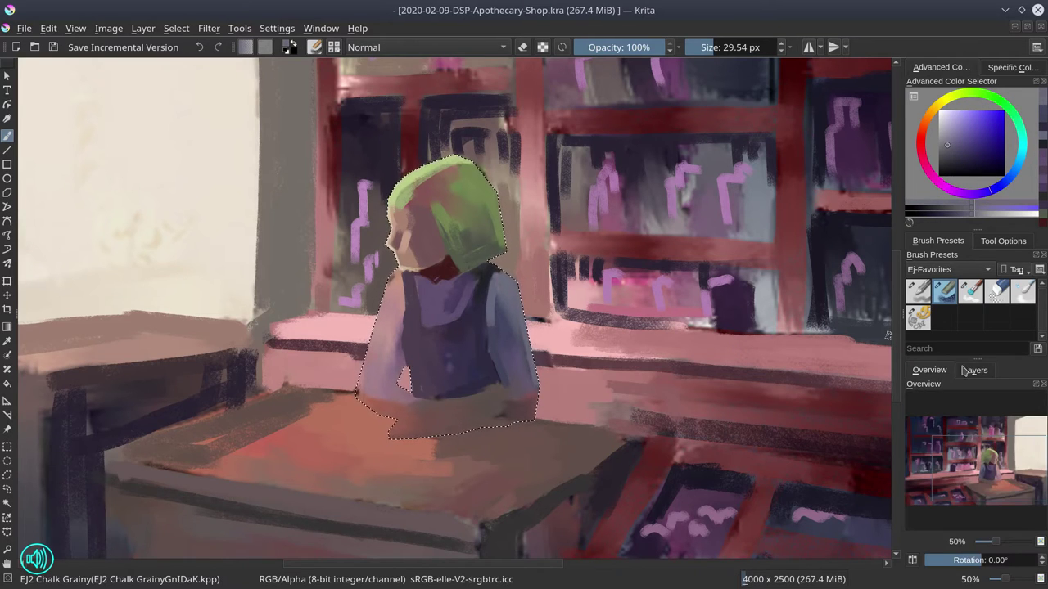
Choose peach-orange skin and dark purple tones, toggling the line art to compare.
{"action": "left_click", "coordinate": [911, 428]}
{"action": "left_click", "coordinate": [853, 223], "text": "ctrl"}
{"action": "key", "text": "bracketleft"}
{"action": "left_click", "coordinate": [911, 429]}
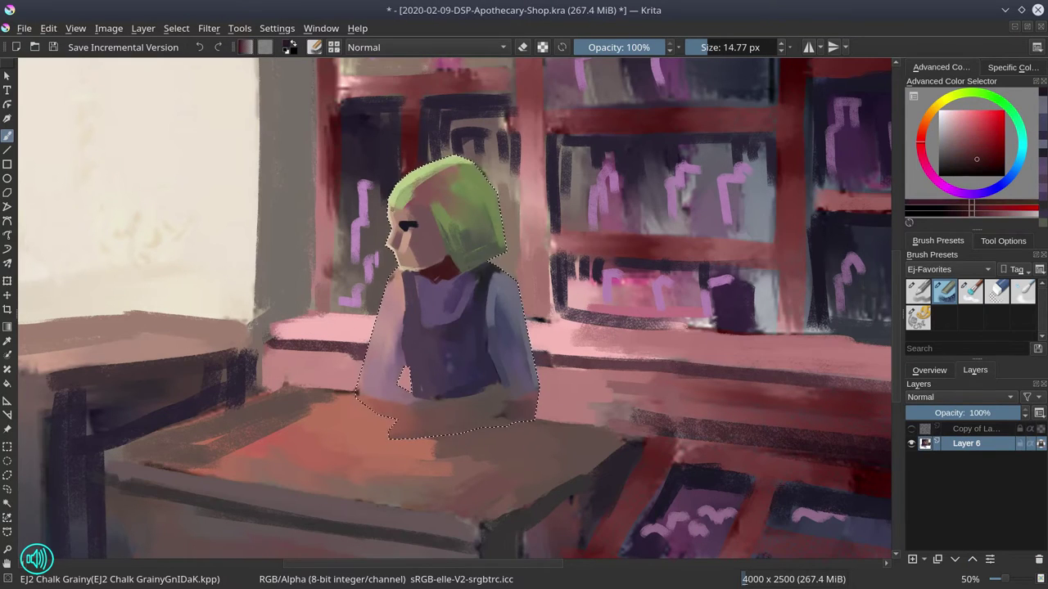
{"action": "left_click", "coordinate": [424, 413], "text": "ctrl"}
{"action": "key", "text": "bracketright"}
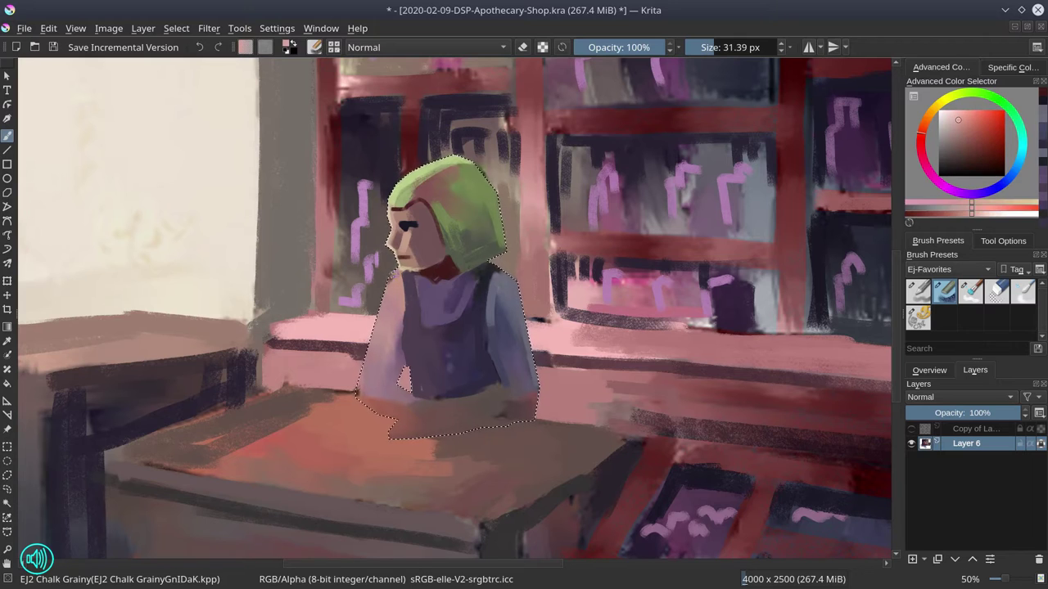
{"action": "left_click_drag", "start_coordinate": [922, 167], "coordinate": [930, 112]}
{"action": "left_click", "coordinate": [431, 297], "text": "ctrl"}
{"action": "key", "text": "bracketleft"}
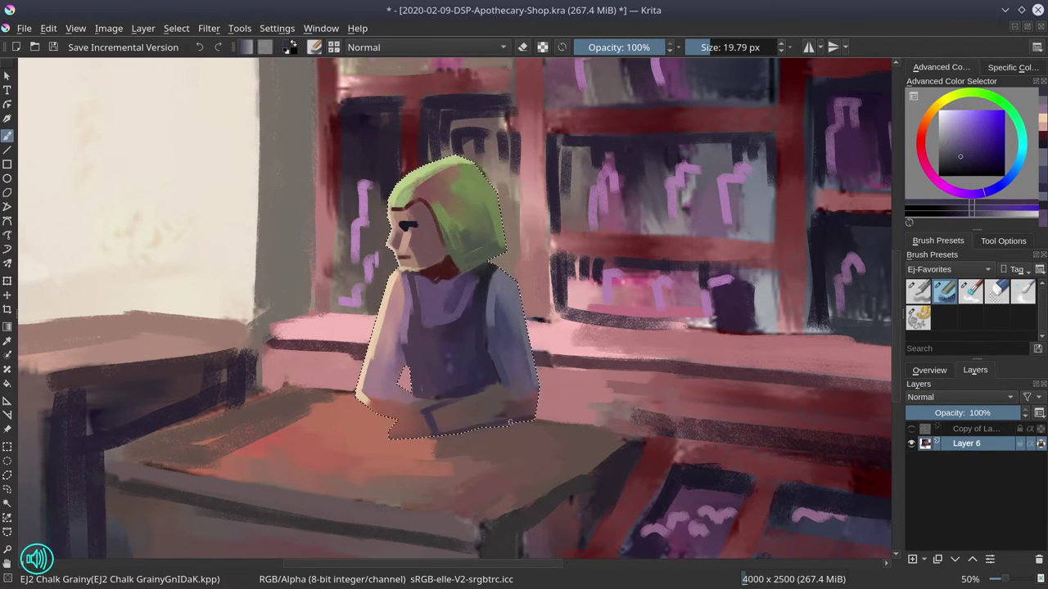
{"action": "left_click", "coordinate": [402, 414], "text": "ctrl"}
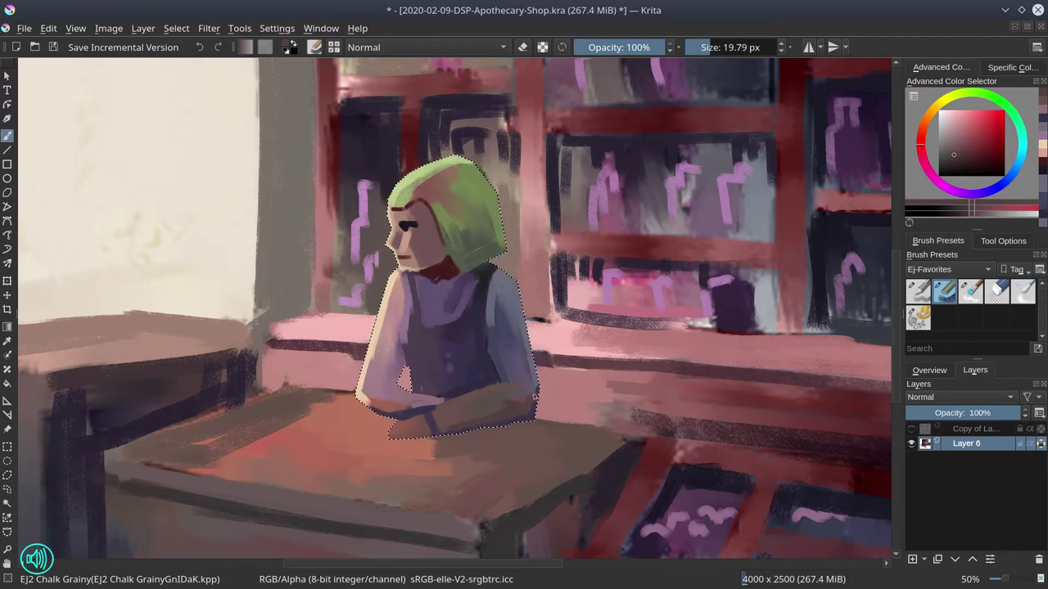
Deselect the girl and save the painting.
{"action": "left_click", "coordinate": [176, 28]}
{"action": "left_click", "coordinate": [185, 63]}
{"action": "left_click", "coordinate": [53, 46]}
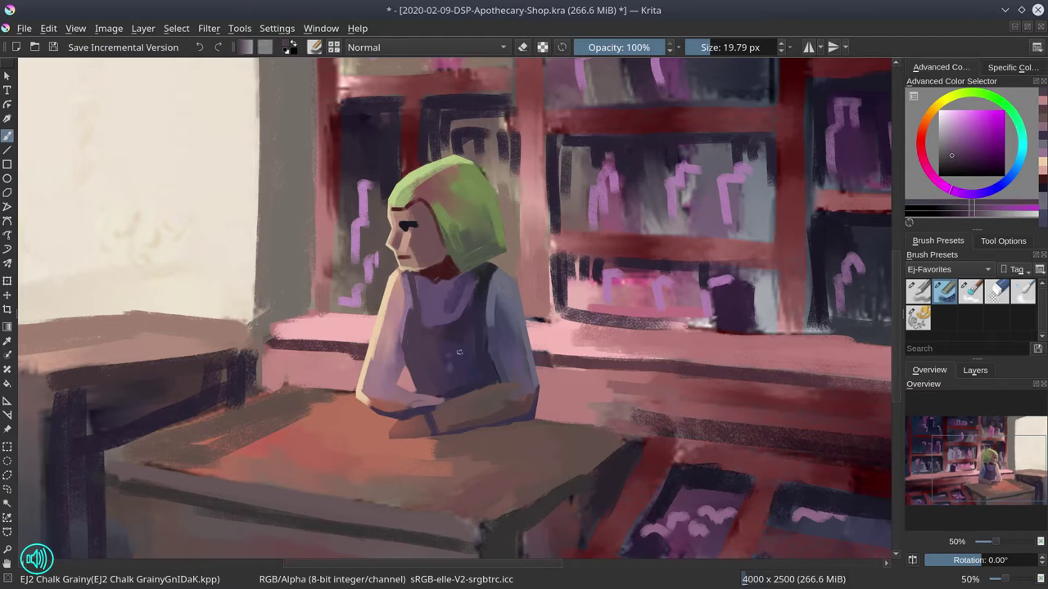
{"action": "scroll", "coordinate": [500, 258], "scroll_direction": "down", "scroll_amount": 3}
{"action": "left_click", "coordinate": [53, 47]}
Switch the brush blend mode to Color Dodge and save.
{"action": "left_click", "coordinate": [176, 28]}
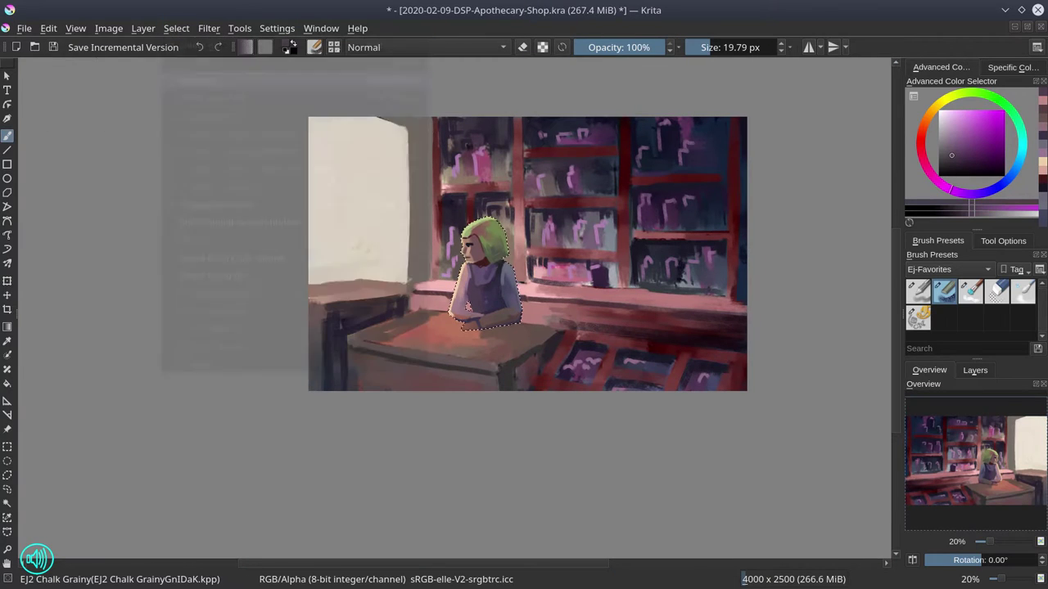
{"action": "left_click", "coordinate": [188, 82]}
{"action": "left_click", "coordinate": [426, 46]}
{"action": "left_click", "coordinate": [385, 163]}
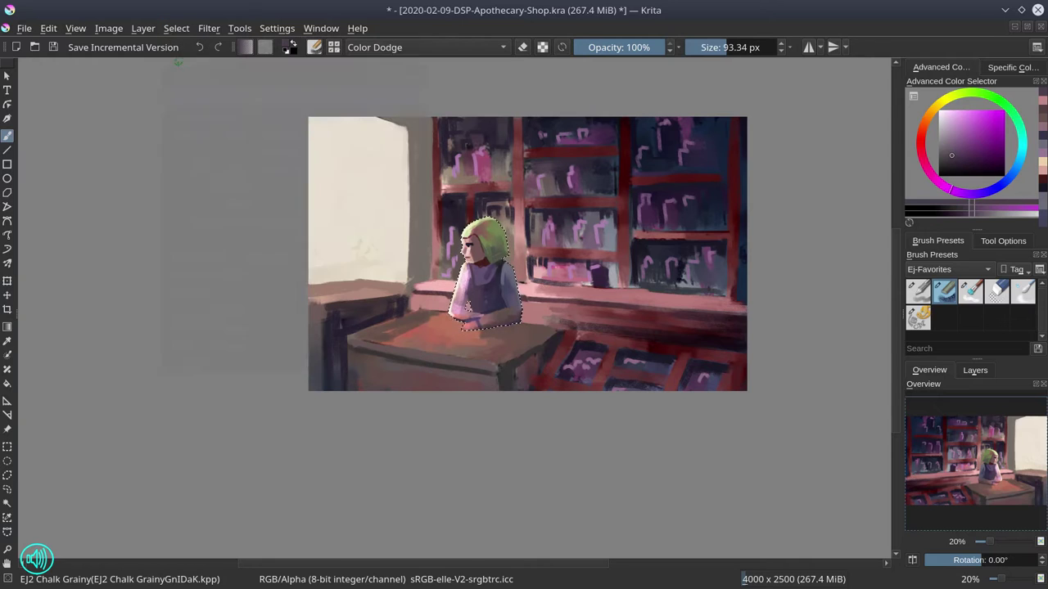
{"action": "key", "text": "ctrl+s"}
Darken the image slightly with a Curves adjustment.
{"action": "left_click", "coordinate": [209, 28]}
{"action": "key", "text": "Escape"}
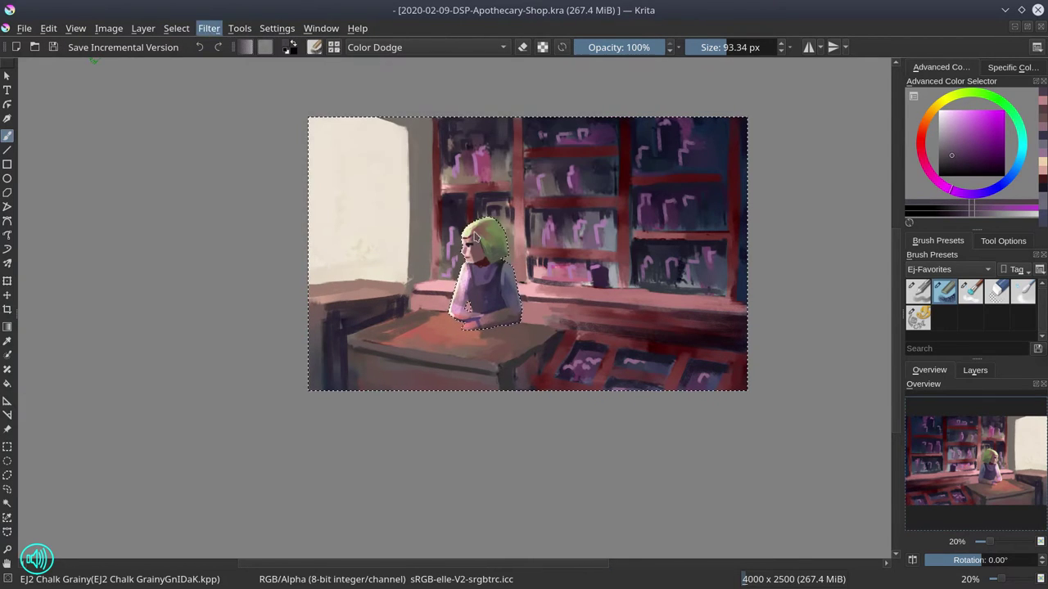
{"action": "key", "text": "ctrl+m"}
{"action": "left_click_drag", "start_coordinate": [125, 294], "coordinate": [125, 306]}
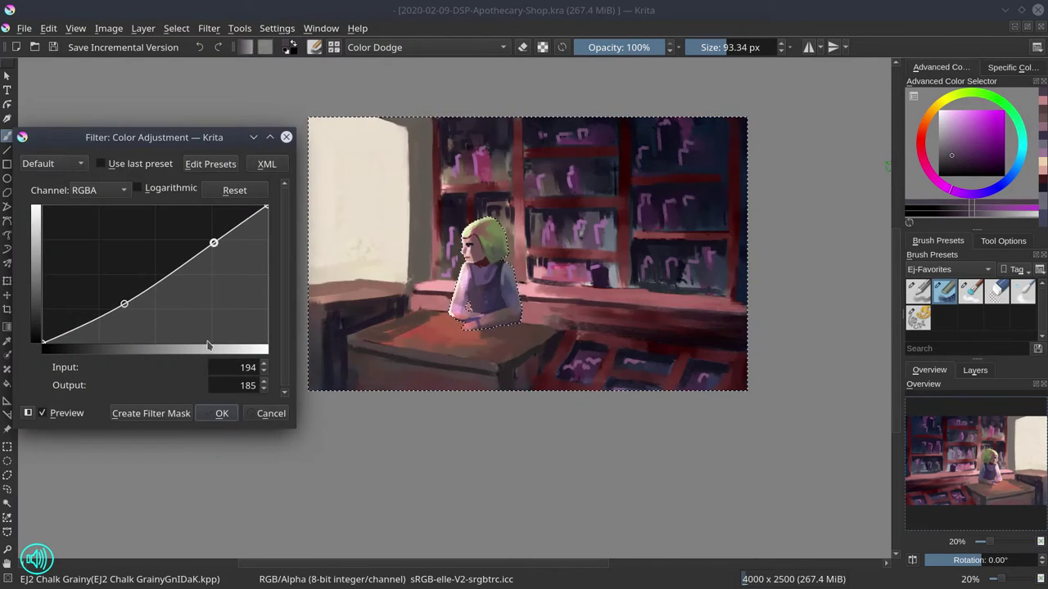
{"action": "left_click", "coordinate": [222, 413]}
Paint a warm orange glow over the shelves and counter with a large, lower-opacity brush.
{"action": "left_click_drag", "start_coordinate": [930, 141], "coordinate": [925, 120]}
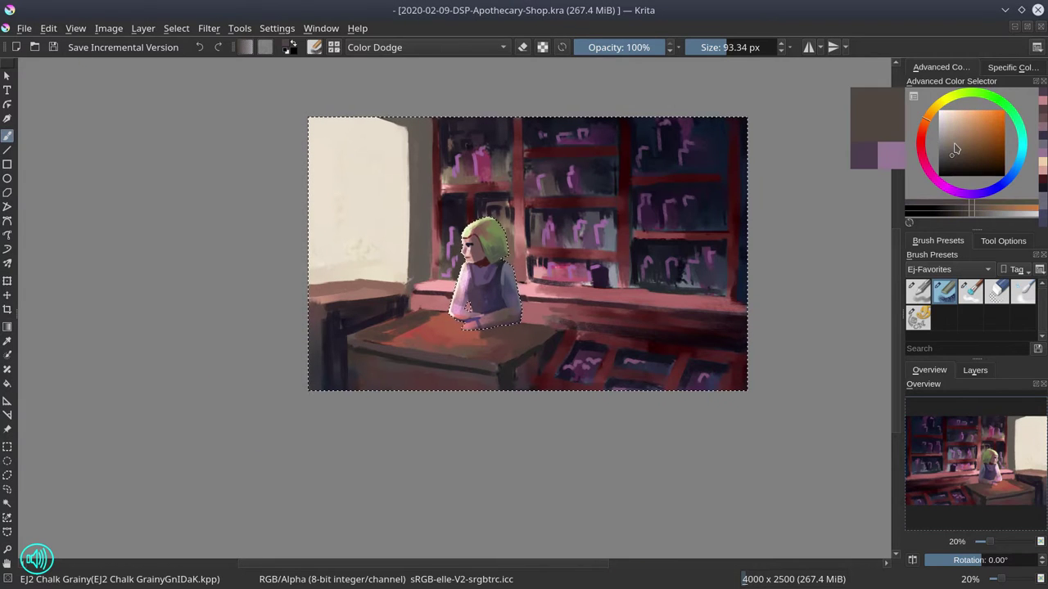
{"action": "key", "text": "bracketright"}
{"action": "key", "text": "bracketright"}
{"action": "key", "text": "bracketright"}
{"action": "left_click_drag", "start_coordinate": [554, 286], "coordinate": [586, 319]}
{"action": "left_click_drag", "start_coordinate": [385, 331], "coordinate": [459, 342]}
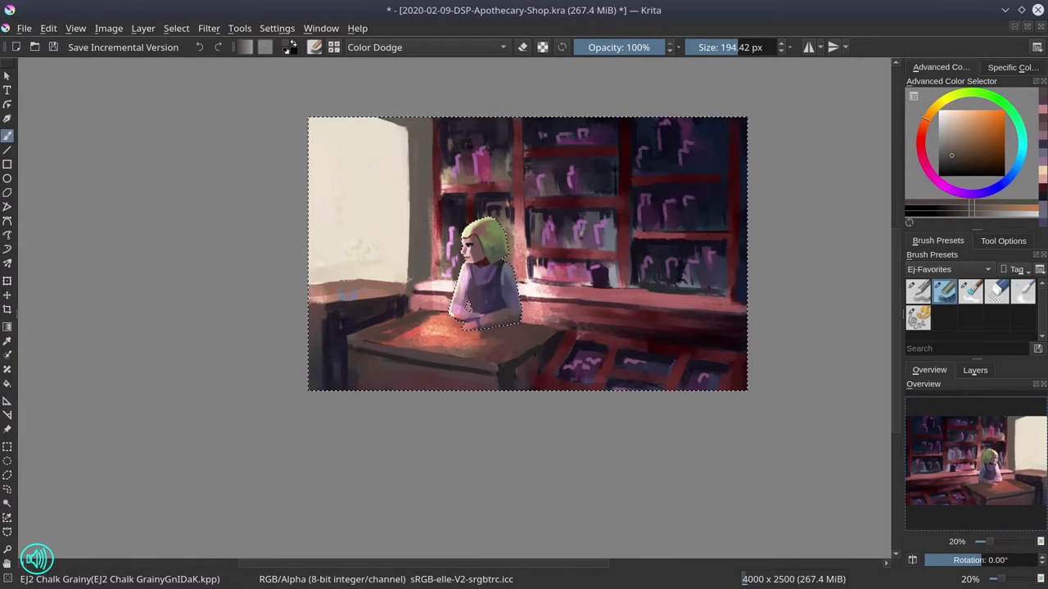
{"action": "key", "text": "bracketright"}
{"action": "key", "text": "bracketright"}
{"action": "key", "text": "o"}
{"action": "key", "text": "o"}
{"action": "key", "text": "o"}
{"action": "key", "text": "o"}
{"action": "key", "text": "o"}
{"action": "key", "text": "o"}
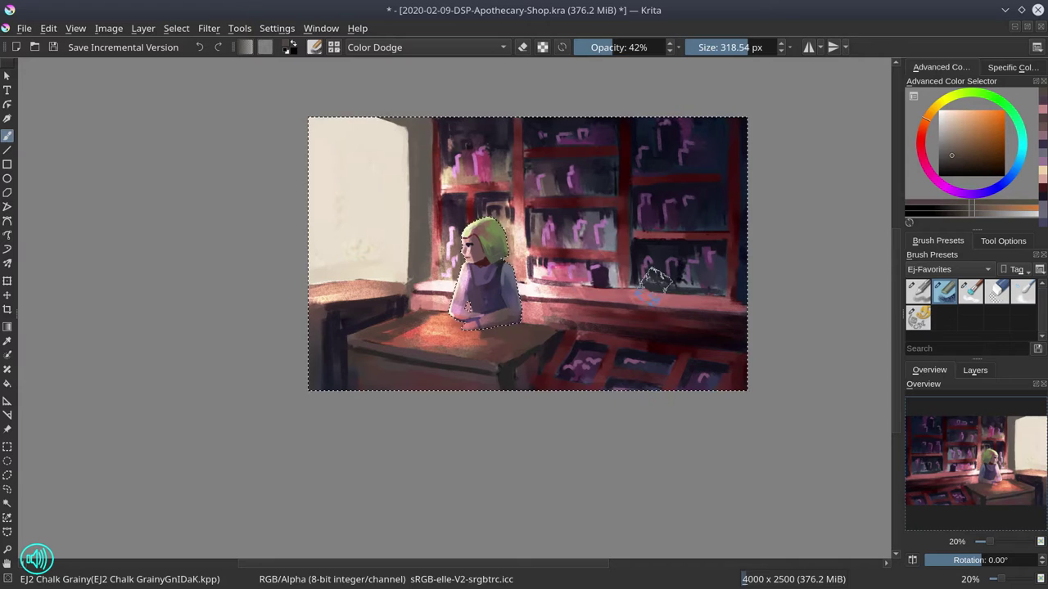
Clear the selection, restore Normal blending at full opacity, and save.
{"action": "key", "text": "ctrl+shift+a"}
{"action": "key", "text": "i"}
{"action": "key", "text": "i"}
{"action": "key", "text": "i"}
{"action": "key", "text": "i"}
{"action": "key", "text": "i"}
{"action": "key", "text": "i"}
{"action": "left_click", "coordinate": [426, 46]}
{"action": "left_click", "coordinate": [385, 70]}
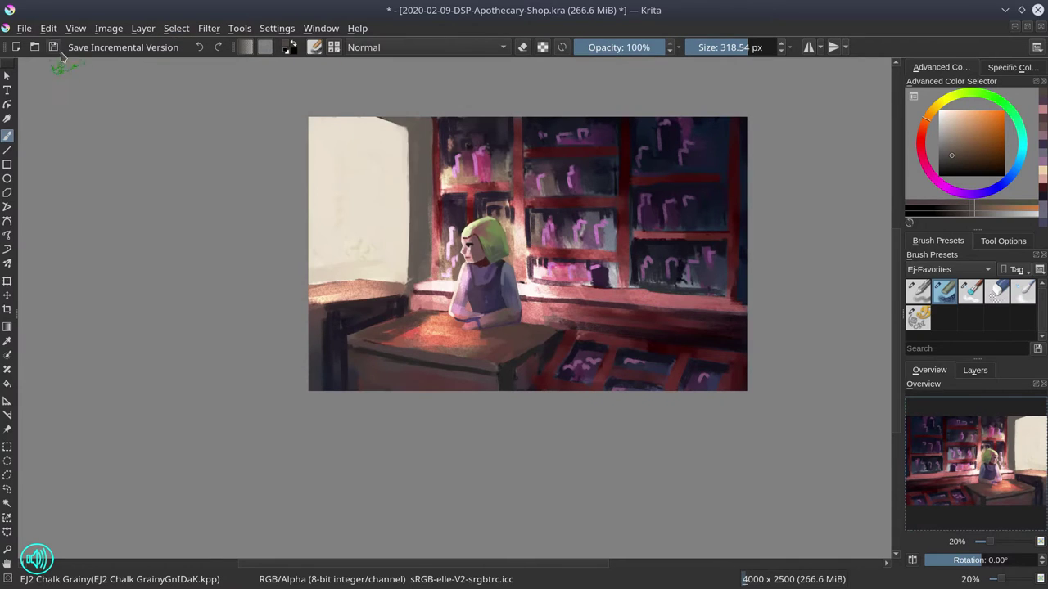
{"action": "left_click", "coordinate": [54, 49]}
{"action": "key", "text": "m"}
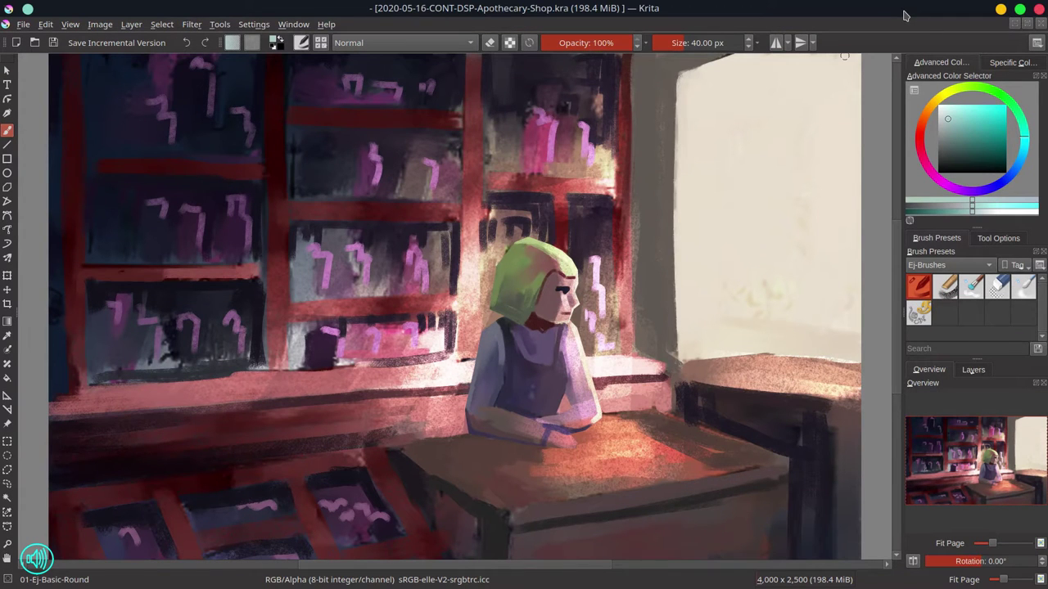
Create a hidden group layer named 'originals' and move the original painting copy into it.
{"action": "left_click", "coordinate": [972, 370]}
{"action": "left_click", "coordinate": [913, 560]}
{"action": "left_click", "coordinate": [925, 559]}
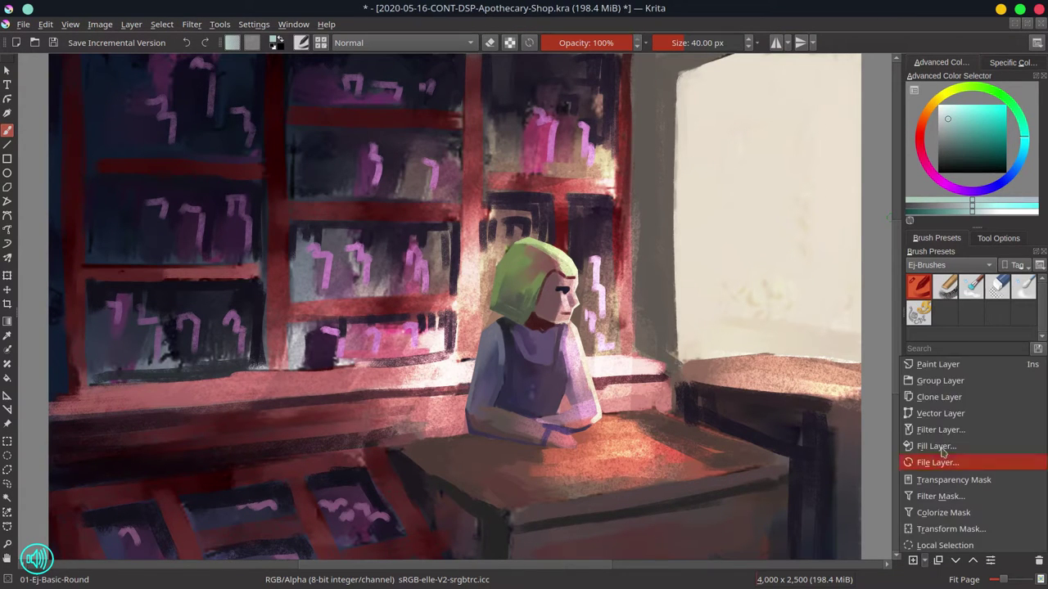
{"action": "double_click", "coordinate": [958, 427]}
{"action": "type", "text": "originals"}
{"action": "key", "text": "Return"}
{"action": "left_click", "coordinate": [974, 455]}
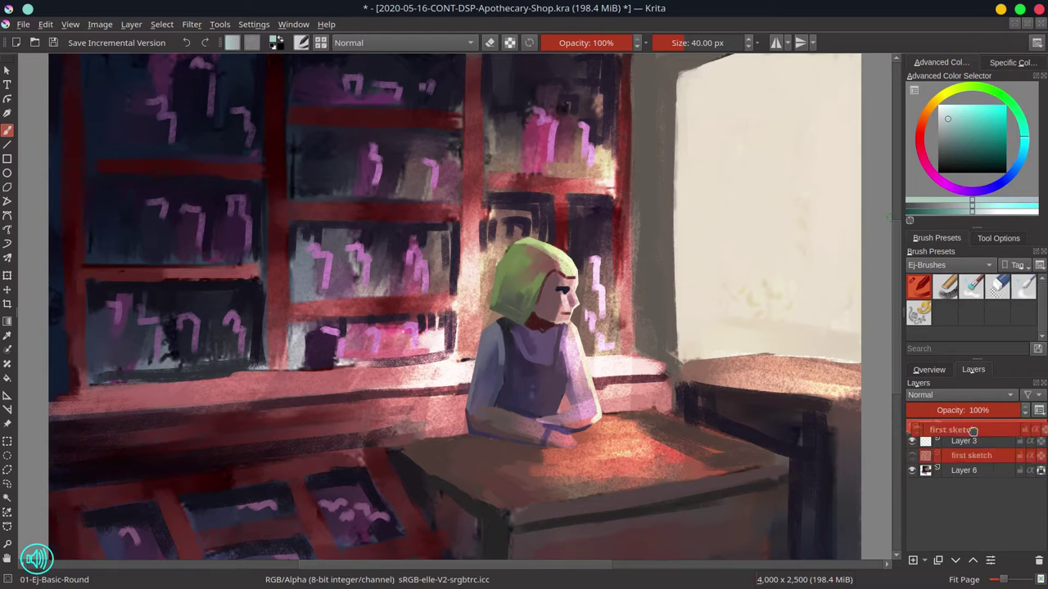
{"action": "left_click_drag", "start_coordinate": [974, 455], "coordinate": [966, 426]}
Fill Layer 3 with neutral grey and fade it to about half opacity.
{"action": "left_click", "coordinate": [998, 445]}
{"action": "left_click", "coordinate": [856, 107], "text": "ctrl"}
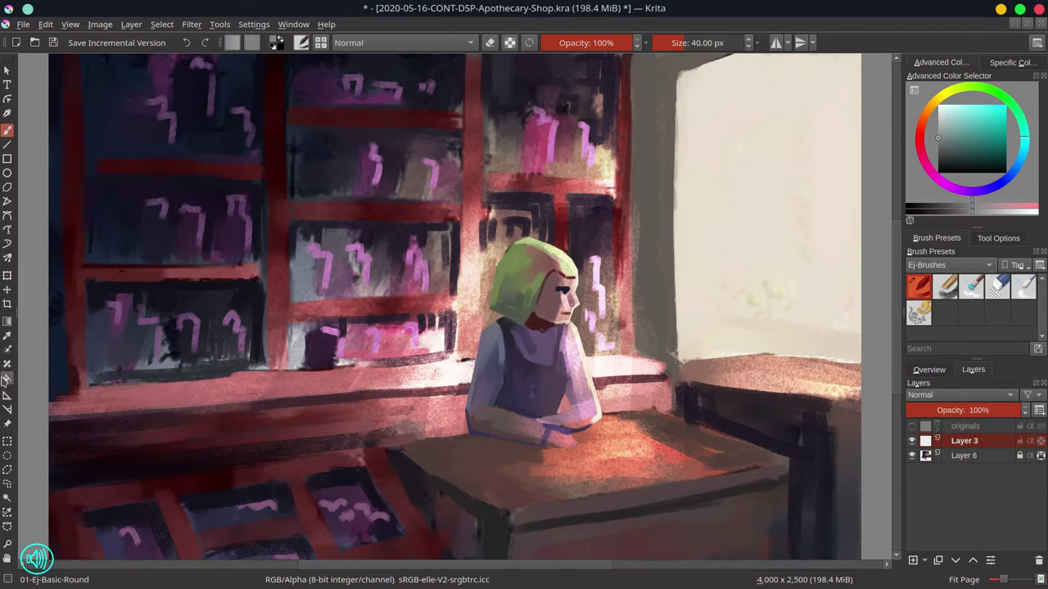
{"action": "key", "text": "f"}
{"action": "left_click", "coordinate": [581, 332]}
{"action": "left_click", "coordinate": [998, 239]}
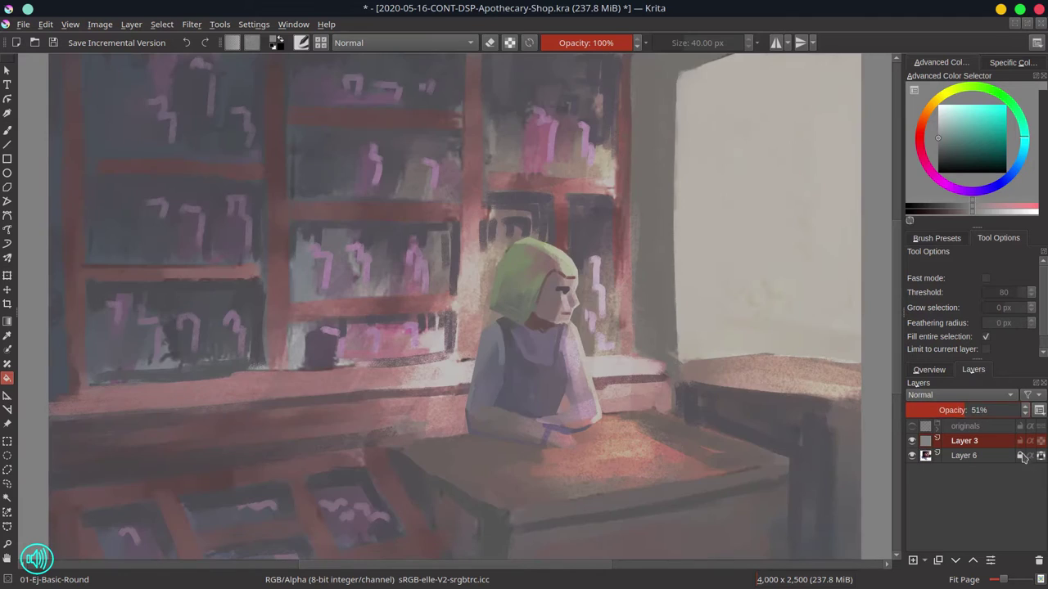
{"action": "left_click", "coordinate": [912, 560]}
Add Layer 5 above Layer 3 and save the painting.
{"action": "left_click", "coordinate": [411, 346]}
{"action": "key", "text": "minus"}
{"action": "key", "text": "ctrl+s"}
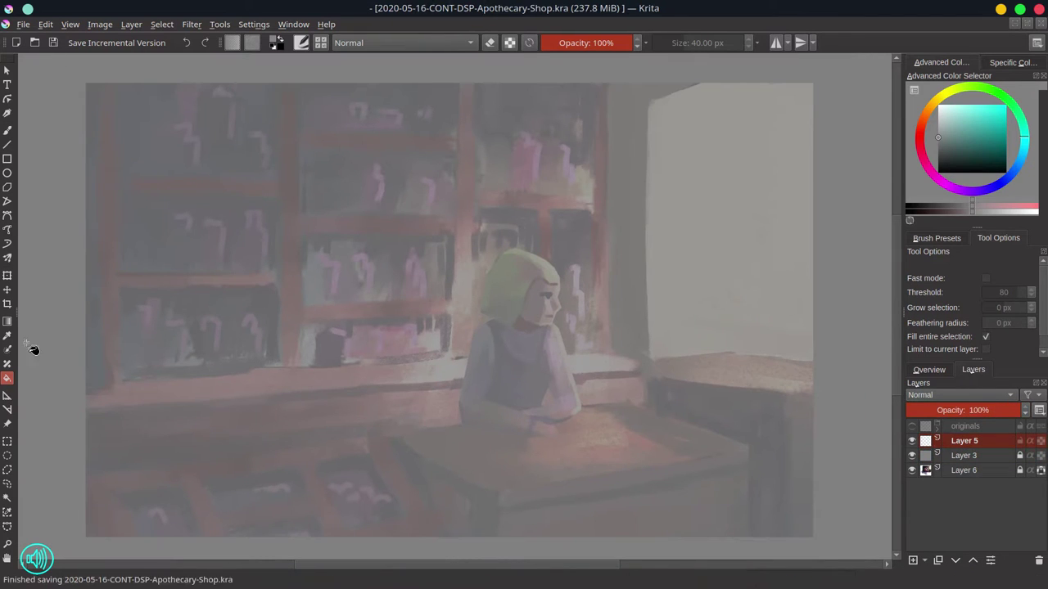
{"action": "left_click", "coordinate": [8, 396]}
Place a first vanishing point with guides aligned to the table's front and back edges.
{"action": "left_click", "coordinate": [978, 271]}
{"action": "left_click", "coordinate": [975, 375]}
{"action": "left_click", "coordinate": [603, 221]}
{"action": "left_click_drag", "start_coordinate": [714, 364], "coordinate": [505, 370]}
{"action": "scroll", "coordinate": [667, 374], "scroll_direction": "down", "scroll_amount": 1}
{"action": "left_click_drag", "start_coordinate": [645, 519], "coordinate": [543, 464]}
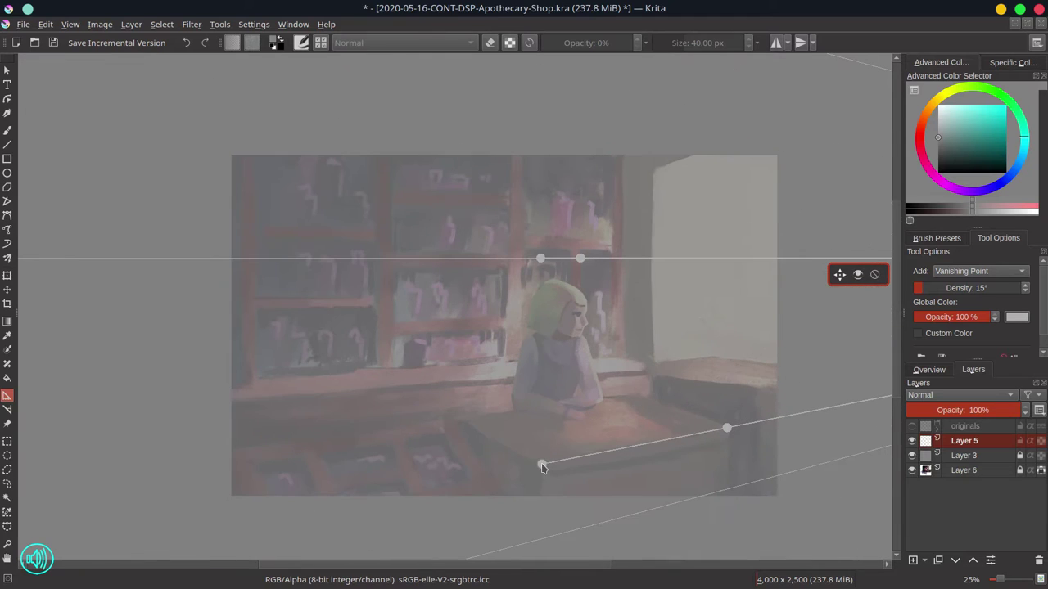
{"action": "left_click_drag", "start_coordinate": [579, 258], "coordinate": [638, 397]}
{"action": "left_click_drag", "start_coordinate": [542, 464], "coordinate": [545, 473]}
Add a second vanishing point with guides aligned to the shelf verticals and window edge.
{"action": "left_click", "coordinate": [419, 195]}
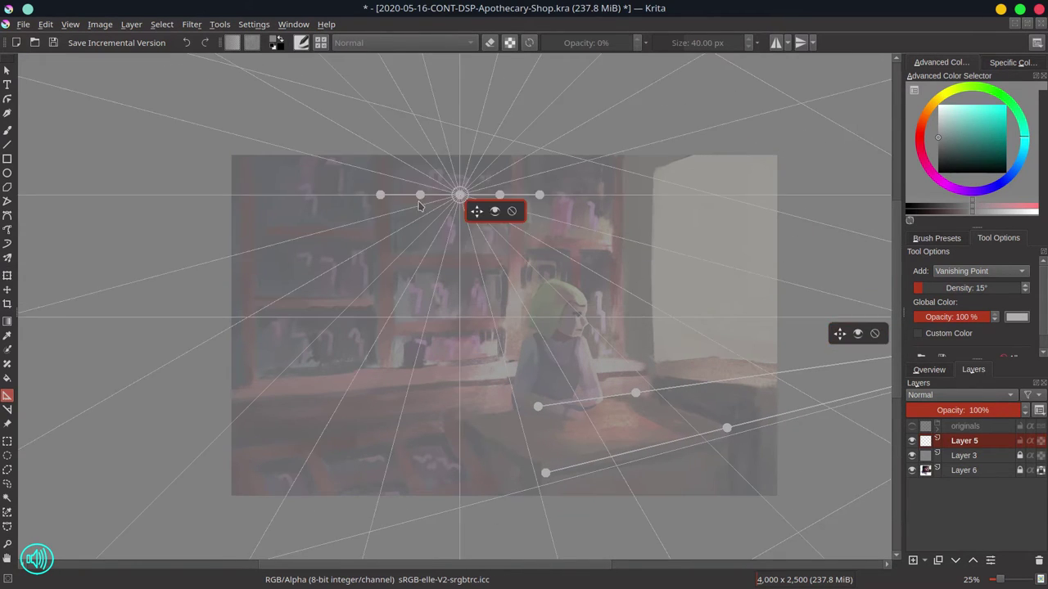
{"action": "left_click_drag", "start_coordinate": [384, 196], "coordinate": [250, 197]}
{"action": "left_click_drag", "start_coordinate": [542, 194], "coordinate": [620, 163]}
{"action": "left_click_drag", "start_coordinate": [247, 177], "coordinate": [256, 199]}
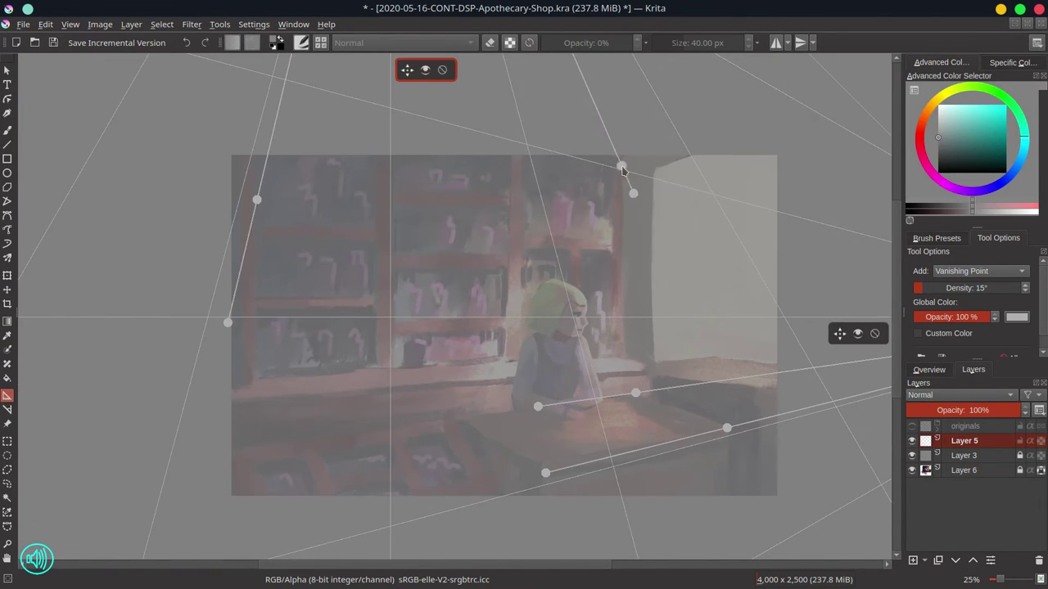
{"action": "left_click_drag", "start_coordinate": [630, 194], "coordinate": [625, 204]}
{"action": "left_click_drag", "start_coordinate": [245, 329], "coordinate": [253, 330]}
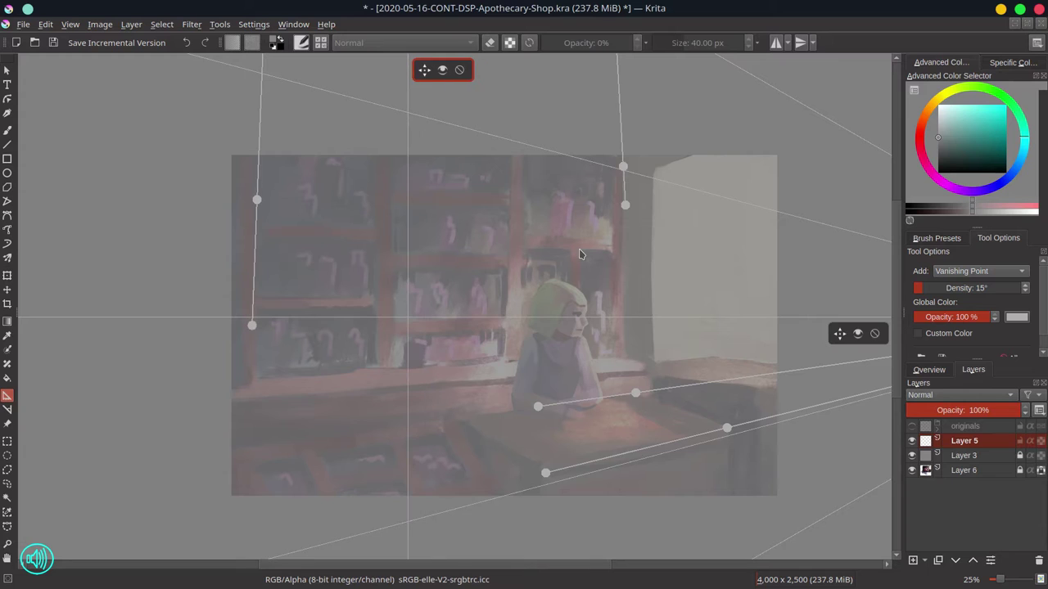
Set guide density to 1°, nudge the right vertical guide, and ready a cyan 9 px basic round brush.
{"action": "left_click", "coordinate": [920, 287]}
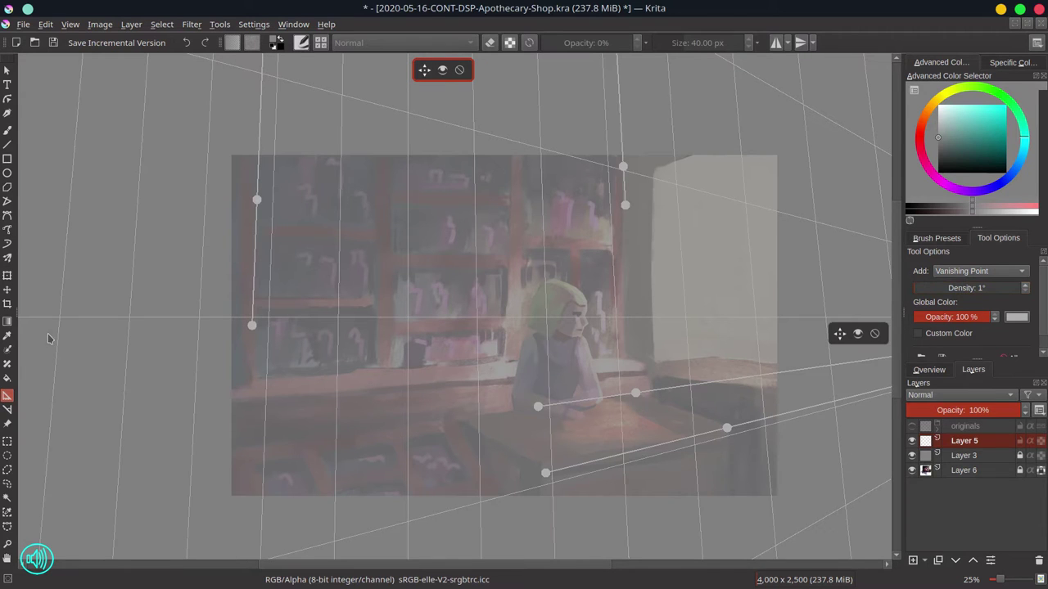
{"action": "left_click", "coordinate": [997, 130]}
{"action": "left_click", "coordinate": [937, 237]}
{"action": "key", "text": "b"}
{"action": "left_click", "coordinate": [998, 238]}
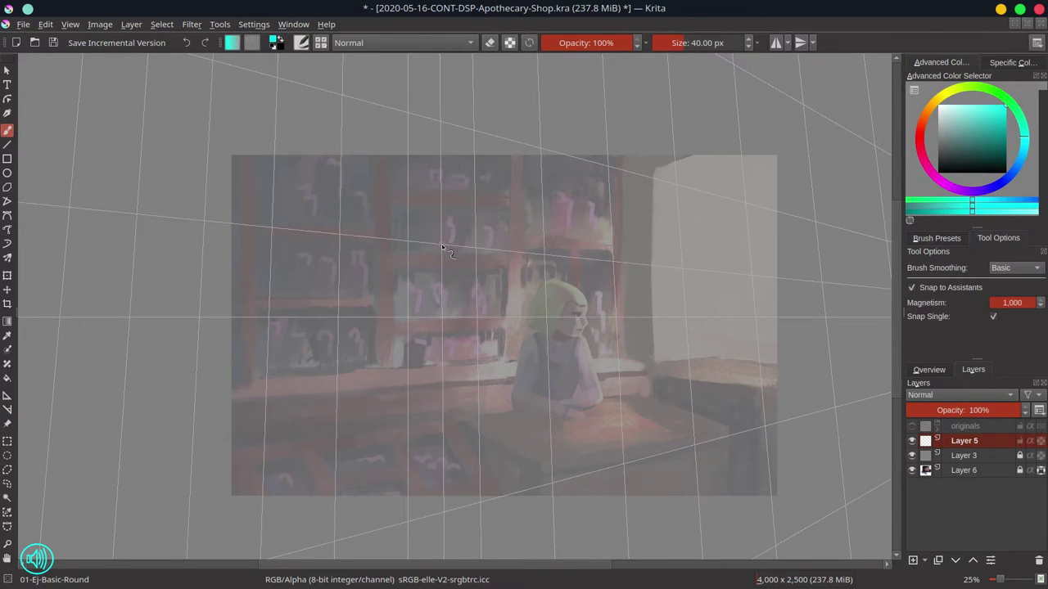
{"action": "left_click", "coordinate": [7, 397]}
{"action": "left_click_drag", "start_coordinate": [627, 210], "coordinate": [624, 209]}
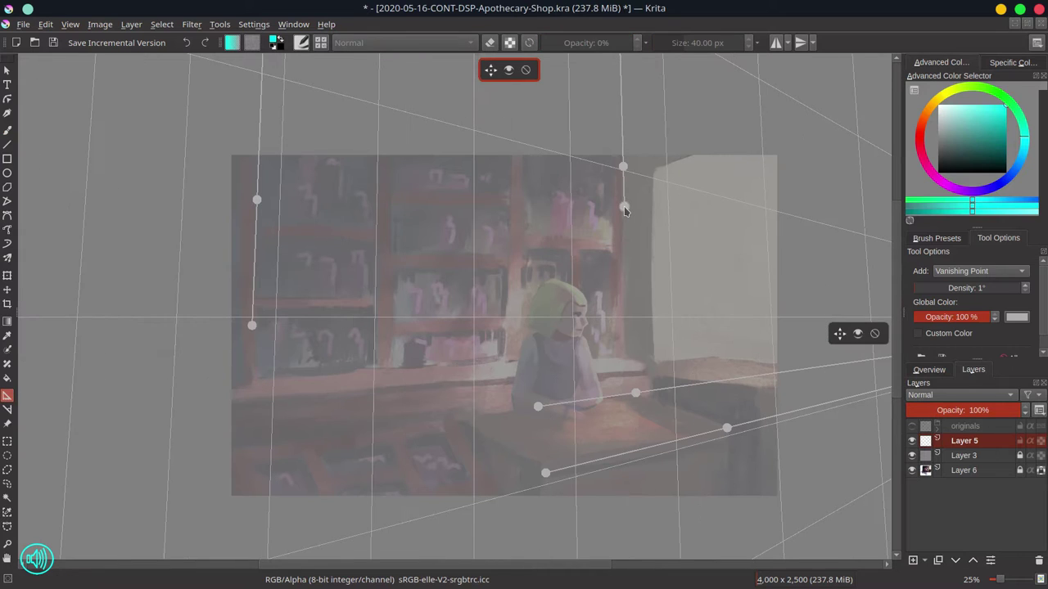
{"action": "key", "text": "b"}
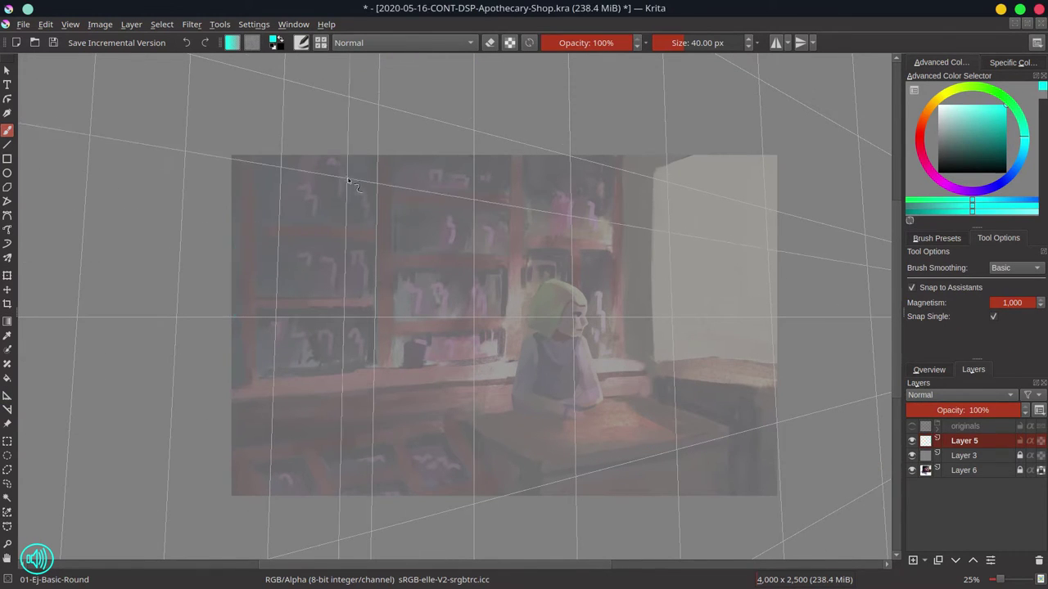
{"action": "key", "text": "bracketleft"}
{"action": "key", "text": "bracketleft"}
{"action": "key", "text": "bracketleft"}
{"action": "key", "text": "bracketleft"}
{"action": "key", "text": "bracketleft"}
{"action": "key", "text": "bracketleft"}
{"action": "key", "text": "bracketleft"}
{"action": "key", "text": "bracketleft"}
{"action": "key", "text": "bracketleft"}
Paint snapped cyan vertical perspective lines across the whole canvas from left edge to right edge.
{"action": "left_click_drag", "start_coordinate": [254, 190], "coordinate": [271, 386]}
{"action": "left_click_drag", "start_coordinate": [245, 159], "coordinate": [229, 533]}
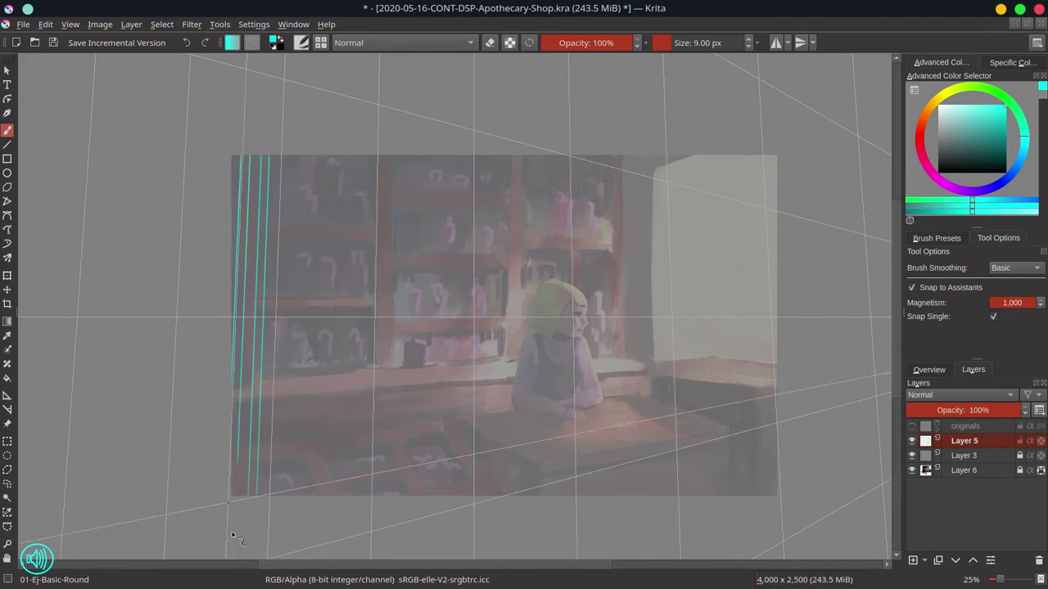
{"action": "mouse_move", "coordinate": [270, 491]}
{"action": "left_mouse_down"}
{"action": "mouse_move", "coordinate": [311, 129]}
{"action": "mouse_move", "coordinate": [336, 491]}
{"action": "left_mouse_up"}
{"action": "mouse_move", "coordinate": [344, 159]}
{"action": "left_mouse_down"}
{"action": "mouse_move", "coordinate": [348, 491]}
{"action": "mouse_move", "coordinate": [369, 486]}
{"action": "mouse_move", "coordinate": [378, 155]}
{"action": "left_mouse_up"}
{"action": "mouse_move", "coordinate": [385, 491]}
{"action": "left_mouse_down"}
{"action": "mouse_move", "coordinate": [397, 135]}
{"action": "mouse_move", "coordinate": [406, 496]}
{"action": "mouse_move", "coordinate": [413, 143]}
{"action": "mouse_move", "coordinate": [430, 496]}
{"action": "left_mouse_up"}
{"action": "mouse_move", "coordinate": [446, 155]}
{"action": "left_mouse_down"}
{"action": "mouse_move", "coordinate": [450, 496]}
{"action": "mouse_move", "coordinate": [462, 521]}
{"action": "mouse_move", "coordinate": [480, 129]}
{"action": "left_mouse_up"}
{"action": "mouse_move", "coordinate": [487, 497]}
{"action": "left_mouse_down"}
{"action": "mouse_move", "coordinate": [484, 131]}
{"action": "mouse_move", "coordinate": [518, 319]}
{"action": "left_mouse_up"}
{"action": "left_click_drag", "start_coordinate": [528, 155], "coordinate": [530, 496]}
{"action": "mouse_move", "coordinate": [538, 496]}
{"action": "left_mouse_down"}
{"action": "mouse_move", "coordinate": [537, 155]}
{"action": "mouse_move", "coordinate": [550, 496]}
{"action": "left_mouse_up"}
{"action": "mouse_move", "coordinate": [558, 496]}
{"action": "left_mouse_down"}
{"action": "mouse_move", "coordinate": [557, 156]}
{"action": "mouse_move", "coordinate": [569, 496]}
{"action": "left_mouse_up"}
{"action": "mouse_move", "coordinate": [575, 496]}
{"action": "left_mouse_down"}
{"action": "mouse_move", "coordinate": [573, 156]}
{"action": "mouse_move", "coordinate": [582, 496]}
{"action": "left_mouse_up"}
{"action": "left_click_drag", "start_coordinate": [634, 156], "coordinate": [704, 174]}
{"action": "left_click_drag", "start_coordinate": [594, 496], "coordinate": [596, 156]}
{"action": "left_click_drag", "start_coordinate": [605, 156], "coordinate": [610, 496]}
{"action": "left_click_drag", "start_coordinate": [622, 496], "coordinate": [634, 283]}
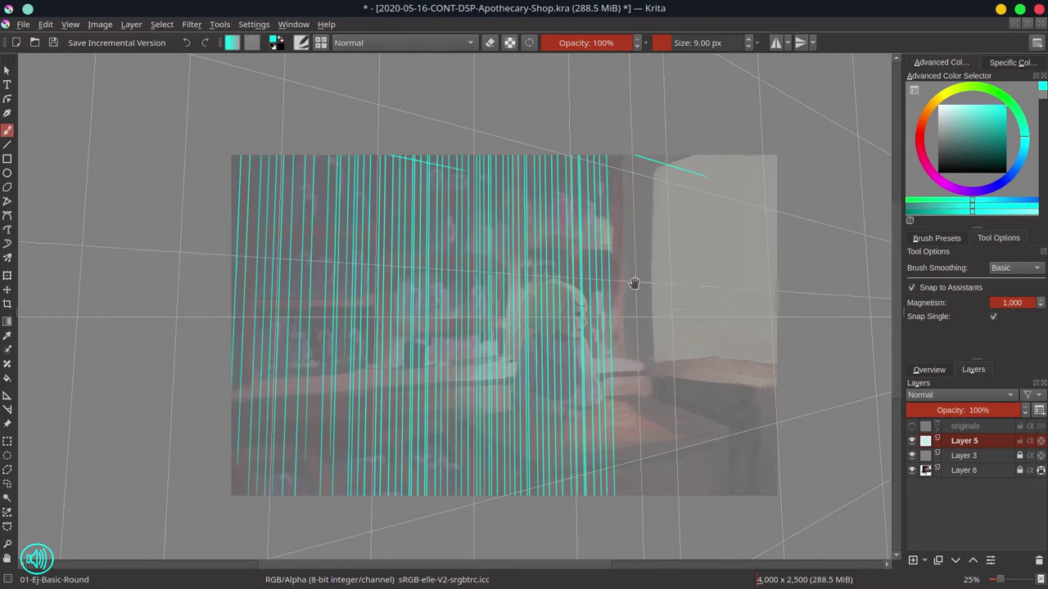
{"action": "scroll", "coordinate": [639, 262], "scroll_direction": "down", "scroll_amount": 2}
{"action": "left_click_drag", "start_coordinate": [643, 230], "coordinate": [653, 557]}
{"action": "mouse_move", "coordinate": [663, 98]}
{"action": "left_mouse_down"}
{"action": "mouse_move", "coordinate": [668, 556]}
{"action": "mouse_move", "coordinate": [680, 65]}
{"action": "mouse_move", "coordinate": [693, 254]}
{"action": "mouse_move", "coordinate": [668, 122]}
{"action": "mouse_move", "coordinate": [660, 136]}
{"action": "mouse_move", "coordinate": [596, 161]}
{"action": "left_mouse_up"}
Switch to red and paint lines converging on the right-hand vanishing point.
{"action": "left_click", "coordinate": [692, 253], "text": "ctrl"}
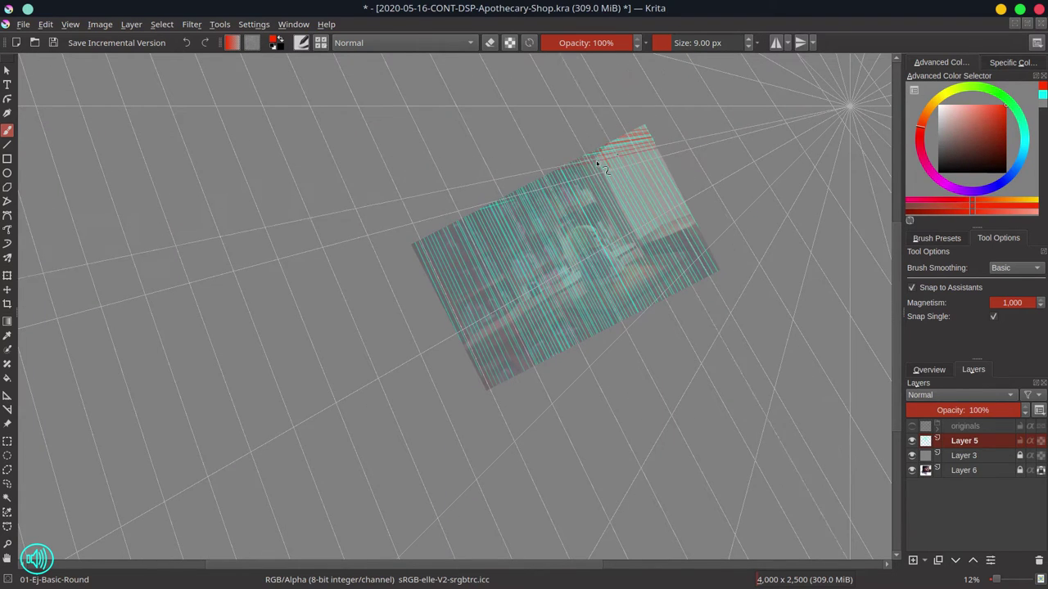
{"action": "mouse_move", "coordinate": [729, 137]}
{"action": "left_mouse_down"}
{"action": "mouse_move", "coordinate": [521, 199]}
{"action": "mouse_move", "coordinate": [427, 242]}
{"action": "left_mouse_up"}
{"action": "mouse_move", "coordinate": [761, 131]}
{"action": "left_mouse_down"}
{"action": "mouse_move", "coordinate": [425, 245]}
{"action": "mouse_move", "coordinate": [442, 270]}
{"action": "mouse_move", "coordinate": [475, 282]}
{"action": "left_mouse_up"}
{"action": "left_click_drag", "start_coordinate": [753, 155], "coordinate": [409, 328]}
{"action": "left_click_drag", "start_coordinate": [587, 234], "coordinate": [425, 328]}
{"action": "left_click_drag", "start_coordinate": [668, 211], "coordinate": [458, 385]}
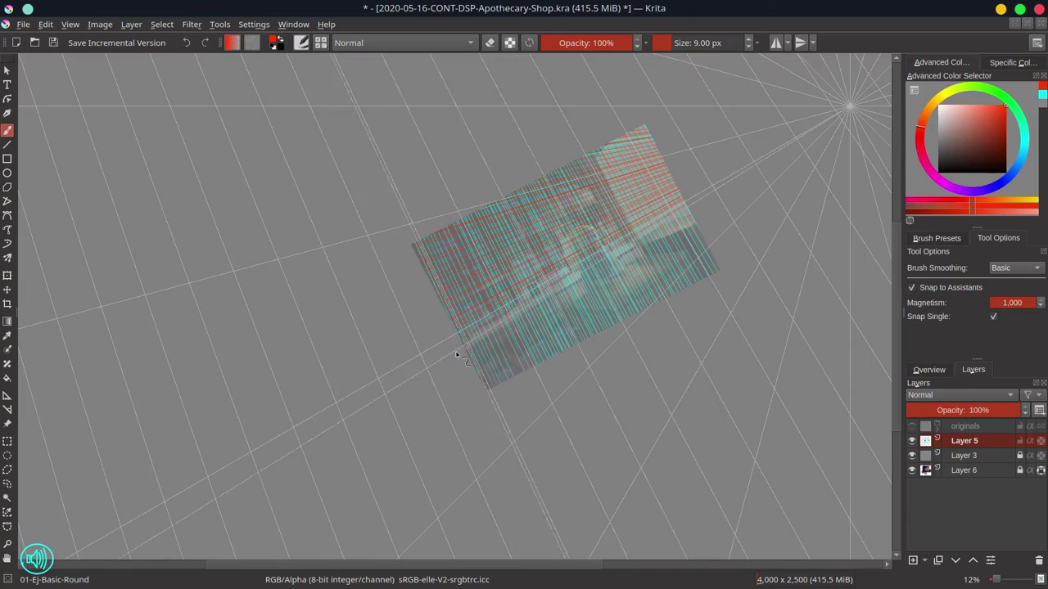
{"action": "left_click_drag", "start_coordinate": [786, 151], "coordinate": [426, 286]}
{"action": "mouse_move", "coordinate": [818, 131]}
{"action": "left_mouse_down"}
{"action": "mouse_move", "coordinate": [483, 382]}
{"action": "mouse_move", "coordinate": [492, 396]}
{"action": "mouse_move", "coordinate": [782, 177]}
{"action": "mouse_move", "coordinate": [573, 368]}
{"action": "left_mouse_up"}
{"action": "mouse_move", "coordinate": [778, 152]}
{"action": "left_mouse_down"}
{"action": "mouse_move", "coordinate": [557, 347]}
{"action": "mouse_move", "coordinate": [809, 262]}
{"action": "mouse_move", "coordinate": [625, 199]}
{"action": "mouse_move", "coordinate": [540, 215]}
{"action": "left_mouse_up"}
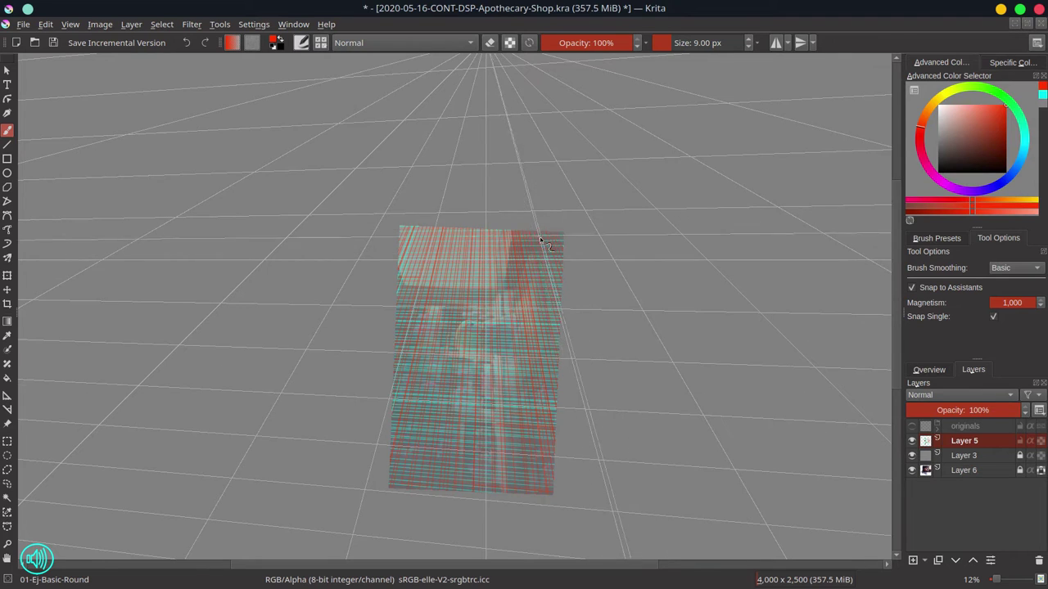
Hide the guides, fade the perspective-line layer and rename it 'vanishing point'.
{"action": "key", "text": "5"}
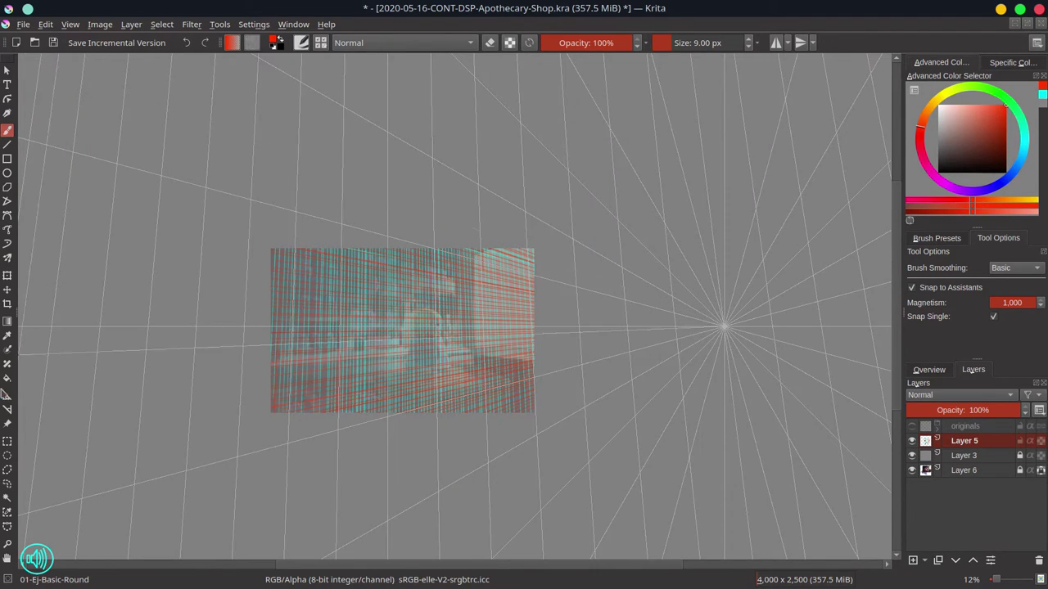
{"action": "left_click", "coordinate": [7, 396]}
{"action": "left_click", "coordinate": [939, 411]}
{"action": "double_click", "coordinate": [959, 440]}
{"action": "type", "text": "vanishi"}
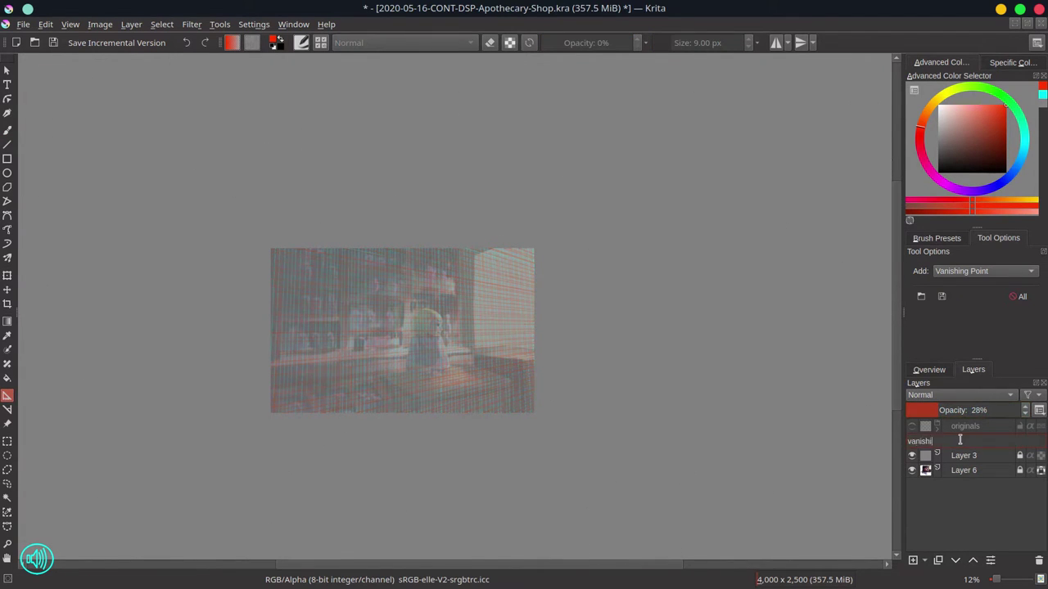
{"action": "type", "text": "ng point"}
{"action": "key", "text": "Return"}
Add a new empty layer above Layer 3 with default black/white colours and save.
{"action": "left_click", "coordinate": [1007, 457]}
{"action": "key", "text": "Insert"}
{"action": "key", "text": "d"}
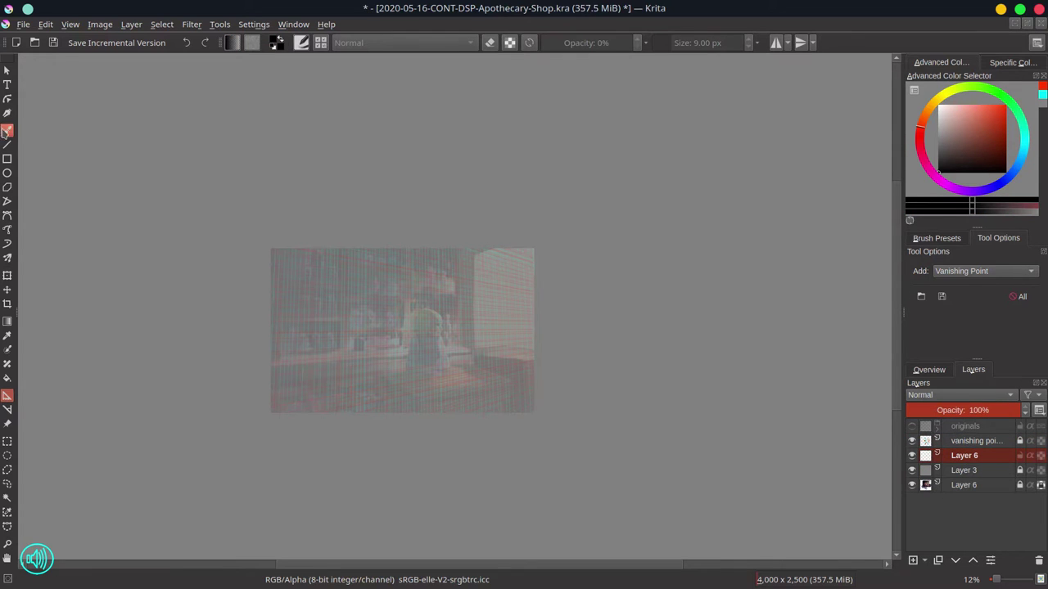
{"action": "left_click", "coordinate": [6, 131]}
{"action": "key", "text": "ctrl+s"}
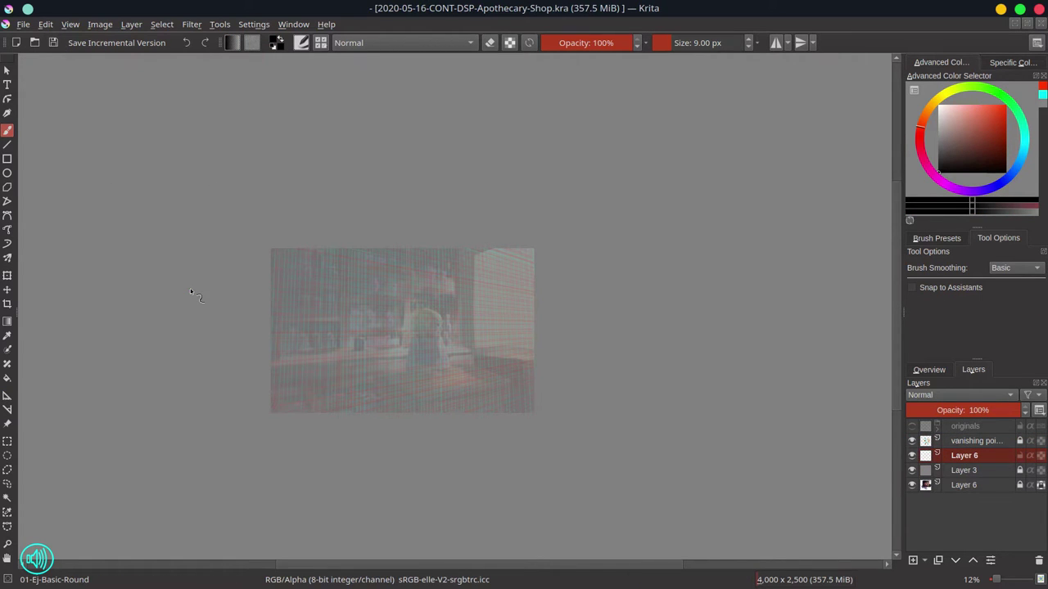
Fade the vanishing point layer to 10% and select the new empty layer for drawing.
{"action": "scroll", "coordinate": [413, 348], "scroll_direction": "up", "scroll_amount": 4}
{"action": "left_click", "coordinate": [975, 441]}
{"action": "left_click", "coordinate": [925, 410]}
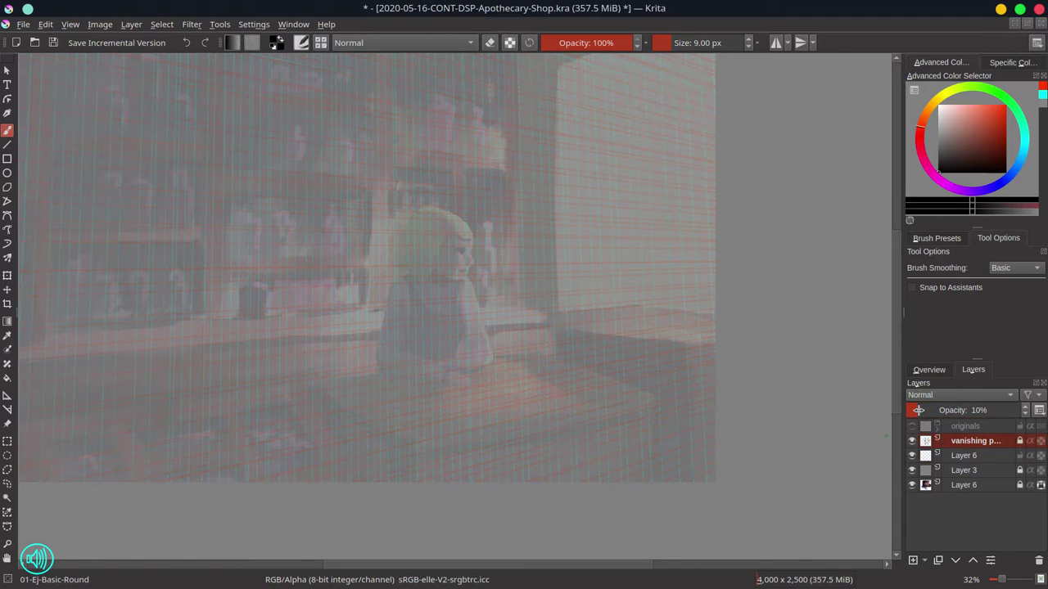
{"action": "left_click", "coordinate": [982, 470]}
{"action": "left_click", "coordinate": [982, 441]}
{"action": "left_click", "coordinate": [986, 457]}
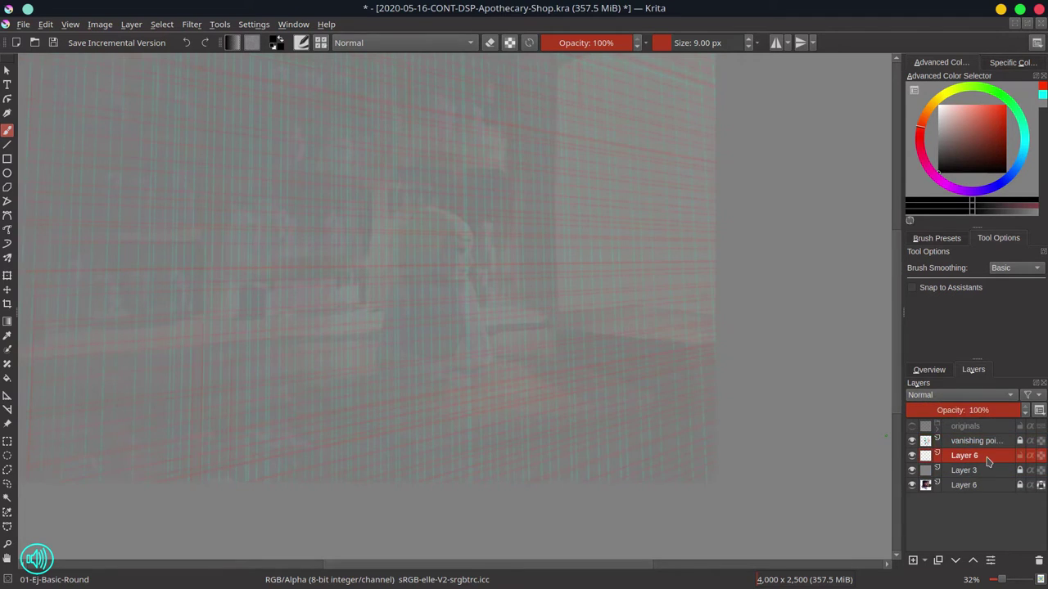
{"action": "left_click_drag", "start_coordinate": [429, 306], "coordinate": [531, 330]}
{"action": "left_click", "coordinate": [937, 238]}
{"action": "left_click", "coordinate": [928, 369]}
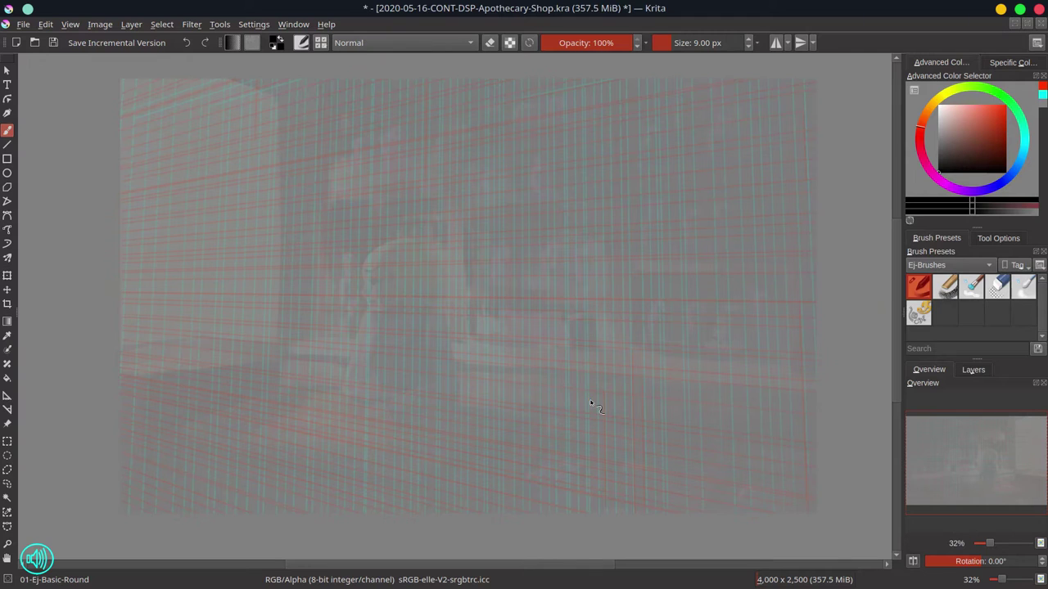
{"action": "left_click", "coordinate": [974, 371]}
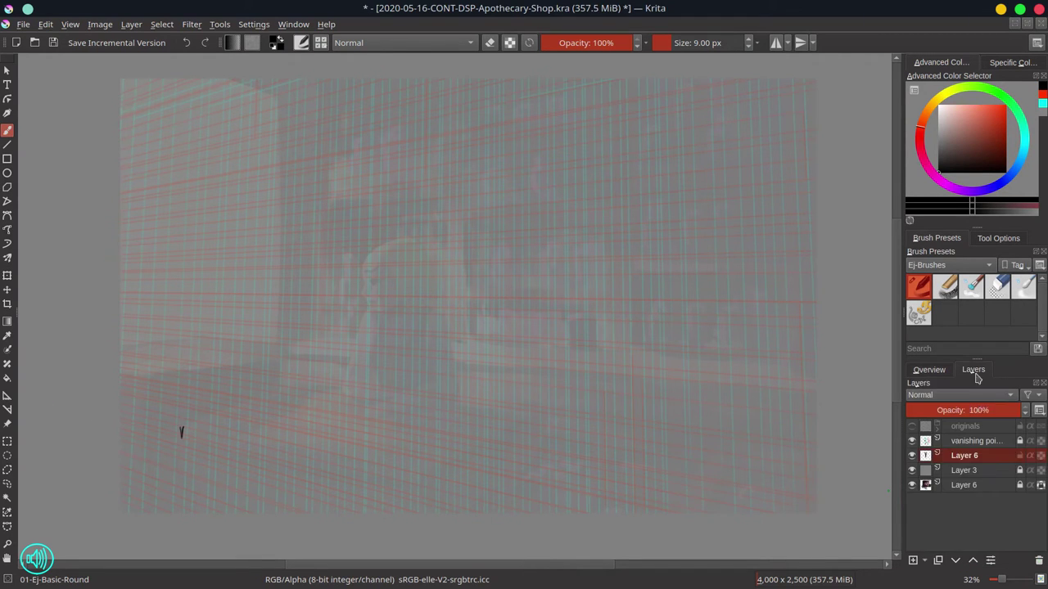
Sketch the counter top's front edge and outline on the upper Layer 6, undoing a stray stroke.
{"action": "left_click", "coordinate": [972, 453]}
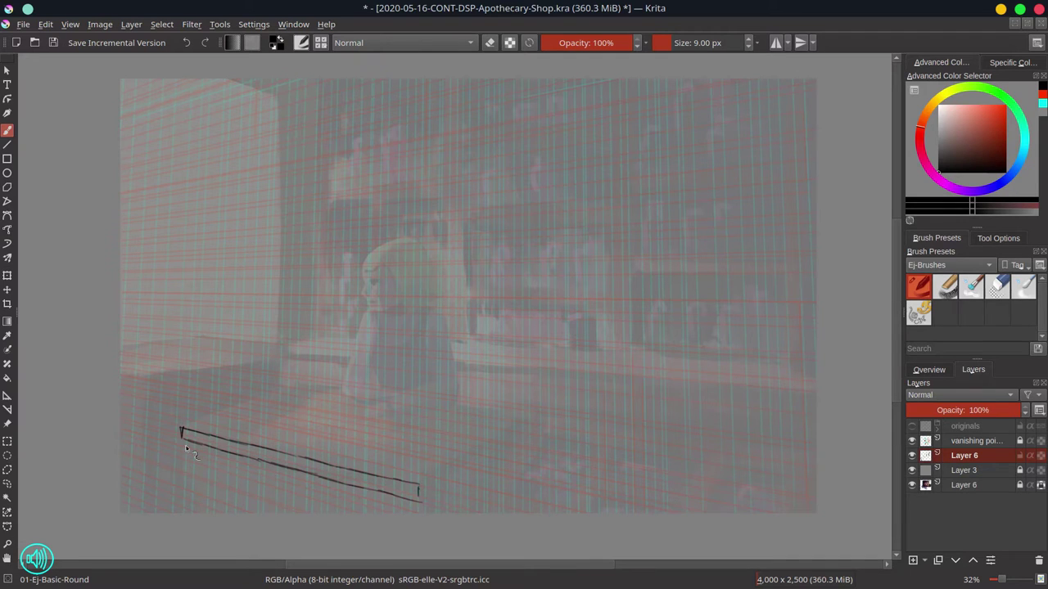
{"action": "left_click_drag", "start_coordinate": [419, 482], "coordinate": [529, 422]}
{"action": "left_click_drag", "start_coordinate": [180, 423], "coordinate": [232, 415]}
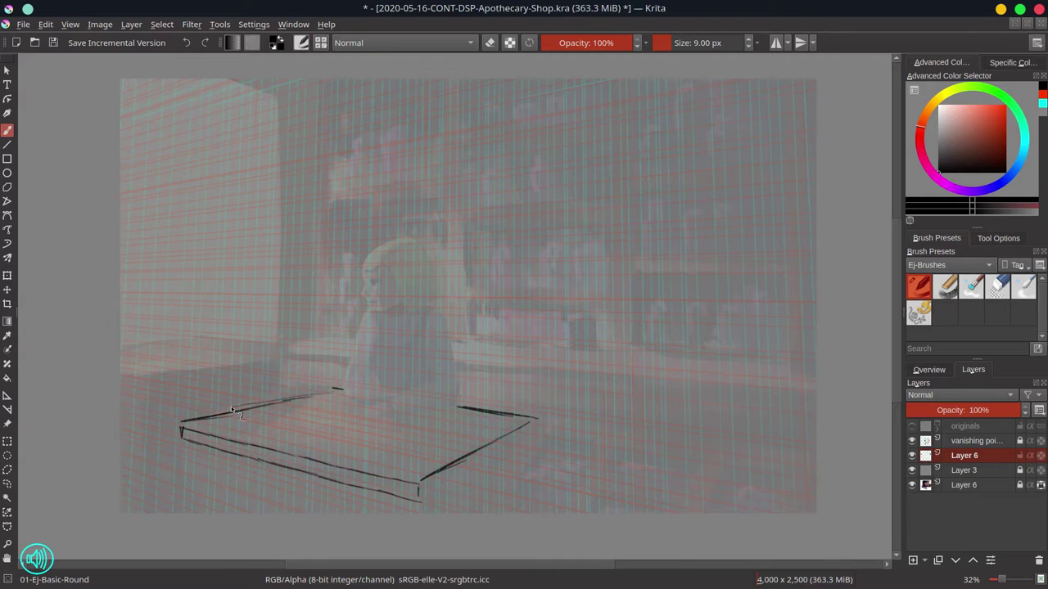
{"action": "key", "text": "ctrl+z"}
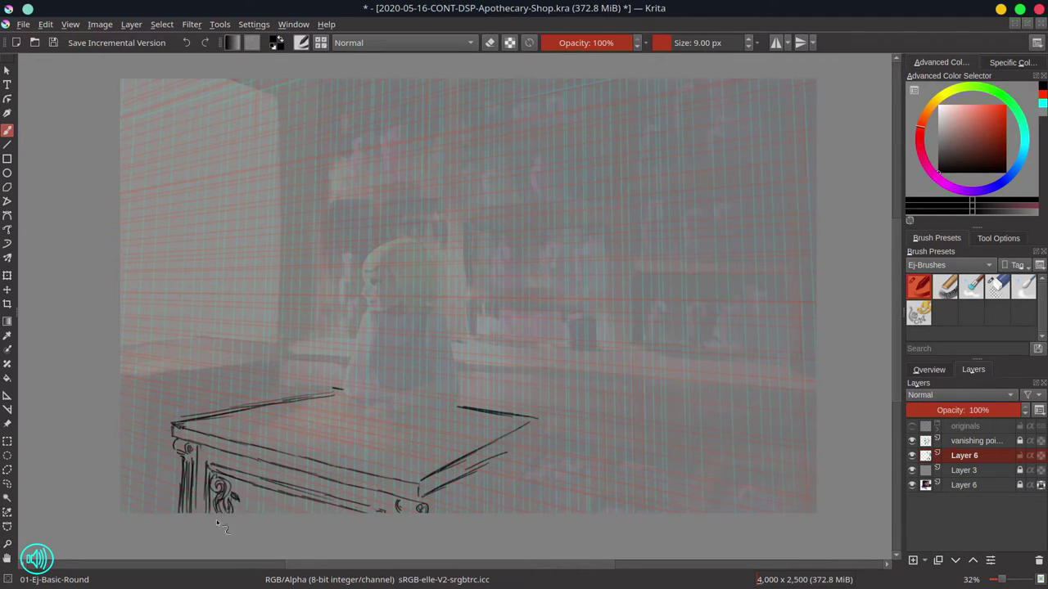
Save the document and mirror the view to check the counter drawing.
{"action": "left_click", "coordinate": [53, 44]}
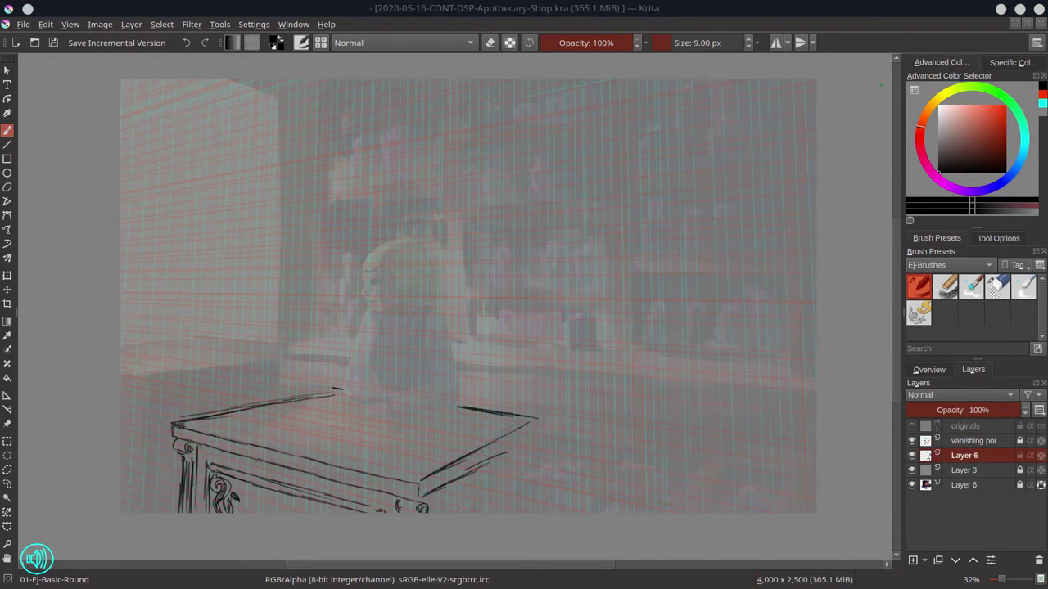
{"action": "left_click", "coordinate": [929, 369]}
{"action": "key", "text": "m"}
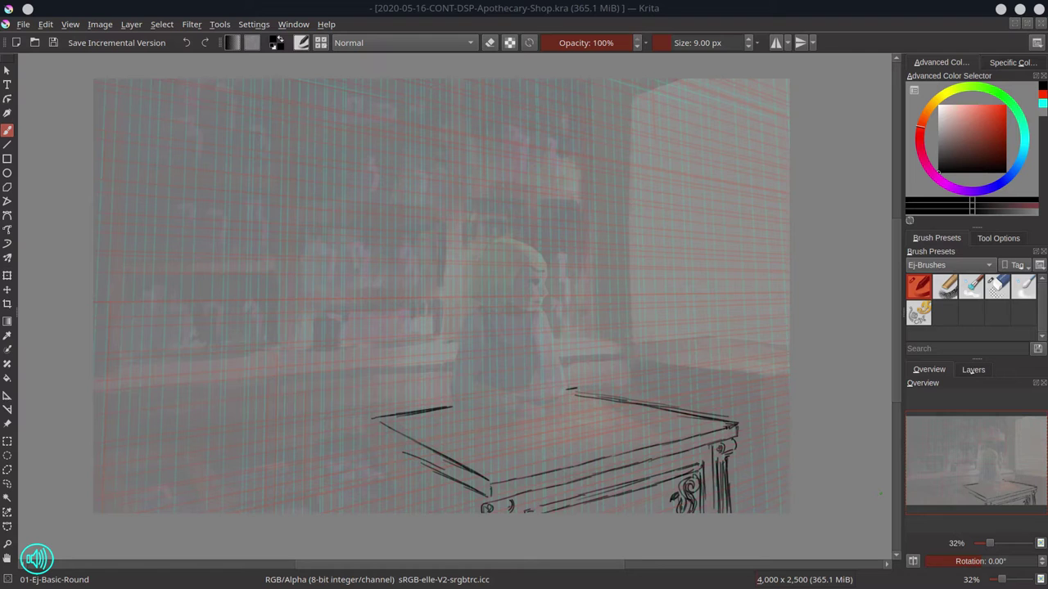
{"action": "key", "text": "m"}
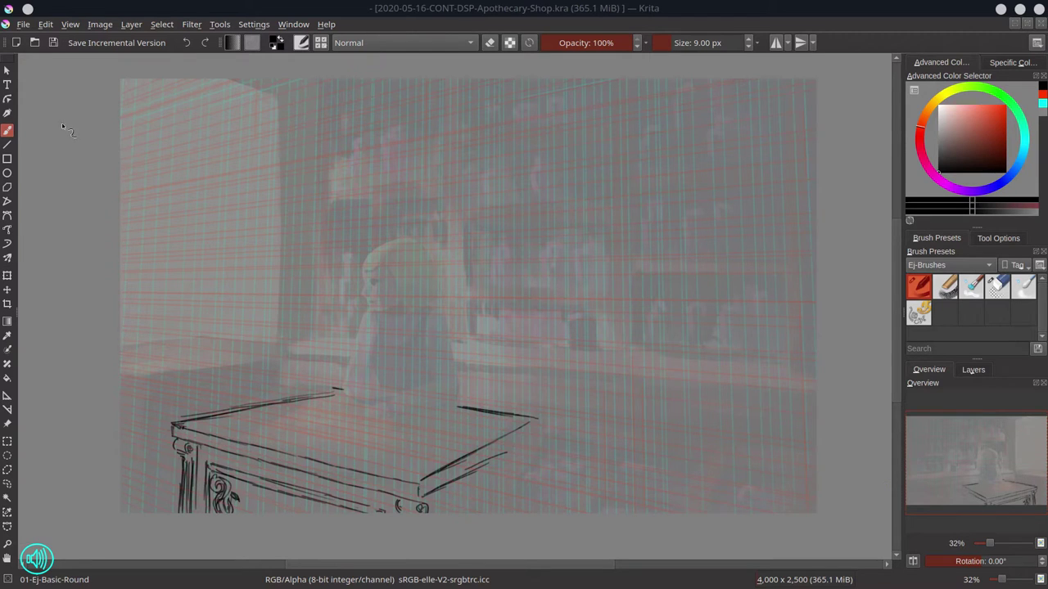
Hide the photo, counter and perspective-guide layers and add a new empty layer for the girl.
{"action": "left_click", "coordinate": [973, 370]}
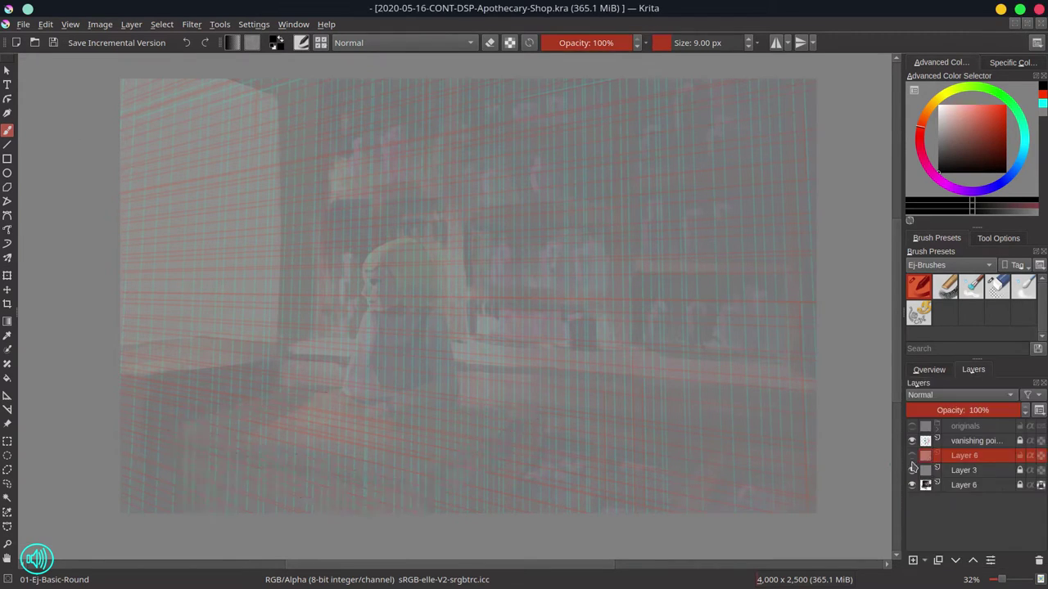
{"action": "left_click", "coordinate": [912, 425]}
{"action": "left_click", "coordinate": [912, 456]}
{"action": "left_click", "coordinate": [912, 441]}
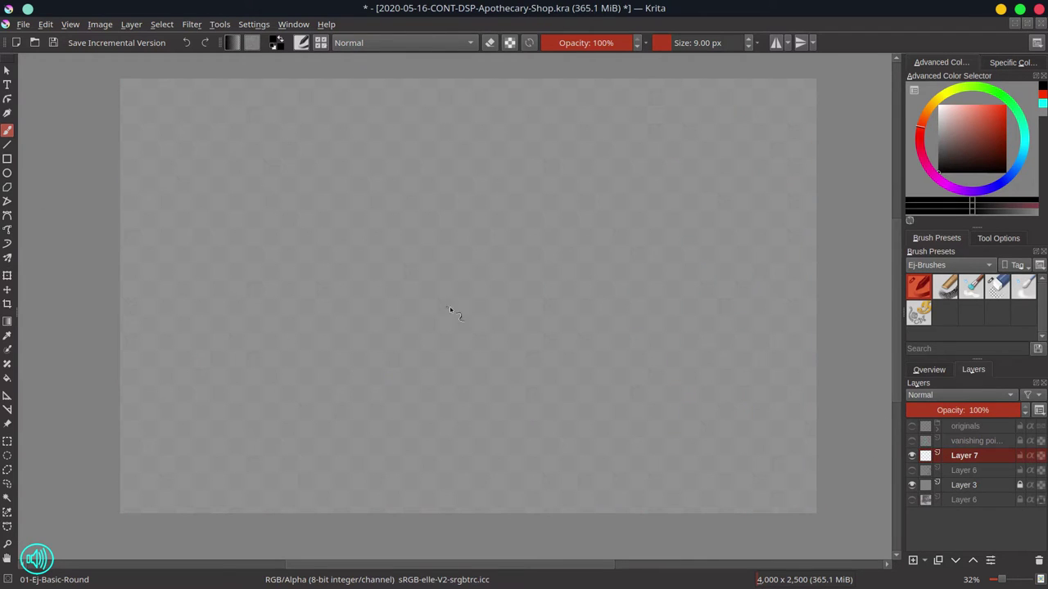
Sketch the girl's raised arm and hand, erasing and redrawing the inner arm contour.
{"action": "mouse_move", "coordinate": [517, 300]}
{"action": "left_mouse_down"}
{"action": "mouse_move", "coordinate": [547, 248]}
{"action": "mouse_move", "coordinate": [552, 272]}
{"action": "mouse_move", "coordinate": [555, 244]}
{"action": "mouse_move", "coordinate": [553, 278]}
{"action": "mouse_move", "coordinate": [554, 245]}
{"action": "mouse_move", "coordinate": [559, 259]}
{"action": "mouse_move", "coordinate": [527, 291]}
{"action": "mouse_move", "coordinate": [548, 299]}
{"action": "mouse_move", "coordinate": [555, 290]}
{"action": "mouse_move", "coordinate": [550, 436]}
{"action": "left_mouse_up"}
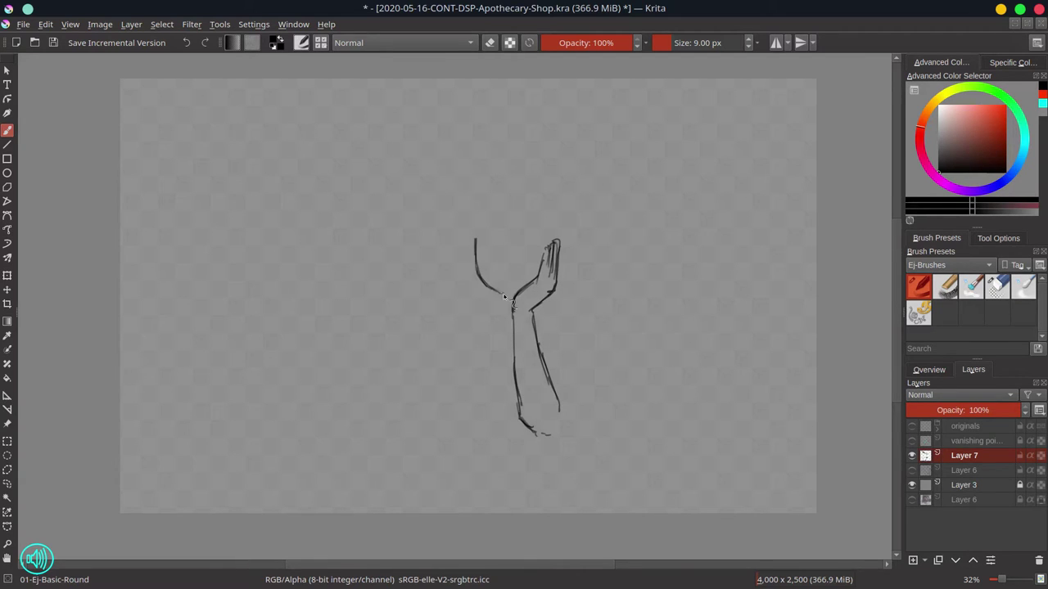
{"action": "key", "text": "slash"}
{"action": "left_click_drag", "start_coordinate": [475, 239], "coordinate": [509, 293]}
{"action": "key", "text": "slash"}
{"action": "left_click_drag", "start_coordinate": [508, 205], "coordinate": [506, 250]}
{"action": "key", "text": "slash"}
{"action": "mouse_move", "coordinate": [490, 193]}
{"action": "left_mouse_down"}
{"action": "mouse_move", "coordinate": [506, 247]}
{"action": "mouse_move", "coordinate": [517, 181]}
{"action": "mouse_move", "coordinate": [560, 240]}
{"action": "left_mouse_up"}
{"action": "key", "text": "slash"}
Draw the head outline, hair, jaw, neck, a finger line and the left shoulder.
{"action": "mouse_move", "coordinate": [501, 168]}
{"action": "left_mouse_down"}
{"action": "mouse_move", "coordinate": [470, 216]}
{"action": "mouse_move", "coordinate": [520, 172]}
{"action": "left_mouse_up"}
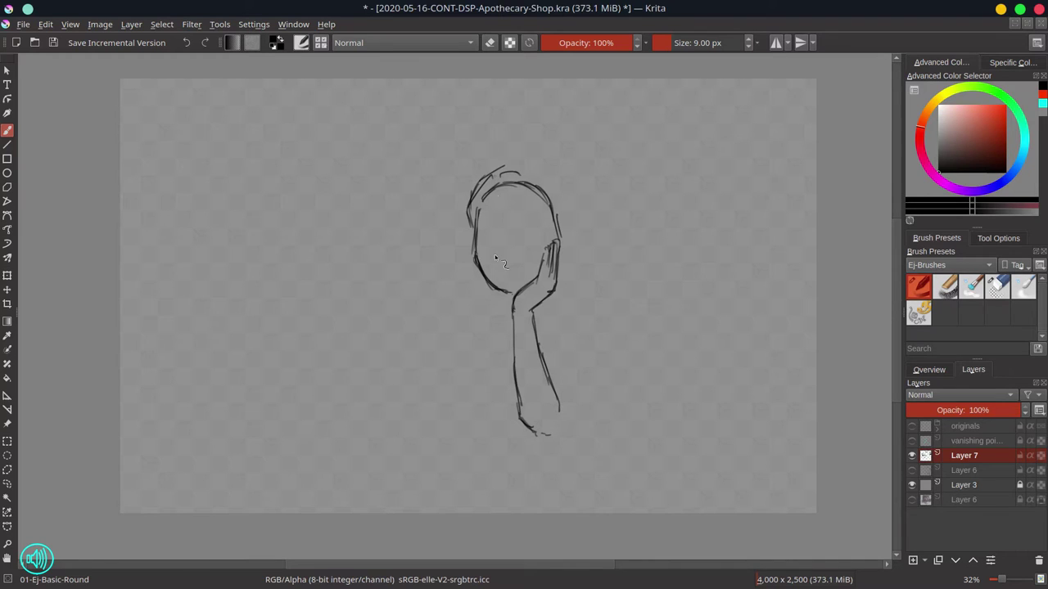
{"action": "left_click_drag", "start_coordinate": [492, 289], "coordinate": [505, 312]}
{"action": "left_click_drag", "start_coordinate": [570, 283], "coordinate": [553, 304]}
{"action": "left_click_drag", "start_coordinate": [581, 264], "coordinate": [565, 293]}
{"action": "mouse_move", "coordinate": [509, 177]}
{"action": "left_mouse_down"}
{"action": "mouse_move", "coordinate": [481, 219]}
{"action": "mouse_move", "coordinate": [519, 167]}
{"action": "mouse_move", "coordinate": [567, 190]}
{"action": "mouse_move", "coordinate": [557, 288]}
{"action": "left_mouse_up"}
{"action": "left_click_drag", "start_coordinate": [553, 225], "coordinate": [550, 291]}
{"action": "left_click_drag", "start_coordinate": [560, 275], "coordinate": [549, 310]}
{"action": "mouse_move", "coordinate": [482, 270]}
{"action": "left_mouse_down"}
{"action": "mouse_move", "coordinate": [449, 306]}
{"action": "mouse_move", "coordinate": [440, 302]}
{"action": "mouse_move", "coordinate": [406, 411]}
{"action": "left_mouse_up"}
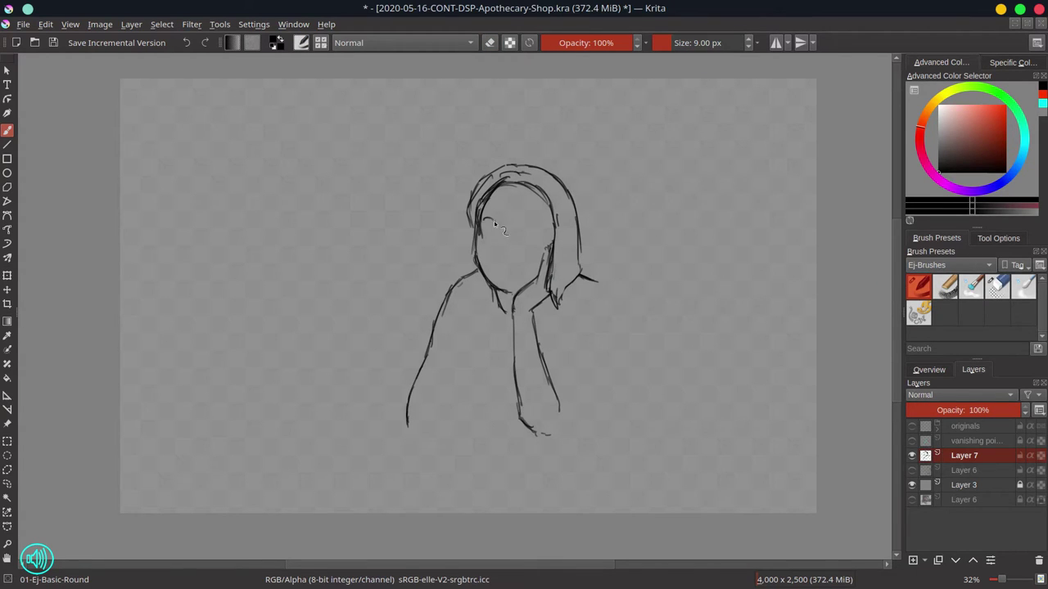
{"action": "key", "text": "ctrl+z"}
{"action": "mouse_move", "coordinate": [482, 226]}
{"action": "left_mouse_down"}
{"action": "mouse_move", "coordinate": [526, 230]}
{"action": "mouse_move", "coordinate": [494, 260]}
{"action": "mouse_move", "coordinate": [524, 280]}
{"action": "mouse_move", "coordinate": [499, 214]}
{"action": "mouse_move", "coordinate": [525, 231]}
{"action": "mouse_move", "coordinate": [470, 244]}
{"action": "mouse_move", "coordinate": [483, 308]}
{"action": "left_mouse_up"}
Darken the eyes, brows and face side, add hair strands, and clean marks near the mouth.
{"action": "key", "text": "slash"}
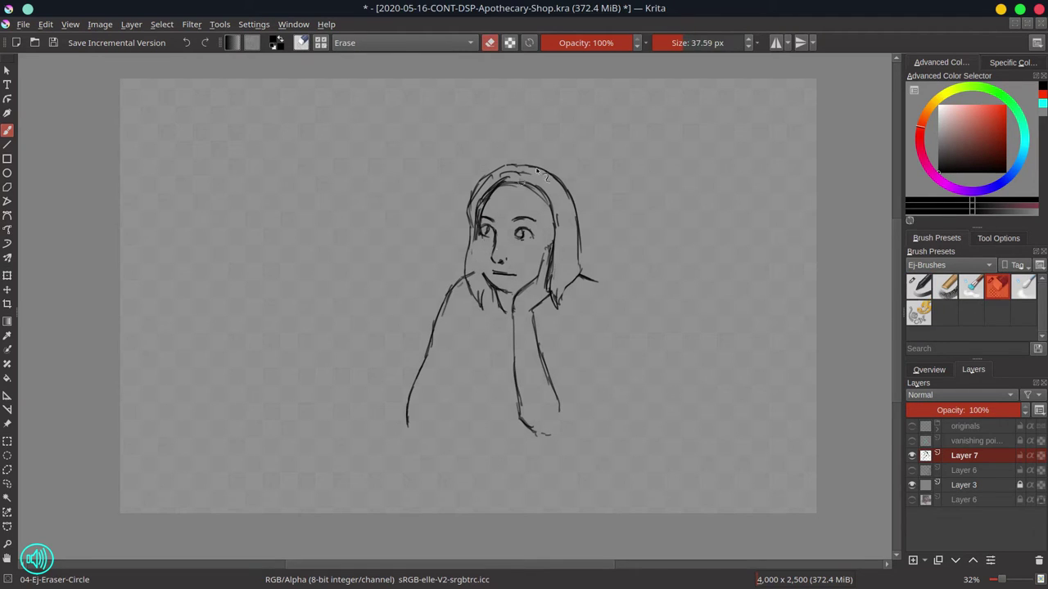
{"action": "key", "text": "slash"}
{"action": "mouse_move", "coordinate": [490, 227]}
{"action": "left_mouse_down"}
{"action": "mouse_move", "coordinate": [534, 250]}
{"action": "mouse_move", "coordinate": [486, 279]}
{"action": "mouse_move", "coordinate": [533, 239]}
{"action": "mouse_move", "coordinate": [537, 219]}
{"action": "left_mouse_up"}
{"action": "key", "text": "slash"}
{"action": "mouse_move", "coordinate": [488, 187]}
{"action": "left_mouse_down"}
{"action": "mouse_move", "coordinate": [478, 234]}
{"action": "mouse_move", "coordinate": [473, 221]}
{"action": "mouse_move", "coordinate": [490, 233]}
{"action": "left_mouse_up"}
{"action": "key", "text": "slash"}
{"action": "mouse_move", "coordinate": [491, 187]}
{"action": "left_mouse_down"}
{"action": "mouse_move", "coordinate": [483, 233]}
{"action": "mouse_move", "coordinate": [512, 244]}
{"action": "mouse_move", "coordinate": [498, 251]}
{"action": "mouse_move", "coordinate": [489, 236]}
{"action": "mouse_move", "coordinate": [533, 242]}
{"action": "mouse_move", "coordinate": [501, 262]}
{"action": "mouse_move", "coordinate": [519, 274]}
{"action": "mouse_move", "coordinate": [469, 273]}
{"action": "left_mouse_up"}
{"action": "key", "text": "slash"}
{"action": "key", "text": "slash"}
{"action": "key", "text": "slash"}
{"action": "key", "text": "slash"}
{"action": "key", "text": "slash"}
{"action": "key", "text": "slash"}
{"action": "key", "text": "slash"}
{"action": "key", "text": "slash"}
{"action": "key", "text": "slash"}
{"action": "key", "text": "slash"}
{"action": "mouse_move", "coordinate": [478, 233]}
{"action": "left_mouse_down"}
{"action": "mouse_move", "coordinate": [494, 249]}
{"action": "mouse_move", "coordinate": [503, 298]}
{"action": "mouse_move", "coordinate": [500, 242]}
{"action": "mouse_move", "coordinate": [485, 276]}
{"action": "mouse_move", "coordinate": [497, 295]}
{"action": "left_mouse_up"}
{"action": "key", "text": "slash"}
{"action": "key", "text": "slash"}
{"action": "key", "text": "slash"}
{"action": "key", "text": "slash"}
Mirror the view and erase the stray hair lines on the left of the face.
{"action": "key", "text": "slash"}
{"action": "key", "text": "slash"}
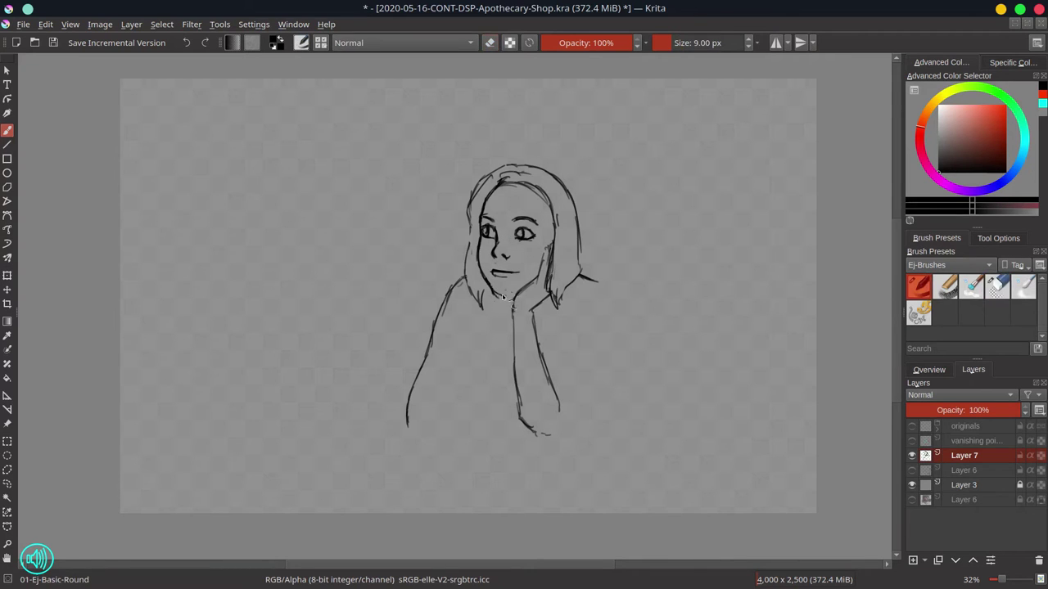
{"action": "left_click", "coordinate": [928, 369]}
{"action": "key", "text": "m"}
{"action": "key", "text": "slash"}
{"action": "mouse_move", "coordinate": [434, 178]}
{"action": "left_mouse_down"}
{"action": "mouse_move", "coordinate": [442, 269]}
{"action": "mouse_move", "coordinate": [438, 308]}
{"action": "left_mouse_up"}
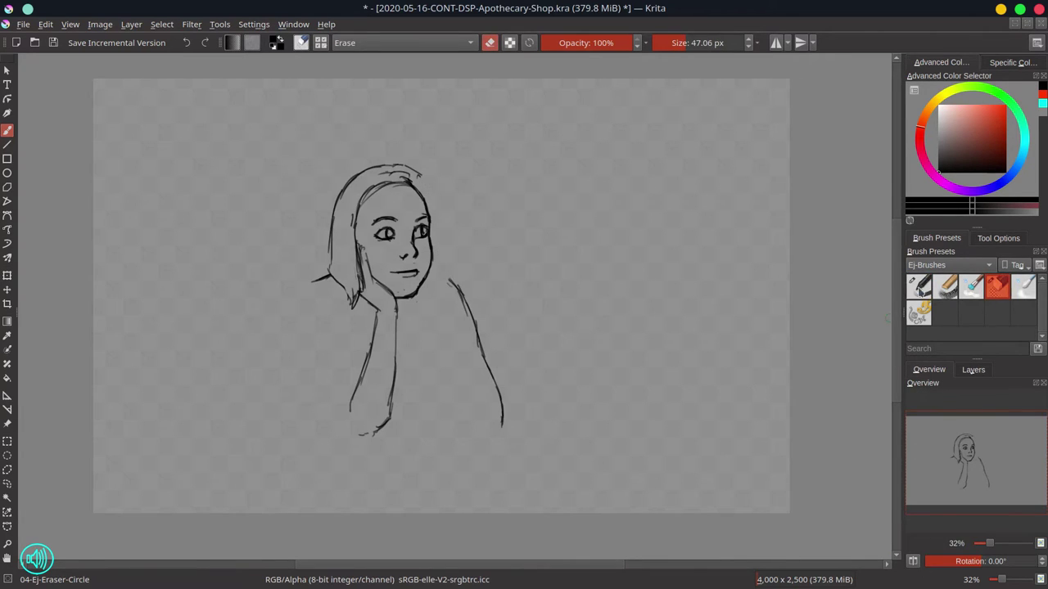
{"action": "key", "text": "slash"}
{"action": "key", "text": "slash"}
{"action": "left_click_drag", "start_coordinate": [373, 185], "coordinate": [357, 244]}
{"action": "left_click_drag", "start_coordinate": [361, 234], "coordinate": [355, 287]}
{"action": "left_click_drag", "start_coordinate": [335, 195], "coordinate": [331, 267]}
{"action": "key", "text": "slash"}
Redraw the left hair down to the shoulder, the face side and darker arm and neck lines, then unmirror.
{"action": "left_click_drag", "start_coordinate": [398, 180], "coordinate": [367, 265]}
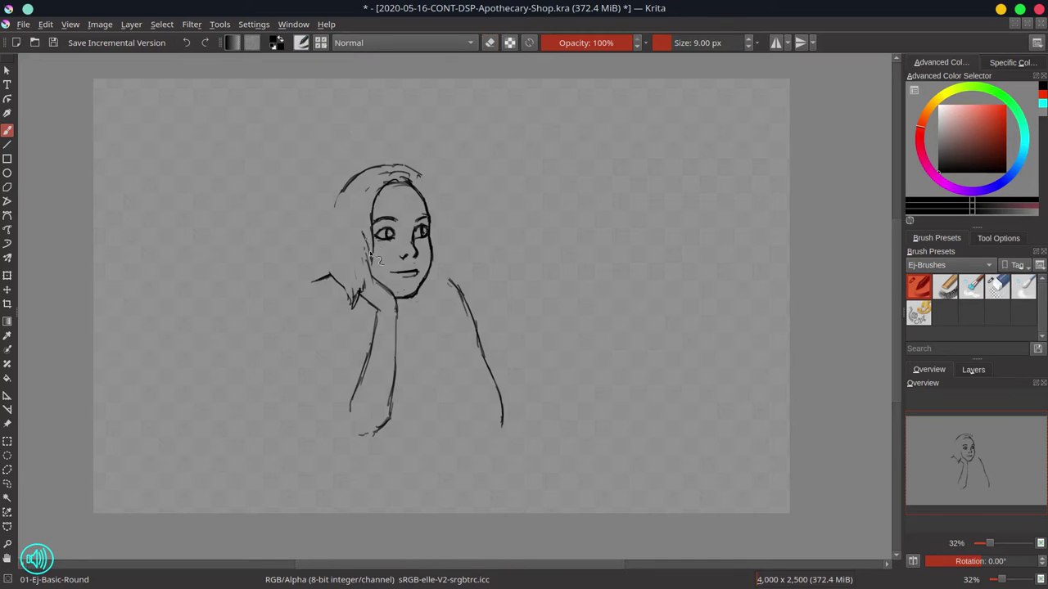
{"action": "left_click_drag", "start_coordinate": [365, 230], "coordinate": [360, 296]}
{"action": "left_click_drag", "start_coordinate": [367, 169], "coordinate": [322, 274]}
{"action": "left_click_drag", "start_coordinate": [419, 182], "coordinate": [431, 211]}
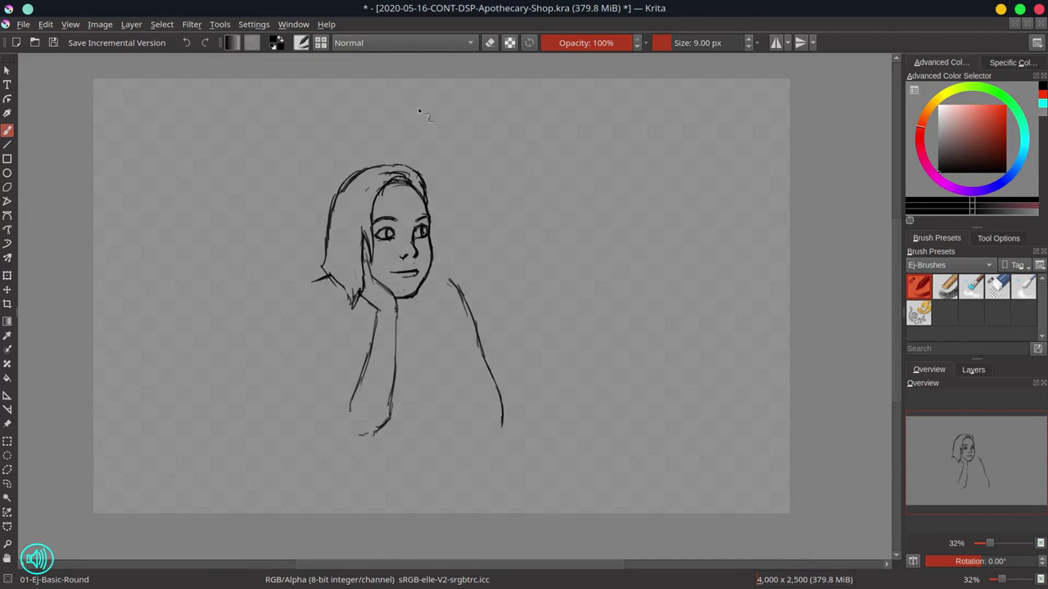
{"action": "left_click_drag", "start_coordinate": [376, 310], "coordinate": [354, 406]}
{"action": "left_click_drag", "start_coordinate": [396, 315], "coordinate": [389, 430]}
{"action": "key", "text": "m"}
Draw both shoulders, the arms and the folded forearm resting on the counter.
{"action": "mouse_move", "coordinate": [606, 282]}
{"action": "left_mouse_down"}
{"action": "mouse_move", "coordinate": [594, 370]}
{"action": "mouse_move", "coordinate": [533, 431]}
{"action": "mouse_move", "coordinate": [546, 442]}
{"action": "mouse_move", "coordinate": [574, 428]}
{"action": "left_mouse_up"}
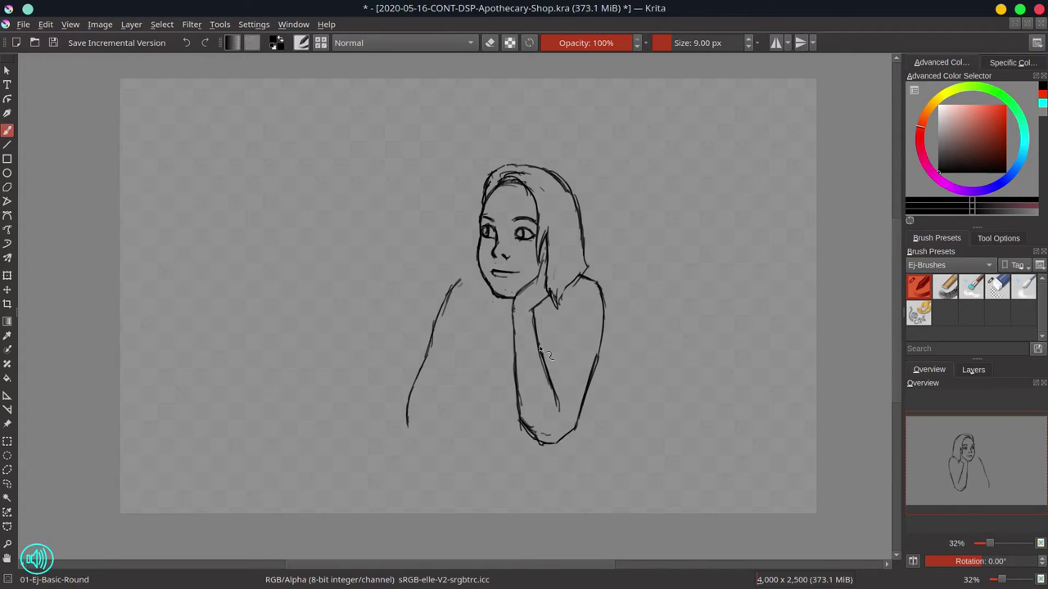
{"action": "key", "text": "slash"}
{"action": "mouse_move", "coordinate": [542, 351]}
{"action": "left_mouse_down"}
{"action": "mouse_move", "coordinate": [567, 415]}
{"action": "mouse_move", "coordinate": [528, 422]}
{"action": "left_mouse_up"}
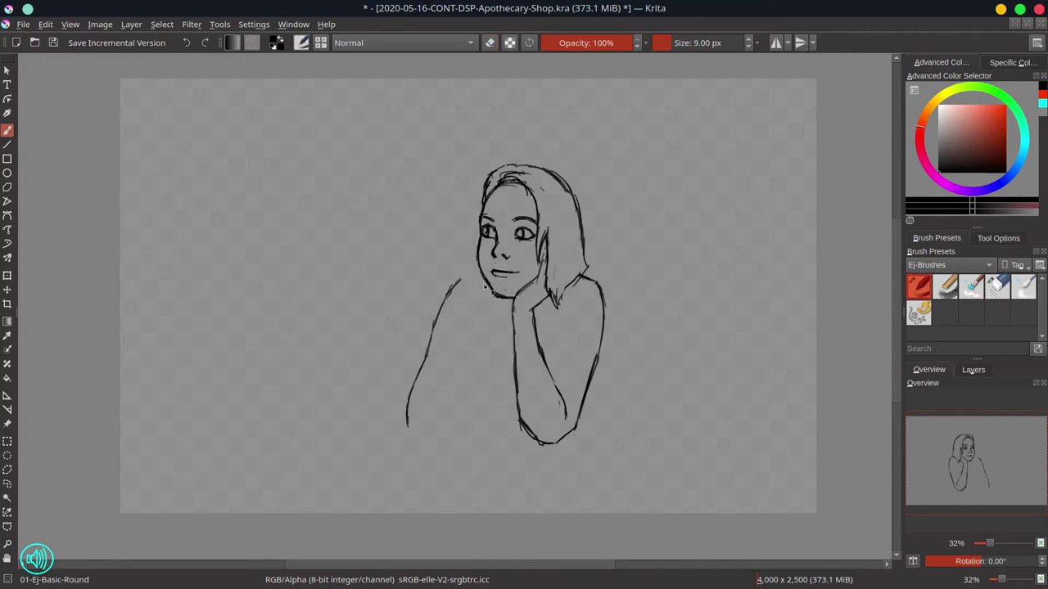
{"action": "key", "text": "slash"}
{"action": "left_click_drag", "start_coordinate": [449, 288], "coordinate": [493, 277]}
{"action": "mouse_move", "coordinate": [467, 334]}
{"action": "left_mouse_down"}
{"action": "mouse_move", "coordinate": [438, 406]}
{"action": "mouse_move", "coordinate": [454, 373]}
{"action": "mouse_move", "coordinate": [489, 409]}
{"action": "mouse_move", "coordinate": [521, 414]}
{"action": "left_mouse_up"}
{"action": "key", "text": "slash"}
{"action": "key", "text": "slash"}
{"action": "left_click_drag", "start_coordinate": [410, 434], "coordinate": [528, 435]}
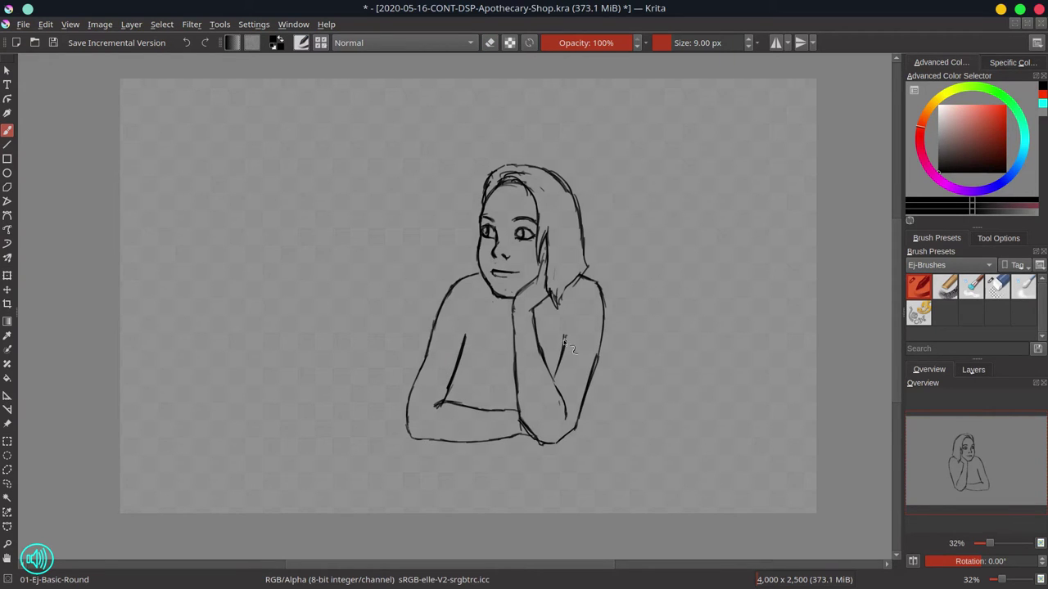
{"action": "left_click_drag", "start_coordinate": [565, 331], "coordinate": [563, 360]}
Replace a neck stroke with a long hair strand down to the chin and erase crown strokes.
{"action": "left_click_drag", "start_coordinate": [480, 268], "coordinate": [485, 300]}
{"action": "key", "text": "ctrl+z"}
{"action": "left_click_drag", "start_coordinate": [498, 171], "coordinate": [469, 298]}
{"action": "key", "text": "e"}
{"action": "mouse_move", "coordinate": [497, 174]}
{"action": "left_mouse_down"}
{"action": "mouse_move", "coordinate": [483, 218]}
{"action": "mouse_move", "coordinate": [536, 181]}
{"action": "mouse_move", "coordinate": [473, 202]}
{"action": "mouse_move", "coordinate": [467, 263]}
{"action": "left_mouse_up"}
{"action": "key", "text": "e"}
{"action": "key", "text": "e"}
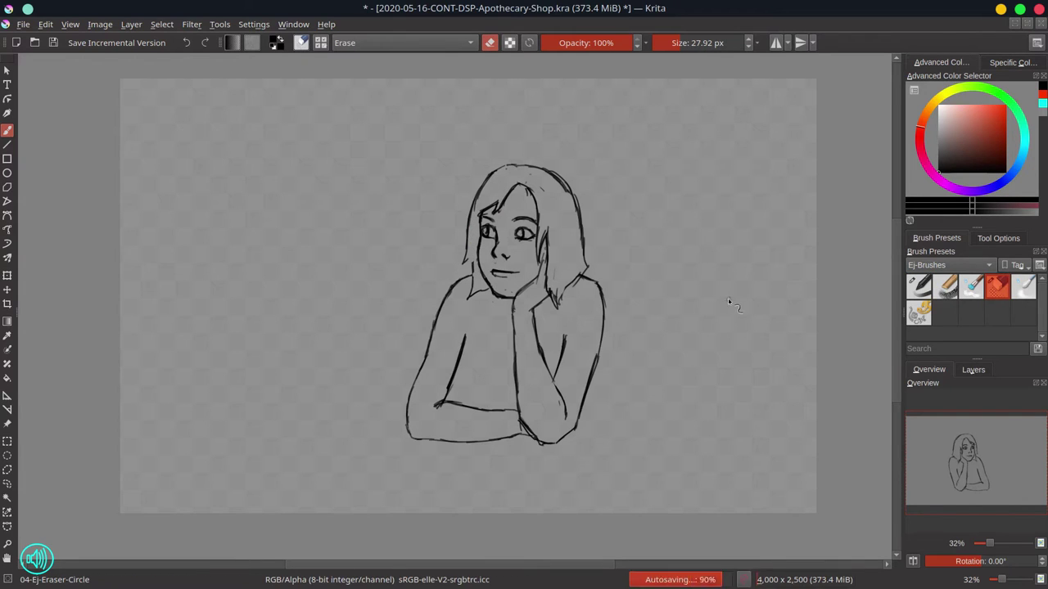
Show the colour underpainting and add a bracelet, elbow touch-ups, the upper arm and torso sides.
{"action": "left_click", "coordinate": [973, 369]}
{"action": "left_click", "coordinate": [912, 499]}
{"action": "key", "text": "e"}
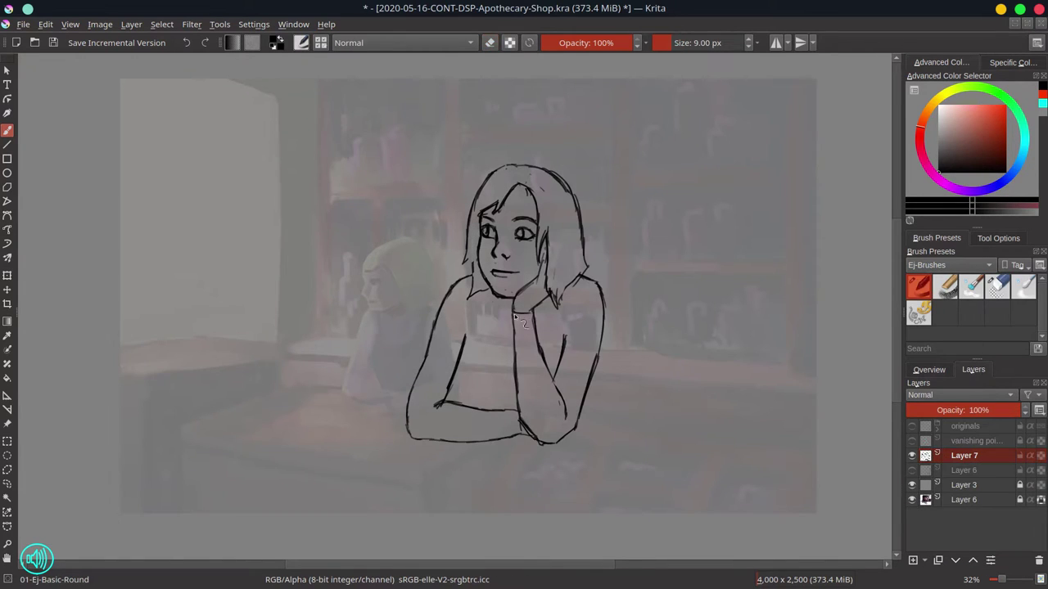
{"action": "left_click_drag", "start_coordinate": [512, 312], "coordinate": [533, 317]}
{"action": "left_click_drag", "start_coordinate": [407, 400], "coordinate": [442, 406]}
{"action": "left_click_drag", "start_coordinate": [563, 398], "coordinate": [572, 408]}
{"action": "left_click_drag", "start_coordinate": [561, 347], "coordinate": [567, 360]}
{"action": "left_click_drag", "start_coordinate": [482, 296], "coordinate": [484, 334]}
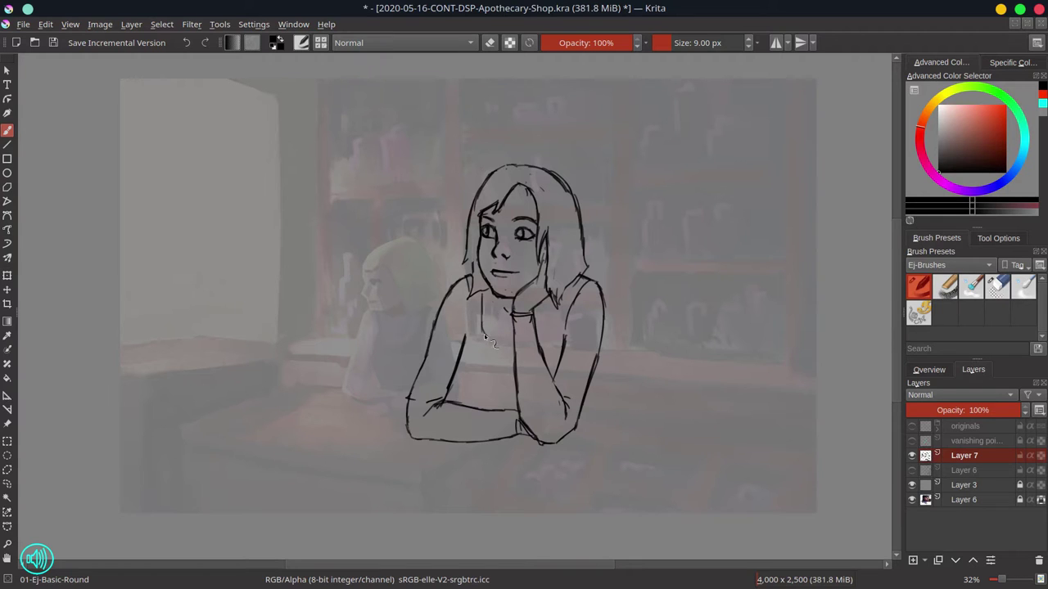
{"action": "mouse_move", "coordinate": [557, 323]}
{"action": "left_mouse_down"}
{"action": "mouse_move", "coordinate": [543, 345]}
{"action": "mouse_move", "coordinate": [471, 339]}
{"action": "mouse_move", "coordinate": [479, 400]}
{"action": "left_mouse_up"}
{"action": "left_click_drag", "start_coordinate": [602, 321], "coordinate": [601, 409]}
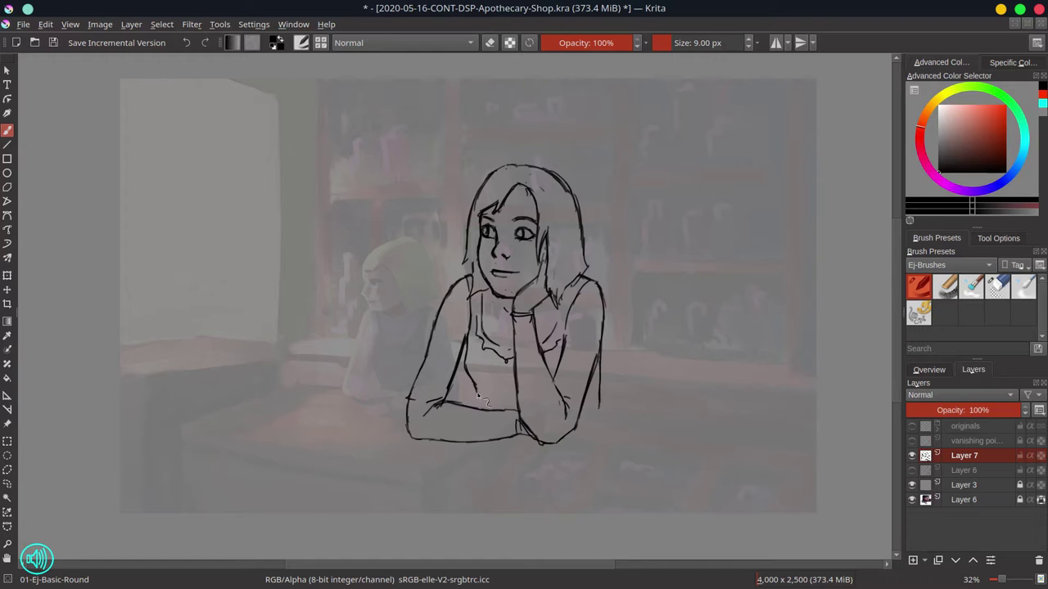
Show the counter sketch layer and save the document.
{"action": "right_click", "coordinate": [964, 470]}
{"action": "left_click", "coordinate": [966, 428]}
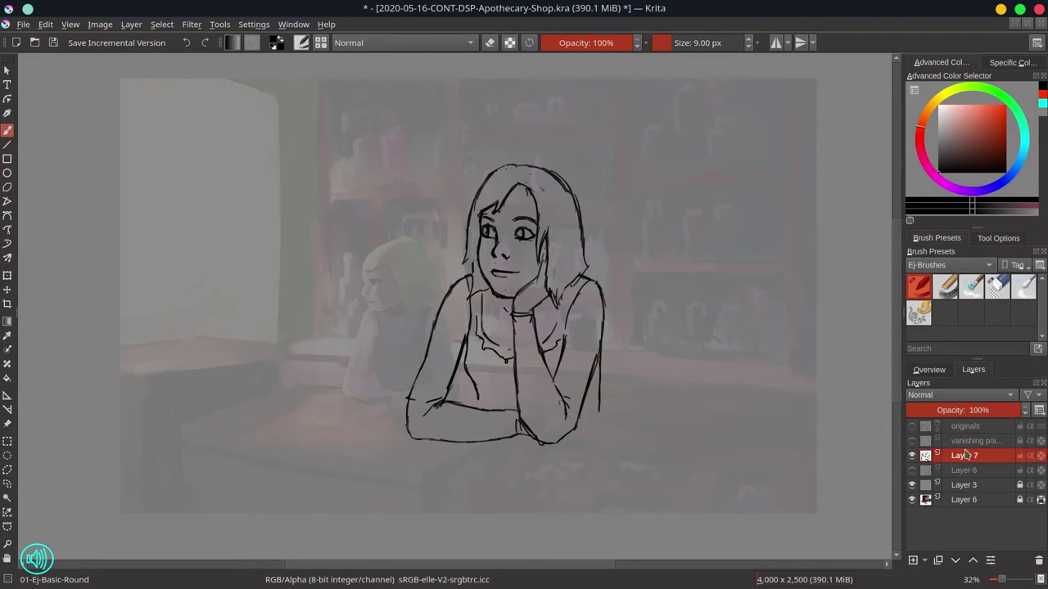
{"action": "left_click", "coordinate": [912, 470]}
{"action": "key", "text": "ctrl+s"}
Scale the girl down to fit behind the counter and merge her layer into the counter layer.
{"action": "key", "text": "ctrl+t"}
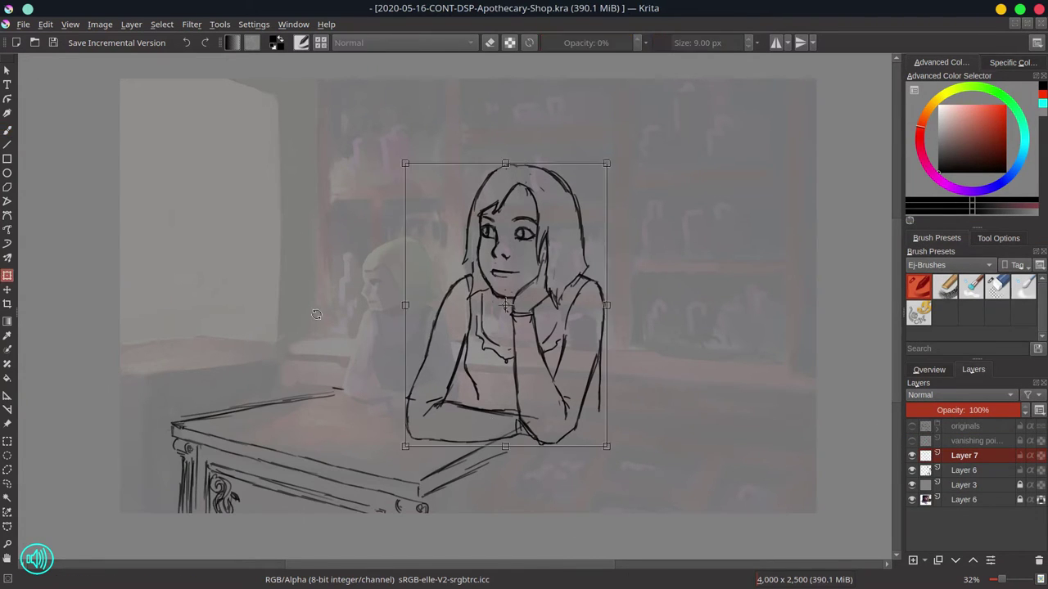
{"action": "mouse_move", "coordinate": [610, 161]}
{"action": "left_mouse_down"}
{"action": "mouse_move", "coordinate": [526, 237]}
{"action": "mouse_move", "coordinate": [491, 229]}
{"action": "mouse_move", "coordinate": [472, 262]}
{"action": "mouse_move", "coordinate": [483, 255]}
{"action": "left_mouse_up"}
{"action": "key", "text": "Return"}
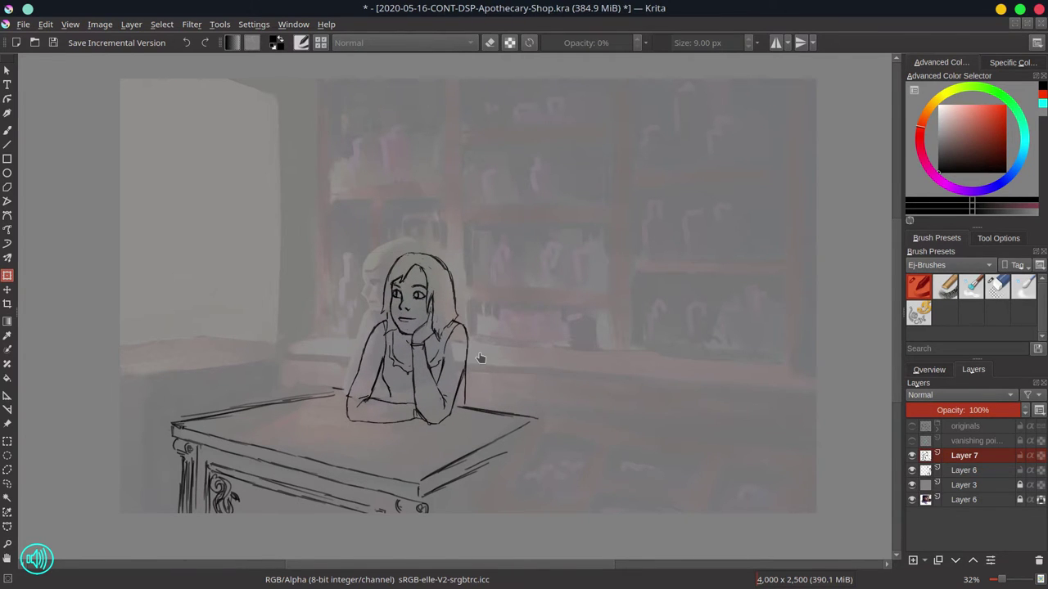
{"action": "key", "text": "/"}
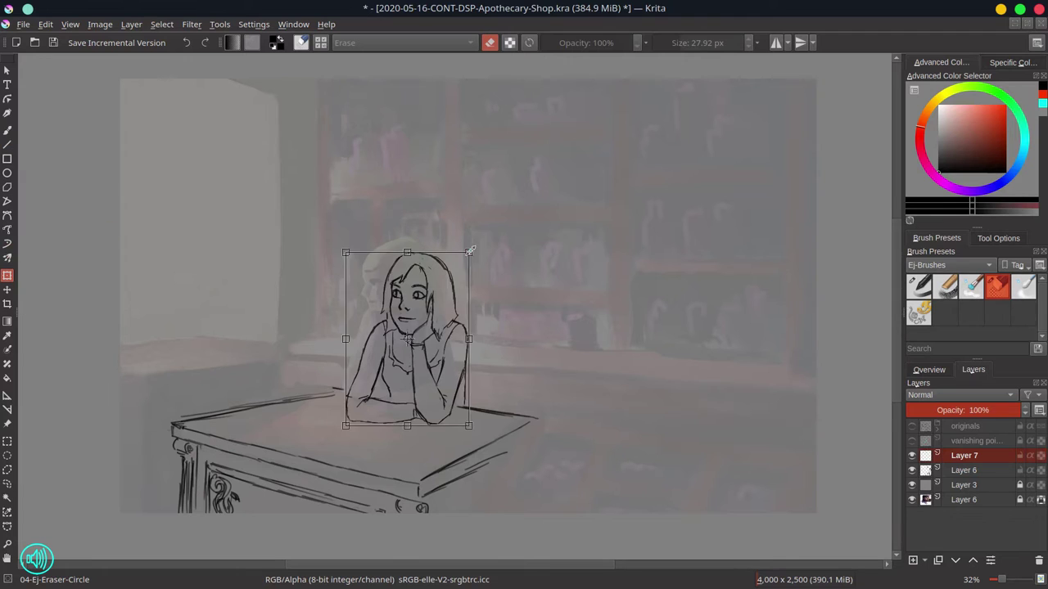
{"action": "left_click_drag", "start_coordinate": [473, 255], "coordinate": [477, 249]}
{"action": "key", "text": "Return"}
{"action": "key", "text": "b"}
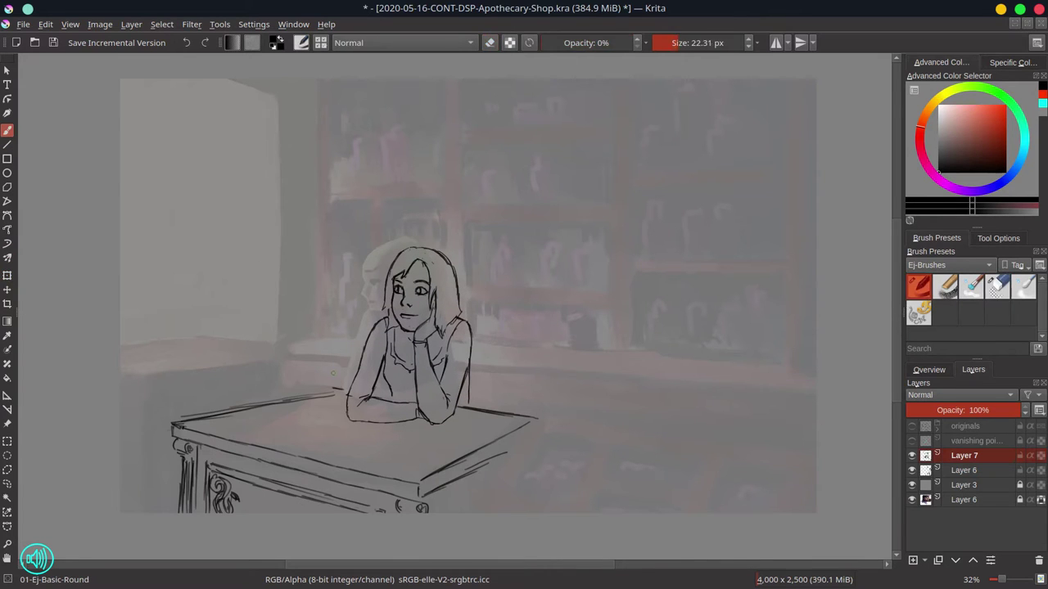
{"action": "right_click", "coordinate": [965, 455]}
{"action": "left_click", "coordinate": [875, 251]}
With the perspective guides shown and a smaller brush, extend the girl's arms down onto the table.
{"action": "left_click", "coordinate": [912, 440]}
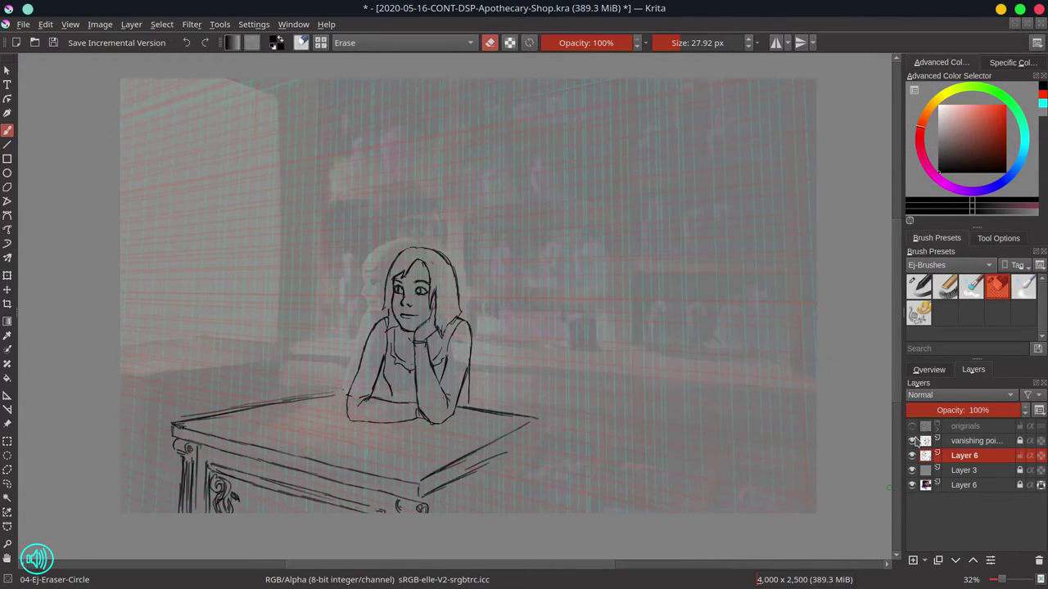
{"action": "key", "text": "/"}
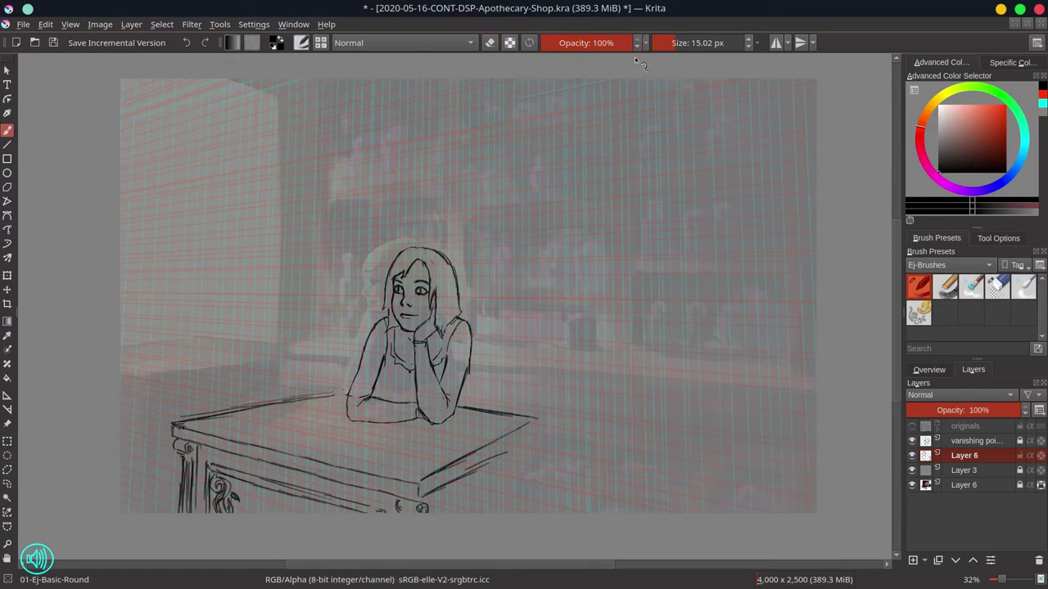
{"action": "key", "text": "bracketleft"}
{"action": "left_click_drag", "start_coordinate": [473, 342], "coordinate": [482, 408]}
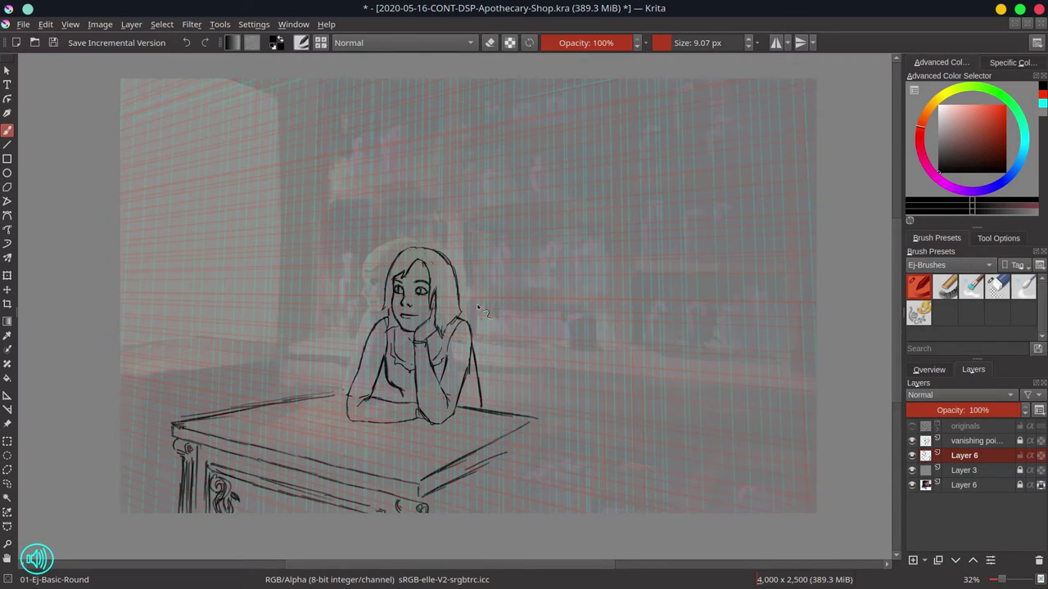
{"action": "mouse_move", "coordinate": [384, 350]}
{"action": "left_mouse_down"}
{"action": "mouse_move", "coordinate": [391, 402]}
{"action": "mouse_move", "coordinate": [415, 405]}
{"action": "left_mouse_up"}
{"action": "left_click_drag", "start_coordinate": [353, 390], "coordinate": [339, 392]}
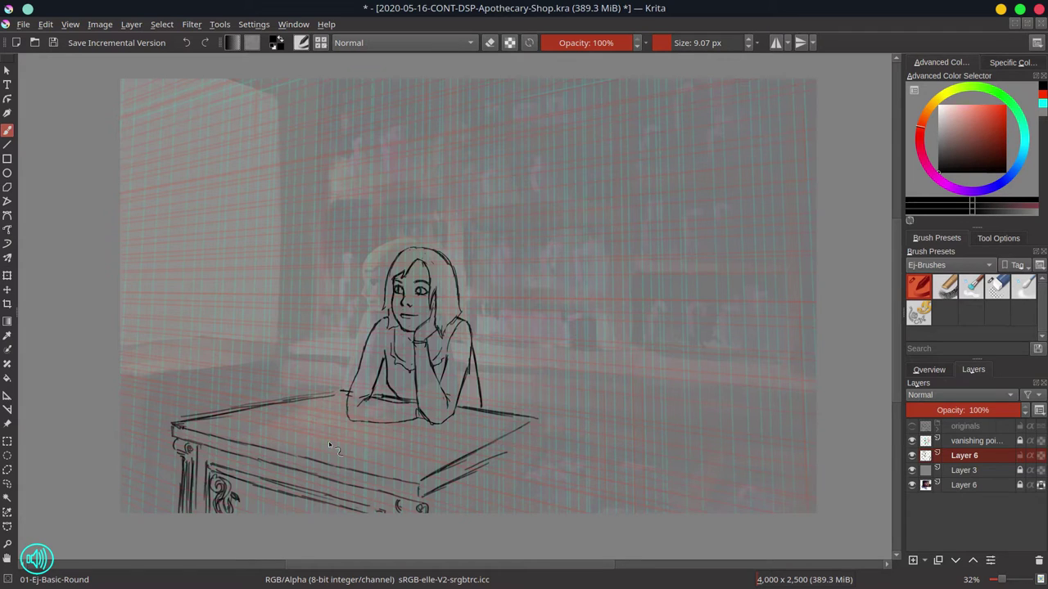
Sketch a side table with jars and its left leg, save, and strengthen its back edge in mirrored view.
{"action": "left_click", "coordinate": [931, 370]}
{"action": "key", "text": "ctrl+s"}
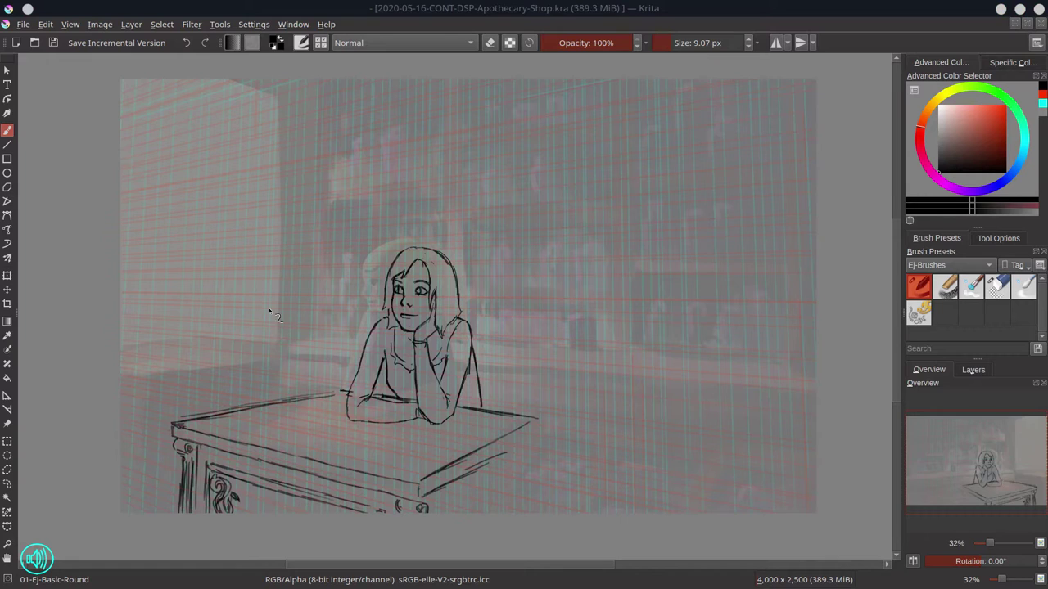
{"action": "mouse_move", "coordinate": [286, 368]}
{"action": "left_mouse_down"}
{"action": "mouse_move", "coordinate": [139, 376]}
{"action": "mouse_move", "coordinate": [146, 388]}
{"action": "mouse_move", "coordinate": [287, 374]}
{"action": "mouse_move", "coordinate": [285, 401]}
{"action": "left_mouse_up"}
{"action": "mouse_move", "coordinate": [144, 352]}
{"action": "left_mouse_down"}
{"action": "mouse_move", "coordinate": [253, 363]}
{"action": "mouse_move", "coordinate": [242, 370]}
{"action": "left_mouse_up"}
{"action": "mouse_move", "coordinate": [230, 326]}
{"action": "left_mouse_down"}
{"action": "mouse_move", "coordinate": [251, 365]}
{"action": "mouse_move", "coordinate": [246, 378]}
{"action": "mouse_move", "coordinate": [202, 364]}
{"action": "mouse_move", "coordinate": [235, 319]}
{"action": "mouse_move", "coordinate": [270, 365]}
{"action": "mouse_move", "coordinate": [190, 366]}
{"action": "mouse_move", "coordinate": [172, 330]}
{"action": "mouse_move", "coordinate": [186, 365]}
{"action": "left_mouse_up"}
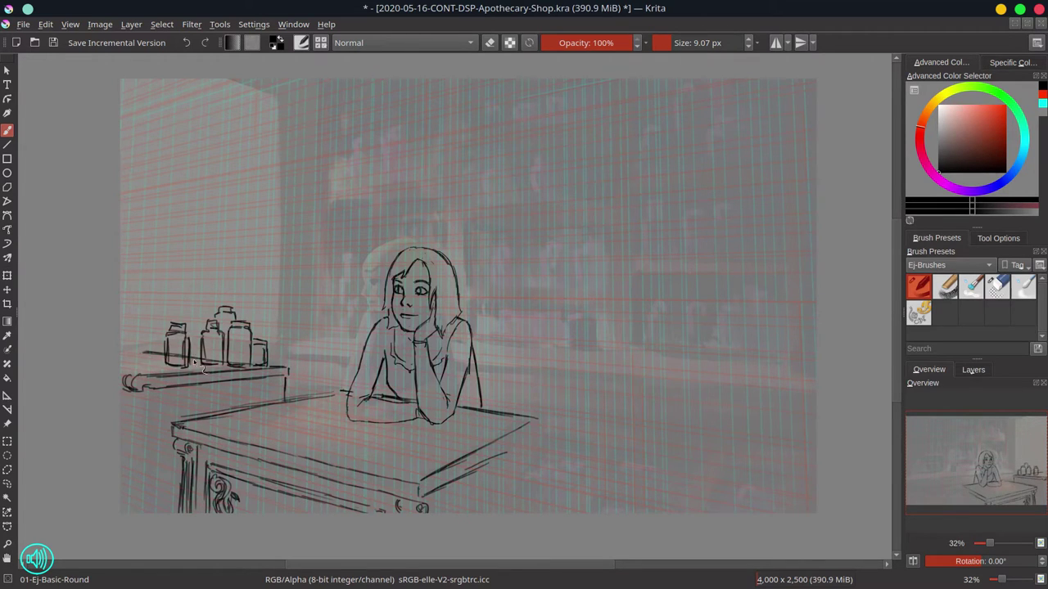
{"action": "key", "text": "e"}
{"action": "key", "text": "slash"}
{"action": "mouse_move", "coordinate": [129, 394]}
{"action": "left_mouse_down"}
{"action": "mouse_move", "coordinate": [126, 508]}
{"action": "mouse_move", "coordinate": [139, 496]}
{"action": "mouse_move", "coordinate": [131, 512]}
{"action": "left_mouse_up"}
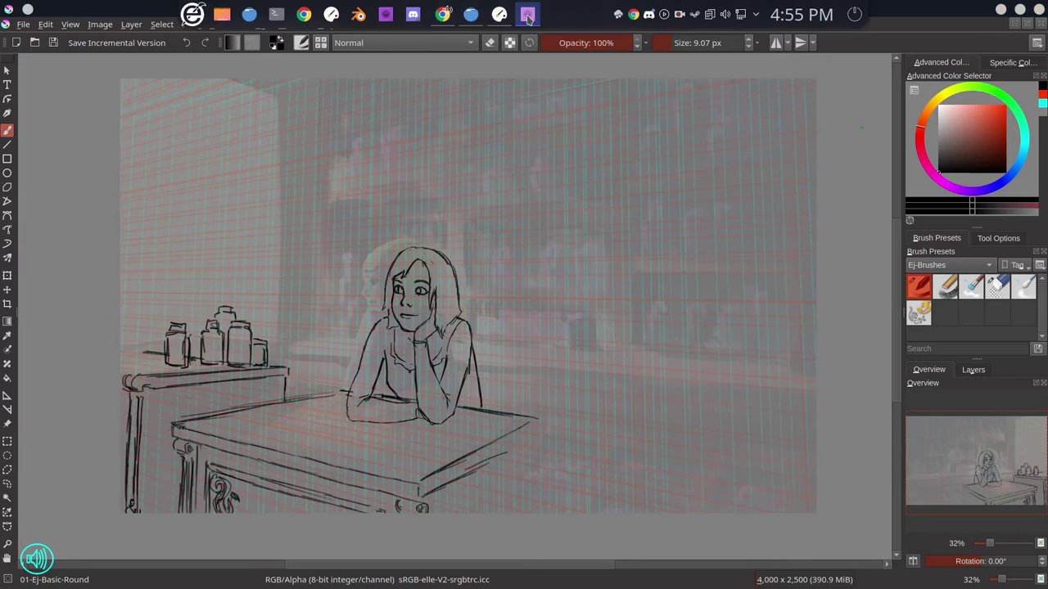
{"action": "key", "text": "ctrl+s"}
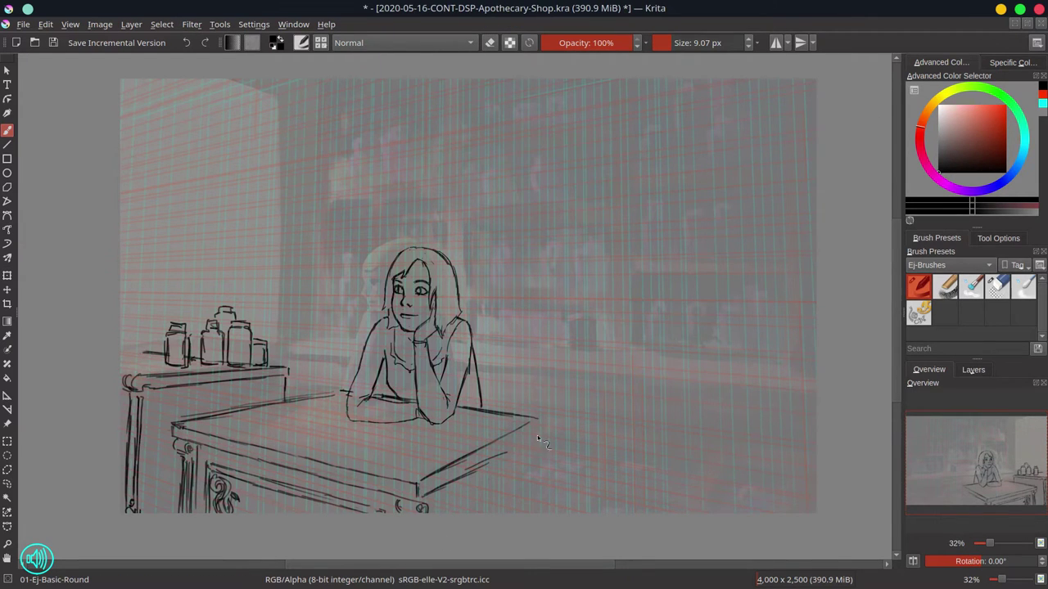
{"action": "key", "text": "m"}
{"action": "left_click_drag", "start_coordinate": [127, 457], "coordinate": [370, 430]}
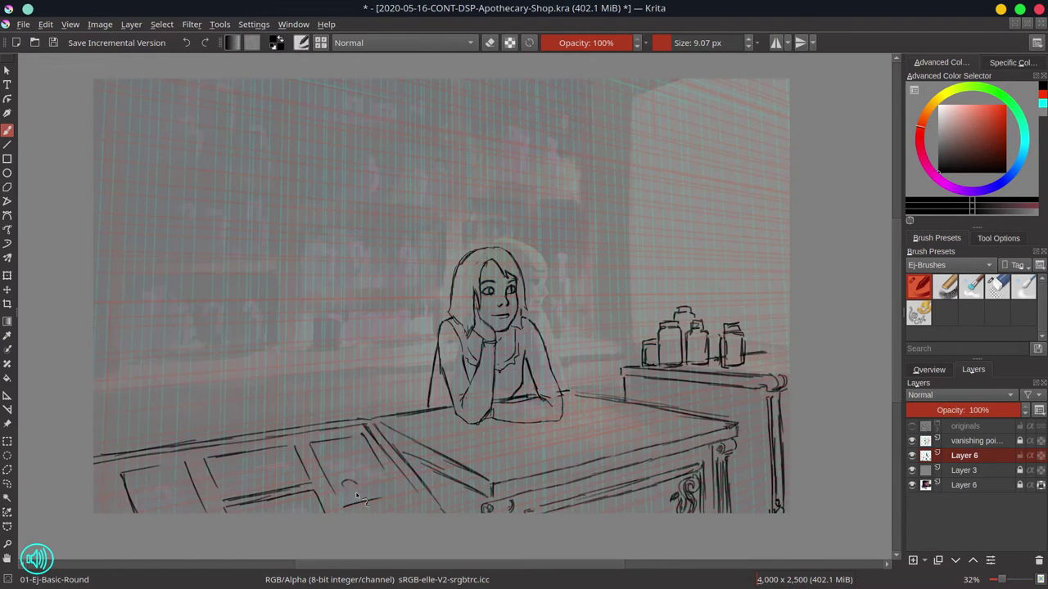
Show Layer 3 again and draw the vertical wall edge and window corner line.
{"action": "mouse_move", "coordinate": [358, 471]}
{"action": "left_mouse_down"}
{"action": "mouse_move", "coordinate": [382, 489]}
{"action": "mouse_move", "coordinate": [346, 463]}
{"action": "mouse_move", "coordinate": [375, 471]}
{"action": "mouse_move", "coordinate": [241, 486]}
{"action": "mouse_move", "coordinate": [254, 483]}
{"action": "mouse_move", "coordinate": [259, 466]}
{"action": "mouse_move", "coordinate": [292, 484]}
{"action": "mouse_move", "coordinate": [167, 473]}
{"action": "mouse_move", "coordinate": [131, 491]}
{"action": "mouse_move", "coordinate": [182, 511]}
{"action": "mouse_move", "coordinate": [160, 473]}
{"action": "mouse_move", "coordinate": [189, 513]}
{"action": "mouse_move", "coordinate": [287, 512]}
{"action": "left_mouse_up"}
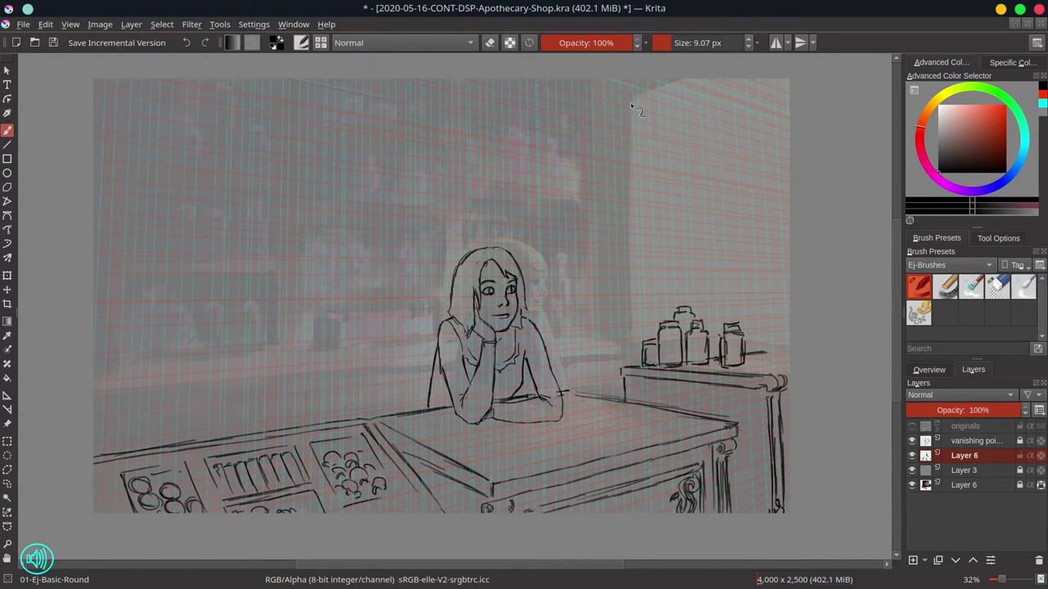
{"action": "mouse_move", "coordinate": [630, 97]}
{"action": "left_mouse_down"}
{"action": "mouse_move", "coordinate": [640, 363]}
{"action": "mouse_move", "coordinate": [680, 79]}
{"action": "mouse_move", "coordinate": [644, 153]}
{"action": "mouse_move", "coordinate": [649, 360]}
{"action": "mouse_move", "coordinate": [711, 80]}
{"action": "left_mouse_up"}
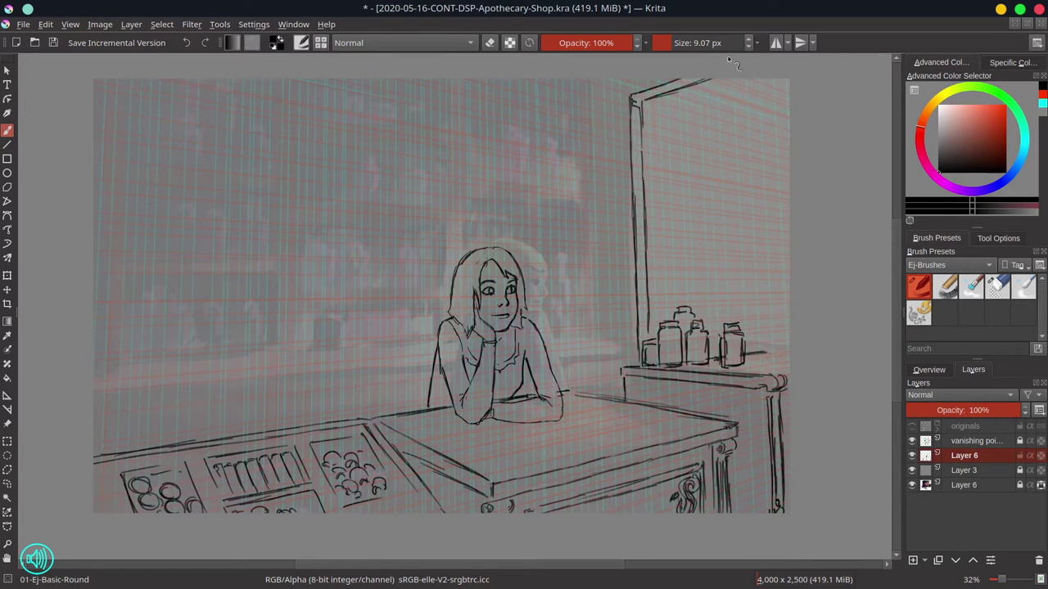
{"action": "mouse_move", "coordinate": [589, 80]}
{"action": "left_mouse_down"}
{"action": "mouse_move", "coordinate": [597, 332]}
{"action": "mouse_move", "coordinate": [548, 337]}
{"action": "mouse_move", "coordinate": [594, 335]}
{"action": "left_mouse_up"}
Draw the long window sill behind the girl with its parallel ledge lines.
{"action": "mouse_move", "coordinate": [388, 348]}
{"action": "left_mouse_down"}
{"action": "mouse_move", "coordinate": [98, 368]}
{"action": "mouse_move", "coordinate": [341, 352]}
{"action": "left_mouse_up"}
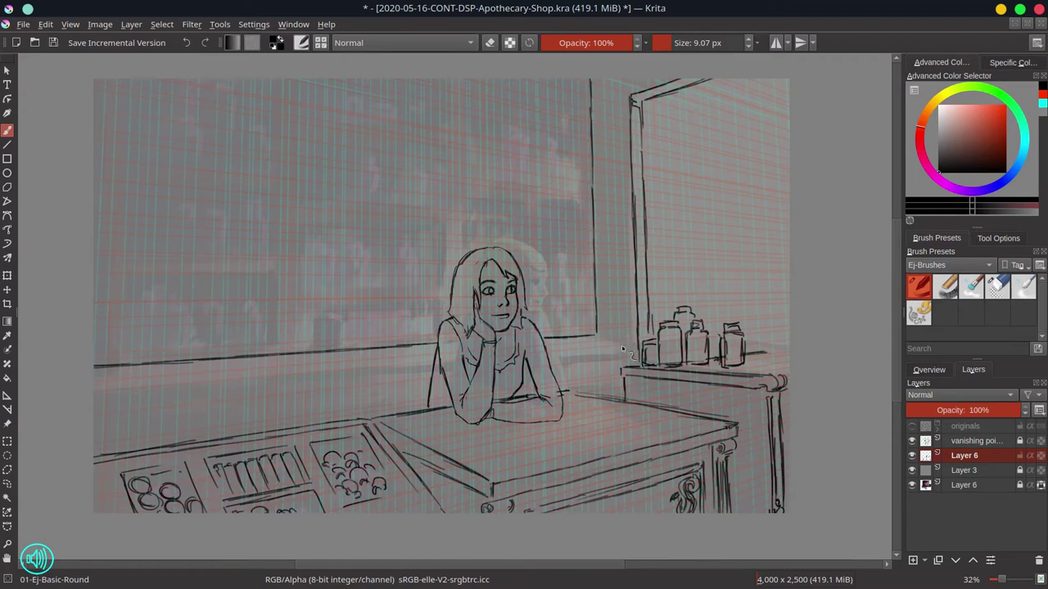
{"action": "left_click_drag", "start_coordinate": [98, 377], "coordinate": [433, 353]}
{"action": "mouse_move", "coordinate": [547, 350]}
{"action": "left_mouse_down"}
{"action": "mouse_move", "coordinate": [629, 338]}
{"action": "mouse_move", "coordinate": [547, 362]}
{"action": "left_mouse_up"}
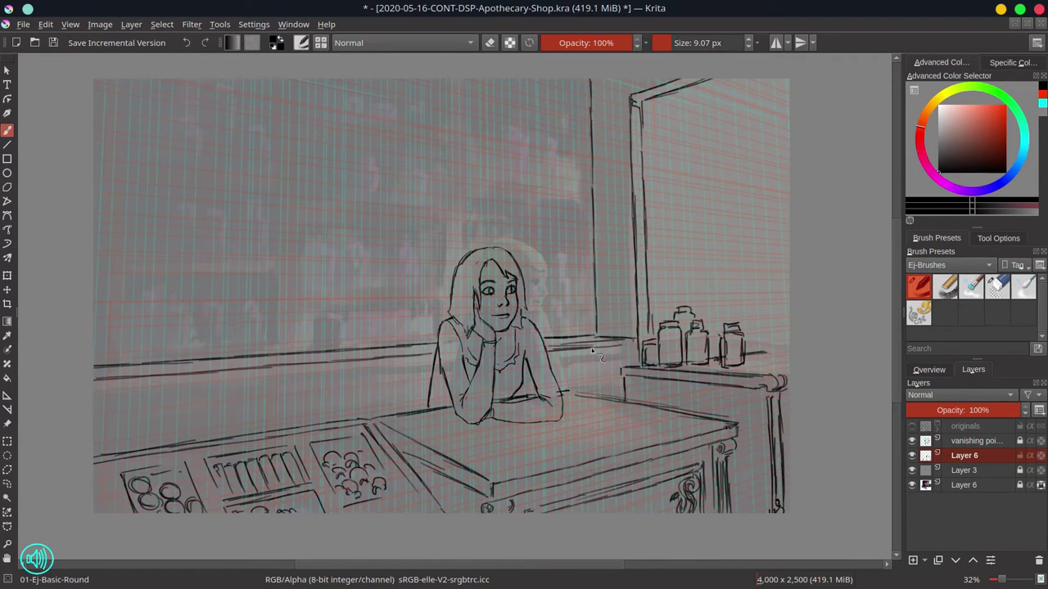
{"action": "mouse_move", "coordinate": [208, 378]}
{"action": "left_mouse_down"}
{"action": "mouse_move", "coordinate": [93, 383]}
{"action": "mouse_move", "coordinate": [432, 360]}
{"action": "left_mouse_up"}
Hide the perspective grid and reference photo to check the line art, then show them again.
{"action": "left_click", "coordinate": [912, 440]}
{"action": "left_click", "coordinate": [912, 485]}
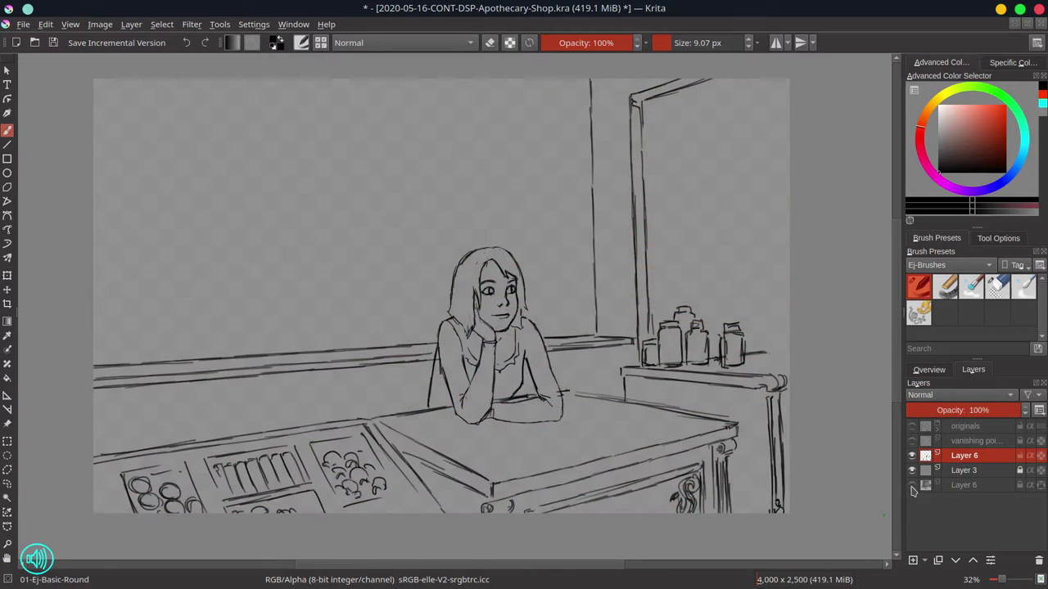
{"action": "key", "text": "slash"}
{"action": "key", "text": "slash"}
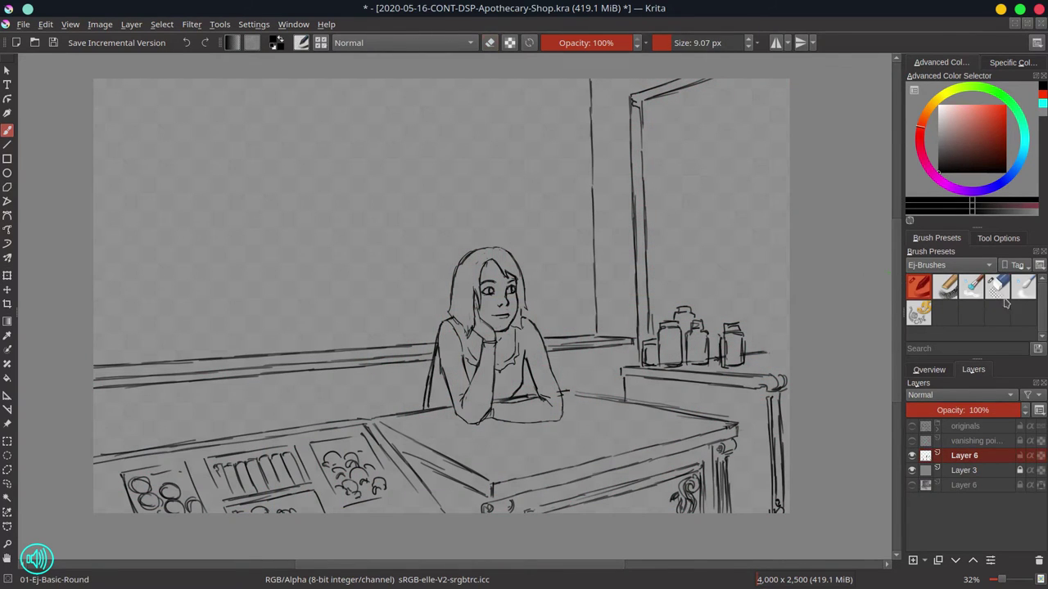
{"action": "key", "text": "slash"}
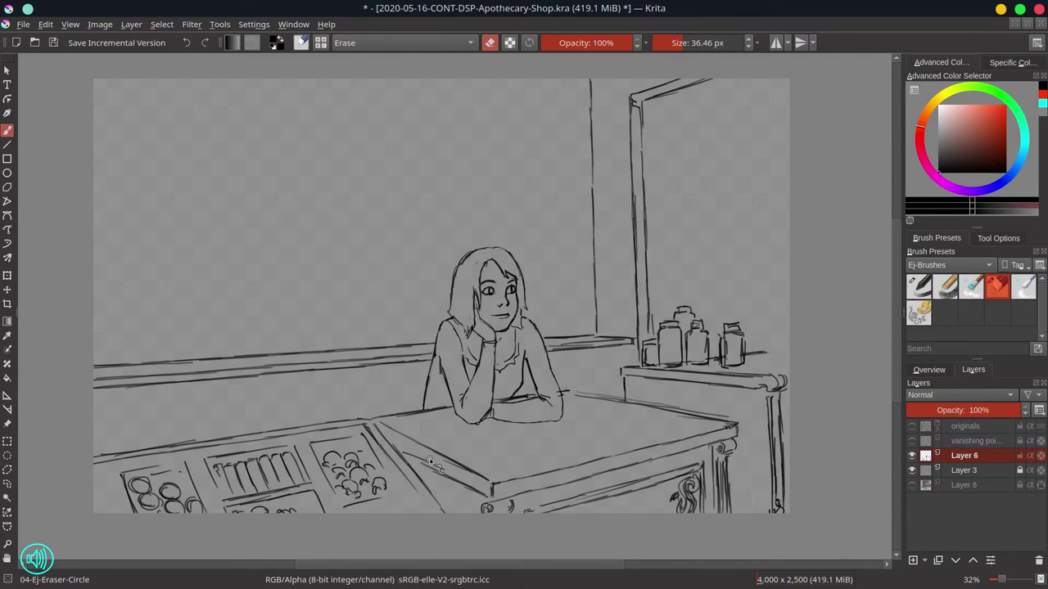
{"action": "left_click", "coordinate": [912, 484]}
{"action": "left_click", "coordinate": [912, 440]}
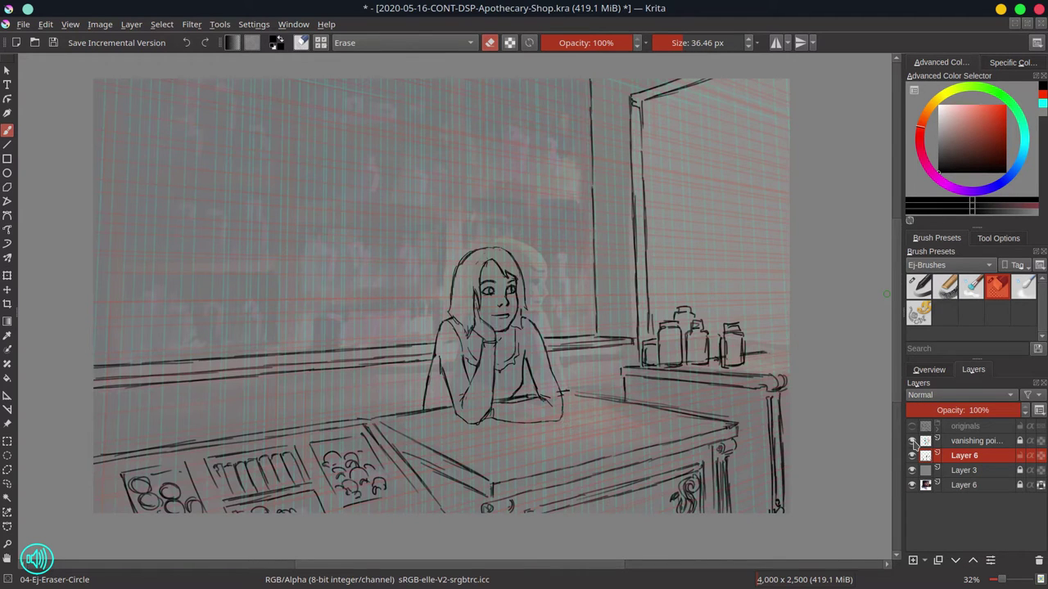
Draw additional long sill lines along the back wall and a vertical post beside the girl.
{"action": "key", "text": "slash"}
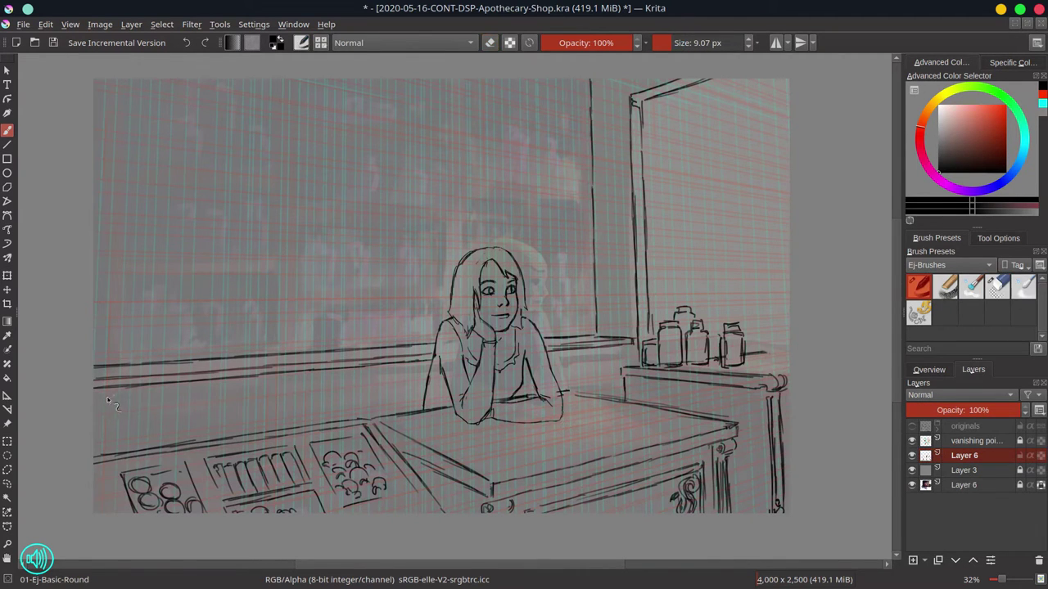
{"action": "mouse_move", "coordinate": [106, 400]}
{"action": "left_mouse_down"}
{"action": "mouse_move", "coordinate": [628, 347]}
{"action": "mouse_move", "coordinate": [613, 364]}
{"action": "mouse_move", "coordinate": [579, 358]}
{"action": "mouse_move", "coordinate": [616, 393]}
{"action": "left_mouse_up"}
{"action": "left_click_drag", "start_coordinate": [553, 362], "coordinate": [611, 357]}
{"action": "left_click_drag", "start_coordinate": [340, 379], "coordinate": [431, 372]}
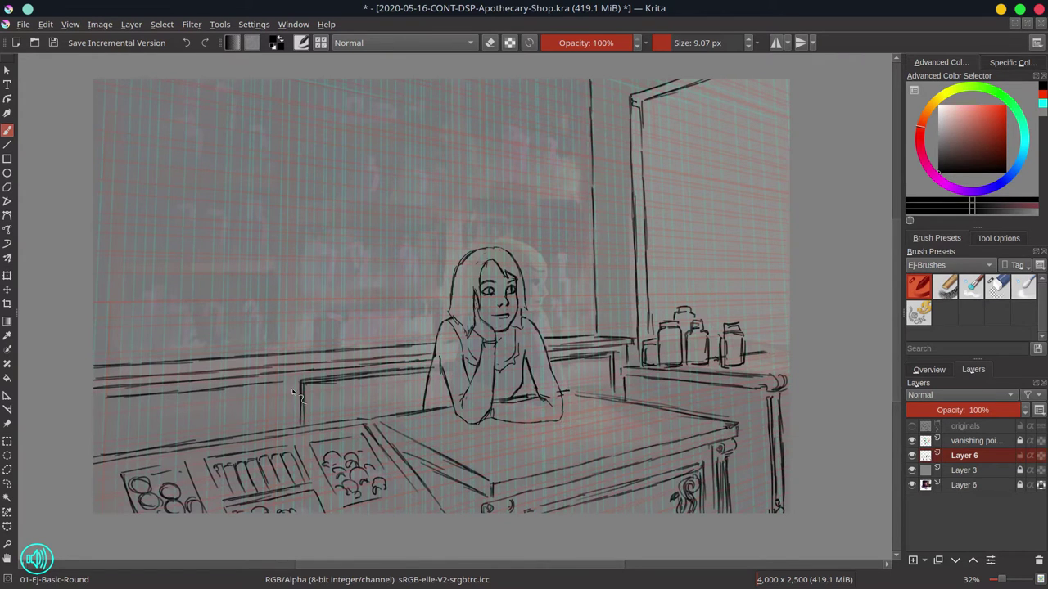
{"action": "left_click_drag", "start_coordinate": [283, 381], "coordinate": [282, 437]}
{"action": "left_click_drag", "start_coordinate": [94, 401], "coordinate": [279, 388]}
{"action": "left_click", "coordinate": [940, 373]}
Unmirror the view, draw the back counter's top edge and drawer lines, and save.
{"action": "key", "text": "m"}
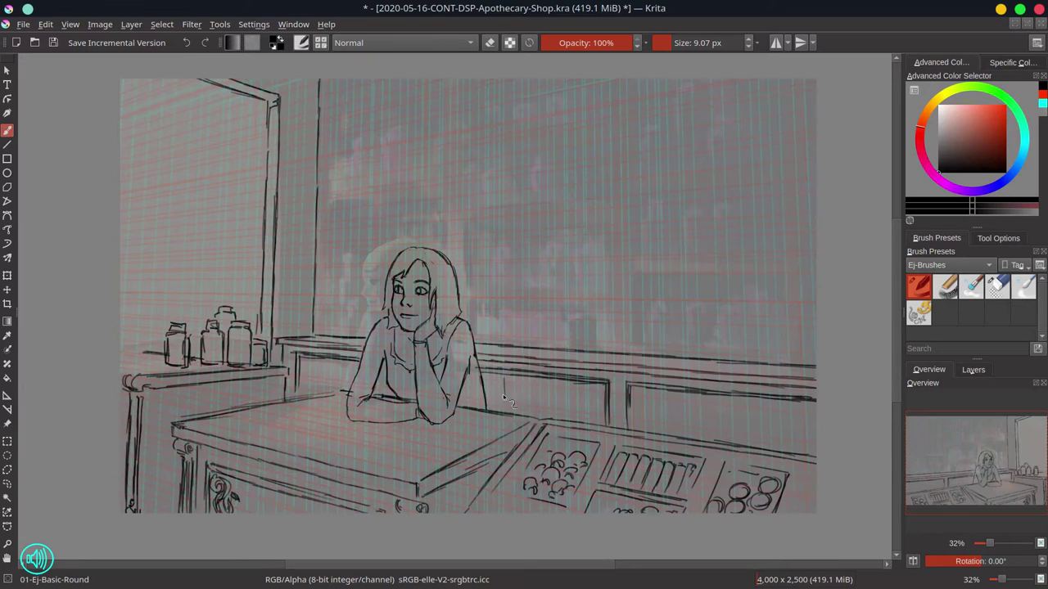
{"action": "left_click_drag", "start_coordinate": [749, 397], "coordinate": [749, 445]}
{"action": "left_click_drag", "start_coordinate": [490, 406], "coordinate": [599, 413]}
{"action": "left_click_drag", "start_coordinate": [632, 421], "coordinate": [745, 434]}
{"action": "left_click_drag", "start_coordinate": [815, 449], "coordinate": [756, 436]}
{"action": "left_click_drag", "start_coordinate": [300, 387], "coordinate": [344, 377]}
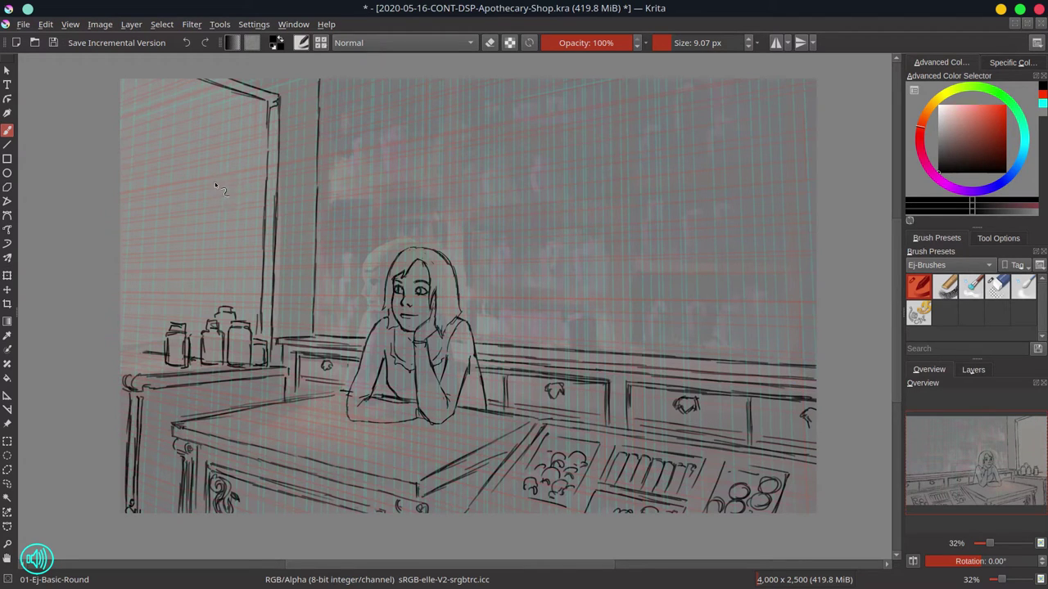
{"action": "left_click", "coordinate": [53, 42]}
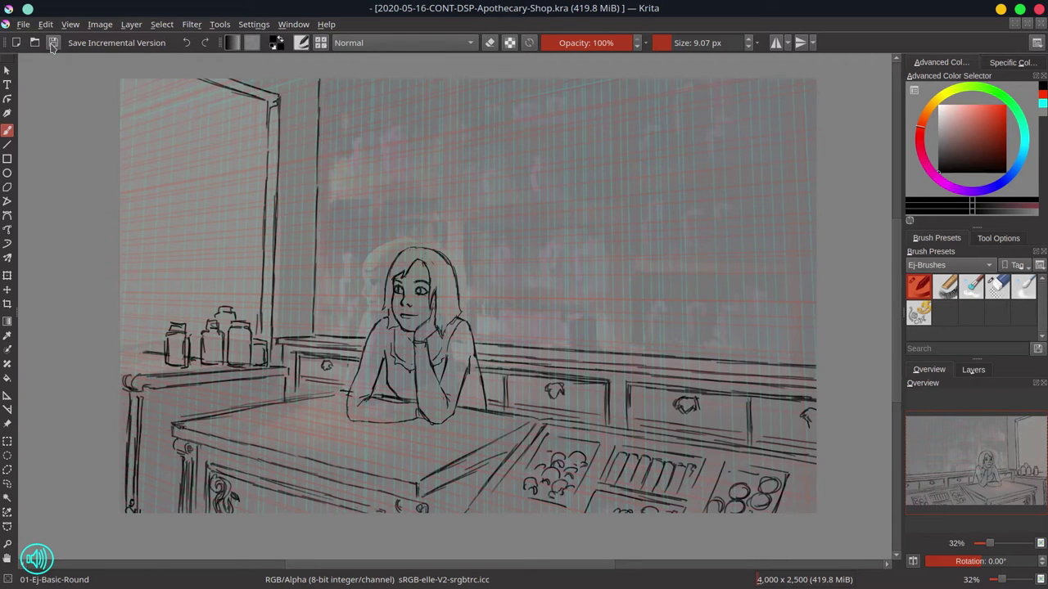
Draw the tall vertical window frame uprights and mullions behind the girl.
{"action": "left_click_drag", "start_coordinate": [327, 81], "coordinate": [325, 336]}
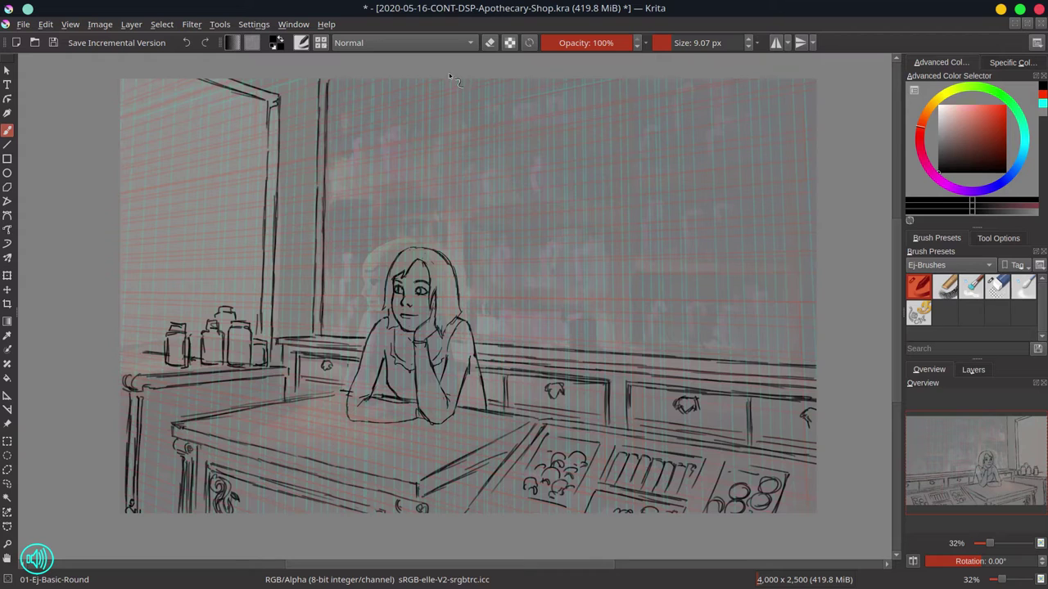
{"action": "left_click_drag", "start_coordinate": [448, 76], "coordinate": [447, 250]}
{"action": "left_click_drag", "start_coordinate": [457, 79], "coordinate": [459, 283]}
{"action": "left_click_drag", "start_coordinate": [609, 81], "coordinate": [618, 344]}
{"action": "left_click_drag", "start_coordinate": [625, 79], "coordinate": [630, 344]}
{"action": "mouse_move", "coordinate": [779, 79]}
{"action": "left_mouse_down"}
{"action": "mouse_move", "coordinate": [788, 357]}
{"action": "mouse_move", "coordinate": [810, 258]}
{"action": "mouse_move", "coordinate": [813, 314]}
{"action": "left_mouse_up"}
{"action": "left_click_drag", "start_coordinate": [628, 260], "coordinate": [783, 253]}
Add horizontal window crossbars, then hide Layer 3 to compare with the colour painting.
{"action": "left_click_drag", "start_coordinate": [628, 275], "coordinate": [773, 272]}
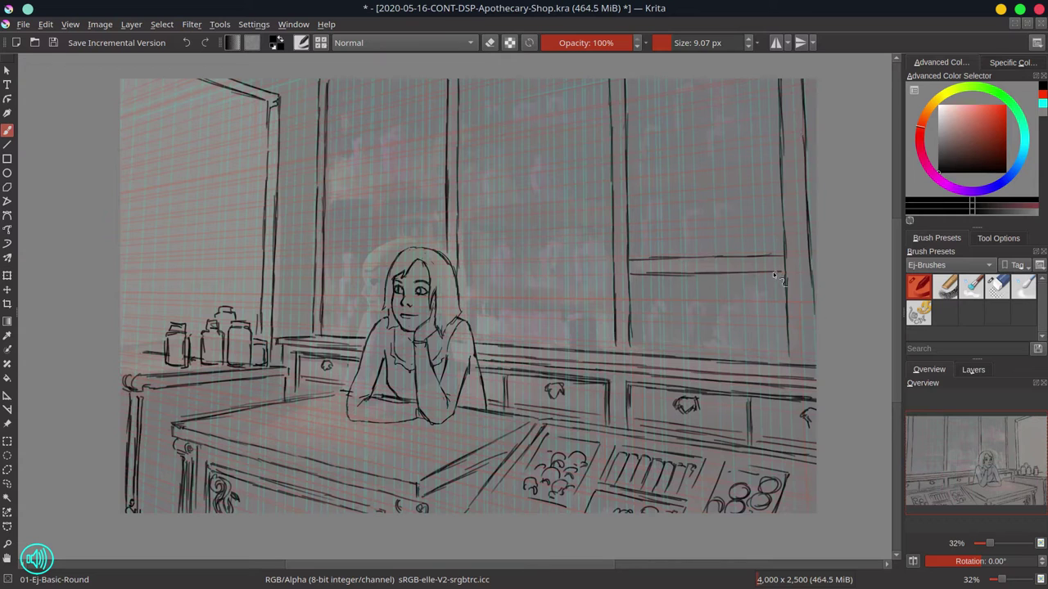
{"action": "left_click_drag", "start_coordinate": [463, 288], "coordinate": [618, 290]}
{"action": "left_click_drag", "start_coordinate": [467, 297], "coordinate": [611, 298]}
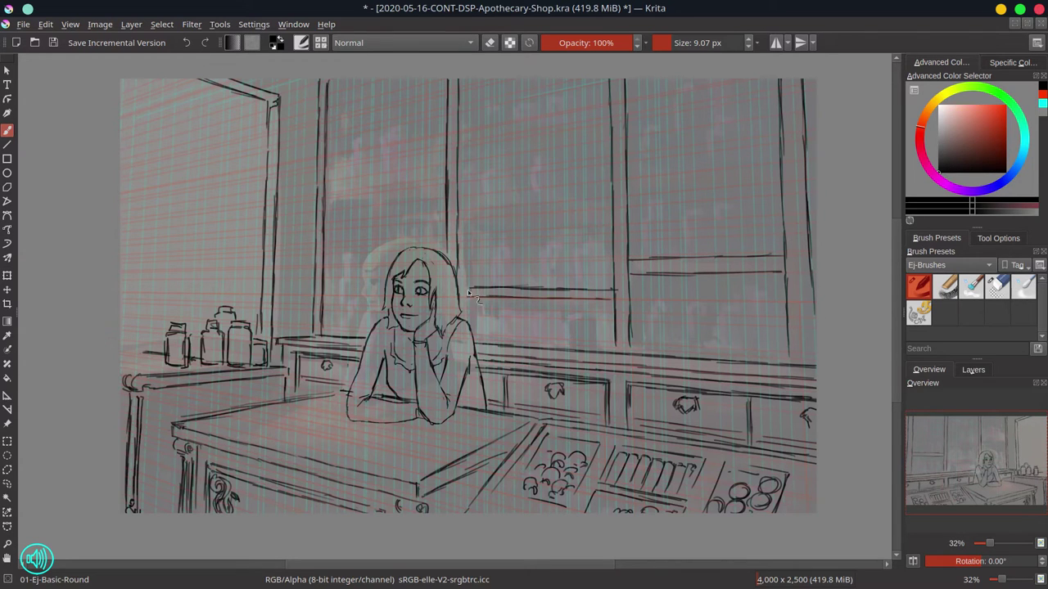
{"action": "left_click_drag", "start_coordinate": [463, 211], "coordinate": [780, 169]}
{"action": "left_click", "coordinate": [973, 369]}
{"action": "left_click", "coordinate": [912, 484]}
Draw shelf lines and vertical dividers on the left and right cabinets.
{"action": "left_click_drag", "start_coordinate": [464, 134], "coordinate": [559, 124]}
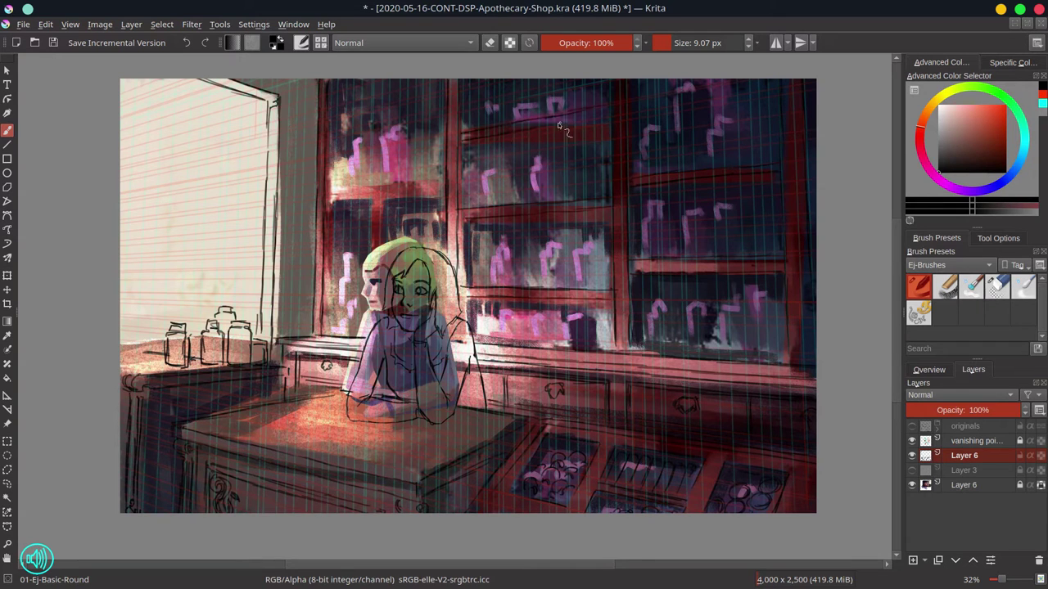
{"action": "left_click_drag", "start_coordinate": [327, 196], "coordinate": [445, 183]}
{"action": "mouse_move", "coordinate": [370, 194]}
{"action": "left_mouse_down"}
{"action": "mouse_move", "coordinate": [372, 231]}
{"action": "mouse_move", "coordinate": [381, 228]}
{"action": "left_mouse_up"}
{"action": "left_click_drag", "start_coordinate": [733, 276], "coordinate": [731, 356]}
{"action": "left_click_drag", "start_coordinate": [720, 281], "coordinate": [719, 339]}
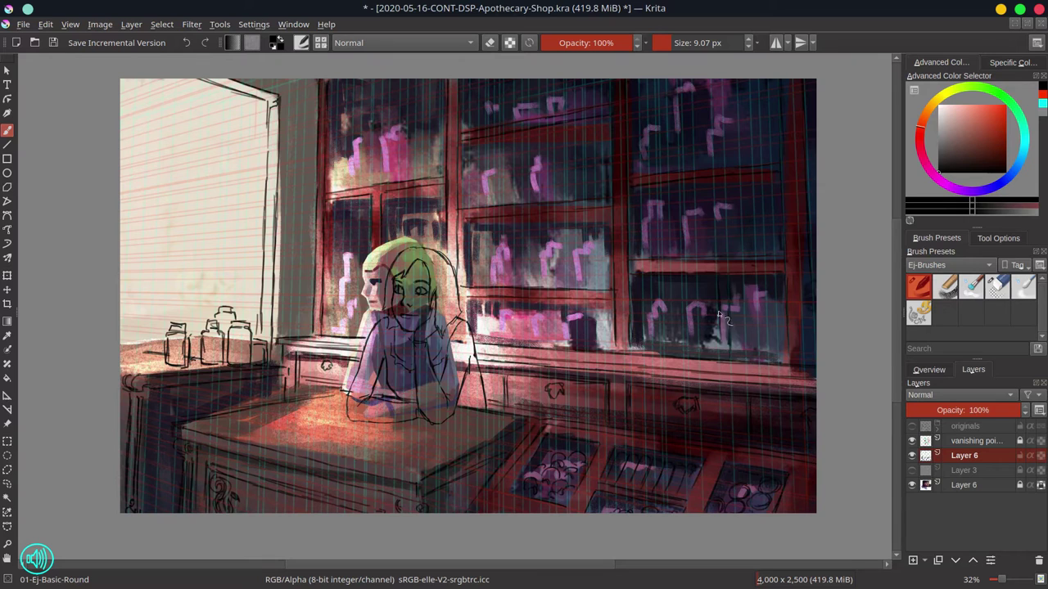
Show Layer 3 again, add and trim a bar on the right window, and save.
{"action": "key", "text": "ctrl+h"}
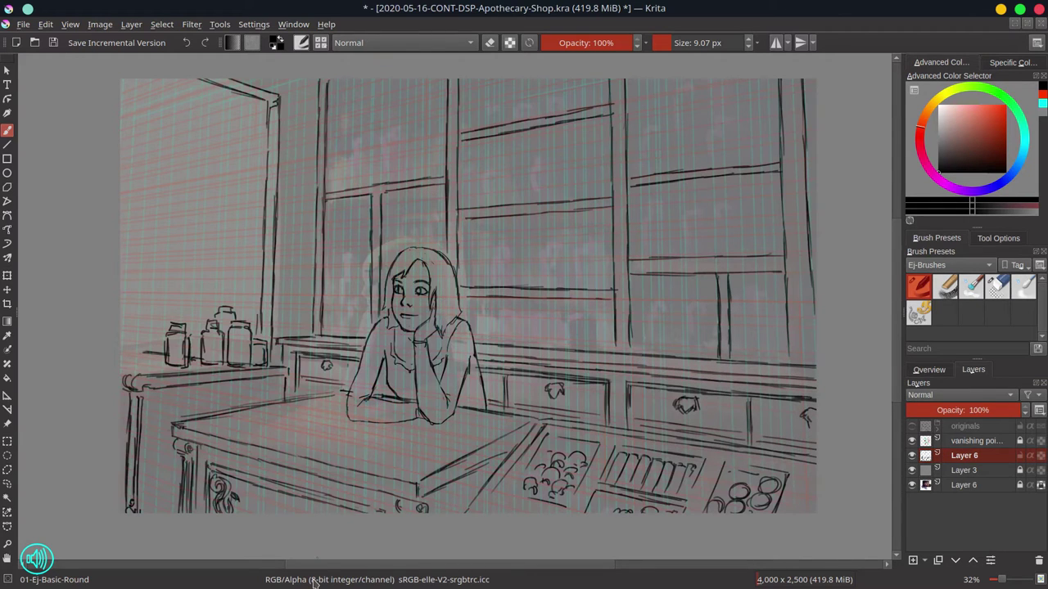
{"action": "key", "text": "e"}
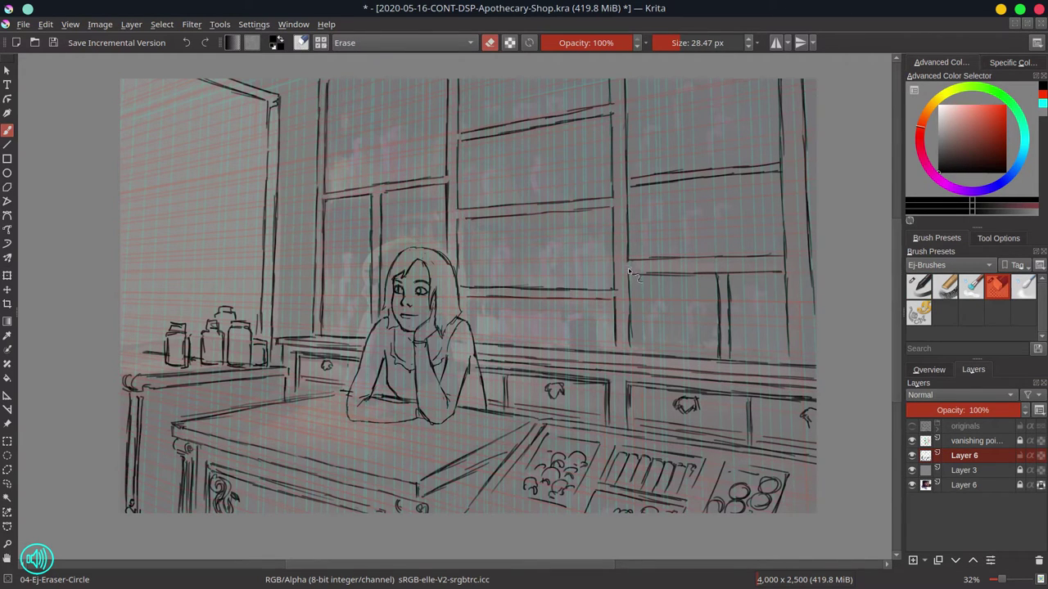
{"action": "key", "text": "e"}
{"action": "mouse_move", "coordinate": [627, 184]}
{"action": "left_mouse_down"}
{"action": "mouse_move", "coordinate": [764, 163]}
{"action": "mouse_move", "coordinate": [630, 178]}
{"action": "left_mouse_up"}
{"action": "key", "text": "e"}
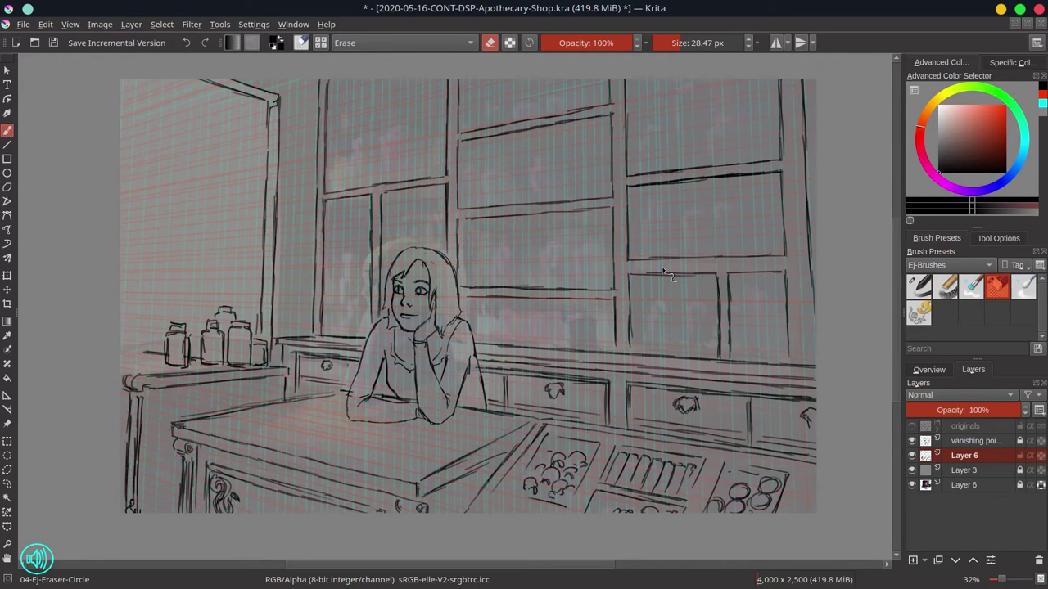
{"action": "left_click", "coordinate": [52, 43]}
Move the bottom Layer 6 colour painting up, undo it, and open the sketch layer options.
{"action": "left_click", "coordinate": [964, 484]}
{"action": "left_click", "coordinate": [972, 561]}
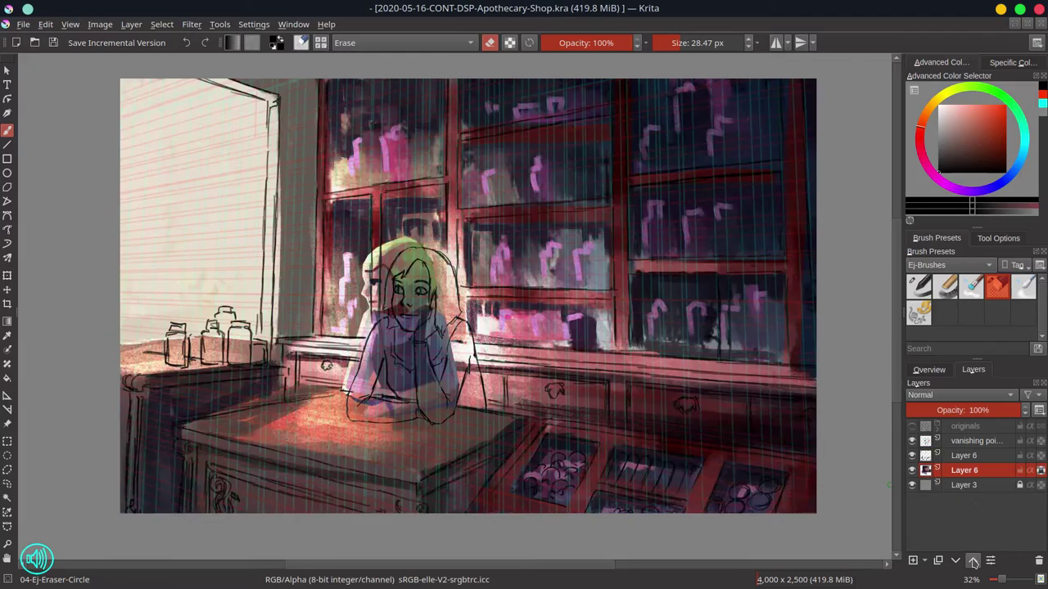
{"action": "key", "text": "ctrl+z"}
{"action": "right_click", "coordinate": [966, 485]}
Quick Group the sketch layers, save, and shift the whole sketch up and left.
{"action": "left_click", "coordinate": [688, 400]}
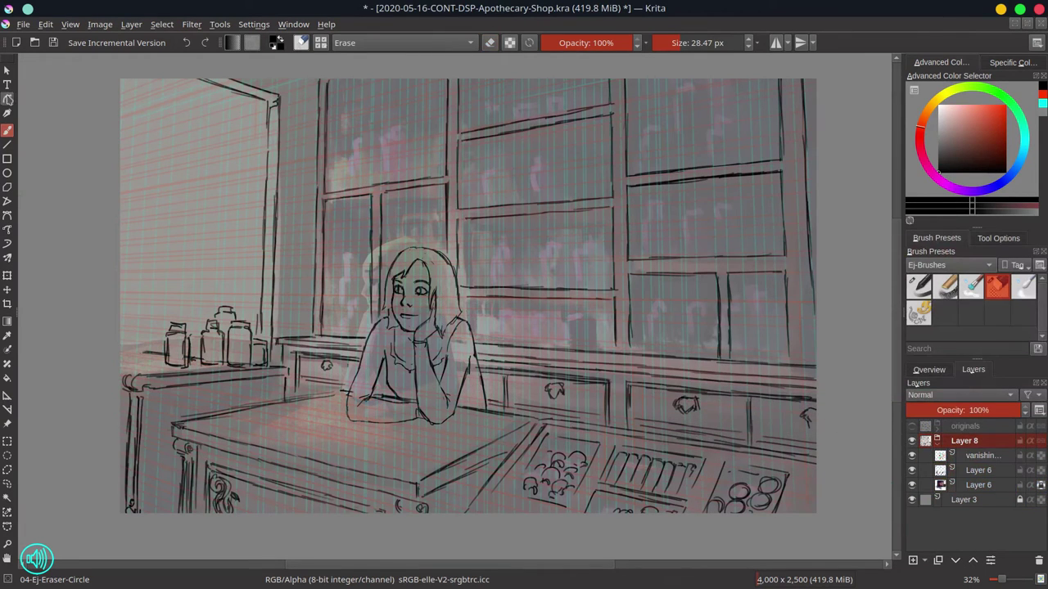
{"action": "key", "text": "ctrl+s"}
{"action": "left_click", "coordinate": [7, 289]}
{"action": "left_click_drag", "start_coordinate": [514, 295], "coordinate": [489, 264]}
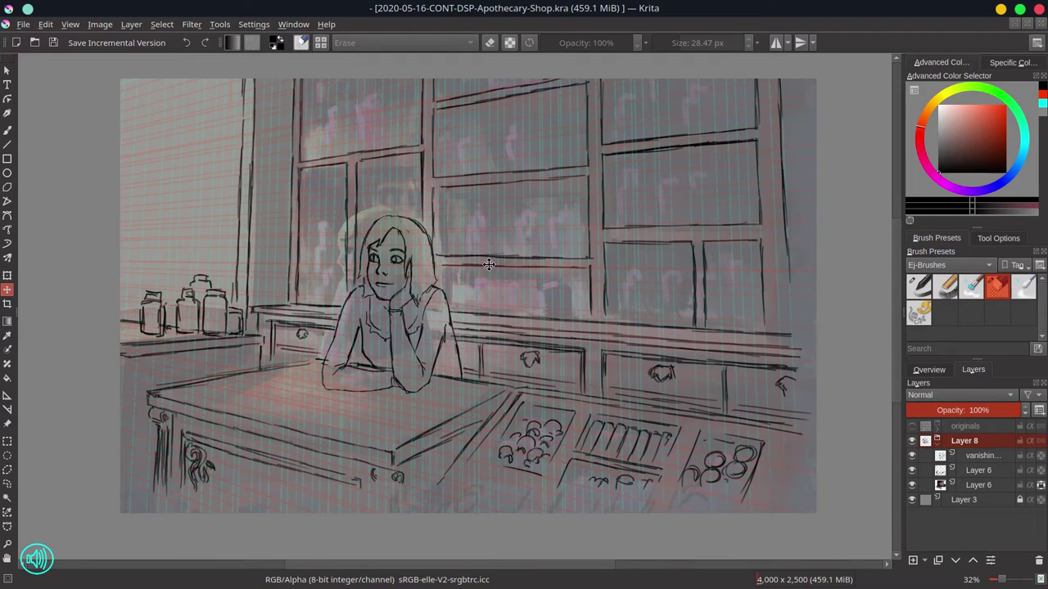
Ungroup Layer 8, save, and darken the right drawer knob with the drawing brush.
{"action": "right_click", "coordinate": [964, 441]}
{"action": "left_click", "coordinate": [912, 374]}
{"action": "left_click", "coordinate": [53, 46]}
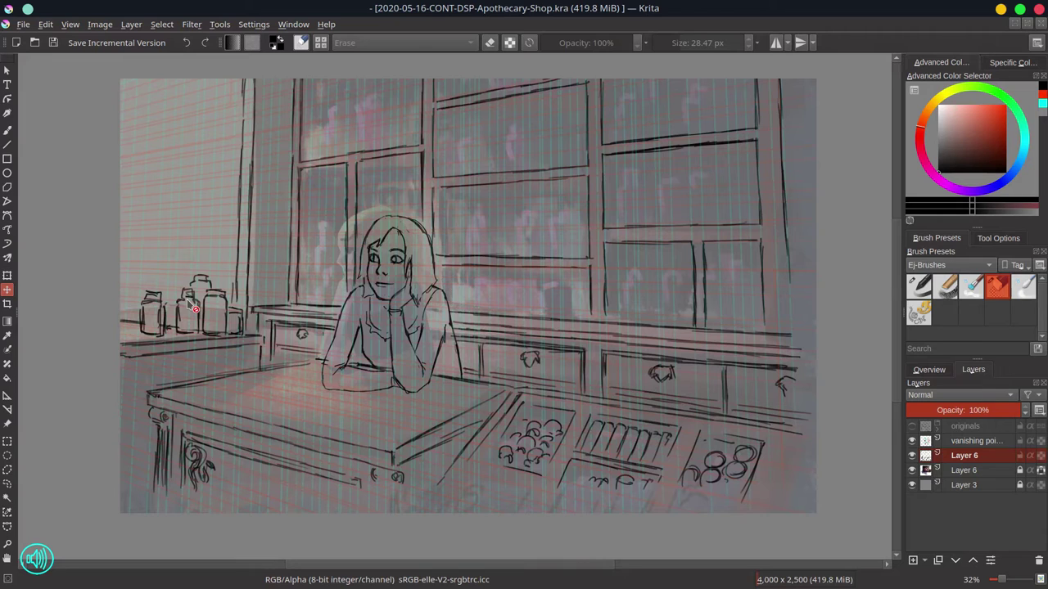
{"action": "key", "text": "e"}
{"action": "mouse_move", "coordinate": [778, 381]}
{"action": "left_mouse_down"}
{"action": "mouse_move", "coordinate": [799, 392]}
{"action": "mouse_move", "coordinate": [817, 356]}
{"action": "left_mouse_up"}
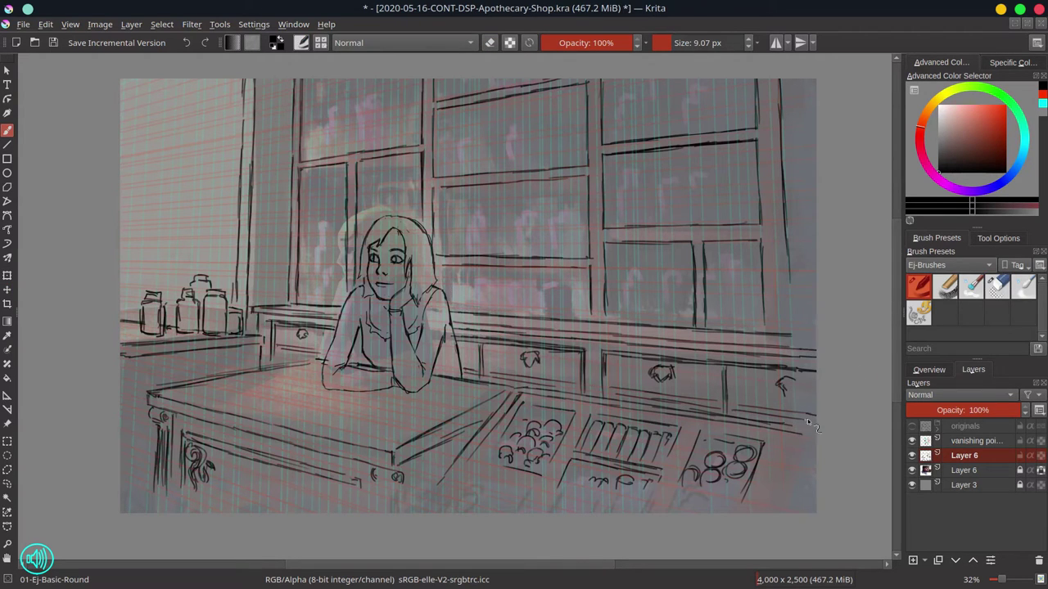
Extend the counter lines to the edge and sketch the lower fronts of the counter trays.
{"action": "left_click_drag", "start_coordinate": [786, 416], "coordinate": [816, 421]}
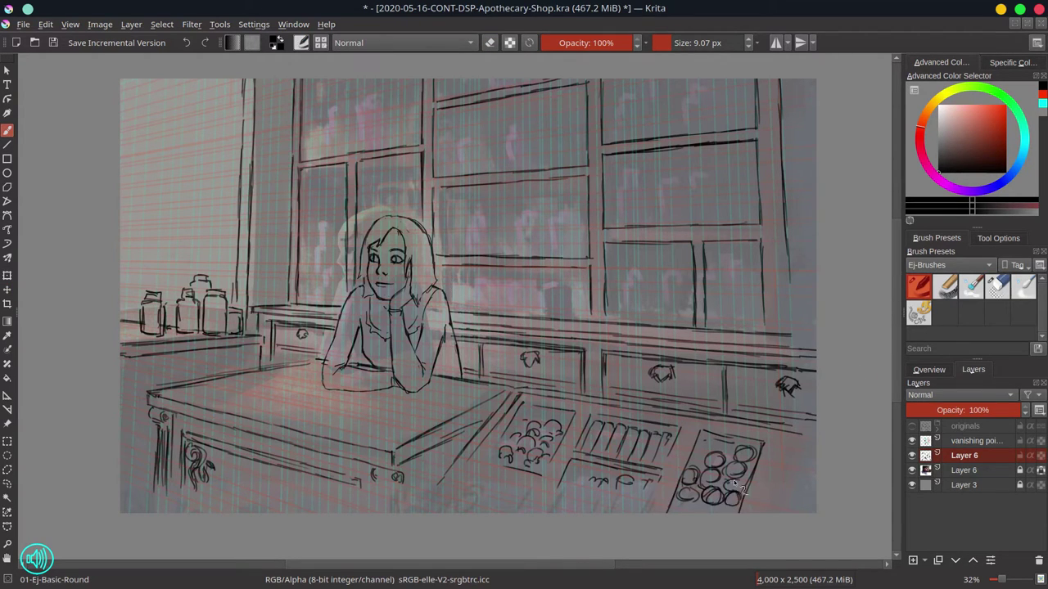
{"action": "left_click_drag", "start_coordinate": [697, 501], "coordinate": [673, 514]}
{"action": "mouse_move", "coordinate": [591, 475]}
{"action": "left_mouse_down"}
{"action": "mouse_move", "coordinate": [571, 514]}
{"action": "mouse_move", "coordinate": [545, 514]}
{"action": "left_mouse_up"}
{"action": "left_click_drag", "start_coordinate": [508, 460], "coordinate": [483, 469]}
{"action": "left_click_drag", "start_coordinate": [472, 472], "coordinate": [440, 512]}
{"action": "left_click_drag", "start_coordinate": [491, 476], "coordinate": [530, 489]}
{"action": "left_click_drag", "start_coordinate": [537, 488], "coordinate": [519, 513]}
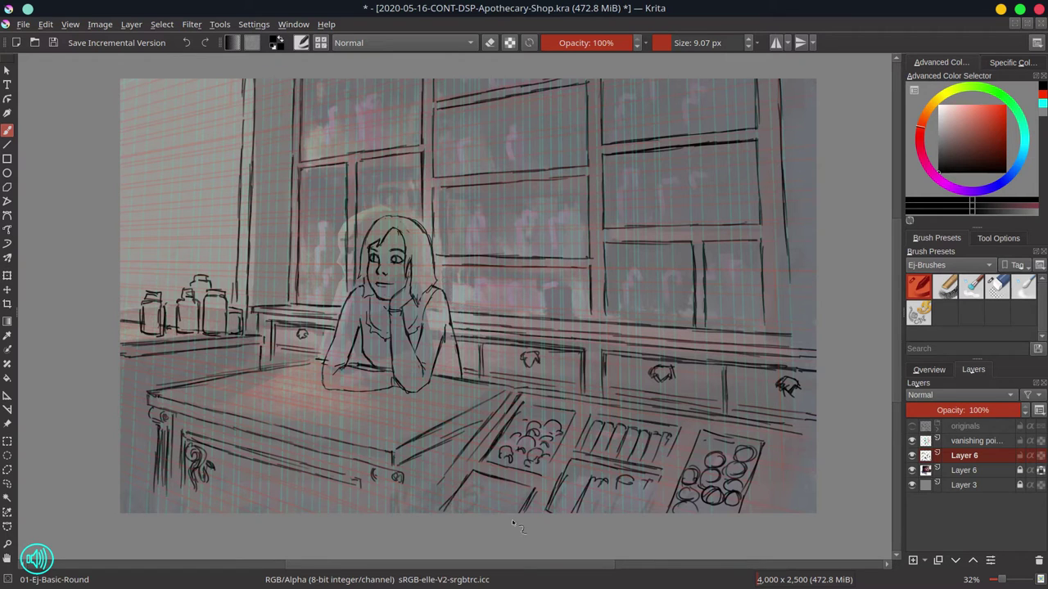
{"action": "left_click_drag", "start_coordinate": [446, 479], "coordinate": [419, 512]}
Replace the old cookies in the right tray with hatched items, and add cookie circles below.
{"action": "left_click_drag", "start_coordinate": [704, 501], "coordinate": [749, 449]}
{"action": "left_click_drag", "start_coordinate": [737, 501], "coordinate": [760, 448]}
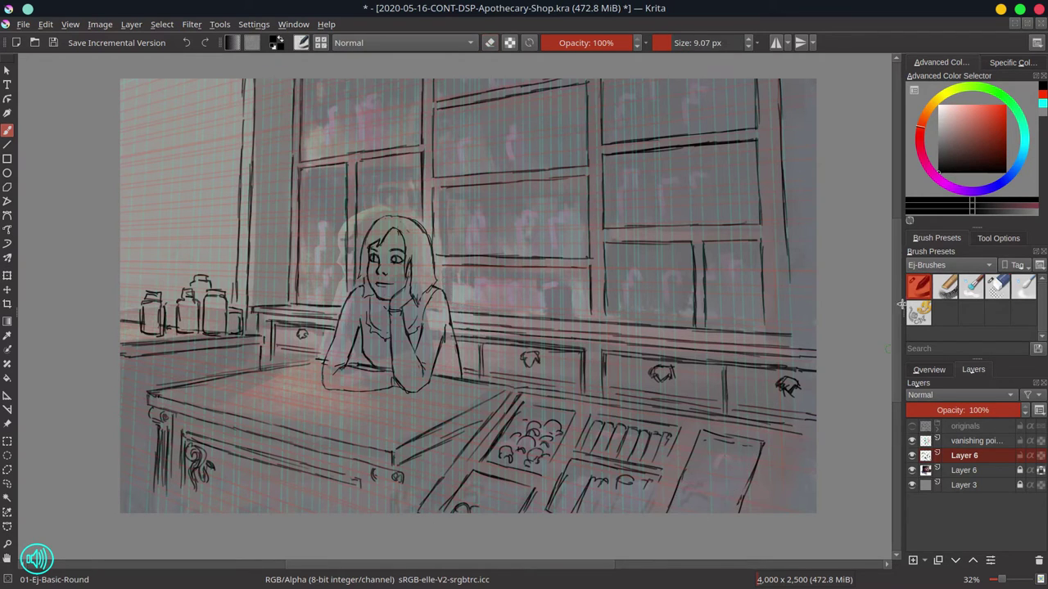
{"action": "left_click_drag", "start_coordinate": [679, 514], "coordinate": [704, 448]}
{"action": "left_click_drag", "start_coordinate": [691, 514], "coordinate": [710, 490]}
{"action": "mouse_move", "coordinate": [716, 514]}
{"action": "left_mouse_down"}
{"action": "mouse_move", "coordinate": [740, 452]}
{"action": "mouse_move", "coordinate": [750, 455]}
{"action": "left_mouse_up"}
{"action": "left_click_drag", "start_coordinate": [692, 514], "coordinate": [714, 483]}
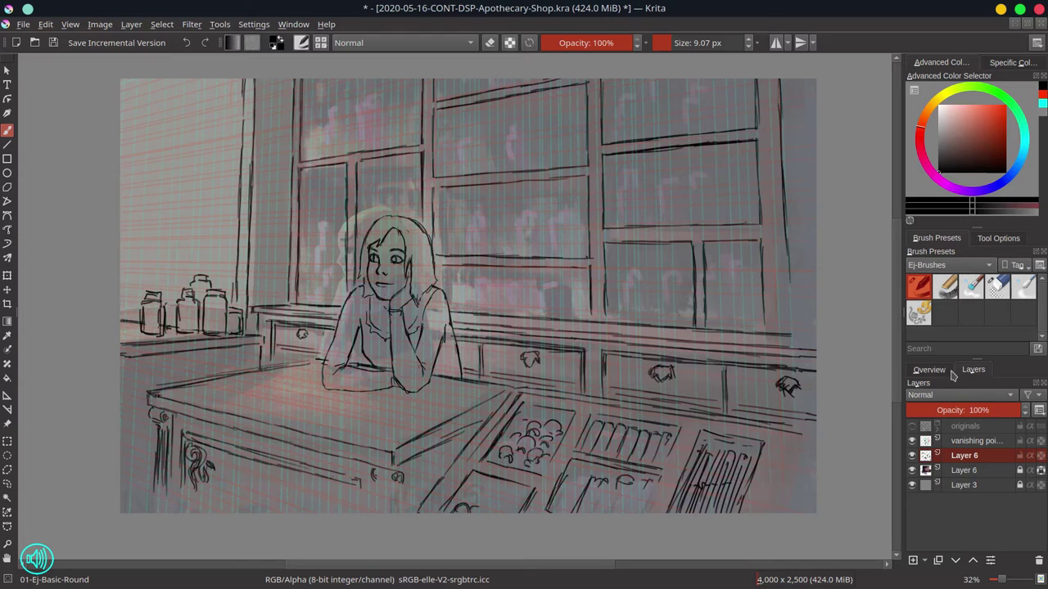
{"action": "left_click_drag", "start_coordinate": [558, 498], "coordinate": [575, 509]}
{"action": "left_click_drag", "start_coordinate": [591, 494], "coordinate": [565, 490]}
{"action": "left_click_drag", "start_coordinate": [550, 511], "coordinate": [567, 512]}
{"action": "mouse_move", "coordinate": [485, 514]}
{"action": "left_mouse_down"}
{"action": "mouse_move", "coordinate": [500, 491]}
{"action": "mouse_move", "coordinate": [483, 476]}
{"action": "left_mouse_up"}
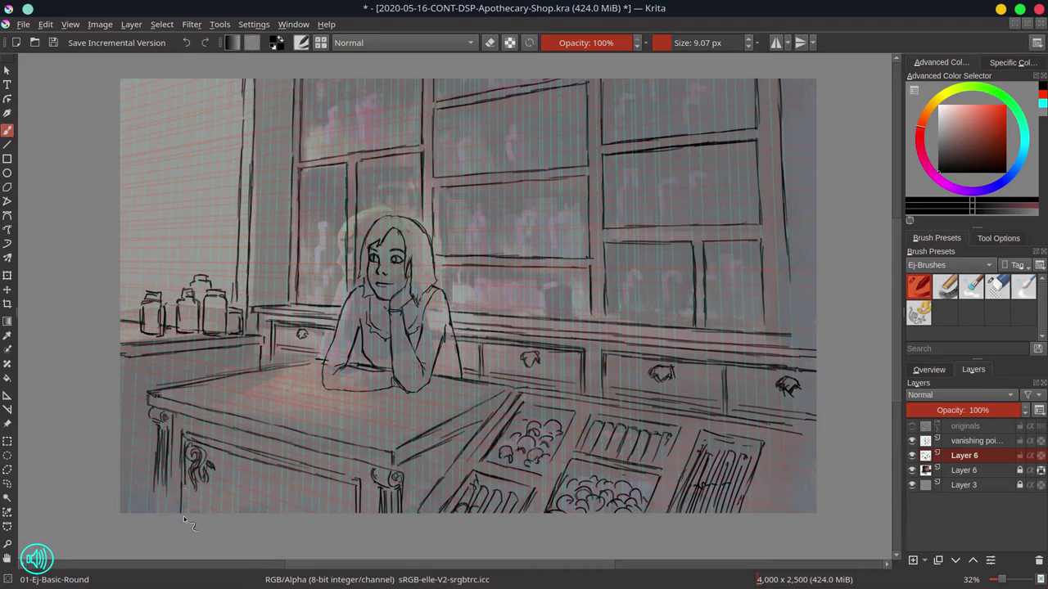
Draw the counter's left edge and carved leg scroll, and erase the stray top-right line.
{"action": "left_click_drag", "start_coordinate": [130, 360], "coordinate": [125, 512]}
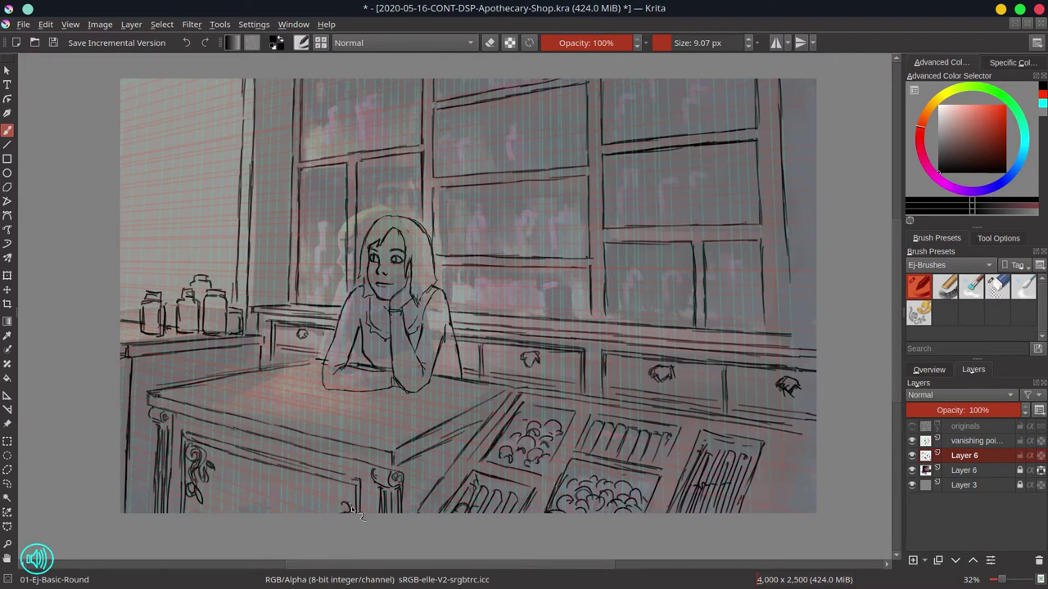
{"action": "left_click_drag", "start_coordinate": [352, 503], "coordinate": [345, 514]}
{"action": "left_click", "coordinate": [997, 286]}
{"action": "key", "text": "slash"}
{"action": "left_click_drag", "start_coordinate": [784, 82], "coordinate": [783, 331]}
{"action": "left_click", "coordinate": [997, 286]}
{"action": "key", "text": "slash"}
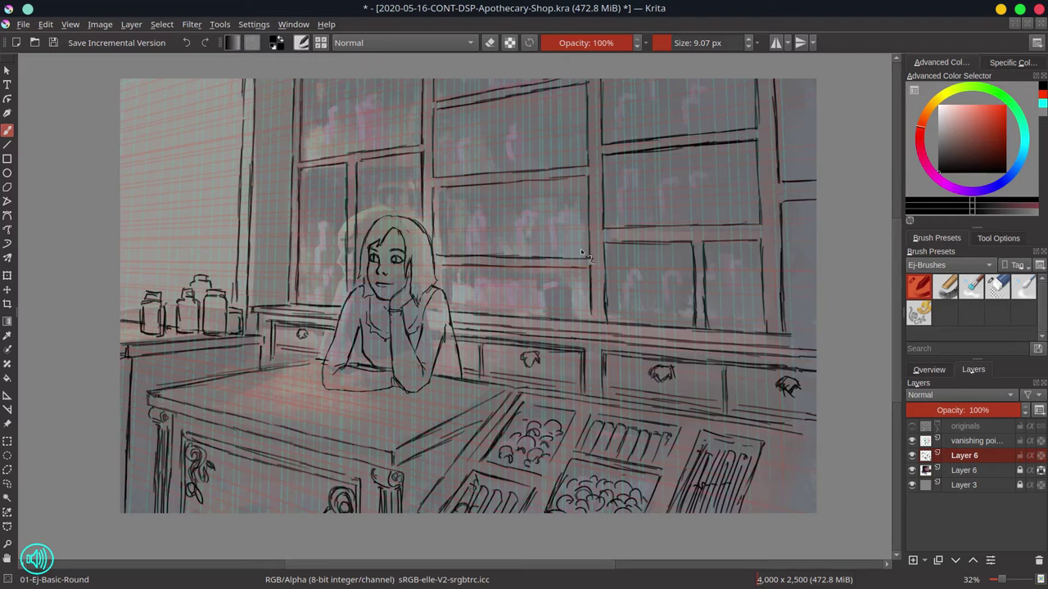
Save, mirror the canvas, and sketch a hatched box at the lower-left corner.
{"action": "left_click", "coordinate": [53, 42]}
{"action": "left_click", "coordinate": [928, 369]}
{"action": "left_click", "coordinate": [913, 563]}
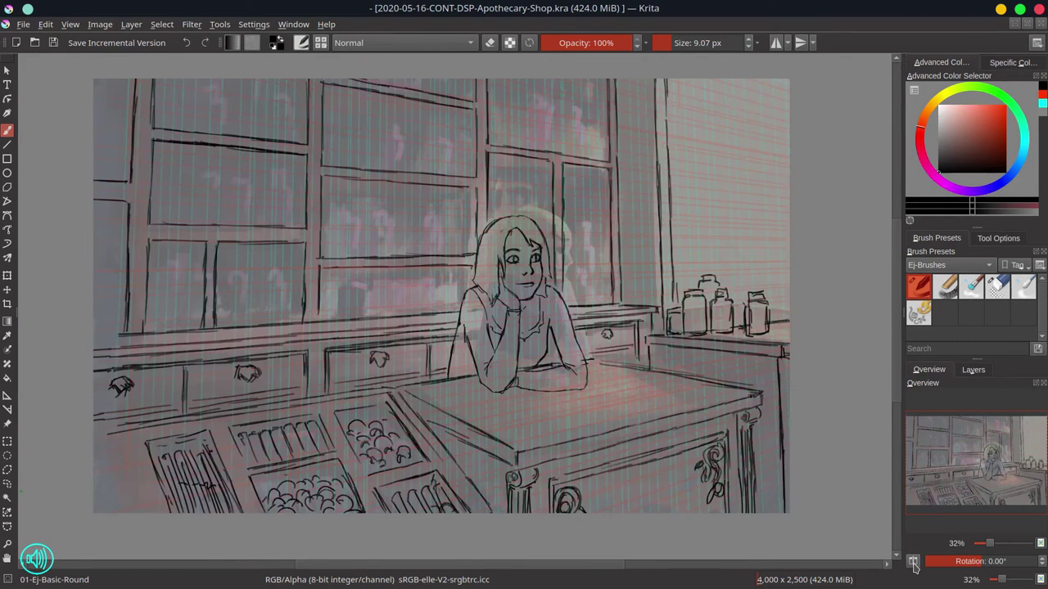
{"action": "left_click_drag", "start_coordinate": [110, 442], "coordinate": [132, 444]}
{"action": "mouse_move", "coordinate": [144, 506]}
{"action": "left_mouse_down"}
{"action": "mouse_move", "coordinate": [99, 512]}
{"action": "mouse_move", "coordinate": [131, 461]}
{"action": "left_mouse_up"}
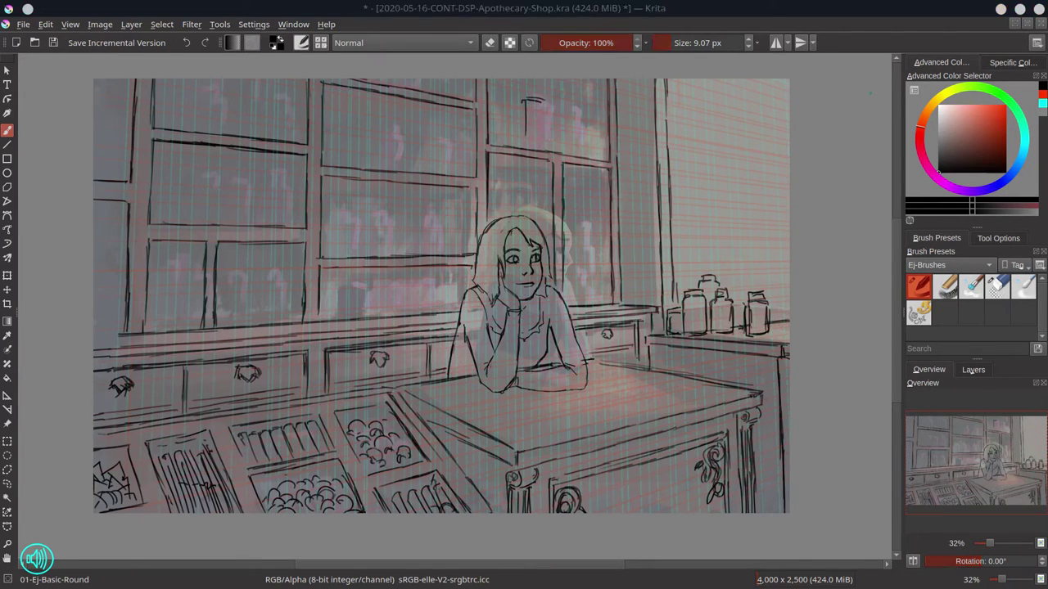
Save, outline jars on the upper shelf, and add a lidded jar by the window.
{"action": "left_click", "coordinate": [54, 42]}
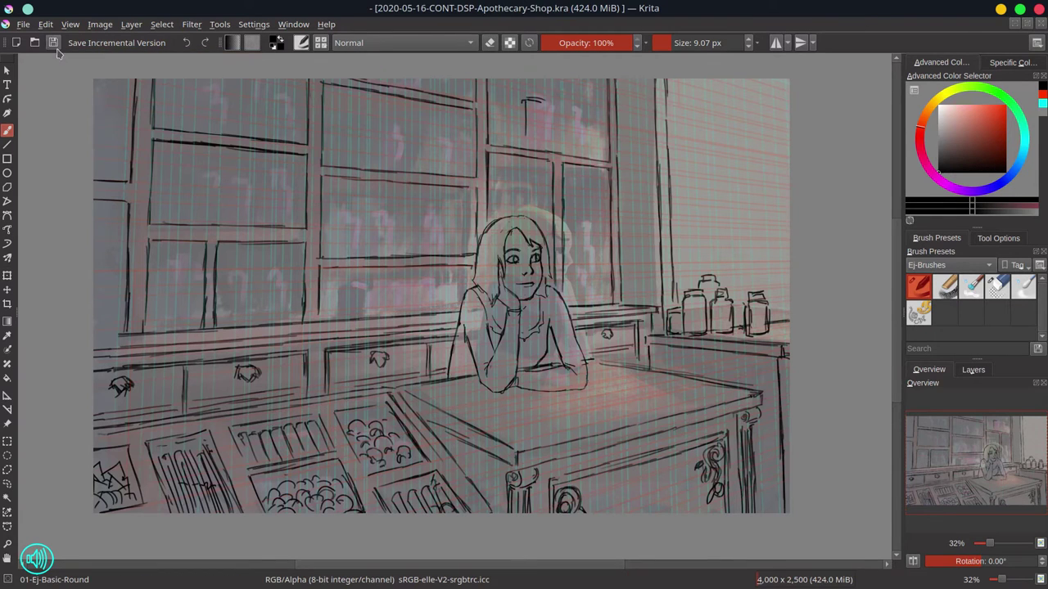
{"action": "left_click_drag", "start_coordinate": [542, 101], "coordinate": [533, 147]}
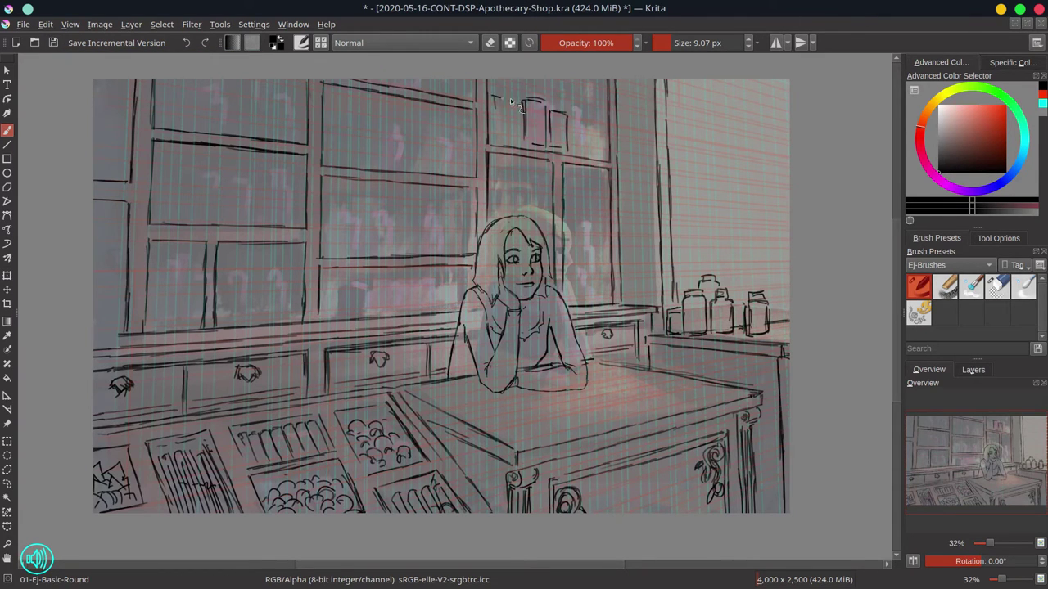
{"action": "mouse_move", "coordinate": [510, 98]}
{"action": "left_mouse_down"}
{"action": "mouse_move", "coordinate": [517, 149]}
{"action": "mouse_move", "coordinate": [571, 144]}
{"action": "mouse_move", "coordinate": [595, 164]}
{"action": "mouse_move", "coordinate": [606, 158]}
{"action": "left_mouse_up"}
{"action": "left_click_drag", "start_coordinate": [586, 282], "coordinate": [613, 293]}
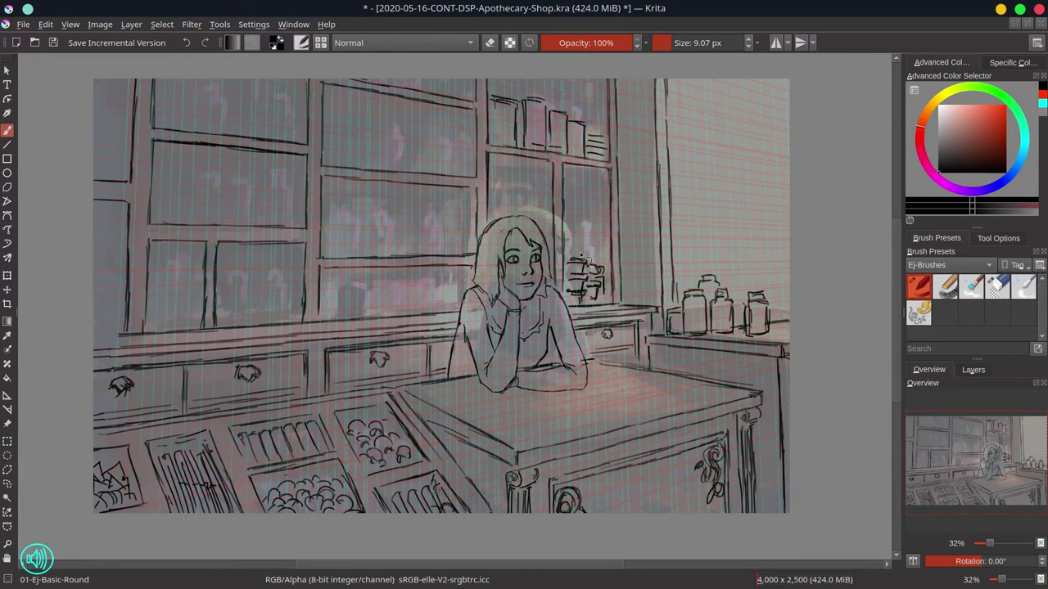
{"action": "mouse_move", "coordinate": [575, 246]}
{"action": "left_mouse_down"}
{"action": "mouse_move", "coordinate": [591, 242]}
{"action": "mouse_move", "coordinate": [603, 269]}
{"action": "left_mouse_up"}
{"action": "left_click_drag", "start_coordinate": [445, 117], "coordinate": [468, 113]}
{"action": "left_click_drag", "start_coordinate": [487, 110], "coordinate": [489, 121]}
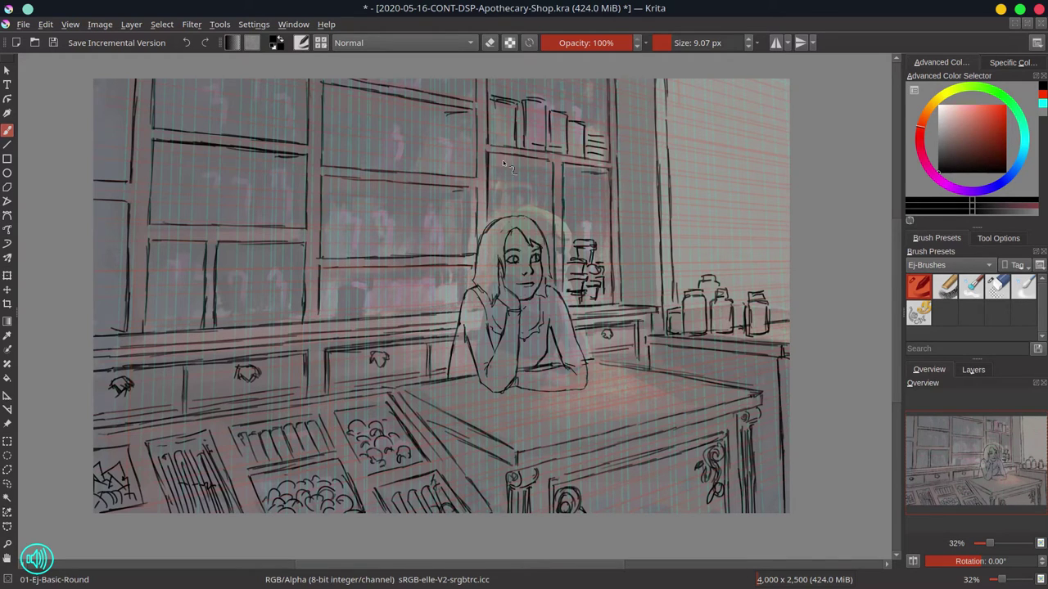
Draw cabinet verticals below the shelf and sketch a box and jars on the shelf.
{"action": "mouse_move", "coordinate": [528, 170]}
{"action": "left_mouse_down"}
{"action": "mouse_move", "coordinate": [524, 211]}
{"action": "mouse_move", "coordinate": [508, 205]}
{"action": "left_mouse_up"}
{"action": "left_click_drag", "start_coordinate": [496, 162], "coordinate": [493, 217]}
{"action": "mouse_move", "coordinate": [401, 293]}
{"action": "left_mouse_down"}
{"action": "mouse_move", "coordinate": [365, 316]}
{"action": "mouse_move", "coordinate": [382, 321]}
{"action": "left_mouse_up"}
{"action": "mouse_move", "coordinate": [331, 295]}
{"action": "left_mouse_down"}
{"action": "mouse_move", "coordinate": [350, 288]}
{"action": "mouse_move", "coordinate": [353, 319]}
{"action": "left_mouse_up"}
{"action": "mouse_move", "coordinate": [349, 277]}
{"action": "left_mouse_down"}
{"action": "mouse_move", "coordinate": [329, 295]}
{"action": "mouse_move", "coordinate": [344, 282]}
{"action": "left_mouse_up"}
{"action": "mouse_move", "coordinate": [352, 283]}
{"action": "left_mouse_down"}
{"action": "mouse_move", "coordinate": [393, 285]}
{"action": "mouse_move", "coordinate": [390, 297]}
{"action": "left_mouse_up"}
{"action": "left_click_drag", "start_coordinate": [398, 278], "coordinate": [429, 280]}
{"action": "mouse_move", "coordinate": [398, 314]}
{"action": "left_mouse_down"}
{"action": "mouse_move", "coordinate": [304, 321]}
{"action": "mouse_move", "coordinate": [434, 305]}
{"action": "left_mouse_up"}
Erase part of the shelf line and draw leaf and label patterns on the side-counter jars.
{"action": "key", "text": "slash"}
{"action": "mouse_move", "coordinate": [211, 331]}
{"action": "left_mouse_down"}
{"action": "mouse_move", "coordinate": [191, 332]}
{"action": "mouse_move", "coordinate": [369, 326]}
{"action": "left_mouse_up"}
{"action": "key", "text": "slash"}
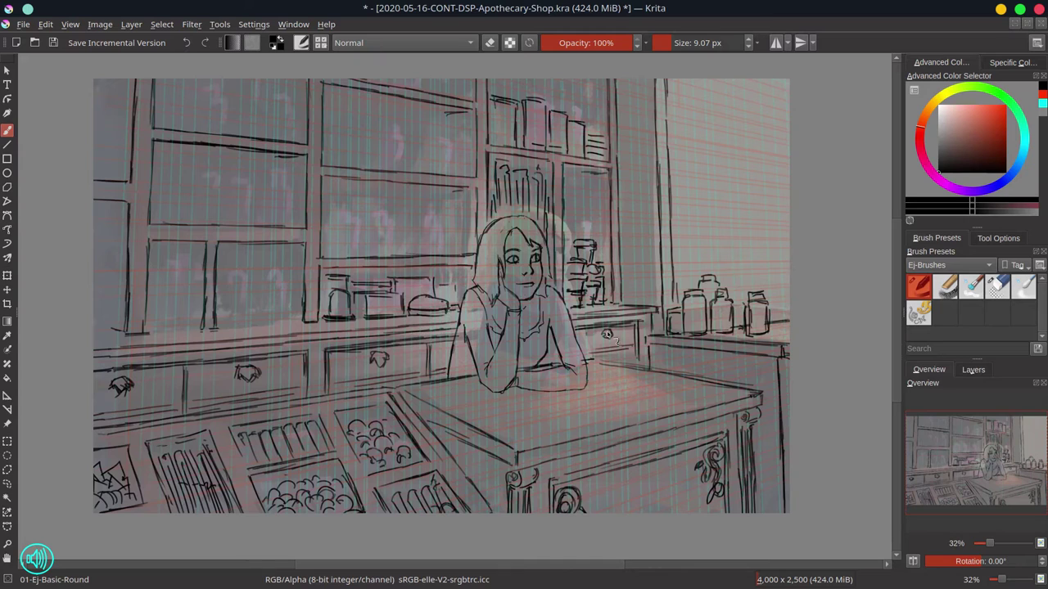
{"action": "left_click_drag", "start_coordinate": [694, 313], "coordinate": [700, 331]}
{"action": "left_click_drag", "start_coordinate": [718, 311], "coordinate": [725, 336]}
{"action": "left_click_drag", "start_coordinate": [675, 326], "coordinate": [727, 337]}
{"action": "left_click_drag", "start_coordinate": [755, 312], "coordinate": [766, 328]}
Sketch three new jars on the empty upper shelf with a lid and hatched labels.
{"action": "left_click_drag", "start_coordinate": [355, 209], "coordinate": [352, 250]}
{"action": "left_click_drag", "start_coordinate": [331, 198], "coordinate": [352, 203]}
{"action": "left_click_drag", "start_coordinate": [331, 254], "coordinate": [352, 256]}
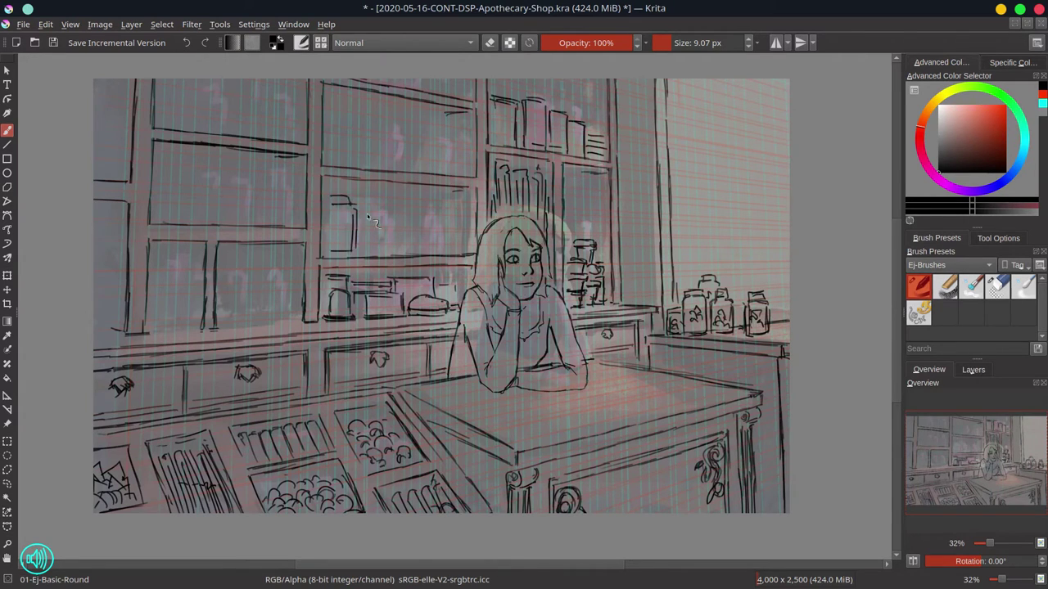
{"action": "mouse_move", "coordinate": [367, 211]}
{"action": "left_mouse_down"}
{"action": "mouse_move", "coordinate": [392, 251]}
{"action": "mouse_move", "coordinate": [375, 257]}
{"action": "left_mouse_up"}
{"action": "mouse_move", "coordinate": [364, 206]}
{"action": "left_mouse_down"}
{"action": "mouse_move", "coordinate": [386, 207]}
{"action": "mouse_move", "coordinate": [434, 256]}
{"action": "left_mouse_up"}
{"action": "mouse_move", "coordinate": [465, 209]}
{"action": "left_mouse_down"}
{"action": "mouse_move", "coordinate": [439, 208]}
{"action": "mouse_move", "coordinate": [442, 254]}
{"action": "left_mouse_up"}
{"action": "left_click_drag", "start_coordinate": [409, 220], "coordinate": [422, 248]}
{"action": "mouse_move", "coordinate": [374, 221]}
{"action": "left_mouse_down"}
{"action": "mouse_move", "coordinate": [384, 261]}
{"action": "mouse_move", "coordinate": [346, 257]}
{"action": "left_mouse_up"}
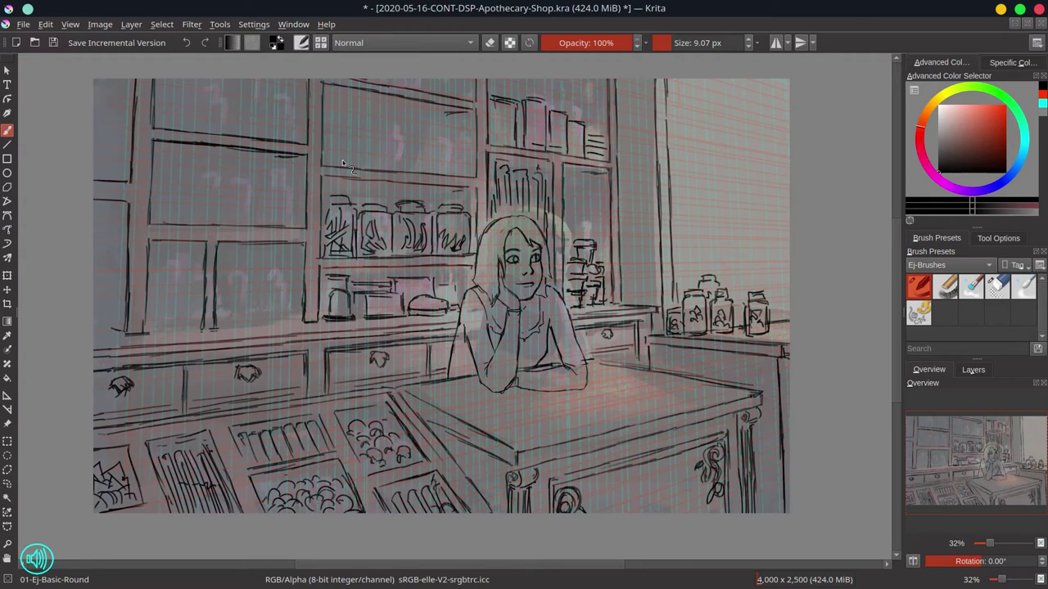
Save an incremental version, then sketch books, stacked boxes, bottles and a small plant on the left shelves.
{"action": "left_click", "coordinate": [59, 46]}
{"action": "mouse_move", "coordinate": [336, 145]}
{"action": "left_mouse_down"}
{"action": "mouse_move", "coordinate": [354, 166]}
{"action": "mouse_move", "coordinate": [414, 167]}
{"action": "mouse_move", "coordinate": [417, 156]}
{"action": "mouse_move", "coordinate": [448, 169]}
{"action": "mouse_move", "coordinate": [470, 118]}
{"action": "mouse_move", "coordinate": [450, 115]}
{"action": "mouse_move", "coordinate": [454, 86]}
{"action": "mouse_move", "coordinate": [466, 99]}
{"action": "left_mouse_up"}
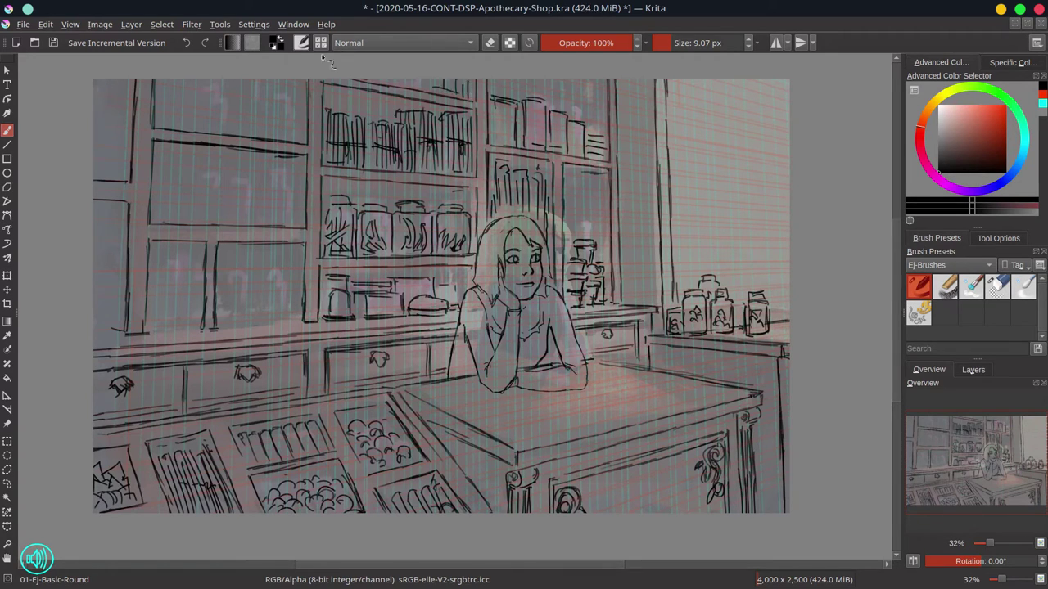
{"action": "mouse_move", "coordinate": [281, 297]}
{"action": "left_mouse_down"}
{"action": "mouse_move", "coordinate": [278, 324]}
{"action": "mouse_move", "coordinate": [245, 282]}
{"action": "left_mouse_up"}
{"action": "mouse_move", "coordinate": [182, 286]}
{"action": "left_mouse_down"}
{"action": "mouse_move", "coordinate": [154, 282]}
{"action": "mouse_move", "coordinate": [197, 324]}
{"action": "mouse_move", "coordinate": [154, 260]}
{"action": "left_mouse_up"}
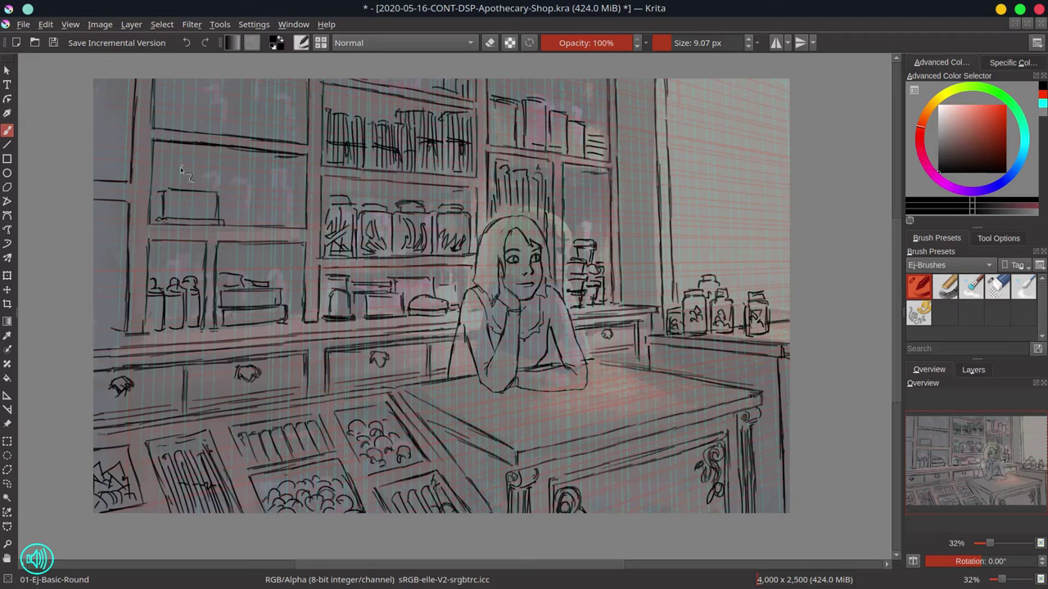
{"action": "left_click_drag", "start_coordinate": [180, 170], "coordinate": [172, 185]}
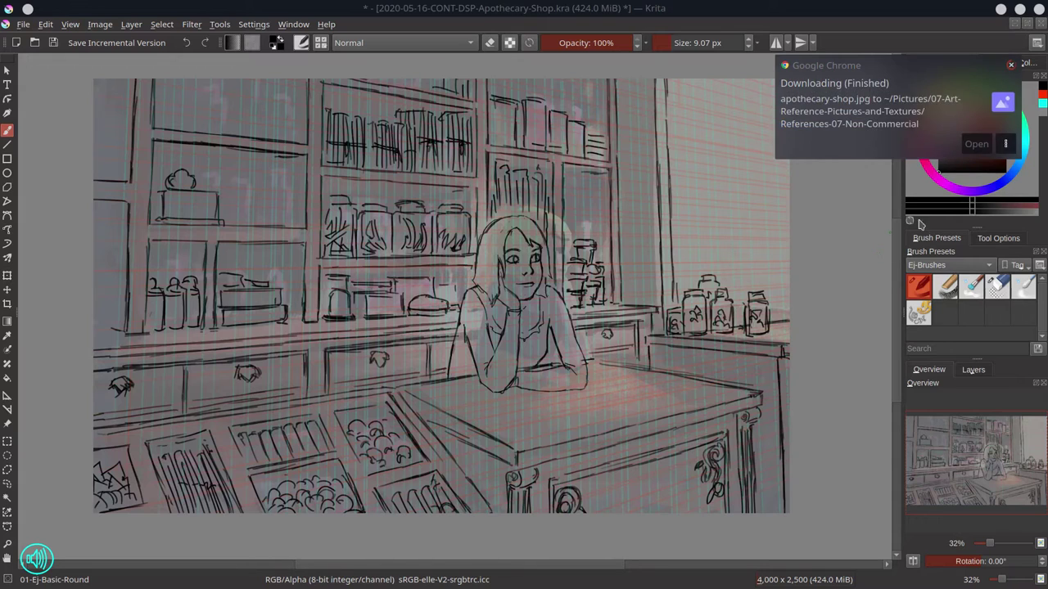
Dismiss the download popup, sketch a teapot and a top-shelf box, and draw the cabinet's left edge.
{"action": "left_click", "coordinate": [54, 43]}
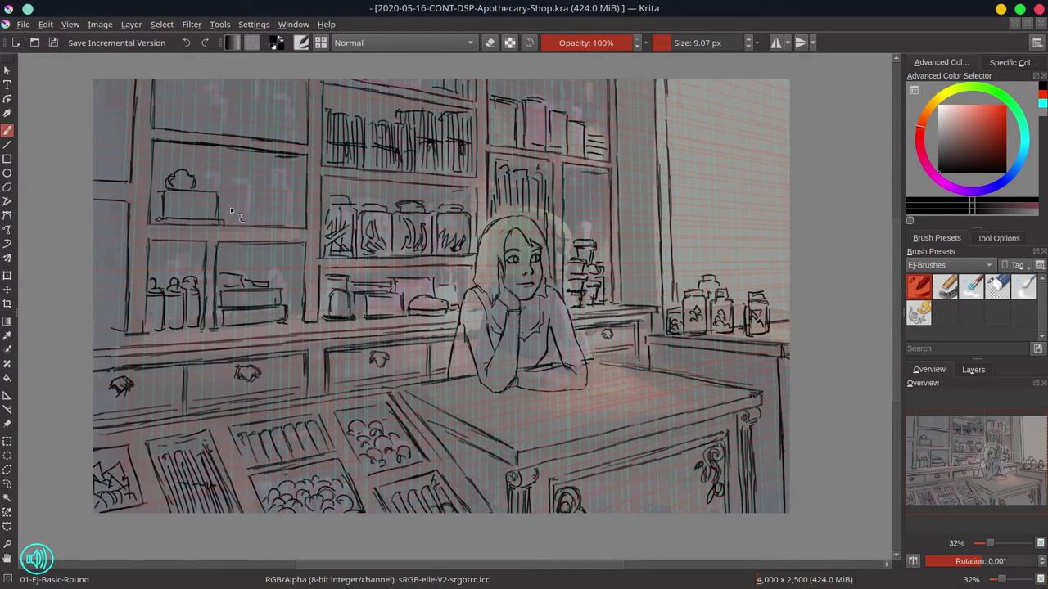
{"action": "mouse_move", "coordinate": [231, 212]}
{"action": "left_mouse_down"}
{"action": "mouse_move", "coordinate": [270, 226]}
{"action": "mouse_move", "coordinate": [279, 196]}
{"action": "mouse_move", "coordinate": [275, 217]}
{"action": "left_mouse_up"}
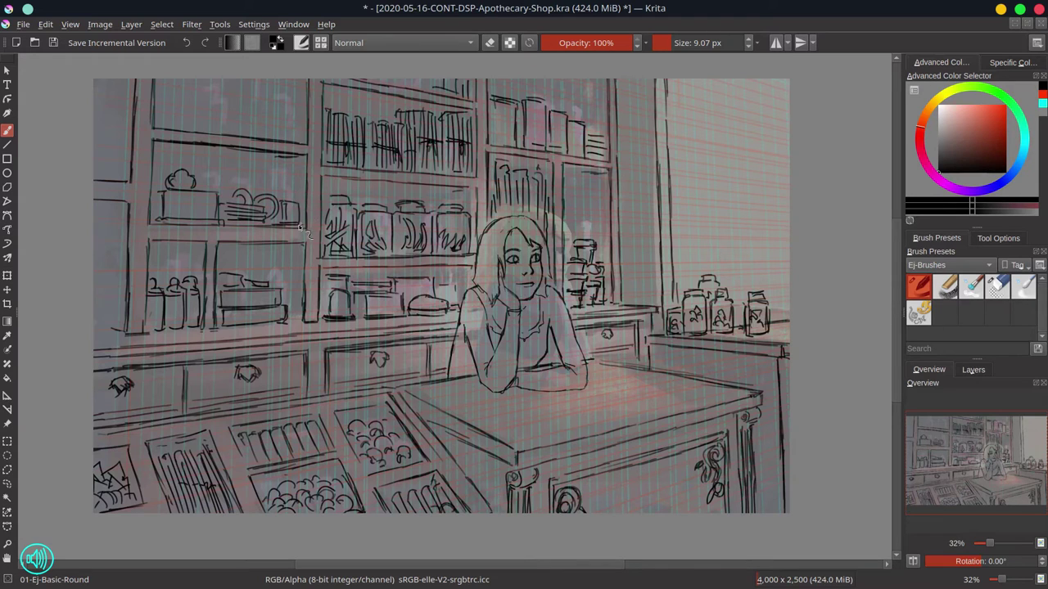
{"action": "mouse_move", "coordinate": [172, 99]}
{"action": "left_mouse_down"}
{"action": "mouse_move", "coordinate": [246, 106]}
{"action": "mouse_move", "coordinate": [275, 127]}
{"action": "left_mouse_up"}
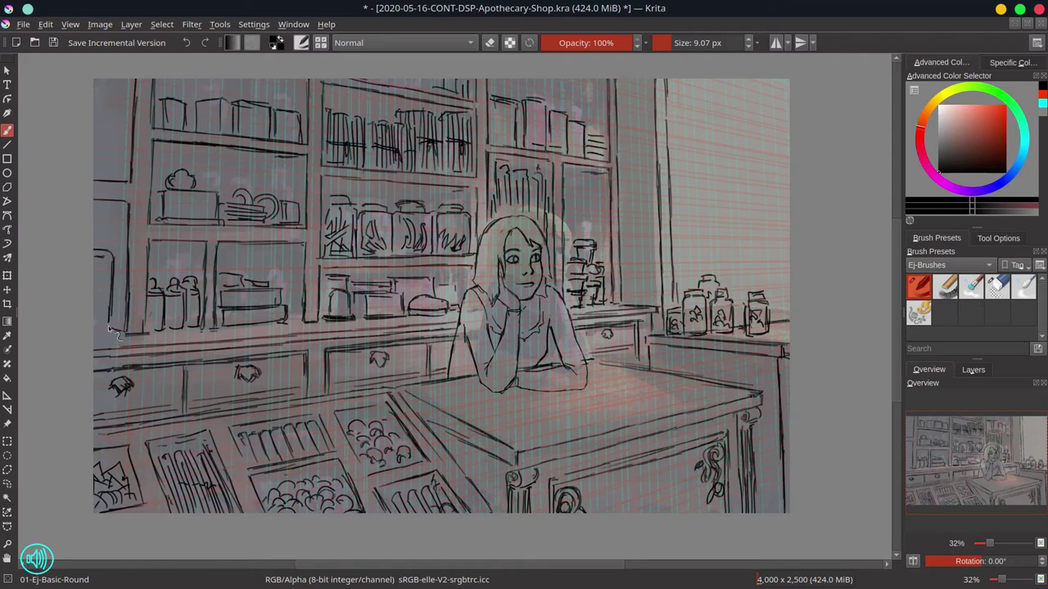
{"action": "mouse_move", "coordinate": [119, 90]}
{"action": "left_mouse_down"}
{"action": "mouse_move", "coordinate": [115, 176]}
{"action": "mouse_move", "coordinate": [96, 80]}
{"action": "left_mouse_up"}
Hide the second Layer 6 and the vanishing-point layer, fill Layer 3 with dark red, and save.
{"action": "left_click", "coordinate": [973, 369]}
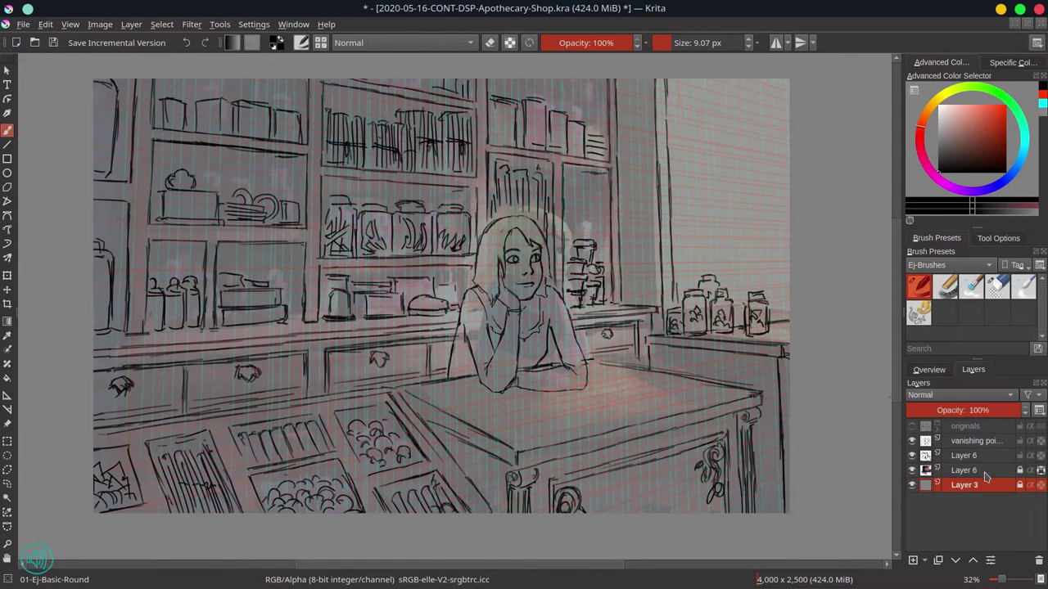
{"action": "left_click", "coordinate": [963, 470]}
{"action": "left_click", "coordinate": [912, 470]}
{"action": "left_click", "coordinate": [963, 485]}
{"action": "left_click", "coordinate": [911, 440]}
{"action": "key", "text": "minus"}
{"action": "key", "text": "minus"}
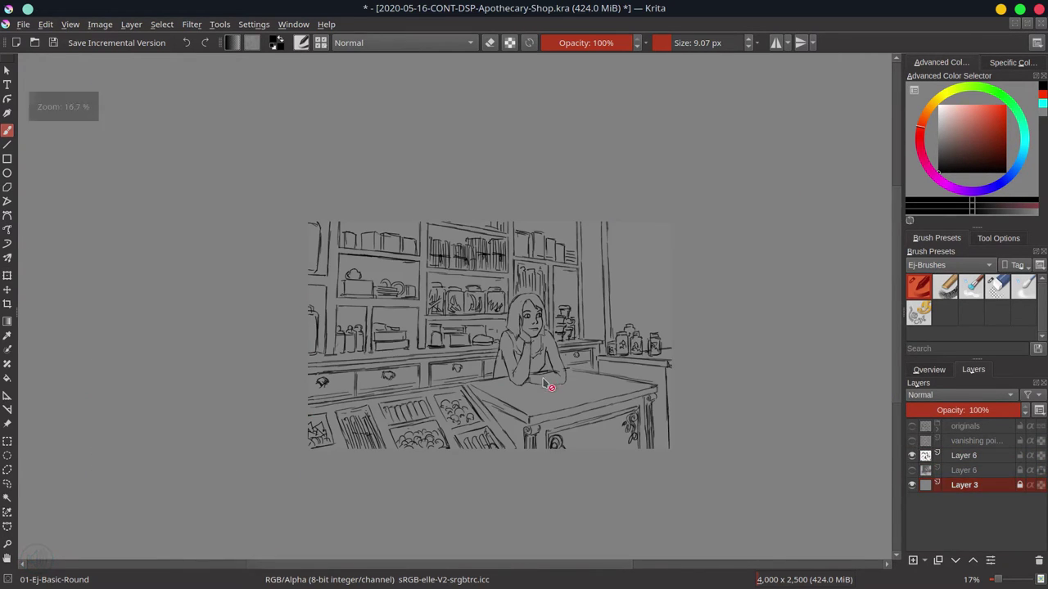
{"action": "left_click", "coordinate": [982, 150]}
{"action": "left_click", "coordinate": [6, 379]}
{"action": "key", "text": "shift+BackSpace"}
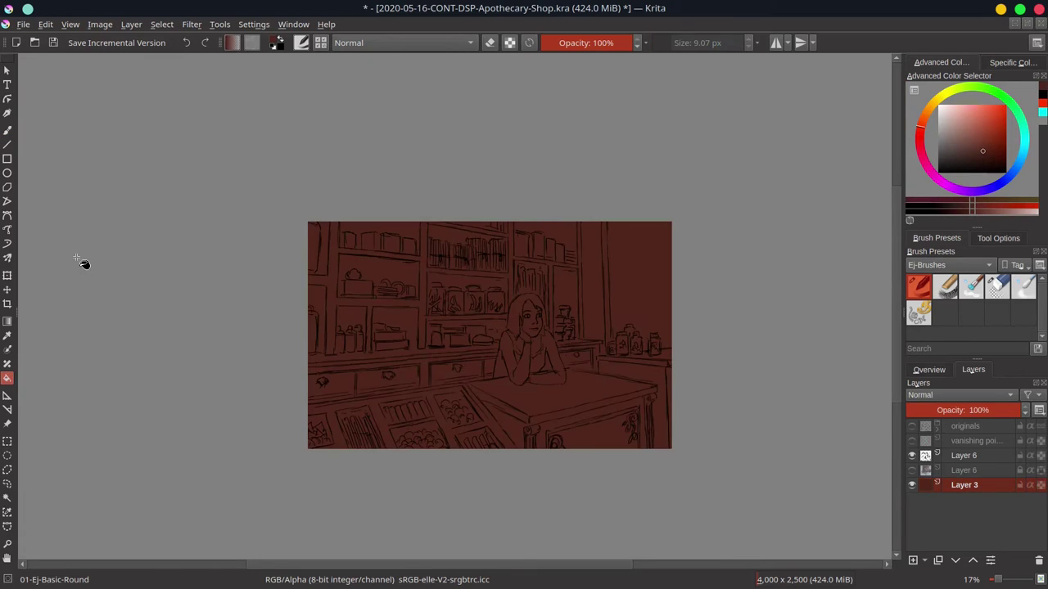
{"action": "left_click", "coordinate": [54, 45]}
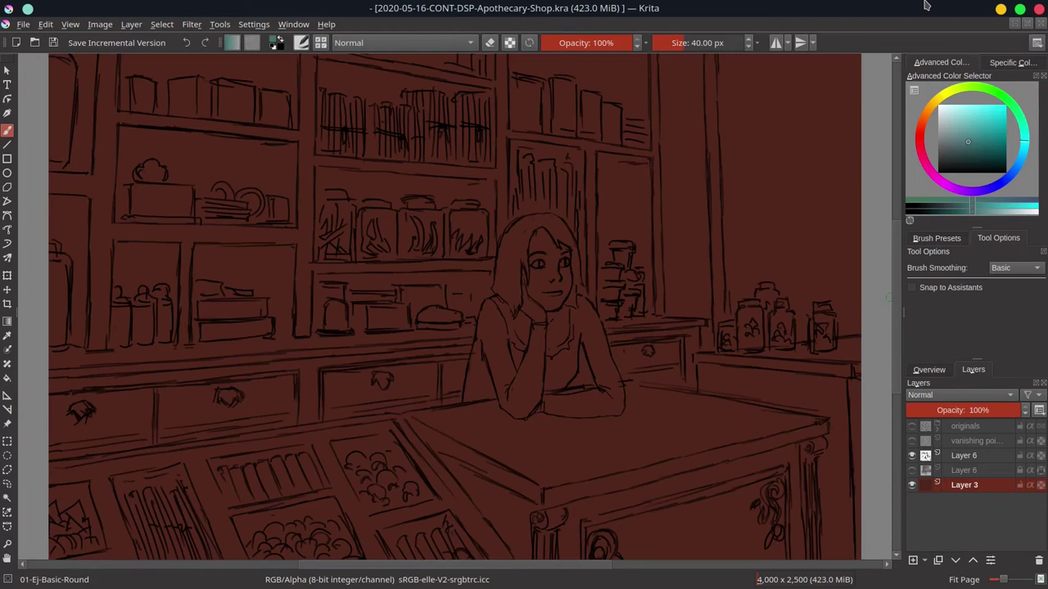
Select the upper Layer 6 in the originals group and set up the circular eraser preset.
{"action": "left_click", "coordinate": [937, 427]}
{"action": "left_click", "coordinate": [964, 485]}
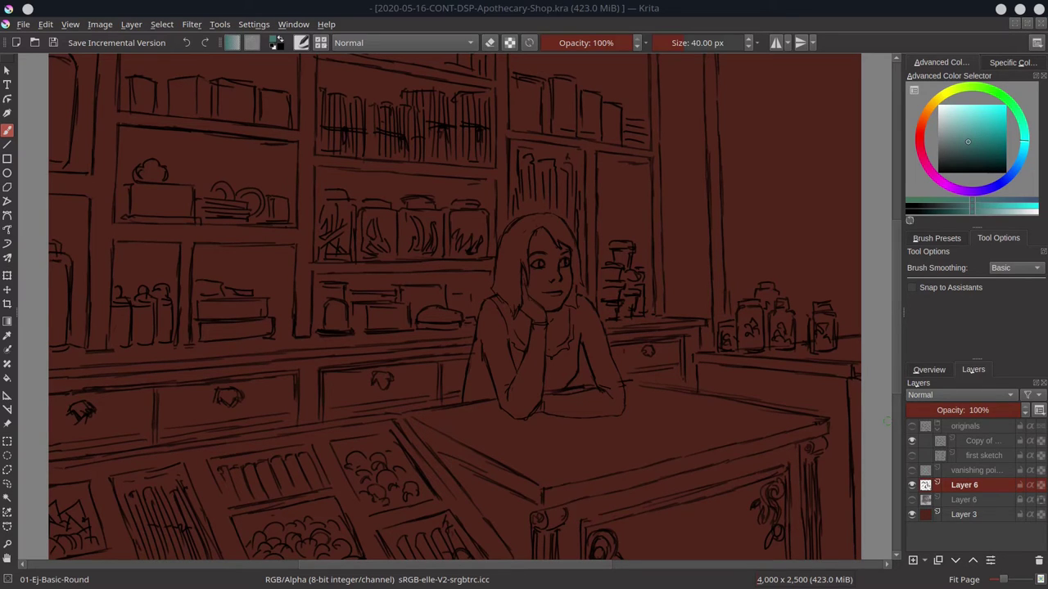
{"action": "left_click", "coordinate": [868, 106], "text": "ctrl"}
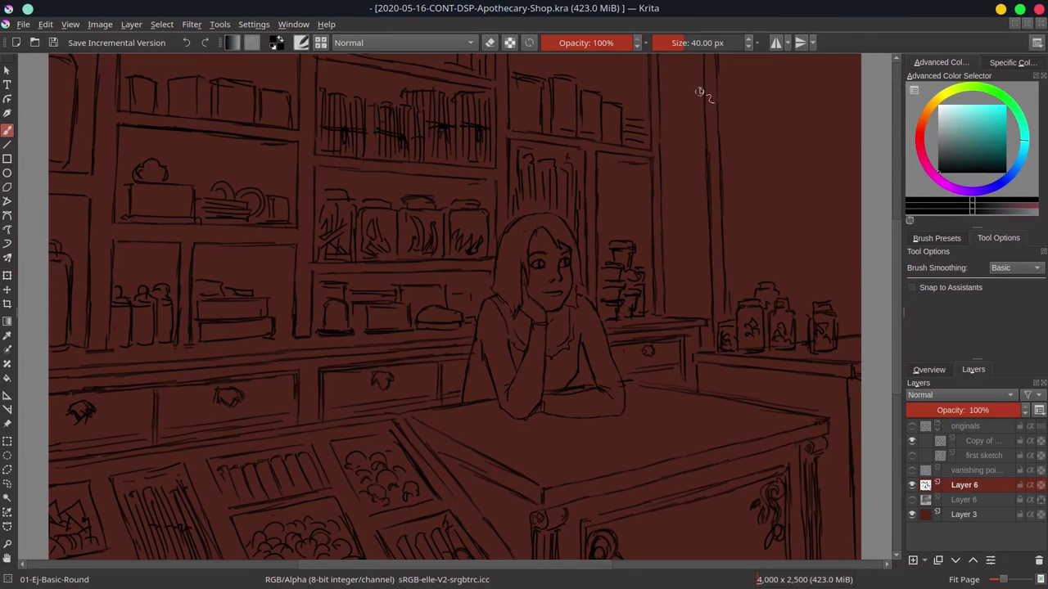
{"action": "left_click", "coordinate": [936, 237]}
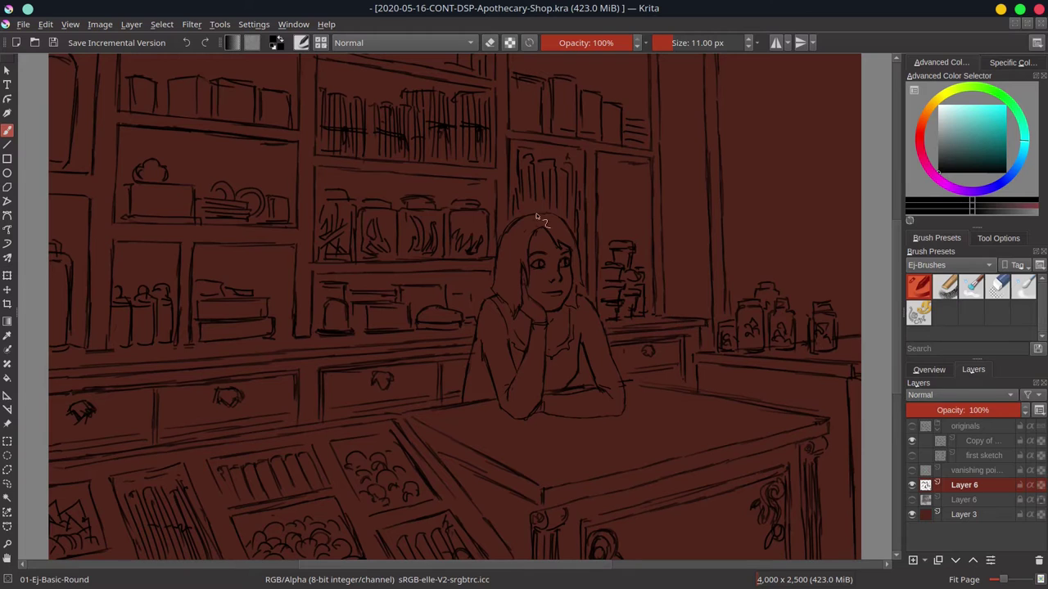
{"action": "left_click", "coordinate": [928, 369]}
{"action": "key", "text": "e"}
{"action": "scroll", "coordinate": [568, 480], "scroll_direction": "down", "scroll_amount": 2}
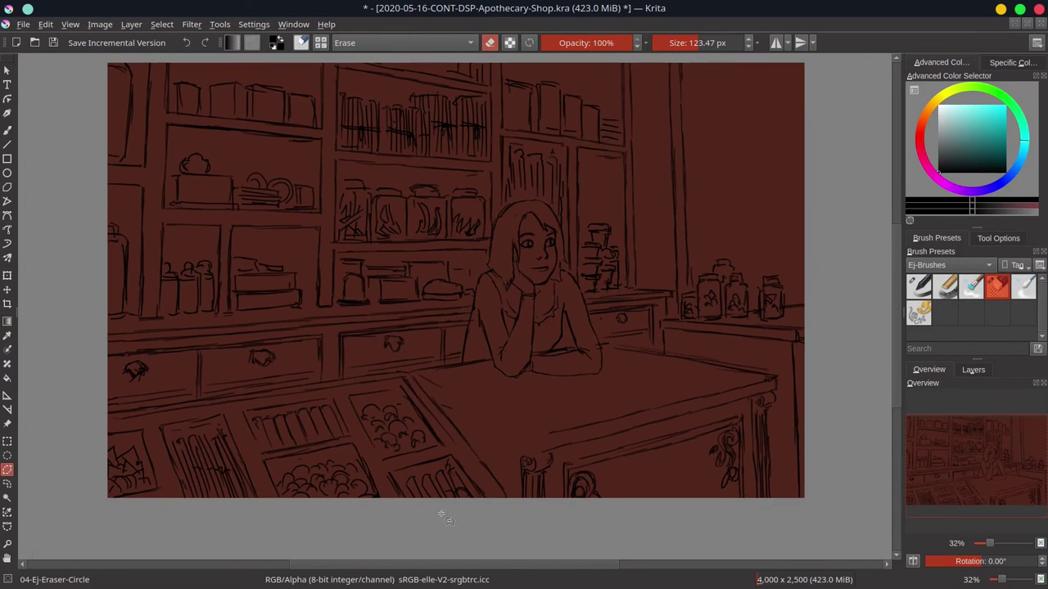
Cut the carved table leg out of the line layer into a new pasted layer, then deselect.
{"action": "mouse_move", "coordinate": [519, 456]}
{"action": "left_mouse_down"}
{"action": "mouse_move", "coordinate": [603, 451]}
{"action": "mouse_move", "coordinate": [512, 470]}
{"action": "left_mouse_up"}
{"action": "left_click", "coordinate": [45, 23]}
{"action": "left_click", "coordinate": [70, 155]}
{"action": "left_click", "coordinate": [974, 369]}
{"action": "left_click", "coordinate": [161, 23]}
{"action": "left_click", "coordinate": [176, 77]}
{"action": "key", "text": "b"}
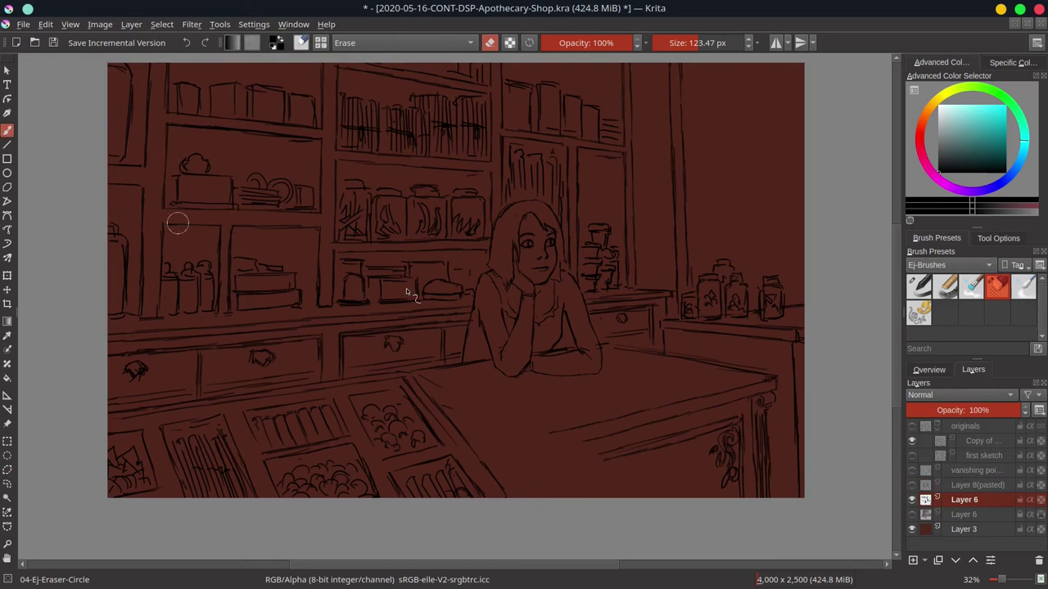
{"action": "key", "text": "e"}
Set desktop notifications to Do Not Disturb for 4 hours.
{"action": "mouse_move", "coordinate": [686, 21]}
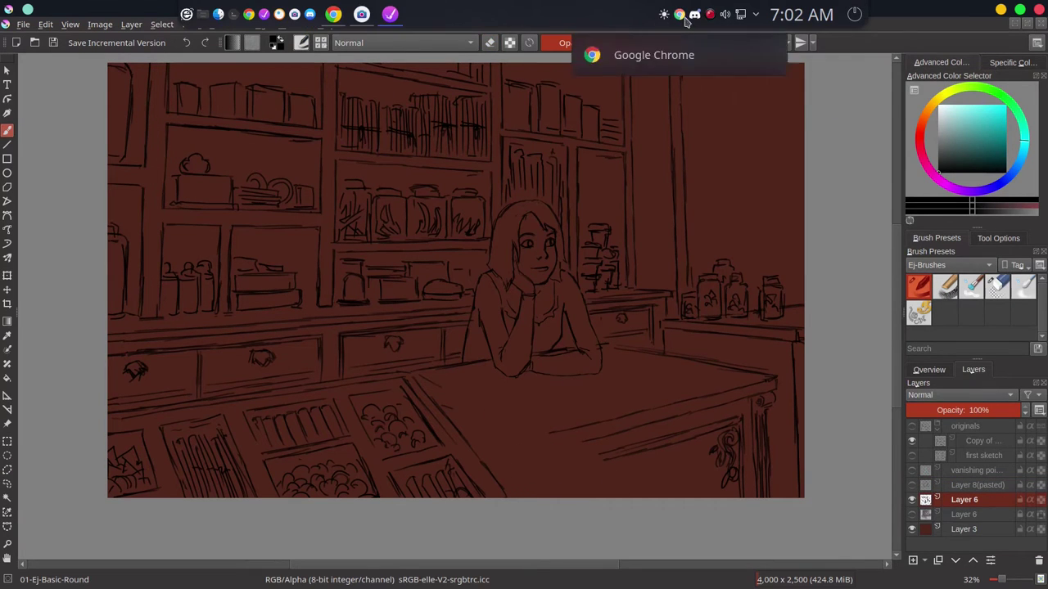
{"action": "left_click", "coordinate": [755, 14]}
{"action": "right_click", "coordinate": [612, 69]}
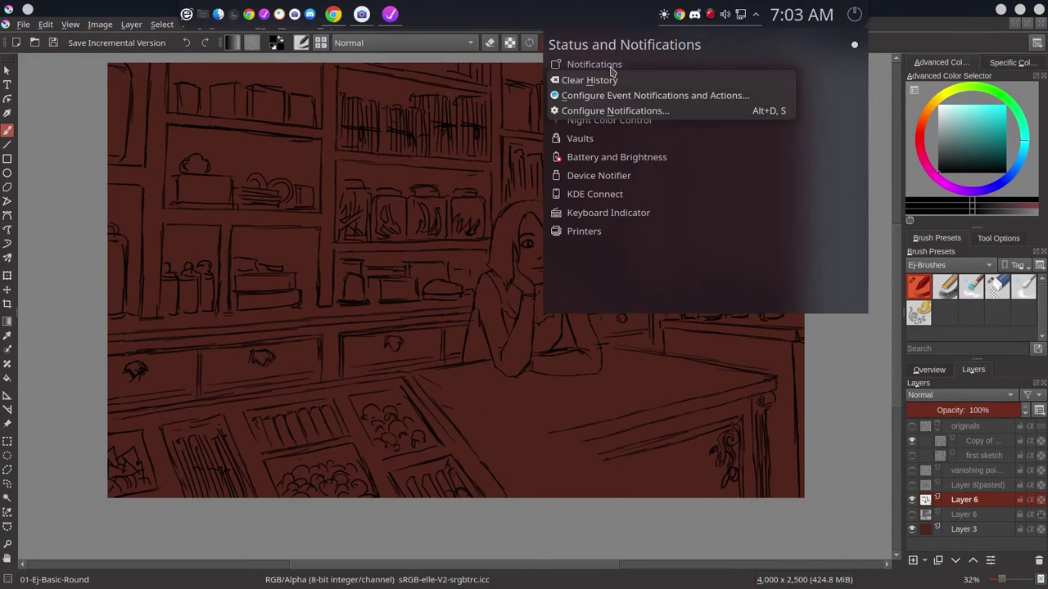
{"action": "left_click", "coordinate": [608, 113]}
{"action": "key", "text": "Escape"}
{"action": "left_click", "coordinate": [586, 69]}
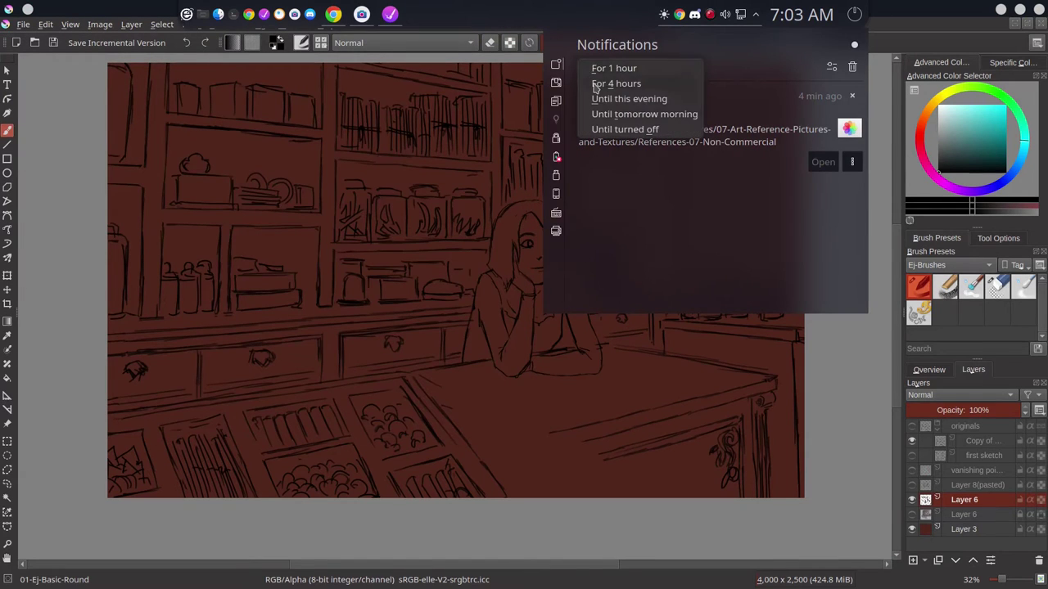
{"action": "left_click", "coordinate": [616, 84]}
{"action": "left_click", "coordinate": [488, 378]}
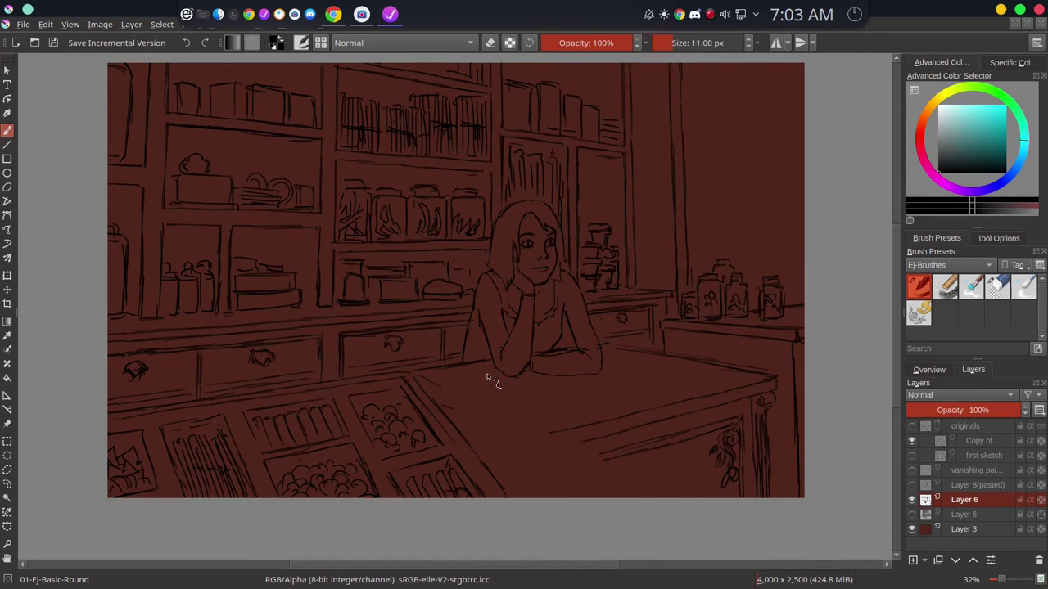
Draw the counter's long front edge and erase its overshooting end.
{"action": "left_click_drag", "start_coordinate": [455, 394], "coordinate": [589, 402]}
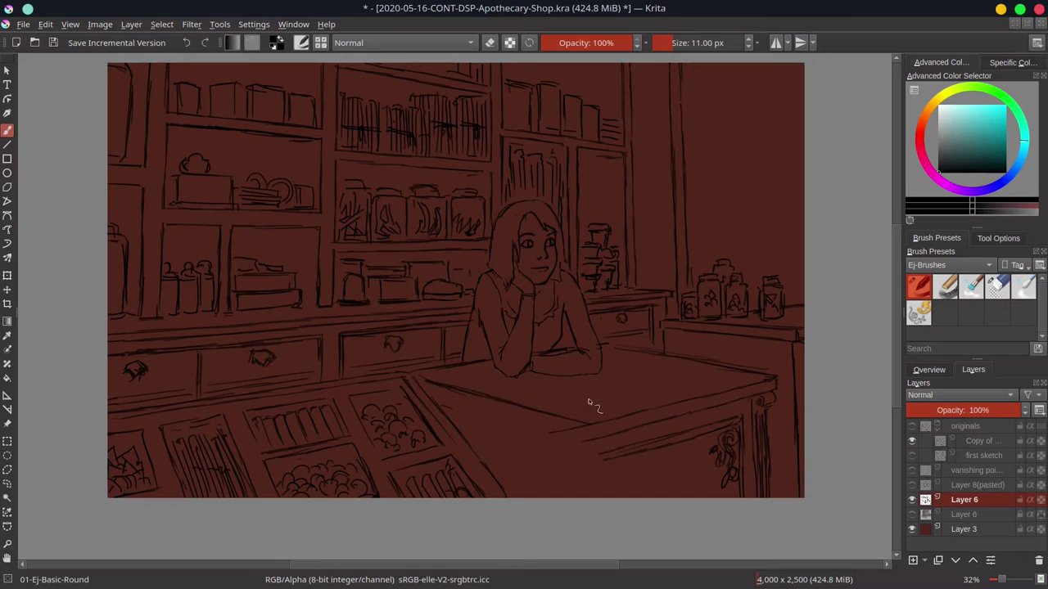
{"action": "left_click", "coordinate": [996, 299]}
{"action": "mouse_move", "coordinate": [467, 381]}
{"action": "left_mouse_down"}
{"action": "mouse_move", "coordinate": [442, 385]}
{"action": "mouse_move", "coordinate": [507, 434]}
{"action": "mouse_move", "coordinate": [448, 391]}
{"action": "mouse_move", "coordinate": [563, 413]}
{"action": "mouse_move", "coordinate": [463, 394]}
{"action": "mouse_move", "coordinate": [460, 403]}
{"action": "mouse_move", "coordinate": [471, 397]}
{"action": "mouse_move", "coordinate": [428, 391]}
{"action": "left_mouse_up"}
{"action": "key", "text": "/"}
{"action": "key", "text": "/"}
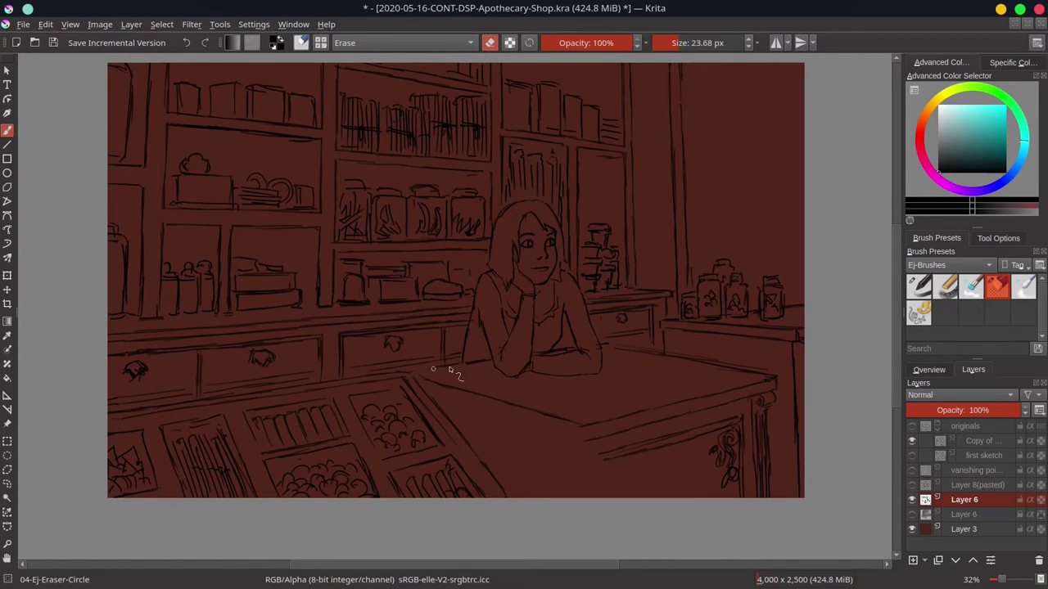
{"action": "key", "text": "bracketleft"}
{"action": "key", "text": "/"}
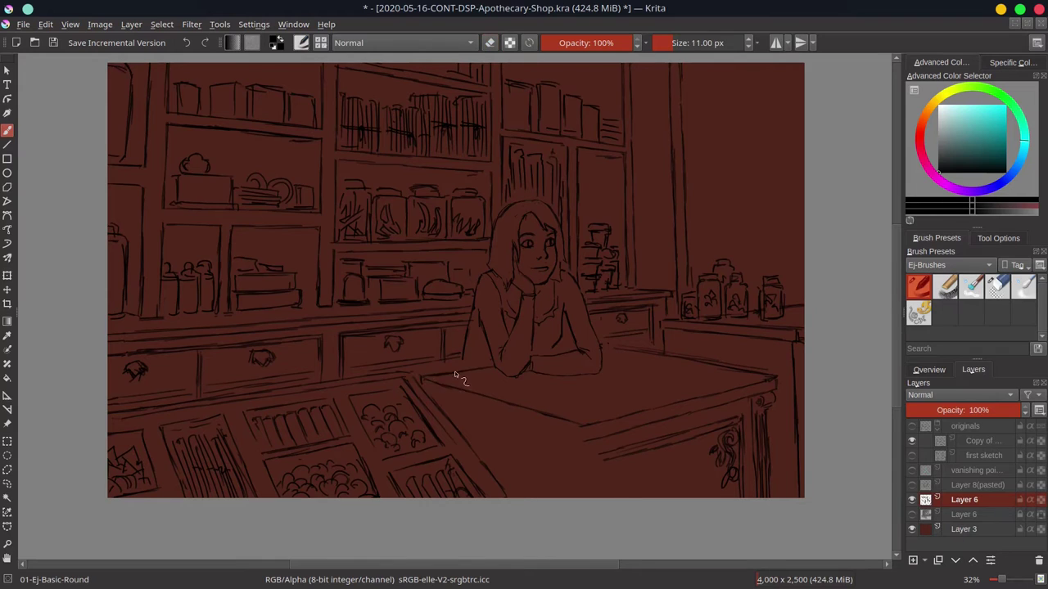
{"action": "key", "text": "slash"}
{"action": "key", "text": "slash"}
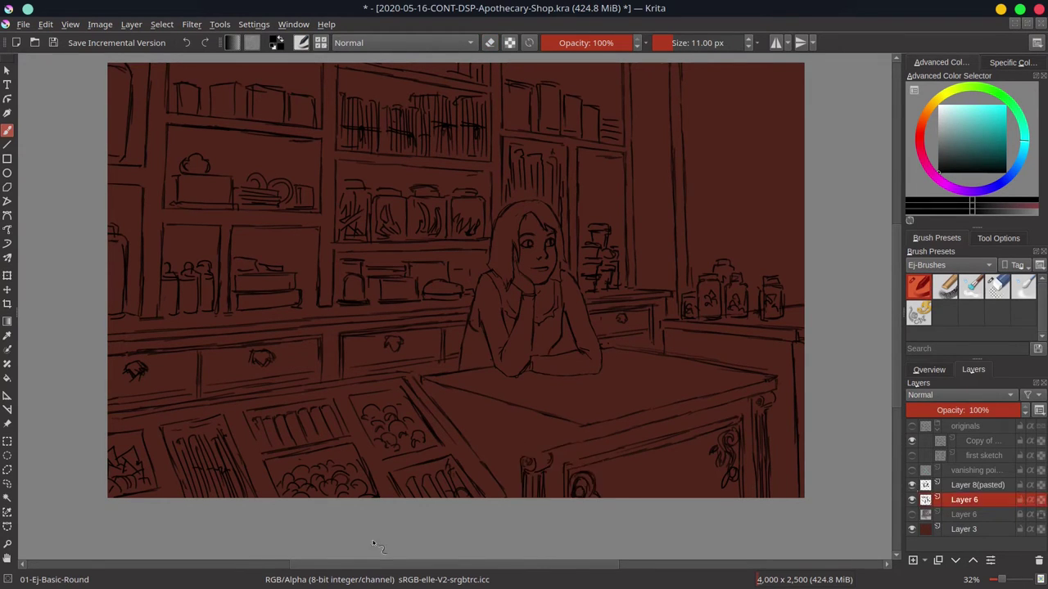
Show Layer 8 (pasted), shift the table-leg piece slightly right and up, and erase leftover lines on Layer 6.
{"action": "left_click", "coordinate": [911, 485]}
{"action": "key", "text": "t"}
{"action": "left_click_drag", "start_coordinate": [589, 482], "coordinate": [651, 469]}
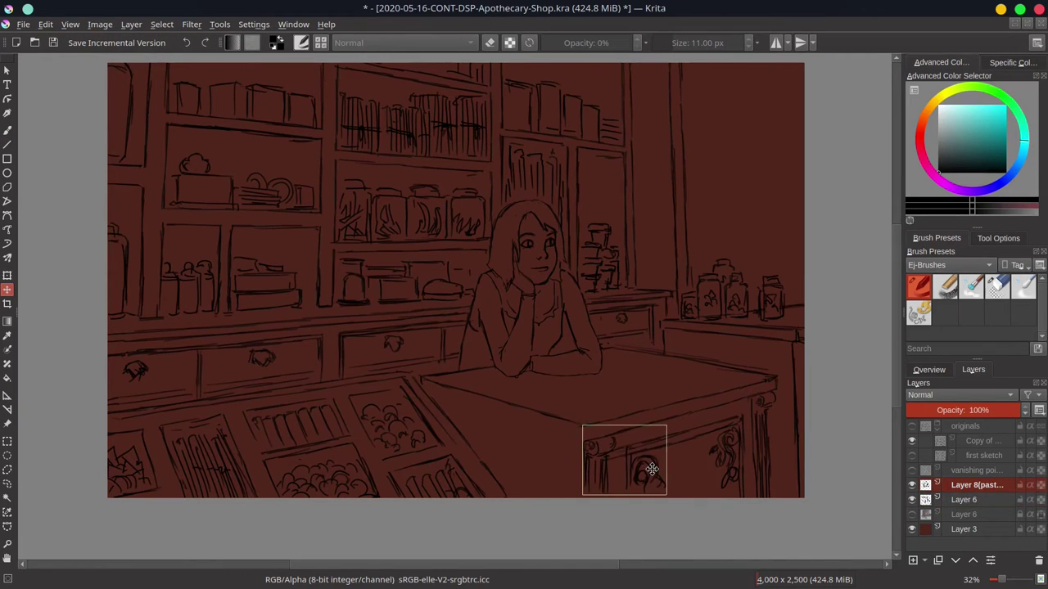
{"action": "left_click", "coordinate": [967, 501]}
{"action": "key", "text": "b"}
{"action": "key", "text": "slash"}
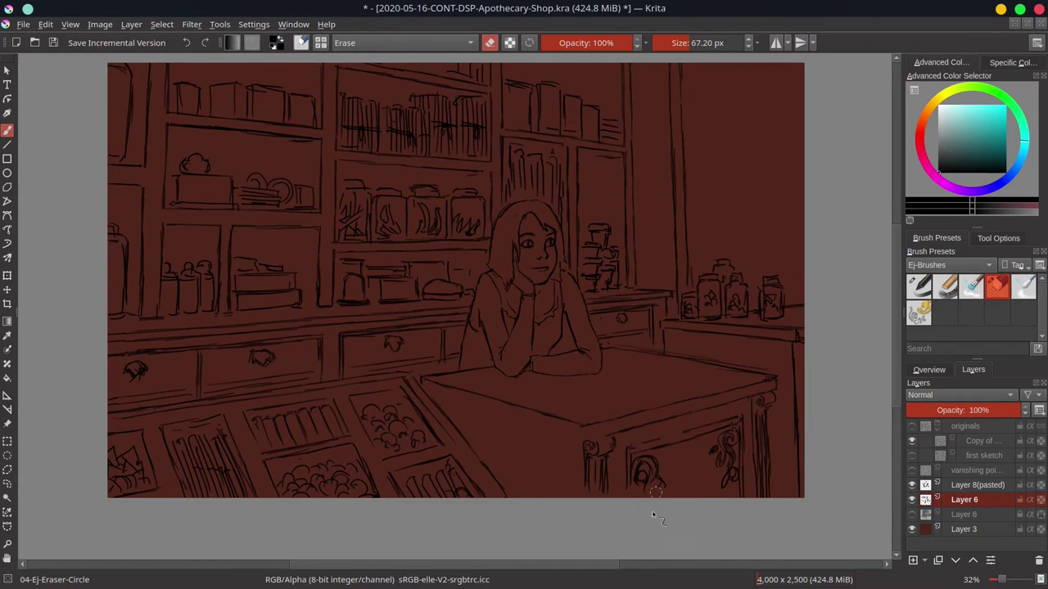
{"action": "left_click", "coordinate": [941, 484]}
{"action": "key", "text": "slash"}
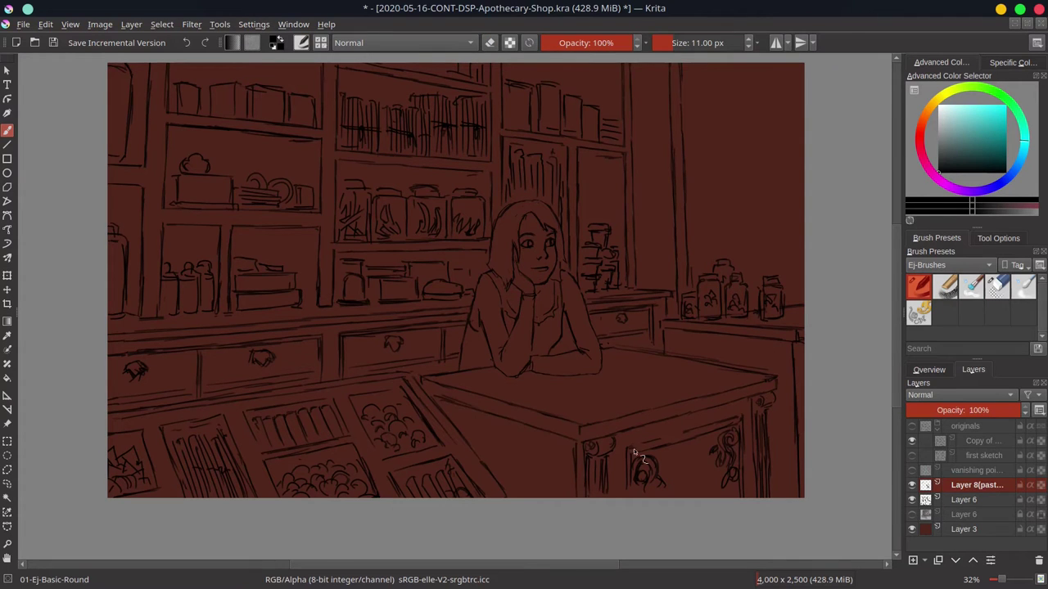
Merge Layer 8 (pasted) down into Layer 6 and begin touching up the lines.
{"action": "right_click", "coordinate": [974, 485]}
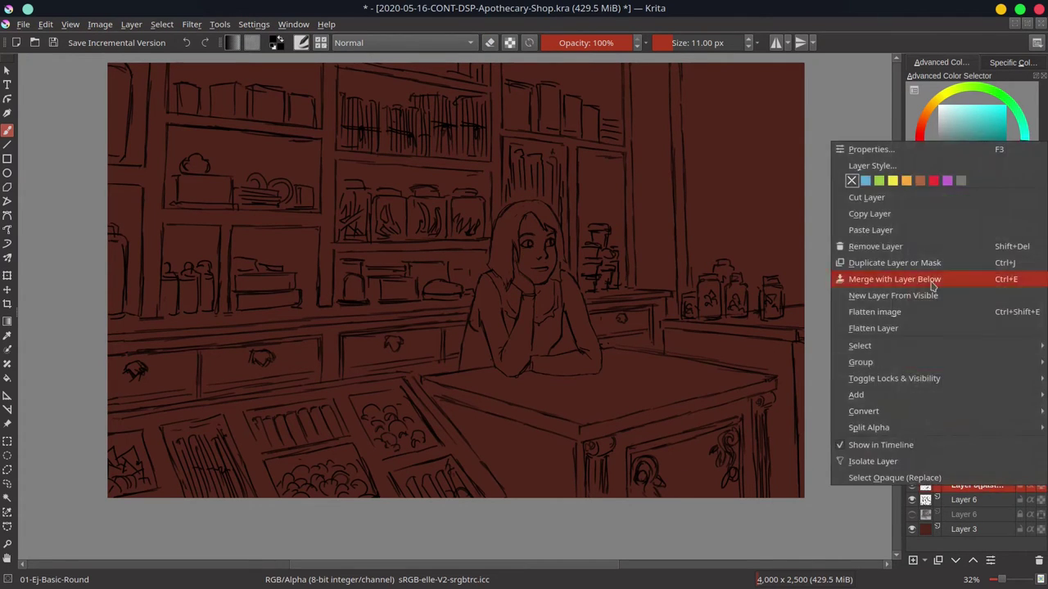
{"action": "left_click", "coordinate": [878, 276]}
{"action": "key", "text": "slash"}
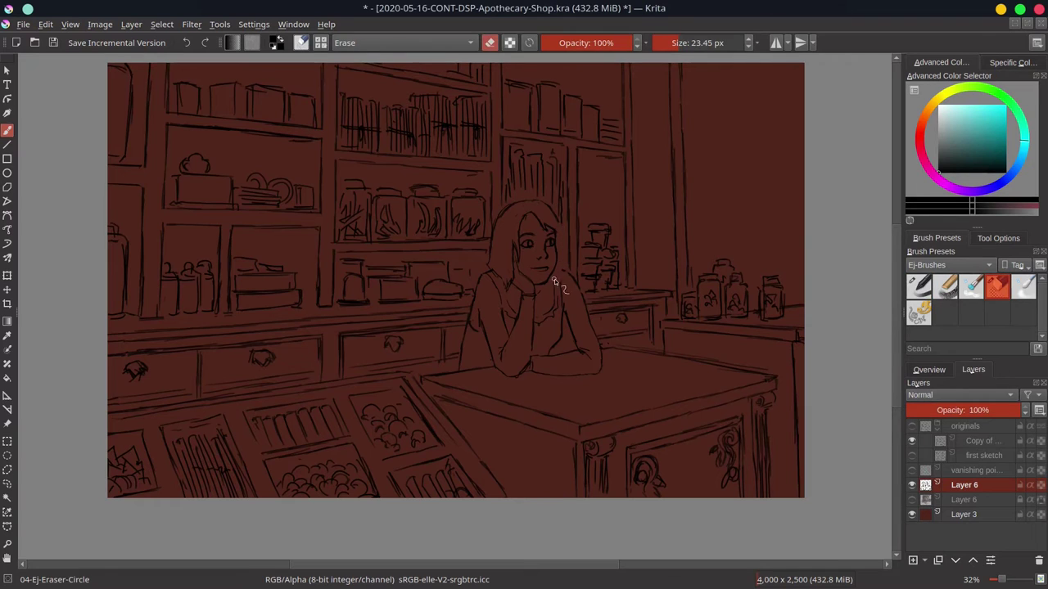
{"action": "key", "text": "slash"}
{"action": "key", "text": "slash"}
Redraw the girl's hair as a smooth rounded bob framing her face, then save.
{"action": "key", "text": "slash"}
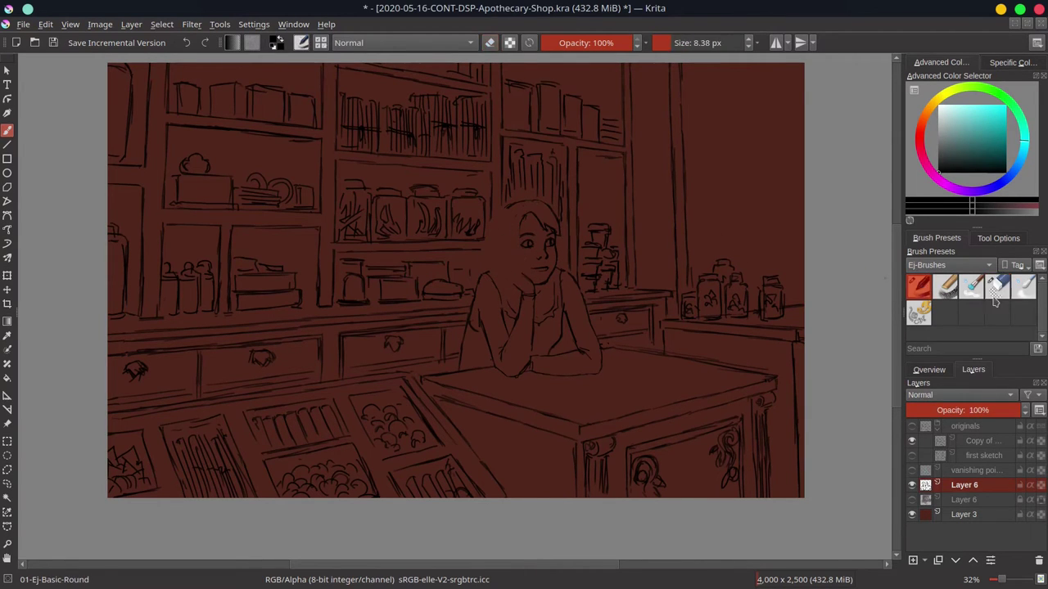
{"action": "key", "text": "slash"}
{"action": "key", "text": "slash"}
{"action": "key", "text": "slash"}
{"action": "key", "text": "slash"}
{"action": "key", "text": "slash"}
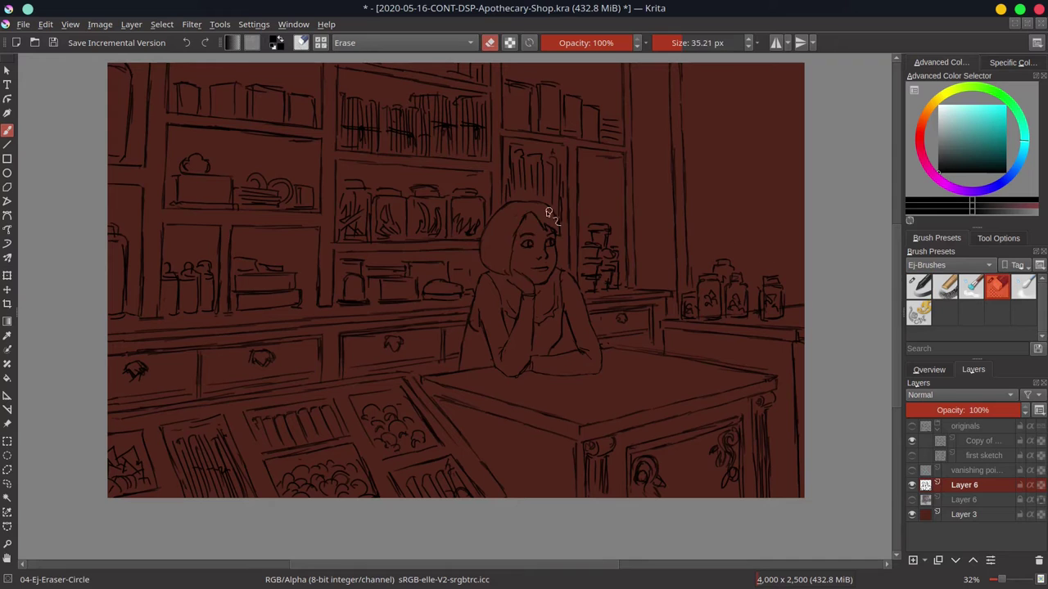
{"action": "key", "text": "slash"}
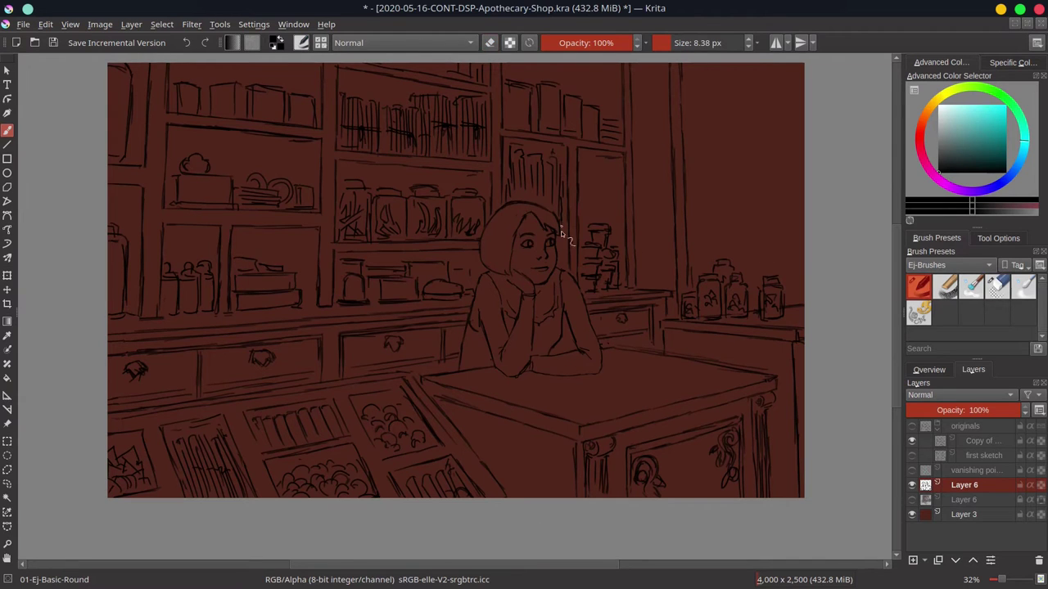
{"action": "key", "text": "slash"}
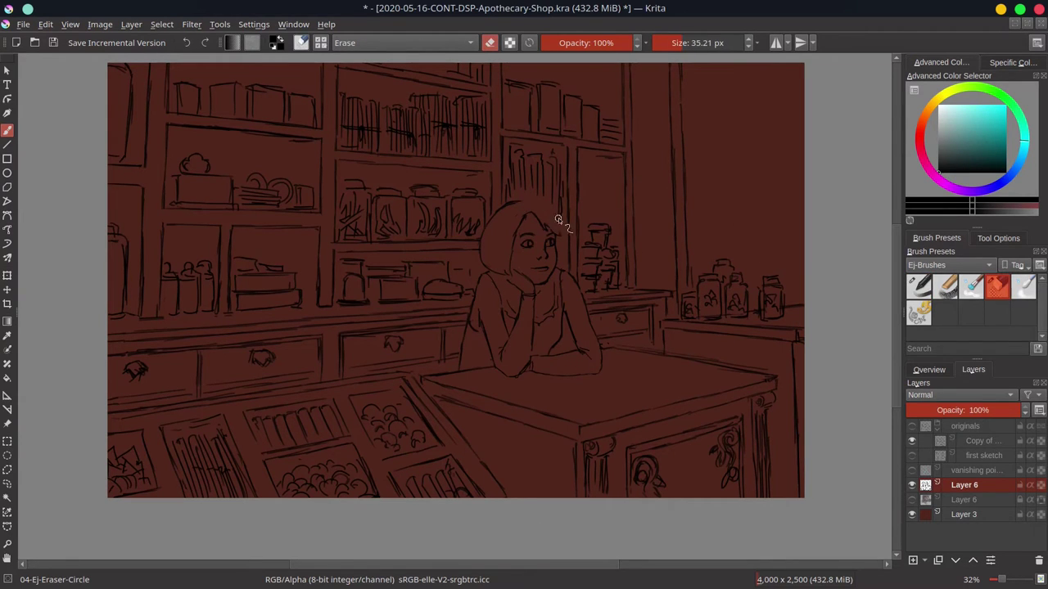
{"action": "key", "text": "slash"}
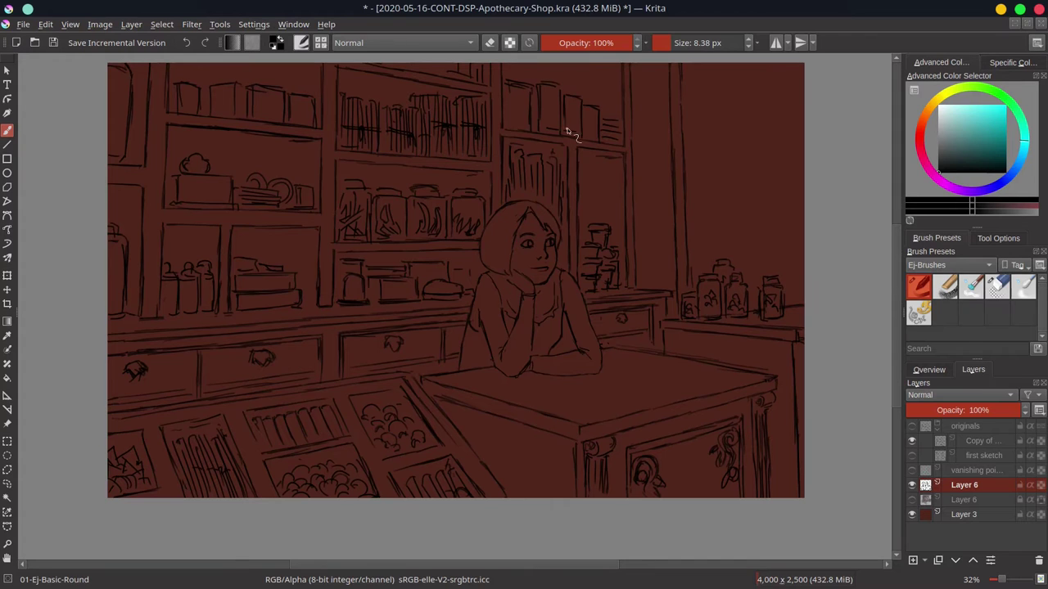
{"action": "key", "text": "slash"}
{"action": "key", "text": "slash"}
{"action": "key", "text": "ctrl+s"}
Collapse the originals group, preview the colour painting layer at 50% opacity, then hide it again.
{"action": "right_click", "coordinate": [966, 486]}
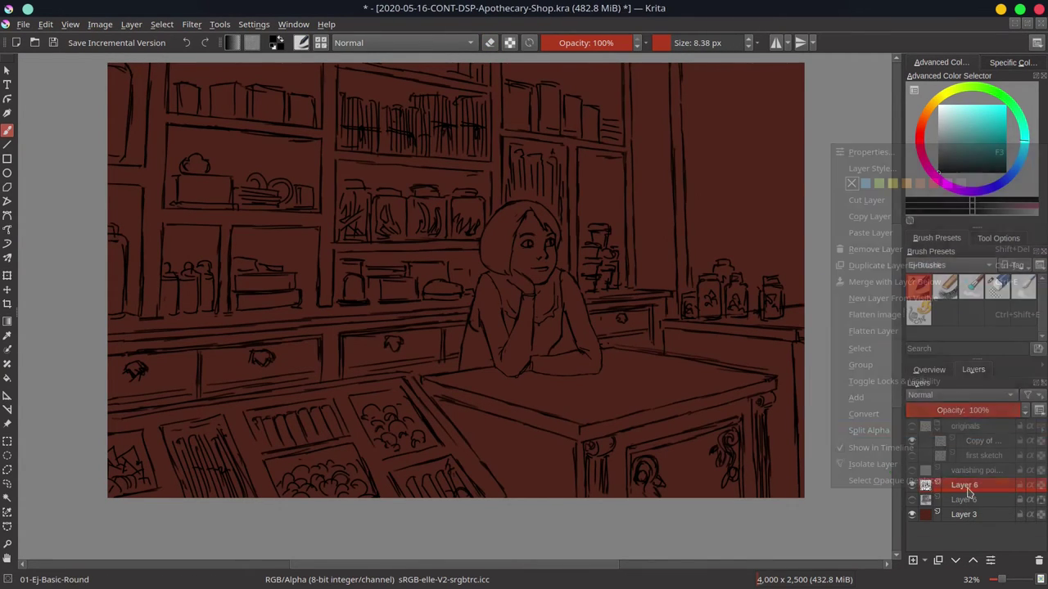
{"action": "key", "text": "Escape"}
{"action": "left_click", "coordinate": [937, 425]}
{"action": "left_click", "coordinate": [912, 471]}
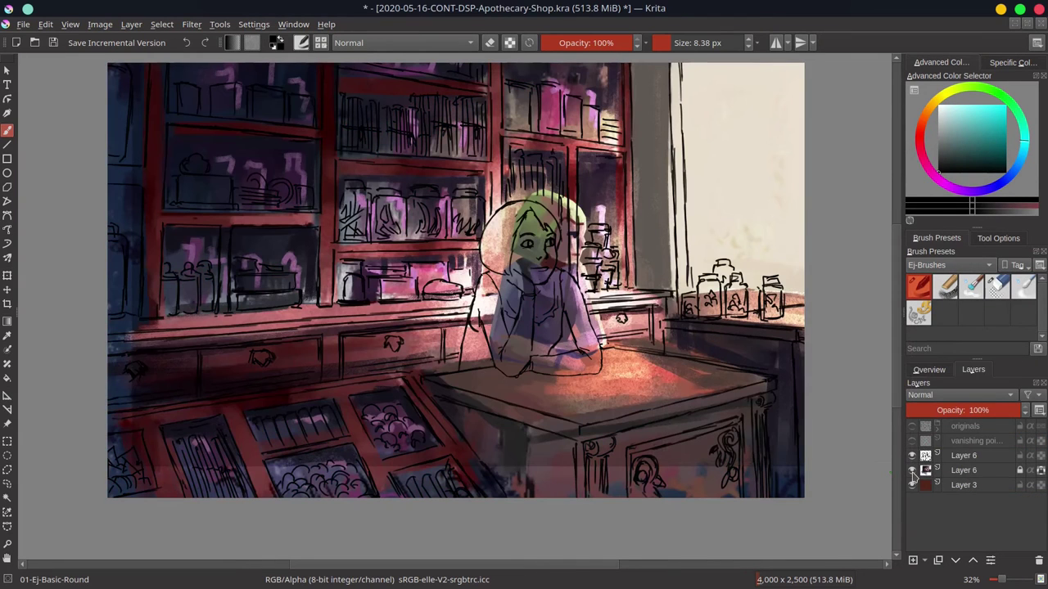
{"action": "left_click", "coordinate": [985, 472]}
{"action": "left_click", "coordinate": [963, 410]}
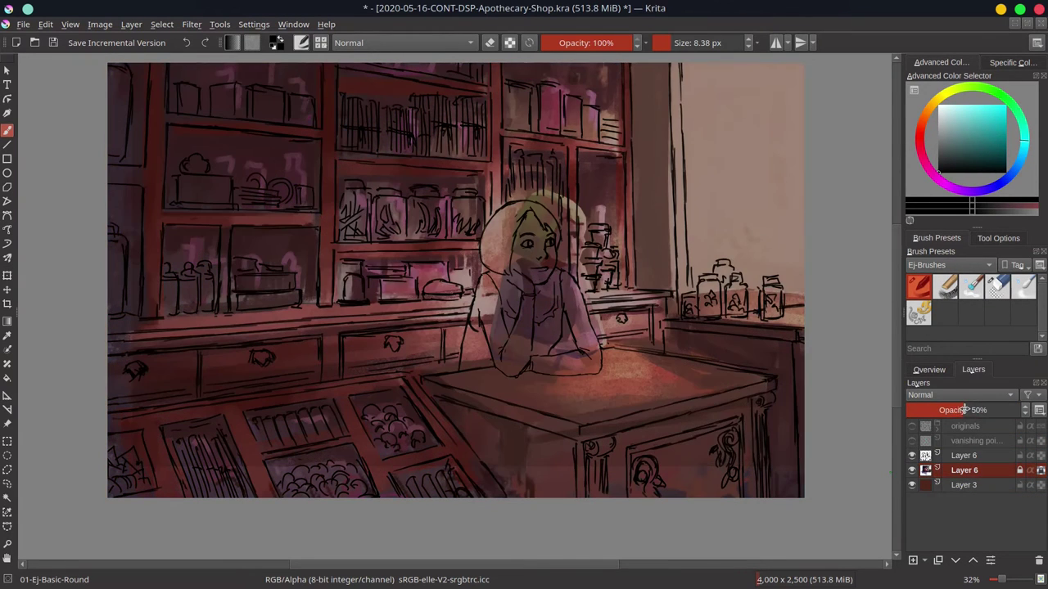
{"action": "left_click", "coordinate": [911, 470]}
Fill the background Layer 3 with a darker red.
{"action": "left_click", "coordinate": [964, 485]}
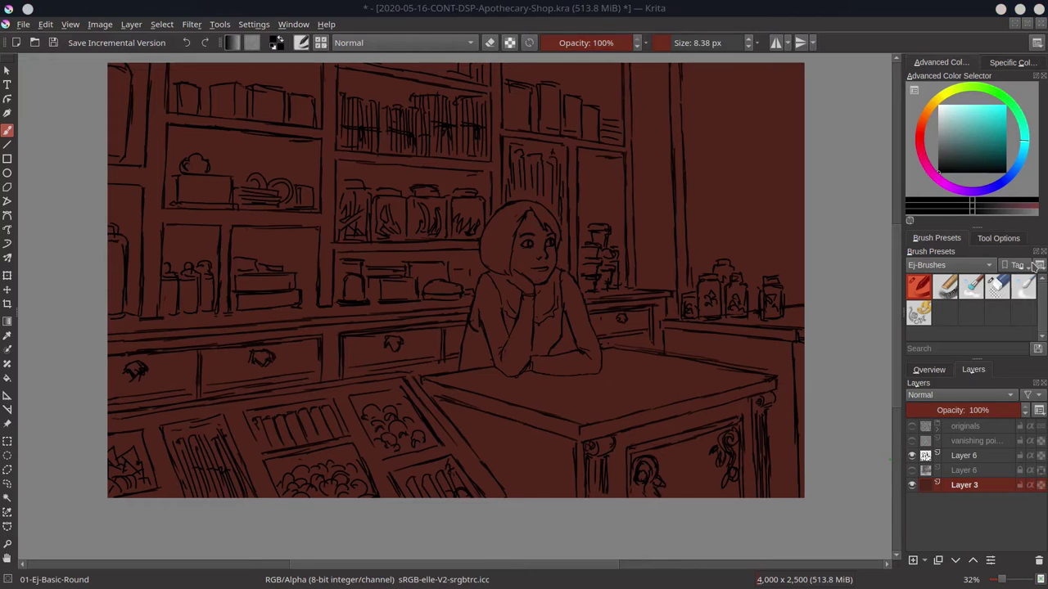
{"action": "left_click", "coordinate": [984, 158]}
{"action": "left_click", "coordinate": [7, 377]}
{"action": "key", "text": "BackSpace"}
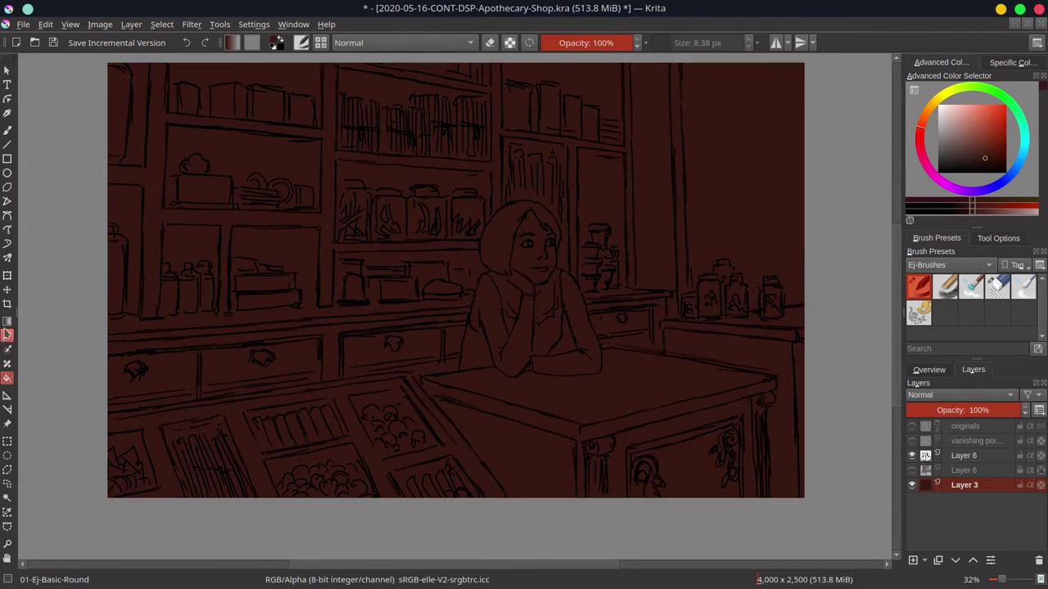
Start a polygonal selection around the top-right window and upper shelves.
{"action": "left_click", "coordinate": [7, 470]}
{"action": "left_click", "coordinate": [681, 63]}
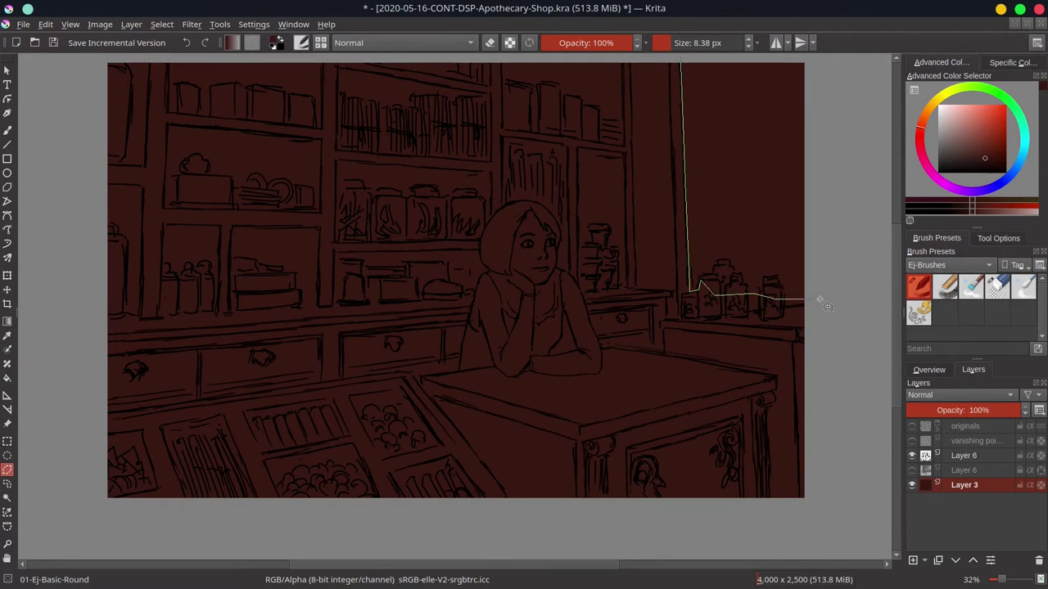
{"action": "left_click", "coordinate": [524, 151]}
{"action": "left_click", "coordinate": [547, 171]}
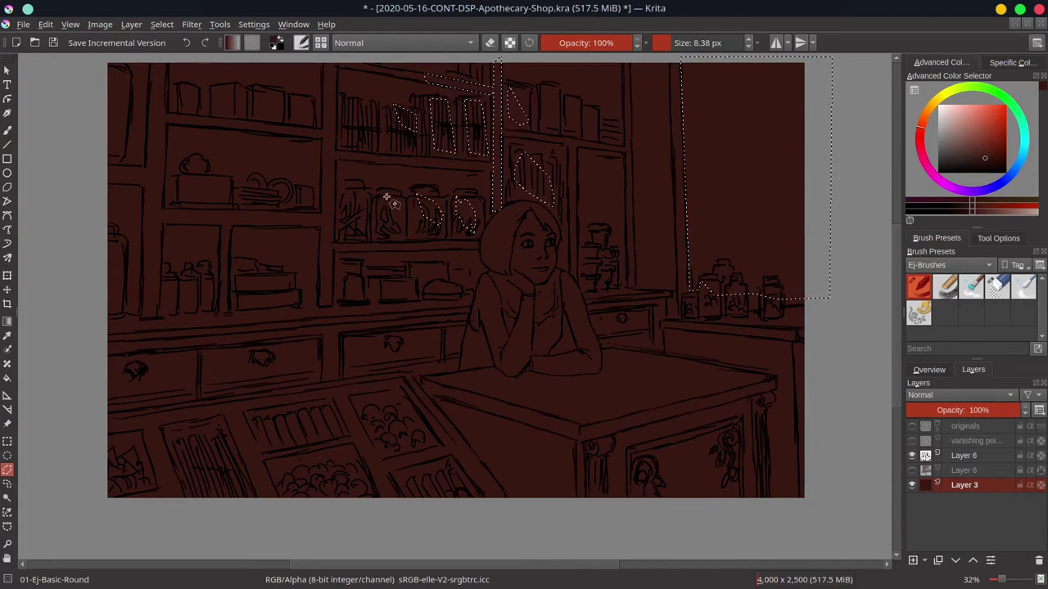
Outline the girl's head and her lit arm with polygonal selections.
{"action": "left_click", "coordinate": [531, 215]}
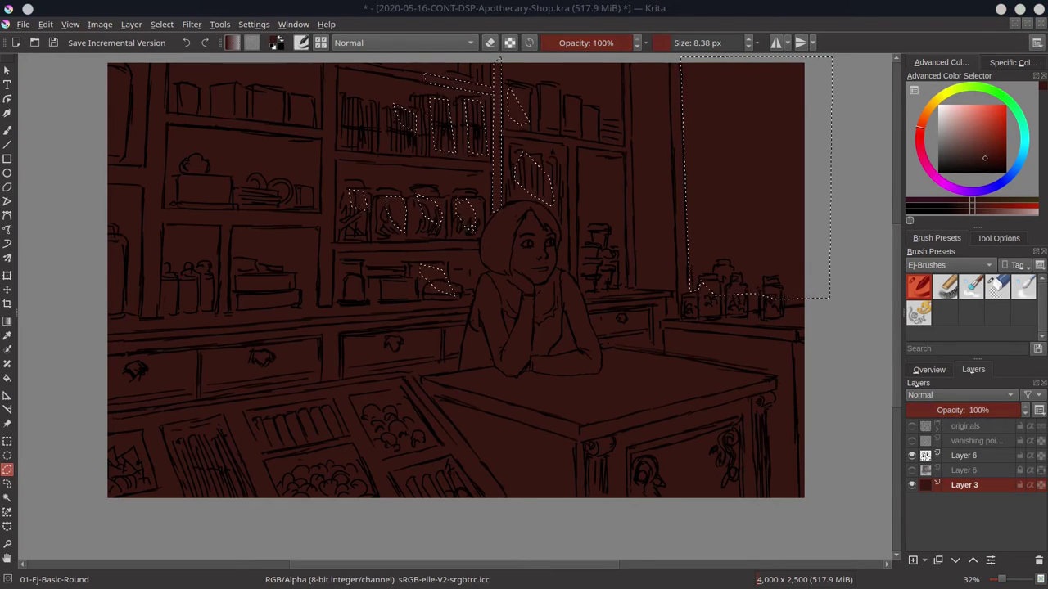
{"action": "left_click", "coordinate": [519, 240]}
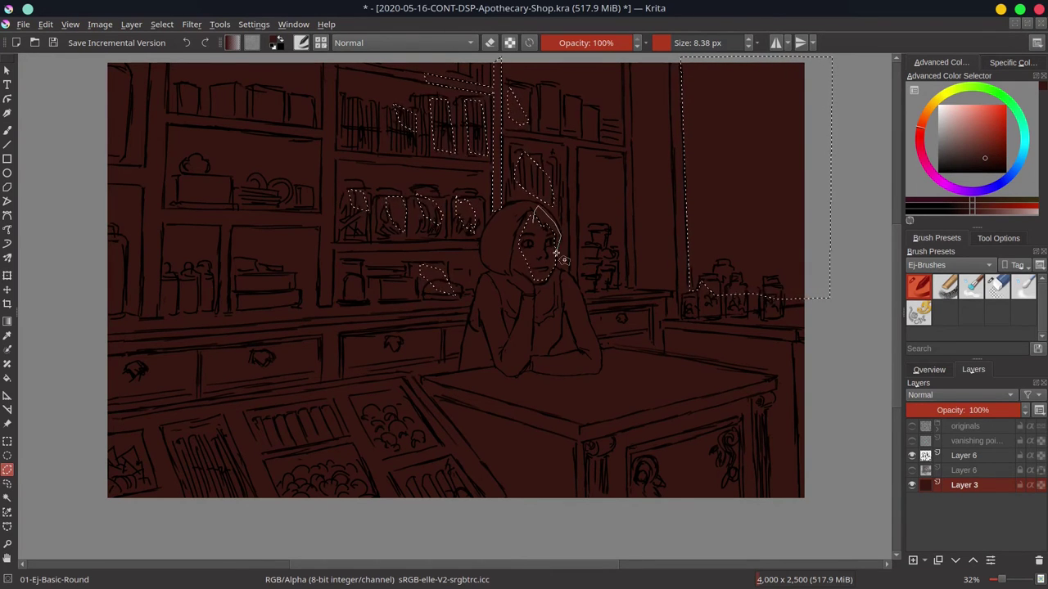
{"action": "double_click", "coordinate": [564, 260]}
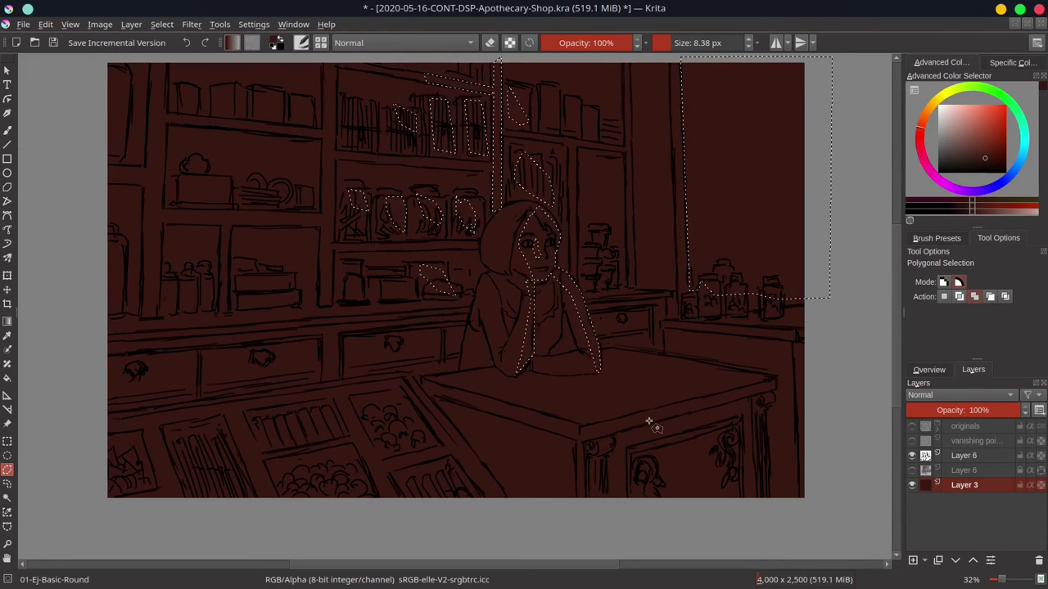
{"action": "left_click", "coordinate": [587, 390]}
{"action": "left_click", "coordinate": [741, 389]}
{"action": "left_click", "coordinate": [600, 360]}
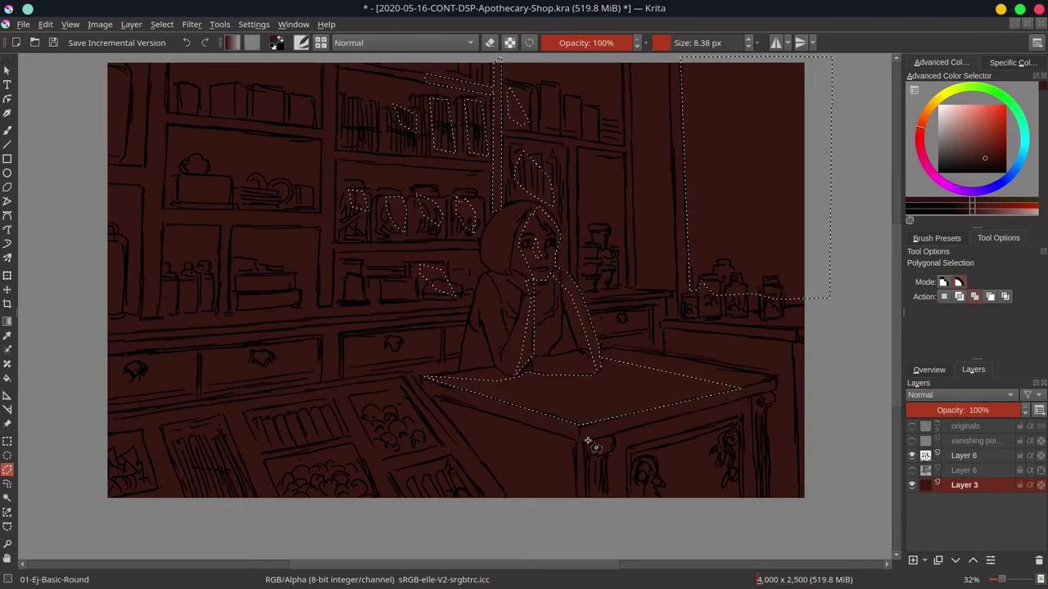
Add the lit desk top and front, plus the foreground case, to the selection.
{"action": "left_click", "coordinate": [747, 510]}
{"action": "left_click", "coordinate": [602, 535]}
{"action": "left_click", "coordinate": [577, 515]}
{"action": "double_click", "coordinate": [580, 442]}
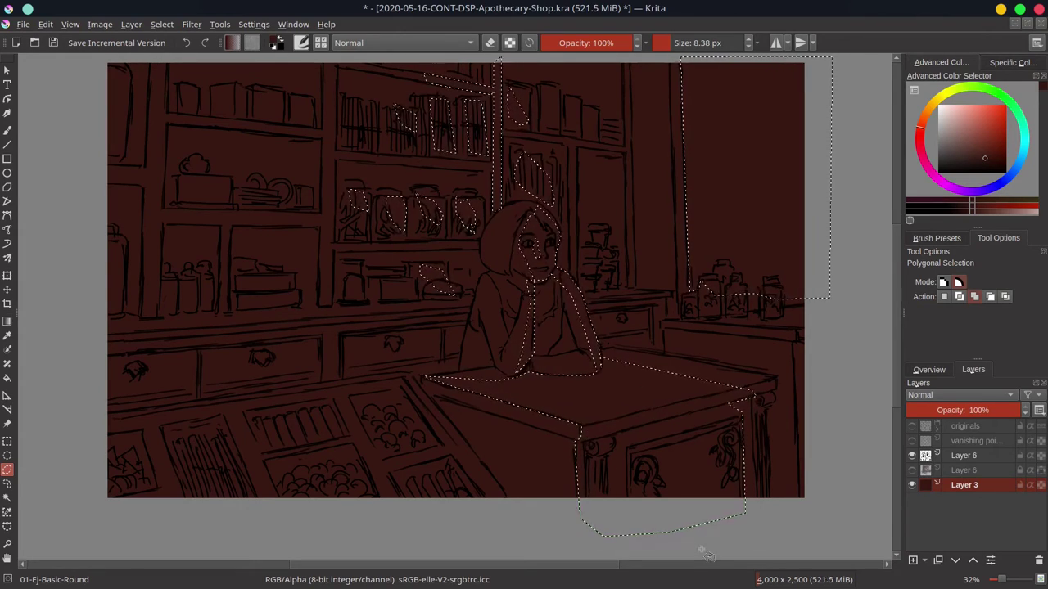
{"action": "left_click", "coordinate": [108, 454]}
{"action": "left_click", "coordinate": [385, 498]}
{"action": "left_click", "coordinate": [430, 514]}
{"action": "double_click", "coordinate": [98, 497]}
Add the lit pillar strips and the upper and middle shelf bands.
{"action": "left_click", "coordinate": [323, 59]}
{"action": "left_click", "coordinate": [336, 59]}
{"action": "left_click", "coordinate": [331, 307]}
{"action": "double_click", "coordinate": [317, 307]}
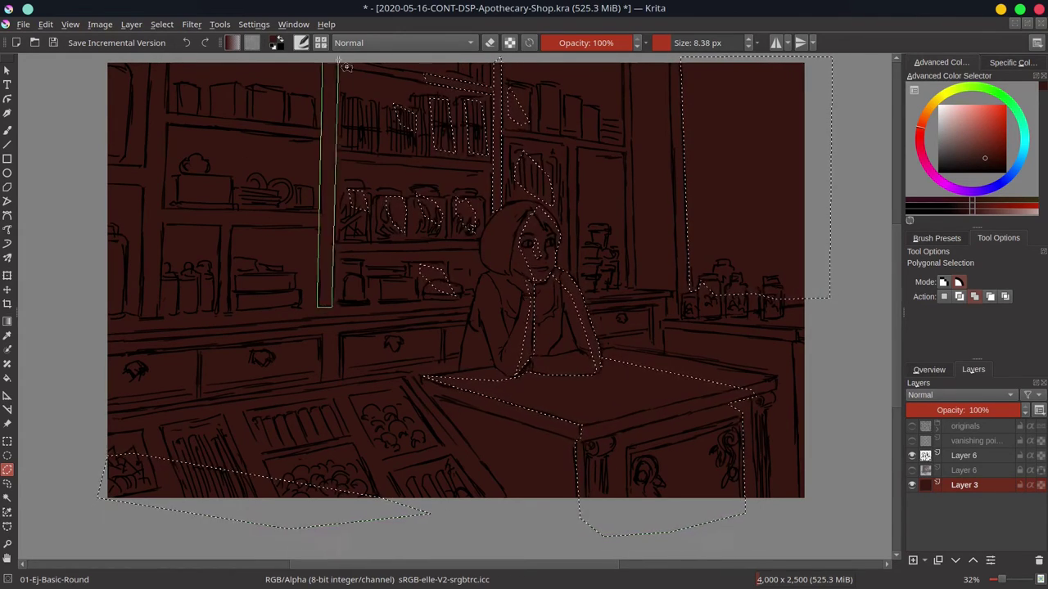
{"action": "left_click", "coordinate": [320, 127]}
{"action": "left_click", "coordinate": [164, 113]}
{"action": "double_click", "coordinate": [319, 139]}
{"action": "left_click", "coordinate": [157, 210]}
{"action": "left_click", "coordinate": [319, 227]}
{"action": "double_click", "coordinate": [160, 315]}
{"action": "left_click", "coordinate": [141, 62]}
{"action": "double_click", "coordinate": [145, 319]}
Add the long counter band, the area beside the girl and the counter drawers.
{"action": "left_click", "coordinate": [471, 299]}
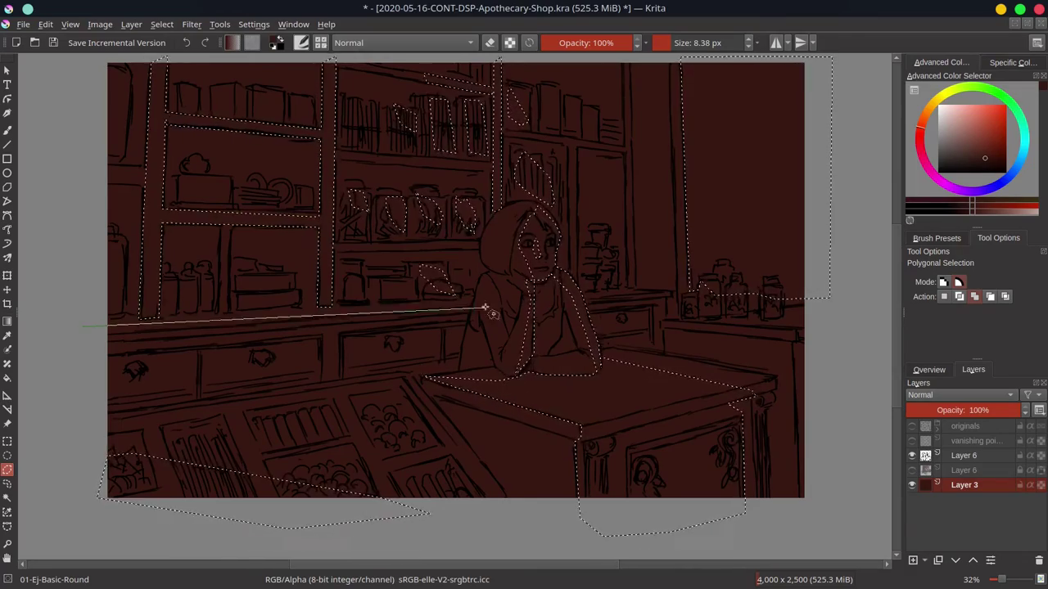
{"action": "left_click", "coordinate": [471, 307]}
{"action": "double_click", "coordinate": [76, 334]}
{"action": "left_click", "coordinate": [575, 291]}
{"action": "left_click", "coordinate": [606, 293]}
{"action": "double_click", "coordinate": [592, 339]}
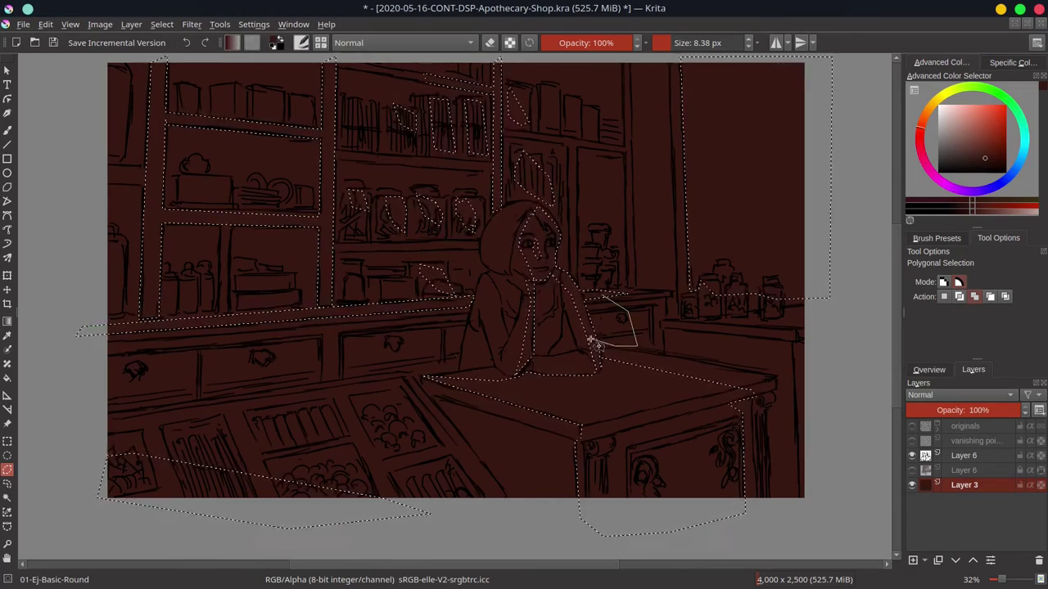
{"action": "left_click", "coordinate": [471, 311]}
{"action": "left_click", "coordinate": [456, 363]}
{"action": "left_click", "coordinate": [364, 377]}
{"action": "left_click", "coordinate": [261, 353]}
{"action": "left_click", "coordinate": [253, 338]}
{"action": "left_click", "coordinate": [278, 319]}
Add the small lit shelf items and the top shelf to the selection.
{"action": "left_click", "coordinate": [471, 314]}
{"action": "double_click", "coordinate": [273, 286]}
{"action": "double_click", "coordinate": [201, 283]}
{"action": "left_click", "coordinate": [264, 175]}
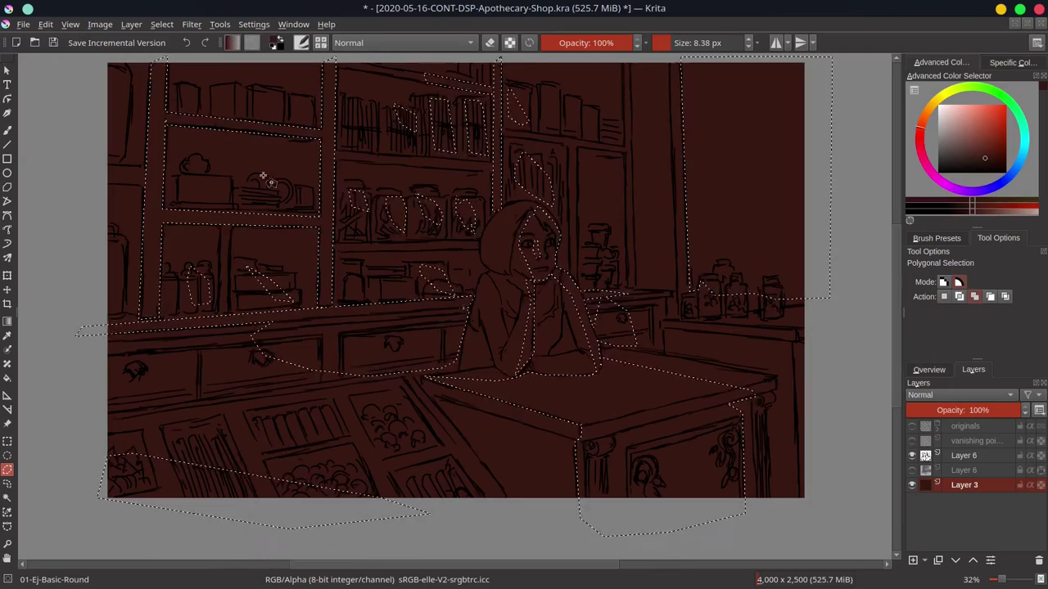
{"action": "double_click", "coordinate": [229, 175]}
{"action": "left_click", "coordinate": [260, 86]}
{"action": "left_click", "coordinate": [261, 118]}
{"action": "double_click", "coordinate": [289, 123]}
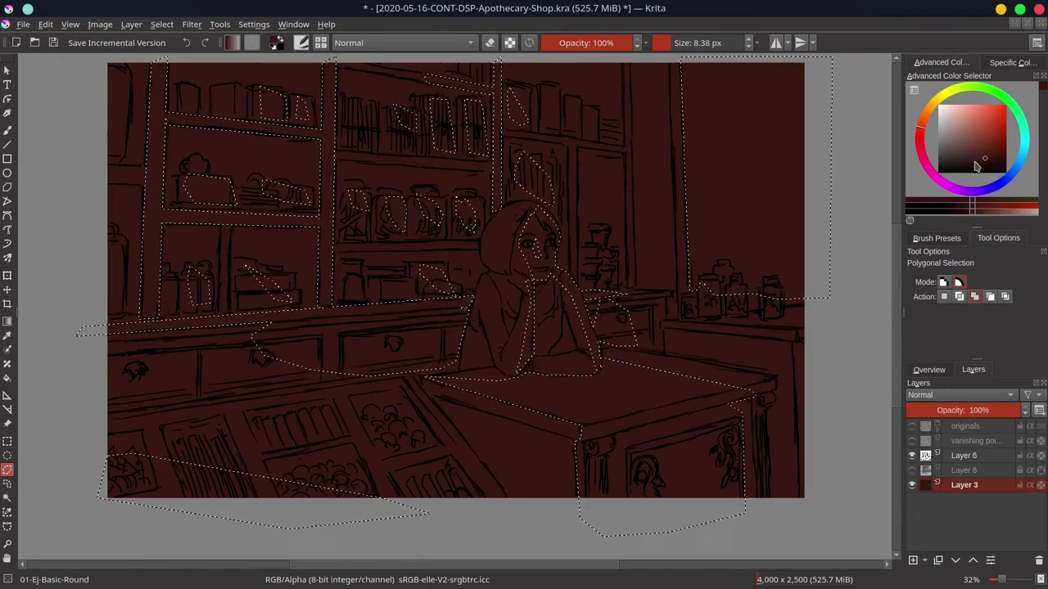
Fill the lit-area selection with beige on Layer 3, then deselect.
{"action": "key", "text": "x"}
{"action": "key", "text": "f"}
{"action": "left_click", "coordinate": [409, 352]}
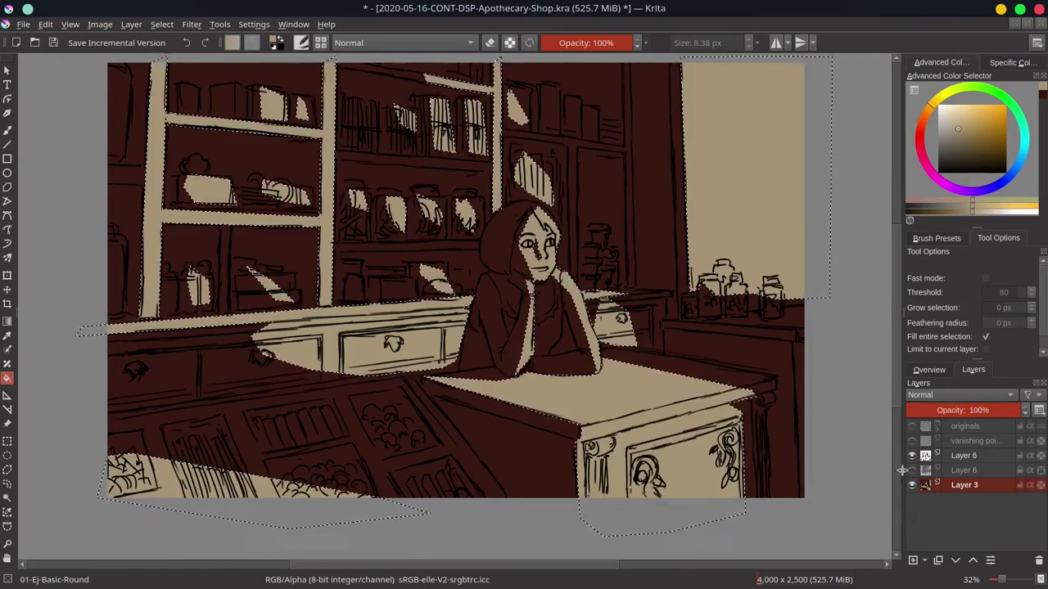
{"action": "left_click", "coordinate": [911, 470]}
{"action": "key", "text": "ctrl+shift+a"}
{"action": "key", "text": "minus"}
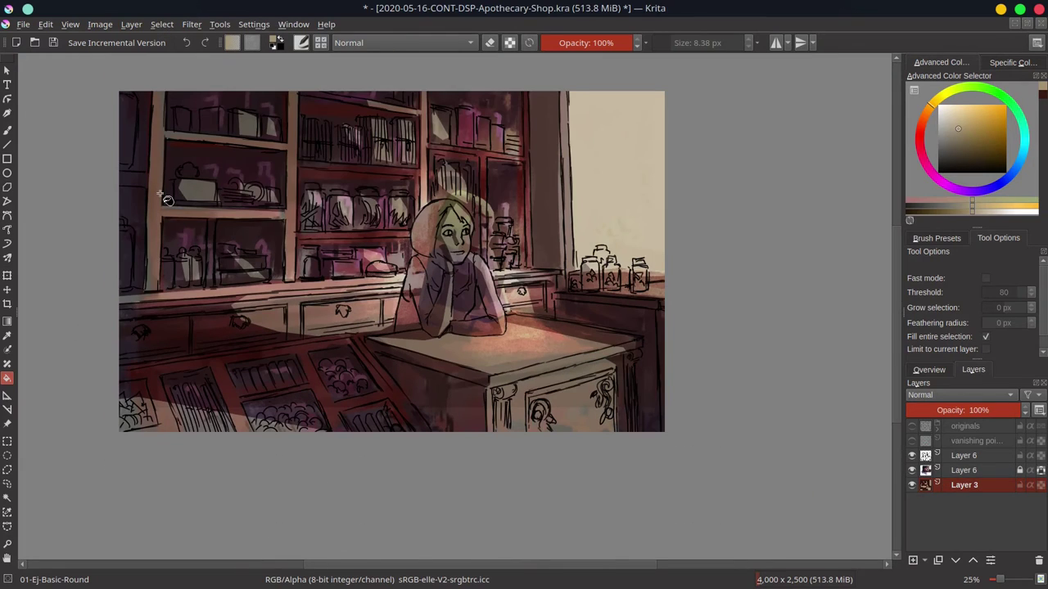
Select the left side of the scene and fill it with 31% opacity dark brown.
{"action": "left_click", "coordinate": [6, 443]}
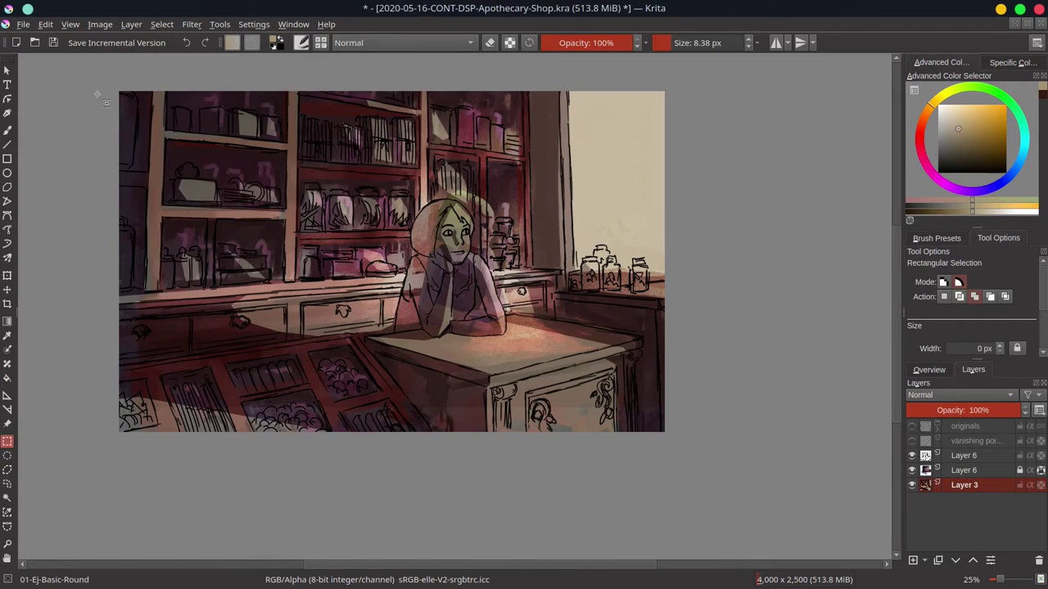
{"action": "left_click", "coordinate": [7, 483]}
{"action": "mouse_move", "coordinate": [110, 72]}
{"action": "left_mouse_down"}
{"action": "mouse_move", "coordinate": [309, 437]}
{"action": "mouse_move", "coordinate": [91, 108]}
{"action": "left_mouse_up"}
{"action": "left_click", "coordinate": [912, 470]}
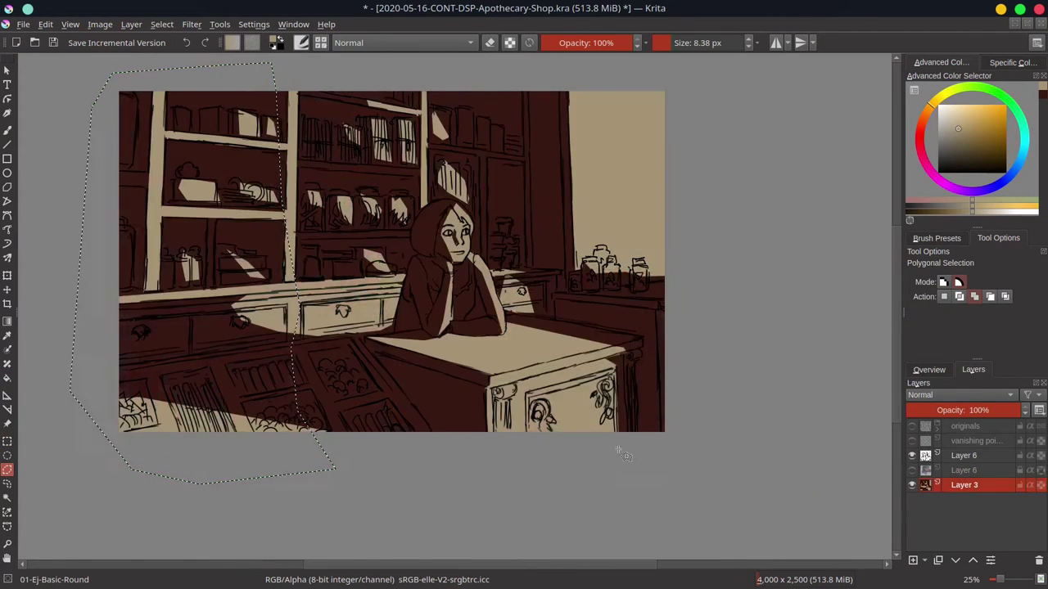
{"action": "left_click", "coordinate": [7, 336]}
{"action": "left_click", "coordinate": [164, 389]}
{"action": "key", "text": "f"}
{"action": "left_click", "coordinate": [216, 323]}
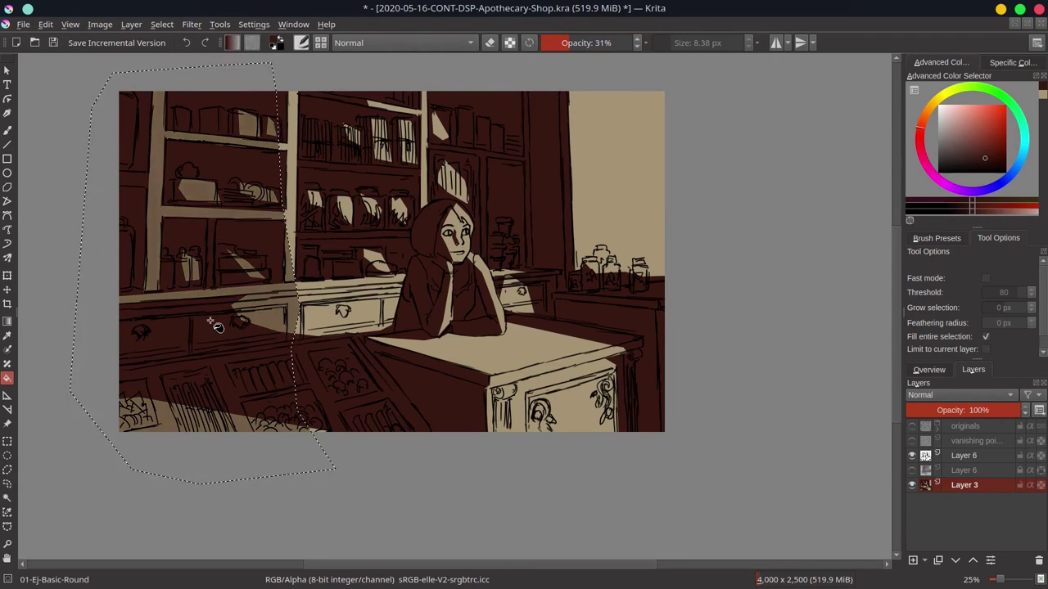
Show the painting layer again, deselect, and add a new empty Layer 9.
{"action": "left_click", "coordinate": [912, 470]}
{"action": "key", "text": "Page_Up"}
{"action": "key", "text": "ctrl+shift+a"}
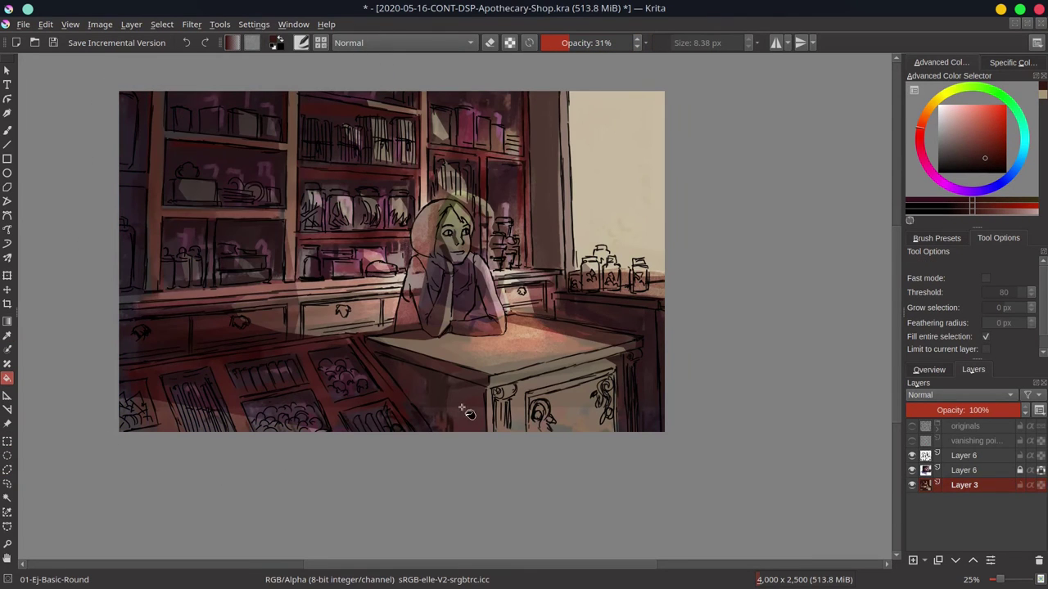
{"action": "key", "text": "Insert"}
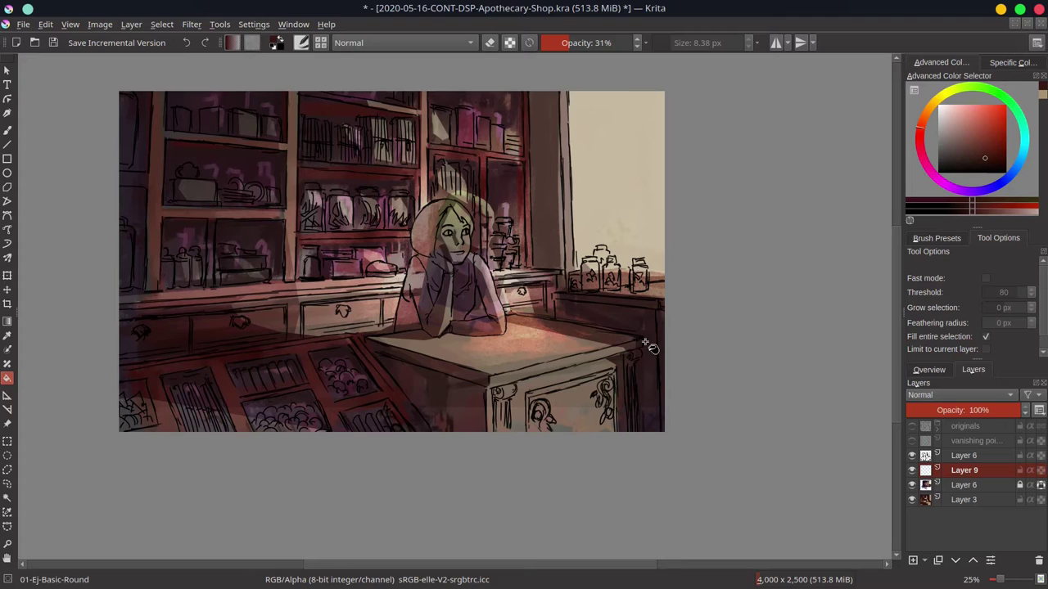
On Layer 9, paint dark Shapes-Mecha shadows across the shelves and save.
{"action": "key", "text": "Page_Down"}
{"action": "key", "text": "b"}
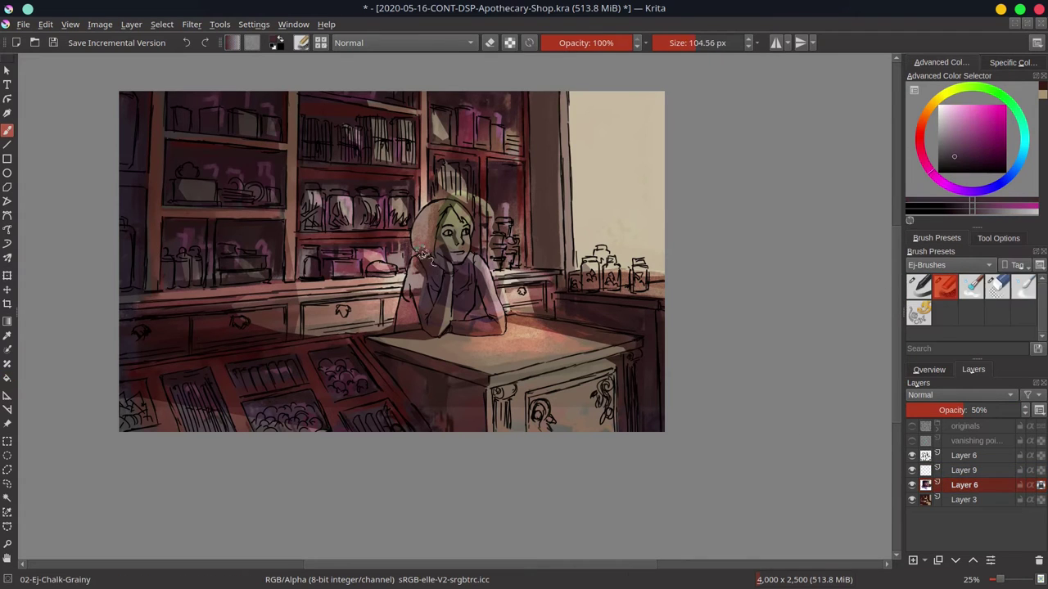
{"action": "left_click", "coordinate": [478, 314], "text": "ctrl"}
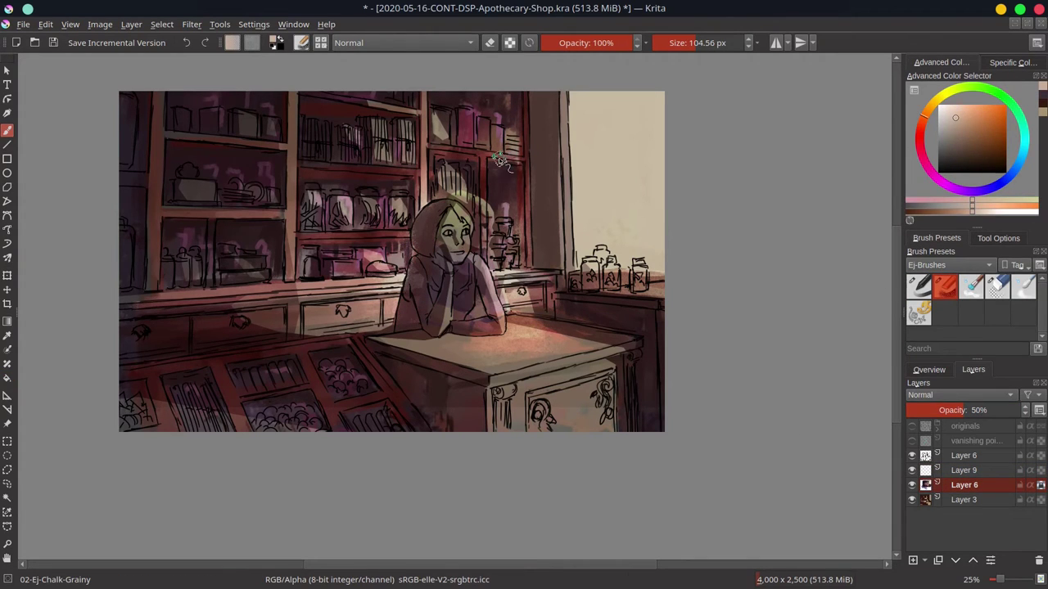
{"action": "left_click", "coordinate": [975, 472]}
{"action": "key", "text": "slash"}
{"action": "left_click", "coordinate": [548, 194], "text": "ctrl"}
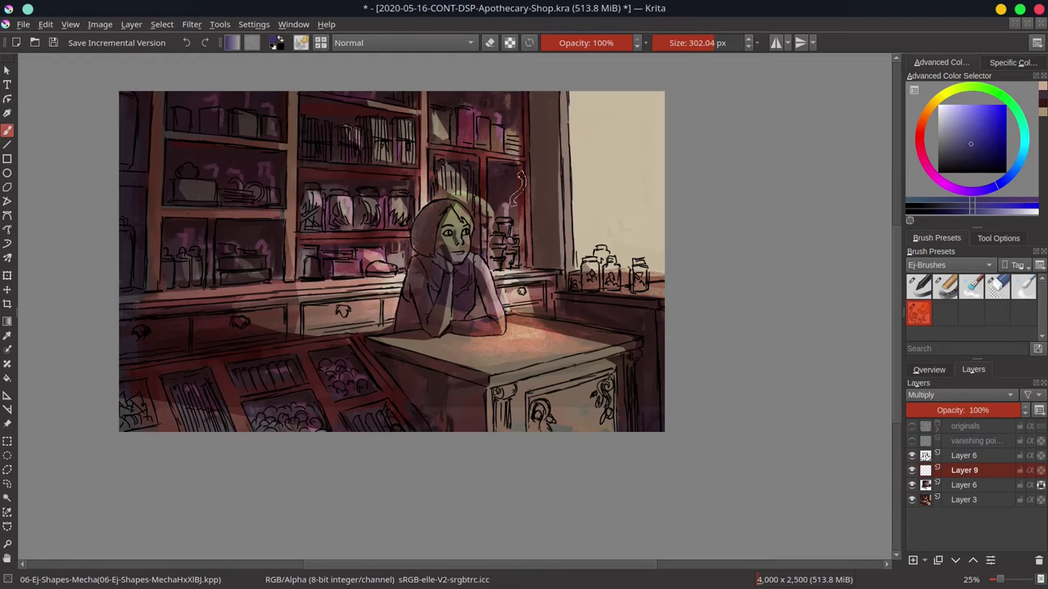
{"action": "mouse_move", "coordinate": [502, 194]}
{"action": "left_mouse_down"}
{"action": "mouse_move", "coordinate": [473, 159]}
{"action": "mouse_move", "coordinate": [470, 80]}
{"action": "mouse_move", "coordinate": [372, 117]}
{"action": "mouse_move", "coordinate": [384, 187]}
{"action": "mouse_move", "coordinate": [279, 233]}
{"action": "mouse_move", "coordinate": [205, 197]}
{"action": "mouse_move", "coordinate": [266, 160]}
{"action": "mouse_move", "coordinate": [144, 99]}
{"action": "mouse_move", "coordinate": [129, 350]}
{"action": "mouse_move", "coordinate": [578, 318]}
{"action": "mouse_move", "coordinate": [446, 401]}
{"action": "mouse_move", "coordinate": [339, 352]}
{"action": "mouse_move", "coordinate": [277, 380]}
{"action": "mouse_move", "coordinate": [293, 406]}
{"action": "mouse_move", "coordinate": [98, 361]}
{"action": "left_mouse_up"}
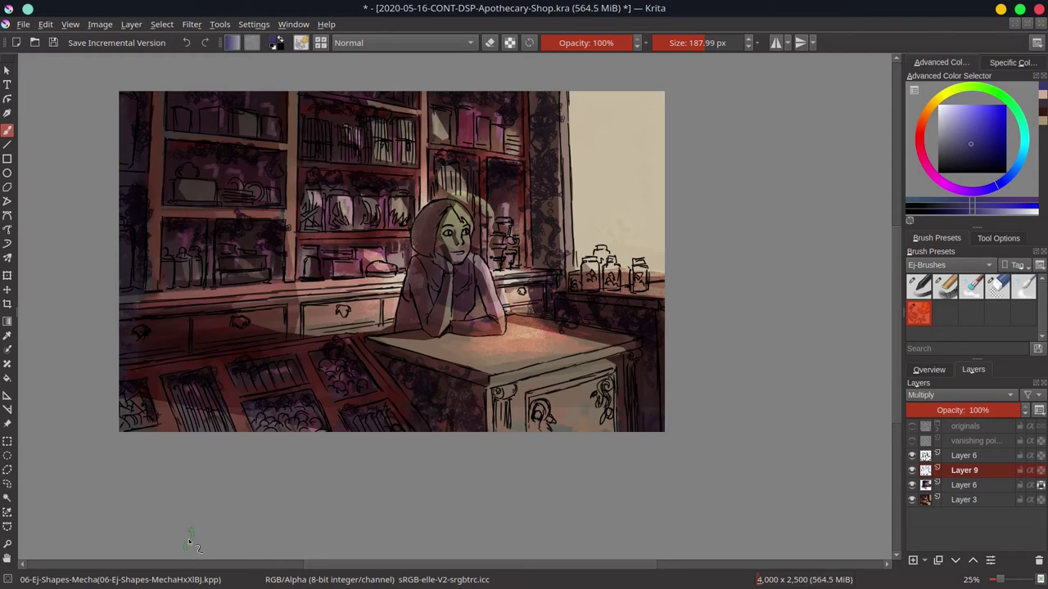
{"action": "key", "text": "ctrl+s"}
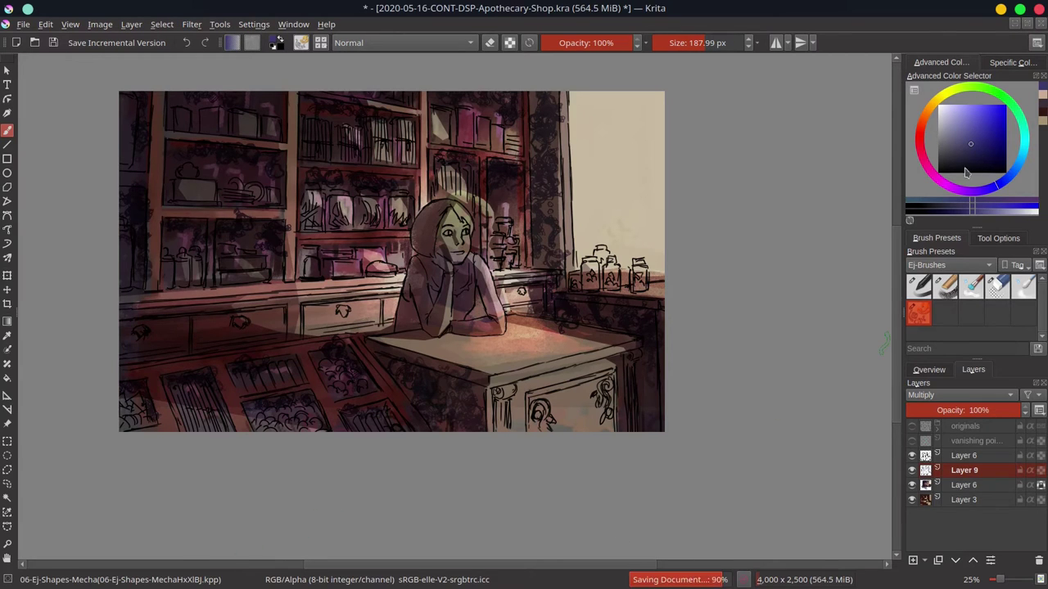
Darken the right pillar, the girl's hand and chin, and the counter's drawer pillars.
{"action": "key", "text": "k"}
{"action": "mouse_move", "coordinate": [539, 108]}
{"action": "left_mouse_down"}
{"action": "mouse_move", "coordinate": [512, 95]}
{"action": "mouse_move", "coordinate": [437, 151]}
{"action": "mouse_move", "coordinate": [342, 113]}
{"action": "mouse_move", "coordinate": [217, 162]}
{"action": "mouse_move", "coordinate": [221, 181]}
{"action": "mouse_move", "coordinate": [239, 96]}
{"action": "mouse_move", "coordinate": [184, 237]}
{"action": "mouse_move", "coordinate": [141, 169]}
{"action": "left_mouse_up"}
{"action": "key", "text": "bracketleft"}
{"action": "key", "text": "bracketleft"}
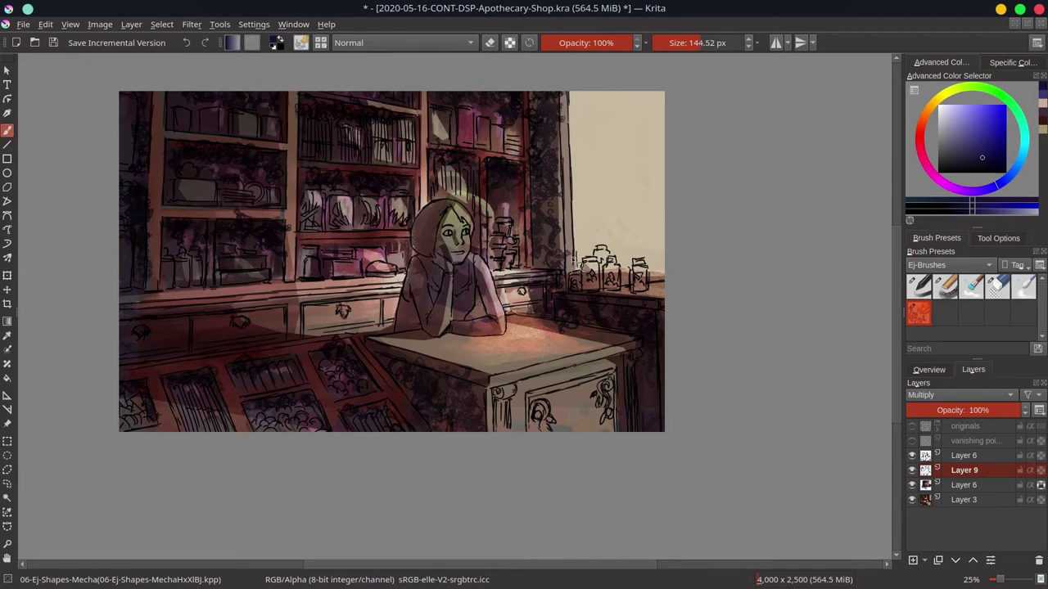
{"action": "left_click_drag", "start_coordinate": [436, 245], "coordinate": [455, 282]}
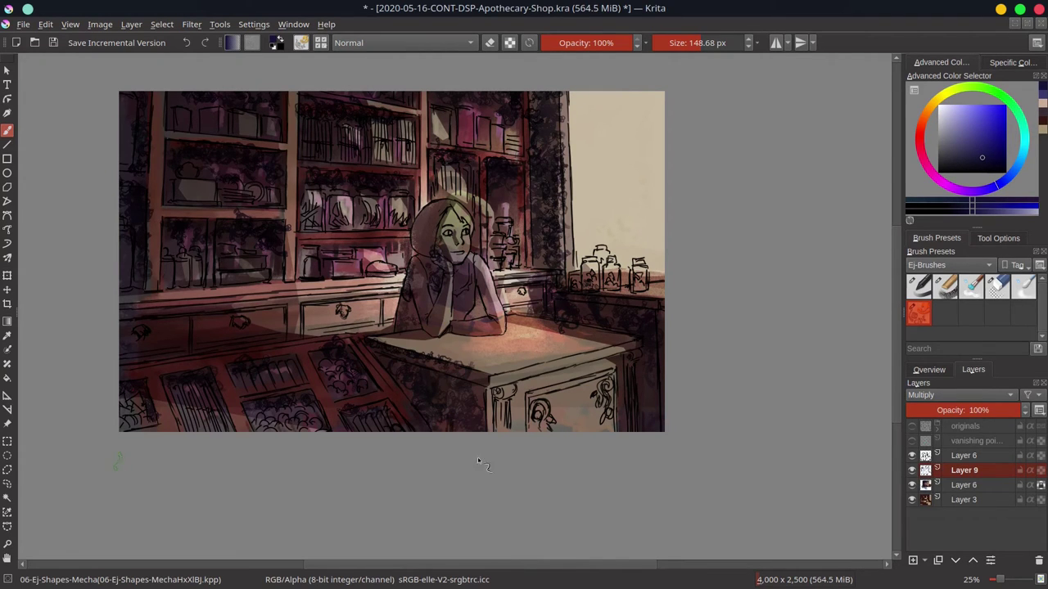
{"action": "left_click_drag", "start_coordinate": [495, 426], "coordinate": [616, 398]}
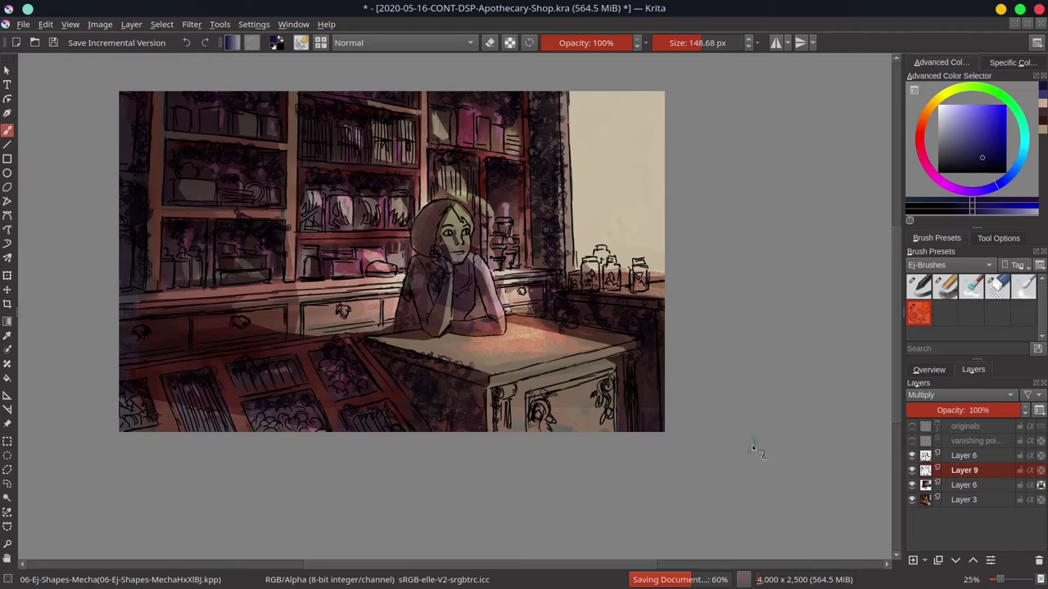
On a new Color Dodge layer, paint pink-red highlights on hair, arm, desk top and shelves.
{"action": "key", "text": "Insert"}
{"action": "key", "text": "alt+shift+d"}
{"action": "left_click", "coordinate": [957, 135]}
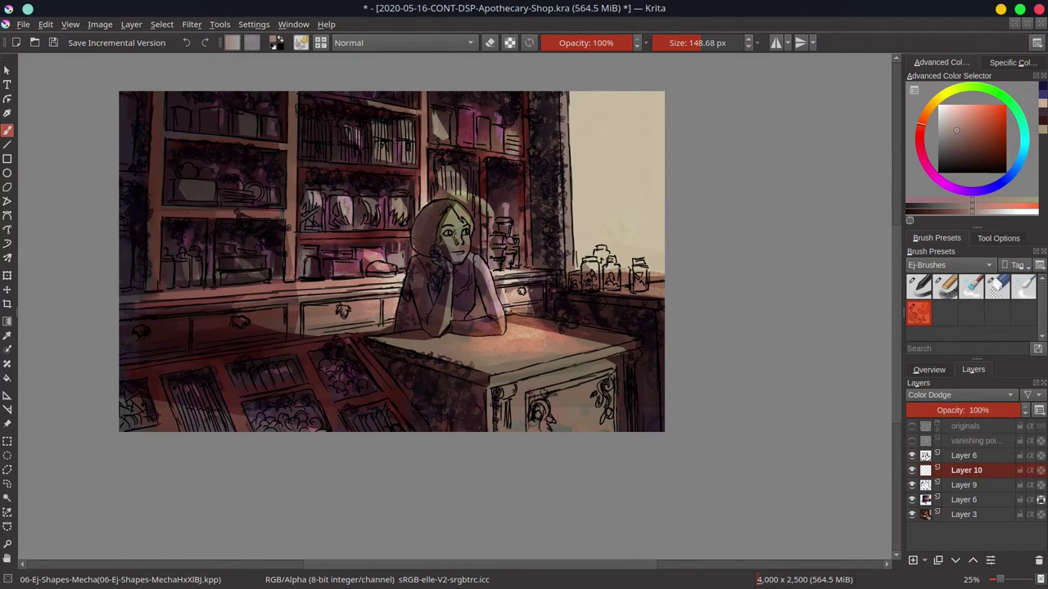
{"action": "left_click_drag", "start_coordinate": [458, 204], "coordinate": [492, 295]}
{"action": "mouse_move", "coordinate": [483, 221]}
{"action": "left_mouse_down"}
{"action": "mouse_move", "coordinate": [512, 340]}
{"action": "mouse_move", "coordinate": [501, 337]}
{"action": "mouse_move", "coordinate": [520, 378]}
{"action": "mouse_move", "coordinate": [360, 188]}
{"action": "left_mouse_up"}
{"action": "key", "text": "bracketright"}
{"action": "left_click_drag", "start_coordinate": [385, 107], "coordinate": [451, 180]}
{"action": "left_click_drag", "start_coordinate": [303, 286], "coordinate": [409, 311]}
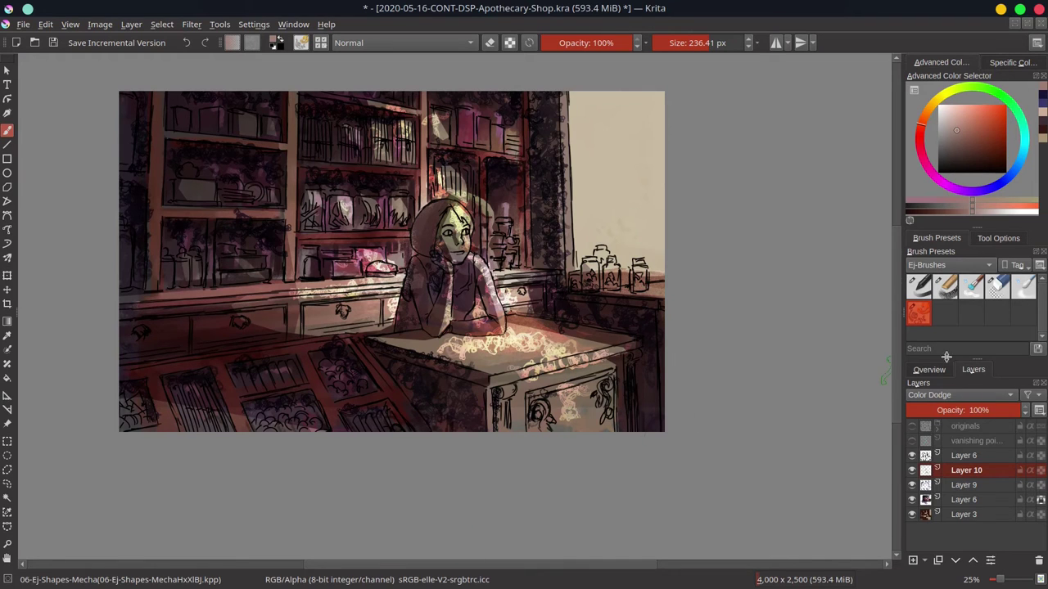
Fade the top Layer 6 to 80% opacity and save the file.
{"action": "left_click", "coordinate": [912, 371]}
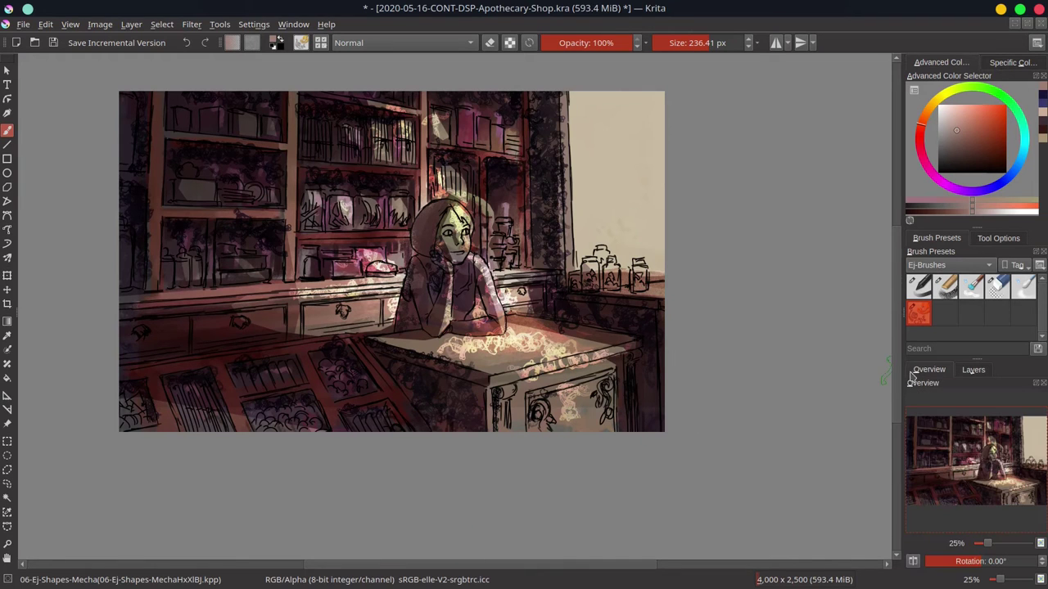
{"action": "left_click", "coordinate": [973, 370]}
{"action": "left_click", "coordinate": [997, 411]}
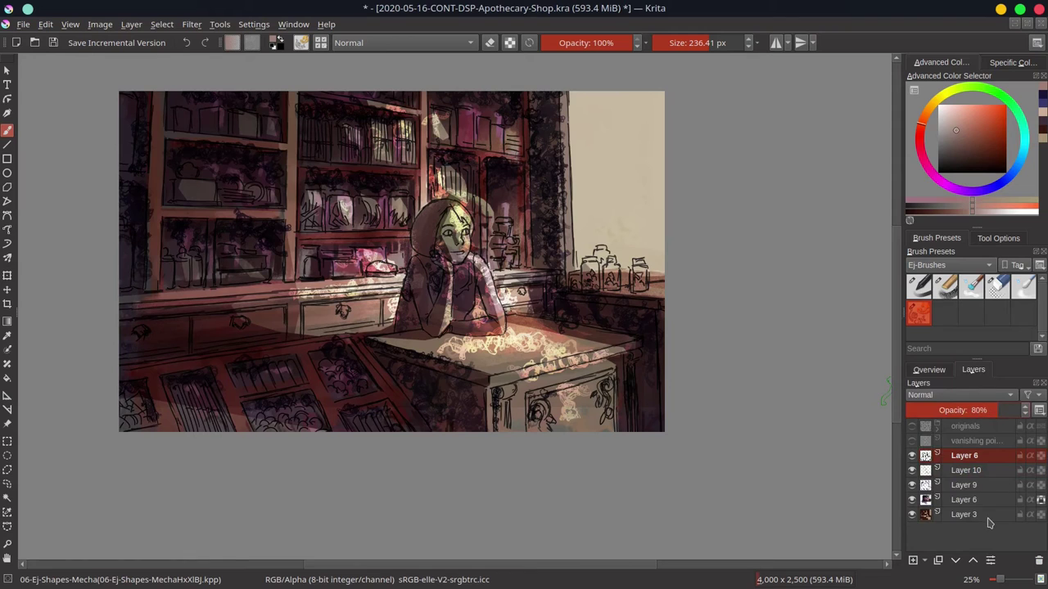
{"action": "left_click", "coordinate": [928, 370]}
{"action": "left_click", "coordinate": [54, 43]}
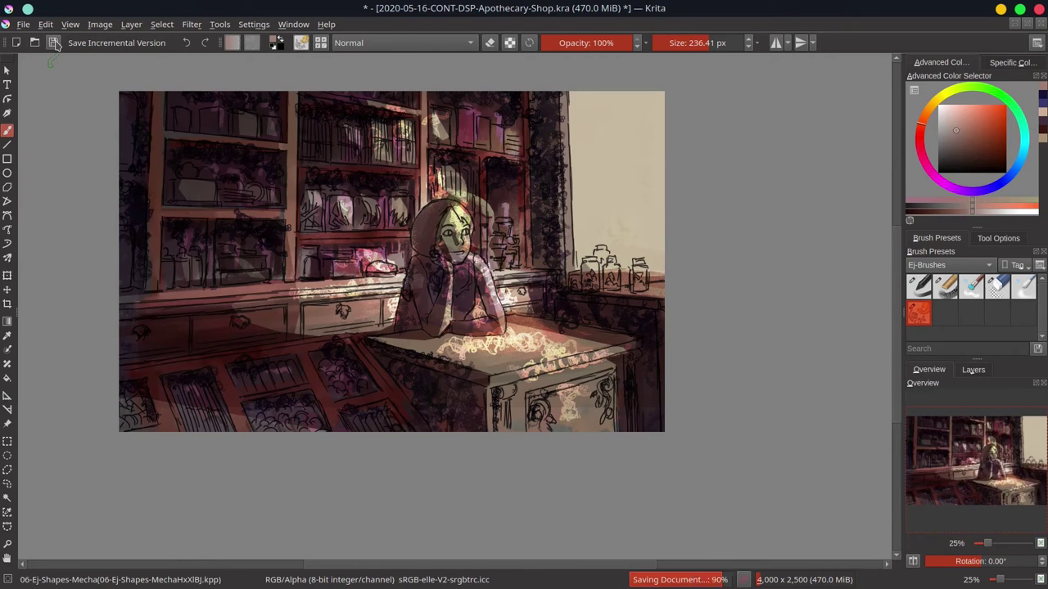
{"action": "left_click", "coordinate": [969, 290]}
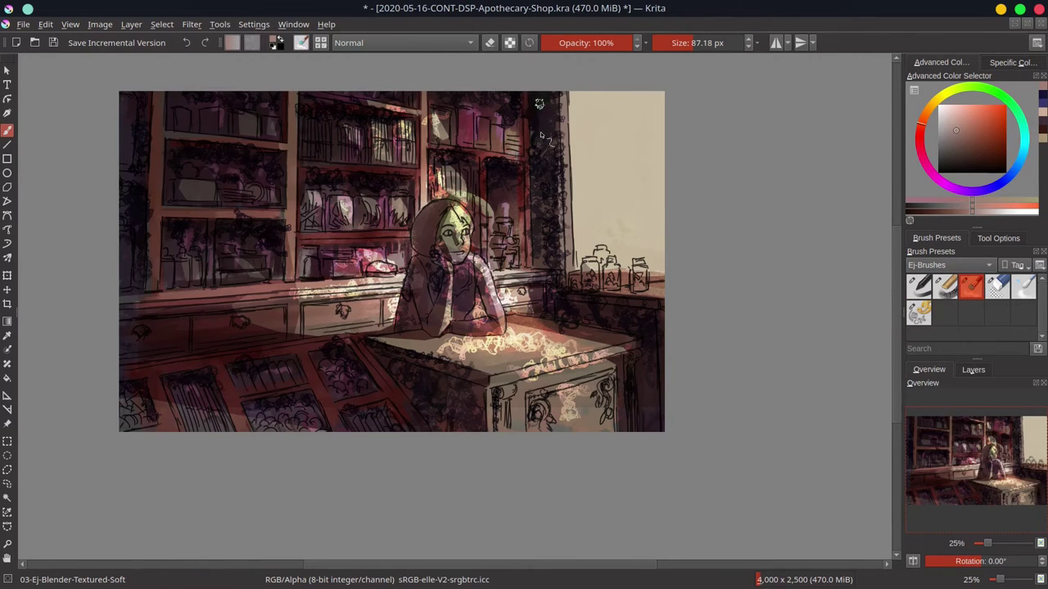
Darken the right pillar, blend the window jars, and add a faint shelf-edge highlight.
{"action": "mouse_move", "coordinate": [540, 104]}
{"action": "left_mouse_down"}
{"action": "mouse_move", "coordinate": [543, 263]}
{"action": "mouse_move", "coordinate": [557, 169]}
{"action": "mouse_move", "coordinate": [560, 284]}
{"action": "mouse_move", "coordinate": [564, 146]}
{"action": "mouse_move", "coordinate": [565, 154]}
{"action": "mouse_move", "coordinate": [538, 133]}
{"action": "left_mouse_up"}
{"action": "key", "text": "bracketleft"}
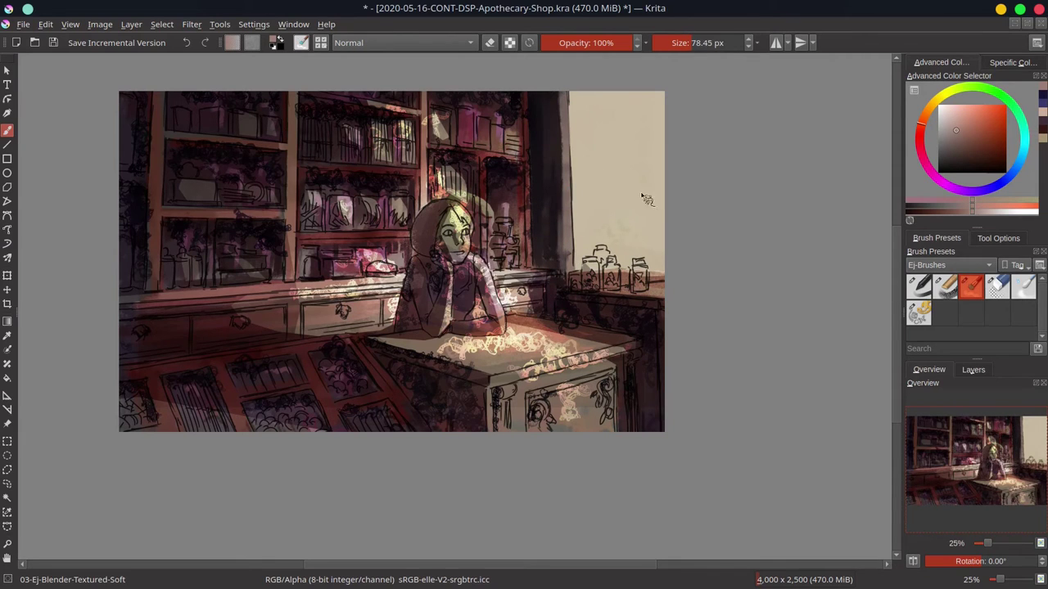
{"action": "key", "text": "bracketleft"}
{"action": "mouse_move", "coordinate": [618, 268]}
{"action": "left_mouse_down"}
{"action": "mouse_move", "coordinate": [576, 285]}
{"action": "mouse_move", "coordinate": [605, 276]}
{"action": "mouse_move", "coordinate": [595, 274]}
{"action": "mouse_move", "coordinate": [651, 295]}
{"action": "left_mouse_up"}
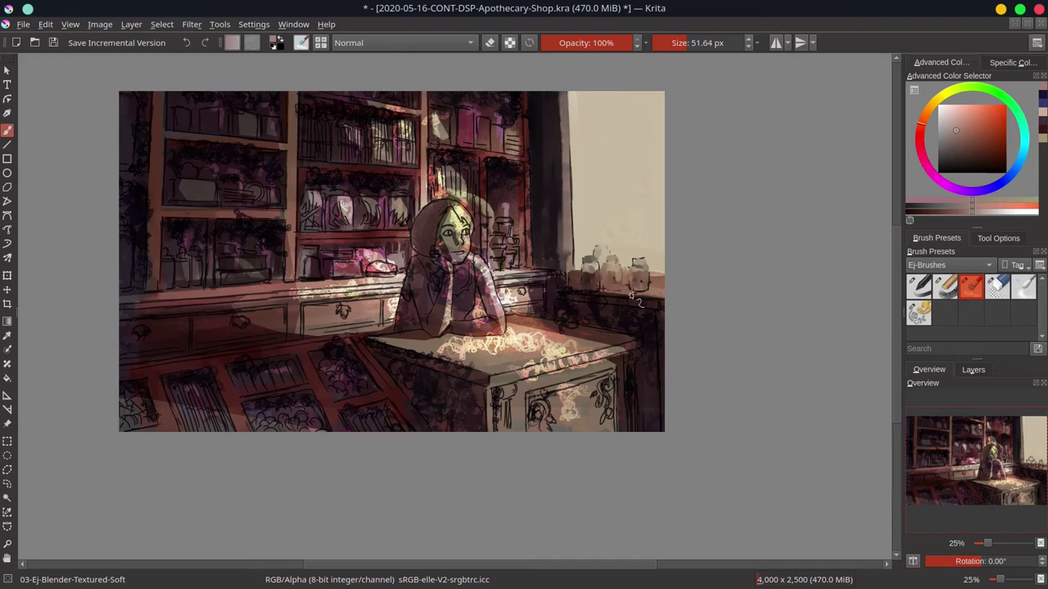
{"action": "key", "text": "bracketright"}
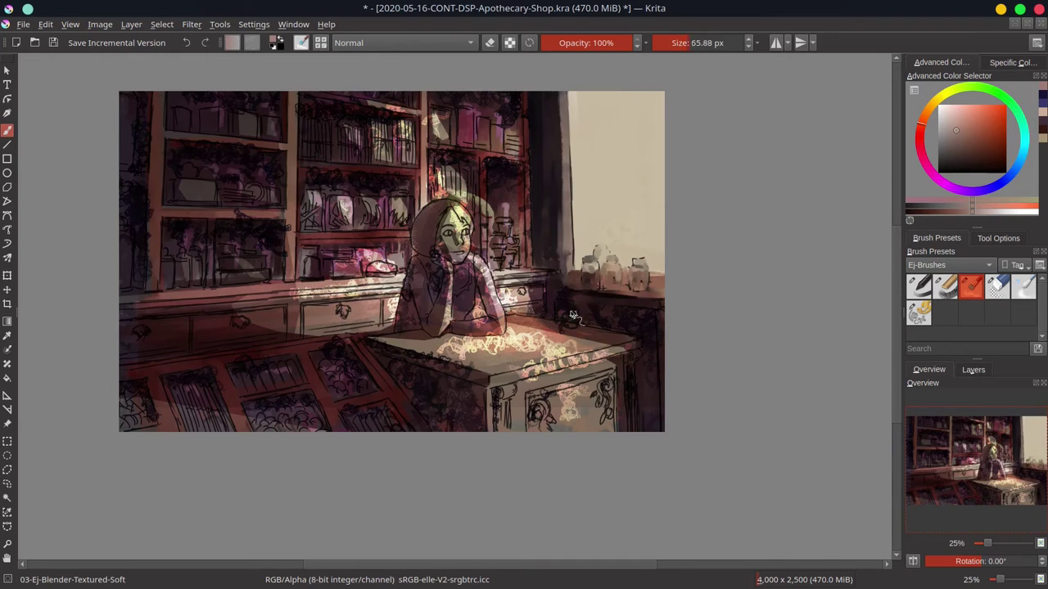
{"action": "key", "text": "bracketright"}
{"action": "key", "text": "bracketright"}
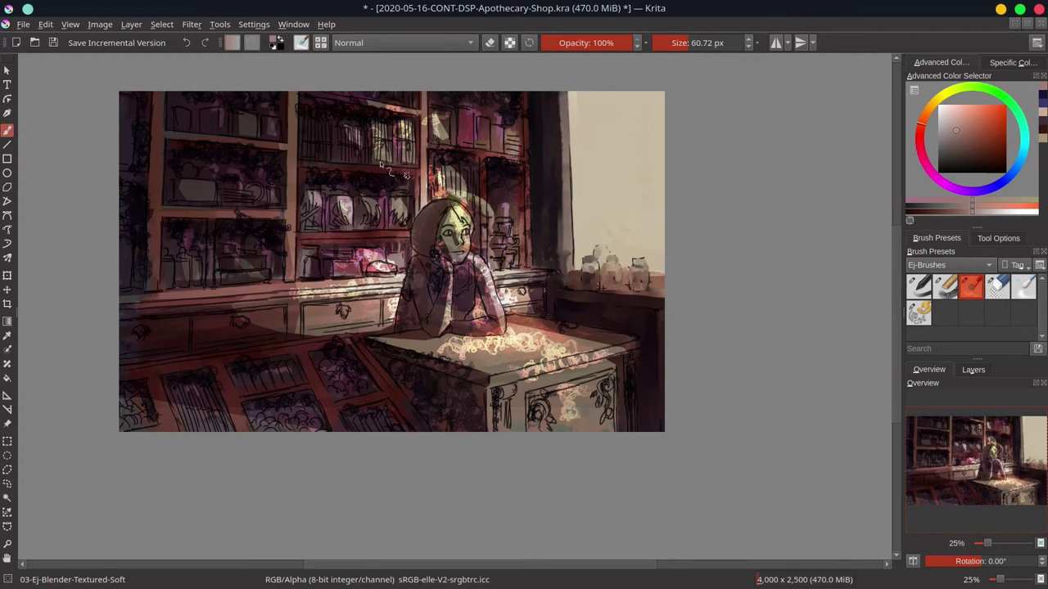
{"action": "key", "text": "bracketright"}
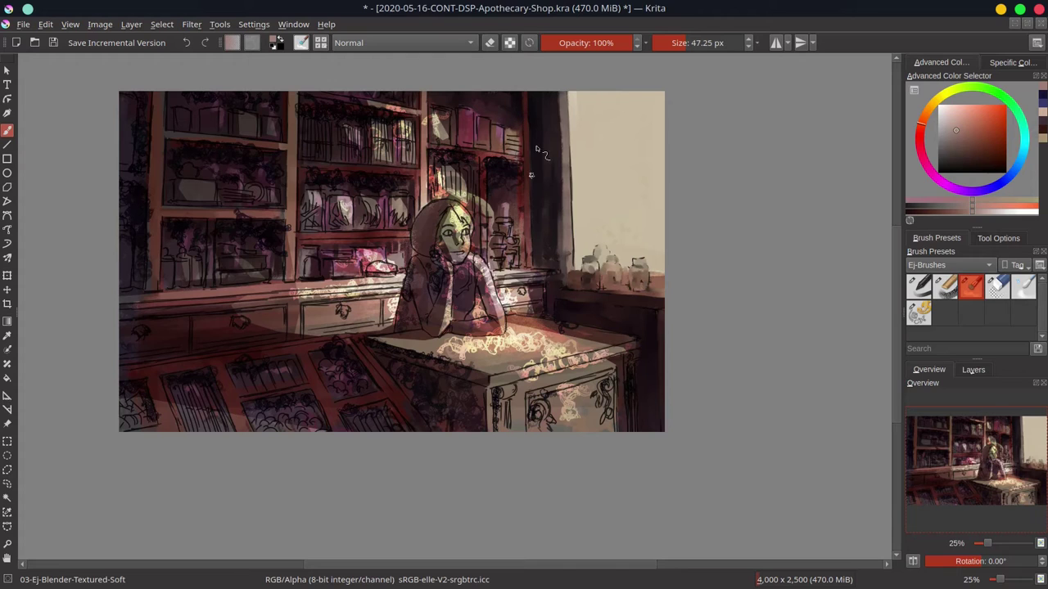
{"action": "key", "text": "bracketright"}
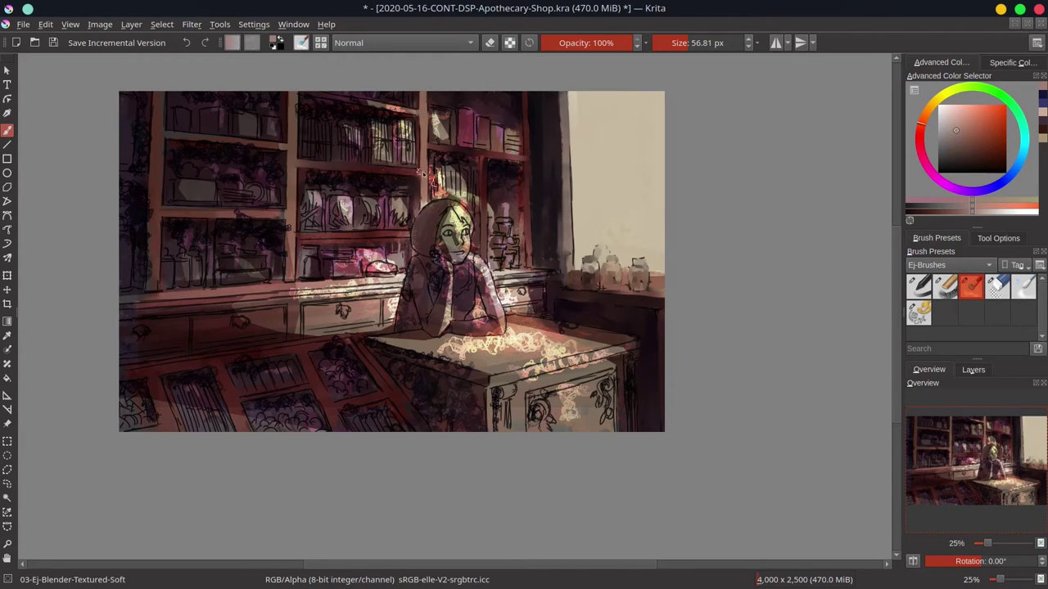
{"action": "left_click_drag", "start_coordinate": [289, 237], "coordinate": [376, 238]}
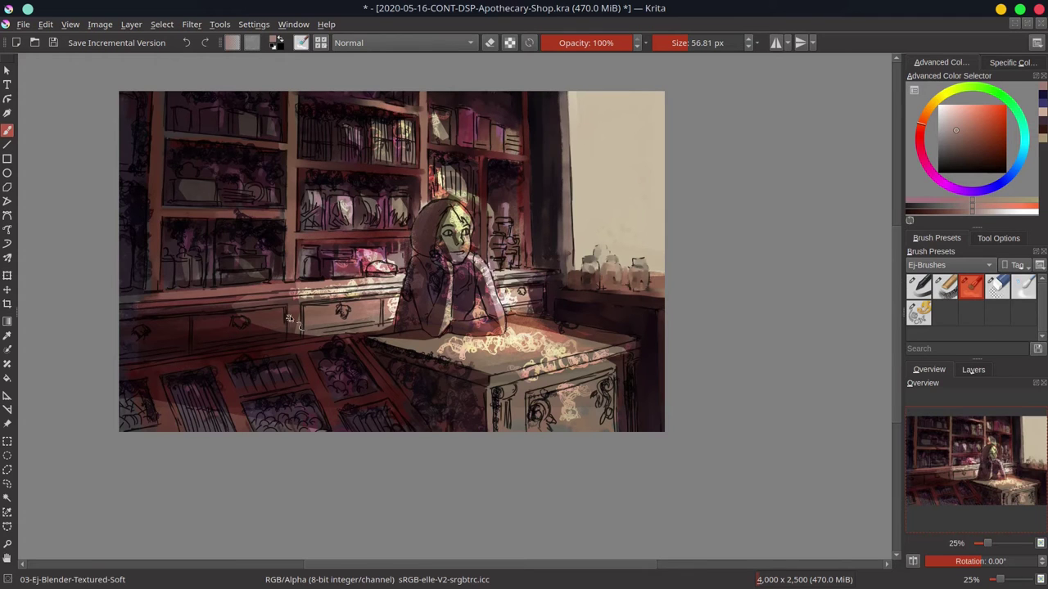
On Layer 3 Merged, paint dark strokes down the shelves beside the window and save.
{"action": "left_click", "coordinate": [973, 369]}
{"action": "right_click", "coordinate": [911, 434]}
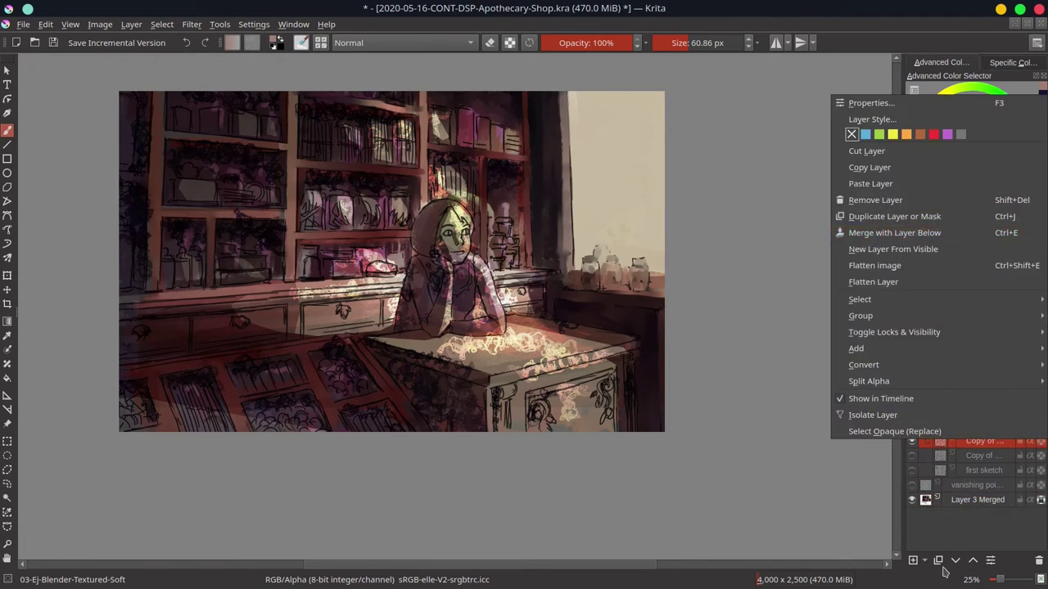
{"action": "key", "text": "Escape"}
{"action": "left_click", "coordinate": [974, 456]}
{"action": "key", "text": "bracketright"}
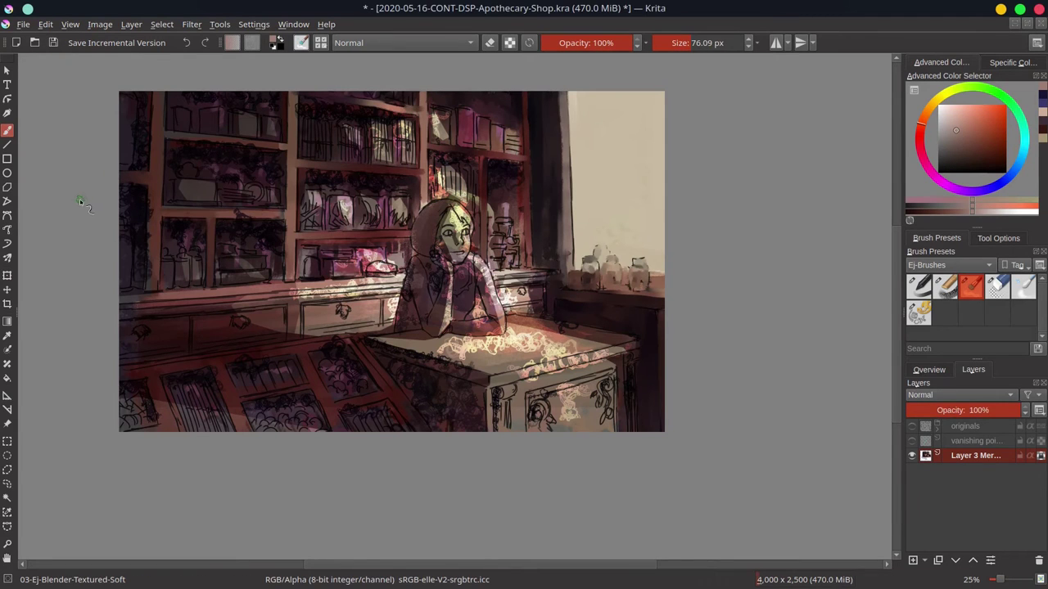
{"action": "key", "text": "bracketleft"}
{"action": "key", "text": "bracketleft"}
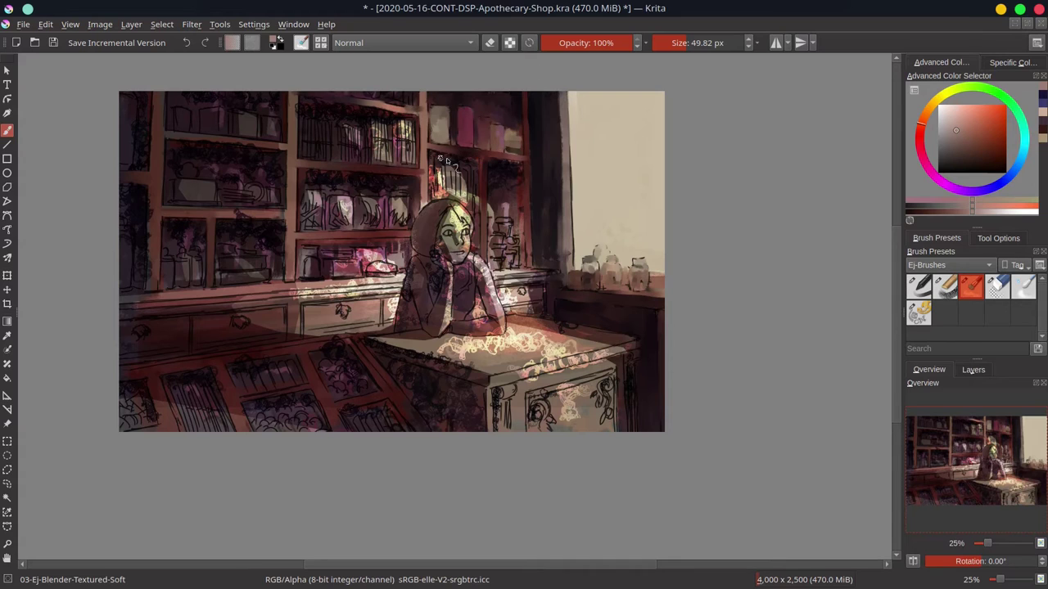
{"action": "mouse_move", "coordinate": [446, 168]}
{"action": "left_mouse_down"}
{"action": "mouse_move", "coordinate": [433, 190]}
{"action": "mouse_move", "coordinate": [439, 196]}
{"action": "mouse_move", "coordinate": [460, 161]}
{"action": "mouse_move", "coordinate": [479, 211]}
{"action": "left_mouse_up"}
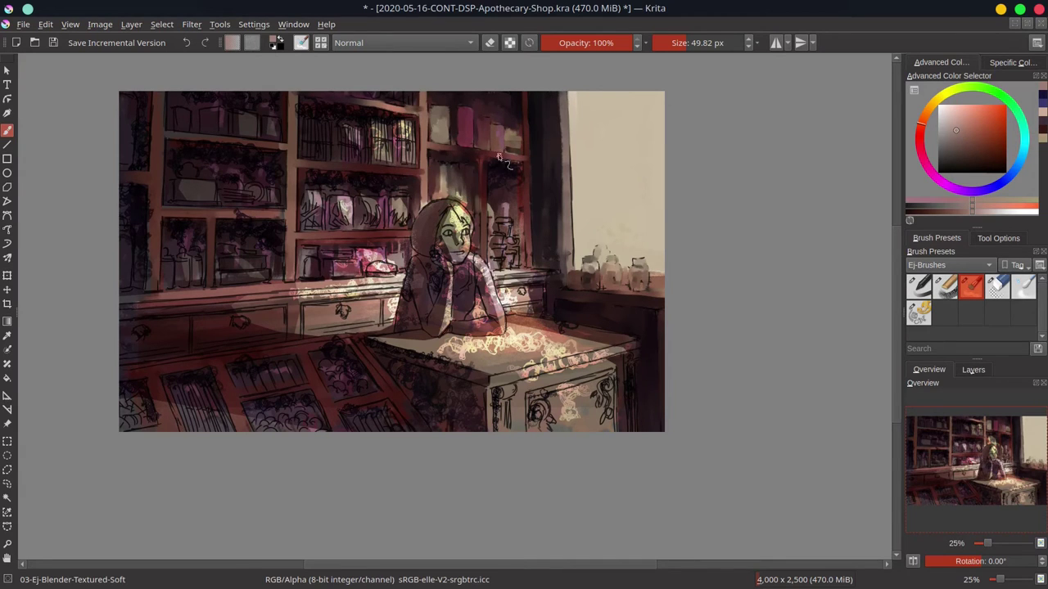
{"action": "key", "text": "bracketright"}
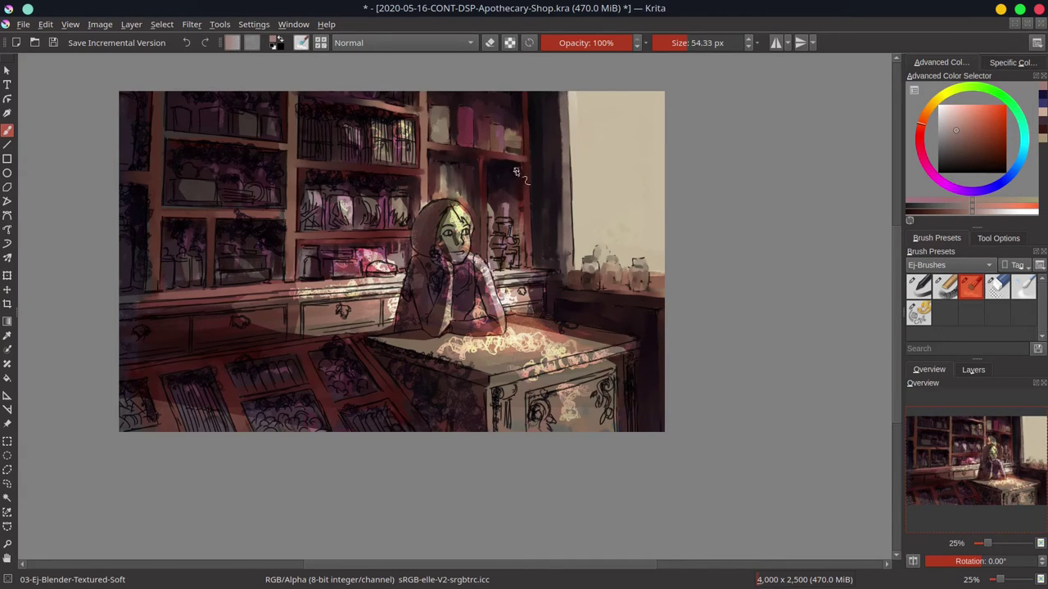
{"action": "mouse_move", "coordinate": [516, 172]}
{"action": "left_mouse_down"}
{"action": "mouse_move", "coordinate": [516, 206]}
{"action": "mouse_move", "coordinate": [493, 212]}
{"action": "mouse_move", "coordinate": [498, 222]}
{"action": "mouse_move", "coordinate": [507, 206]}
{"action": "mouse_move", "coordinate": [491, 242]}
{"action": "mouse_move", "coordinate": [501, 256]}
{"action": "mouse_move", "coordinate": [513, 247]}
{"action": "mouse_move", "coordinate": [500, 269]}
{"action": "left_mouse_up"}
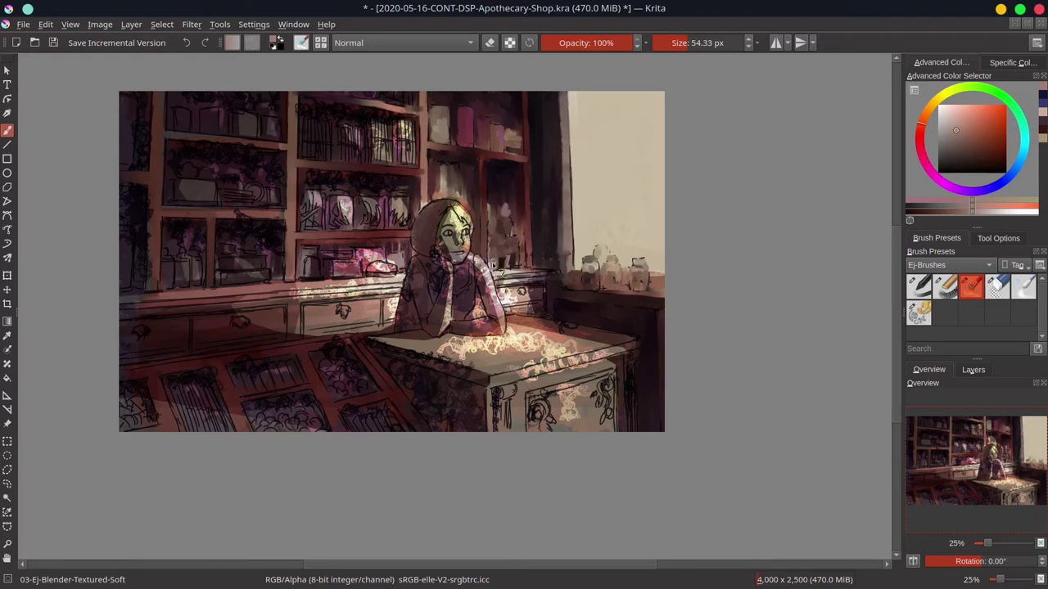
{"action": "key", "text": "bracketleft"}
{"action": "key", "text": "bracketleft"}
{"action": "key", "text": "bracketleft"}
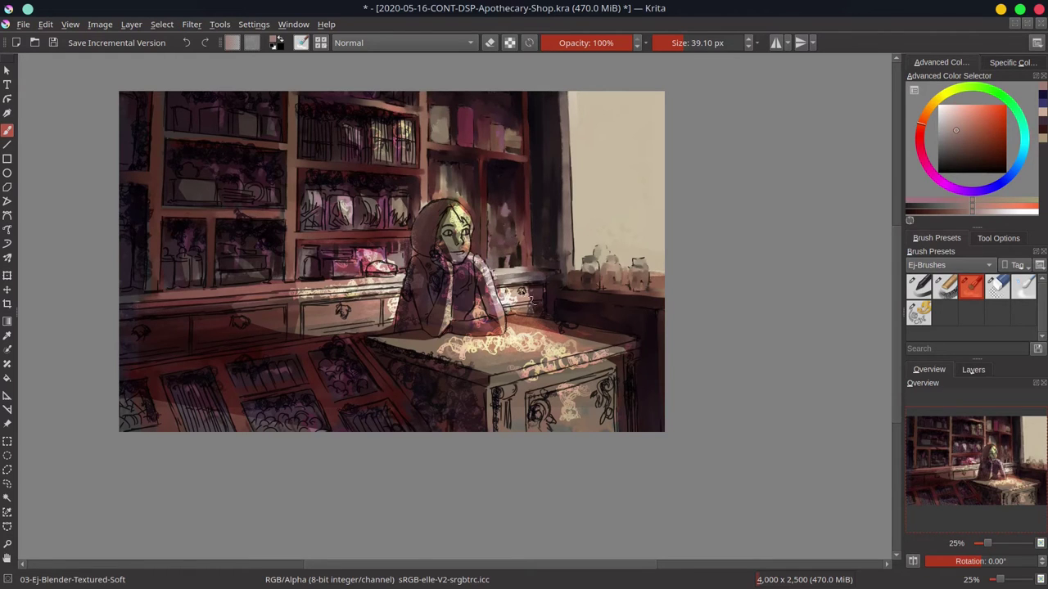
{"action": "key", "text": "bracketright"}
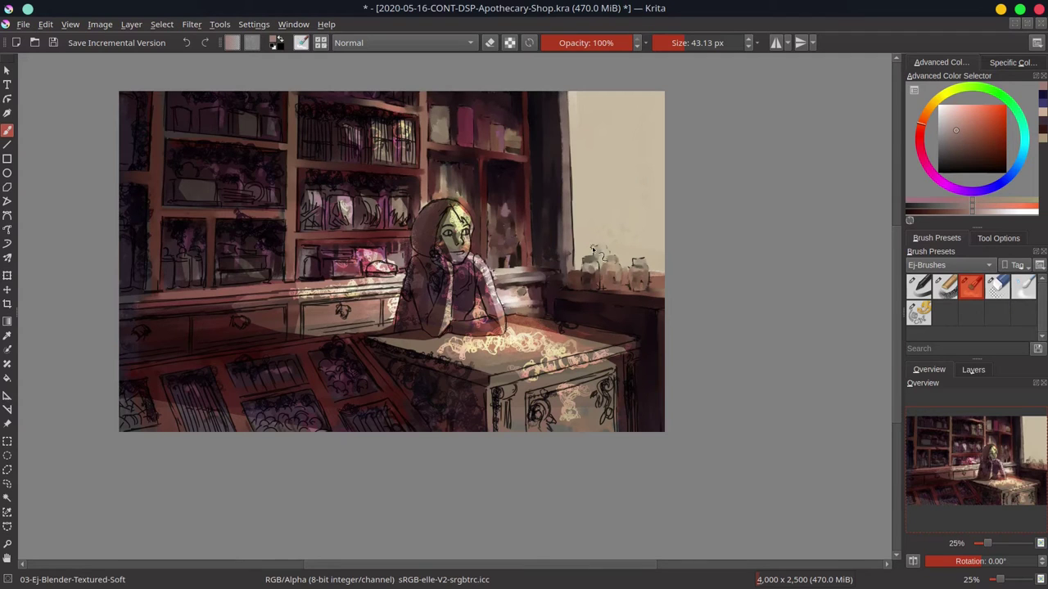
{"action": "key", "text": "ctrl+s"}
{"action": "key", "text": "ctrl+r"}
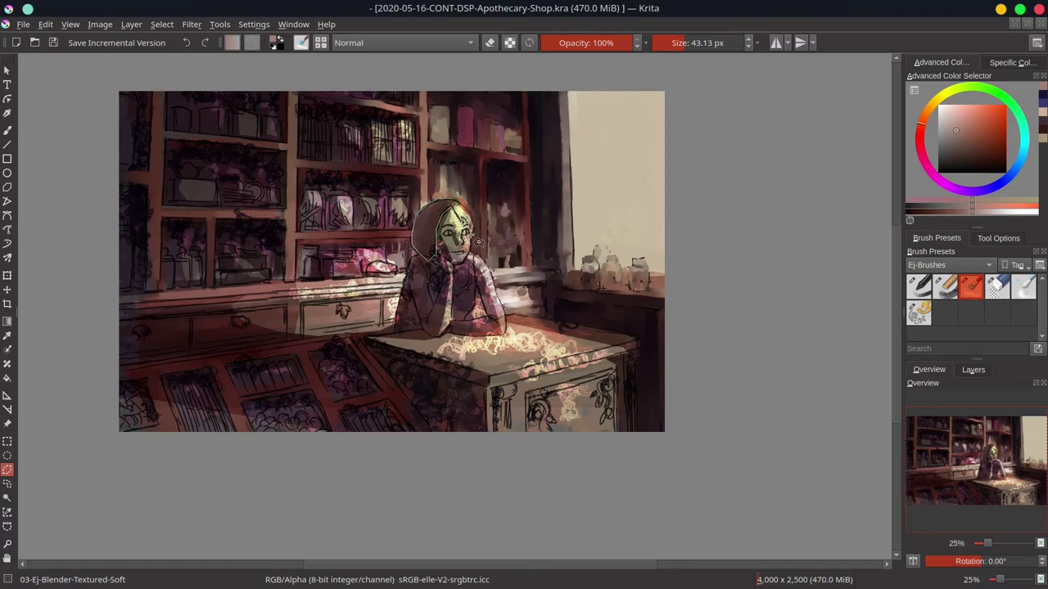
Lasso the girl's hair and arm and recolour them green with HSV/HSL (Hue 80, Saturation 33).
{"action": "left_click_drag", "start_coordinate": [465, 211], "coordinate": [461, 214]}
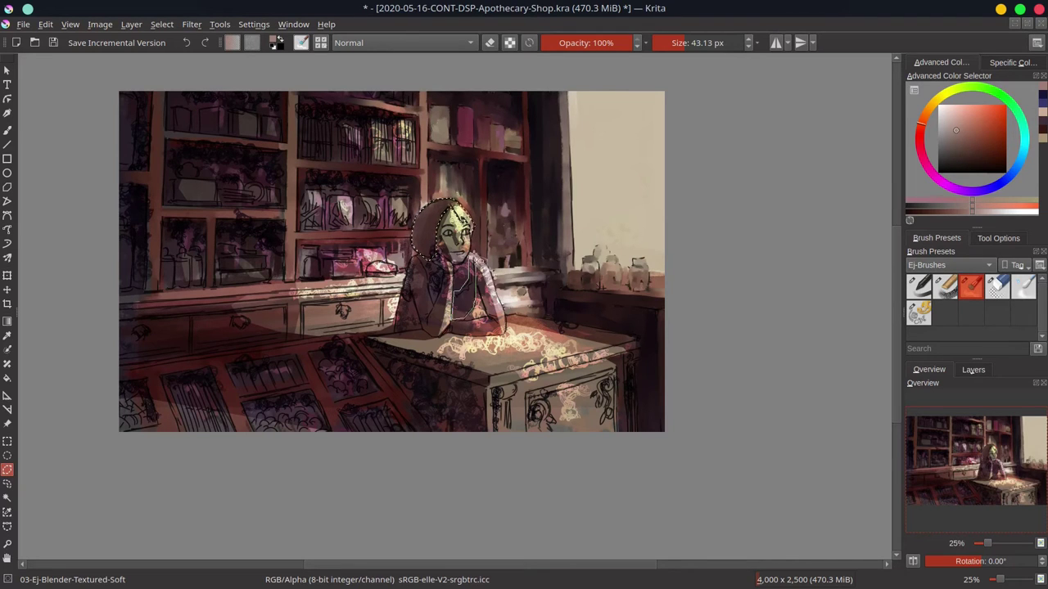
{"action": "left_click_drag", "start_coordinate": [434, 275], "coordinate": [439, 261]}
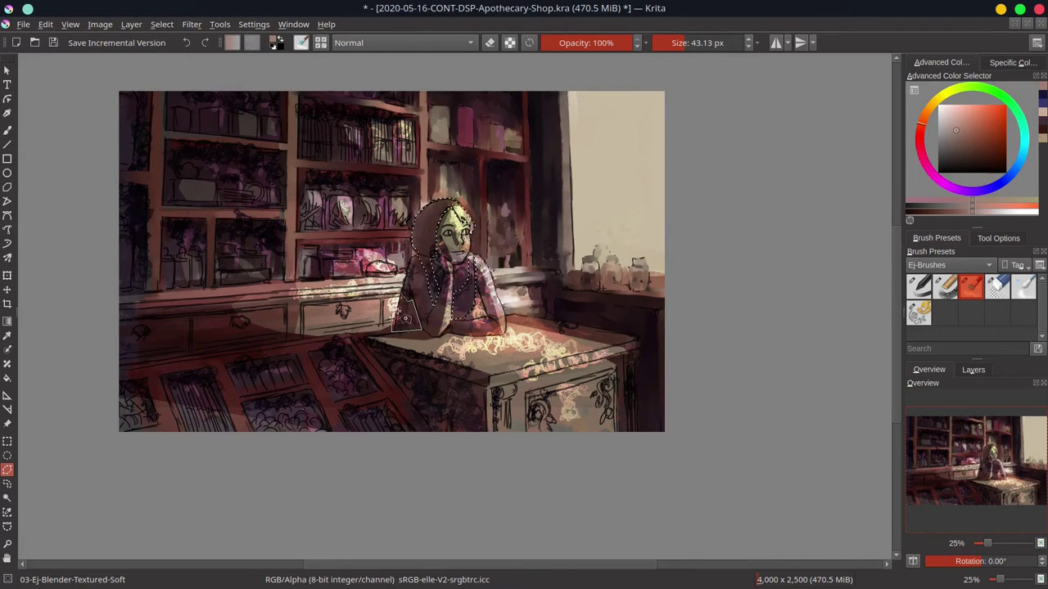
{"action": "left_click_drag", "start_coordinate": [413, 317], "coordinate": [406, 331]}
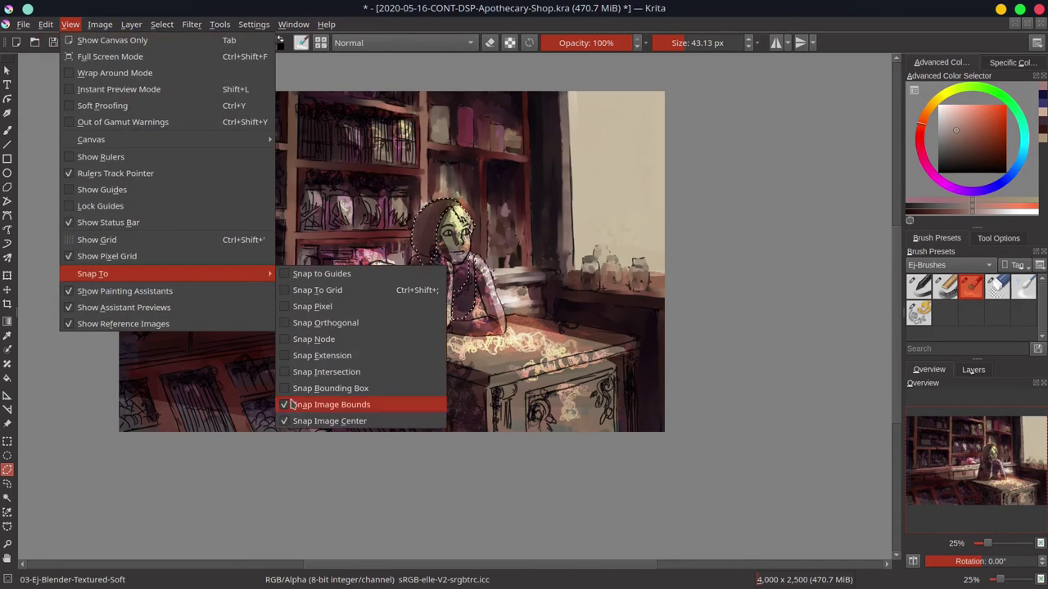
{"action": "left_click", "coordinate": [192, 23]}
{"action": "left_click", "coordinate": [426, 173]}
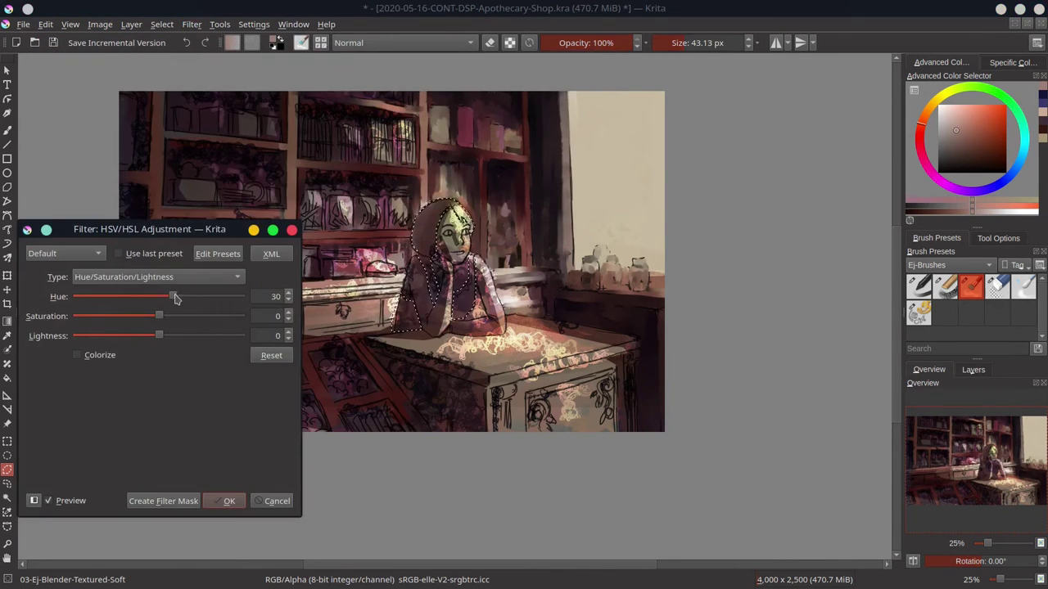
{"action": "left_click_drag", "start_coordinate": [148, 229], "coordinate": [165, 257]}
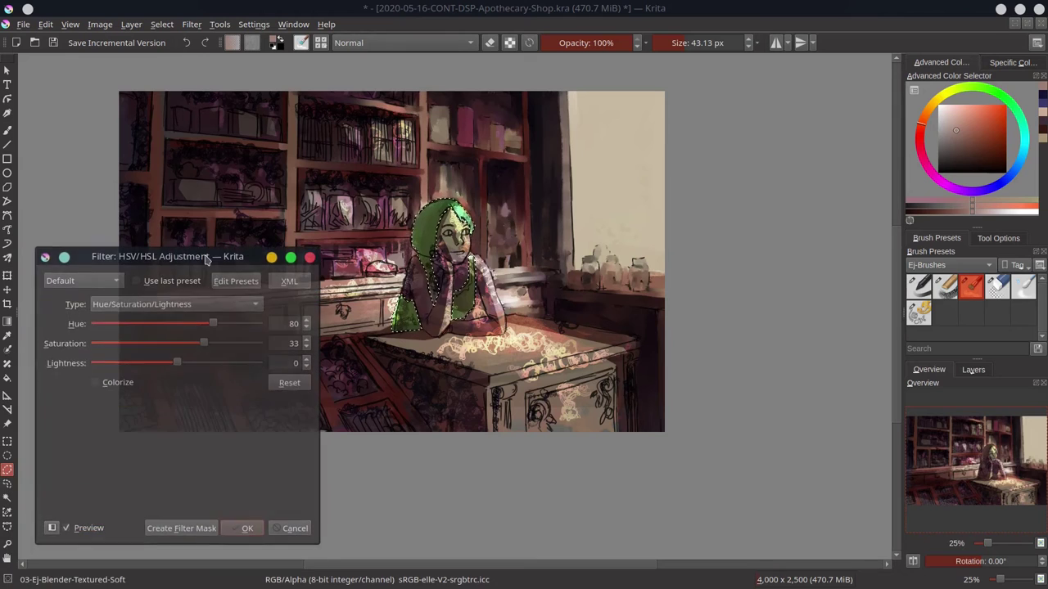
{"action": "left_click_drag", "start_coordinate": [177, 363], "coordinate": [158, 368]}
{"action": "left_click", "coordinate": [246, 529]}
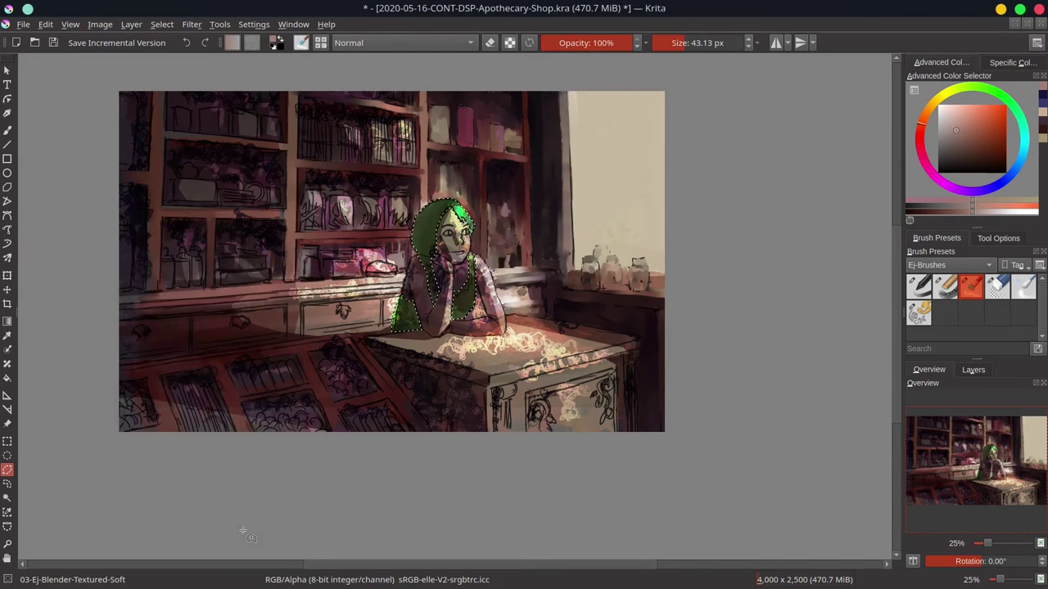
Dab Multiply shapes-brush colour into the green area by the arm, deselect, and save.
{"action": "key", "text": "slash"}
{"action": "key", "text": "ctrl+s"}
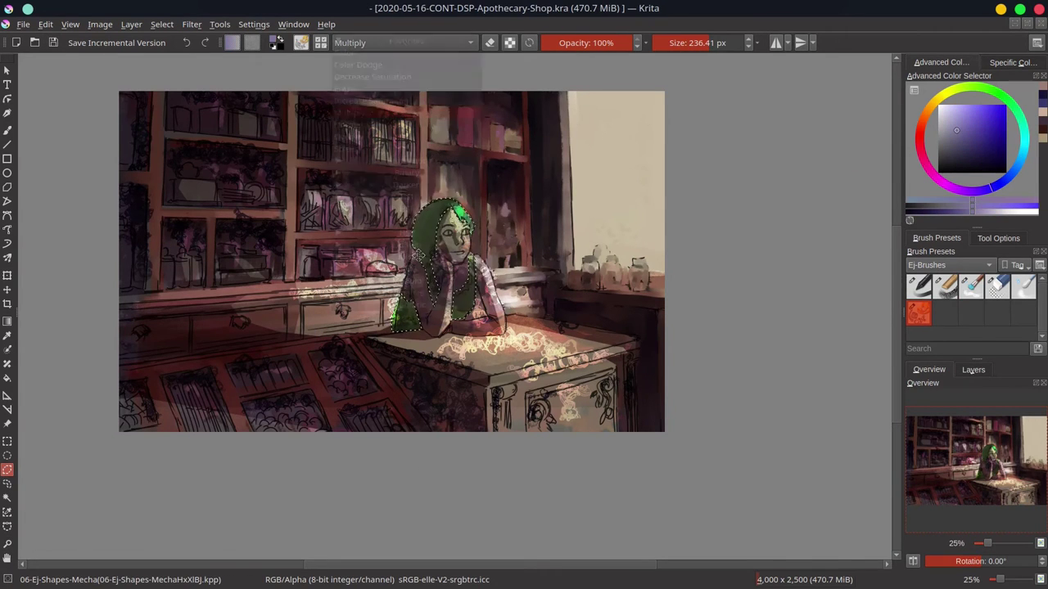
{"action": "left_click", "coordinate": [405, 321]}
{"action": "key", "text": "ctrl+shift+a"}
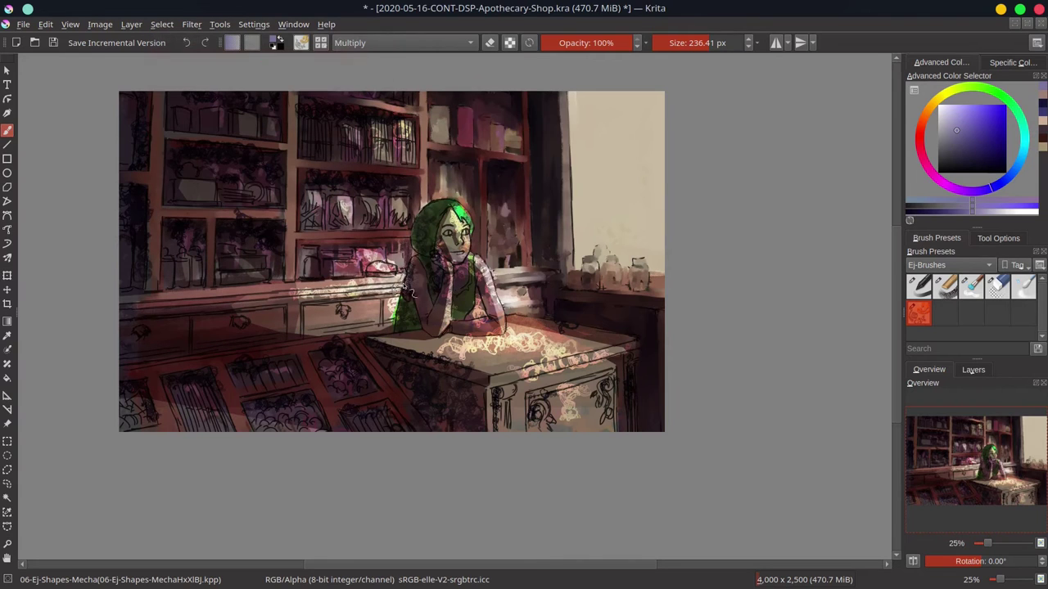
{"action": "left_click", "coordinate": [392, 331]}
{"action": "key", "text": "ctrl+s"}
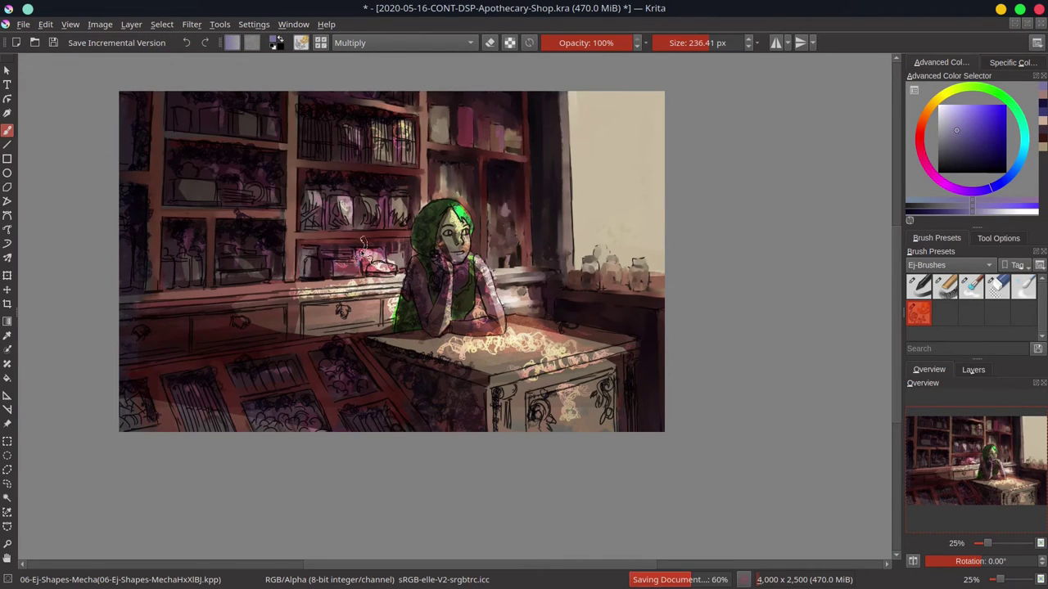
{"action": "key", "text": "ctrl+plus"}
{"action": "left_click", "coordinate": [7, 469]}
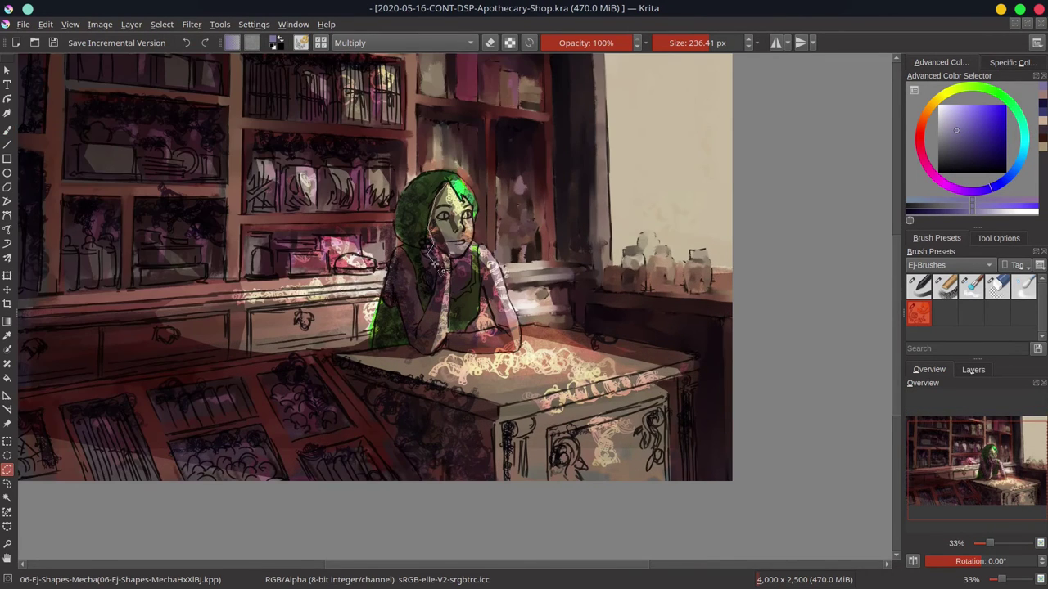
Close the polygon selection around the face and shift its hue and saturation with HSV/HSL.
{"action": "double_click", "coordinate": [481, 219]}
{"action": "left_click", "coordinate": [191, 24]}
{"action": "left_click", "coordinate": [237, 41]}
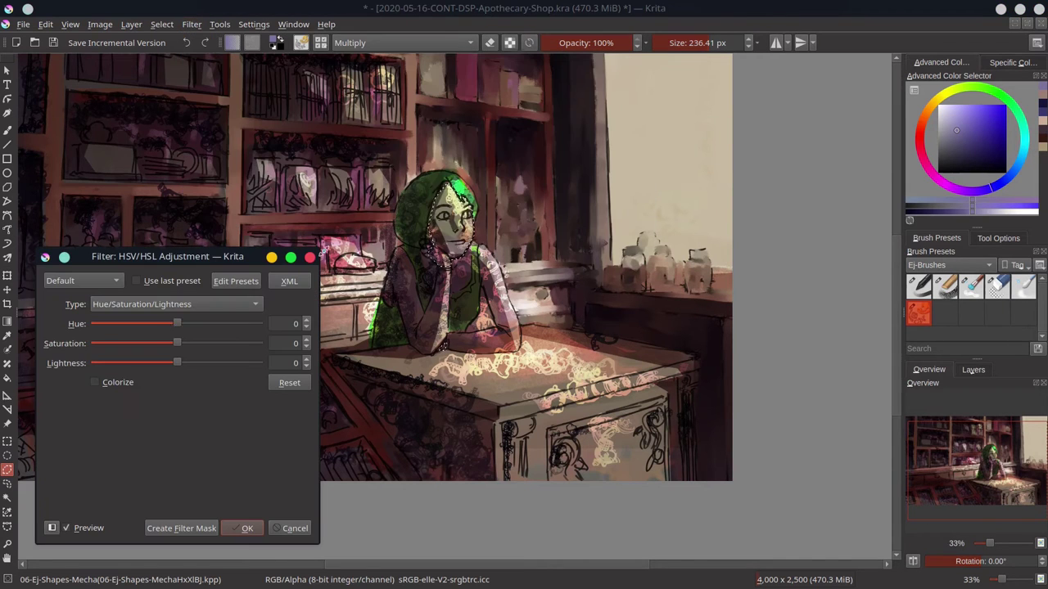
{"action": "left_click_drag", "start_coordinate": [177, 324], "coordinate": [187, 343]}
{"action": "left_click", "coordinate": [246, 528]}
{"action": "left_click", "coordinate": [191, 23]}
Apply Color Balance to the face, shifting it toward red and away from blue.
{"action": "left_click", "coordinate": [491, 105]}
{"action": "left_click", "coordinate": [163, 324]}
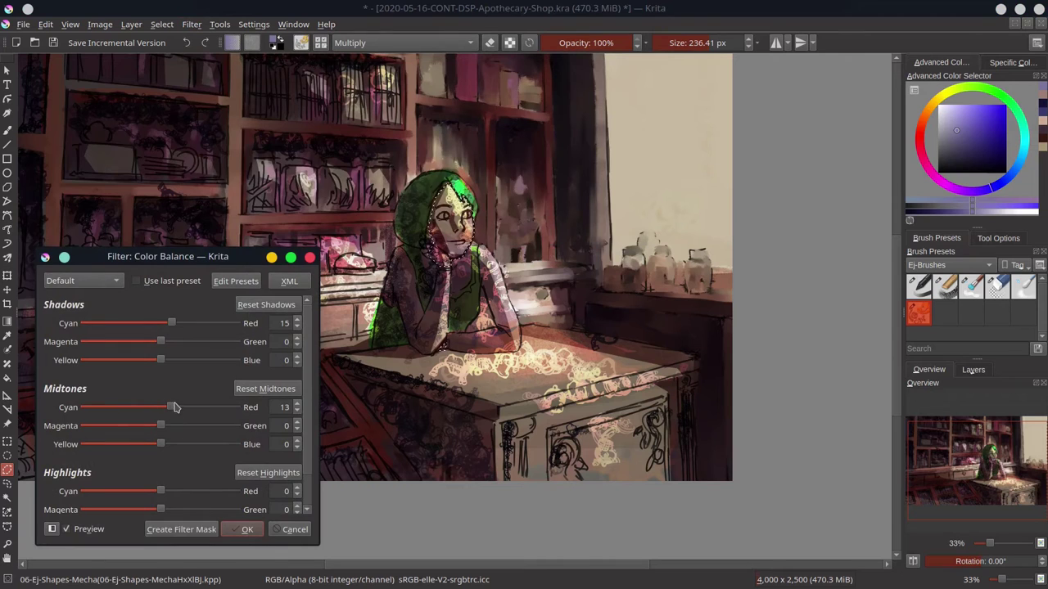
{"action": "scroll", "coordinate": [167, 377], "scroll_direction": "down", "scroll_amount": 2}
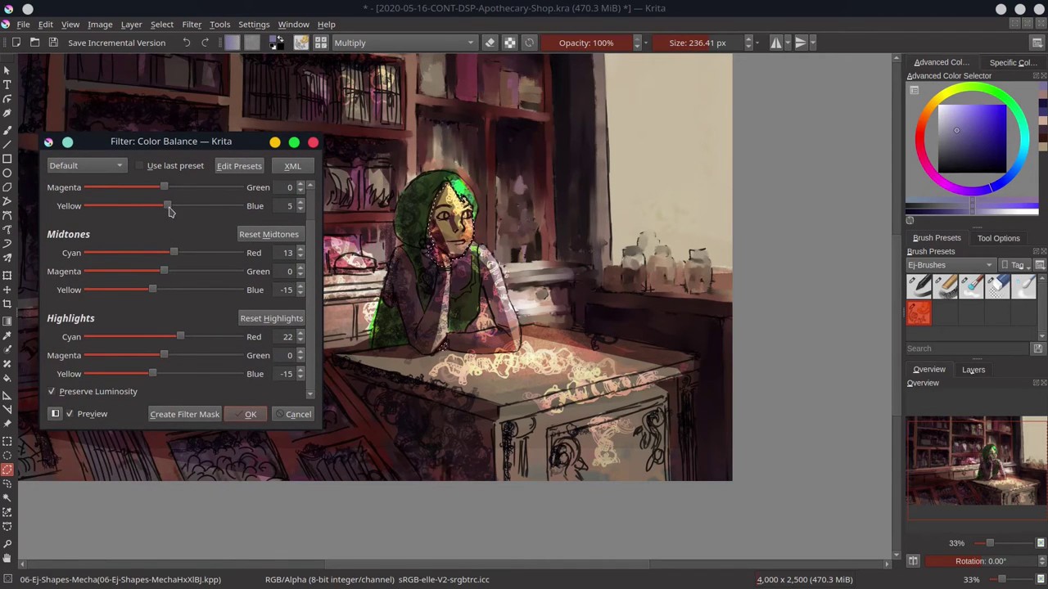
{"action": "left_click_drag", "start_coordinate": [170, 211], "coordinate": [179, 211]}
{"action": "scroll", "coordinate": [311, 295], "scroll_direction": "up", "scroll_amount": 2}
{"action": "left_click", "coordinate": [246, 414]}
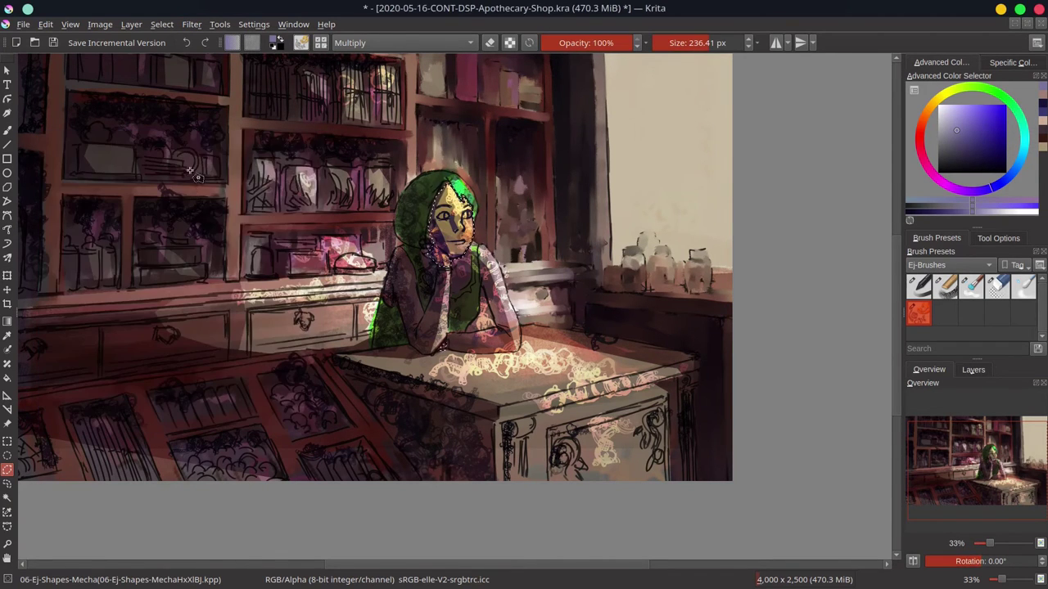
Use Curves to raise the Red and lower the Green channel on the face, then deselect.
{"action": "left_click", "coordinate": [192, 24]}
{"action": "left_click", "coordinate": [491, 86]}
{"action": "left_click", "coordinate": [117, 191]}
{"action": "left_click", "coordinate": [123, 206]}
{"action": "left_click_drag", "start_coordinate": [261, 230], "coordinate": [236, 258]}
{"action": "left_click", "coordinate": [117, 191]}
{"action": "left_click", "coordinate": [114, 205]}
{"action": "left_click_drag", "start_coordinate": [159, 297], "coordinate": [159, 300]}
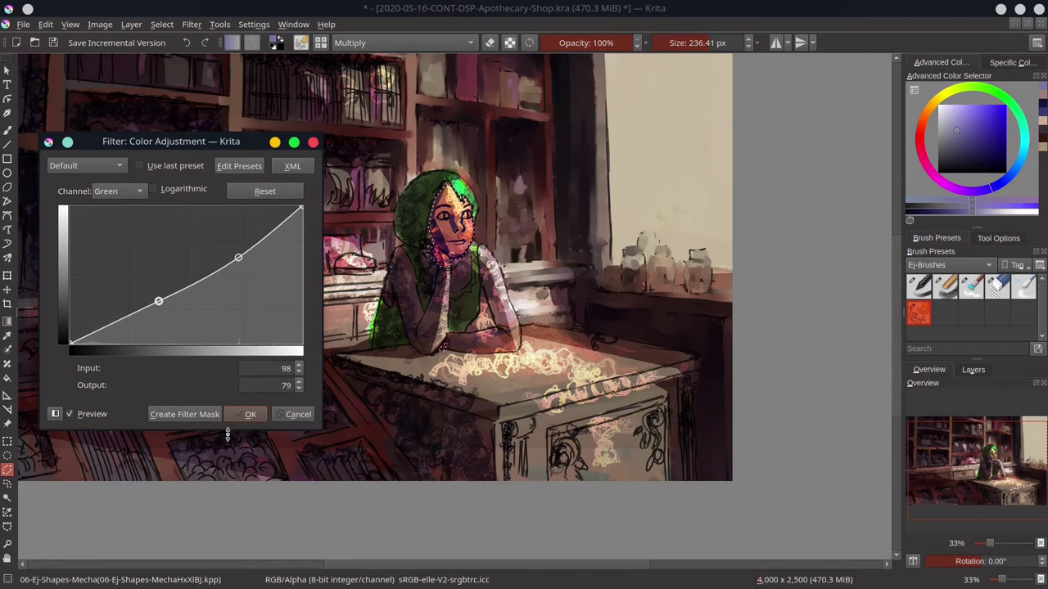
{"action": "left_click", "coordinate": [250, 414]}
{"action": "left_click", "coordinate": [161, 24]}
{"action": "left_click", "coordinate": [180, 65]}
{"action": "scroll", "coordinate": [262, 184], "scroll_direction": "down", "scroll_amount": 3}
Save the painting and zoom out to view the whole canvas at 33%.
{"action": "key", "text": "ctrl+s"}
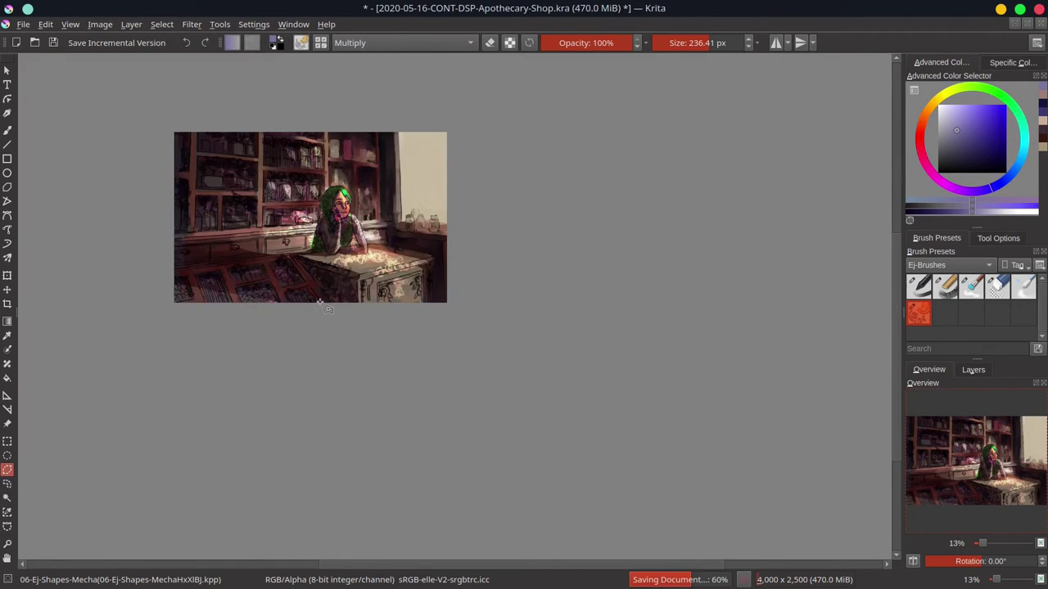
{"action": "scroll", "coordinate": [299, 196], "scroll_direction": "up", "scroll_amount": 4}
{"action": "key", "text": "b"}
{"action": "left_click", "coordinate": [409, 42]}
{"action": "key", "text": "Escape"}
{"action": "key", "text": "slash"}
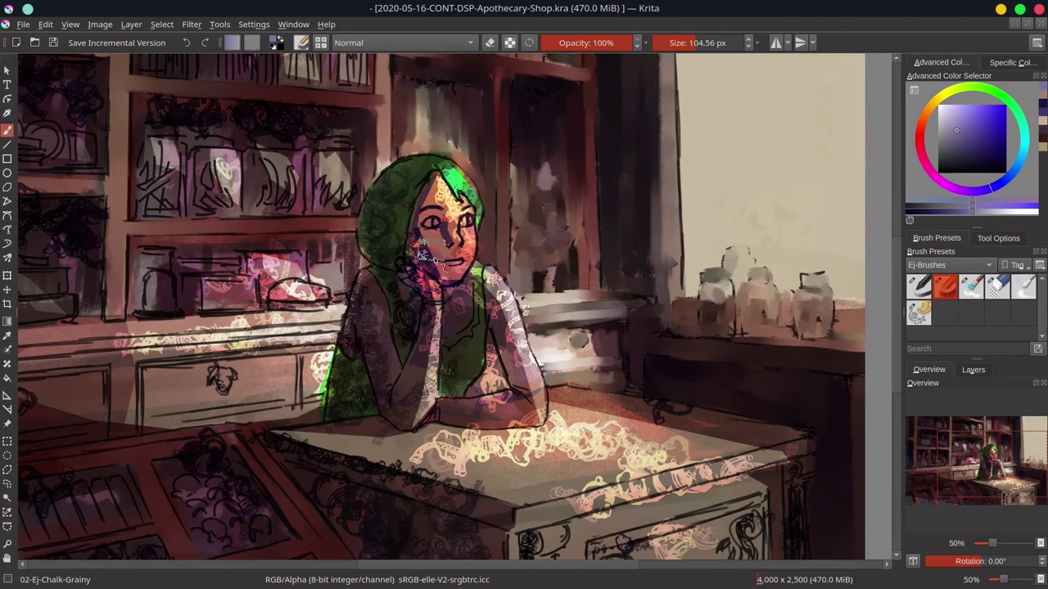
{"action": "scroll", "coordinate": [481, 358], "scroll_direction": "down", "scroll_amount": 3}
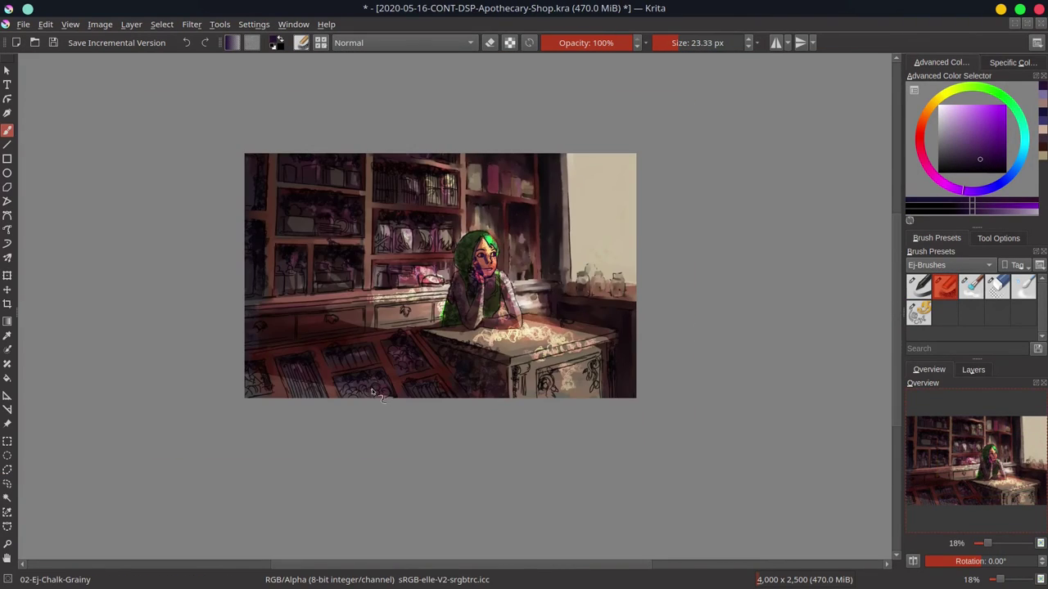
{"action": "left_click", "coordinate": [53, 42]}
{"action": "scroll", "coordinate": [446, 282], "scroll_direction": "up", "scroll_amount": 2}
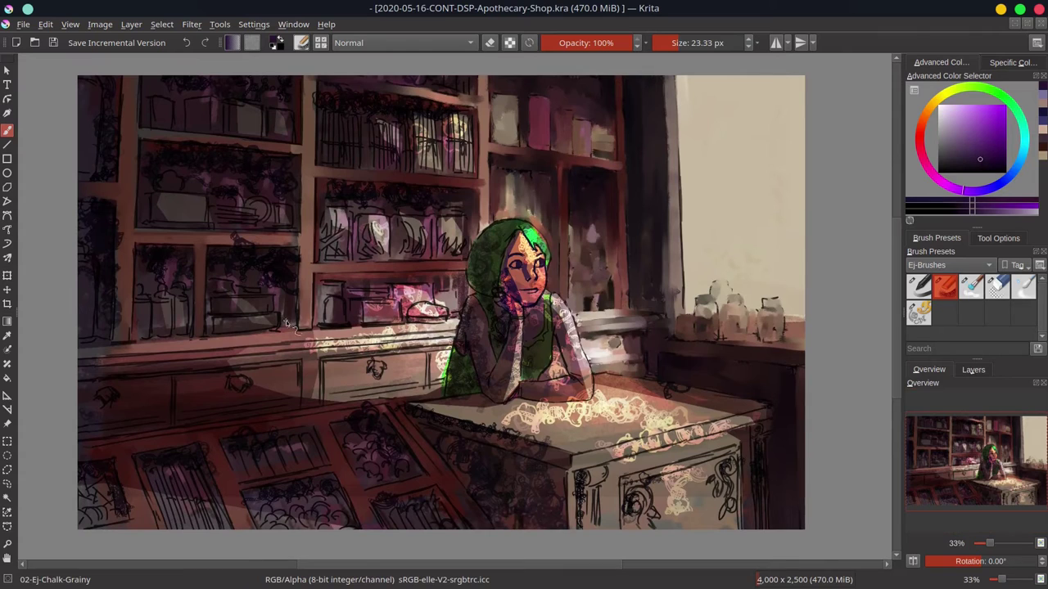
With the soft textured blender at about 56 px, paint sampled brown over the upper bookshelf books.
{"action": "key", "text": "slash"}
{"action": "mouse_move", "coordinate": [327, 104]}
{"action": "left_mouse_down"}
{"action": "mouse_move", "coordinate": [431, 108]}
{"action": "mouse_move", "coordinate": [375, 105]}
{"action": "left_mouse_up"}
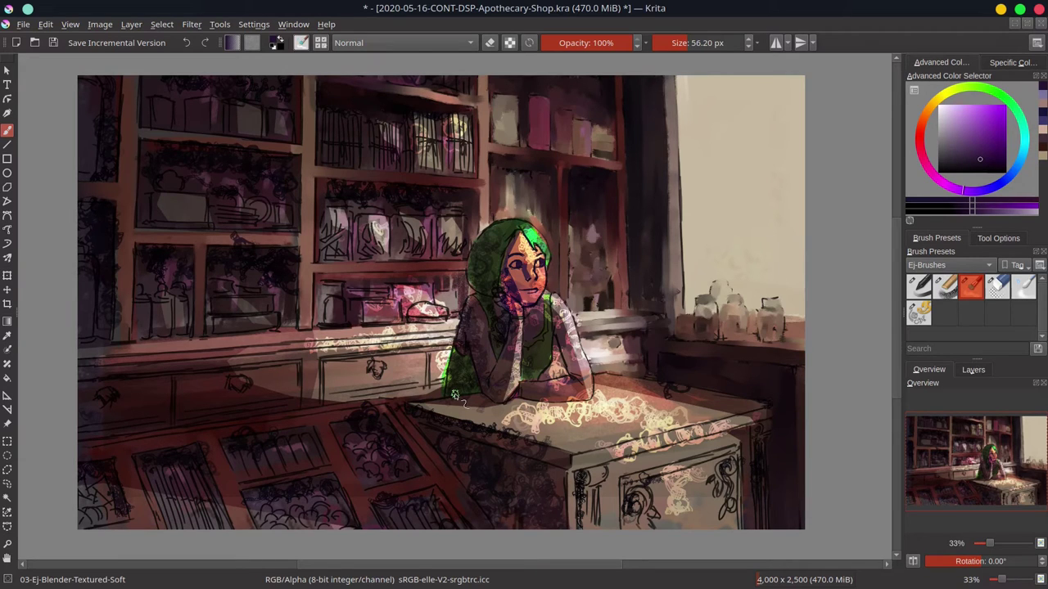
{"action": "key", "text": "slash"}
{"action": "left_click", "coordinate": [332, 135], "text": "ctrl"}
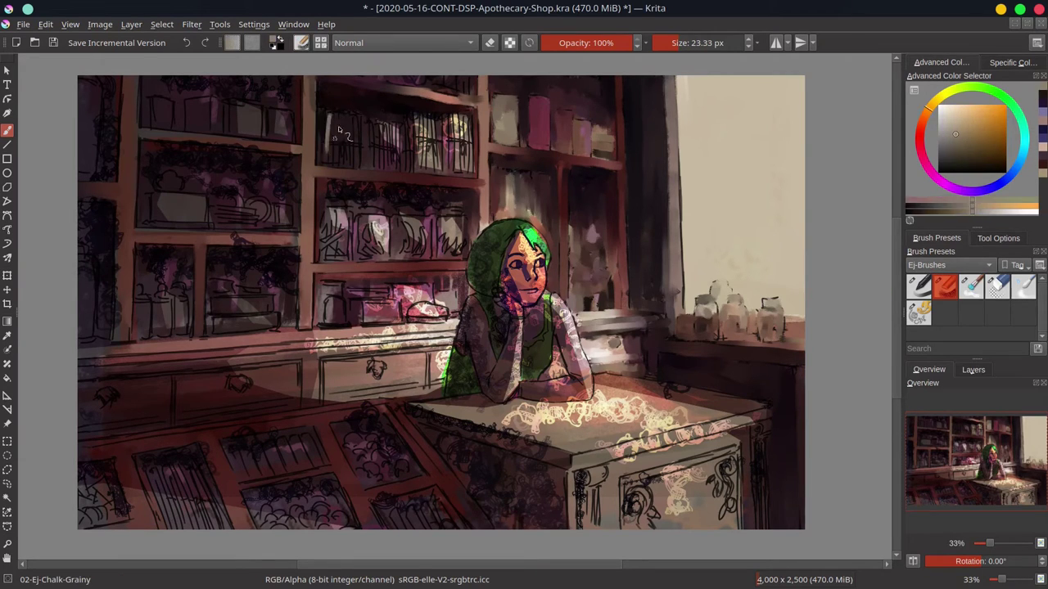
{"action": "key", "text": "slash"}
{"action": "mouse_move", "coordinate": [331, 139]}
{"action": "left_mouse_down"}
{"action": "mouse_move", "coordinate": [346, 114]}
{"action": "mouse_move", "coordinate": [331, 161]}
{"action": "mouse_move", "coordinate": [372, 124]}
{"action": "mouse_move", "coordinate": [383, 146]}
{"action": "mouse_move", "coordinate": [386, 123]}
{"action": "mouse_move", "coordinate": [396, 159]}
{"action": "mouse_move", "coordinate": [414, 168]}
{"action": "mouse_move", "coordinate": [465, 131]}
{"action": "mouse_move", "coordinate": [465, 118]}
{"action": "mouse_move", "coordinate": [447, 167]}
{"action": "mouse_move", "coordinate": [394, 166]}
{"action": "left_mouse_up"}
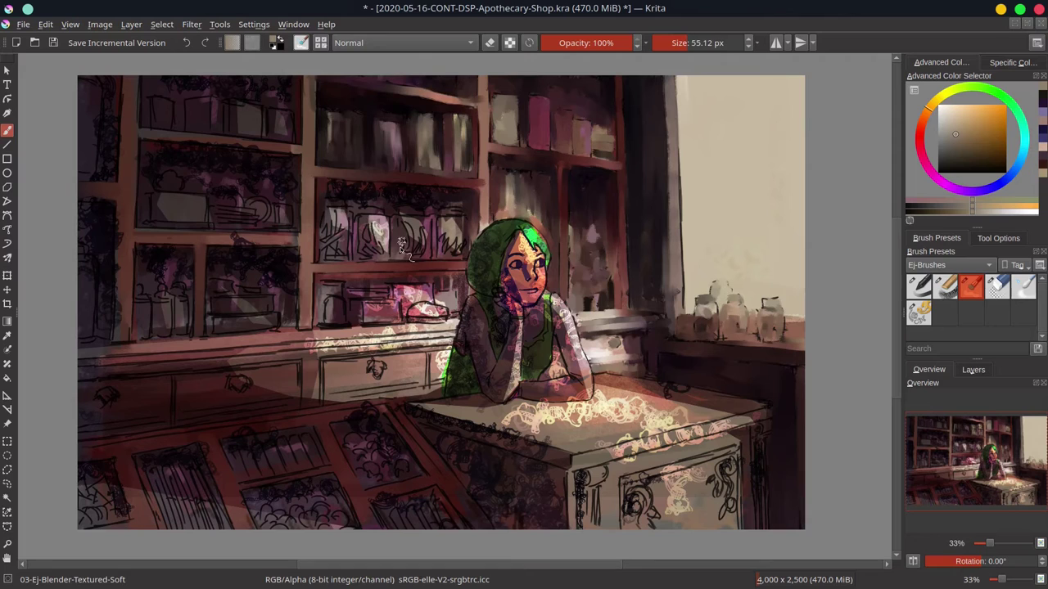
{"action": "mouse_move", "coordinate": [356, 203]}
{"action": "left_mouse_down"}
{"action": "mouse_move", "coordinate": [389, 193]}
{"action": "mouse_move", "coordinate": [341, 192]}
{"action": "mouse_move", "coordinate": [407, 195]}
{"action": "mouse_move", "coordinate": [436, 209]}
{"action": "mouse_move", "coordinate": [469, 198]}
{"action": "mouse_move", "coordinate": [446, 243]}
{"action": "mouse_move", "coordinate": [434, 221]}
{"action": "mouse_move", "coordinate": [456, 233]}
{"action": "mouse_move", "coordinate": [396, 227]}
{"action": "mouse_move", "coordinate": [420, 224]}
{"action": "mouse_move", "coordinate": [383, 237]}
{"action": "mouse_move", "coordinate": [343, 285]}
{"action": "mouse_move", "coordinate": [374, 251]}
{"action": "mouse_move", "coordinate": [374, 221]}
{"action": "mouse_move", "coordinate": [327, 216]}
{"action": "mouse_move", "coordinate": [321, 234]}
{"action": "mouse_move", "coordinate": [332, 257]}
{"action": "mouse_move", "coordinate": [426, 245]}
{"action": "left_mouse_up"}
Darken the jar shelf and blend the lower-shelf jars into soft pink, then save.
{"action": "key", "text": "slash"}
{"action": "left_click", "coordinate": [315, 281], "text": "ctrl"}
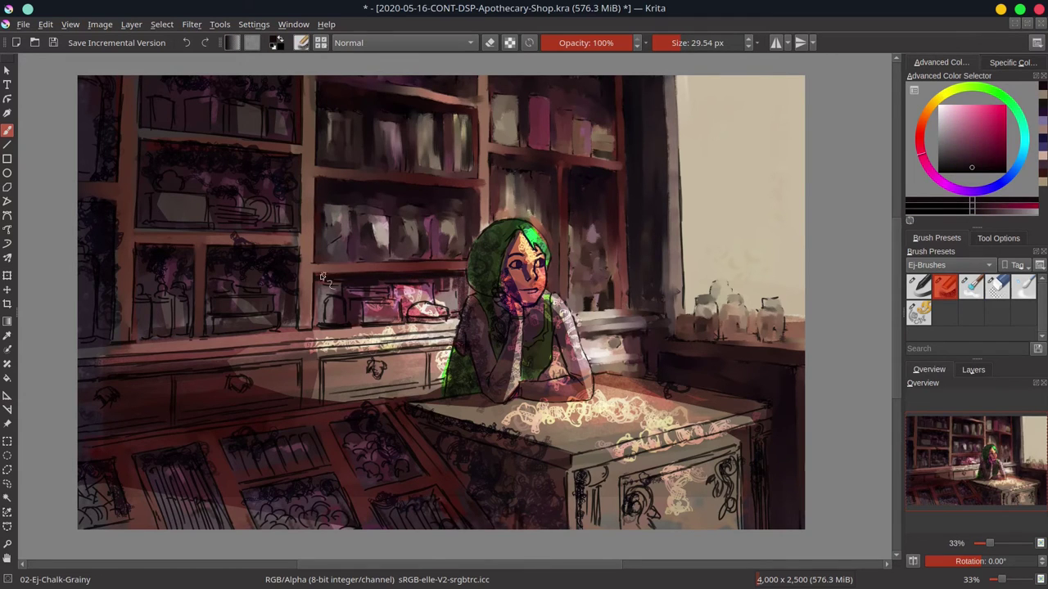
{"action": "key", "text": "slash"}
{"action": "mouse_move", "coordinate": [462, 282]}
{"action": "left_mouse_down"}
{"action": "mouse_move", "coordinate": [423, 319]}
{"action": "mouse_move", "coordinate": [422, 300]}
{"action": "mouse_move", "coordinate": [369, 292]}
{"action": "mouse_move", "coordinate": [360, 316]}
{"action": "mouse_move", "coordinate": [394, 319]}
{"action": "mouse_move", "coordinate": [329, 316]}
{"action": "mouse_move", "coordinate": [338, 311]}
{"action": "mouse_move", "coordinate": [302, 327]}
{"action": "mouse_move", "coordinate": [343, 337]}
{"action": "mouse_move", "coordinate": [433, 327]}
{"action": "mouse_move", "coordinate": [443, 305]}
{"action": "mouse_move", "coordinate": [381, 340]}
{"action": "mouse_move", "coordinate": [429, 342]}
{"action": "mouse_move", "coordinate": [327, 347]}
{"action": "mouse_move", "coordinate": [350, 366]}
{"action": "mouse_move", "coordinate": [429, 362]}
{"action": "mouse_move", "coordinate": [439, 388]}
{"action": "mouse_move", "coordinate": [398, 398]}
{"action": "mouse_move", "coordinate": [366, 389]}
{"action": "mouse_move", "coordinate": [370, 370]}
{"action": "mouse_move", "coordinate": [301, 355]}
{"action": "mouse_move", "coordinate": [314, 396]}
{"action": "mouse_move", "coordinate": [342, 400]}
{"action": "left_mouse_up"}
{"action": "key", "text": "bracketleft"}
{"action": "key", "text": "bracketright"}
{"action": "key", "text": "bracketright"}
{"action": "key", "text": "bracketright"}
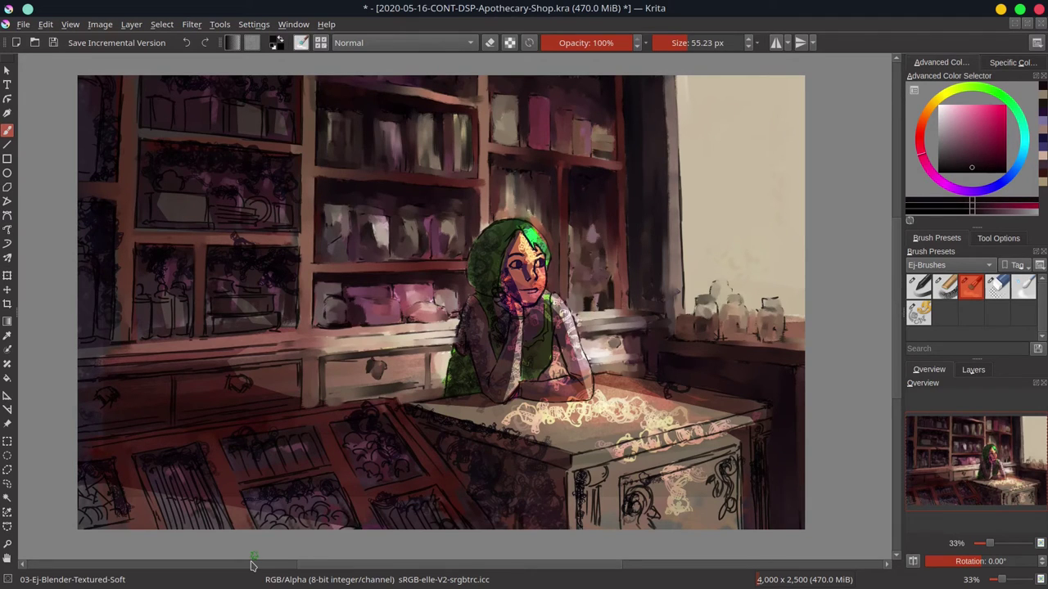
{"action": "key", "text": "ctrl+s"}
Smudge the left drawer ledge, drawer knob and the sketchy left-edge shelf lines smooth.
{"action": "mouse_move", "coordinate": [98, 362]}
{"action": "left_mouse_down"}
{"action": "mouse_move", "coordinate": [255, 352]}
{"action": "mouse_move", "coordinate": [212, 341]}
{"action": "mouse_move", "coordinate": [127, 346]}
{"action": "mouse_move", "coordinate": [208, 346]}
{"action": "mouse_move", "coordinate": [327, 289]}
{"action": "mouse_move", "coordinate": [80, 375]}
{"action": "mouse_move", "coordinate": [179, 384]}
{"action": "mouse_move", "coordinate": [222, 372]}
{"action": "mouse_move", "coordinate": [240, 345]}
{"action": "left_mouse_up"}
{"action": "key", "text": "bracketleft"}
{"action": "key", "text": "bracketleft"}
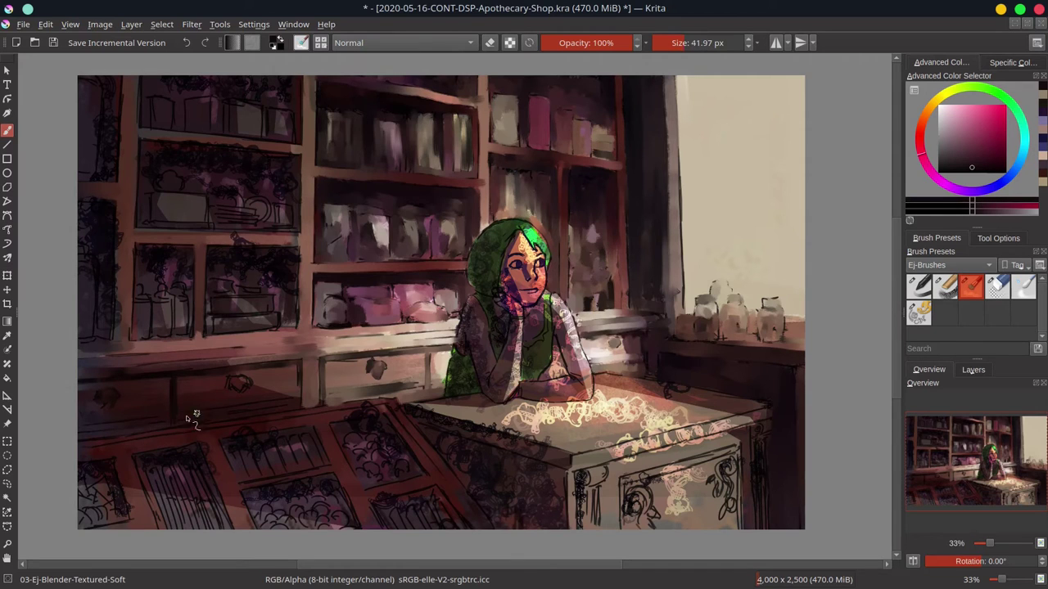
{"action": "left_click_drag", "start_coordinate": [190, 417], "coordinate": [258, 379]}
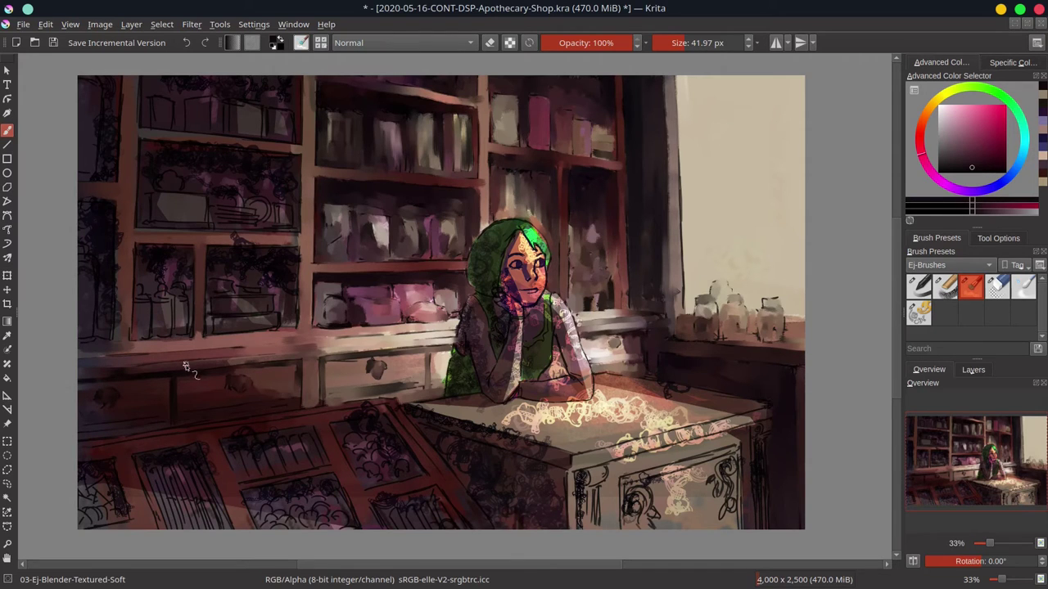
{"action": "left_click_drag", "start_coordinate": [119, 372], "coordinate": [382, 349]}
{"action": "key", "text": "bracketright"}
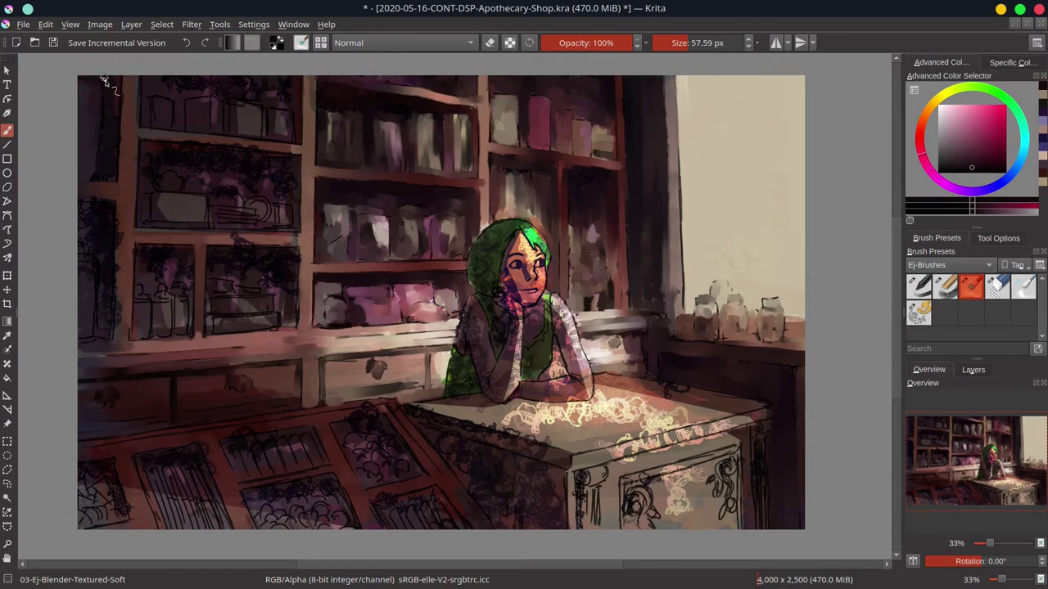
{"action": "mouse_move", "coordinate": [104, 81]}
{"action": "left_mouse_down"}
{"action": "mouse_move", "coordinate": [110, 148]}
{"action": "mouse_move", "coordinate": [90, 220]}
{"action": "mouse_move", "coordinate": [106, 263]}
{"action": "mouse_move", "coordinate": [96, 271]}
{"action": "mouse_move", "coordinate": [126, 208]}
{"action": "mouse_move", "coordinate": [110, 334]}
{"action": "left_mouse_up"}
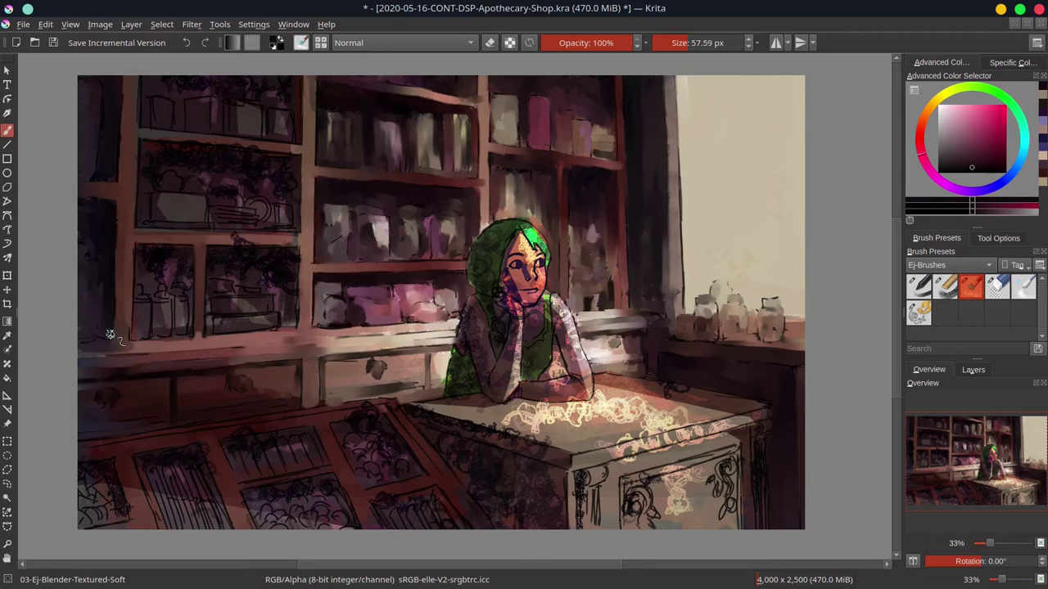
{"action": "left_click", "coordinate": [143, 78], "text": "ctrl"}
{"action": "mouse_move", "coordinate": [155, 97]}
{"action": "left_mouse_down"}
{"action": "mouse_move", "coordinate": [221, 127]}
{"action": "mouse_move", "coordinate": [168, 106]}
{"action": "mouse_move", "coordinate": [229, 146]}
{"action": "mouse_move", "coordinate": [246, 245]}
{"action": "left_mouse_up"}
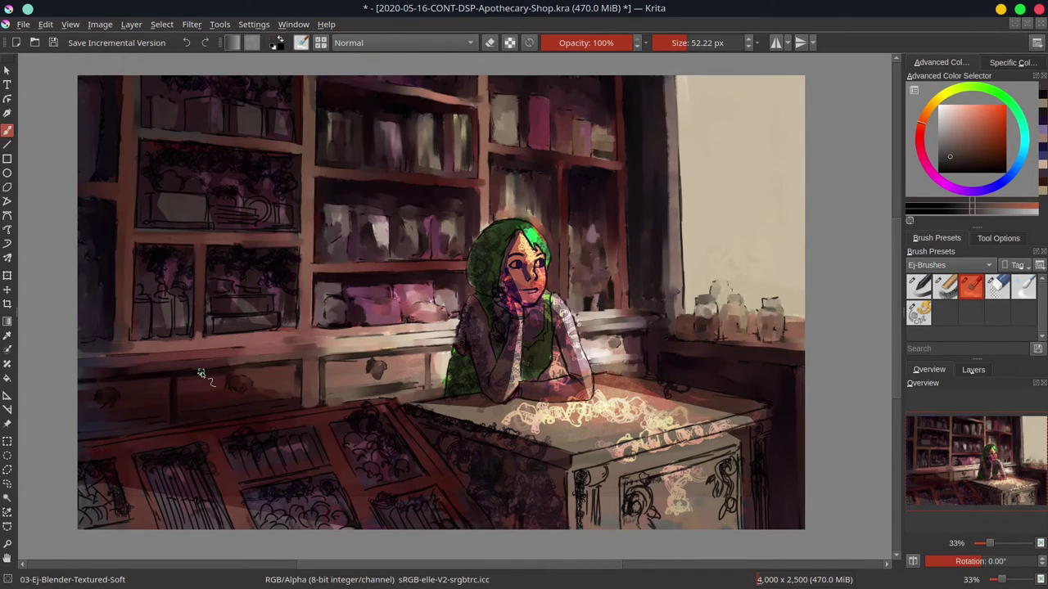
Sample a wall beige and paint the middle lower-shelf compartment darker over the jar sketch.
{"action": "left_click", "coordinate": [763, 200], "text": "ctrl"}
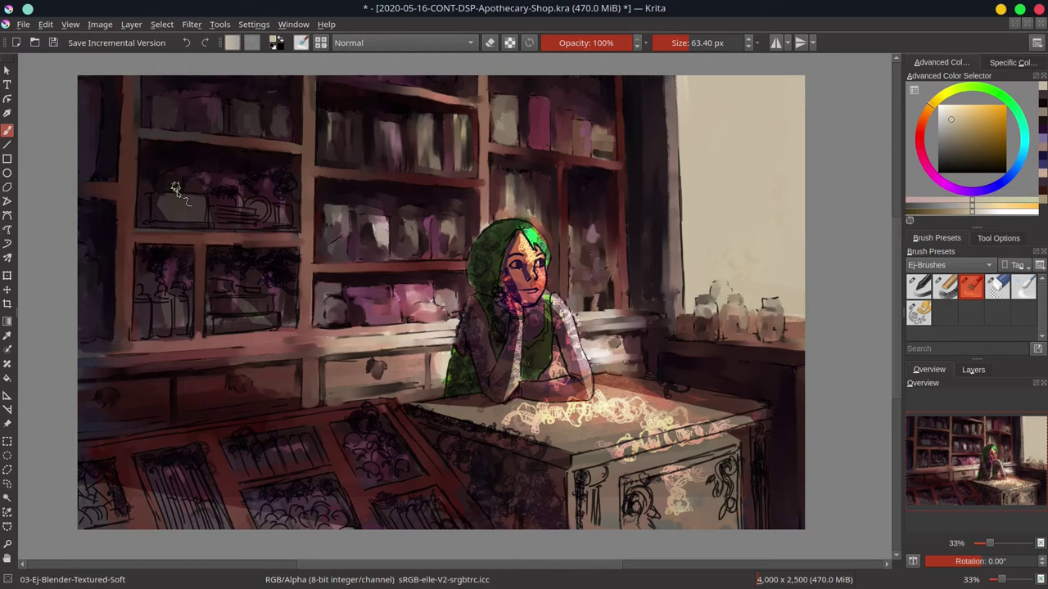
{"action": "left_click_drag", "start_coordinate": [199, 176], "coordinate": [238, 173], "text": "shift"}
{"action": "left_click", "coordinate": [238, 174], "text": "shift"}
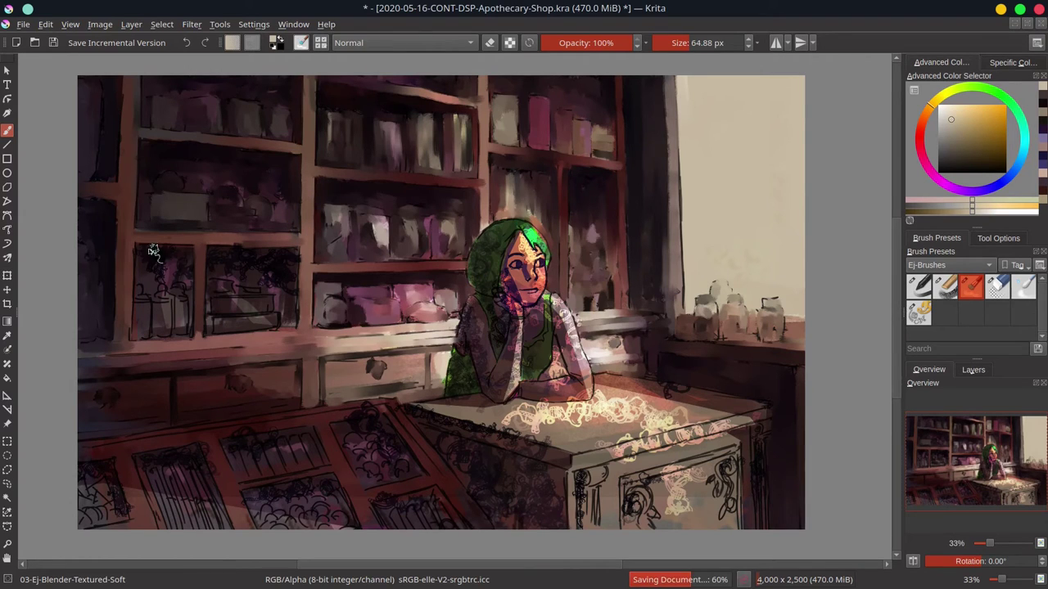
{"action": "mouse_move", "coordinate": [155, 254]}
{"action": "left_mouse_down", "text": "shift"}
{"action": "mouse_move", "coordinate": [172, 277]}
{"action": "mouse_move", "coordinate": [156, 272]}
{"action": "mouse_move", "coordinate": [169, 284]}
{"action": "mouse_move", "coordinate": [161, 259]}
{"action": "mouse_move", "coordinate": [192, 309]}
{"action": "mouse_move", "coordinate": [164, 299]}
{"action": "mouse_move", "coordinate": [163, 324]}
{"action": "mouse_move", "coordinate": [140, 296]}
{"action": "mouse_move", "coordinate": [143, 336]}
{"action": "left_mouse_up", "text": "shift"}
{"action": "mouse_move", "coordinate": [273, 262]}
{"action": "left_mouse_down"}
{"action": "mouse_move", "coordinate": [292, 286]}
{"action": "mouse_move", "coordinate": [290, 304]}
{"action": "left_mouse_up"}
{"action": "mouse_move", "coordinate": [221, 300]}
{"action": "left_mouse_down"}
{"action": "mouse_move", "coordinate": [245, 297]}
{"action": "mouse_move", "coordinate": [262, 328]}
{"action": "mouse_move", "coordinate": [219, 321]}
{"action": "mouse_move", "coordinate": [278, 329]}
{"action": "left_mouse_up"}
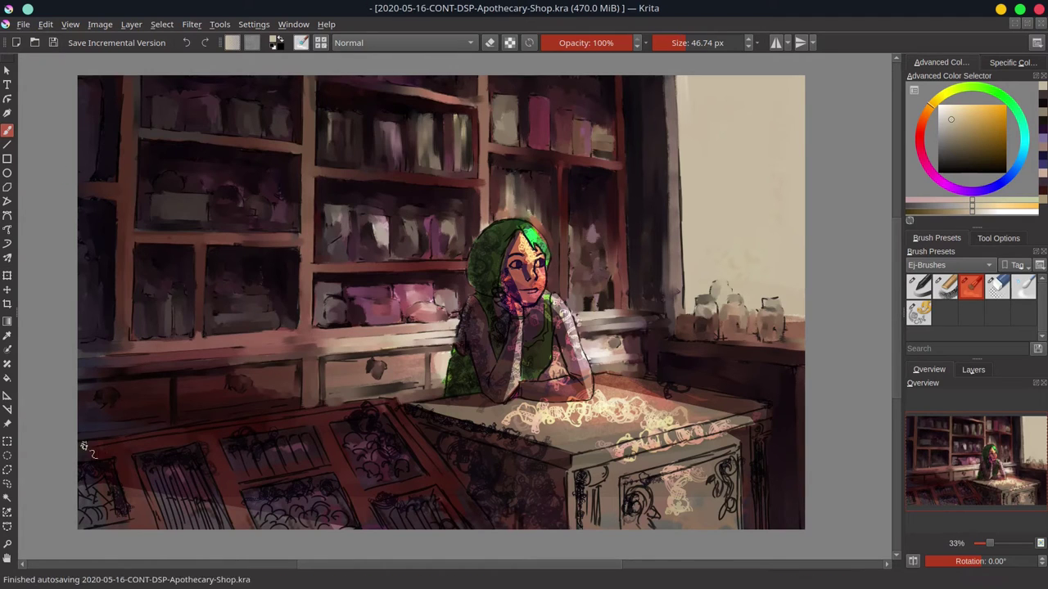
Blend the swirly cabinet drawer lines and the lower-left corner scribbles, then save.
{"action": "key", "text": "bracketright"}
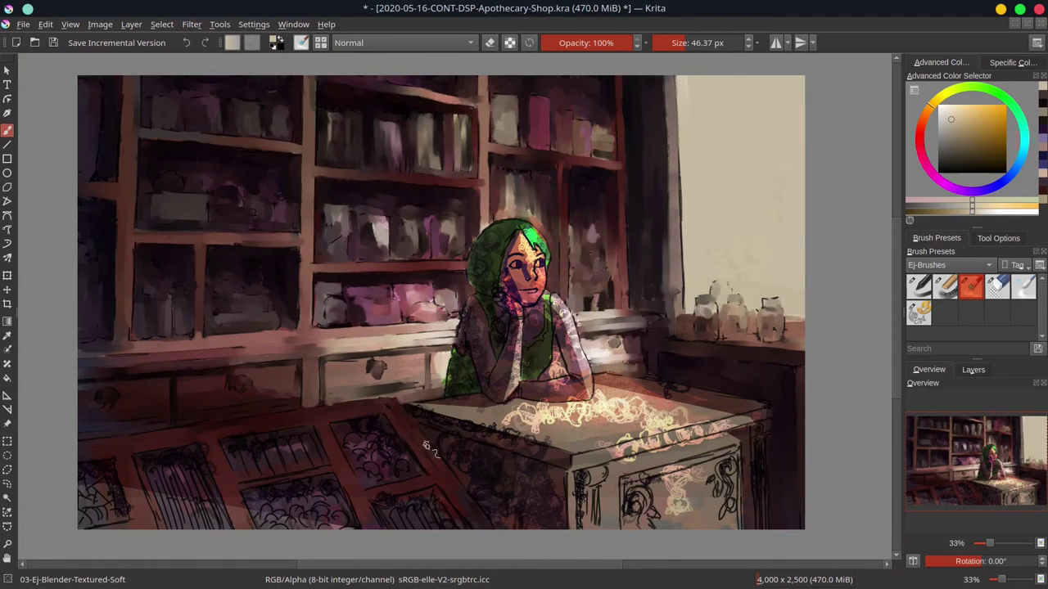
{"action": "key", "text": "bracketright"}
{"action": "mouse_move", "coordinate": [380, 438]}
{"action": "left_mouse_down"}
{"action": "mouse_move", "coordinate": [402, 453]}
{"action": "mouse_move", "coordinate": [358, 455]}
{"action": "mouse_move", "coordinate": [390, 471]}
{"action": "left_mouse_up"}
{"action": "key", "text": "bracketleft"}
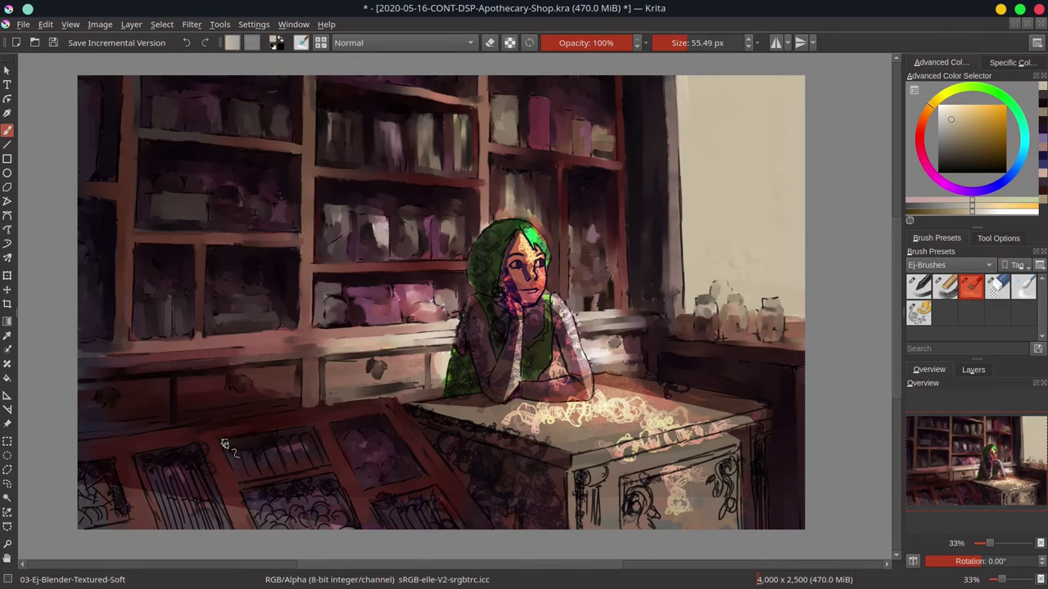
{"action": "key", "text": "bracketright"}
{"action": "key", "text": "bracketright"}
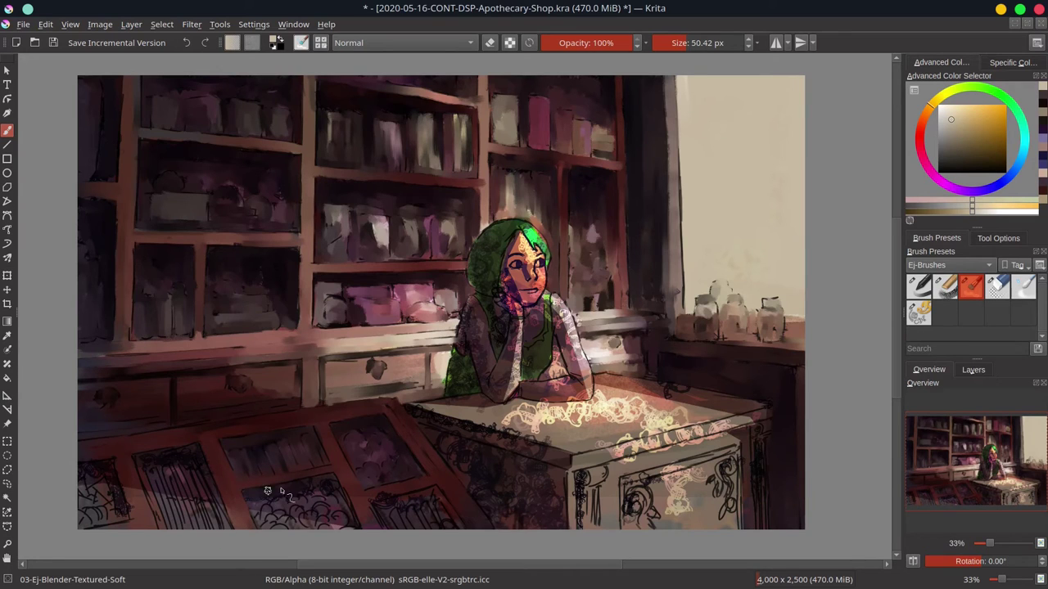
{"action": "key", "text": "bracketleft"}
{"action": "key", "text": "bracketleft"}
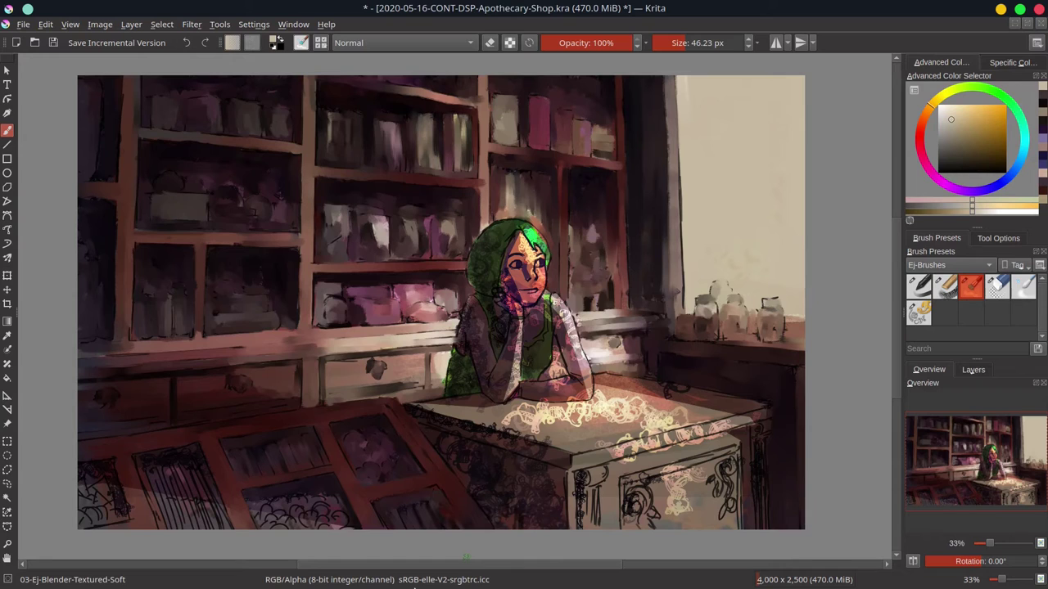
{"action": "key", "text": "ctrl+s"}
{"action": "key", "text": "bracketright"}
{"action": "mouse_move", "coordinate": [208, 486]}
{"action": "left_mouse_down"}
{"action": "mouse_move", "coordinate": [209, 434]}
{"action": "mouse_move", "coordinate": [157, 492]}
{"action": "mouse_move", "coordinate": [155, 511]}
{"action": "mouse_move", "coordinate": [209, 518]}
{"action": "mouse_move", "coordinate": [220, 485]}
{"action": "left_mouse_up"}
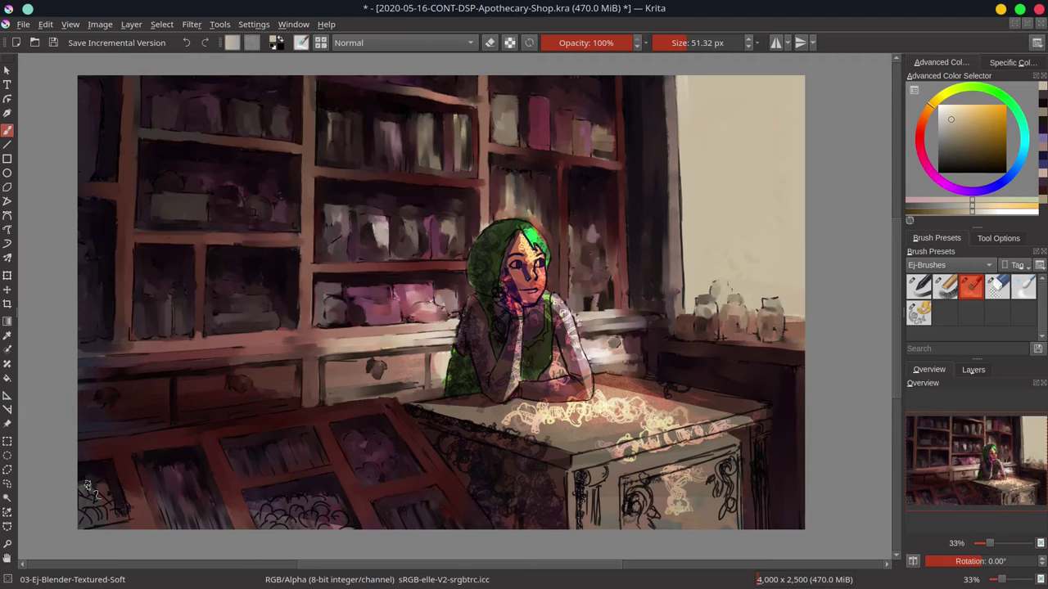
{"action": "mouse_move", "coordinate": [88, 486]}
{"action": "left_mouse_down"}
{"action": "mouse_move", "coordinate": [117, 519]}
{"action": "mouse_move", "coordinate": [135, 510]}
{"action": "mouse_move", "coordinate": [85, 519]}
{"action": "left_mouse_up"}
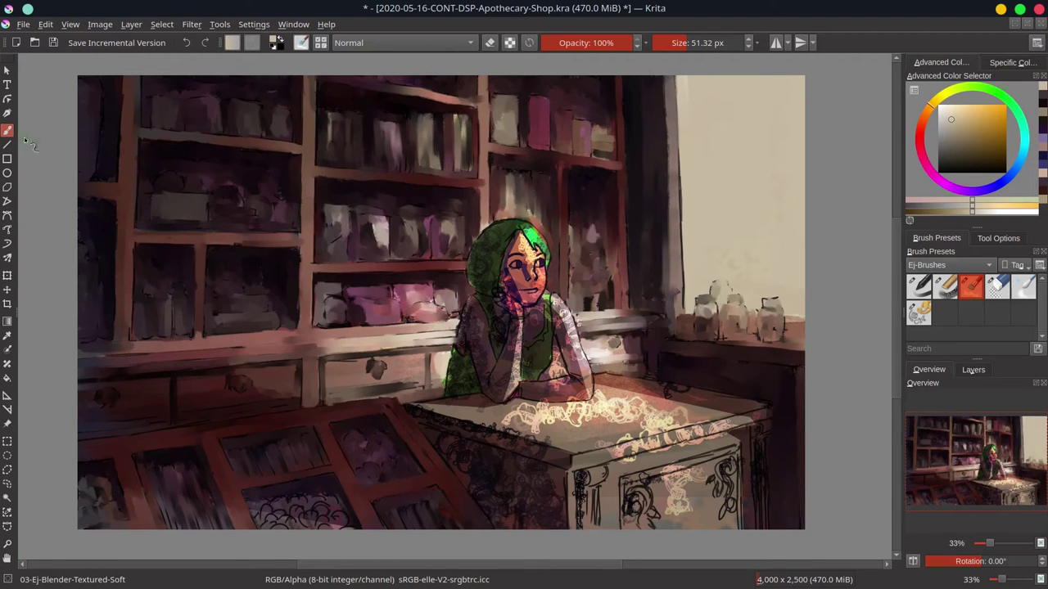
{"action": "key", "text": "ctrl+s"}
Smooth the desk's top edge and front-left panel with a brush of about 77 px, then mirror the view.
{"action": "key", "text": "bracketright"}
{"action": "left_click_drag", "start_coordinate": [591, 461], "coordinate": [757, 415]}
{"action": "key", "text": "bracketright"}
{"action": "key", "text": "bracketright"}
{"action": "key", "text": "bracketright"}
{"action": "mouse_move", "coordinate": [473, 489]}
{"action": "left_mouse_down"}
{"action": "mouse_move", "coordinate": [503, 480]}
{"action": "mouse_move", "coordinate": [499, 499]}
{"action": "mouse_move", "coordinate": [564, 481]}
{"action": "left_mouse_up"}
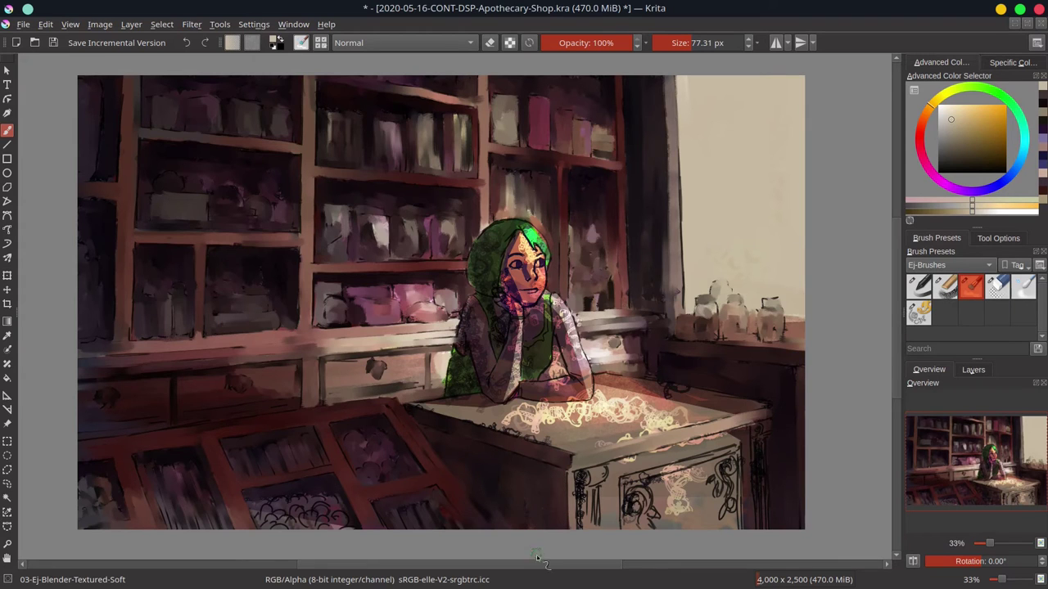
{"action": "left_click", "coordinate": [912, 562]}
{"action": "key", "text": "slash"}
Add a light mark on the carved desk and blend the carved lines on its front.
{"action": "left_click", "coordinate": [372, 385], "text": "ctrl"}
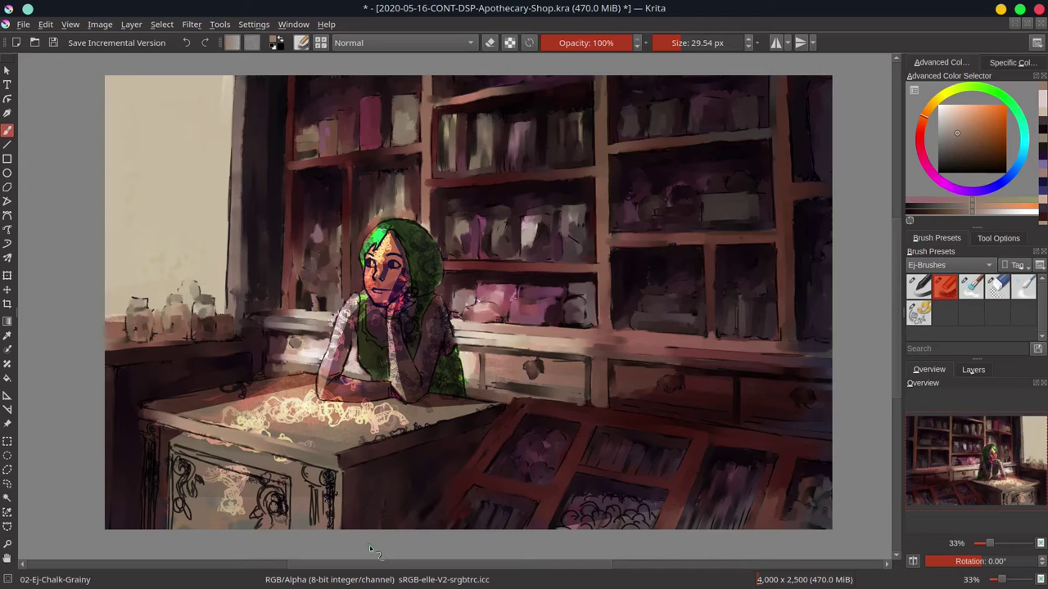
{"action": "left_click", "coordinate": [53, 43]}
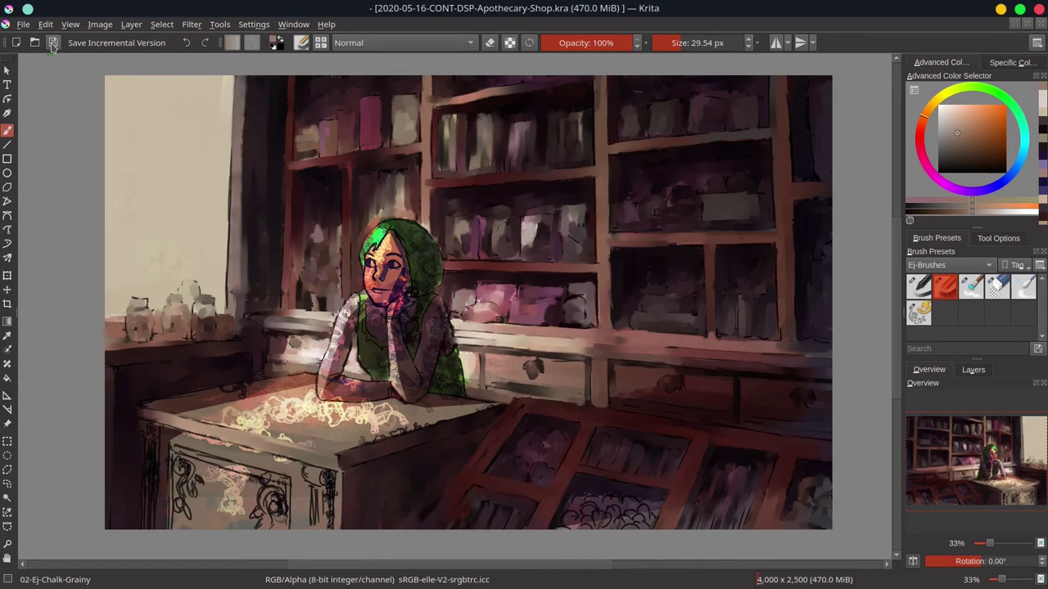
{"action": "left_click_drag", "start_coordinate": [325, 484], "coordinate": [332, 478]}
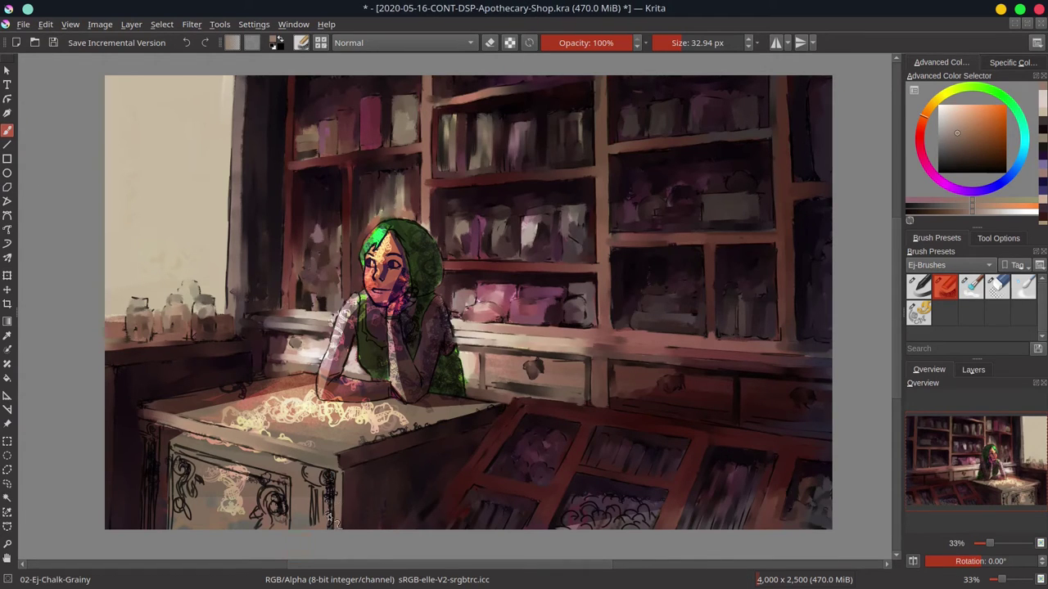
{"action": "key", "text": "slash"}
{"action": "mouse_move", "coordinate": [320, 479]}
{"action": "left_mouse_down"}
{"action": "mouse_move", "coordinate": [272, 492]}
{"action": "mouse_move", "coordinate": [268, 523]}
{"action": "mouse_move", "coordinate": [207, 457]}
{"action": "mouse_move", "coordinate": [247, 490]}
{"action": "mouse_move", "coordinate": [244, 510]}
{"action": "mouse_move", "coordinate": [226, 484]}
{"action": "mouse_move", "coordinate": [181, 463]}
{"action": "mouse_move", "coordinate": [204, 514]}
{"action": "left_mouse_up"}
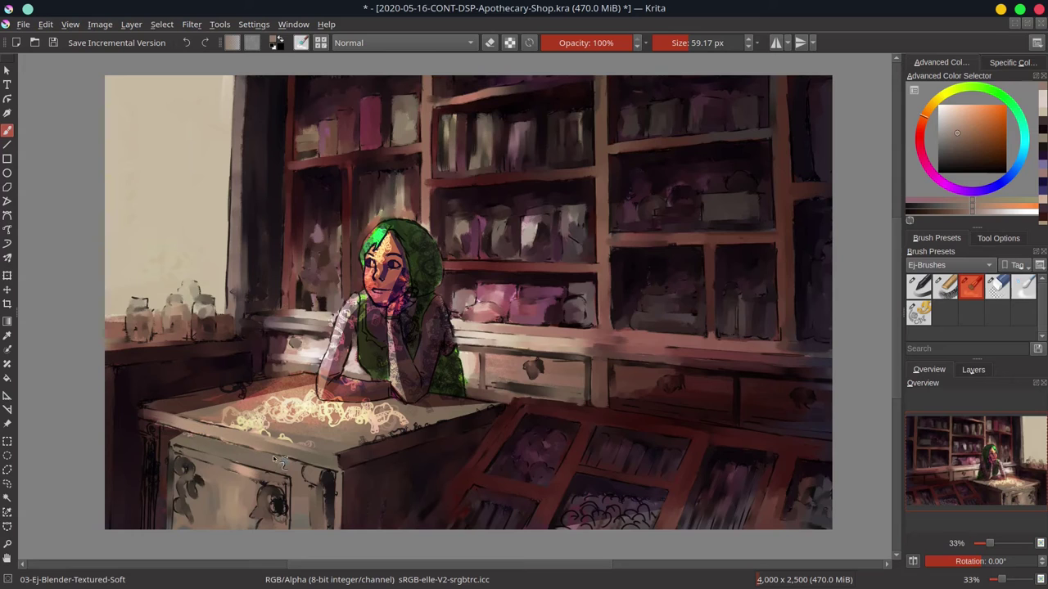
Paint the lit desk top lighter and smoother, then save.
{"action": "key", "text": "bracketleft"}
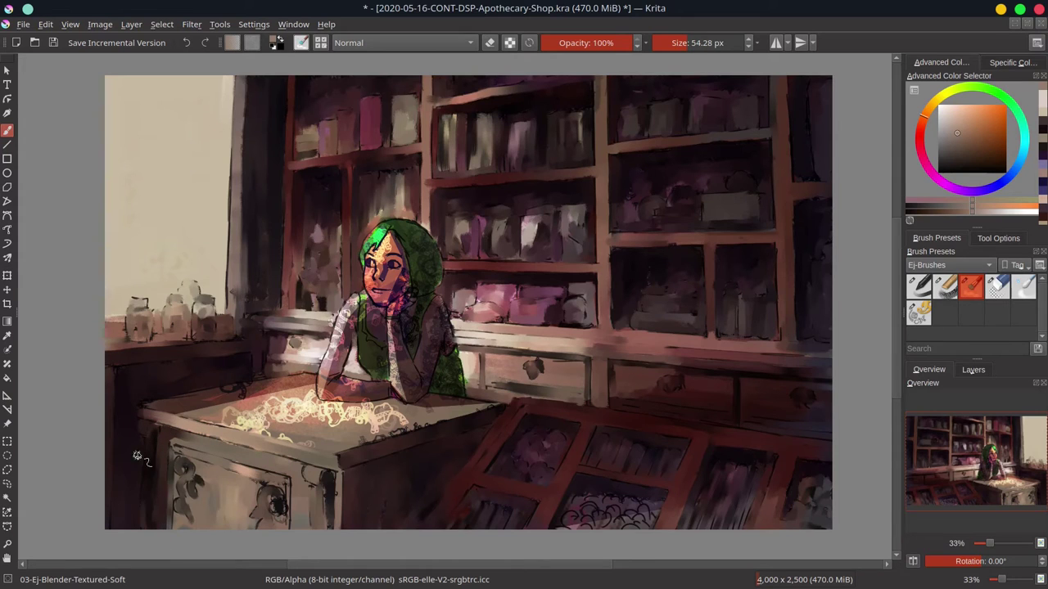
{"action": "key", "text": "bracketright"}
{"action": "key", "text": "bracketleft"}
{"action": "mouse_move", "coordinate": [217, 386]}
{"action": "left_mouse_down"}
{"action": "mouse_move", "coordinate": [294, 370]}
{"action": "mouse_move", "coordinate": [261, 368]}
{"action": "mouse_move", "coordinate": [280, 397]}
{"action": "mouse_move", "coordinate": [342, 410]}
{"action": "mouse_move", "coordinate": [282, 406]}
{"action": "mouse_move", "coordinate": [251, 419]}
{"action": "mouse_move", "coordinate": [286, 435]}
{"action": "mouse_move", "coordinate": [368, 410]}
{"action": "mouse_move", "coordinate": [421, 415]}
{"action": "mouse_move", "coordinate": [434, 400]}
{"action": "mouse_move", "coordinate": [350, 444]}
{"action": "left_mouse_up"}
{"action": "key", "text": "bracketright"}
{"action": "key", "text": "bracketleft"}
{"action": "key", "text": "bracketleft"}
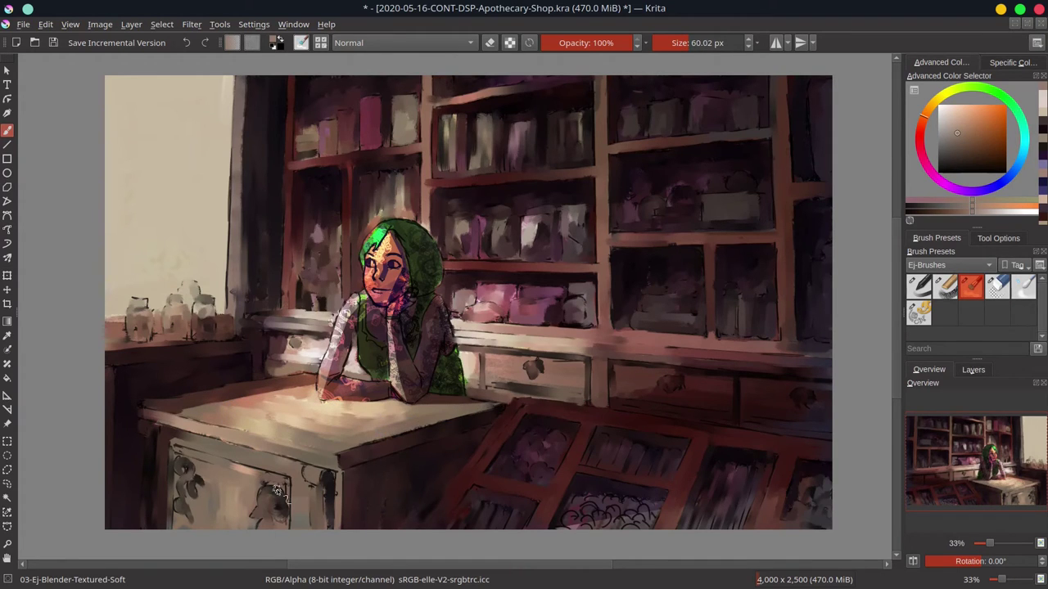
{"action": "key", "text": "ctrl+s"}
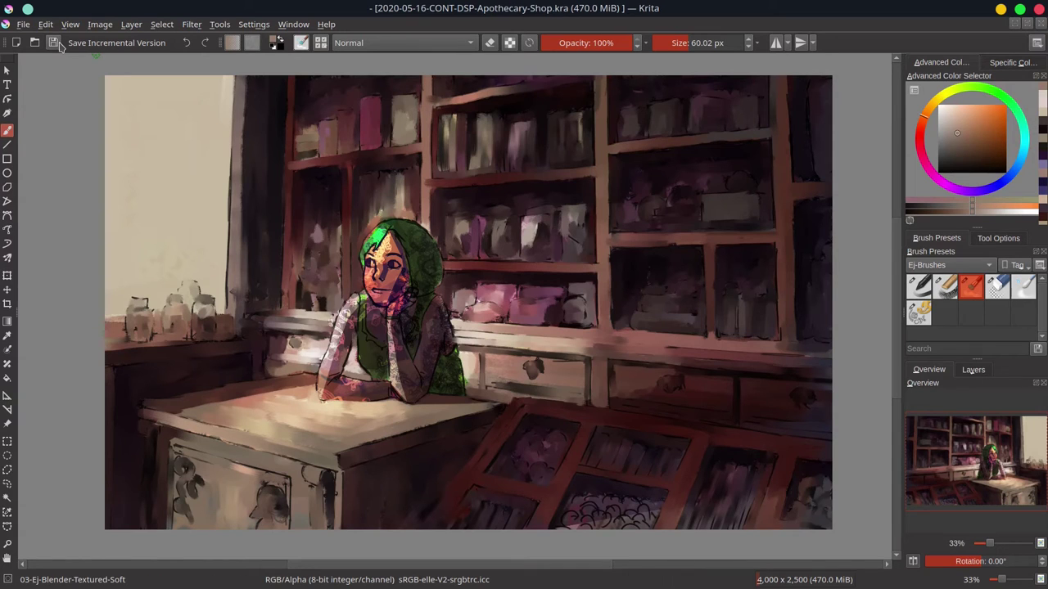
Repaint the girl's hair a brighter green and lighten her forearm and hand, then save.
{"action": "key", "text": "bracketleft"}
{"action": "key", "text": "bracketleft"}
{"action": "key", "text": "bracketright"}
{"action": "mouse_move", "coordinate": [367, 246]}
{"action": "left_mouse_down"}
{"action": "mouse_move", "coordinate": [392, 228]}
{"action": "mouse_move", "coordinate": [411, 239]}
{"action": "mouse_move", "coordinate": [415, 229]}
{"action": "mouse_move", "coordinate": [413, 258]}
{"action": "mouse_move", "coordinate": [429, 285]}
{"action": "mouse_move", "coordinate": [412, 310]}
{"action": "mouse_move", "coordinate": [390, 310]}
{"action": "mouse_move", "coordinate": [386, 266]}
{"action": "mouse_move", "coordinate": [407, 266]}
{"action": "mouse_move", "coordinate": [370, 319]}
{"action": "mouse_move", "coordinate": [425, 312]}
{"action": "mouse_move", "coordinate": [422, 302]}
{"action": "mouse_move", "coordinate": [438, 325]}
{"action": "left_mouse_up"}
{"action": "key", "text": "bracketright"}
{"action": "key", "text": "bracketleft"}
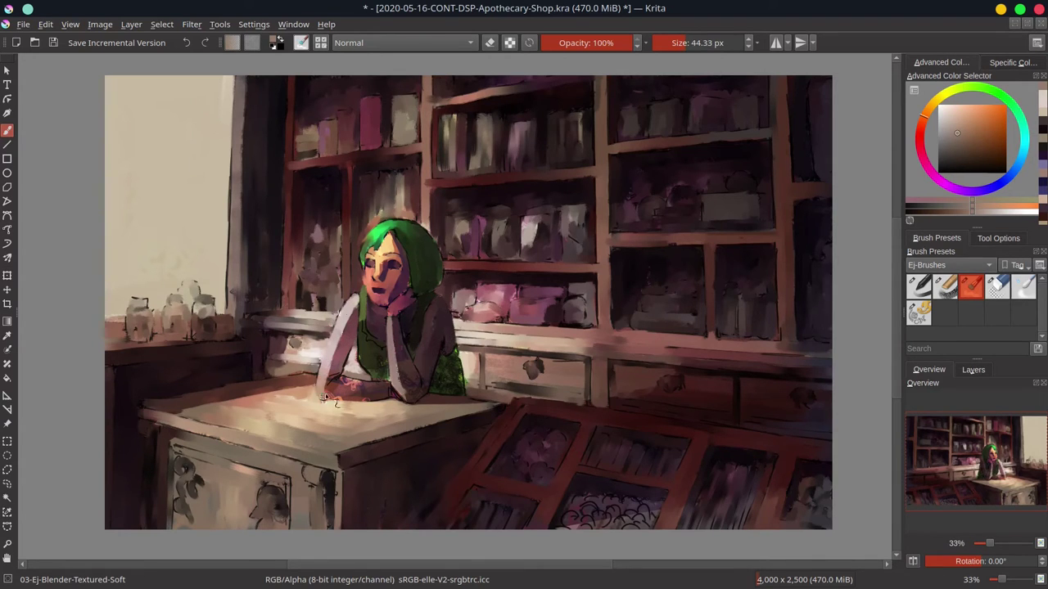
{"action": "mouse_move", "coordinate": [324, 362]}
{"action": "left_mouse_down"}
{"action": "mouse_move", "coordinate": [364, 384]}
{"action": "mouse_move", "coordinate": [357, 400]}
{"action": "mouse_move", "coordinate": [347, 389]}
{"action": "mouse_move", "coordinate": [381, 403]}
{"action": "left_mouse_up"}
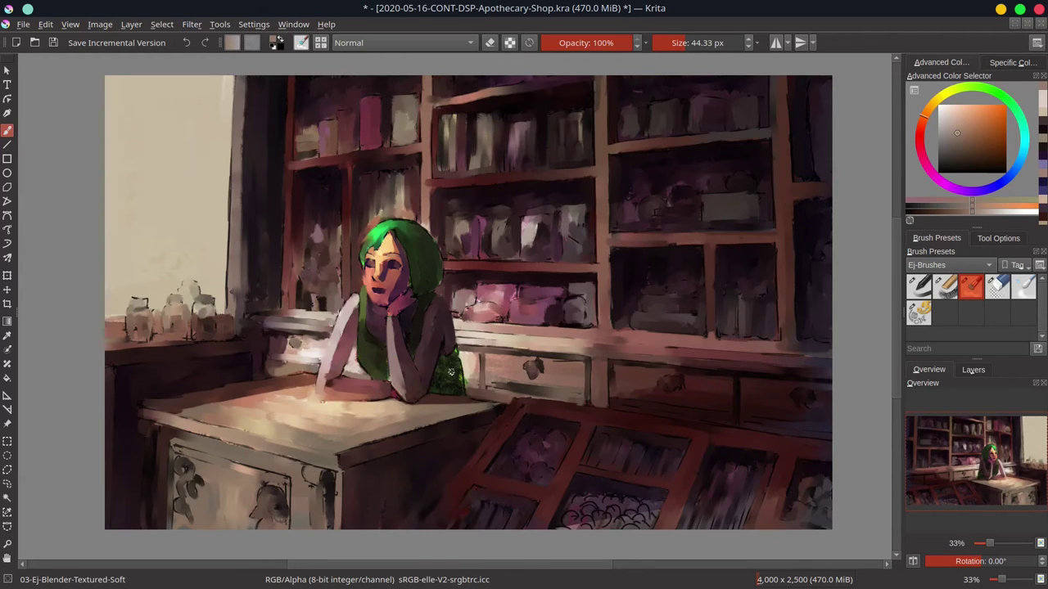
{"action": "key", "text": "bracketright"}
{"action": "left_click", "coordinate": [53, 43]}
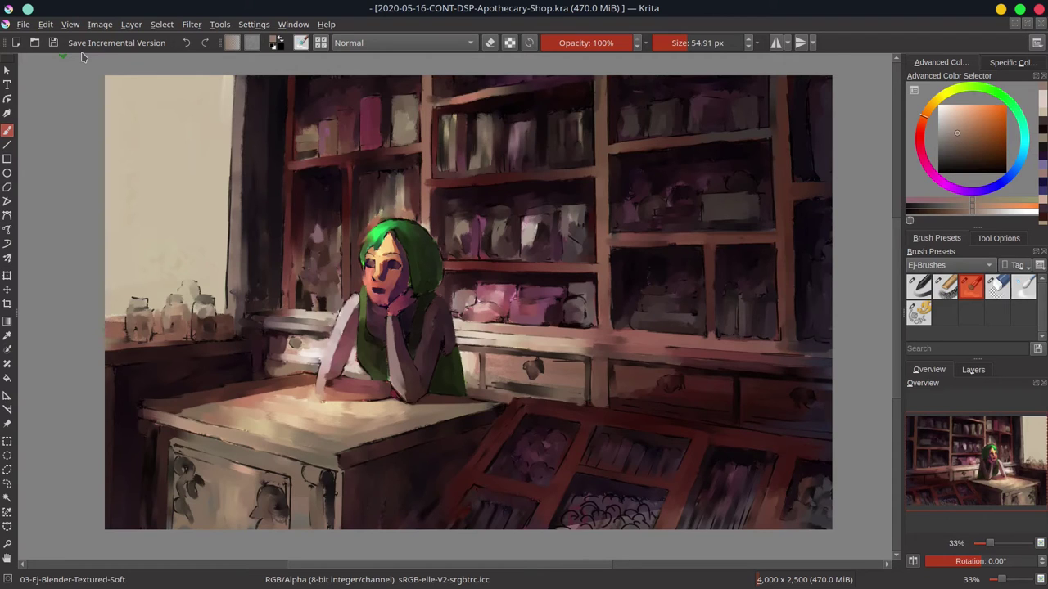
Switch to the Chalk-Grainy brush preset, pick a light beige from the wall and set the brush size.
{"action": "key", "text": "slash"}
{"action": "left_click", "coordinate": [168, 156], "text": "ctrl"}
{"action": "left_click_drag", "start_coordinate": [222, 82], "coordinate": [221, 159]}
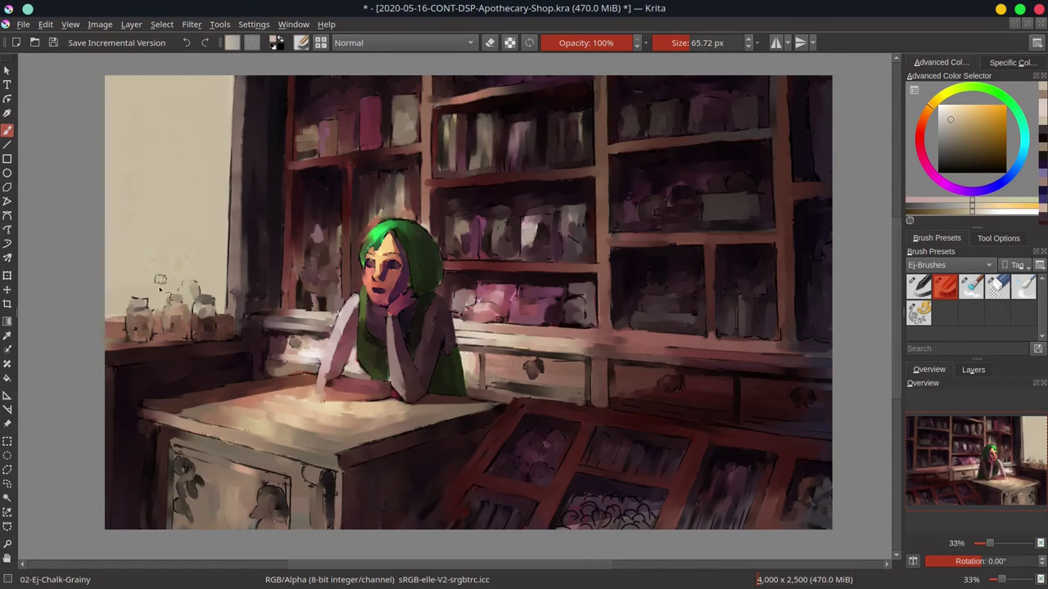
{"action": "key", "text": "bracketleft"}
{"action": "key", "text": "bracketleft"}
{"action": "key", "text": "bracketleft"}
{"action": "key", "text": "bracketright"}
Sample dark purples and browns from the shelves and paint a dark stroke along the shelf edge.
{"action": "left_click", "coordinate": [239, 116], "text": "ctrl"}
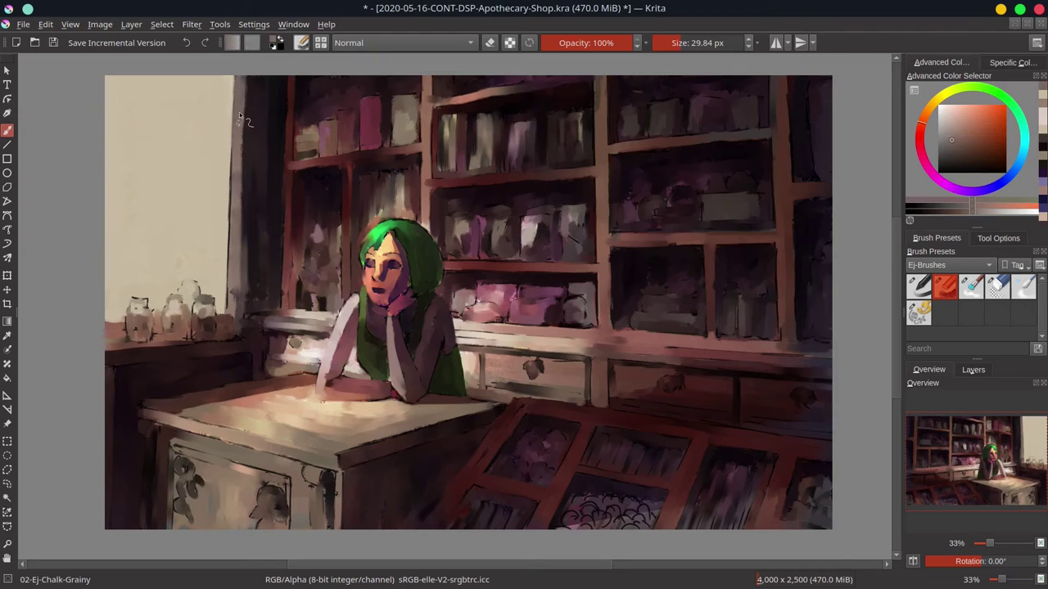
{"action": "left_click", "coordinate": [242, 221], "text": "ctrl"}
{"action": "key", "text": "bracketright"}
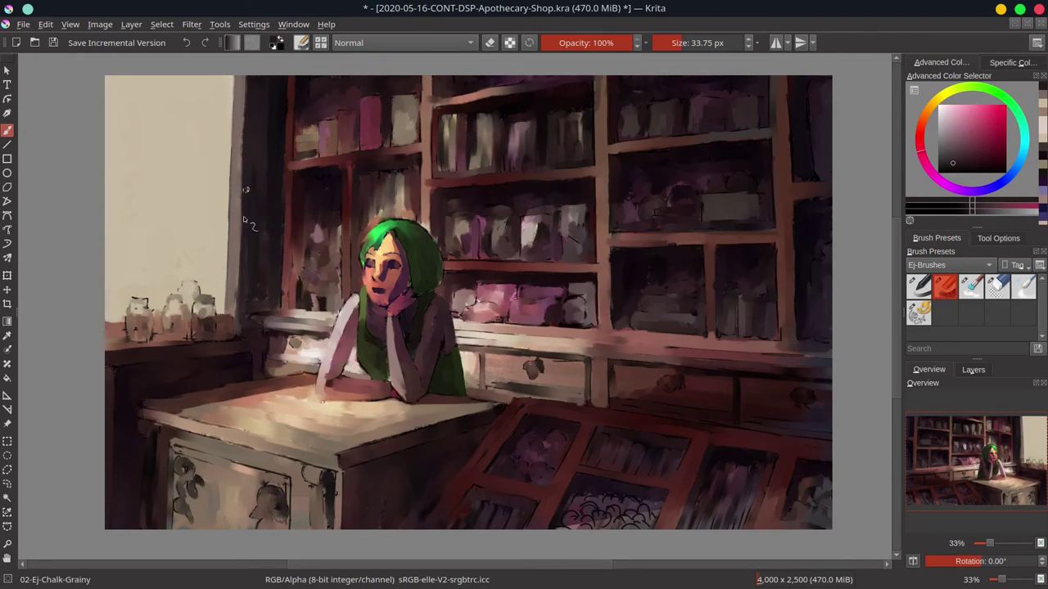
{"action": "left_click", "coordinate": [261, 216], "text": "ctrl"}
{"action": "key", "text": "bracketright"}
{"action": "key", "text": "bracketright"}
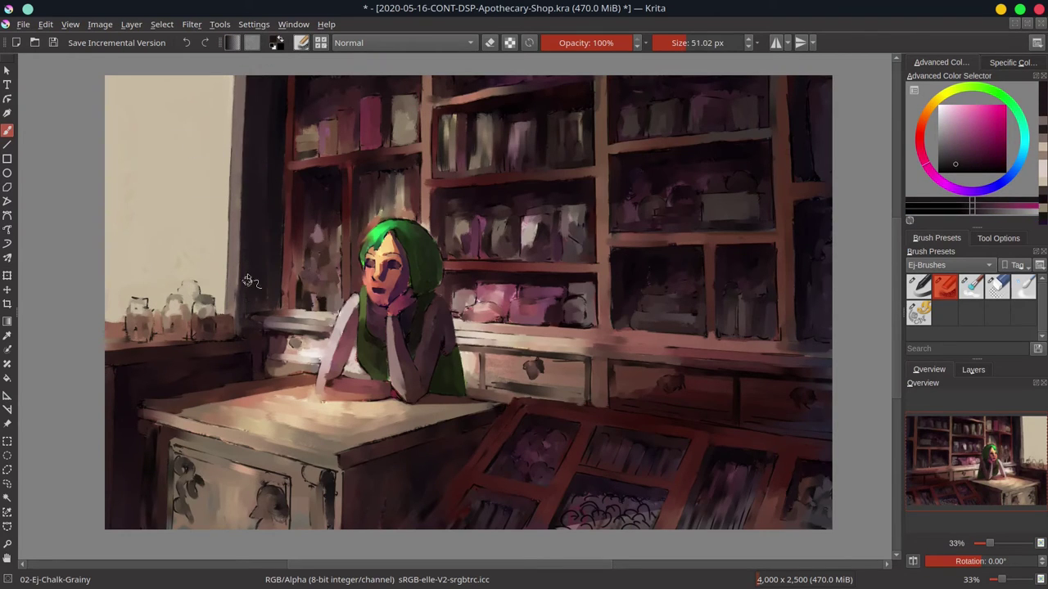
{"action": "left_click", "coordinate": [246, 280], "text": "ctrl"}
{"action": "key", "text": "bracketleft"}
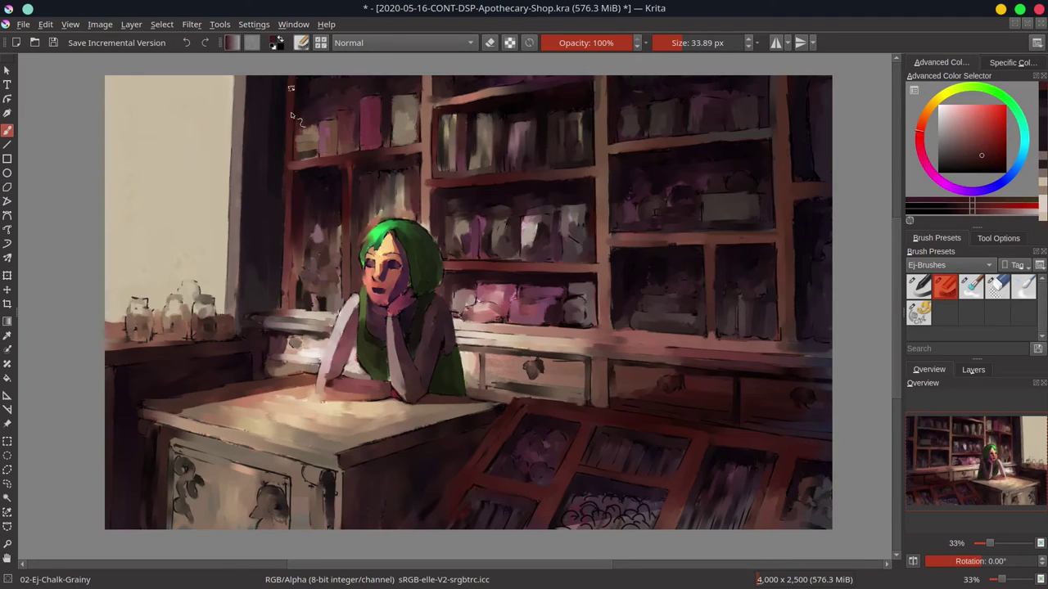
{"action": "left_click", "coordinate": [270, 126], "text": "ctrl"}
{"action": "key", "text": "bracketleft"}
{"action": "key", "text": "bracketleft"}
{"action": "key", "text": "bracketleft"}
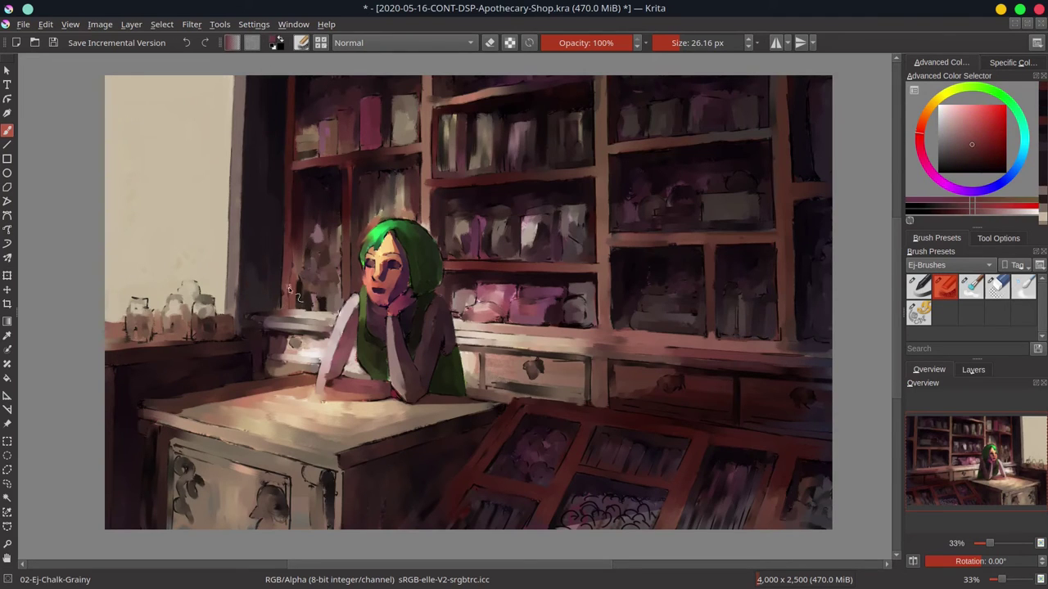
{"action": "left_click", "coordinate": [309, 174], "text": "ctrl"}
{"action": "left_click", "coordinate": [309, 174], "text": "ctrl"}
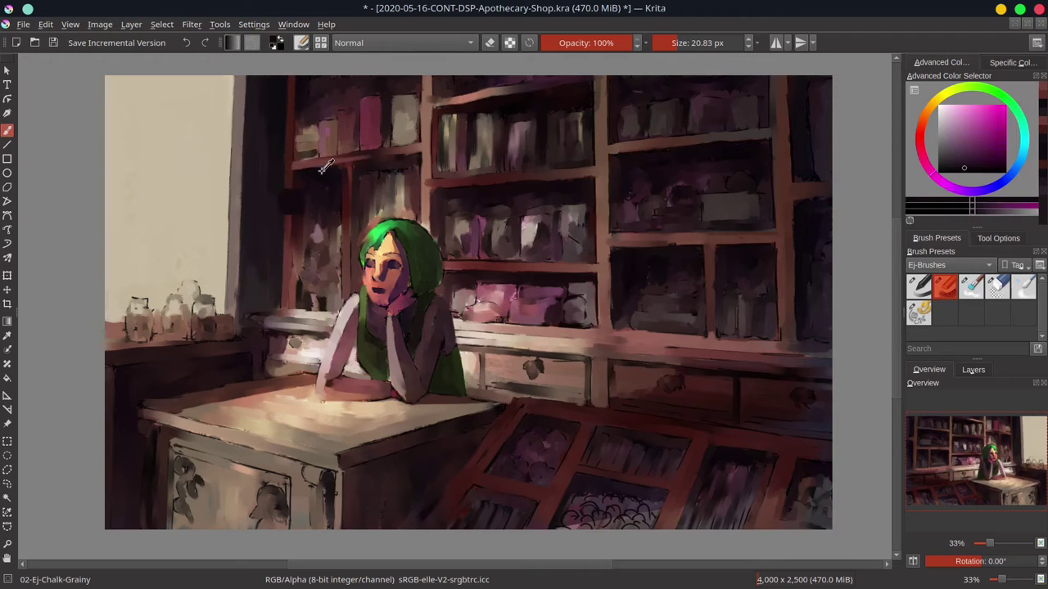
{"action": "left_click_drag", "start_coordinate": [323, 169], "coordinate": [414, 162]}
Dab dark red-brown onto the left shelves, undoing the last dab.
{"action": "left_click", "coordinate": [378, 177], "text": "ctrl"}
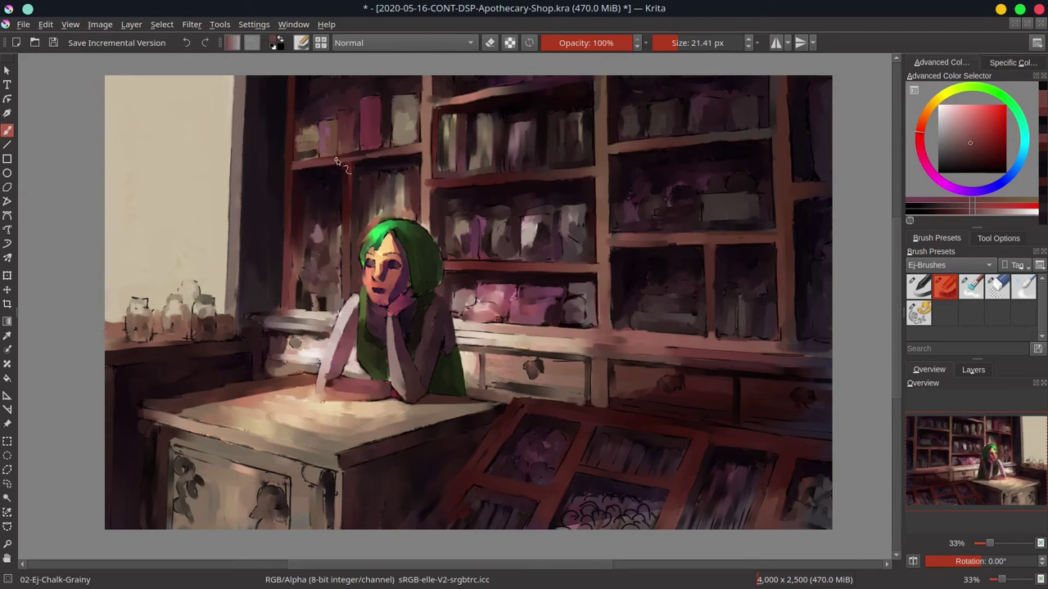
{"action": "left_click", "coordinate": [316, 190]}
{"action": "left_click_drag", "start_coordinate": [311, 185], "coordinate": [323, 217]}
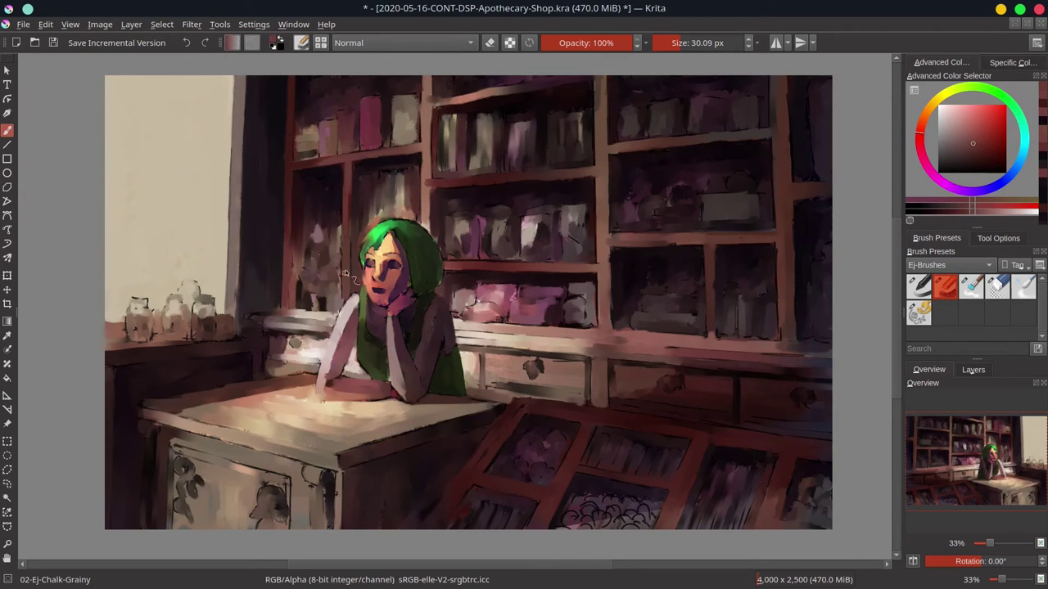
{"action": "left_click", "coordinate": [346, 237], "text": "ctrl"}
{"action": "mouse_move", "coordinate": [290, 258]}
{"action": "left_mouse_down"}
{"action": "mouse_move", "coordinate": [327, 270]}
{"action": "mouse_move", "coordinate": [309, 225]}
{"action": "mouse_move", "coordinate": [301, 260]}
{"action": "left_mouse_up"}
{"action": "key", "text": "ctrl+z"}
Pick a darker magenta and paint a dark stroke down the shelf post.
{"action": "left_click", "coordinate": [352, 270], "text": "ctrl"}
{"action": "left_click", "coordinate": [372, 131], "text": "ctrl"}
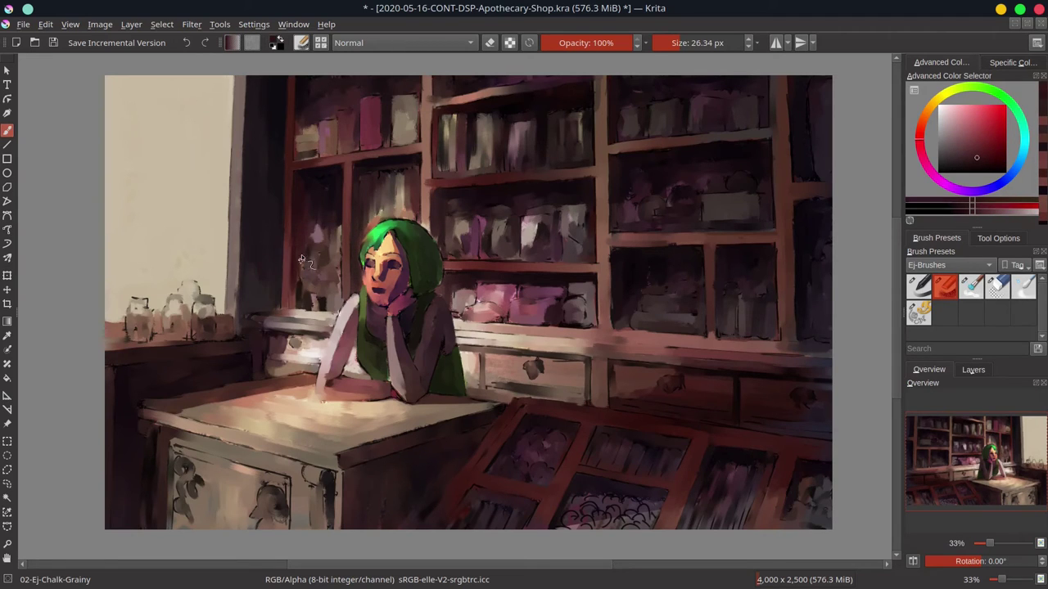
{"action": "left_click", "coordinate": [278, 270], "text": "ctrl"}
{"action": "key", "text": "bracketleft"}
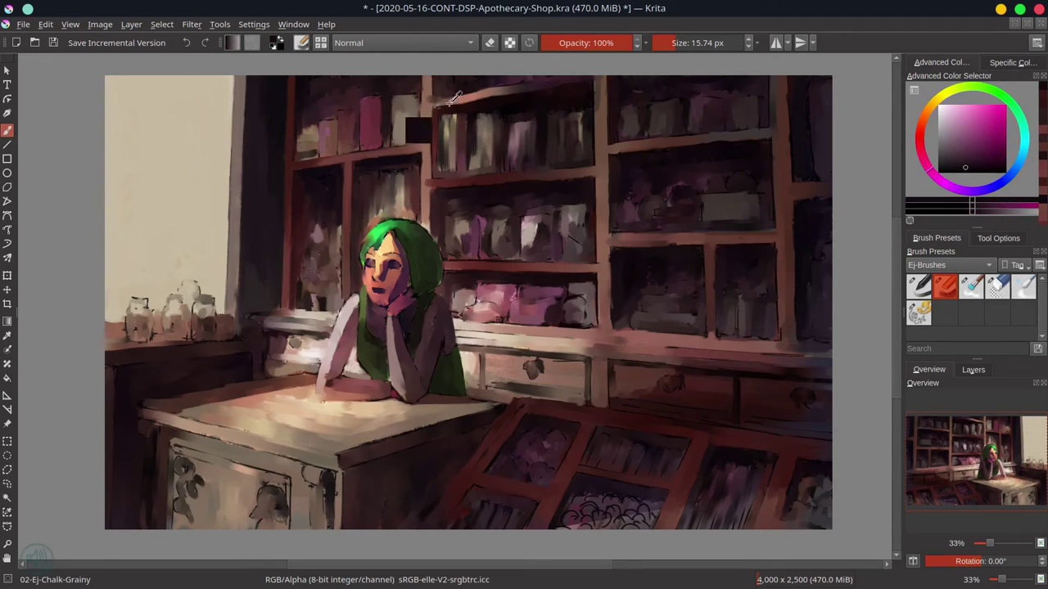
{"action": "mouse_move", "coordinate": [435, 176]}
{"action": "left_mouse_down"}
{"action": "mouse_move", "coordinate": [437, 115]}
{"action": "mouse_move", "coordinate": [483, 78]}
{"action": "left_mouse_up"}
Paint over the peach patch on the top shelf with a darker brown.
{"action": "left_click", "coordinate": [434, 122], "text": "ctrl"}
{"action": "key", "text": "bracketright"}
{"action": "left_click", "coordinate": [481, 78], "text": "ctrl"}
{"action": "key", "text": "bracketleft"}
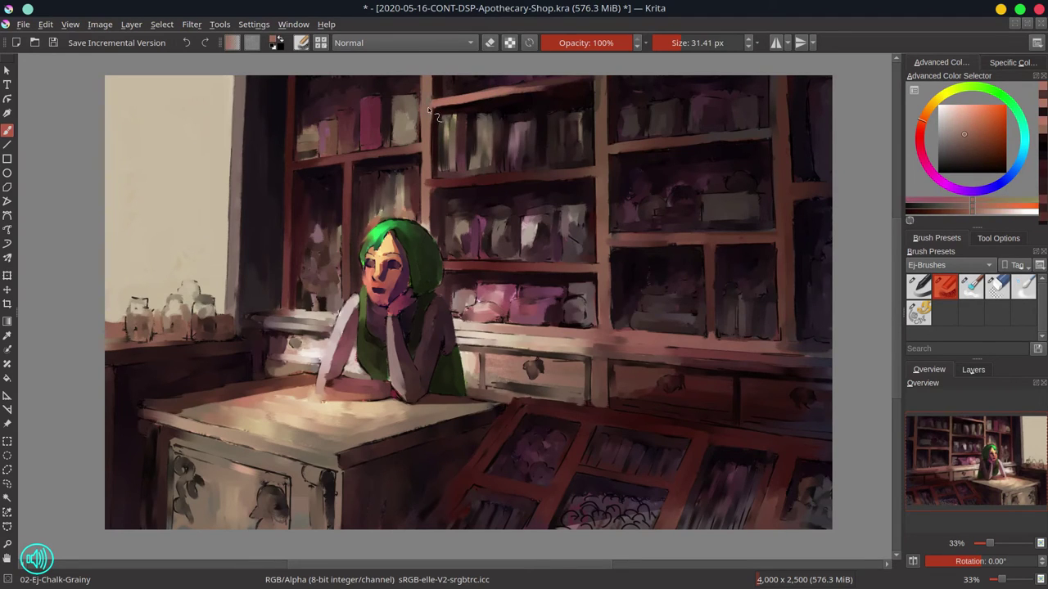
{"action": "left_click_drag", "start_coordinate": [454, 115], "coordinate": [425, 79]}
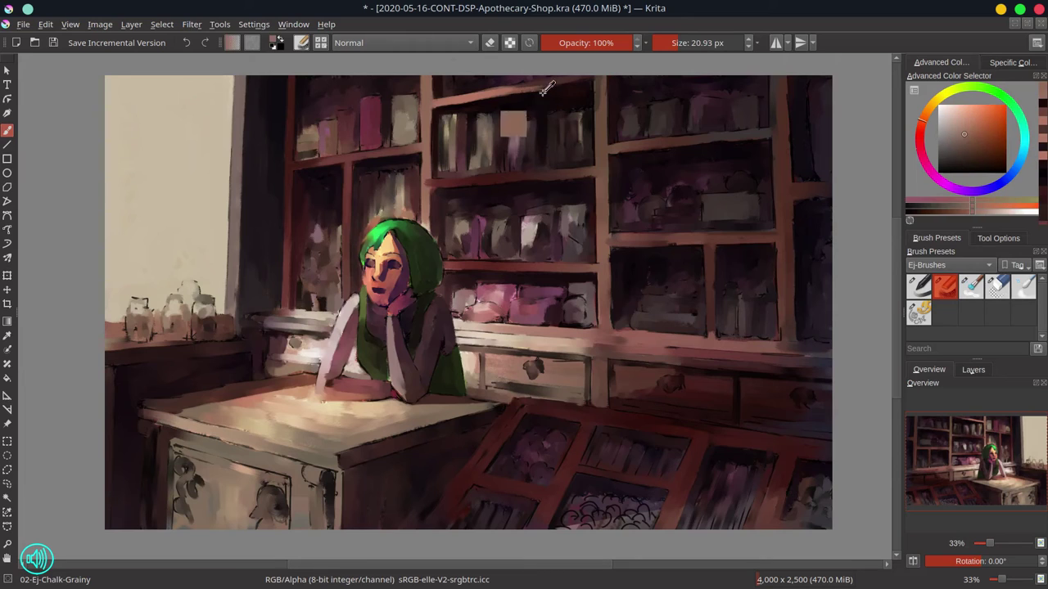
Paint a lighter brown stroke along the shelf edge.
{"action": "left_click", "coordinate": [600, 104], "text": "ctrl"}
{"action": "key", "text": "bracketleft"}
{"action": "left_click", "coordinate": [463, 140], "text": "ctrl"}
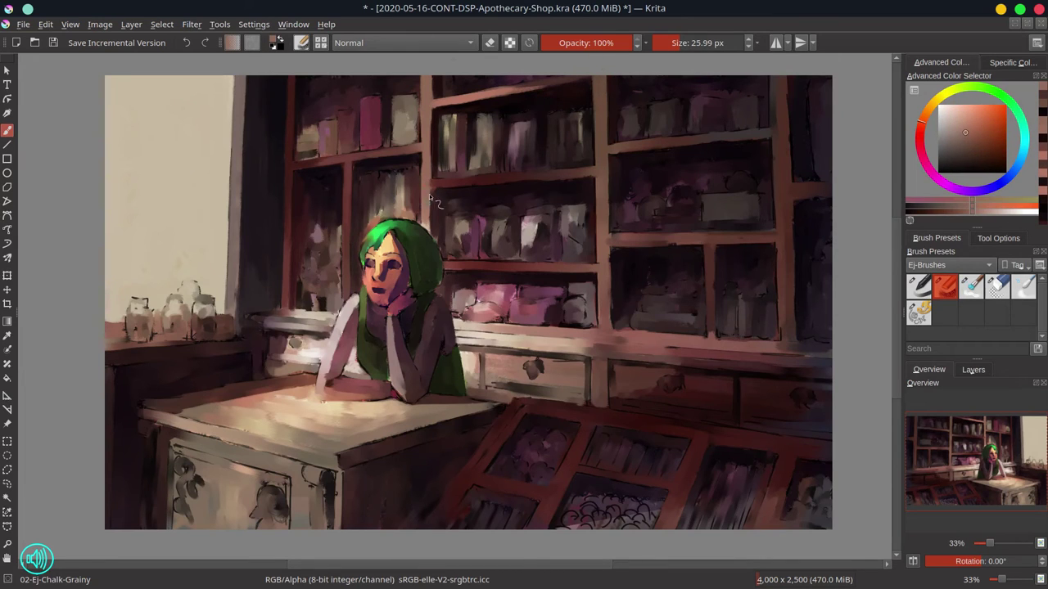
{"action": "left_click_drag", "start_coordinate": [491, 178], "coordinate": [432, 190]}
Sample dark magenta and orange-brown shelf colours, then save the painting.
{"action": "left_click", "coordinate": [431, 231], "text": "ctrl"}
{"action": "left_click", "coordinate": [458, 270], "text": "ctrl"}
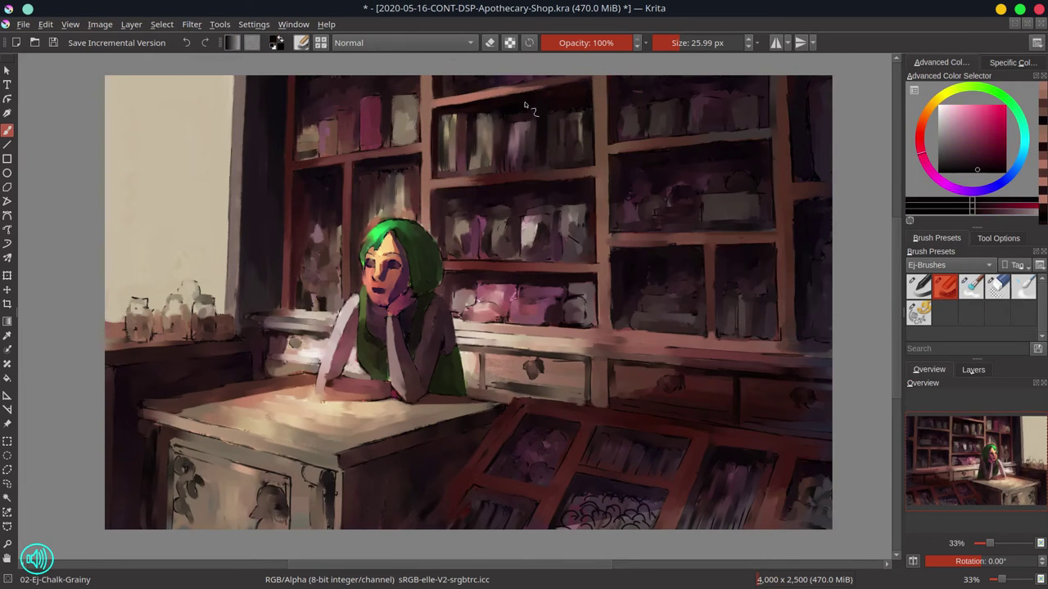
{"action": "left_click", "coordinate": [471, 237], "text": "ctrl"}
{"action": "key", "text": "bracketleft"}
{"action": "left_click", "coordinate": [488, 199], "text": "ctrl"}
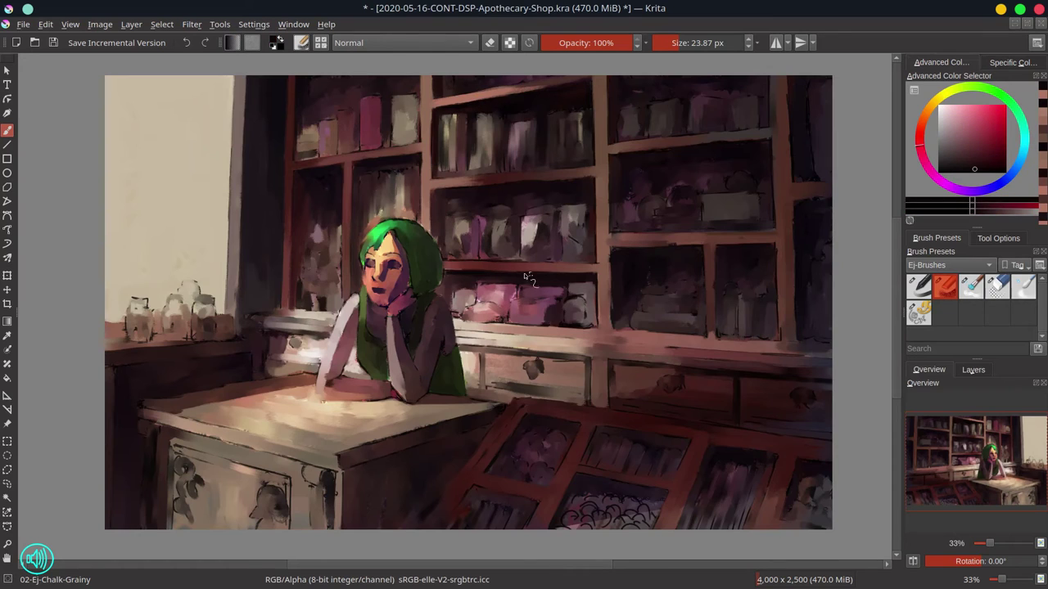
{"action": "left_click", "coordinate": [470, 208], "text": "ctrl"}
{"action": "key", "text": "bracketright"}
{"action": "left_click", "coordinate": [532, 172], "text": "ctrl"}
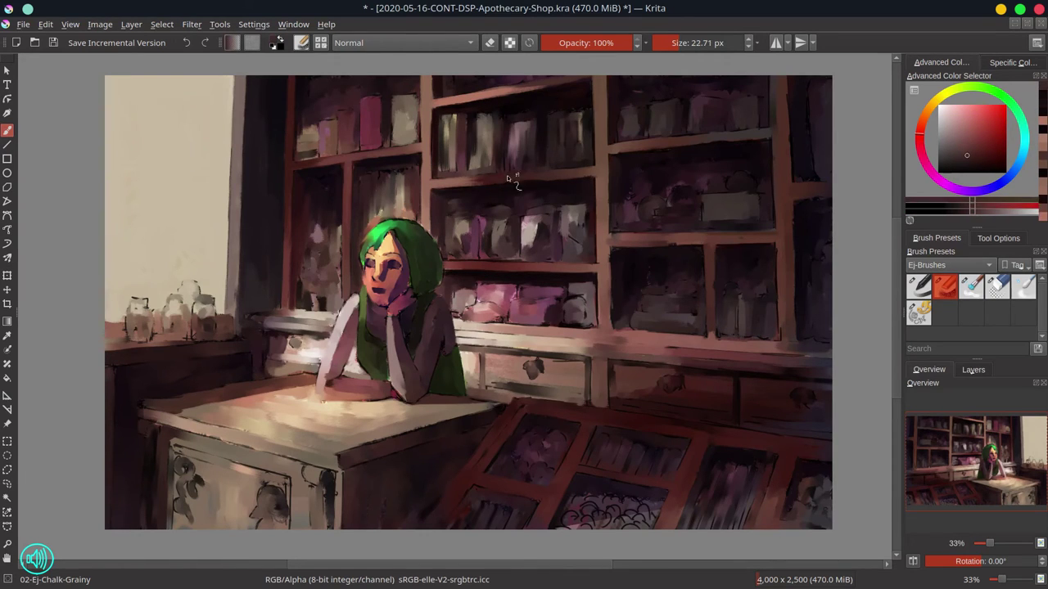
{"action": "left_click", "coordinate": [516, 175], "text": "ctrl"}
{"action": "left_click", "coordinate": [540, 174], "text": "ctrl"}
{"action": "key", "text": "bracketright"}
{"action": "key", "text": "bracketright"}
{"action": "key", "text": "bracketright"}
{"action": "key", "text": "bracketright"}
{"action": "key", "text": "bracketright"}
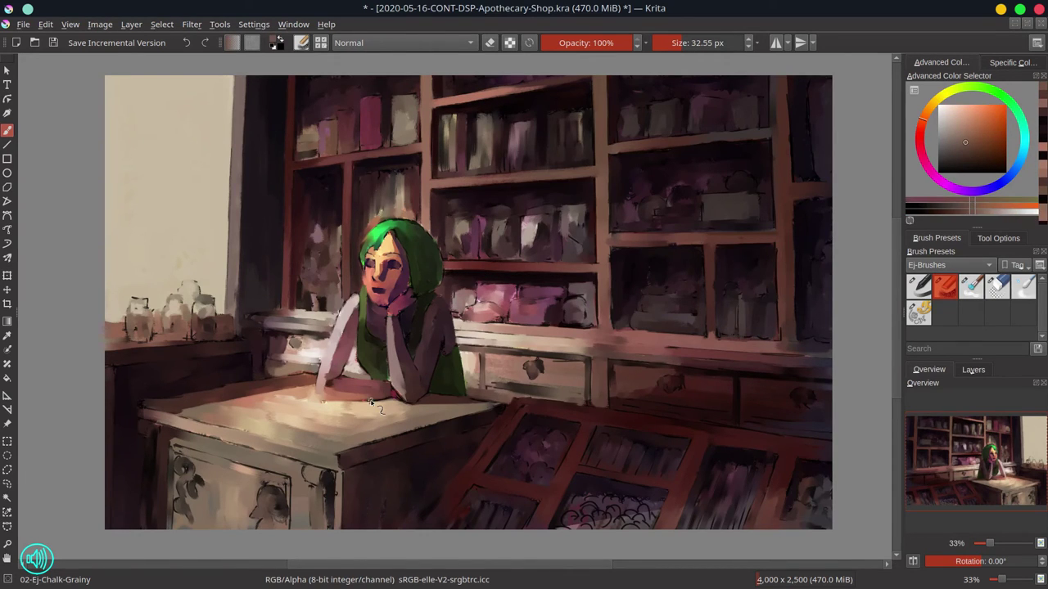
{"action": "key", "text": "ctrl+s"}
Show the originals line-art layer, paint dark magenta along the counter edge, then hide it.
{"action": "left_click", "coordinate": [973, 369]}
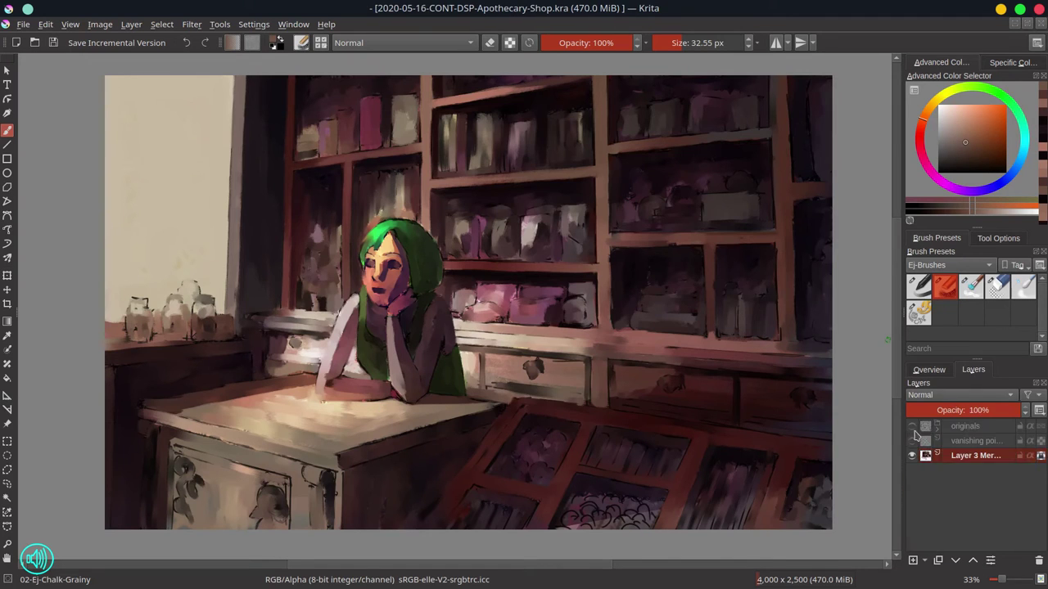
{"action": "left_click", "coordinate": [912, 426]}
{"action": "left_click", "coordinate": [629, 264], "text": "ctrl"}
{"action": "key", "text": "bracketleft"}
{"action": "key", "text": "bracketleft"}
{"action": "key", "text": "bracketleft"}
{"action": "key", "text": "bracketleft"}
{"action": "key", "text": "bracketleft"}
{"action": "key", "text": "bracketleft"}
{"action": "key", "text": "bracketleft"}
{"action": "key", "text": "bracketleft"}
{"action": "key", "text": "bracketleft"}
{"action": "key", "text": "bracketleft"}
{"action": "key", "text": "bracketleft"}
{"action": "key", "text": "bracketleft"}
{"action": "left_click_drag", "start_coordinate": [262, 326], "coordinate": [331, 343]}
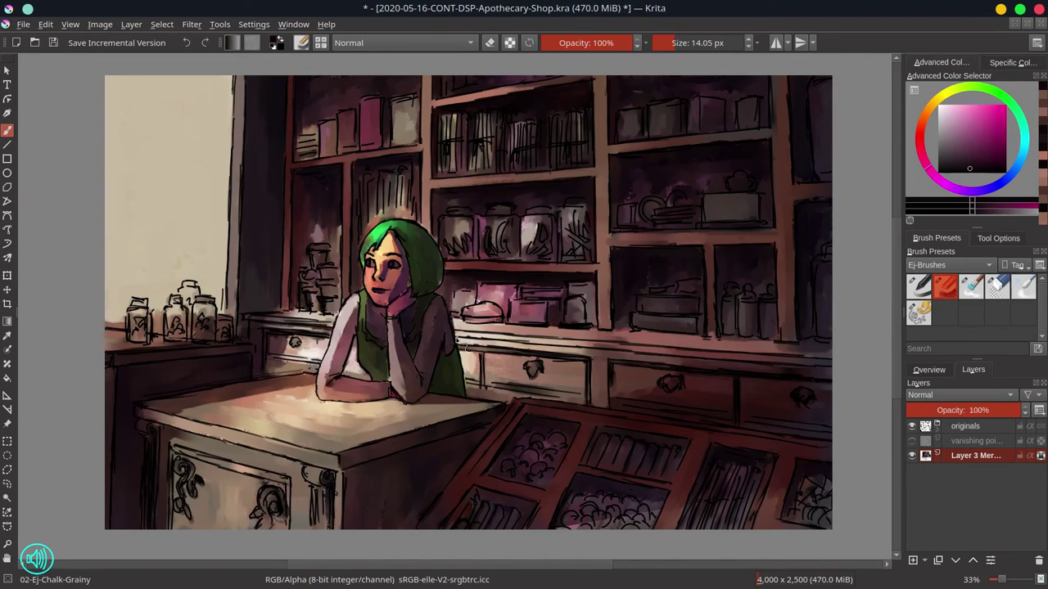
{"action": "left_click_drag", "start_coordinate": [458, 339], "coordinate": [832, 368]}
{"action": "left_click", "coordinate": [911, 427]}
Extend the counter-edge stroke and dab muted orange near the counter edge.
{"action": "left_click", "coordinate": [262, 328], "text": "ctrl"}
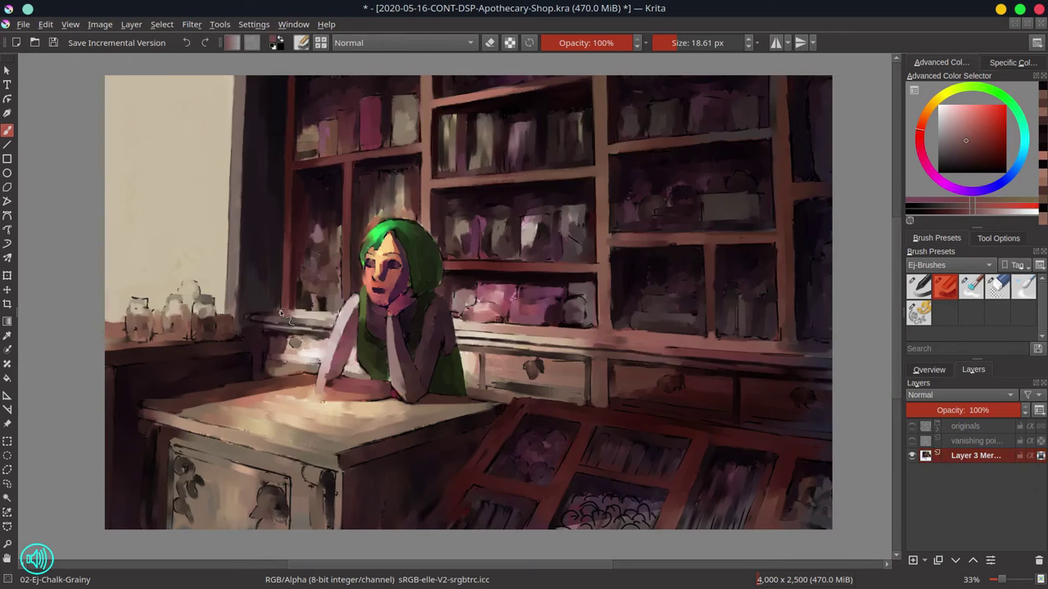
{"action": "mouse_move", "coordinate": [235, 352]}
{"action": "left_mouse_down"}
{"action": "mouse_move", "coordinate": [270, 315]}
{"action": "mouse_move", "coordinate": [237, 352]}
{"action": "mouse_move", "coordinate": [319, 316]}
{"action": "mouse_move", "coordinate": [250, 360]}
{"action": "left_mouse_up"}
{"action": "key", "text": "bracketright"}
{"action": "key", "text": "bracketright"}
{"action": "key", "text": "bracketright"}
{"action": "key", "text": "bracketright"}
{"action": "key", "text": "bracketright"}
{"action": "key", "text": "bracketright"}
{"action": "left_click", "coordinate": [260, 344], "text": "ctrl"}
{"action": "left_click", "coordinate": [278, 324], "text": "ctrl"}
{"action": "key", "text": "bracketleft"}
{"action": "key", "text": "bracketleft"}
{"action": "left_click", "coordinate": [278, 323], "text": "ctrl"}
{"action": "left_click", "coordinate": [254, 361], "text": "ctrl"}
{"action": "key", "text": "bracketleft"}
{"action": "key", "text": "bracketleft"}
{"action": "key", "text": "bracketleft"}
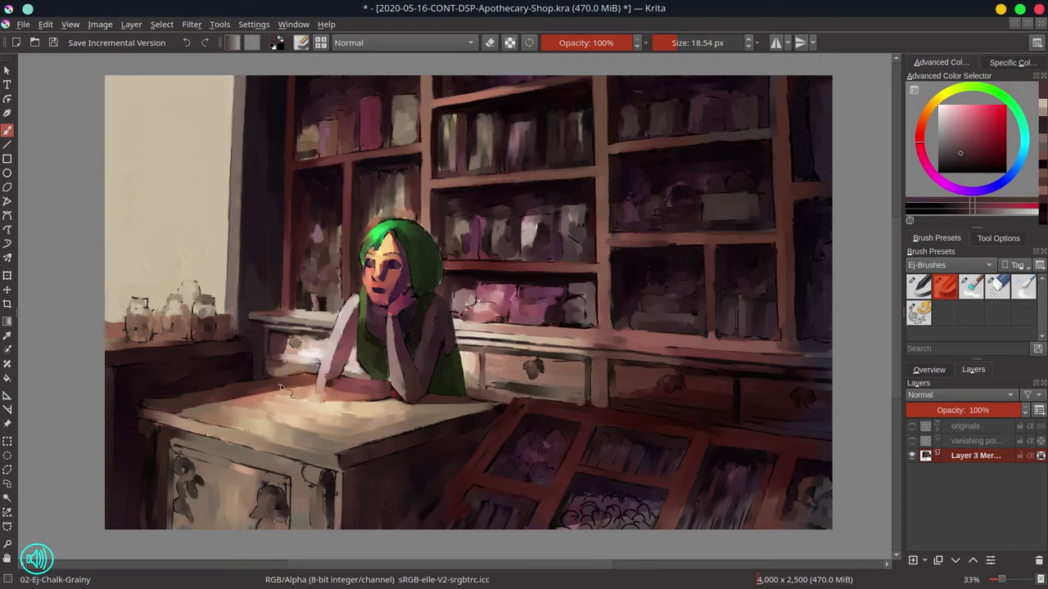
{"action": "left_click", "coordinate": [270, 368], "text": "ctrl"}
Touch up the counter edge with small lighter orange strokes.
{"action": "left_click", "coordinate": [306, 367], "text": "ctrl"}
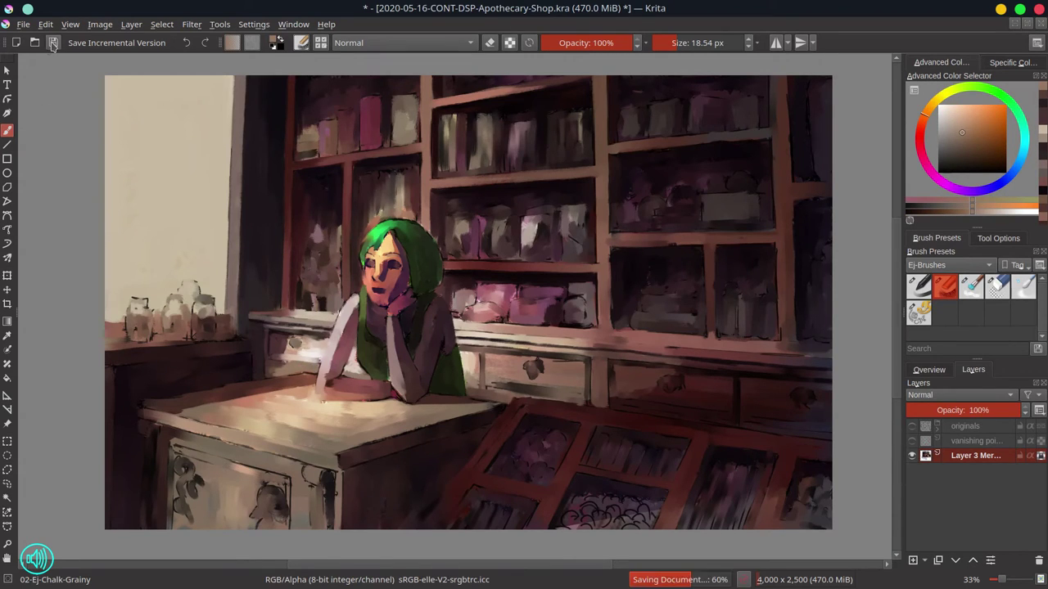
{"action": "left_click", "coordinate": [231, 368], "text": "ctrl"}
{"action": "key", "text": "bracketright"}
{"action": "key", "text": "bracketright"}
{"action": "left_click_drag", "start_coordinate": [281, 335], "coordinate": [249, 364]}
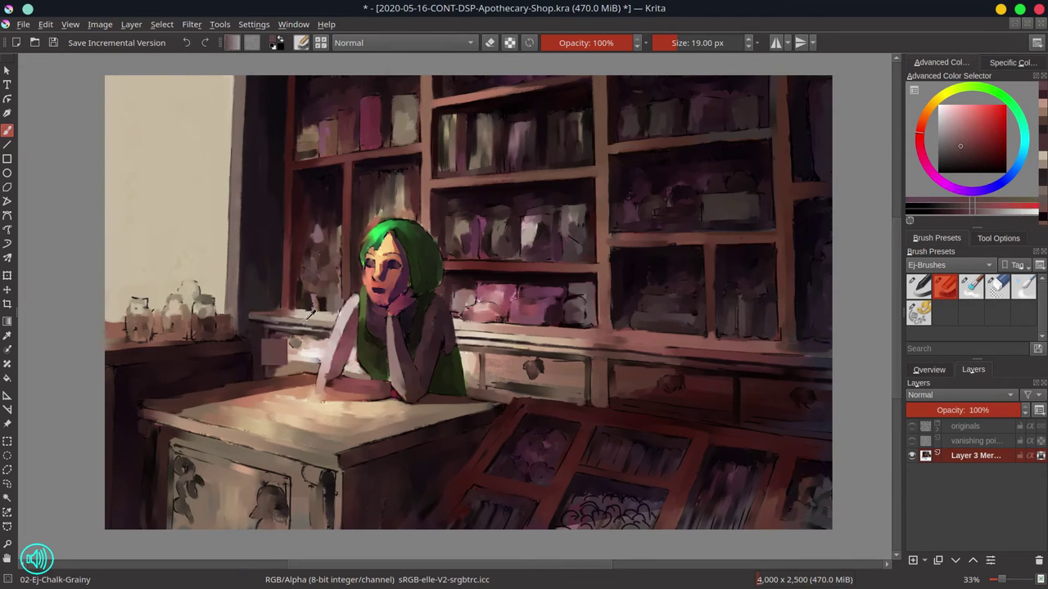
{"action": "left_click", "coordinate": [279, 344], "text": "ctrl"}
{"action": "key", "text": "bracketleft"}
{"action": "key", "text": "bracketleft"}
{"action": "key", "text": "bracketleft"}
{"action": "left_click_drag", "start_coordinate": [278, 327], "coordinate": [245, 363]}
Sample light peach and pinker tones from the counter.
{"action": "left_click", "coordinate": [284, 327], "text": "ctrl"}
{"action": "left_click", "coordinate": [284, 327], "text": "ctrl"}
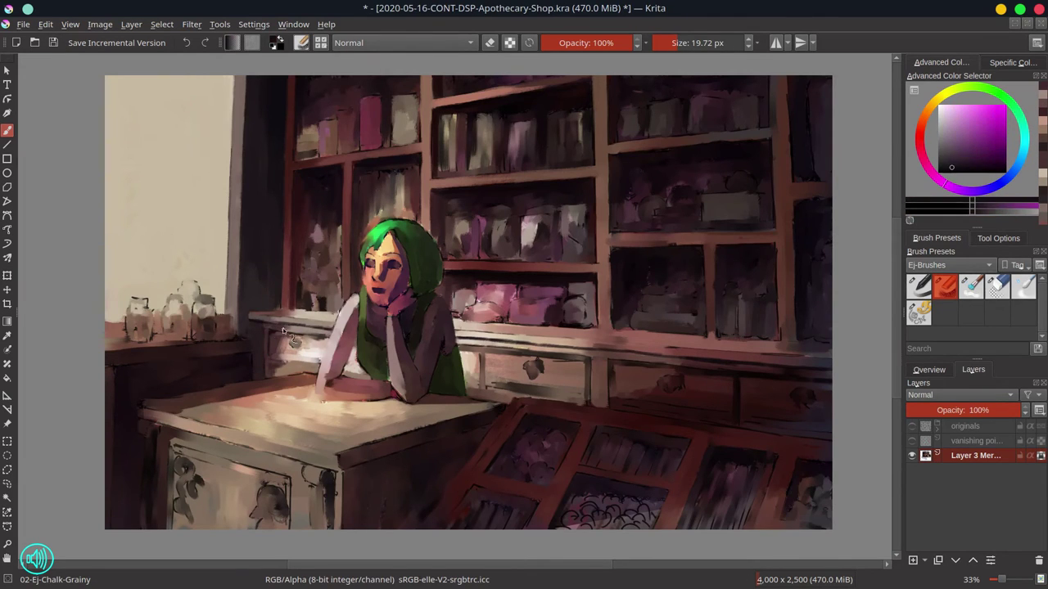
{"action": "left_click", "coordinate": [279, 334], "text": "ctrl"}
{"action": "left_click", "coordinate": [292, 333], "text": "ctrl"}
{"action": "key", "text": "bracketleft"}
{"action": "key", "text": "bracketleft"}
{"action": "key", "text": "bracketleft"}
{"action": "key", "text": "bracketleft"}
{"action": "key", "text": "bracketleft"}
{"action": "key", "text": "bracketleft"}
{"action": "left_click", "coordinate": [331, 337], "text": "ctrl"}
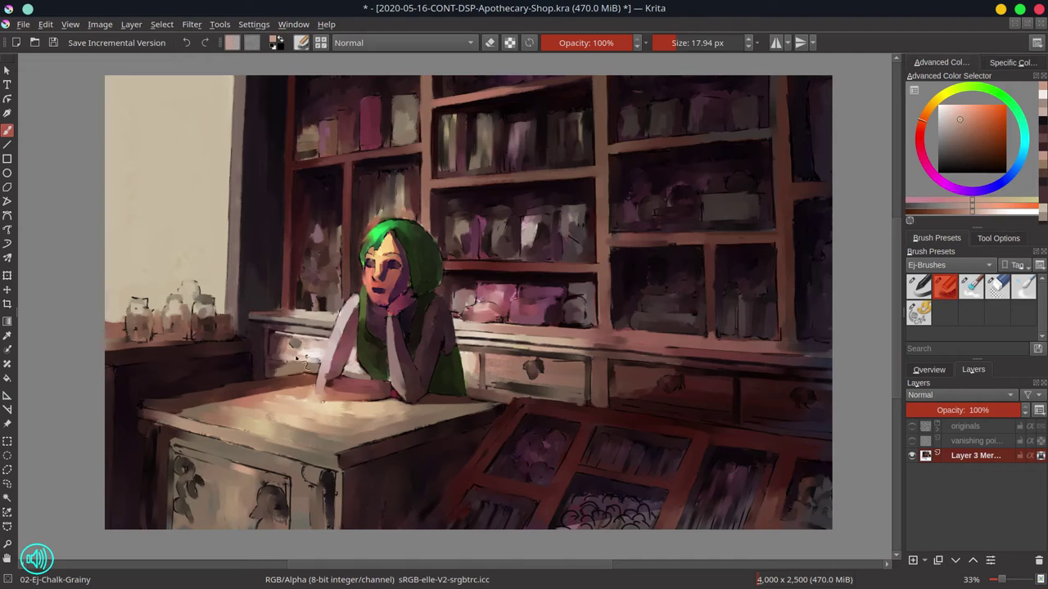
{"action": "key", "text": "bracketright"}
{"action": "key", "text": "bracketright"}
{"action": "key", "text": "bracketright"}
{"action": "key", "text": "bracketright"}
{"action": "key", "text": "bracketright"}
{"action": "key", "text": "bracketright"}
Sample orange-brown tones and touch up the arm with a dark stroke.
{"action": "left_click", "coordinate": [322, 350], "text": "ctrl"}
{"action": "left_click", "coordinate": [326, 343], "text": "ctrl"}
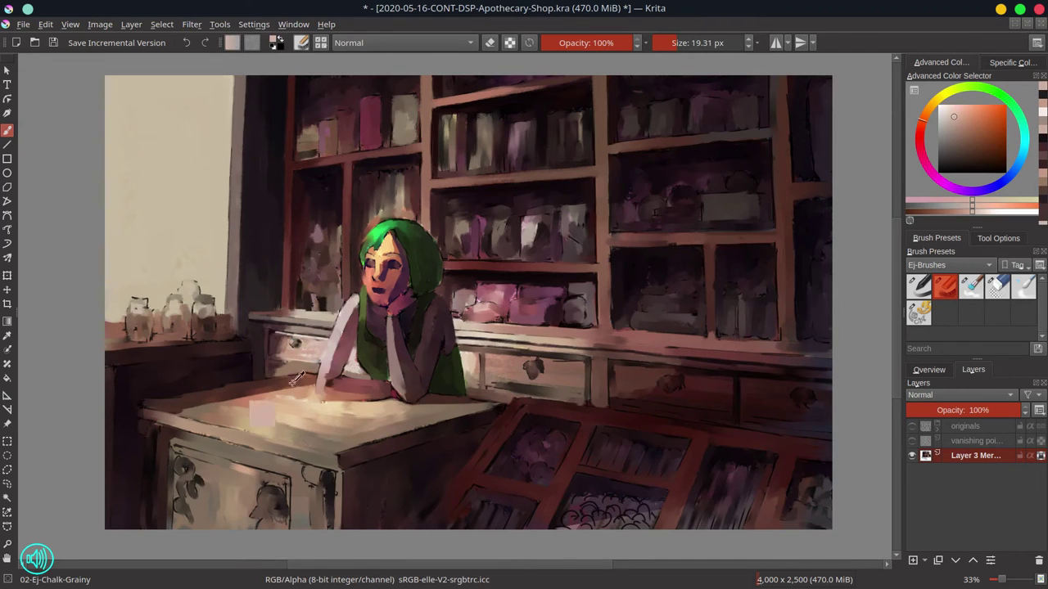
{"action": "left_click", "coordinate": [296, 378], "text": "ctrl"}
{"action": "left_click", "coordinate": [292, 348], "text": "ctrl"}
{"action": "key", "text": "bracketleft"}
{"action": "key", "text": "bracketleft"}
{"action": "key", "text": "bracketleft"}
{"action": "key", "text": "bracketleft"}
{"action": "key", "text": "bracketleft"}
{"action": "left_click", "coordinate": [298, 372], "text": "ctrl"}
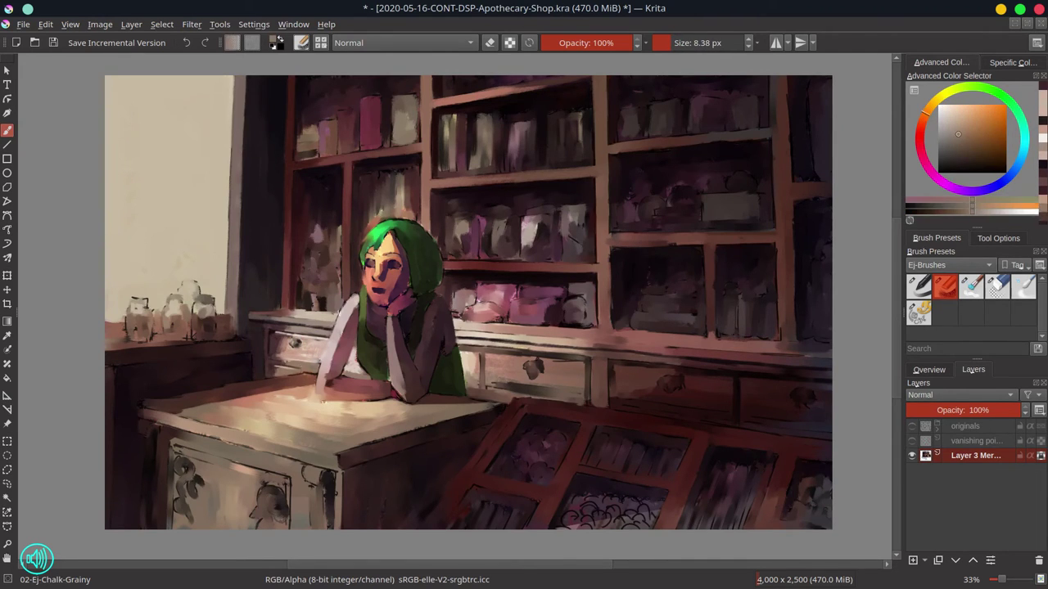
{"action": "key", "text": "bracketright"}
{"action": "key", "text": "bracketright"}
{"action": "key", "text": "bracketright"}
{"action": "key", "text": "bracketright"}
{"action": "key", "text": "bracketright"}
{"action": "key", "text": "bracketright"}
{"action": "left_click", "coordinate": [296, 370], "text": "ctrl"}
{"action": "left_click", "coordinate": [201, 437], "text": "ctrl"}
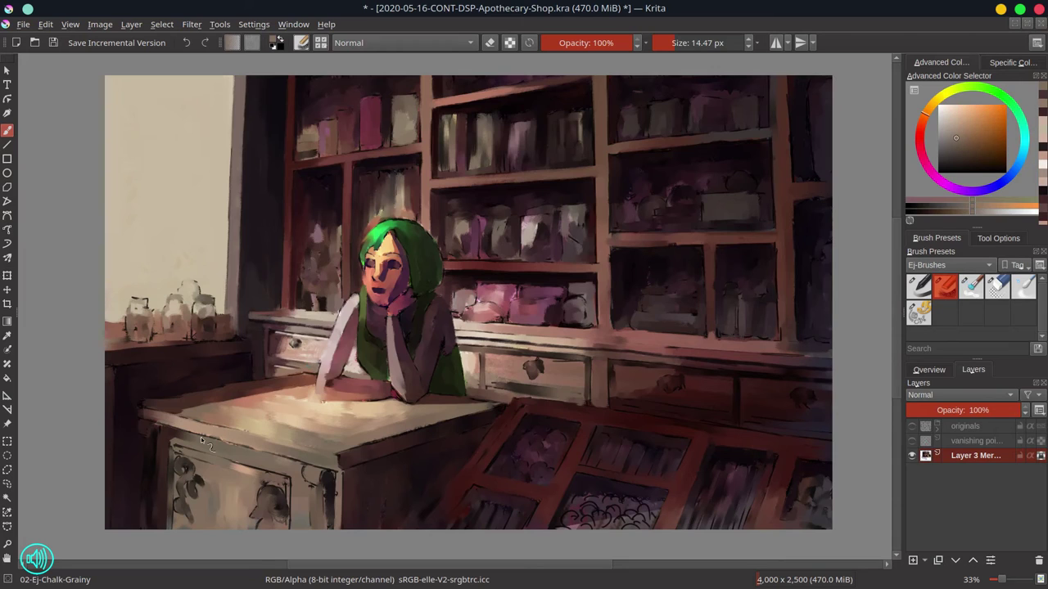
{"action": "left_click_drag", "start_coordinate": [361, 365], "coordinate": [369, 378]}
Pick a lighter red-brown and paint a light stroke along the counter ledge.
{"action": "key", "text": "bracketright"}
{"action": "left_click", "coordinate": [368, 372], "text": "ctrl"}
{"action": "left_click", "coordinate": [354, 373], "text": "ctrl"}
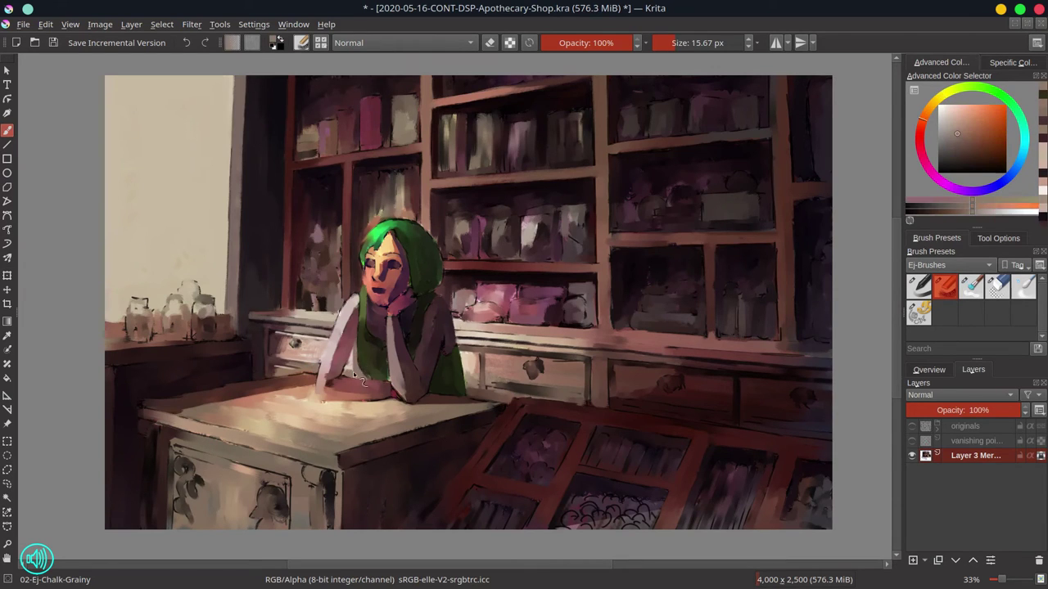
{"action": "left_click", "coordinate": [284, 513], "text": "ctrl"}
{"action": "left_click", "coordinate": [457, 360], "text": "ctrl"}
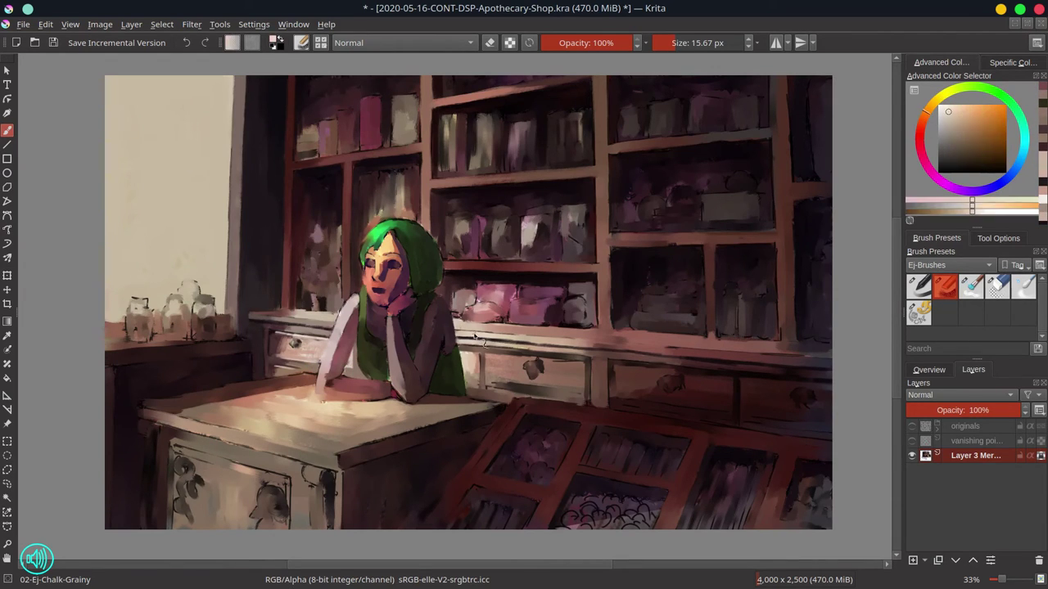
{"action": "key", "text": "bracketright"}
{"action": "key", "text": "bracketright"}
{"action": "key", "text": "bracketright"}
{"action": "key", "text": "bracketright"}
{"action": "key", "text": "bracketright"}
{"action": "left_click_drag", "start_coordinate": [496, 328], "coordinate": [560, 340]}
Sample orange-tan and muted crimson colours along the counter ledge.
{"action": "left_click", "coordinate": [561, 340], "text": "ctrl"}
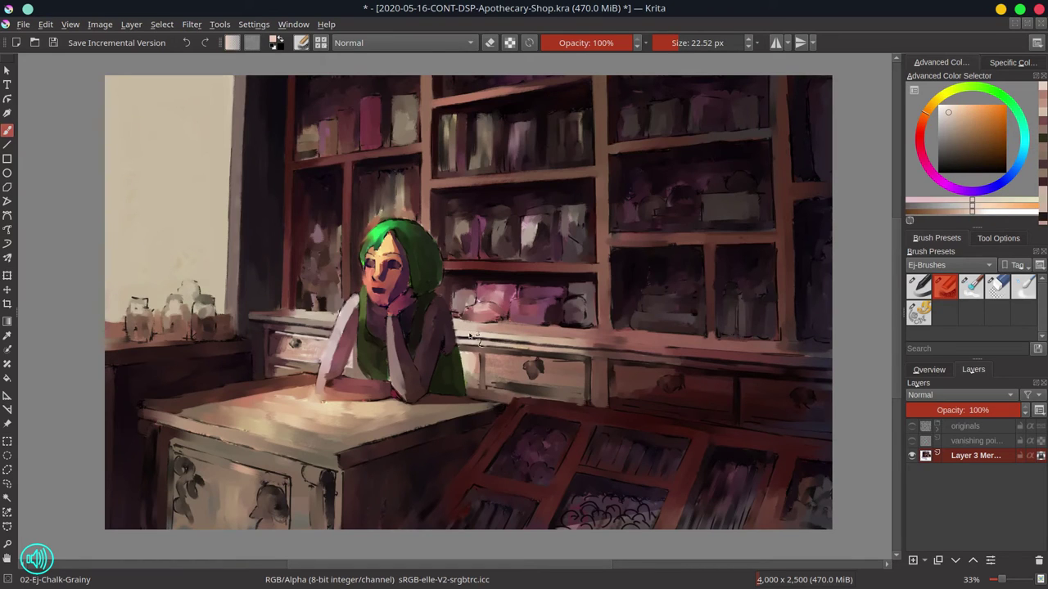
{"action": "left_click", "coordinate": [483, 340], "text": "ctrl"}
{"action": "key", "text": "bracketright"}
{"action": "key", "text": "bracketright"}
{"action": "left_click", "coordinate": [622, 345], "text": "ctrl"}
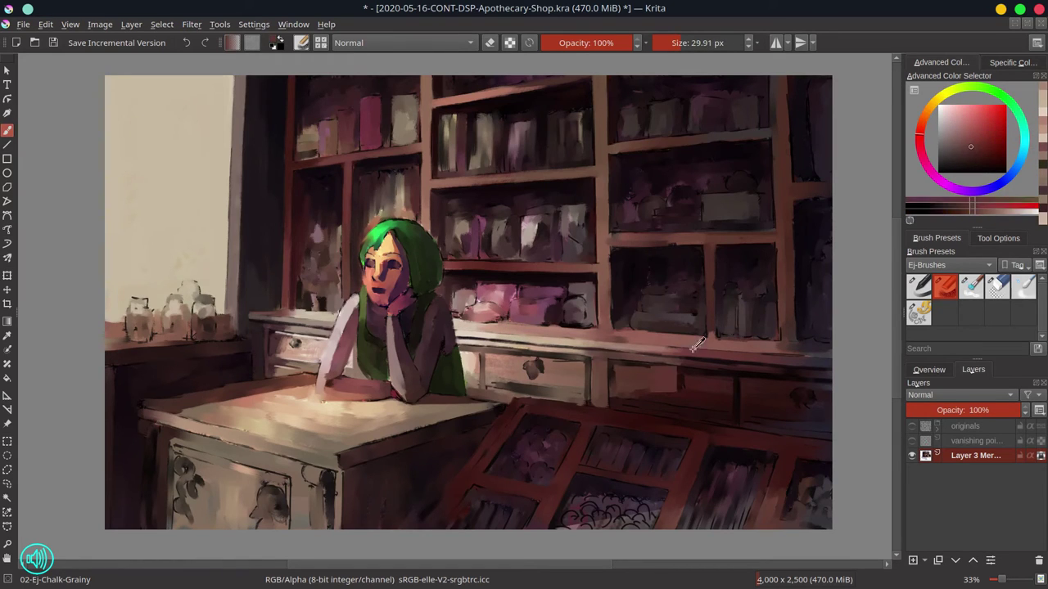
{"action": "key", "text": "bracketleft"}
{"action": "left_click", "coordinate": [759, 344], "text": "ctrl"}
{"action": "left_click", "coordinate": [768, 343], "text": "ctrl"}
{"action": "left_click", "coordinate": [720, 340], "text": "ctrl"}
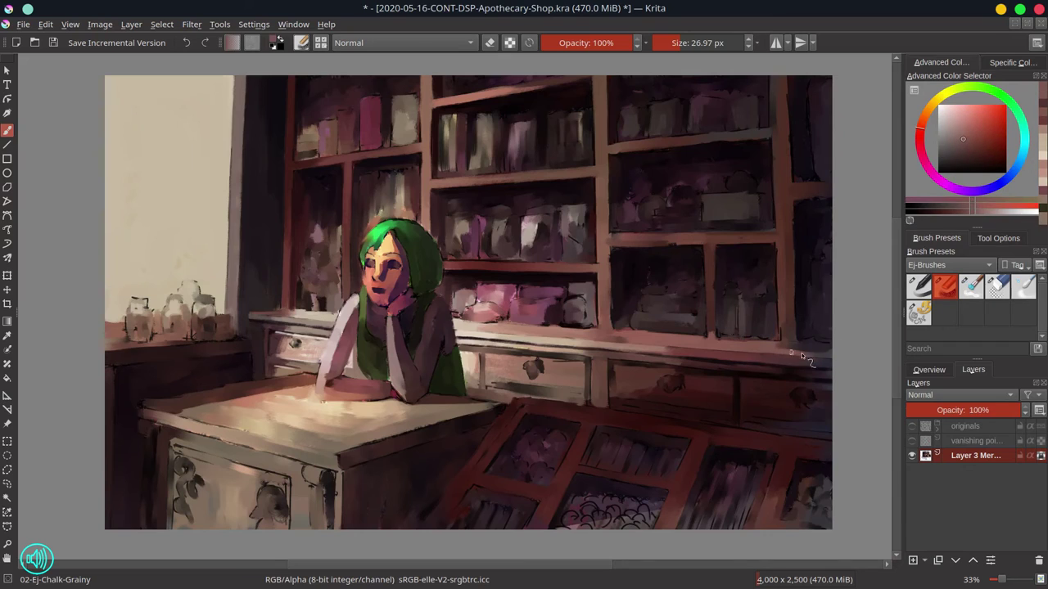
{"action": "left_click", "coordinate": [655, 338], "text": "ctrl"}
{"action": "left_click", "coordinate": [622, 337], "text": "ctrl"}
{"action": "key", "text": "bracketright"}
{"action": "key", "text": "bracketright"}
{"action": "left_click", "coordinate": [586, 336], "text": "ctrl"}
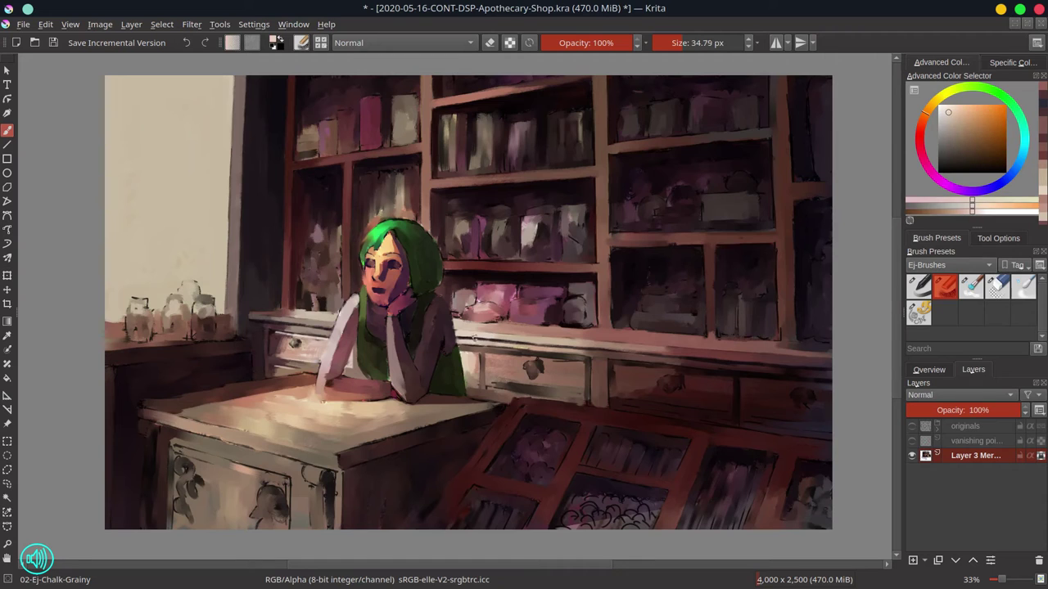
Pick a darker, greyer red and bring up the canvas Overview docker.
{"action": "left_click", "coordinate": [491, 339], "text": "ctrl"}
{"action": "left_click", "coordinate": [823, 352], "text": "ctrl"}
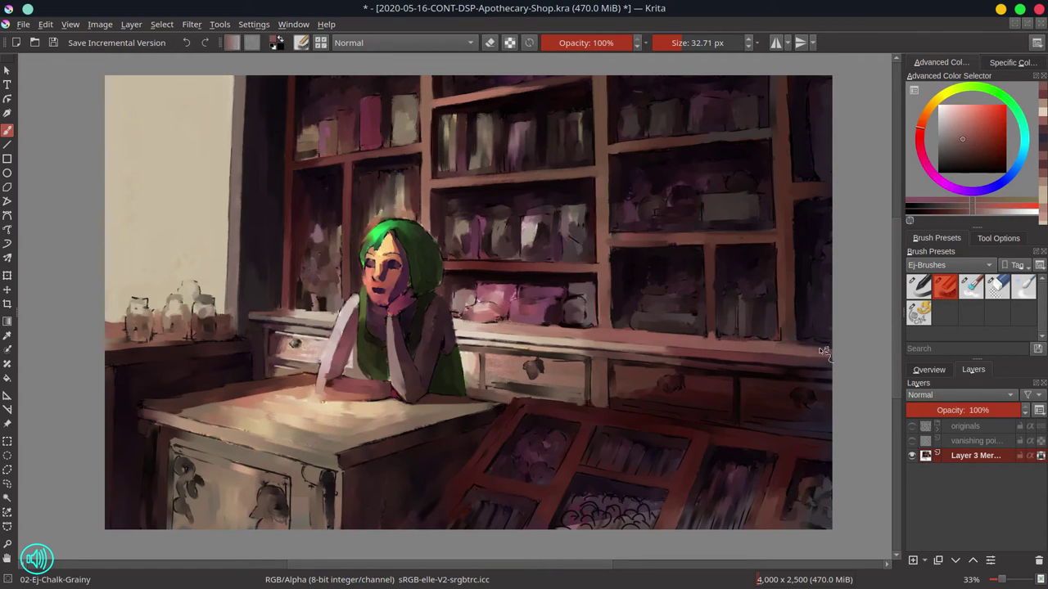
{"action": "left_click", "coordinate": [928, 370]}
Check the composition by mirroring and zooming the view, then save the painting.
{"action": "left_click", "coordinate": [914, 561]}
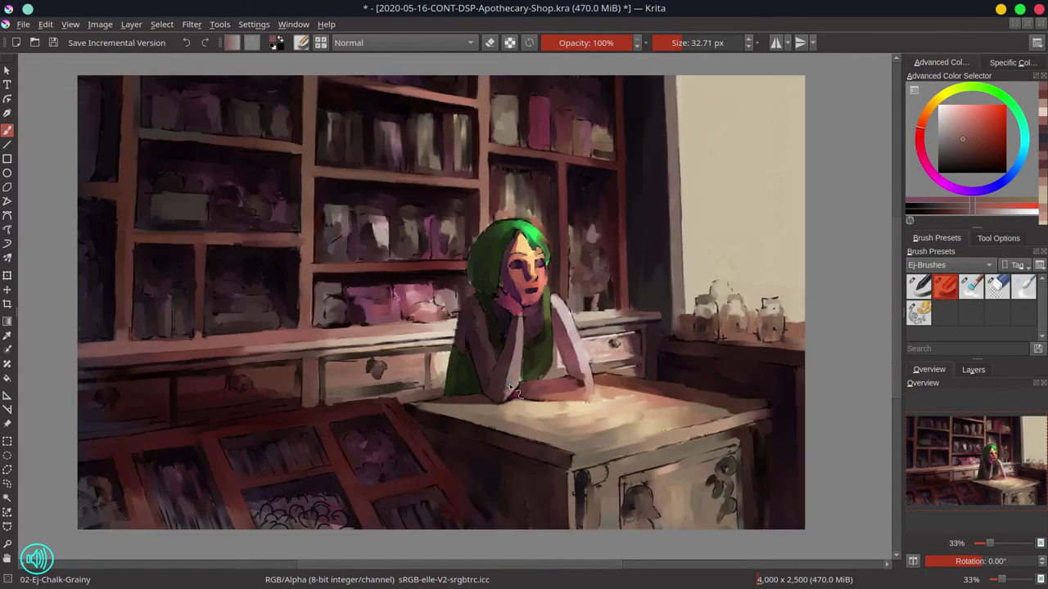
{"action": "key", "text": "minus"}
{"action": "key", "text": "minus"}
{"action": "key", "text": "minus"}
{"action": "left_click", "coordinate": [913, 562]}
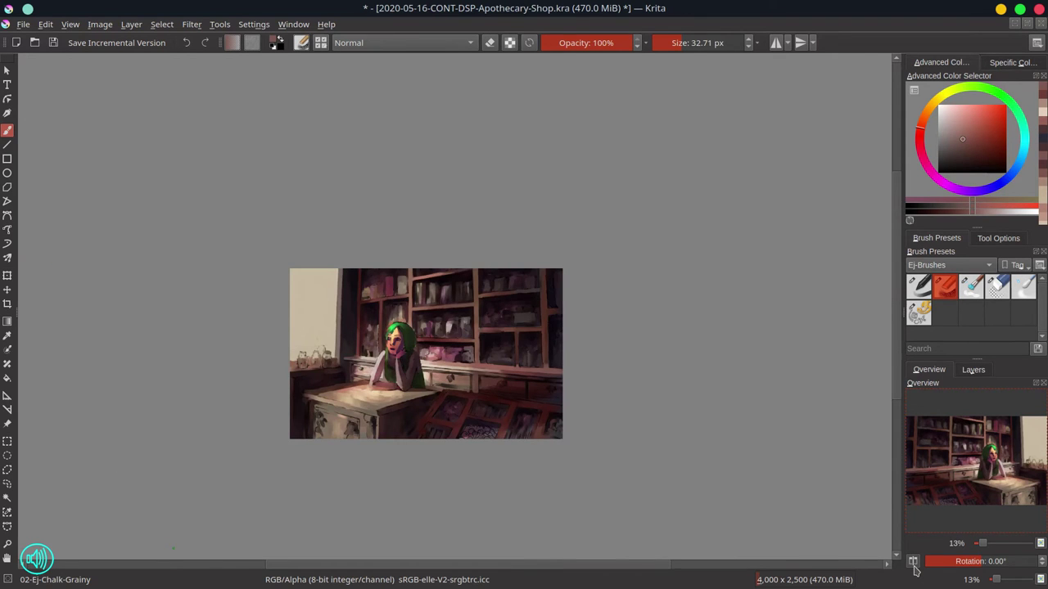
{"action": "key", "text": "plus"}
{"action": "key", "text": "plus"}
{"action": "key", "text": "plus"}
{"action": "key", "text": "plus"}
{"action": "key", "text": "slash"}
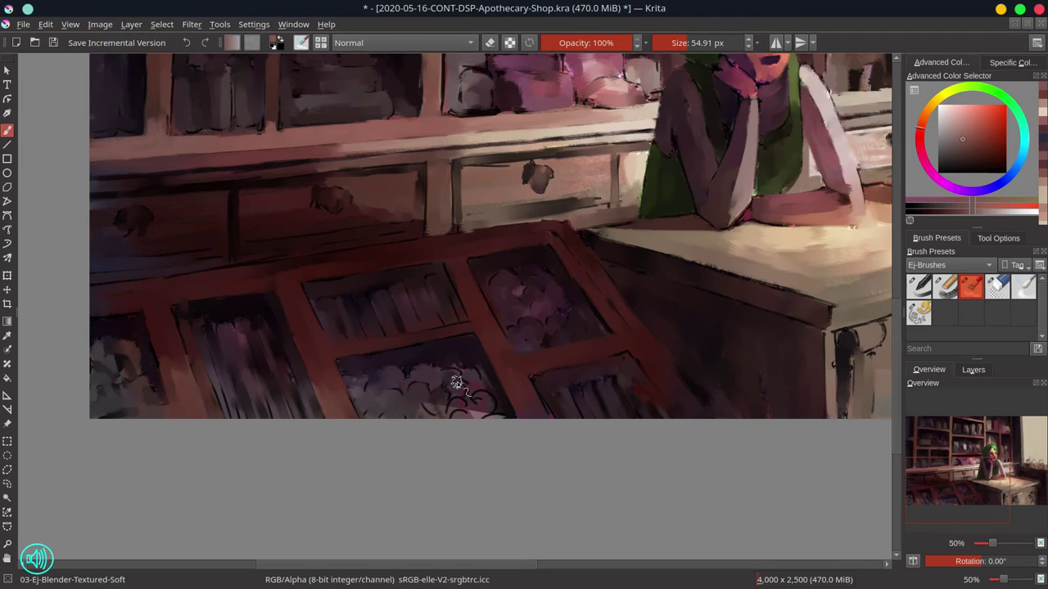
{"action": "key", "text": "minus"}
{"action": "key", "text": "minus"}
{"action": "key", "text": "minus"}
{"action": "key", "text": "minus"}
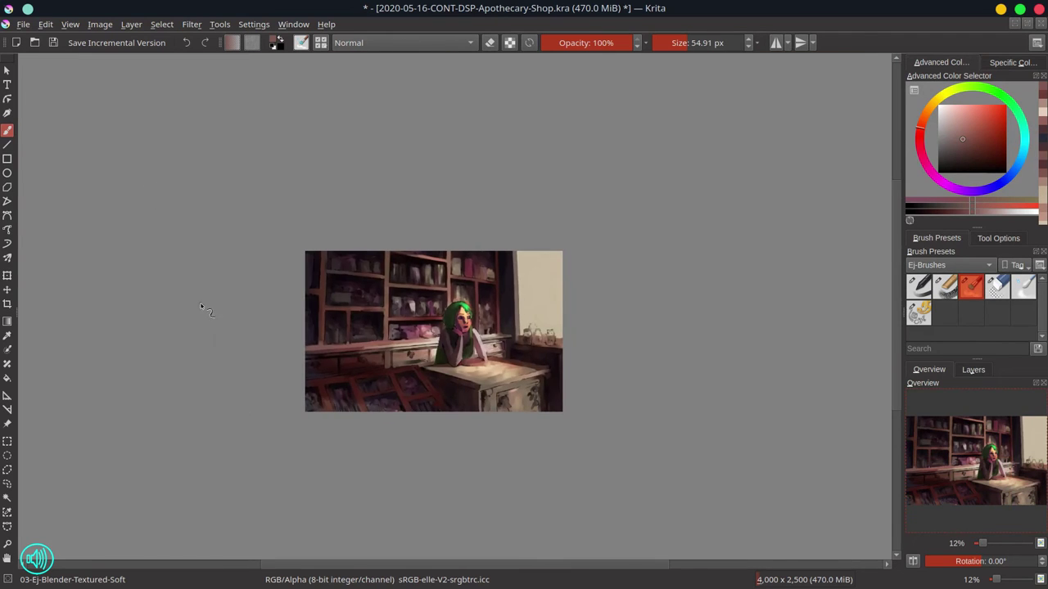
{"action": "key", "text": "ctrl+s"}
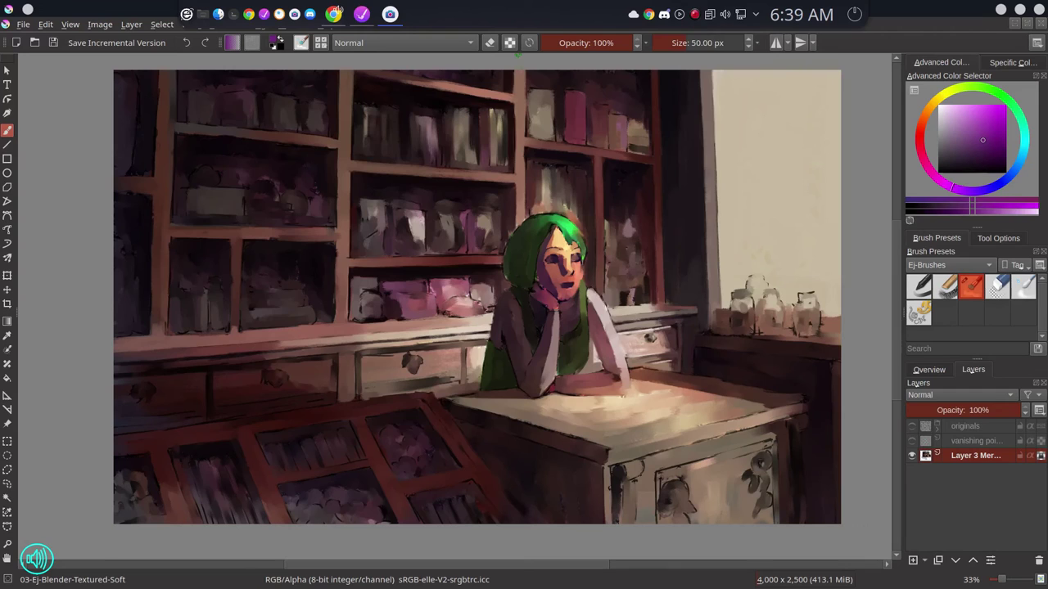
Paint cream light down the window's left edge, jar tops and upper wall with 02-Ej-Chalk-Grainy.
{"action": "left_click", "coordinate": [944, 287]}
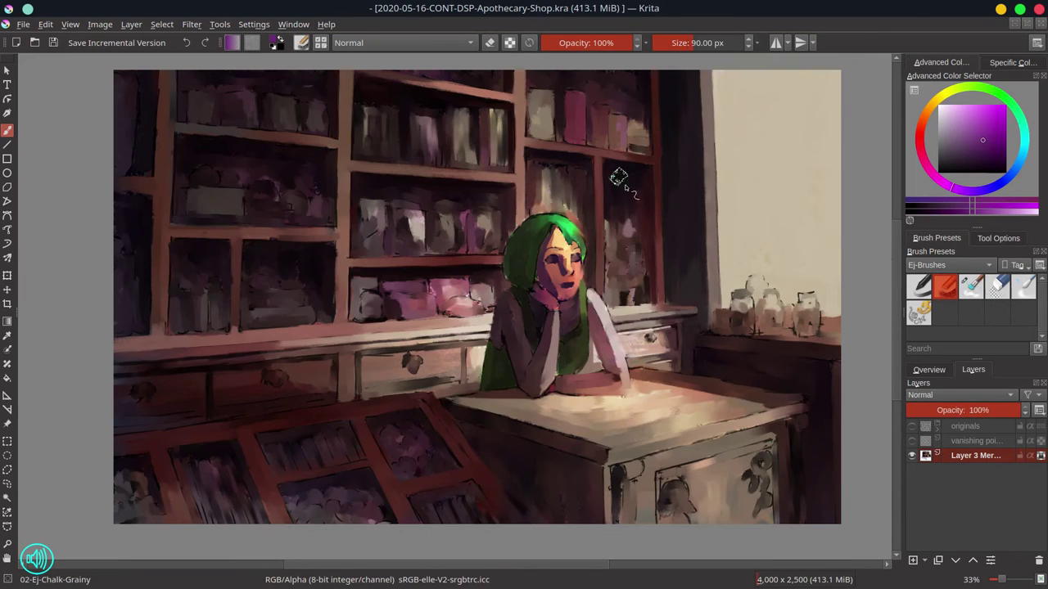
{"action": "left_click", "coordinate": [930, 107]}
{"action": "left_click", "coordinate": [950, 121]}
{"action": "left_click", "coordinate": [944, 113]}
{"action": "mouse_move", "coordinate": [726, 70]}
{"action": "left_mouse_down"}
{"action": "mouse_move", "coordinate": [731, 286]}
{"action": "mouse_move", "coordinate": [753, 305]}
{"action": "mouse_move", "coordinate": [822, 310]}
{"action": "left_mouse_up"}
{"action": "mouse_move", "coordinate": [737, 205]}
{"action": "left_mouse_down"}
{"action": "mouse_move", "coordinate": [745, 278]}
{"action": "mouse_move", "coordinate": [751, 209]}
{"action": "mouse_move", "coordinate": [769, 286]}
{"action": "mouse_move", "coordinate": [794, 293]}
{"action": "left_mouse_up"}
{"action": "mouse_move", "coordinate": [745, 74]}
{"action": "left_mouse_down"}
{"action": "mouse_move", "coordinate": [761, 229]}
{"action": "mouse_move", "coordinate": [835, 82]}
{"action": "mouse_move", "coordinate": [821, 154]}
{"action": "mouse_move", "coordinate": [779, 204]}
{"action": "mouse_move", "coordinate": [786, 168]}
{"action": "mouse_move", "coordinate": [747, 255]}
{"action": "mouse_move", "coordinate": [836, 273]}
{"action": "left_mouse_up"}
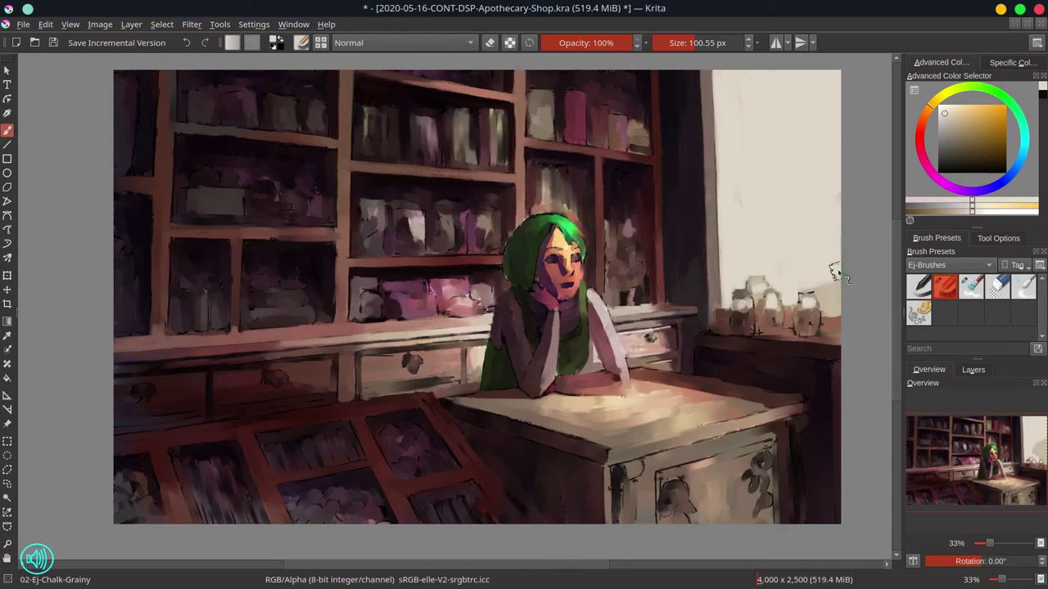
With a smaller brush, paint a dark jar shape and cream highlights on the jar tops.
{"action": "left_click", "coordinate": [785, 354], "text": "ctrl"}
{"action": "mouse_move", "coordinate": [784, 354]}
{"action": "left_mouse_down"}
{"action": "mouse_move", "coordinate": [719, 315]}
{"action": "mouse_move", "coordinate": [738, 332]}
{"action": "mouse_move", "coordinate": [760, 321]}
{"action": "left_mouse_up"}
{"action": "key", "text": "bracketleft"}
{"action": "left_click", "coordinate": [769, 353], "text": "ctrl"}
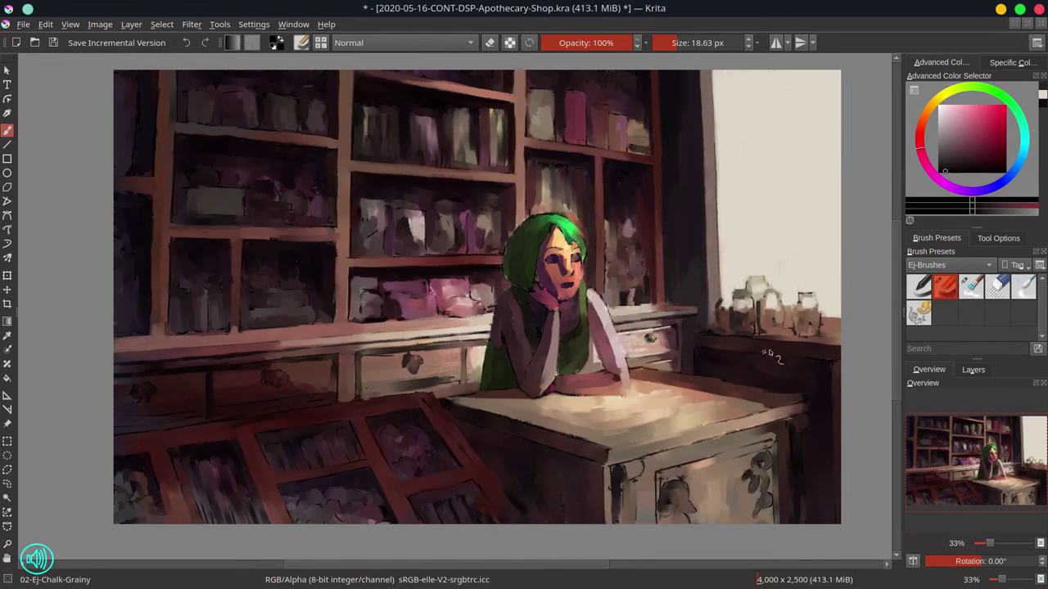
{"action": "left_click", "coordinate": [745, 308], "text": "ctrl"}
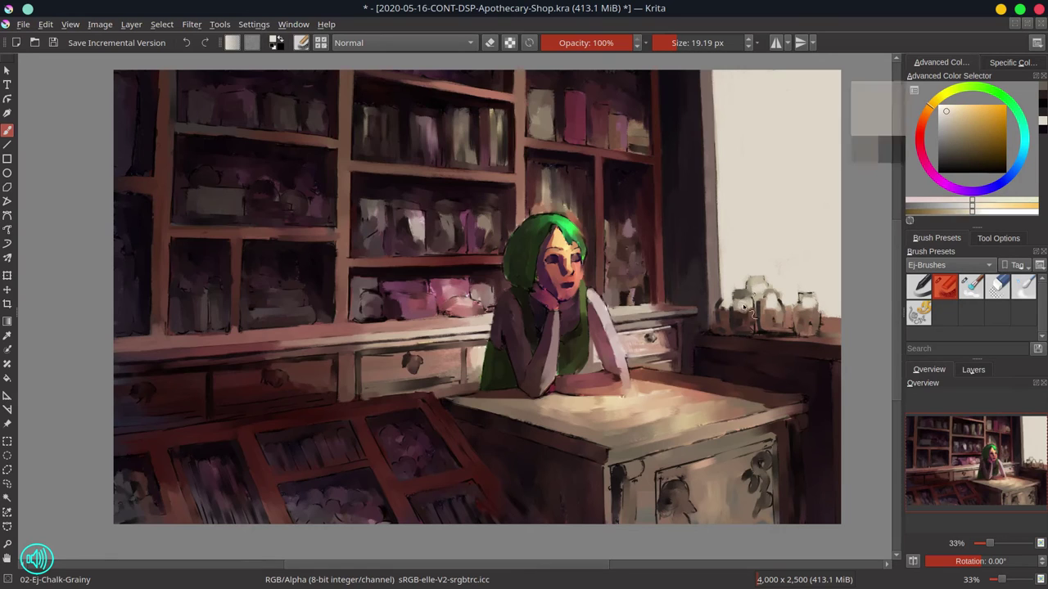
{"action": "left_click_drag", "start_coordinate": [768, 293], "coordinate": [750, 311]}
{"action": "left_click", "coordinate": [810, 301], "text": "ctrl"}
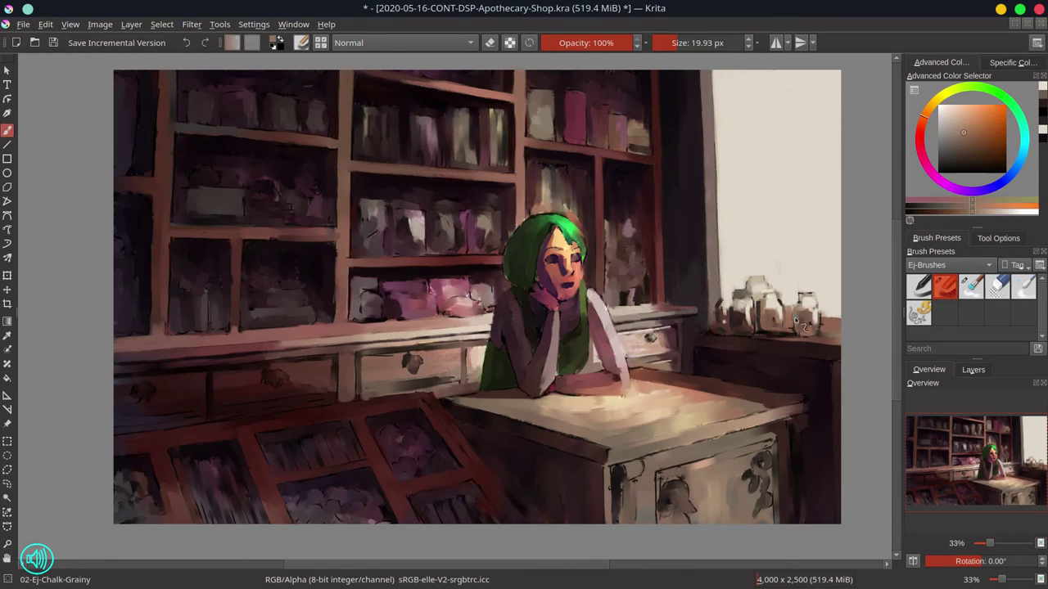
{"action": "left_click_drag", "start_coordinate": [799, 319], "coordinate": [795, 333]}
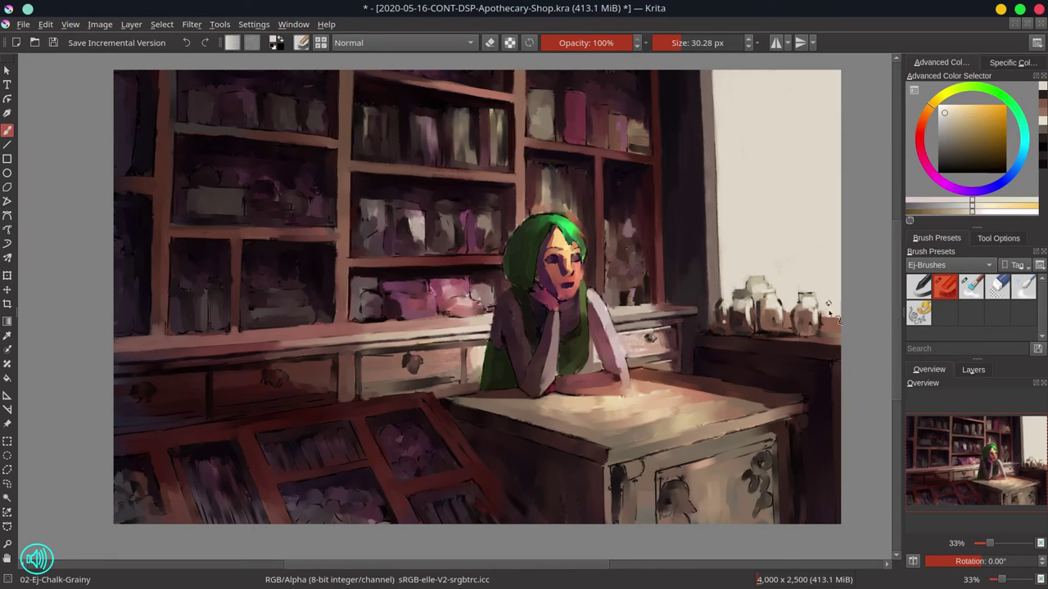
Add dark strokes across the jars using reddish brown and cream picked from the cabinet.
{"action": "left_click", "coordinate": [828, 323], "text": "ctrl"}
{"action": "key", "text": "bracketright"}
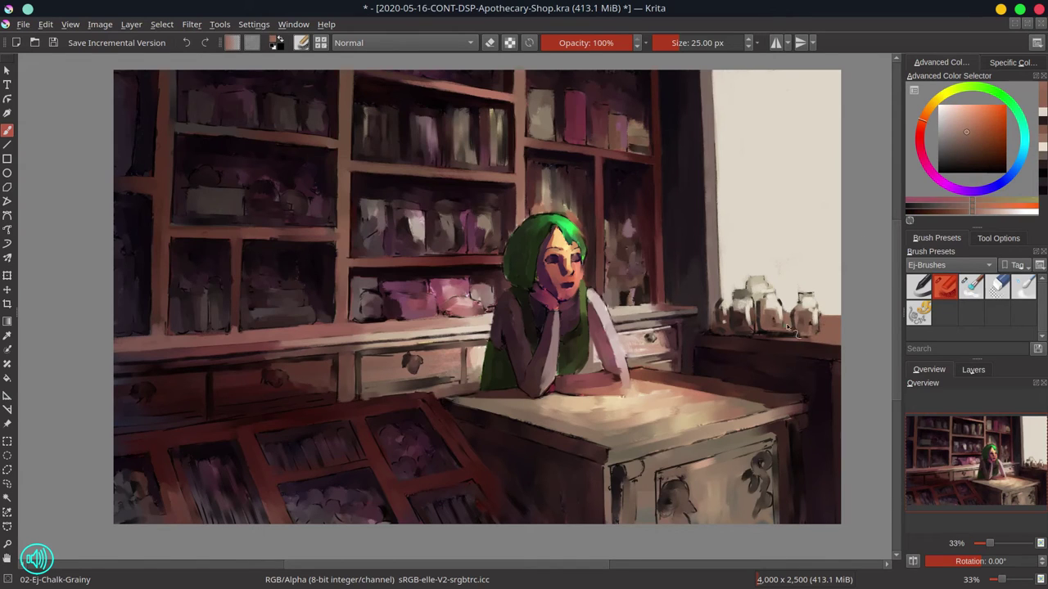
{"action": "left_click", "coordinate": [737, 293], "text": "ctrl"}
{"action": "key", "text": "bracketleft"}
{"action": "left_click_drag", "start_coordinate": [763, 298], "coordinate": [800, 300]}
{"action": "left_click", "coordinate": [815, 296], "text": "ctrl"}
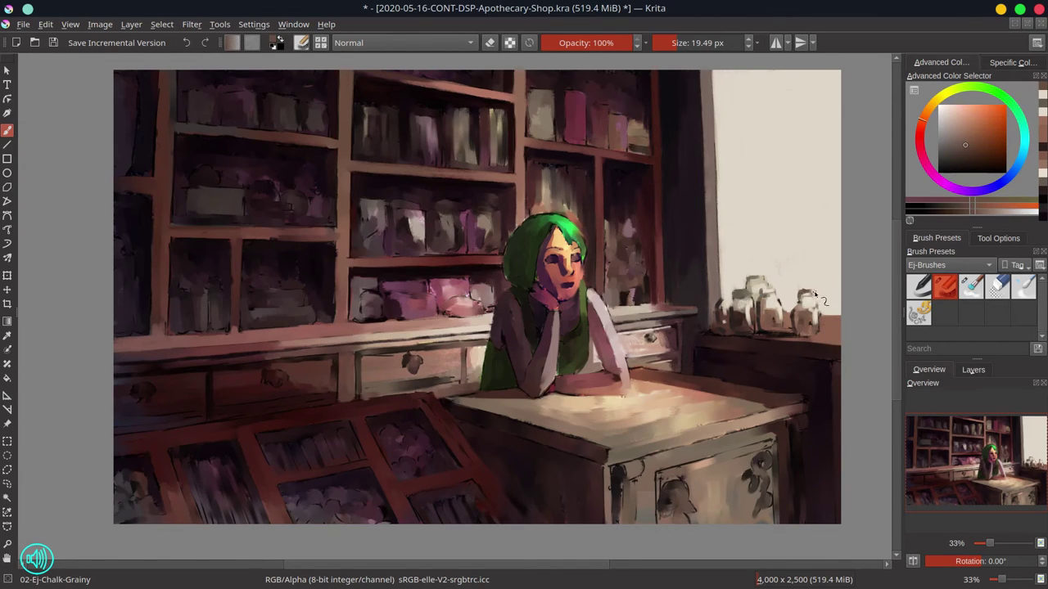
Pick cream, reddish brown and darker red tones around the jars and enlarge the brush.
{"action": "left_click", "coordinate": [790, 315], "text": "ctrl"}
{"action": "left_click", "coordinate": [831, 342], "text": "ctrl"}
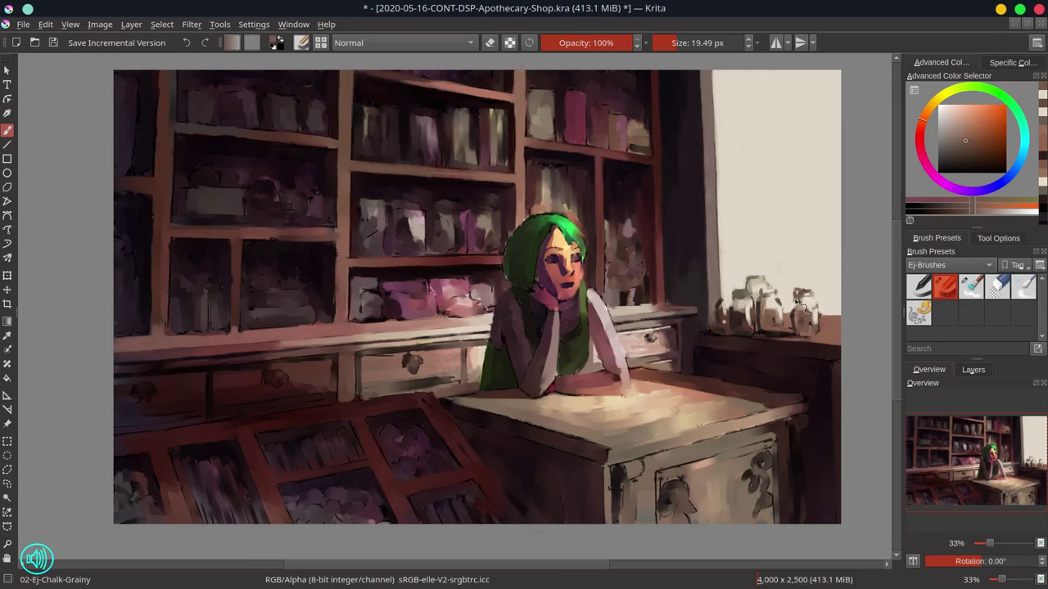
{"action": "left_click", "coordinate": [798, 299], "text": "ctrl"}
{"action": "left_click", "coordinate": [827, 315], "text": "ctrl"}
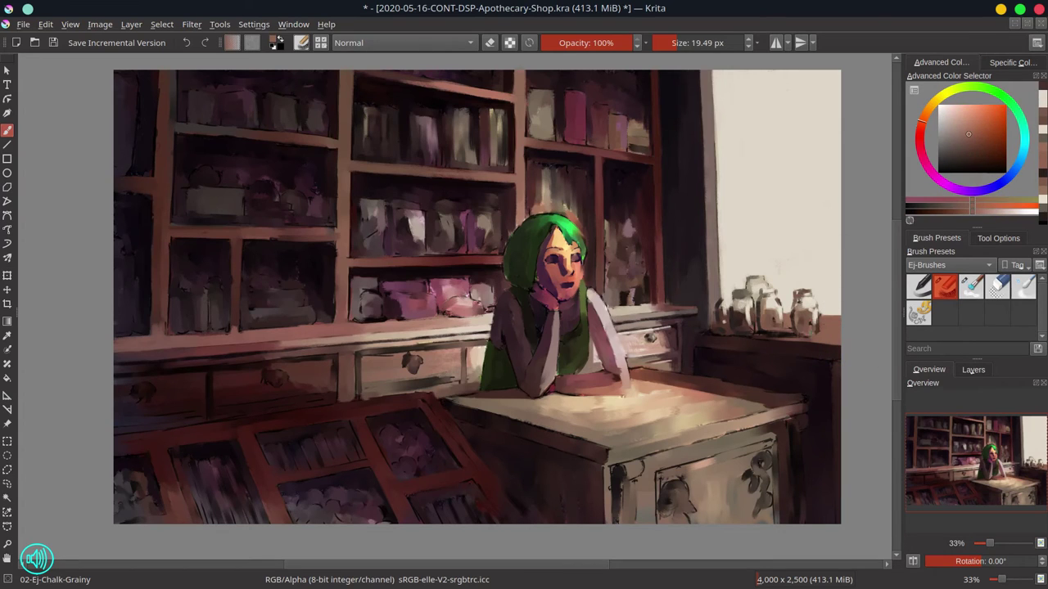
{"action": "left_click", "coordinate": [831, 309], "text": "ctrl"}
{"action": "left_click", "coordinate": [724, 298], "text": "ctrl"}
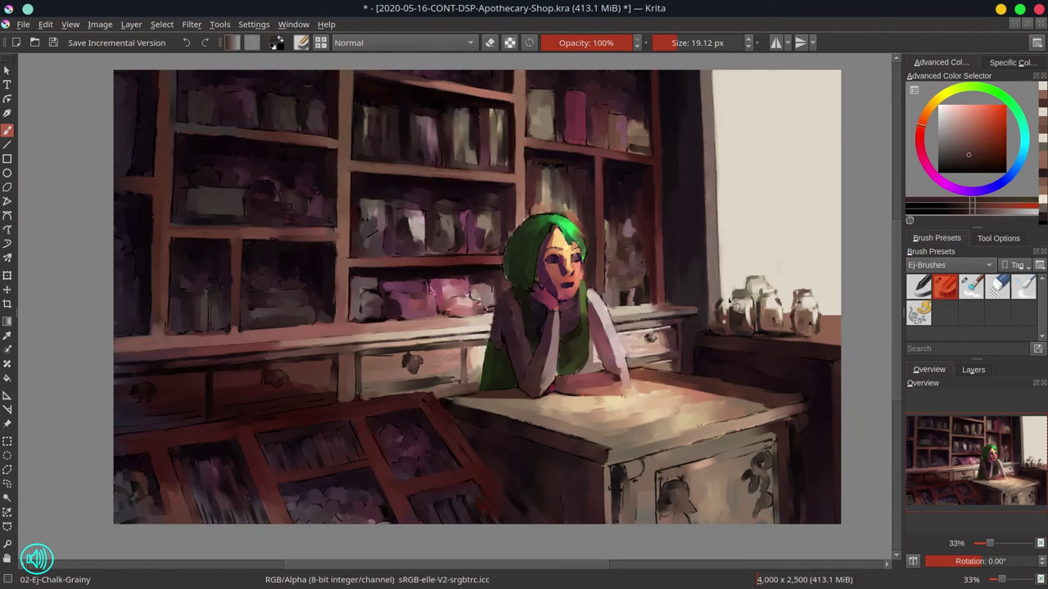
{"action": "left_click", "coordinate": [733, 344], "text": "ctrl"}
{"action": "key", "text": "bracketright"}
{"action": "left_click", "coordinate": [692, 345], "text": "ctrl"}
{"action": "left_click", "coordinate": [690, 345], "text": "ctrl"}
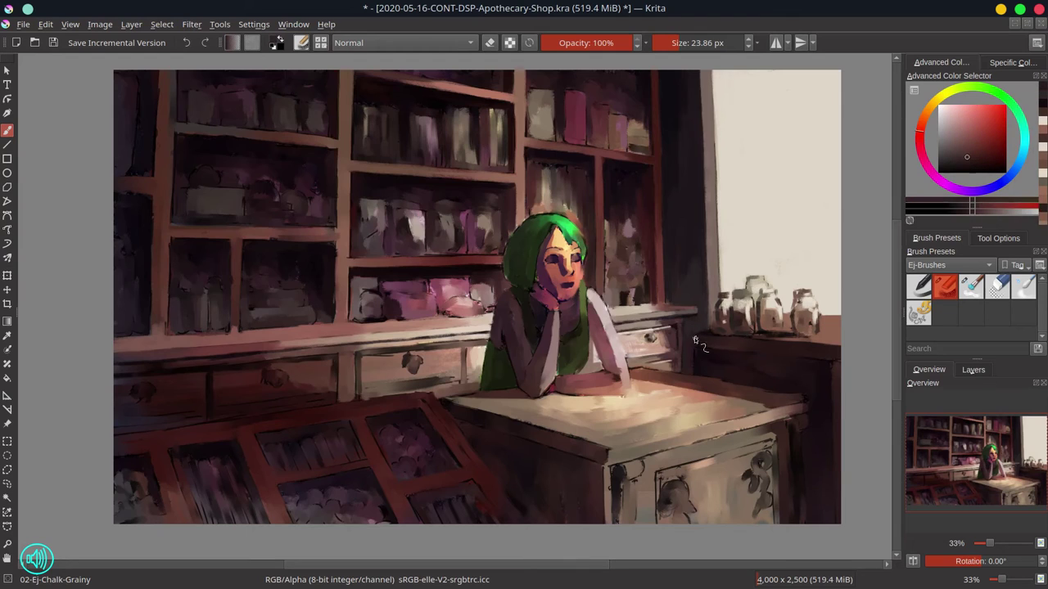
{"action": "key", "text": "bracketright"}
Pick muted browns, near-black magenta shadows and orange-browns from the cabinet's right edge.
{"action": "key", "text": "bracketright"}
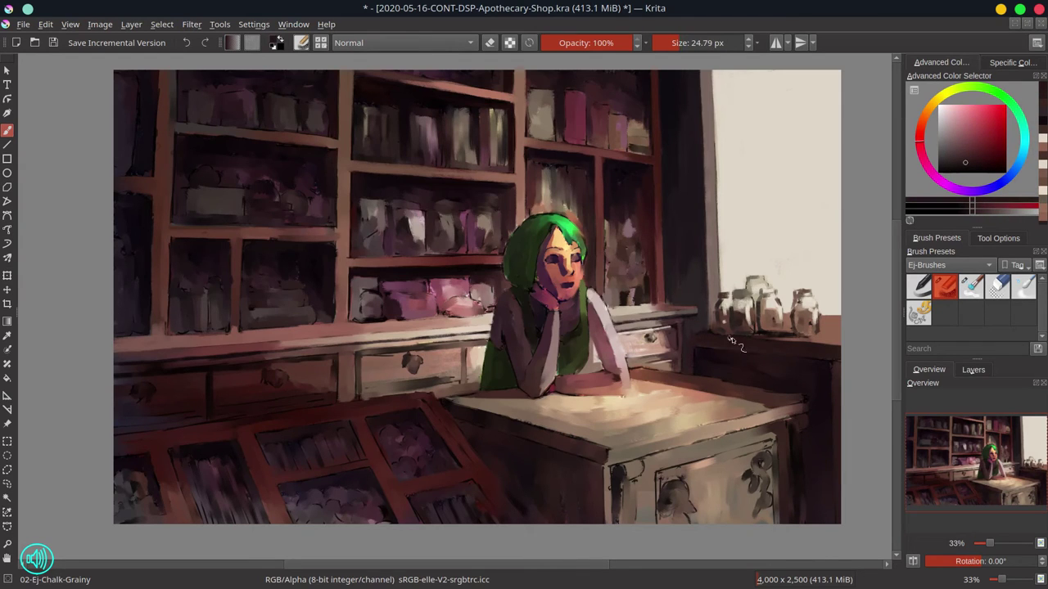
{"action": "left_click", "coordinate": [786, 338], "text": "ctrl"}
{"action": "left_click", "coordinate": [819, 348], "text": "ctrl"}
{"action": "left_click", "coordinate": [839, 378], "text": "ctrl"}
{"action": "key", "text": "bracketright"}
{"action": "left_click", "coordinate": [837, 392], "text": "ctrl"}
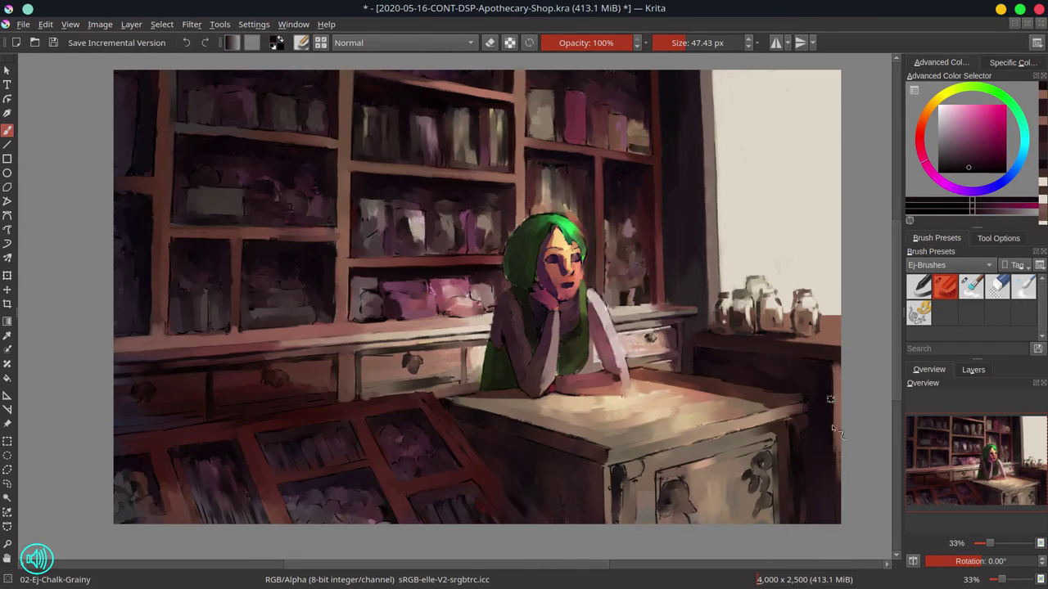
{"action": "left_click", "coordinate": [837, 373], "text": "ctrl"}
{"action": "left_click", "coordinate": [693, 353], "text": "ctrl"}
{"action": "left_click", "coordinate": [798, 400], "text": "ctrl"}
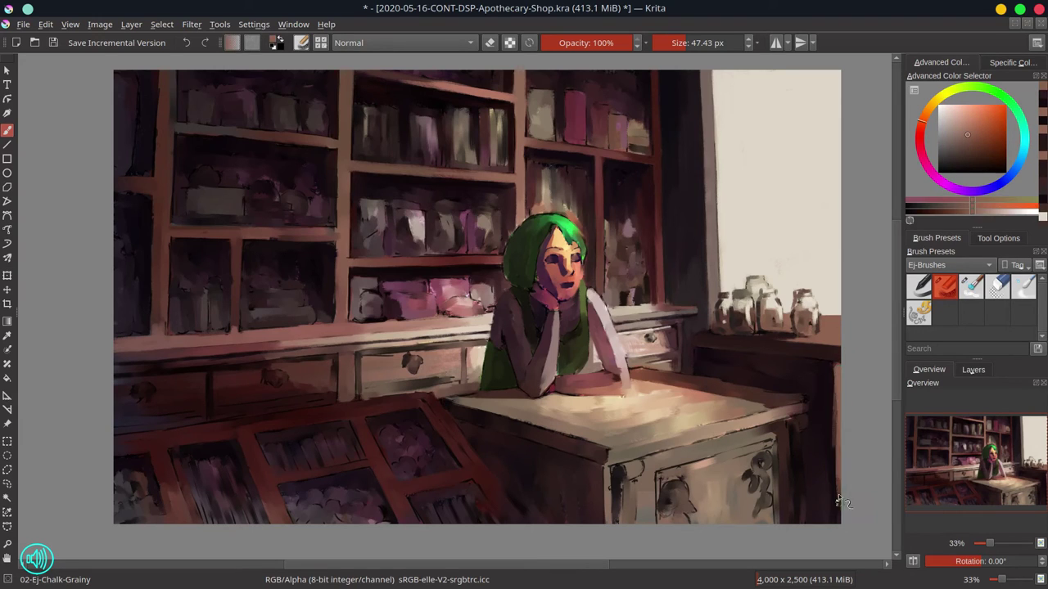
{"action": "left_click", "coordinate": [830, 409], "text": "ctrl"}
{"action": "left_click", "coordinate": [840, 410], "text": "ctrl"}
{"action": "key", "text": "bracketleft"}
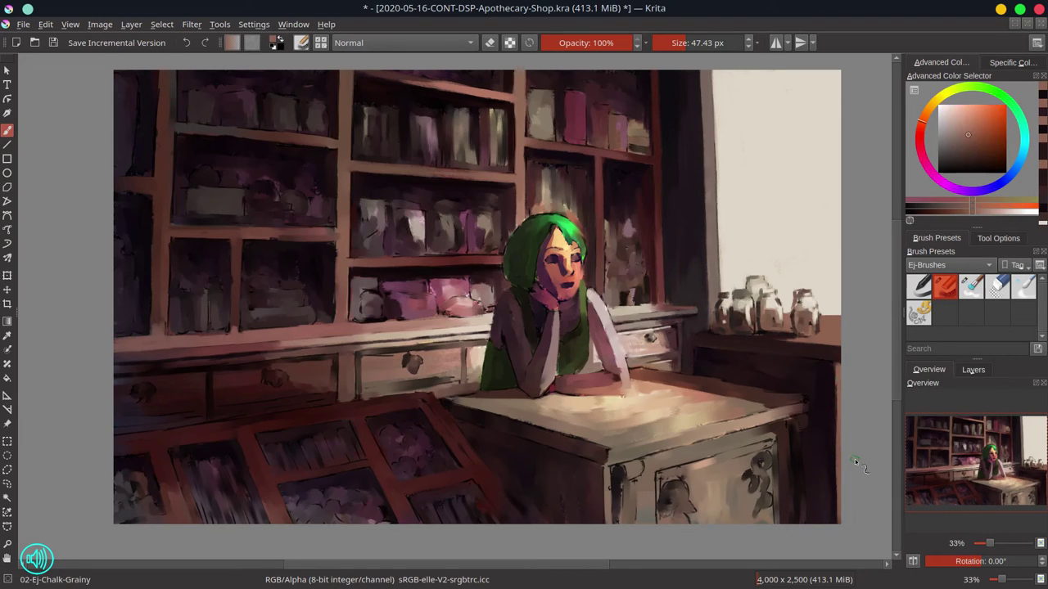
Pick counter and desk-front reds with a smaller brush, then save the painting.
{"action": "left_click", "coordinate": [843, 426], "text": "ctrl"}
{"action": "left_click", "coordinate": [839, 378], "text": "ctrl"}
{"action": "left_click", "coordinate": [794, 344], "text": "ctrl"}
{"action": "key", "text": "bracketleft"}
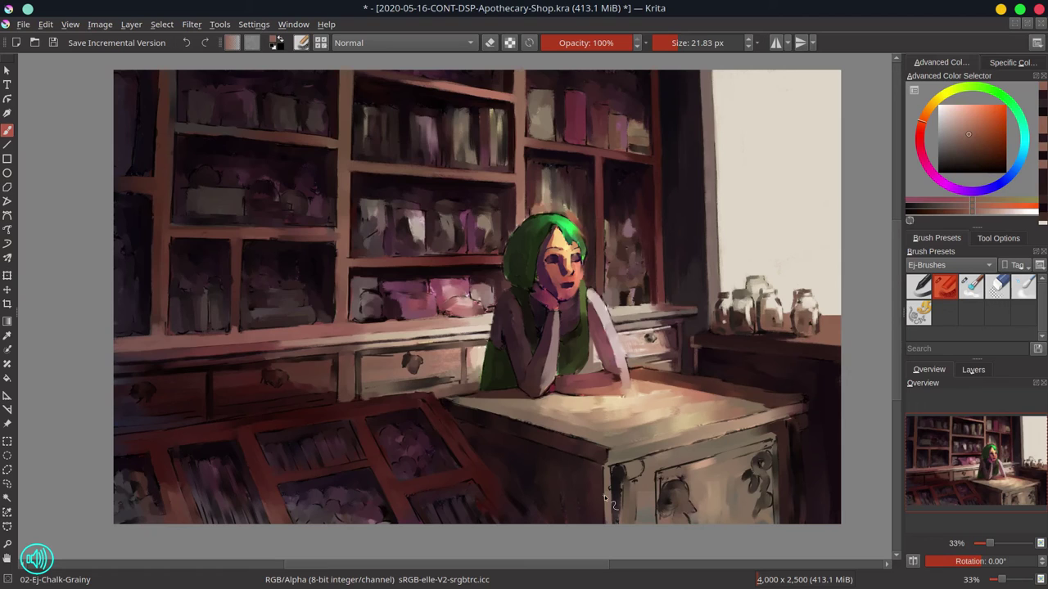
{"action": "left_click", "coordinate": [607, 479], "text": "ctrl"}
{"action": "left_click", "coordinate": [53, 42]}
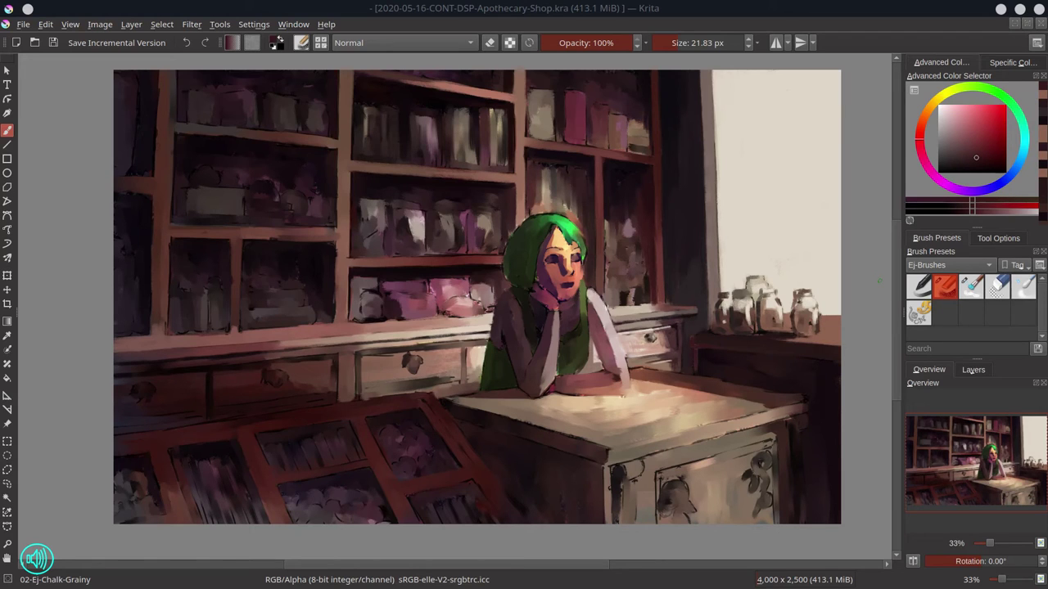
Pick light colours from the lit desk top, mirroring and resetting the view rotation.
{"action": "left_click_drag", "start_coordinate": [878, 281], "coordinate": [800, 319]}
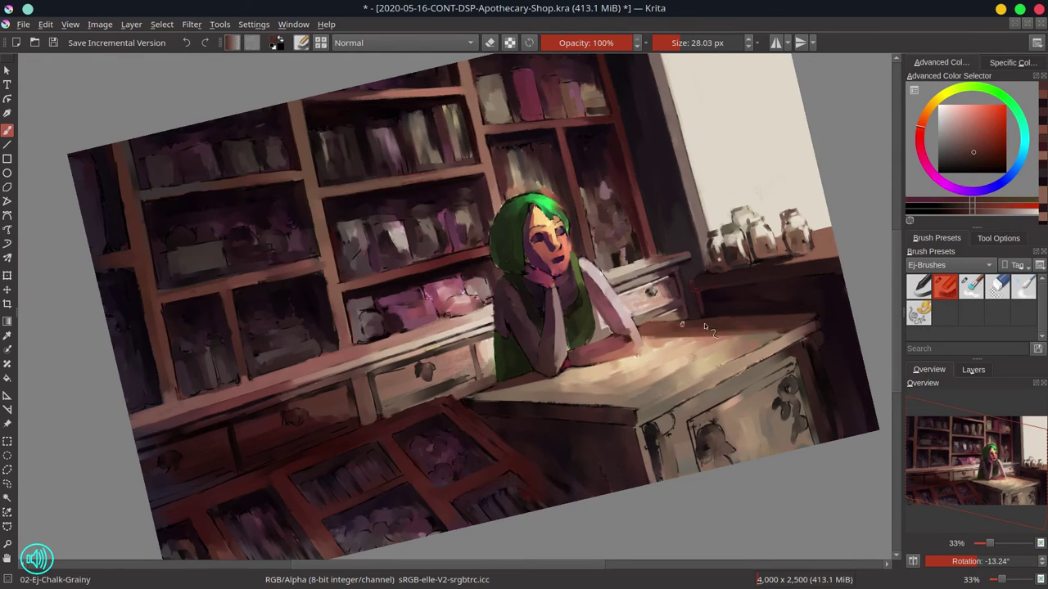
{"action": "left_click", "coordinate": [665, 399], "text": "ctrl"}
{"action": "key", "text": "m"}
{"action": "key", "text": "5"}
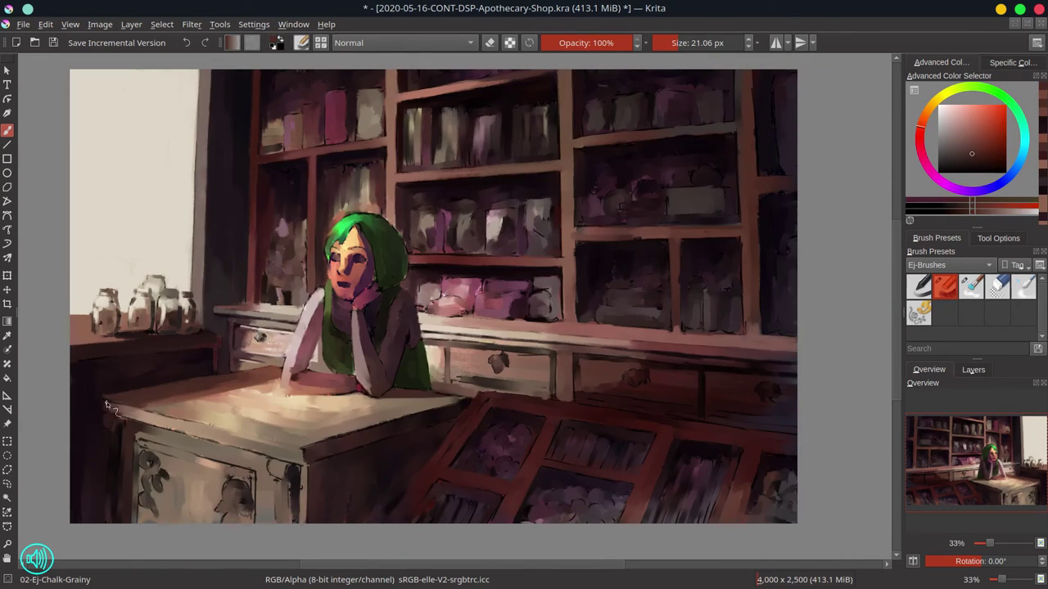
{"action": "left_click", "coordinate": [105, 406], "text": "ctrl"}
{"action": "left_click", "coordinate": [106, 408], "text": "ctrl"}
{"action": "left_click", "coordinate": [111, 411], "text": "ctrl"}
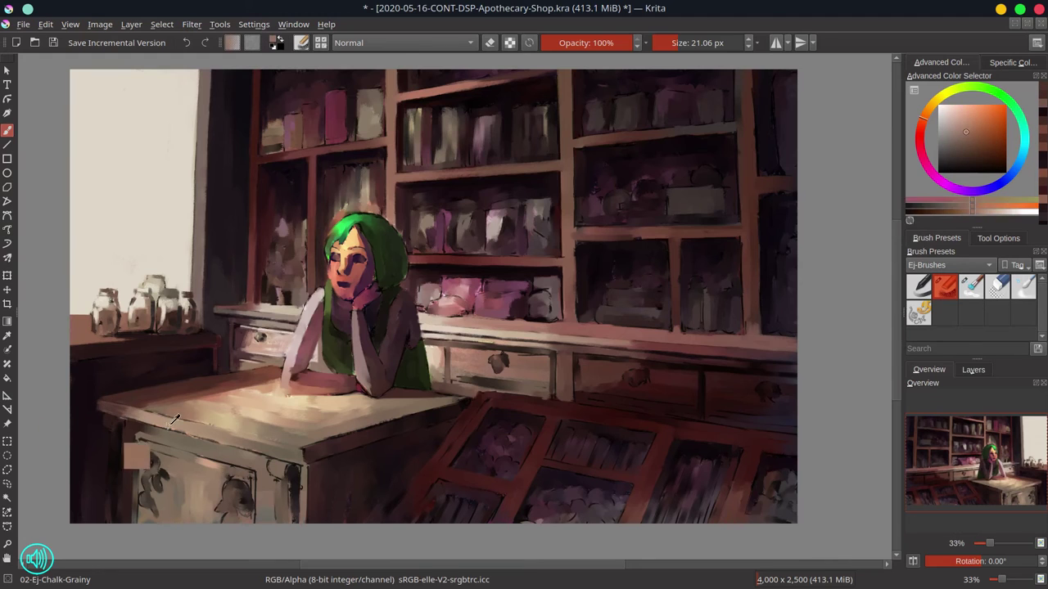
Paint light along the desk's front edge and darken its front corner with dark red.
{"action": "left_click_drag", "start_coordinate": [111, 411], "coordinate": [258, 377]}
{"action": "left_click", "coordinate": [226, 409], "text": "ctrl"}
{"action": "mouse_move", "coordinate": [201, 403]}
{"action": "left_mouse_down"}
{"action": "mouse_move", "coordinate": [360, 394]}
{"action": "mouse_move", "coordinate": [375, 408]}
{"action": "left_mouse_up"}
{"action": "left_click", "coordinate": [246, 413], "text": "ctrl"}
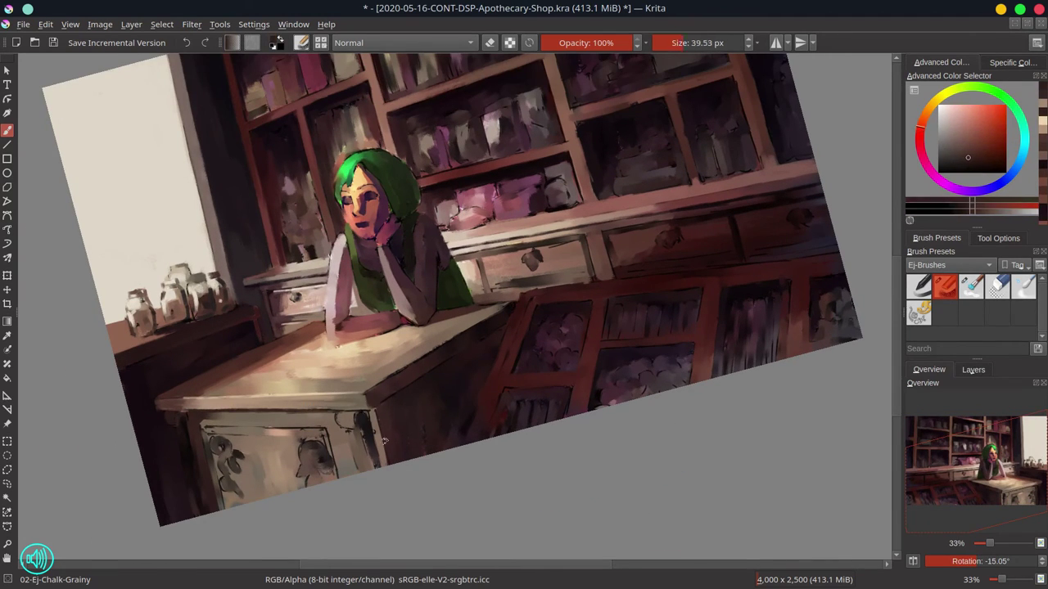
{"action": "left_click_drag", "start_coordinate": [350, 444], "coordinate": [353, 468]}
Paint a light warm patch on the desk top and level the canvas rotation to 0°.
{"action": "left_click", "coordinate": [381, 414], "text": "ctrl"}
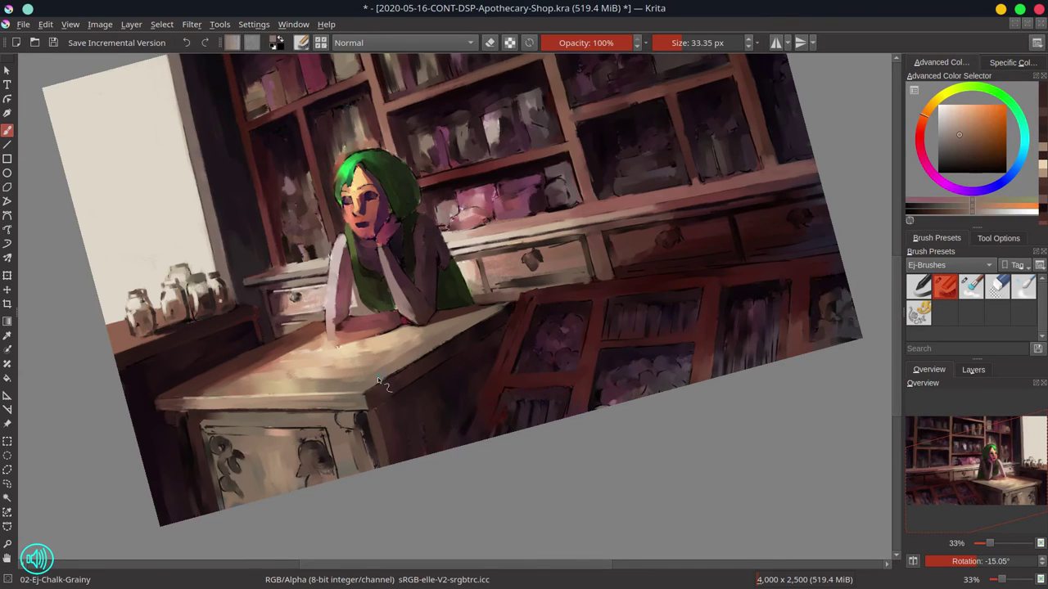
{"action": "left_click", "coordinate": [479, 335], "text": "ctrl"}
{"action": "left_click", "coordinate": [508, 327], "text": "ctrl"}
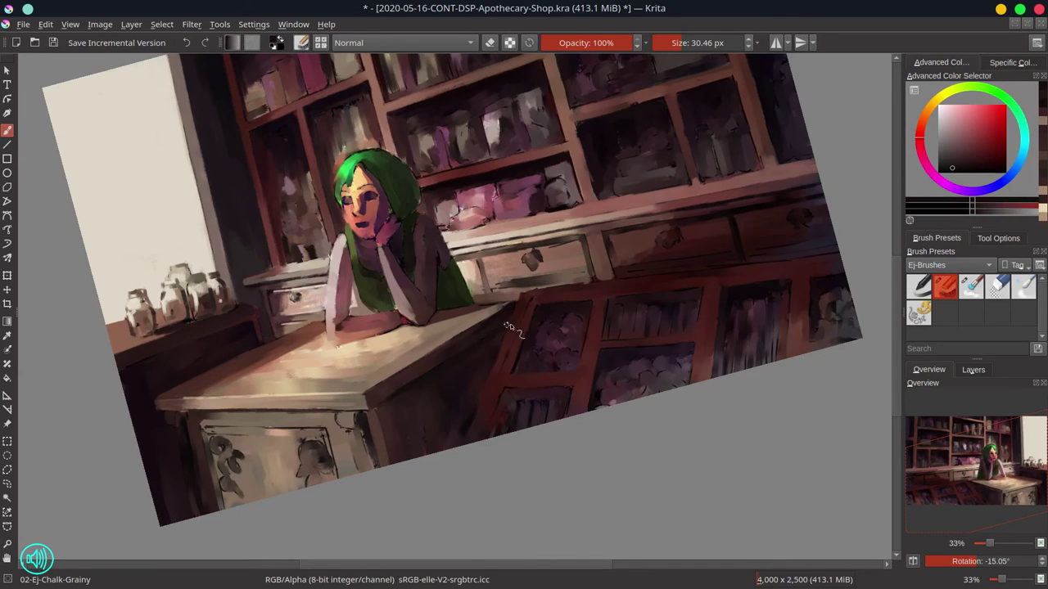
{"action": "left_click", "coordinate": [475, 314], "text": "ctrl"}
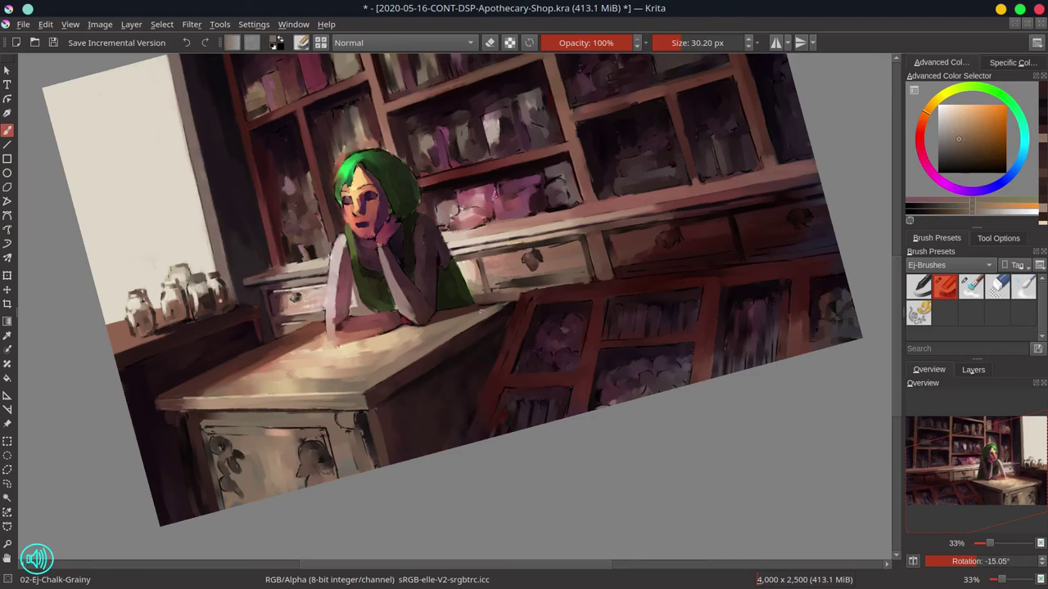
{"action": "left_click_drag", "start_coordinate": [449, 363], "coordinate": [464, 347]}
{"action": "left_click", "coordinate": [480, 312], "text": "ctrl"}
{"action": "key", "text": "5"}
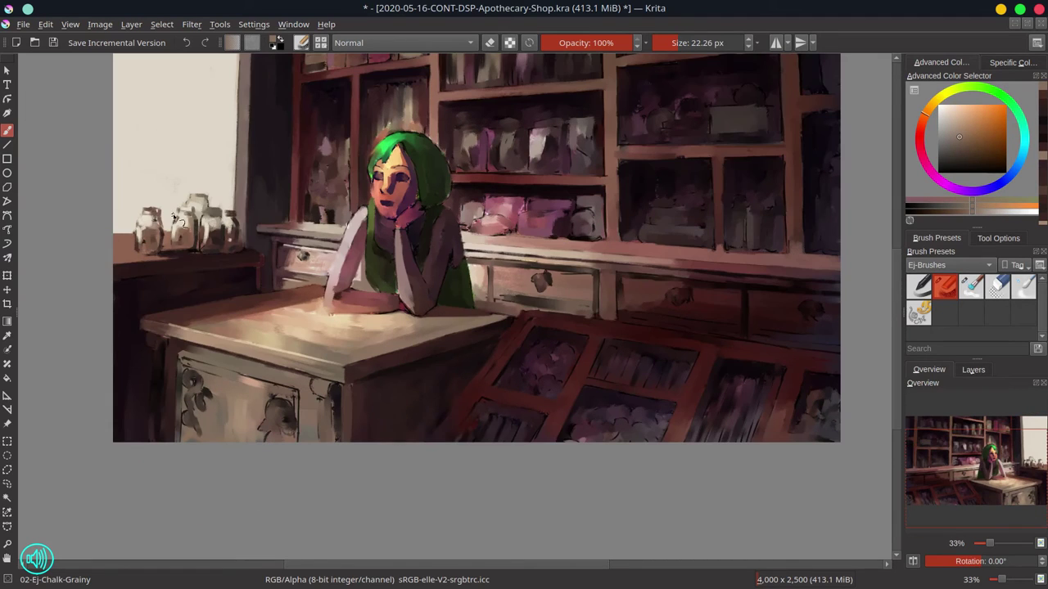
Pick darker reds and magenta near the desk edge and wall, adjusting brush size.
{"action": "left_click", "coordinate": [208, 231], "text": "ctrl"}
{"action": "left_click", "coordinate": [221, 235], "text": "ctrl"}
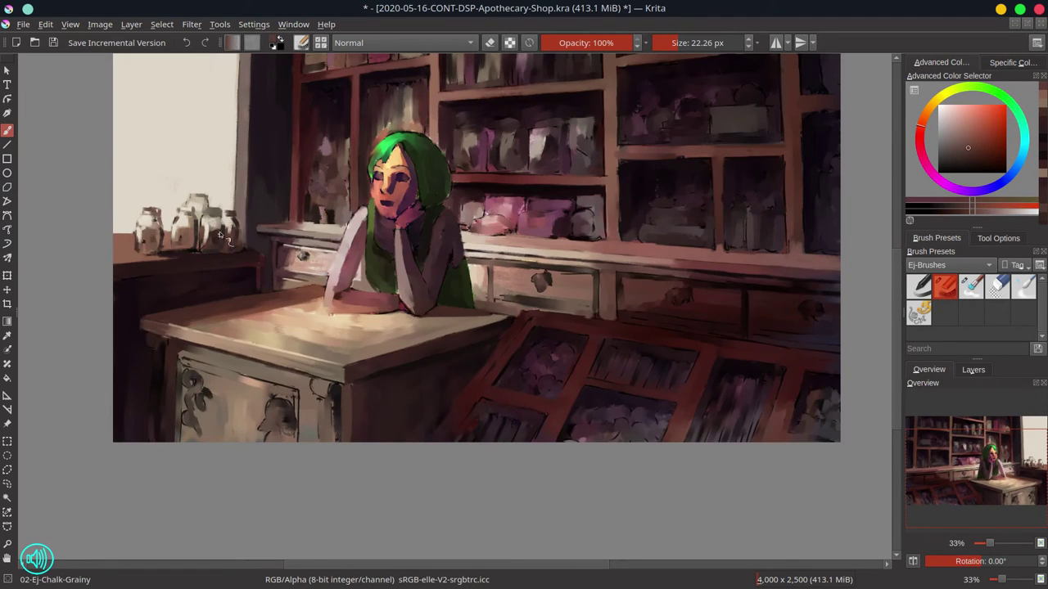
{"action": "left_click", "coordinate": [230, 293], "text": "ctrl"}
{"action": "key", "text": "bracketleft"}
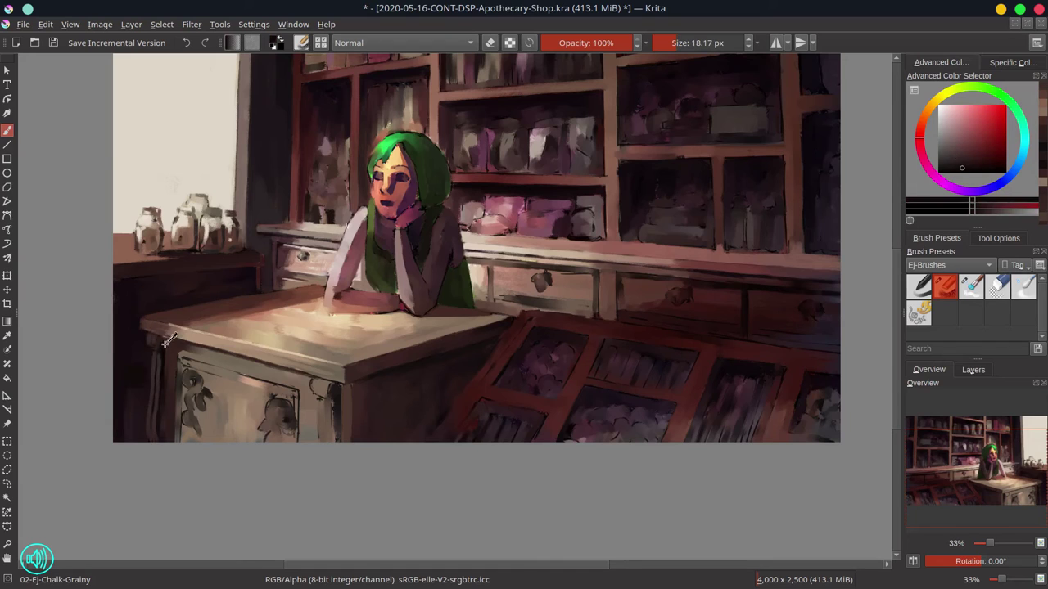
{"action": "left_click", "coordinate": [155, 360], "text": "ctrl"}
{"action": "key", "text": "bracketright"}
{"action": "key", "text": "bracketright"}
{"action": "key", "text": "bracketright"}
{"action": "key", "text": "bracketright"}
{"action": "key", "text": "bracketright"}
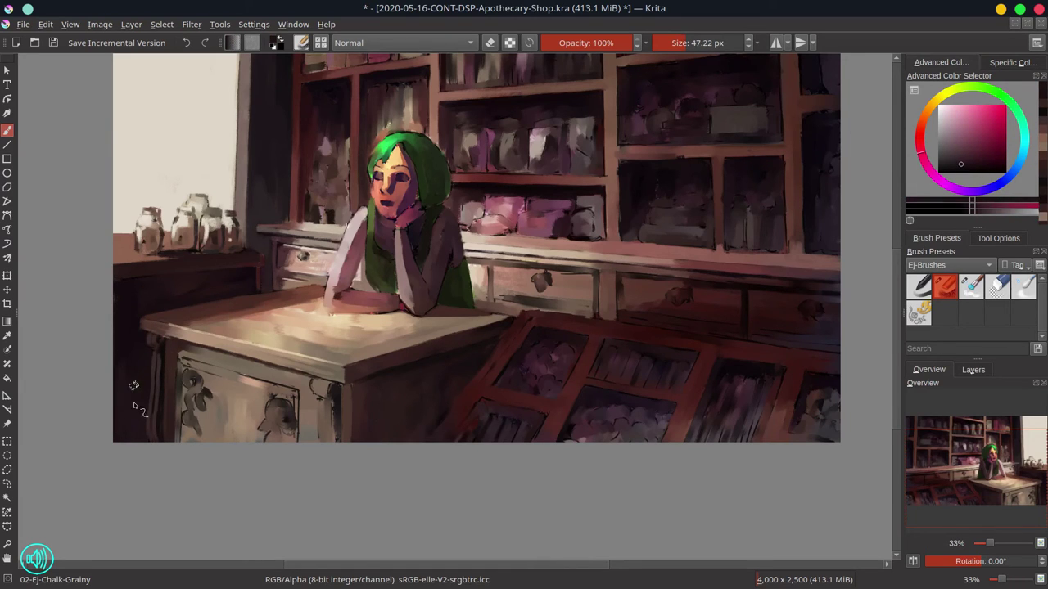
{"action": "left_click", "coordinate": [133, 385], "text": "ctrl"}
{"action": "left_click", "coordinate": [205, 280], "text": "ctrl"}
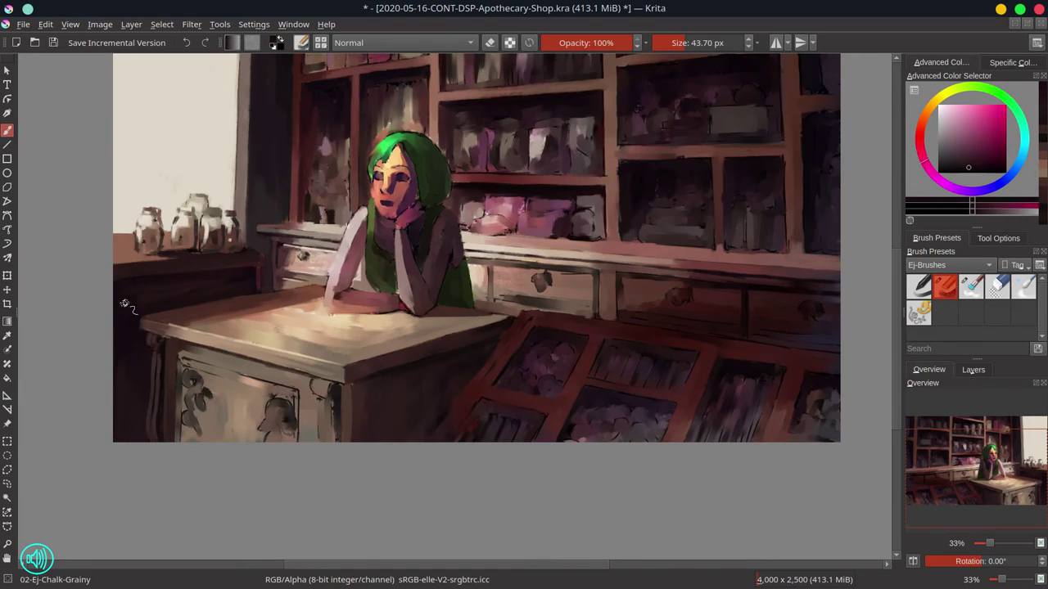
{"action": "left_click", "coordinate": [219, 293], "text": "ctrl"}
Save, then paint light tan strokes and darker tones down the right desk leg.
{"action": "key", "text": "ctrl+s"}
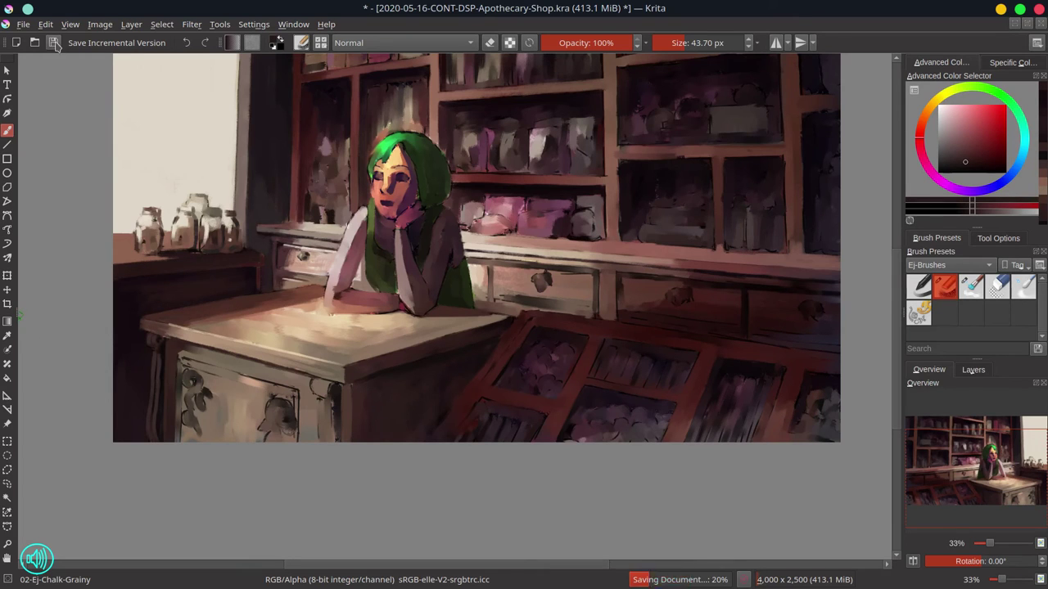
{"action": "left_click_drag", "start_coordinate": [259, 154], "coordinate": [292, 140]}
{"action": "left_click", "coordinate": [347, 324], "text": "ctrl"}
{"action": "key", "text": "bracketleft"}
{"action": "key", "text": "bracketleft"}
{"action": "key", "text": "bracketleft"}
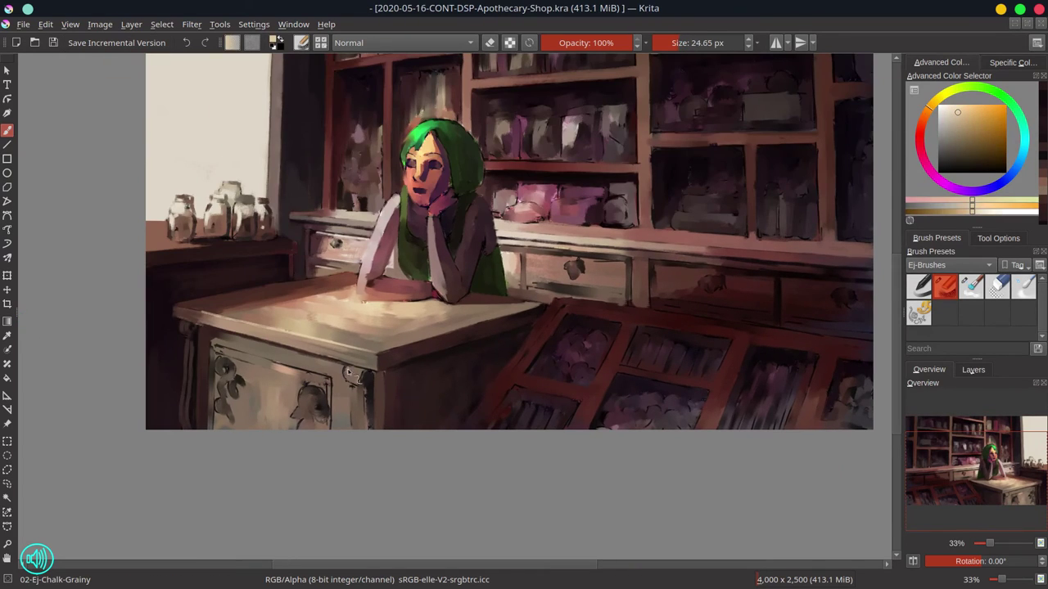
{"action": "mouse_move", "coordinate": [349, 369]}
{"action": "left_mouse_down"}
{"action": "mouse_move", "coordinate": [352, 428]}
{"action": "mouse_move", "coordinate": [368, 426]}
{"action": "mouse_move", "coordinate": [300, 419]}
{"action": "left_mouse_up"}
{"action": "left_click", "coordinate": [370, 386], "text": "ctrl"}
{"action": "left_click", "coordinate": [368, 385], "text": "ctrl"}
{"action": "left_click", "coordinate": [367, 382], "text": "ctrl"}
Darken the drawer area with a larger brush and touch up strokes around the desk leg.
{"action": "key", "text": "bracketright"}
{"action": "left_click", "coordinate": [378, 385], "text": "ctrl"}
{"action": "left_click", "coordinate": [364, 378], "text": "ctrl"}
{"action": "left_click", "coordinate": [361, 376], "text": "ctrl"}
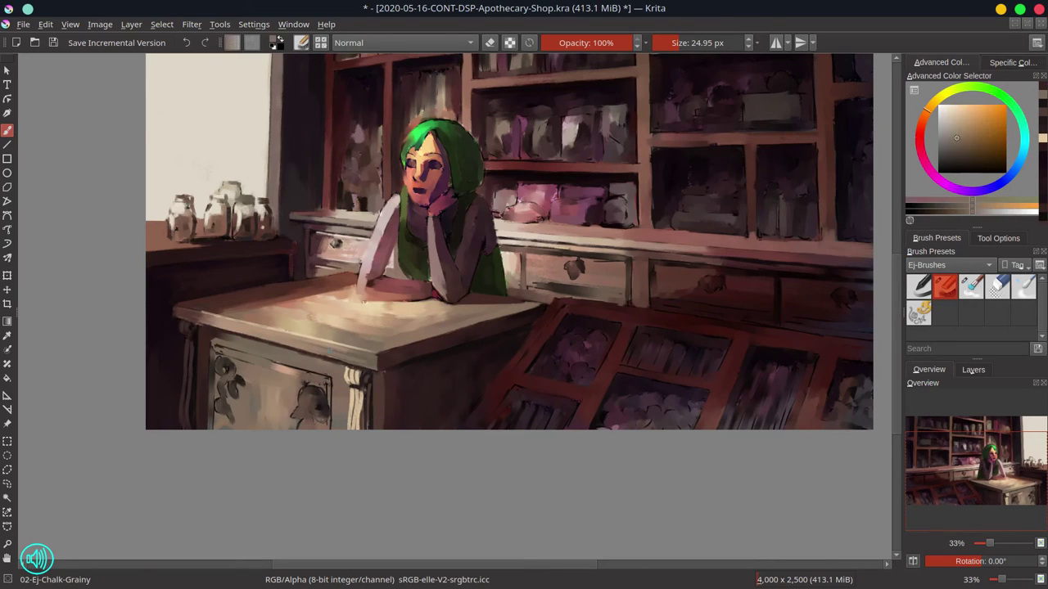
{"action": "left_click", "coordinate": [360, 378], "text": "ctrl"}
{"action": "left_click_drag", "start_coordinate": [352, 399], "coordinate": [353, 426]}
{"action": "key", "text": "bracketleft"}
{"action": "left_click", "coordinate": [368, 418], "text": "ctrl"}
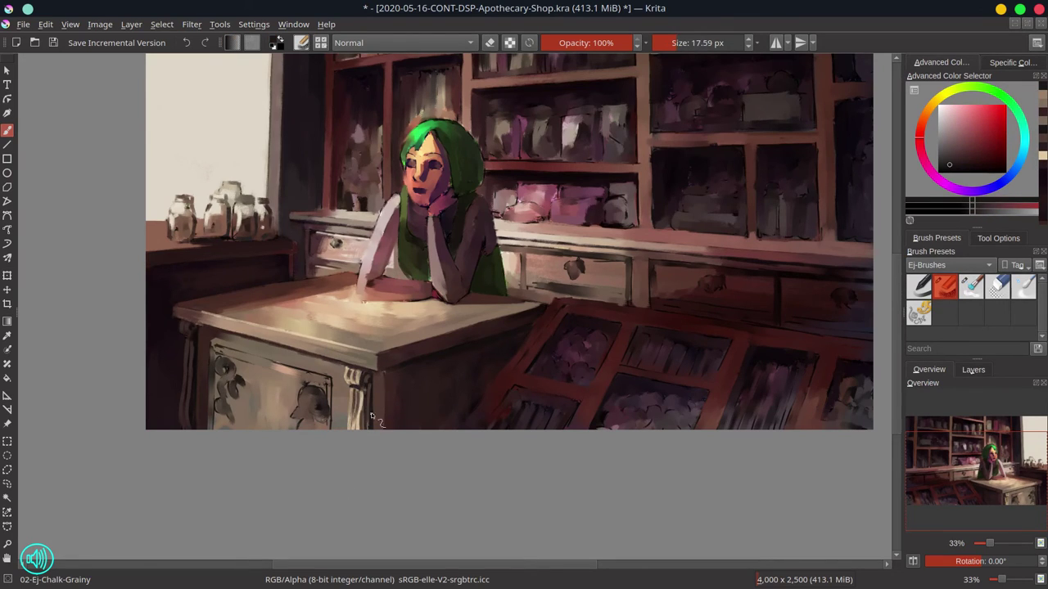
Paint a light orange highlight down the left desk leg.
{"action": "left_click", "coordinate": [314, 401], "text": "ctrl"}
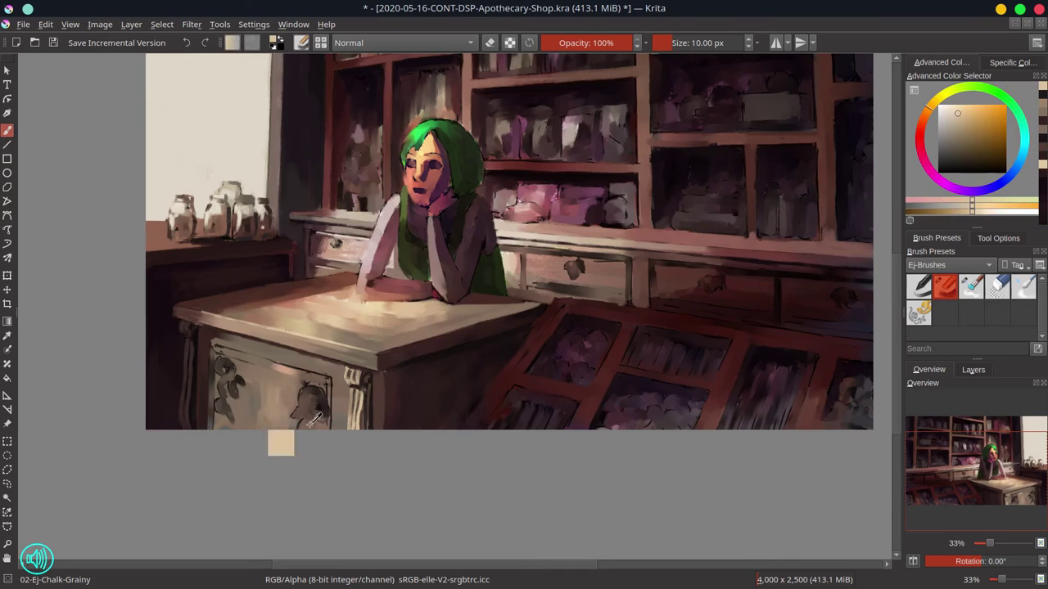
{"action": "left_click", "coordinate": [246, 344], "text": "ctrl"}
{"action": "left_click_drag", "start_coordinate": [207, 336], "coordinate": [207, 422]}
{"action": "left_click", "coordinate": [206, 409], "text": "ctrl"}
{"action": "left_click_drag", "start_coordinate": [218, 353], "coordinate": [210, 423]}
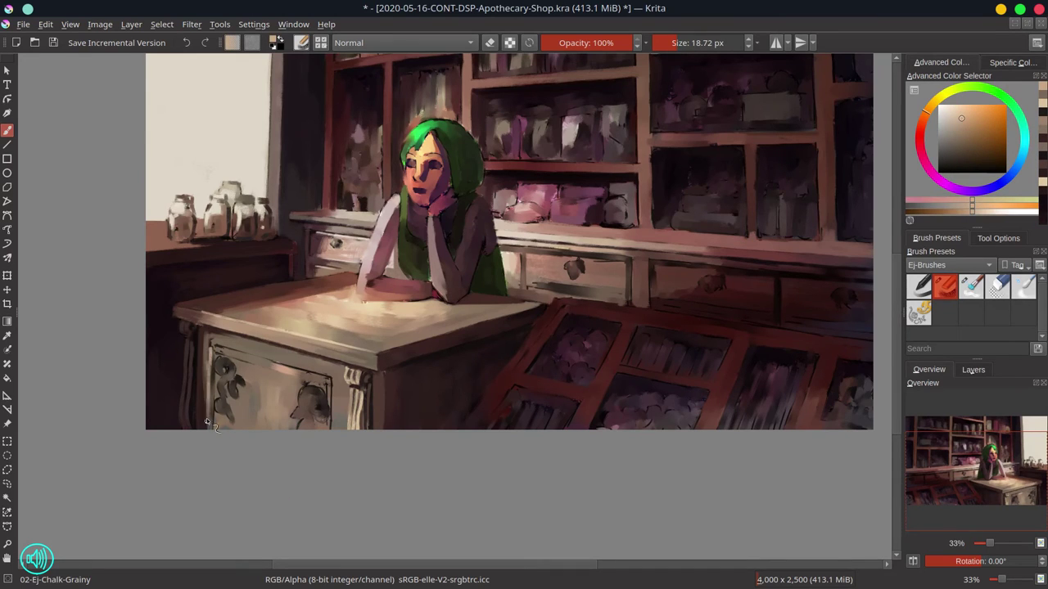
Add dark red-black dabs by the left leg and dark strokes along the desk drawer.
{"action": "left_click", "coordinate": [217, 339], "text": "ctrl"}
{"action": "key", "text": "bracketright"}
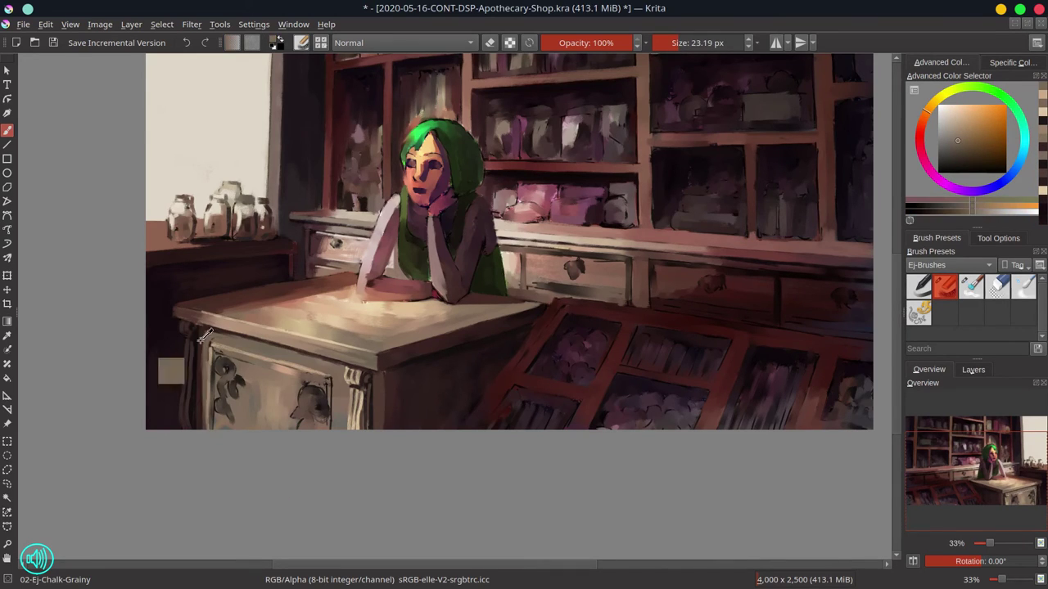
{"action": "left_click", "coordinate": [201, 399], "text": "ctrl"}
{"action": "key", "text": "bracketleft"}
{"action": "key", "text": "bracketleft"}
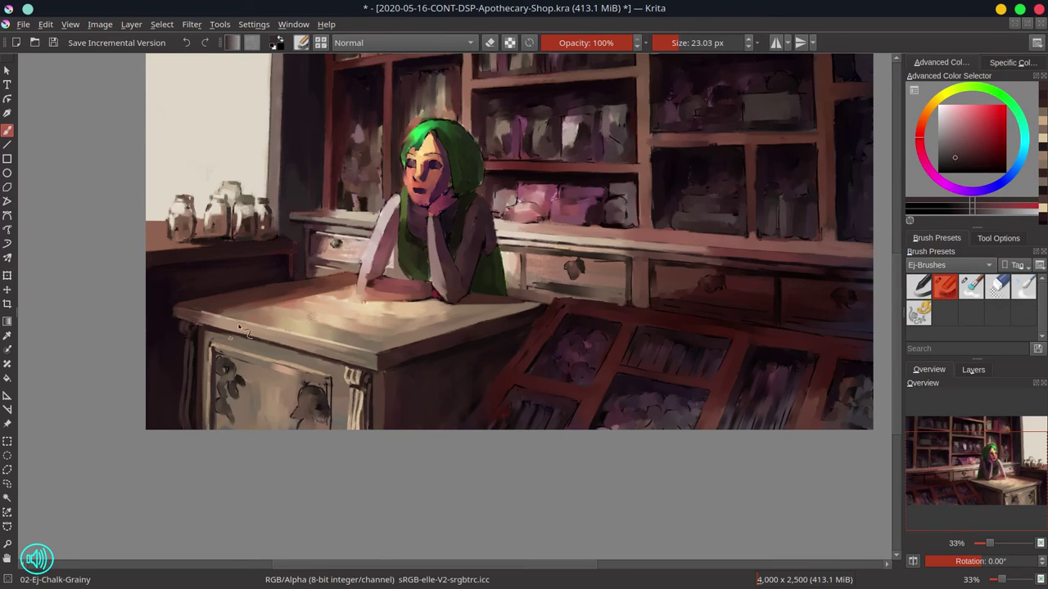
{"action": "mouse_move", "coordinate": [215, 350]}
{"action": "left_mouse_down"}
{"action": "mouse_move", "coordinate": [288, 382]}
{"action": "mouse_move", "coordinate": [318, 378]}
{"action": "mouse_move", "coordinate": [329, 427]}
{"action": "left_mouse_up"}
{"action": "left_click", "coordinate": [326, 382], "text": "ctrl"}
{"action": "key", "text": "bracketright"}
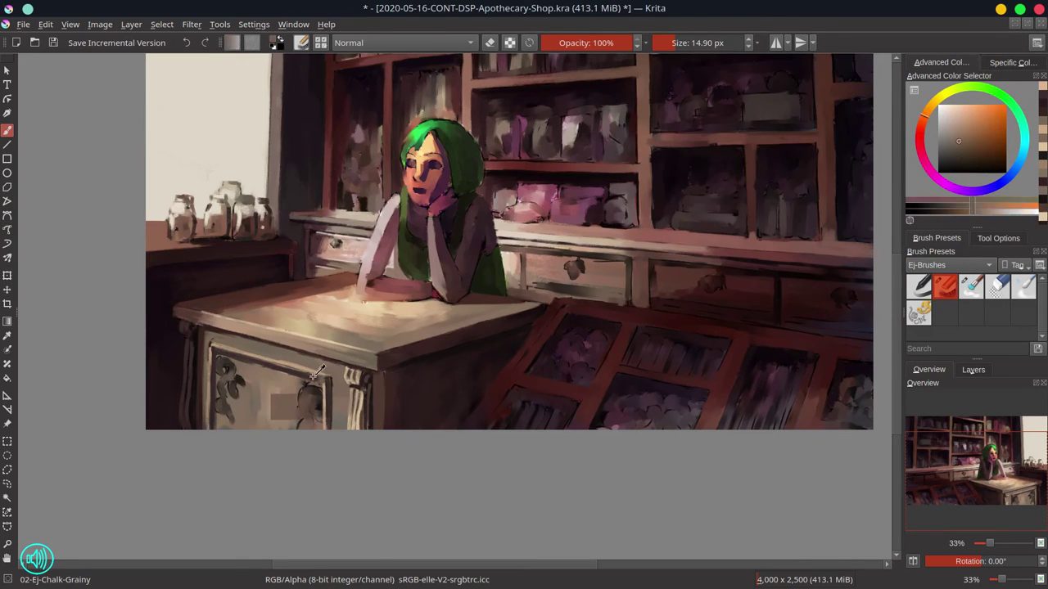
{"action": "left_click", "coordinate": [246, 367], "text": "ctrl"}
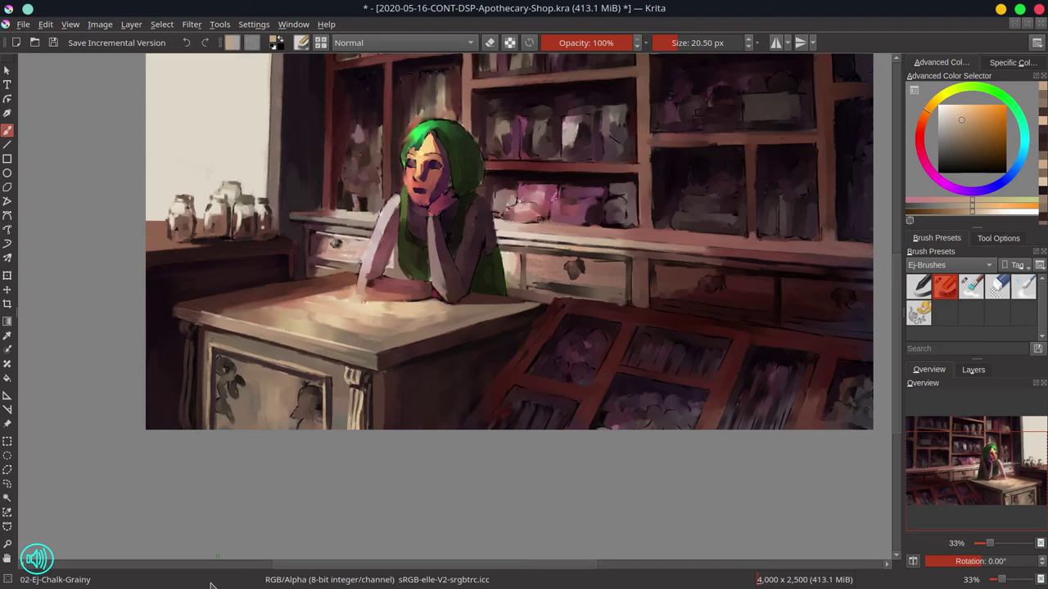
Save, then paint light curls onto the drawer's carved scroll ornament.
{"action": "key", "text": "ctrl+s"}
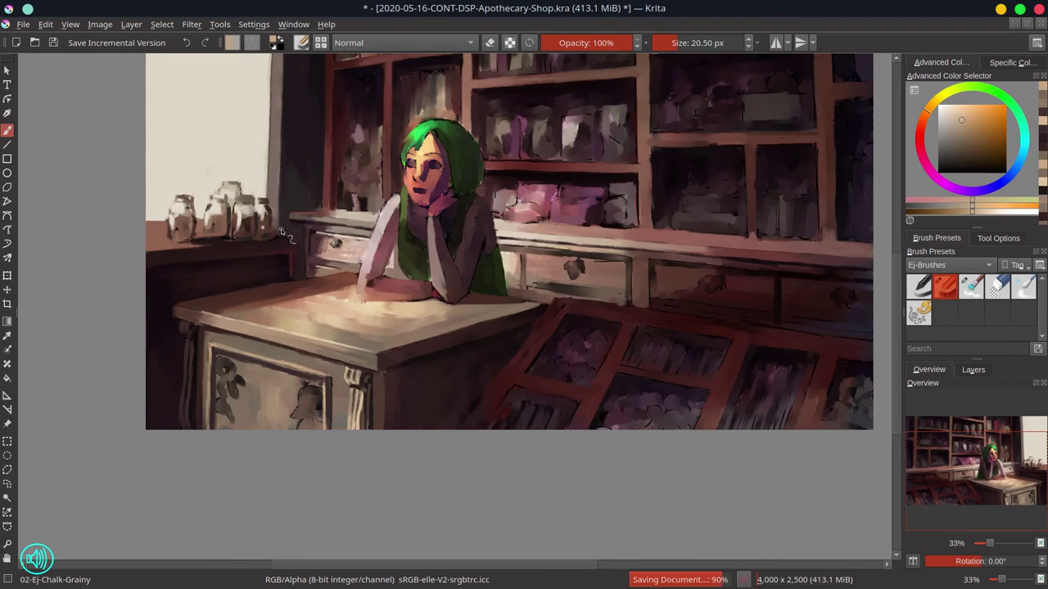
{"action": "key", "text": "bracketleft"}
{"action": "left_click", "coordinate": [221, 363], "text": "ctrl"}
{"action": "left_click_drag", "start_coordinate": [221, 363], "coordinate": [232, 393]}
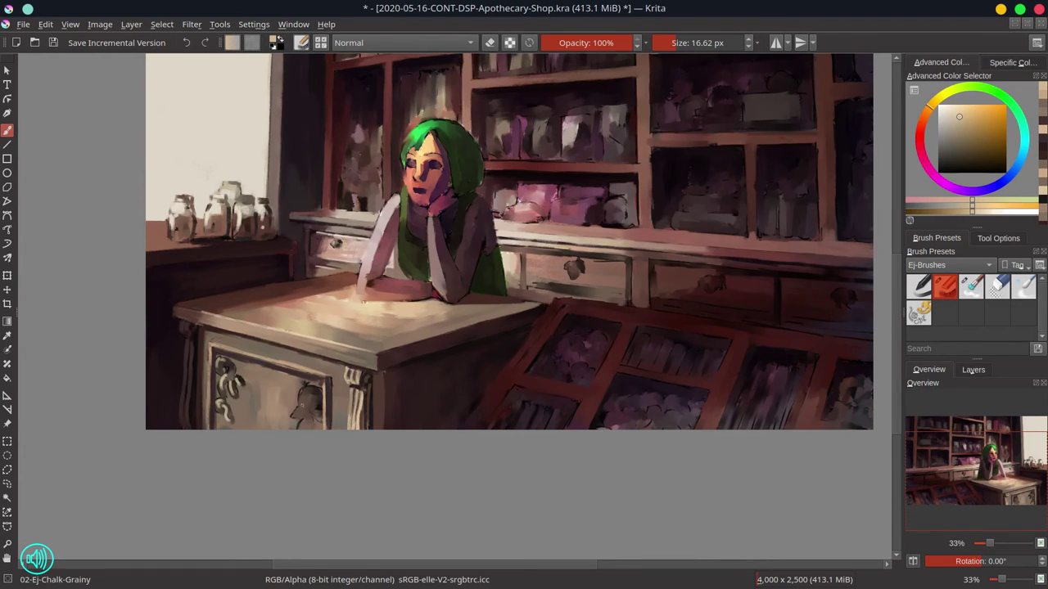
{"action": "key", "text": "bracketright"}
{"action": "left_click_drag", "start_coordinate": [308, 388], "coordinate": [311, 409]}
{"action": "left_click", "coordinate": [302, 419], "text": "ctrl"}
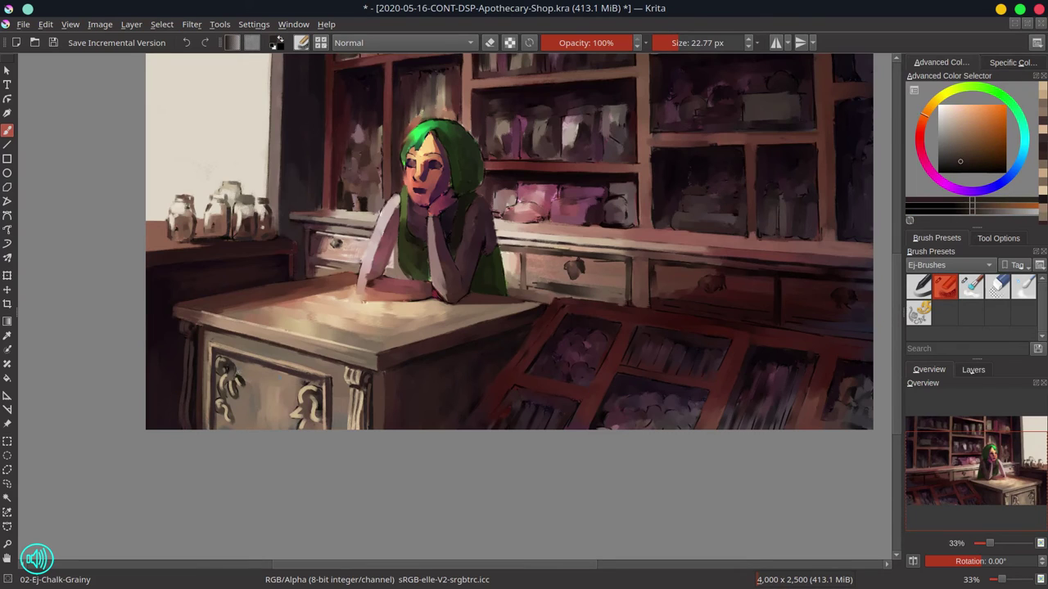
Turn on Do not disturb in the system notifications popup.
{"action": "left_click", "coordinate": [756, 14]}
{"action": "left_click", "coordinate": [595, 70]}
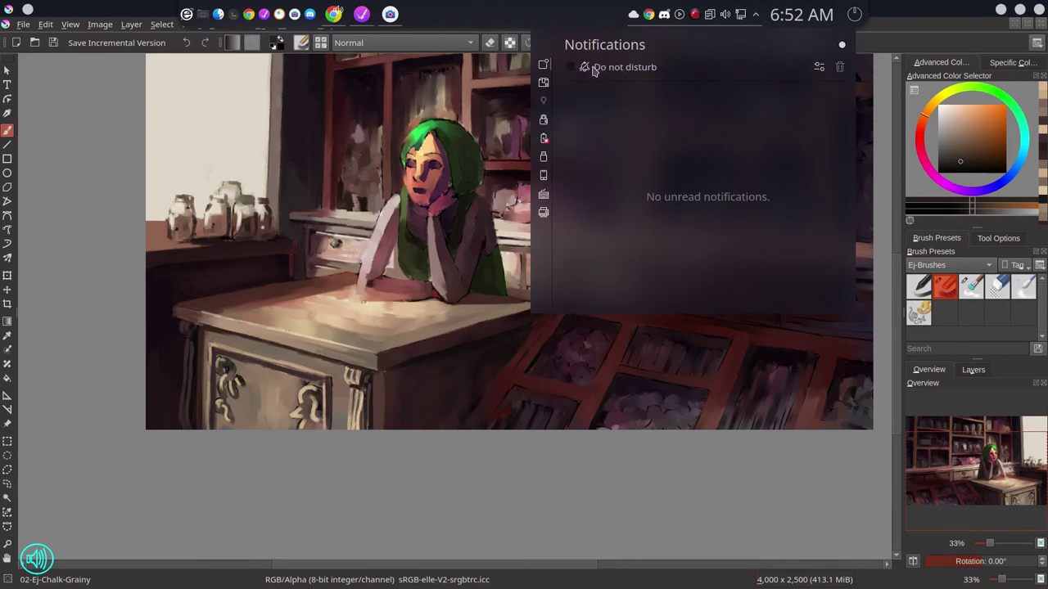
{"action": "left_click", "coordinate": [595, 70]}
{"action": "key", "text": "Escape"}
Pick light, dark red and orange-brown desk tones at varying brush sizes for the drawer carvings.
{"action": "left_click", "coordinate": [256, 370], "text": "ctrl"}
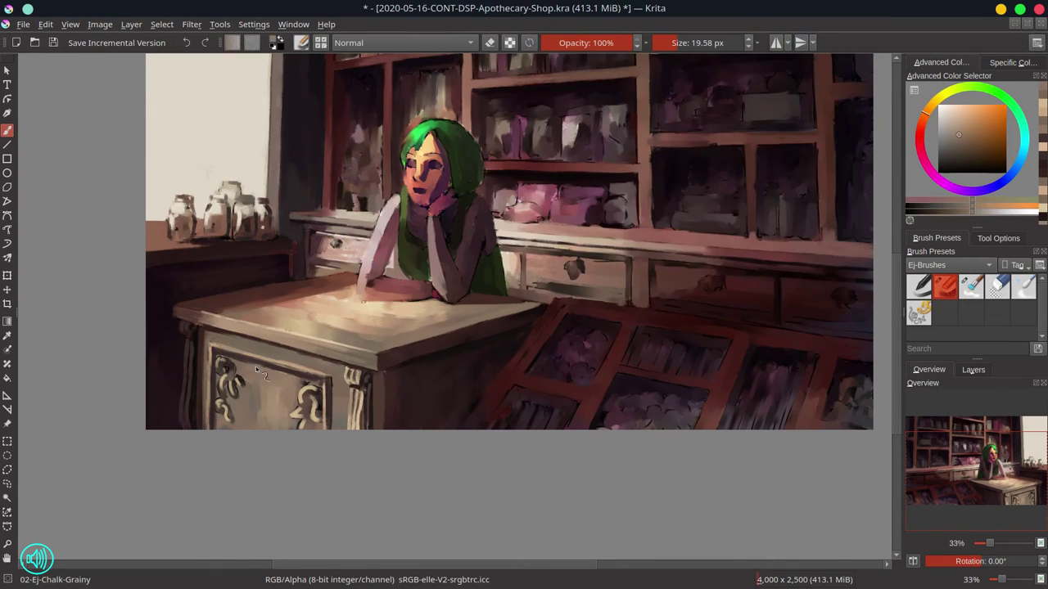
{"action": "key", "text": "bracketleft"}
{"action": "left_click", "coordinate": [238, 360], "text": "ctrl"}
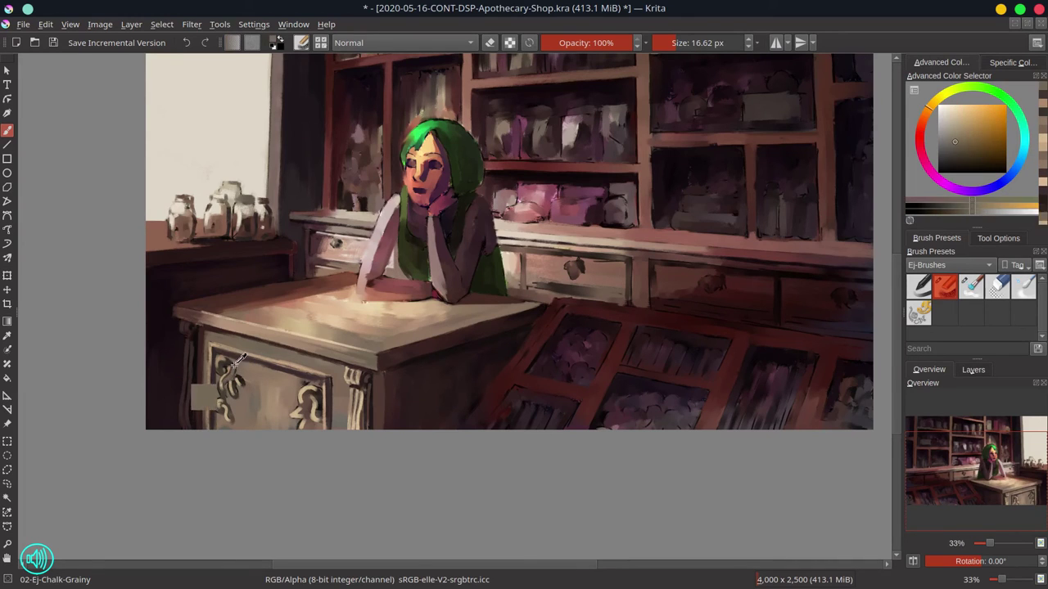
{"action": "key", "text": "bracketleft"}
{"action": "left_click", "coordinate": [320, 393], "text": "ctrl"}
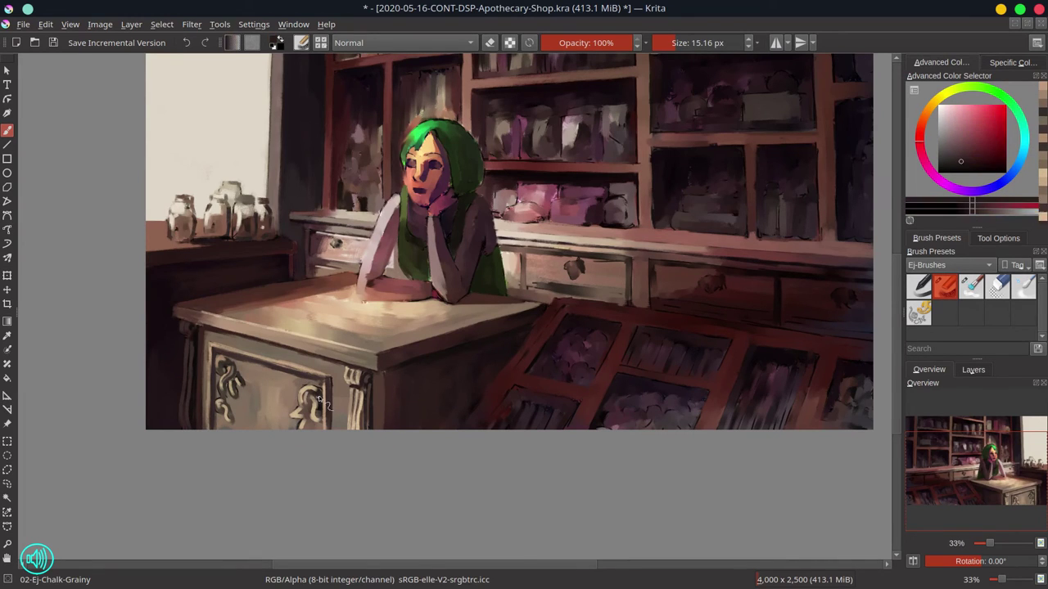
{"action": "left_click", "coordinate": [320, 413], "text": "ctrl"}
{"action": "left_click", "coordinate": [299, 422], "text": "ctrl"}
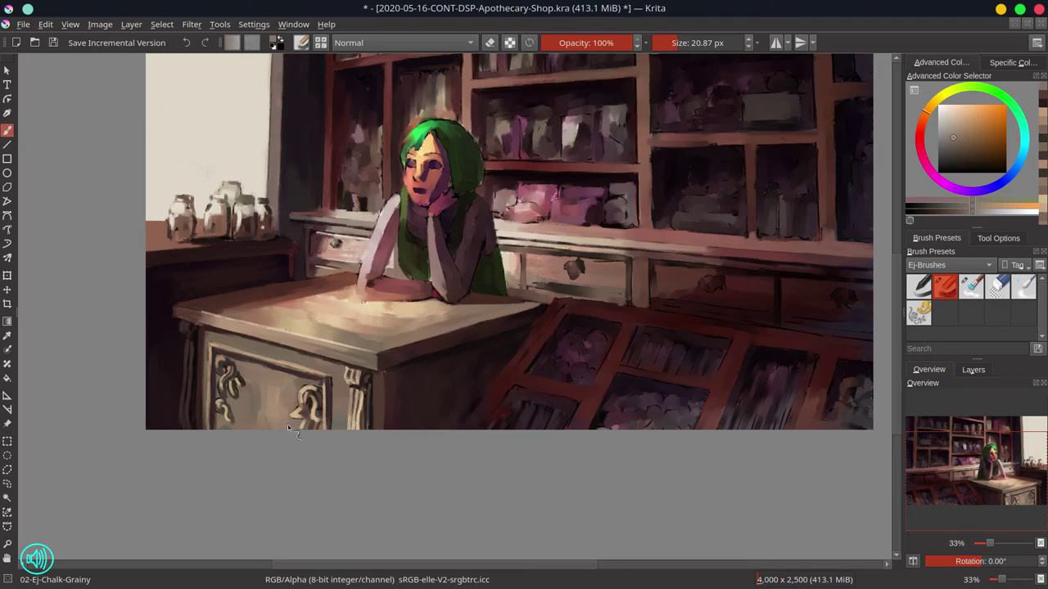
{"action": "key", "text": "bracketright"}
{"action": "key", "text": "bracketright"}
{"action": "key", "text": "bracketright"}
{"action": "key", "text": "bracketright"}
{"action": "key", "text": "bracketright"}
{"action": "key", "text": "bracketright"}
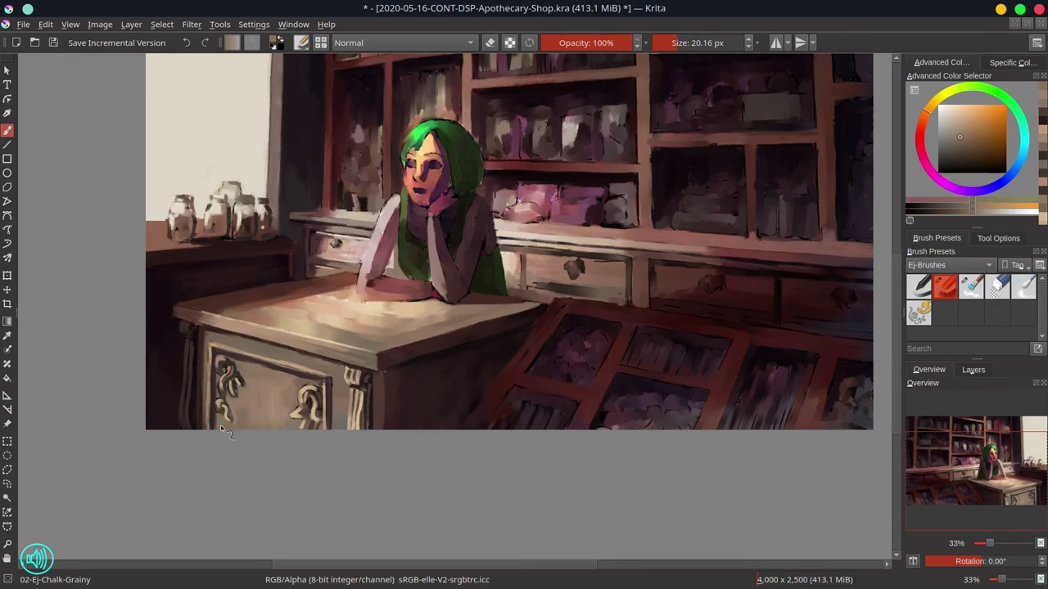
{"action": "key", "text": "bracketright"}
{"action": "key", "text": "bracketright"}
{"action": "key", "text": "bracketright"}
Pick light orange, darker orange and dark crimson tones to accent the carvings.
{"action": "left_click", "coordinate": [410, 365], "text": "ctrl"}
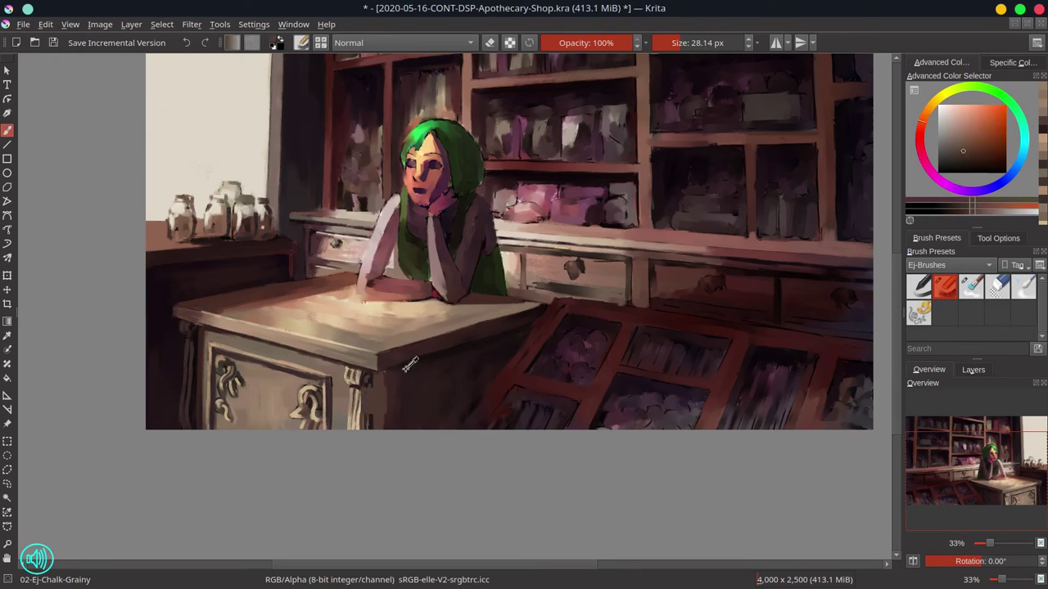
{"action": "key", "text": "bracketleft"}
{"action": "key", "text": "bracketleft"}
{"action": "key", "text": "bracketleft"}
{"action": "key", "text": "bracketleft"}
{"action": "left_click", "coordinate": [311, 377], "text": "ctrl"}
{"action": "left_click", "coordinate": [233, 405], "text": "ctrl"}
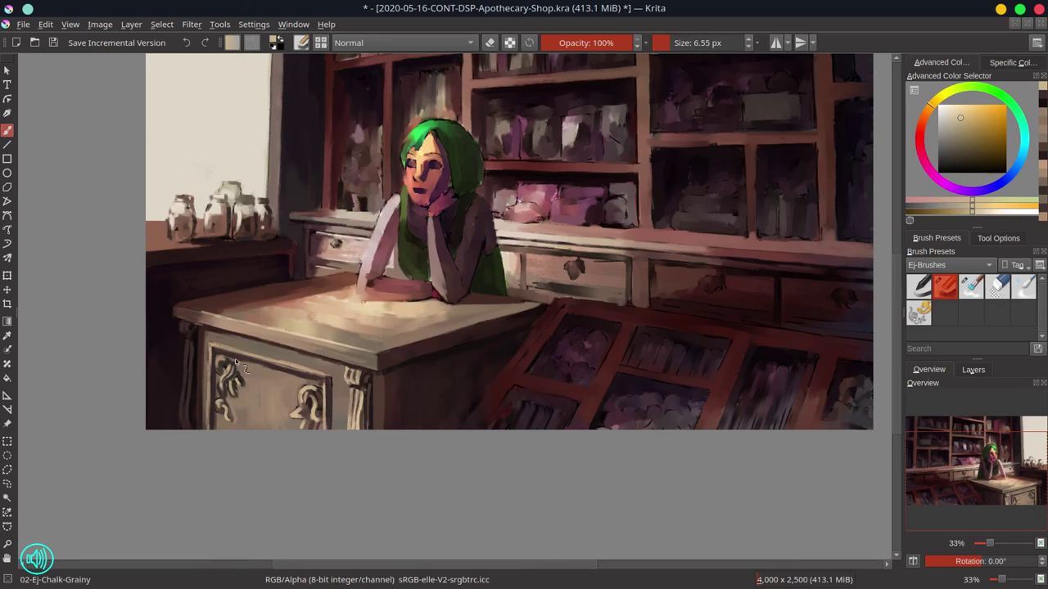
{"action": "key", "text": "bracketright"}
{"action": "key", "text": "bracketright"}
{"action": "left_click", "coordinate": [323, 389], "text": "ctrl"}
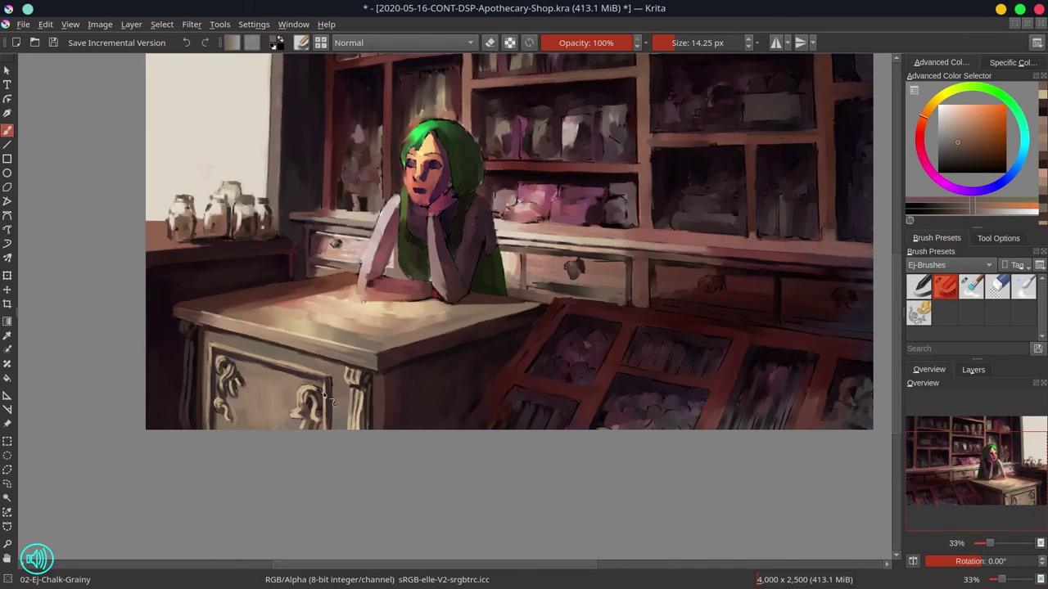
{"action": "left_click", "coordinate": [479, 396], "text": "ctrl"}
{"action": "key", "text": "bracketright"}
{"action": "key", "text": "bracketright"}
{"action": "key", "text": "bracketright"}
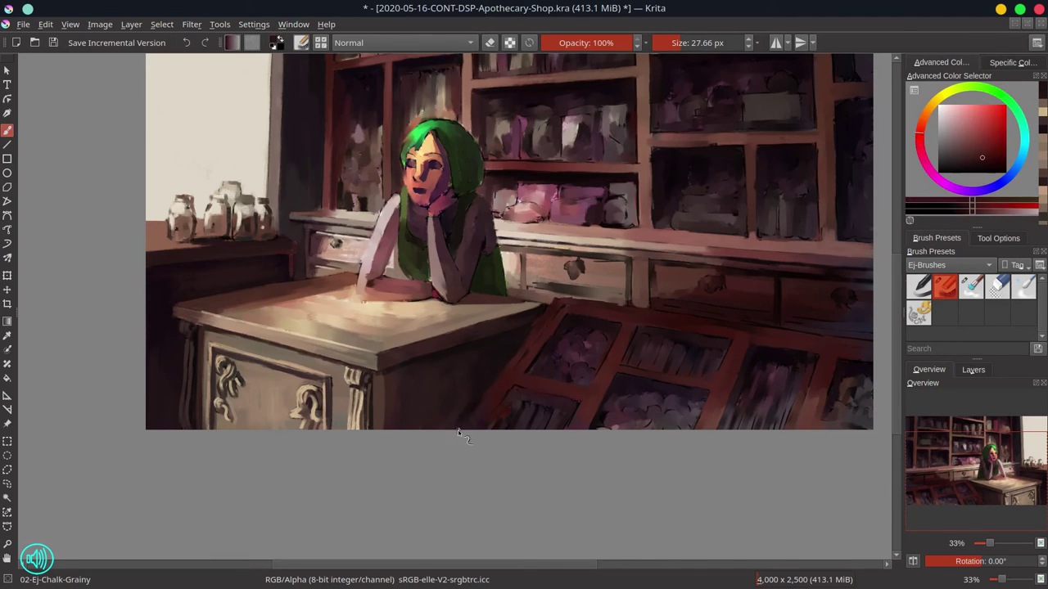
Sample muted reds from the shelves and paint darker tones onto the display case.
{"action": "left_click", "coordinate": [528, 328], "text": "ctrl"}
{"action": "left_click", "coordinate": [545, 299], "text": "ctrl"}
{"action": "key", "text": "bracketright"}
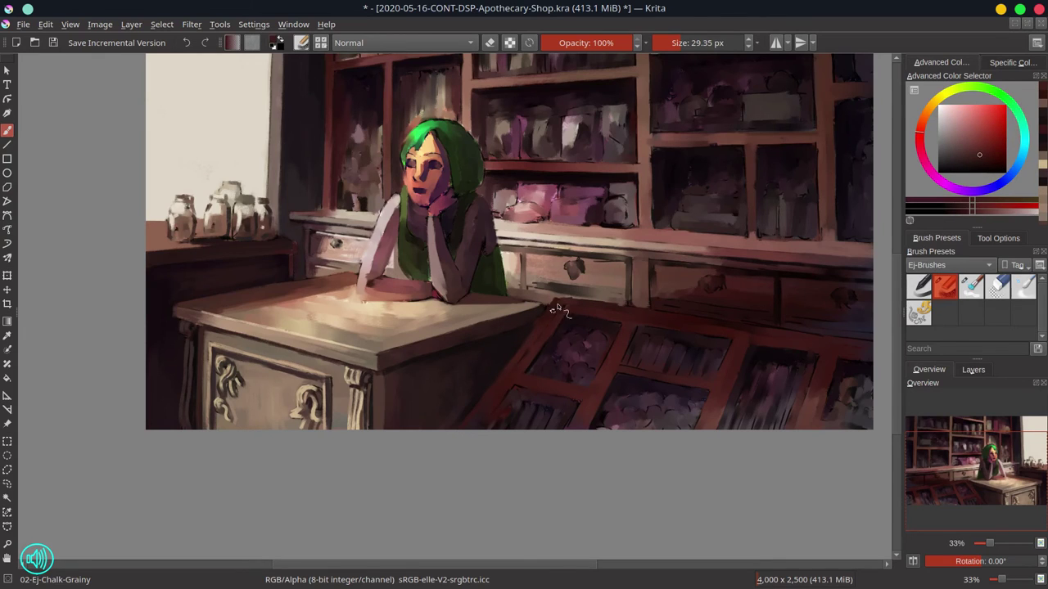
{"action": "left_click", "coordinate": [565, 300], "text": "ctrl"}
{"action": "left_click", "coordinate": [650, 311], "text": "ctrl"}
{"action": "key", "text": "bracketright"}
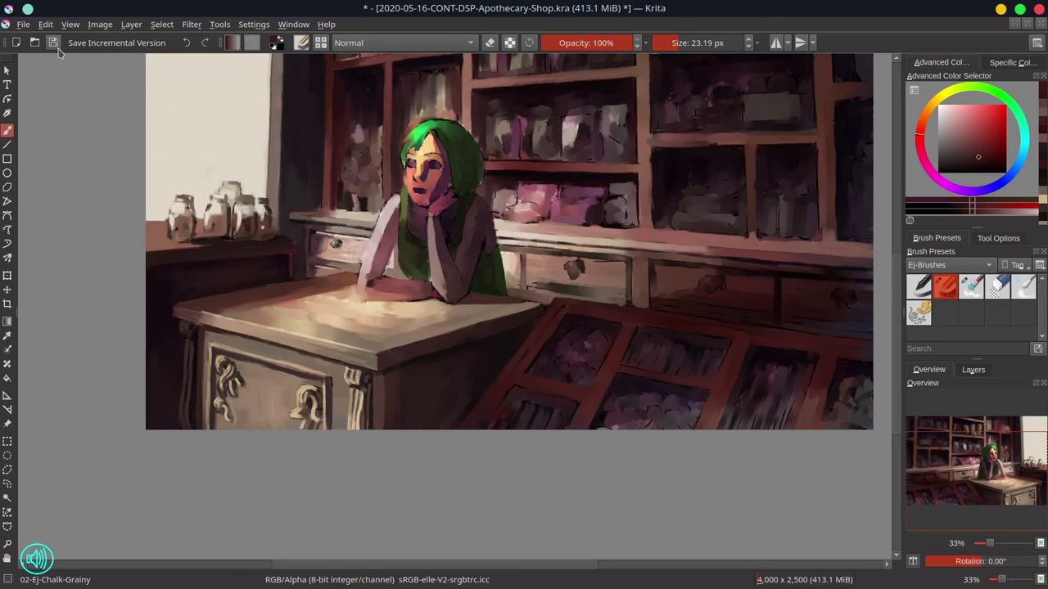
{"action": "left_click", "coordinate": [616, 346], "text": "ctrl"}
{"action": "key", "text": "bracketleft"}
{"action": "key", "text": "bracketleft"}
{"action": "key", "text": "bracketleft"}
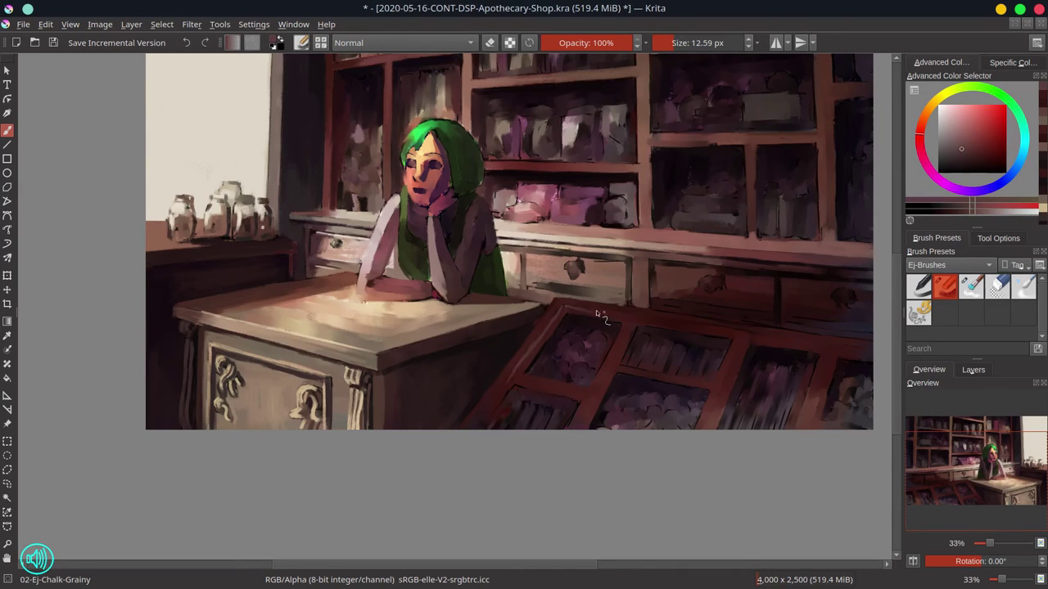
{"action": "left_click", "coordinate": [650, 321], "text": "ctrl"}
{"action": "key", "text": "bracketright"}
{"action": "key", "text": "bracketright"}
{"action": "key", "text": "bracketright"}
{"action": "left_click", "coordinate": [863, 230], "text": "ctrl"}
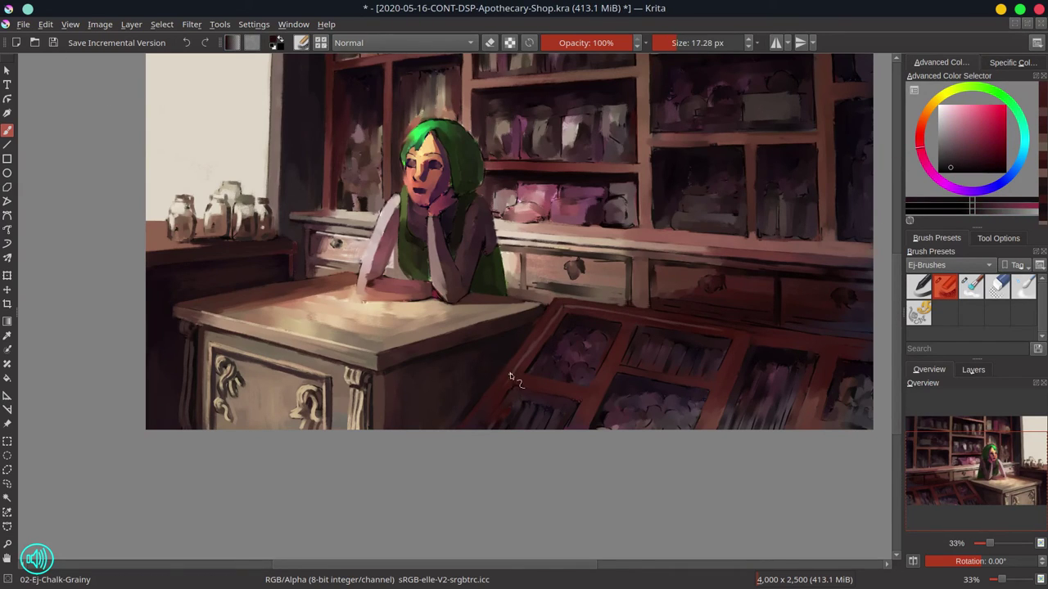
Paint over the display case with a new sampled colour and larger brush.
{"action": "key", "text": "bracketleft"}
{"action": "left_click", "coordinate": [786, 338], "text": "ctrl"}
{"action": "key", "text": "bracketright"}
{"action": "key", "text": "bracketright"}
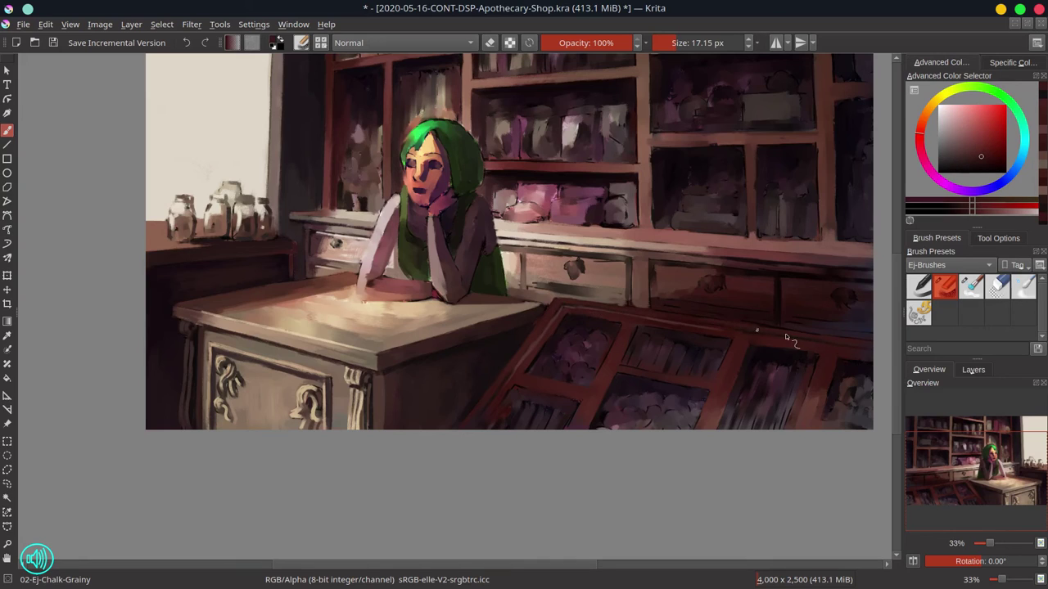
{"action": "left_click", "coordinate": [761, 339], "text": "ctrl"}
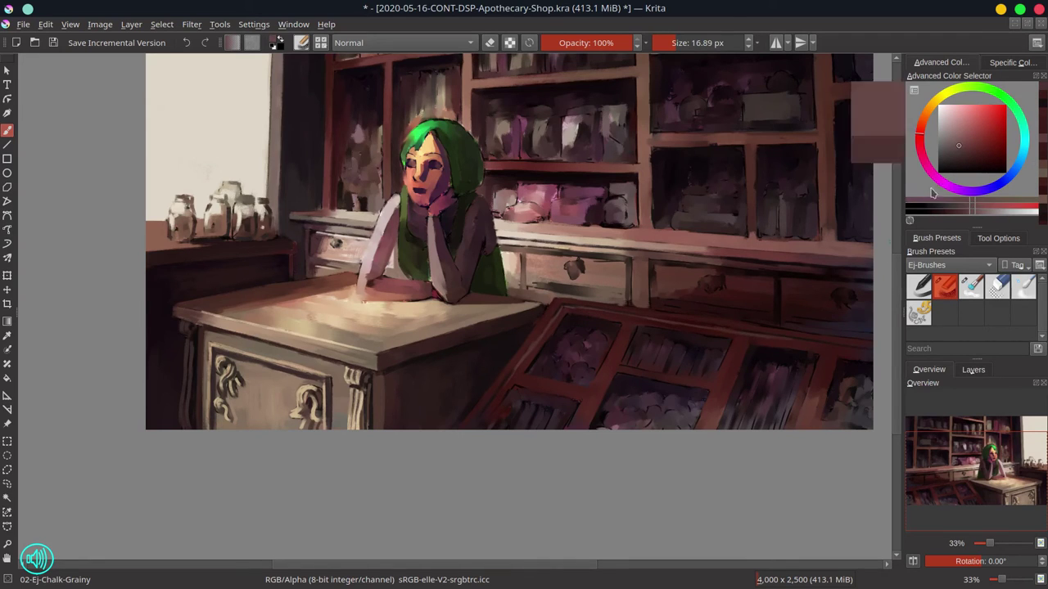
{"action": "left_click", "coordinate": [725, 329], "text": "ctrl"}
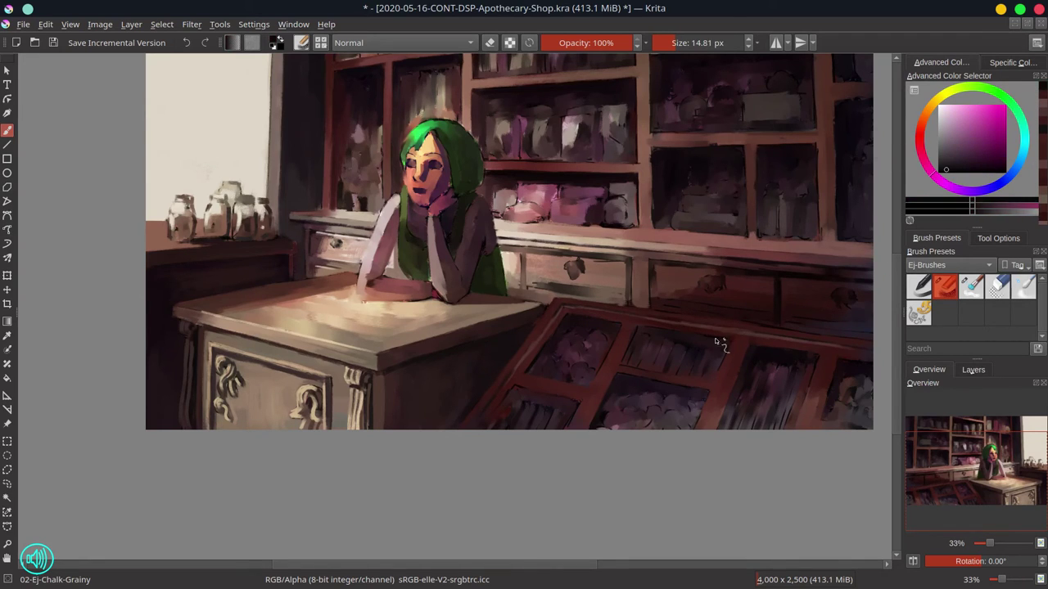
{"action": "key", "text": "bracketright"}
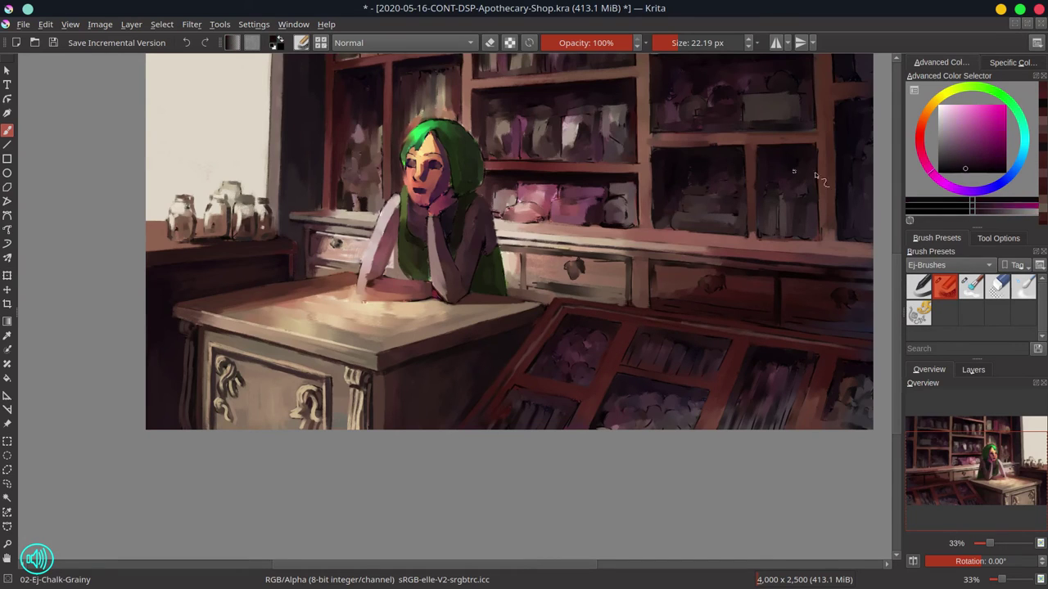
Fill the display case compartments with dark and magenta-tinted reds.
{"action": "left_click", "coordinate": [544, 357], "text": "ctrl"}
{"action": "key", "text": "bracketright"}
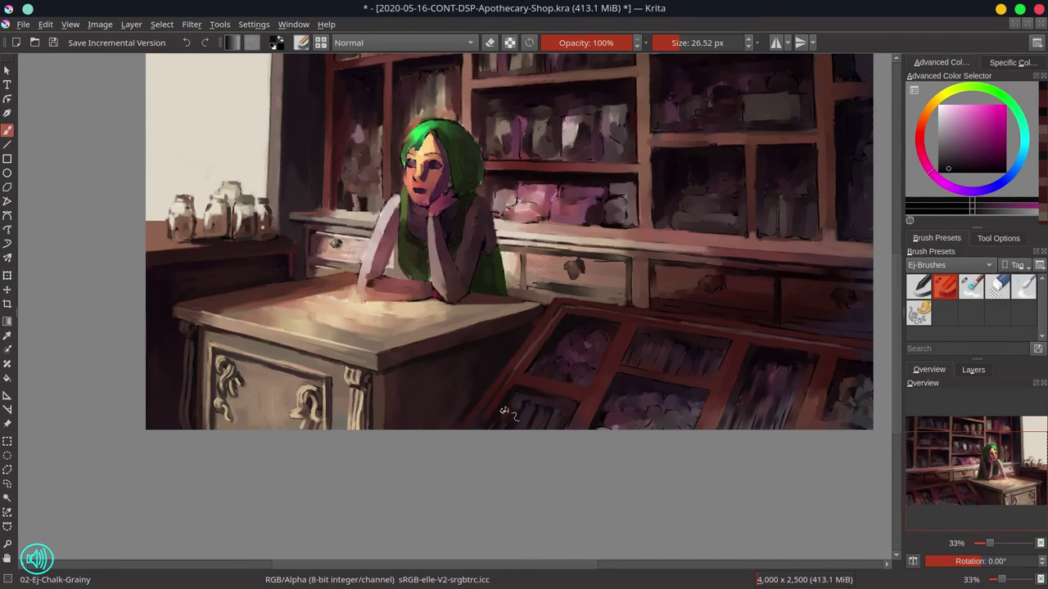
{"action": "left_click", "coordinate": [504, 411], "text": "ctrl"}
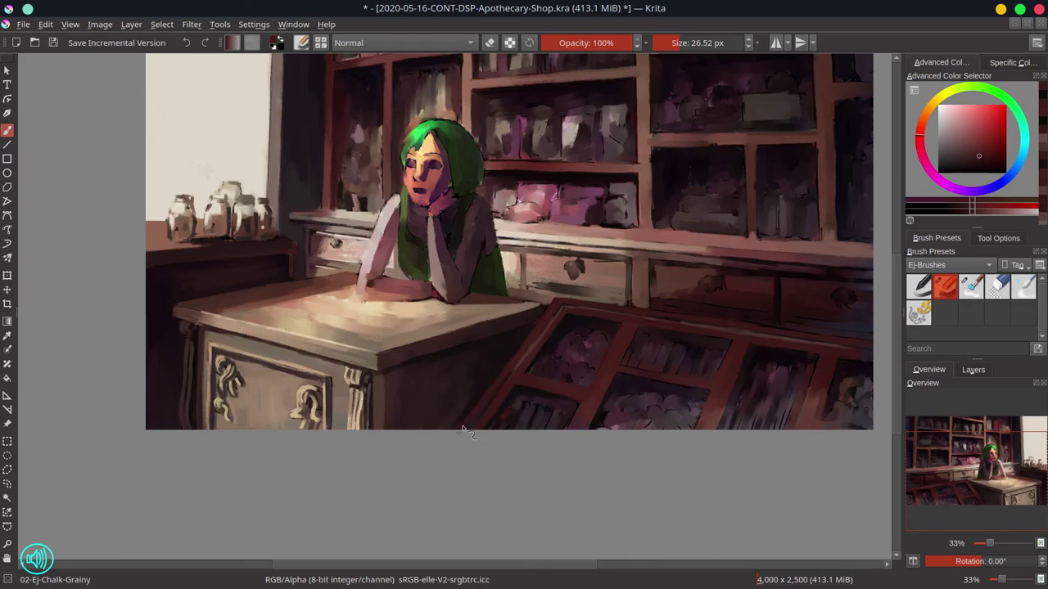
{"action": "left_click", "coordinate": [573, 399], "text": "ctrl"}
{"action": "left_click", "coordinate": [609, 391], "text": "ctrl"}
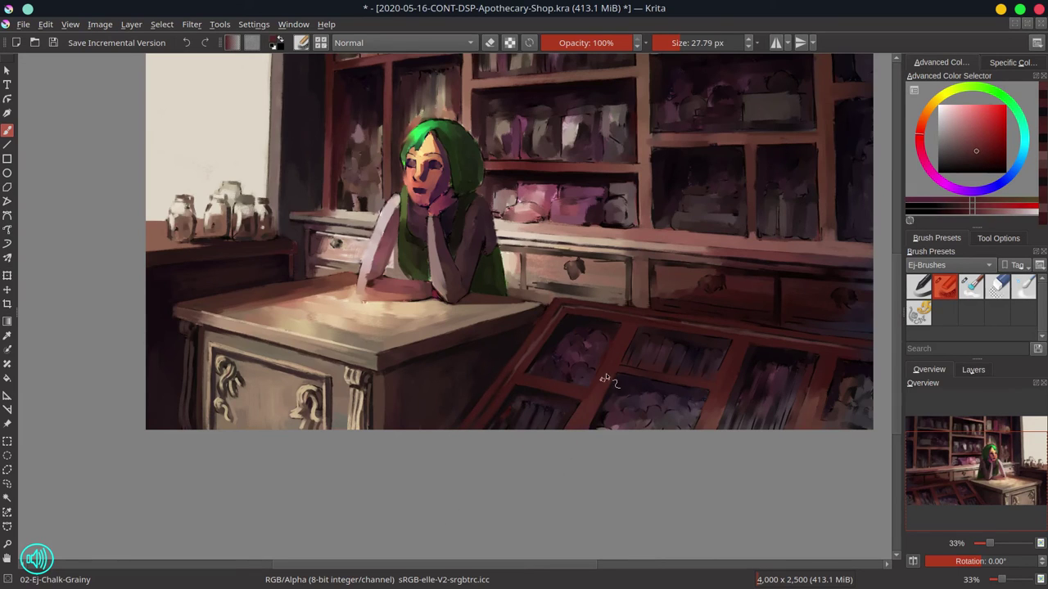
{"action": "left_click", "coordinate": [605, 379], "text": "ctrl"}
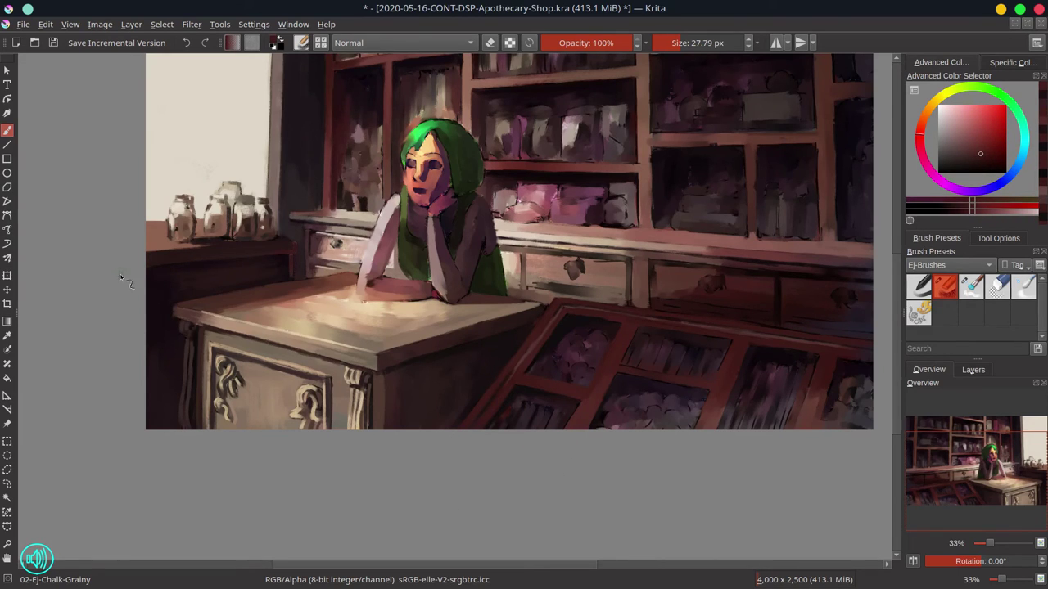
{"action": "left_click", "coordinate": [607, 409], "text": "ctrl"}
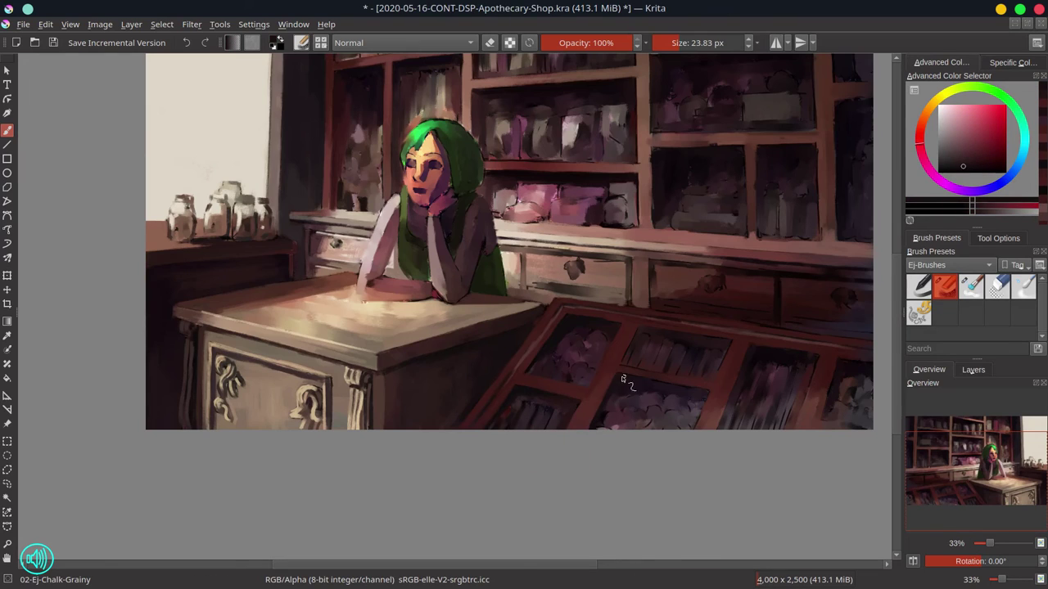
{"action": "left_click", "coordinate": [640, 382], "text": "ctrl"}
{"action": "left_click", "coordinate": [669, 381], "text": "ctrl"}
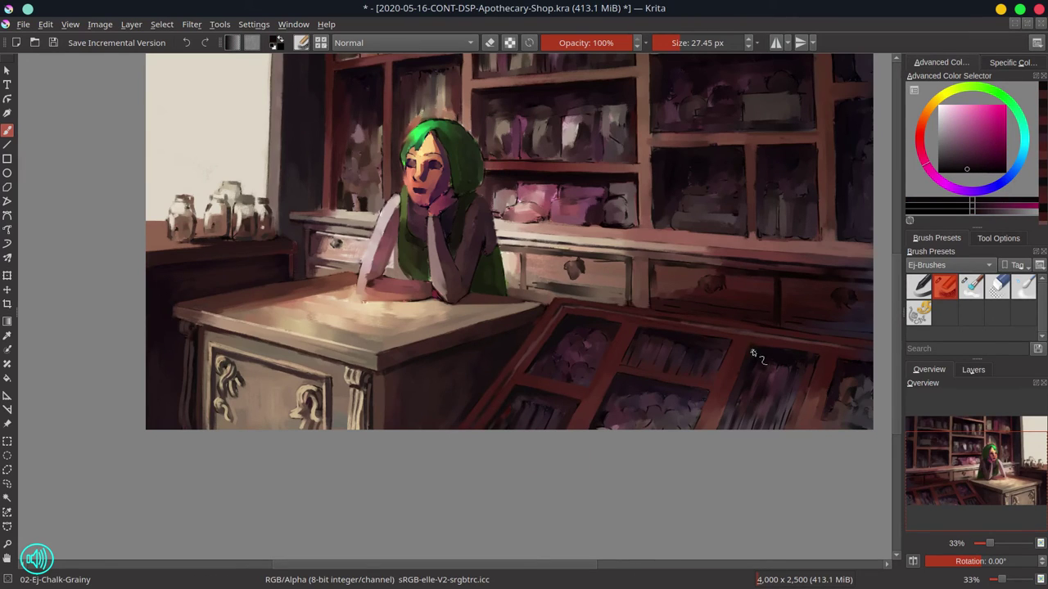
Paint lighter red on the display case frame, then pick less saturated and darker reds.
{"action": "left_click", "coordinate": [852, 363], "text": "ctrl"}
{"action": "left_click", "coordinate": [849, 353], "text": "ctrl"}
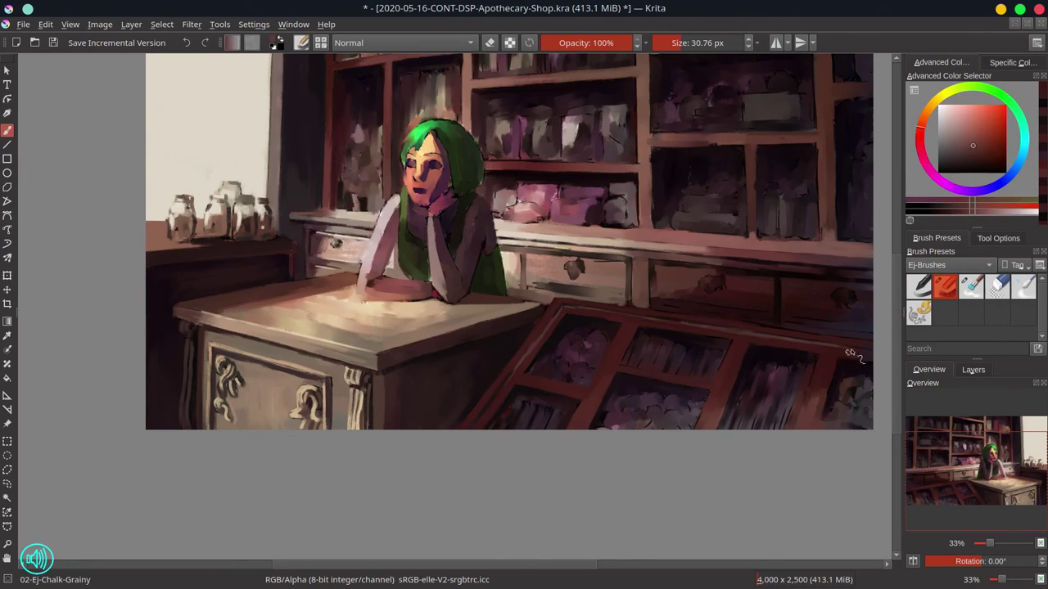
{"action": "key", "text": "bracketleft"}
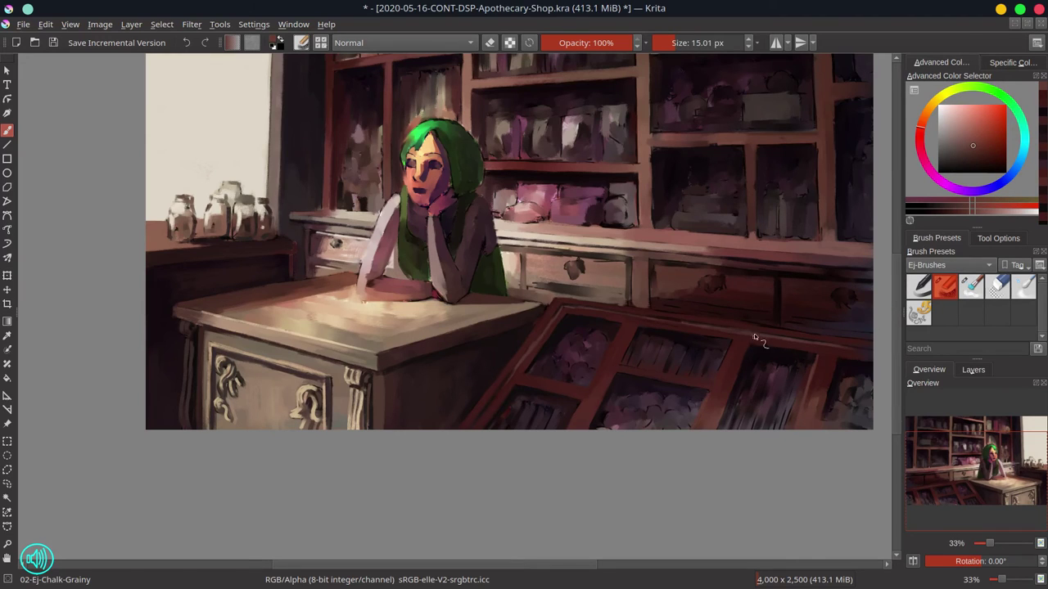
{"action": "left_click", "coordinate": [607, 348], "text": "ctrl"}
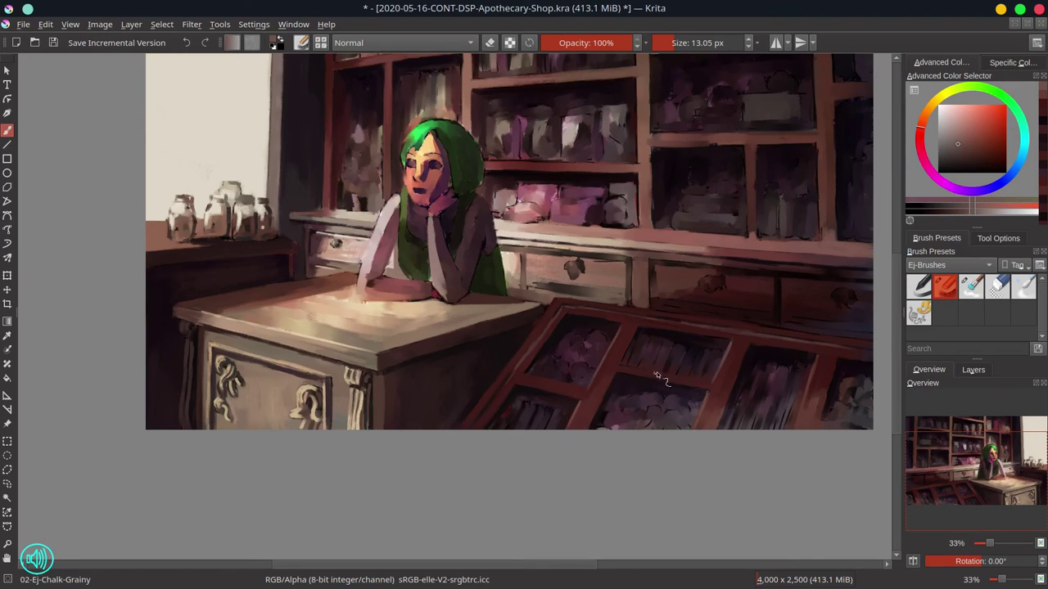
{"action": "left_click", "coordinate": [876, 430], "text": "ctrl"}
{"action": "key", "text": "bracketright"}
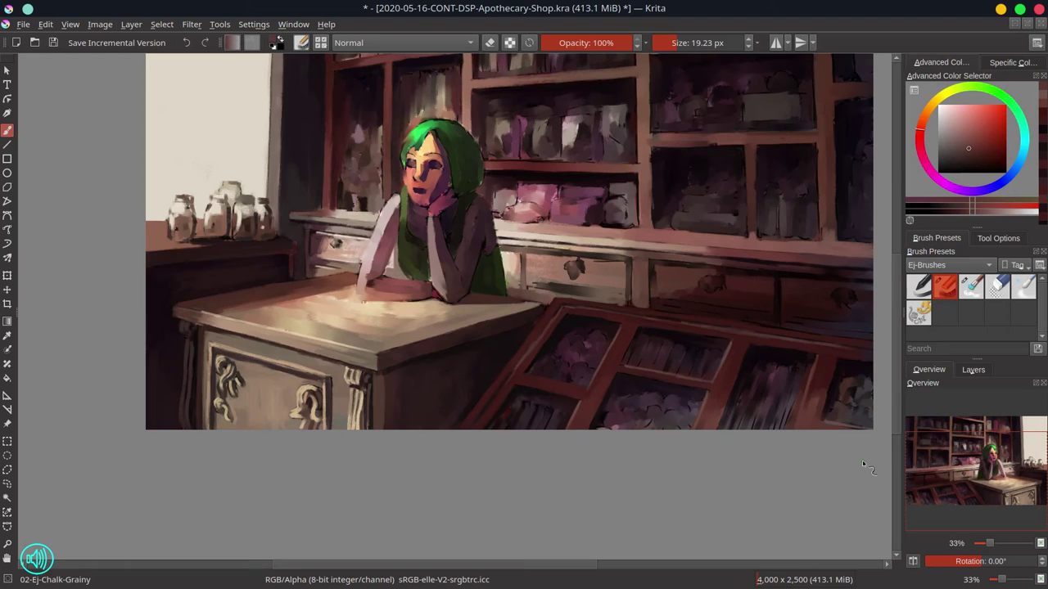
Pick pinker and dark magenta reds at smaller brush sizes, then save the painting.
{"action": "left_click", "coordinate": [562, 349], "text": "ctrl"}
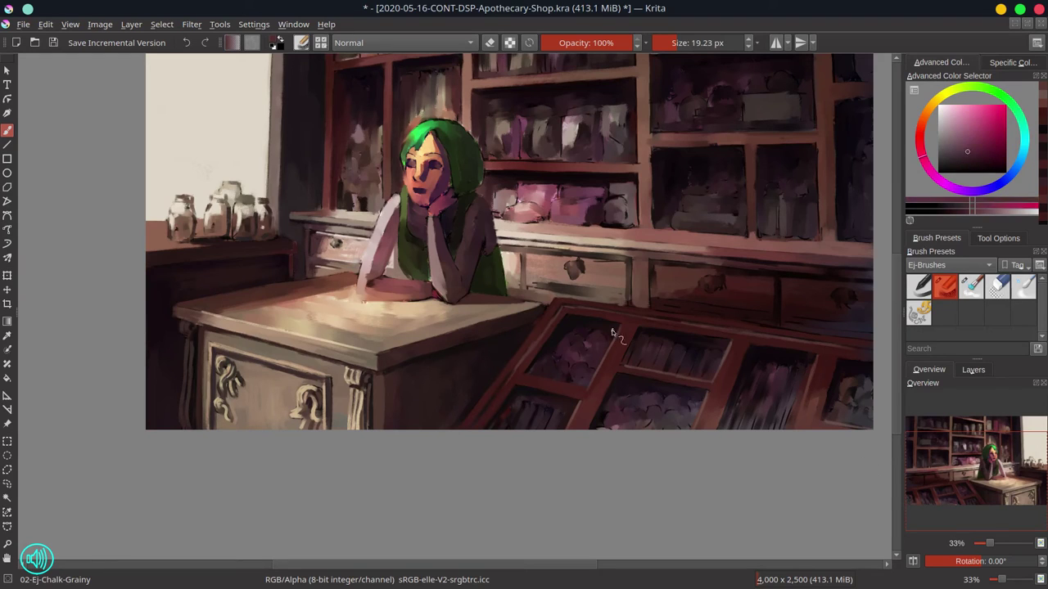
{"action": "key", "text": "bracketright"}
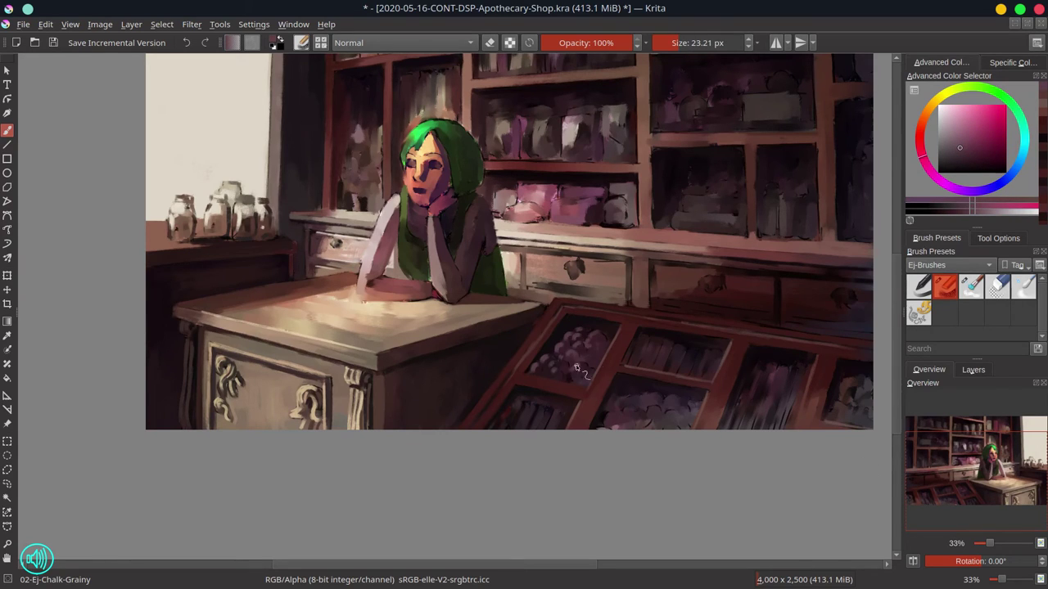
{"action": "left_click", "coordinate": [528, 400], "text": "ctrl"}
{"action": "key", "text": "bracketleft"}
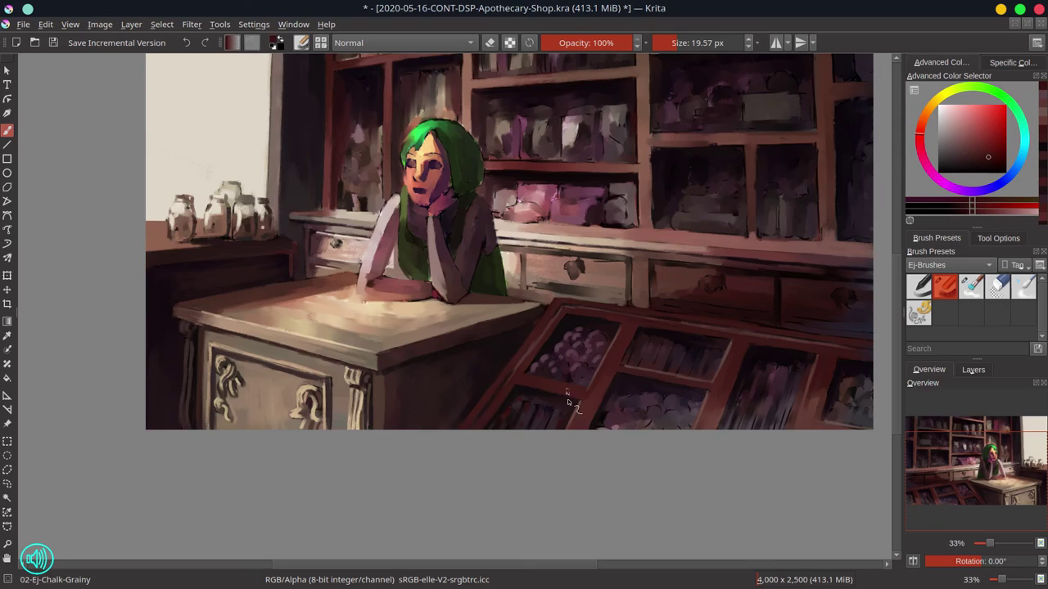
{"action": "left_click", "coordinate": [570, 404], "text": "ctrl"}
{"action": "key", "text": "bracketleft"}
{"action": "key", "text": "bracketleft"}
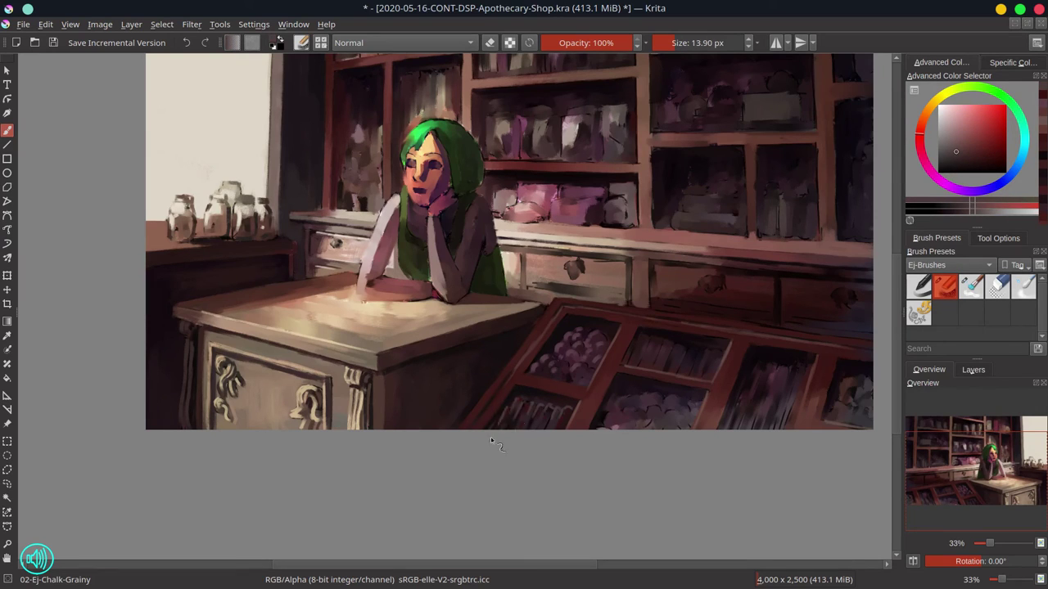
{"action": "left_click", "coordinate": [491, 437], "text": "ctrl"}
{"action": "left_click", "coordinate": [52, 44]}
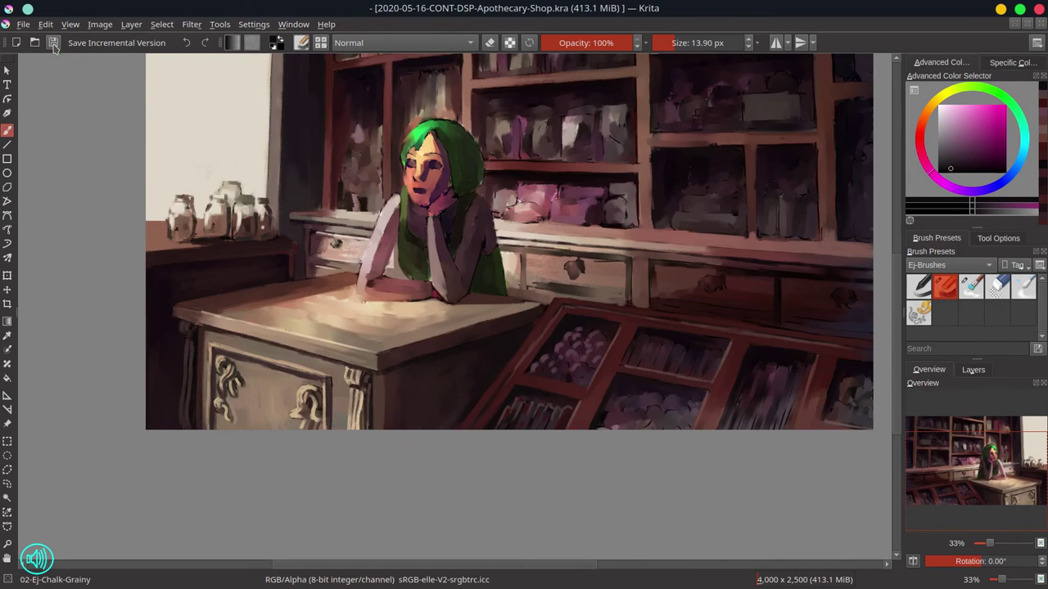
Shift the view right and pick muted magenta, light pink and dark purple shades.
{"action": "left_click_drag", "start_coordinate": [643, 327], "coordinate": [548, 366]}
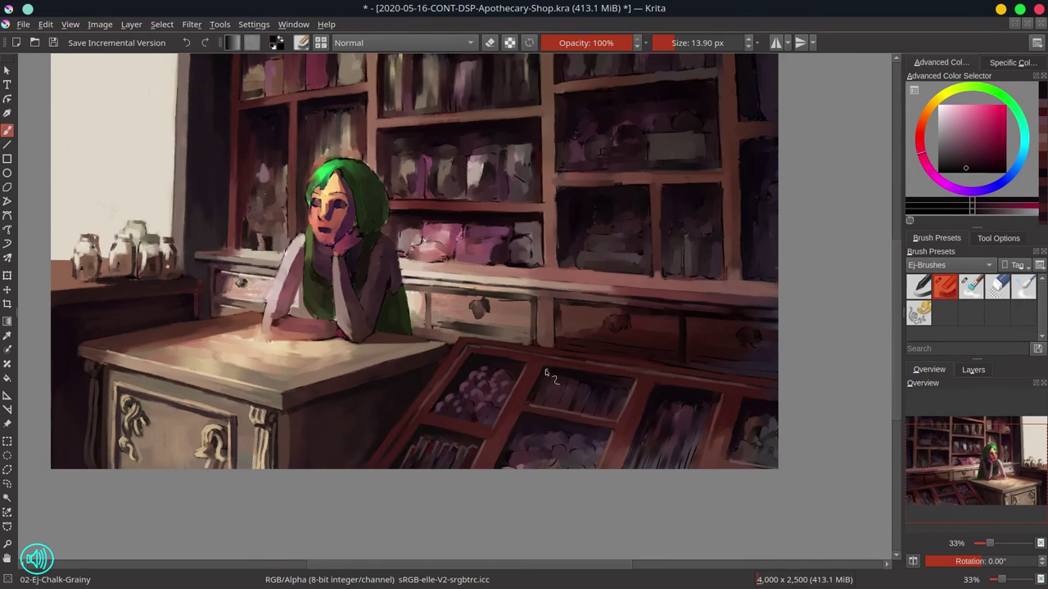
{"action": "left_click", "coordinate": [563, 385], "text": "ctrl"}
{"action": "key", "text": "bracketleft"}
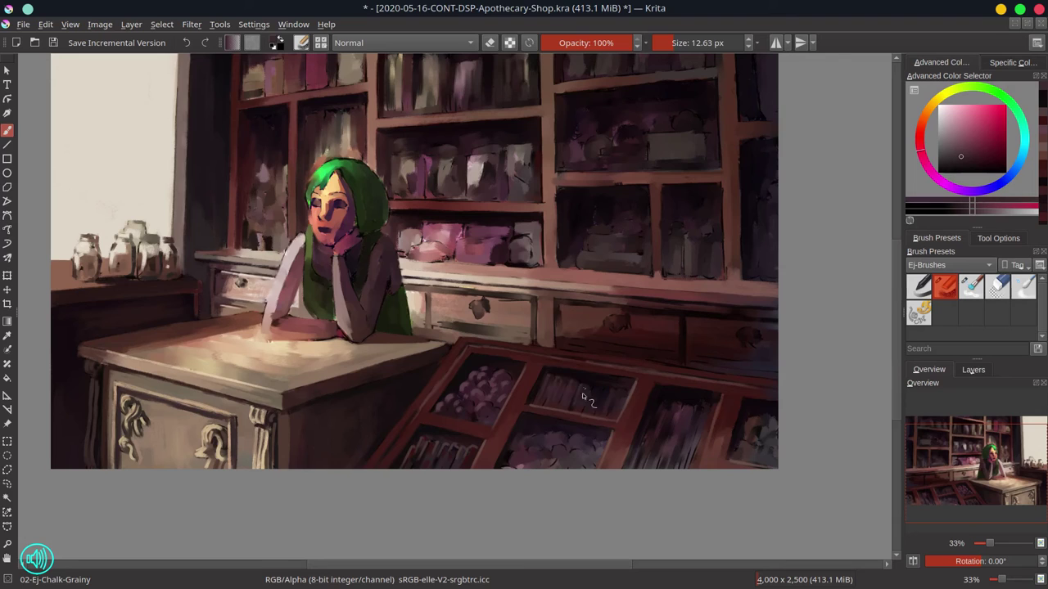
{"action": "left_click", "coordinate": [532, 438], "text": "ctrl"}
{"action": "key", "text": "bracketright"}
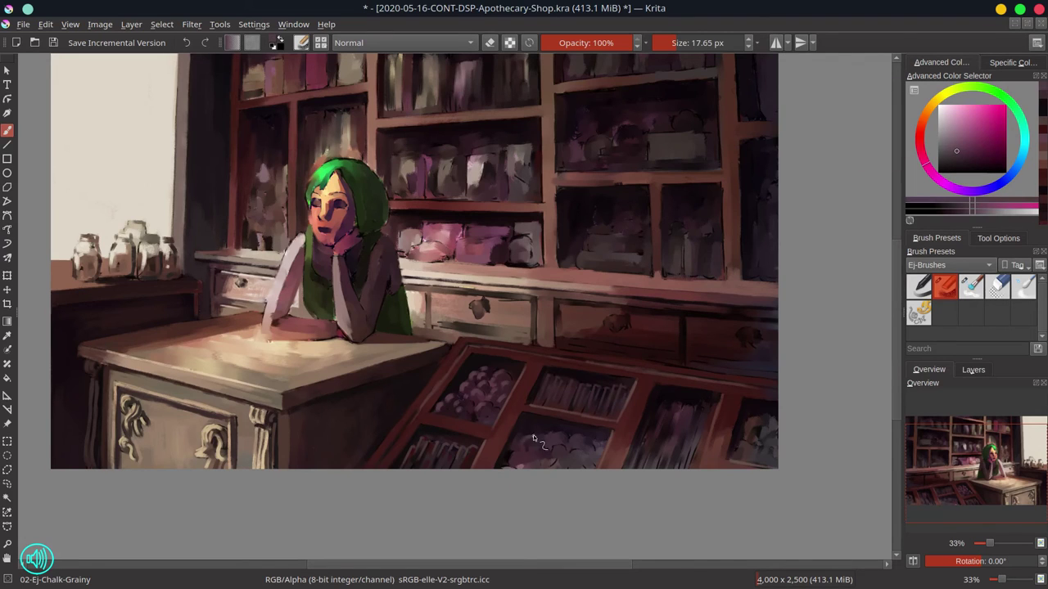
{"action": "left_click", "coordinate": [551, 439], "text": "ctrl"}
{"action": "left_click", "coordinate": [596, 422], "text": "ctrl"}
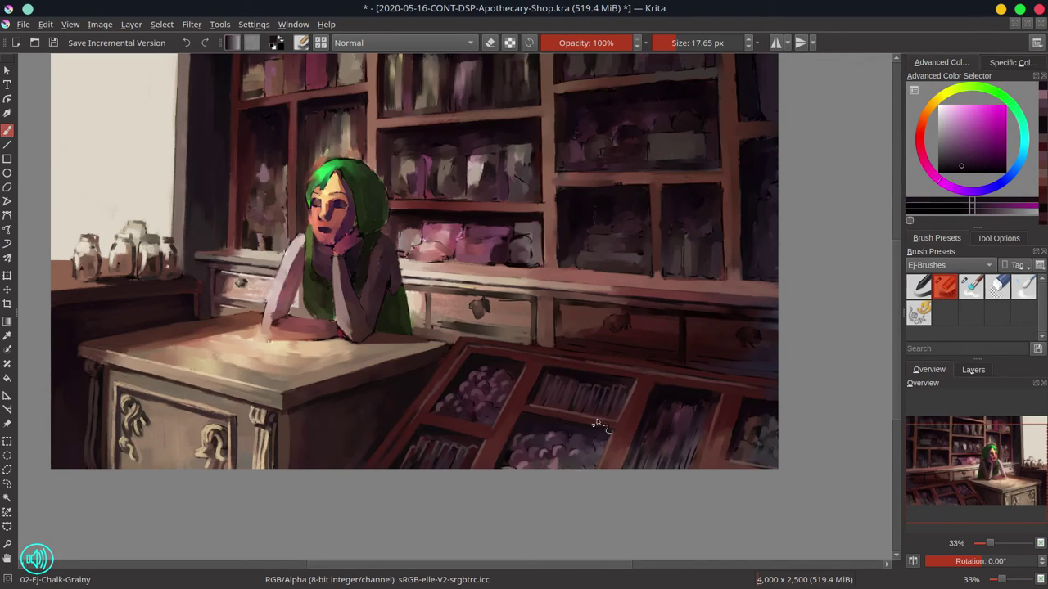
{"action": "left_click", "coordinate": [596, 444], "text": "ctrl"}
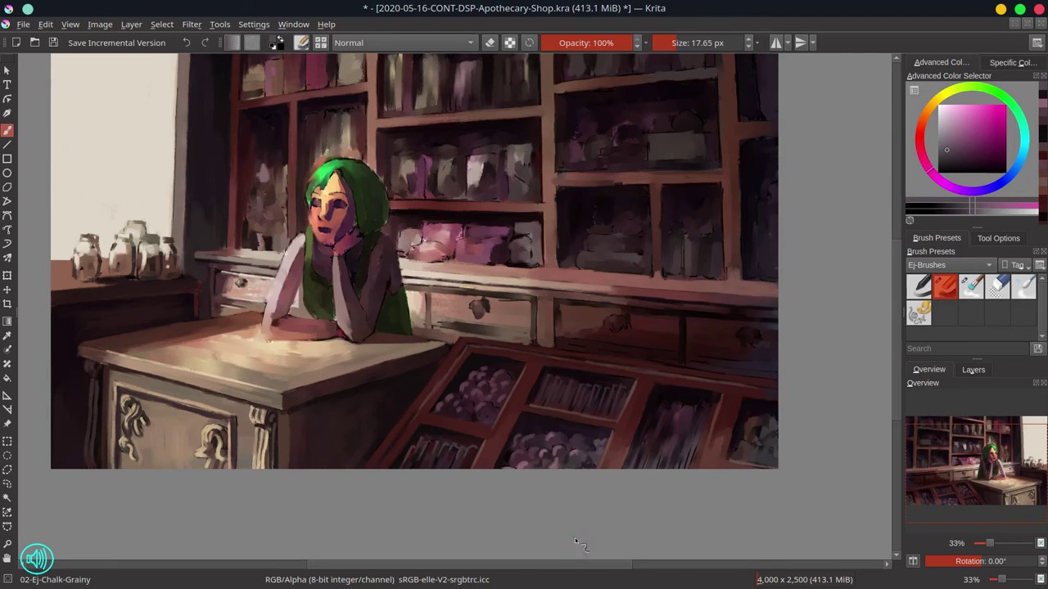
Paint dark purple strokes on the lower-right display cabinet, save, and sample a reddish counter tone.
{"action": "left_click", "coordinate": [678, 398], "text": "ctrl"}
{"action": "key", "text": "bracketleft"}
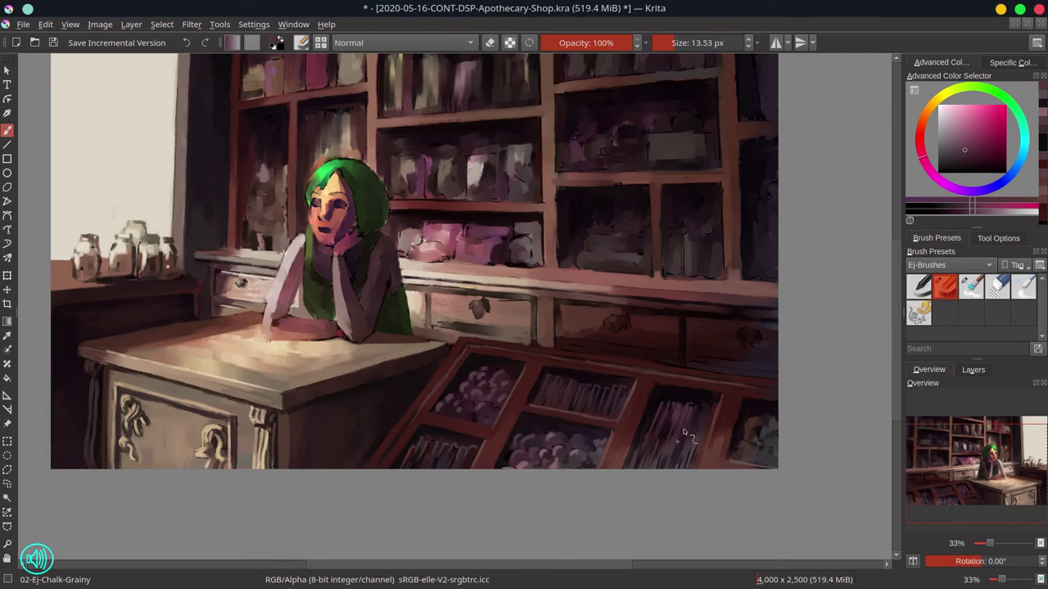
{"action": "left_click", "coordinate": [713, 414], "text": "ctrl"}
{"action": "left_click_drag", "start_coordinate": [704, 449], "coordinate": [741, 458]}
{"action": "left_click", "coordinate": [761, 419], "text": "ctrl"}
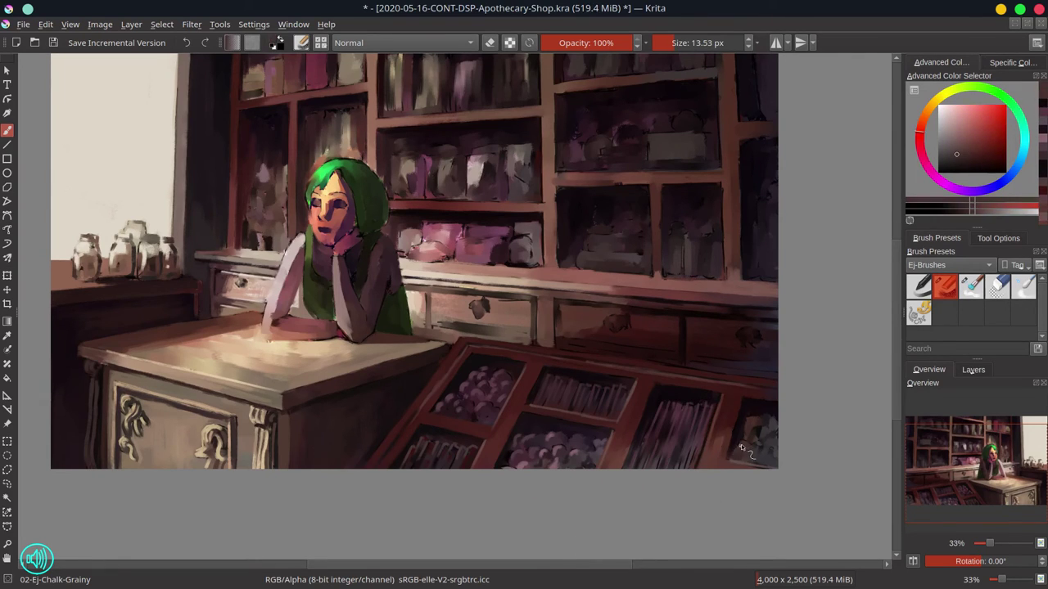
{"action": "left_click", "coordinate": [772, 425], "text": "ctrl"}
{"action": "left_click", "coordinate": [708, 426], "text": "ctrl"}
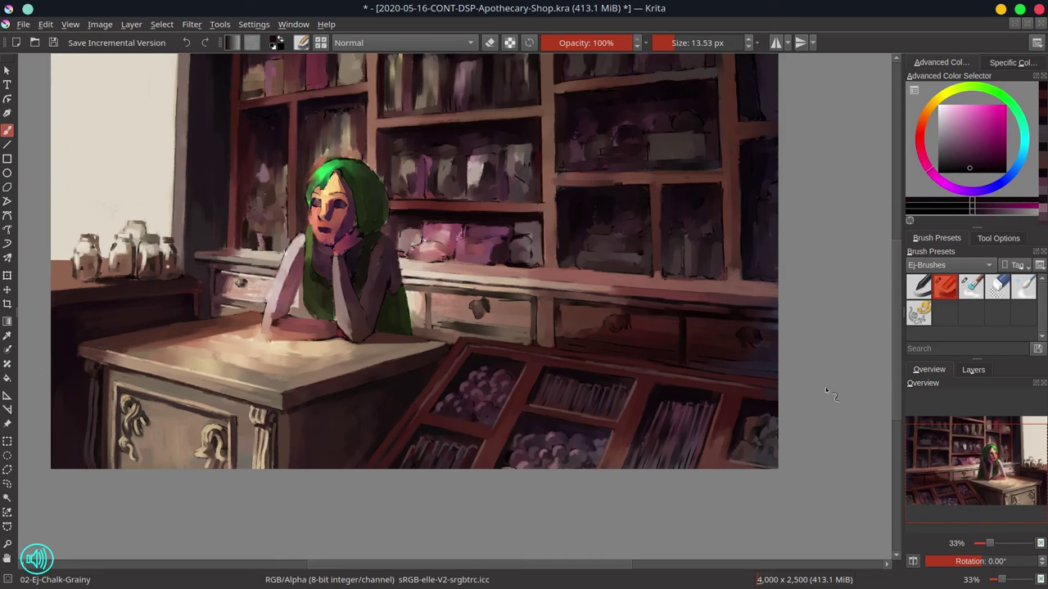
{"action": "key", "text": "ctrl+s"}
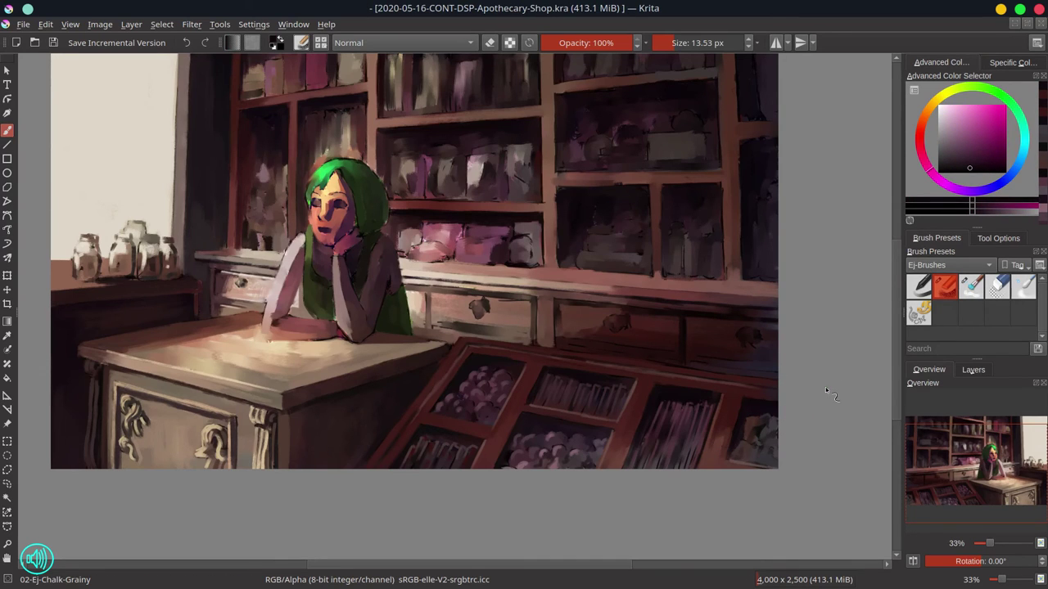
{"action": "mouse_move", "coordinate": [406, 280]}
{"action": "left_mouse_down"}
{"action": "mouse_move", "coordinate": [368, 351]}
{"action": "mouse_move", "coordinate": [597, 376]}
{"action": "mouse_move", "coordinate": [573, 366]}
{"action": "left_mouse_up"}
{"action": "left_click", "coordinate": [414, 367], "text": "ctrl"}
Dab reddish and muted grey-red tones sampled from the painting onto the counter and drawer fronts.
{"action": "left_click", "coordinate": [471, 393], "text": "ctrl"}
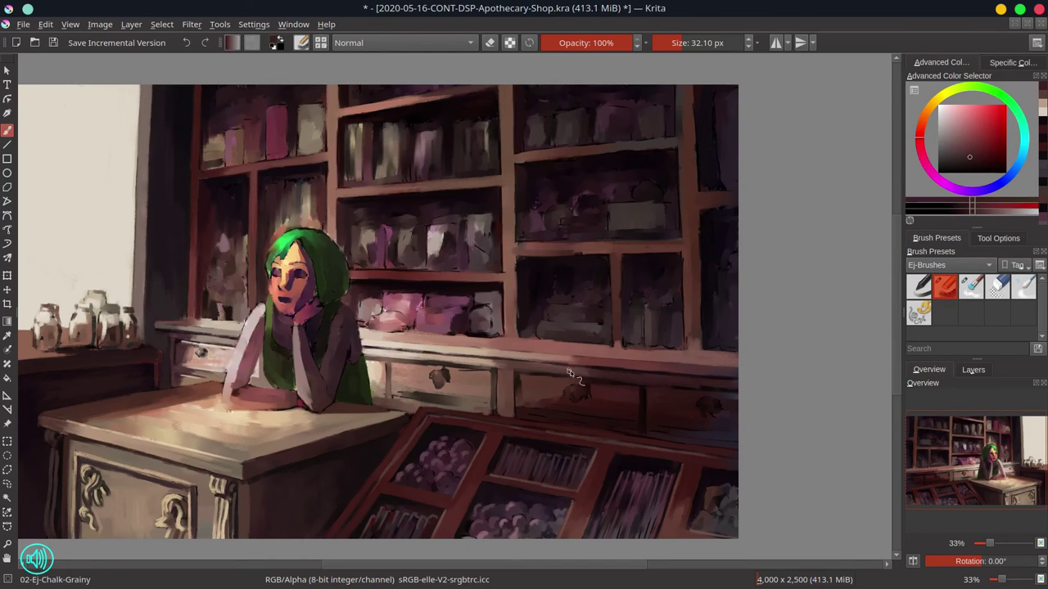
{"action": "left_click", "coordinate": [573, 367], "text": "ctrl"}
{"action": "left_click", "coordinate": [467, 362], "text": "ctrl"}
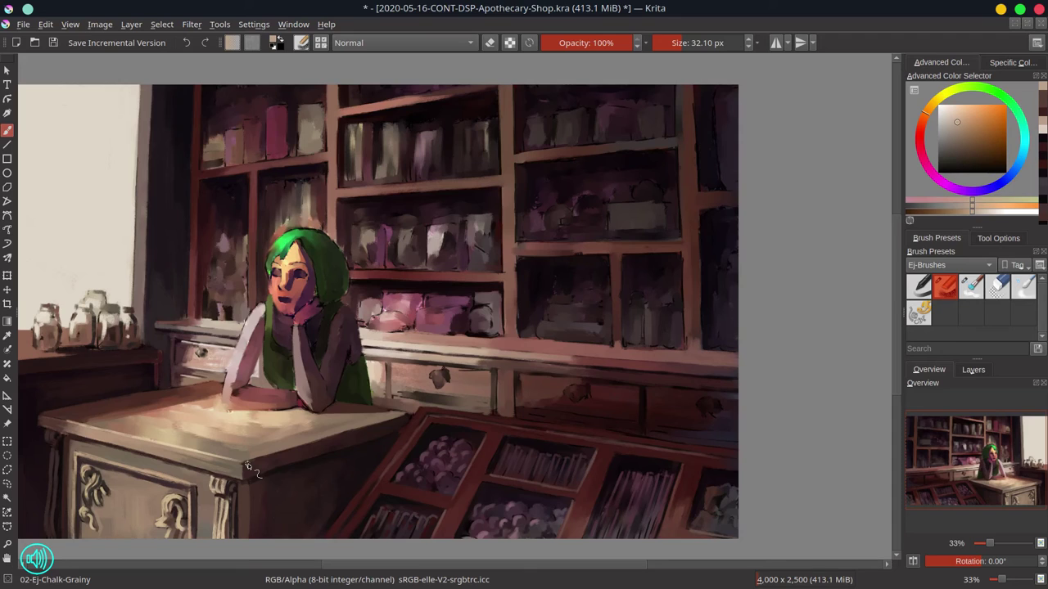
{"action": "left_click", "coordinate": [385, 394], "text": "ctrl"}
{"action": "left_click_drag", "start_coordinate": [401, 385], "coordinate": [413, 377]}
{"action": "left_click", "coordinate": [417, 375], "text": "ctrl"}
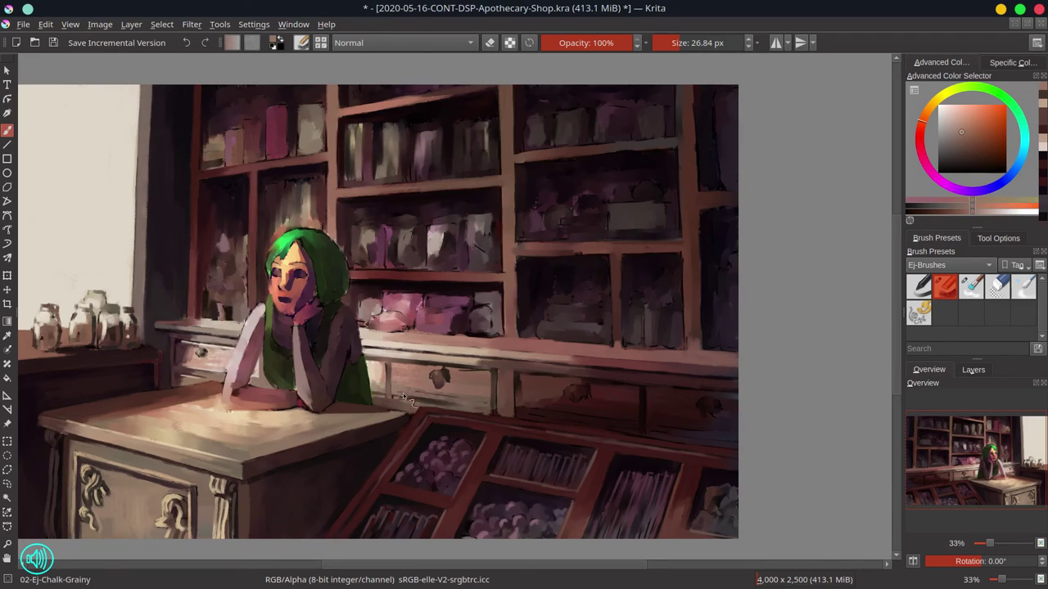
{"action": "left_click", "coordinate": [427, 370], "text": "ctrl"}
{"action": "left_click", "coordinate": [489, 378], "text": "ctrl"}
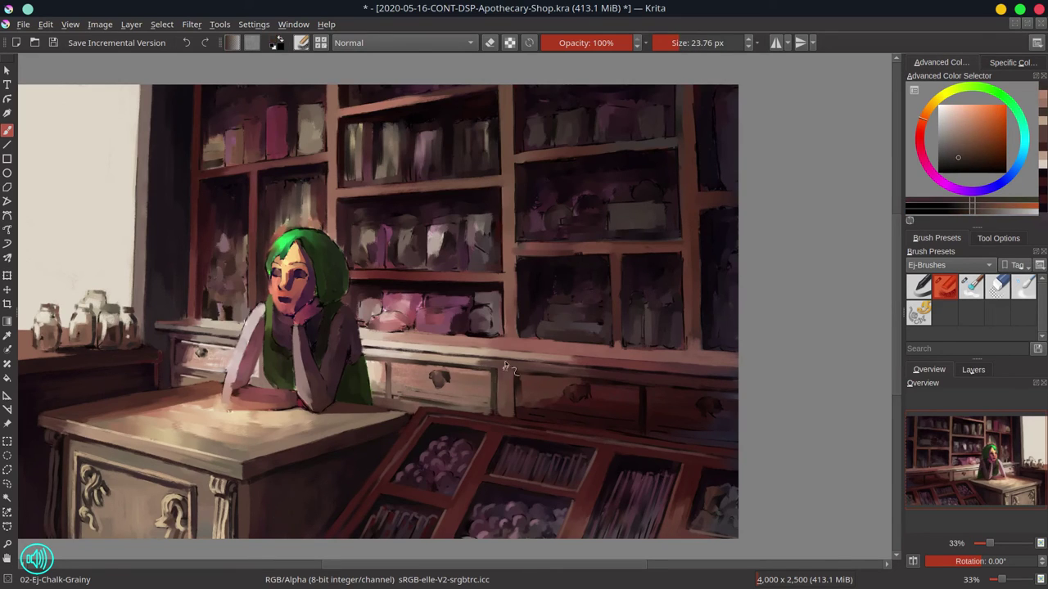
{"action": "left_click", "coordinate": [373, 397], "text": "ctrl"}
{"action": "left_click", "coordinate": [362, 386]}
Add light peach highlights and darker reddish-brown dabs across the drawer fronts, varying brush size.
{"action": "left_click", "coordinate": [395, 349], "text": "ctrl"}
{"action": "left_click_drag", "start_coordinate": [395, 350], "coordinate": [429, 379]}
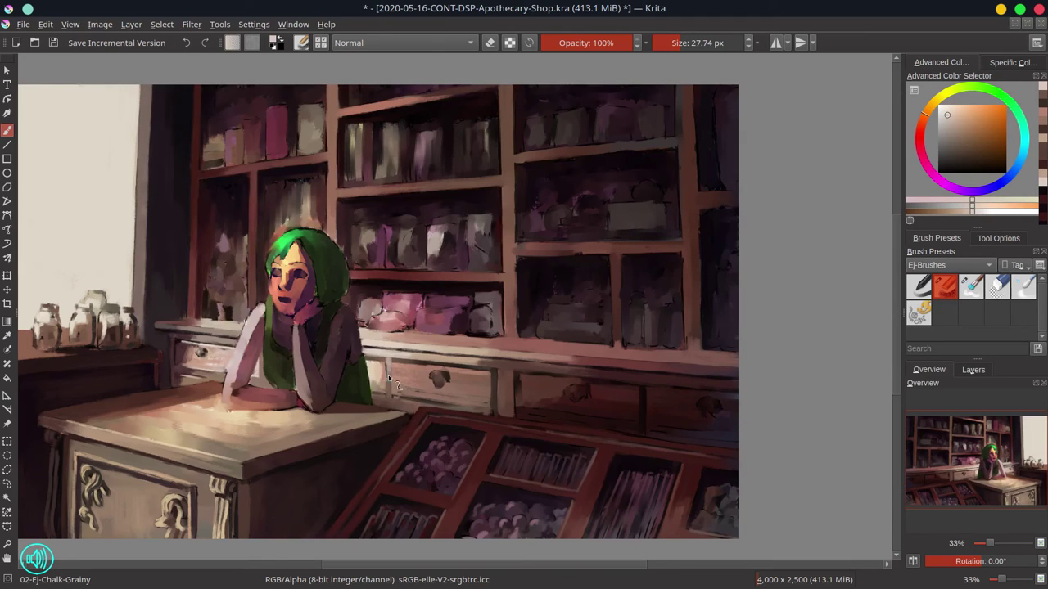
{"action": "left_click", "coordinate": [413, 412], "text": "ctrl"}
{"action": "left_click", "coordinate": [481, 413], "text": "ctrl"}
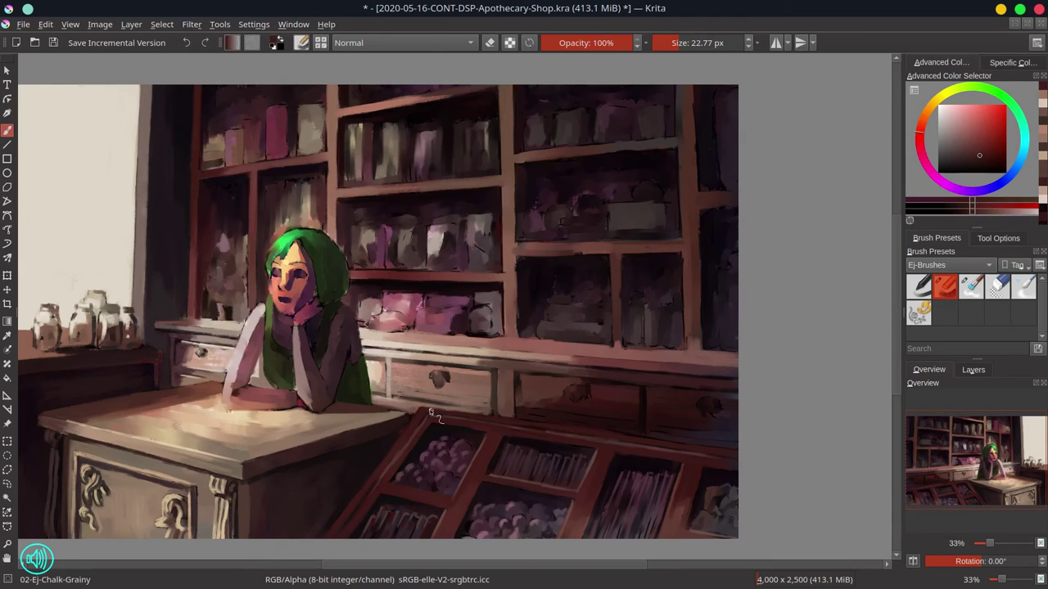
{"action": "left_click", "coordinate": [485, 415], "text": "ctrl"}
{"action": "left_click", "coordinate": [415, 372], "text": "ctrl"}
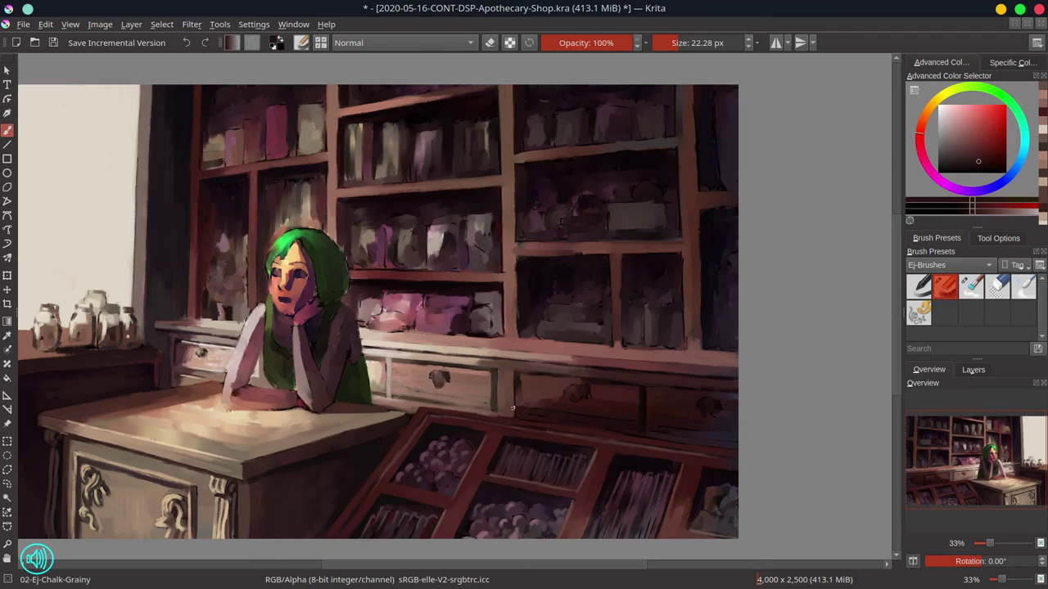
{"action": "left_click_drag", "start_coordinate": [402, 368], "coordinate": [383, 372]}
{"action": "left_click", "coordinate": [488, 385], "text": "ctrl"}
{"action": "left_click", "coordinate": [405, 353], "text": "ctrl"}
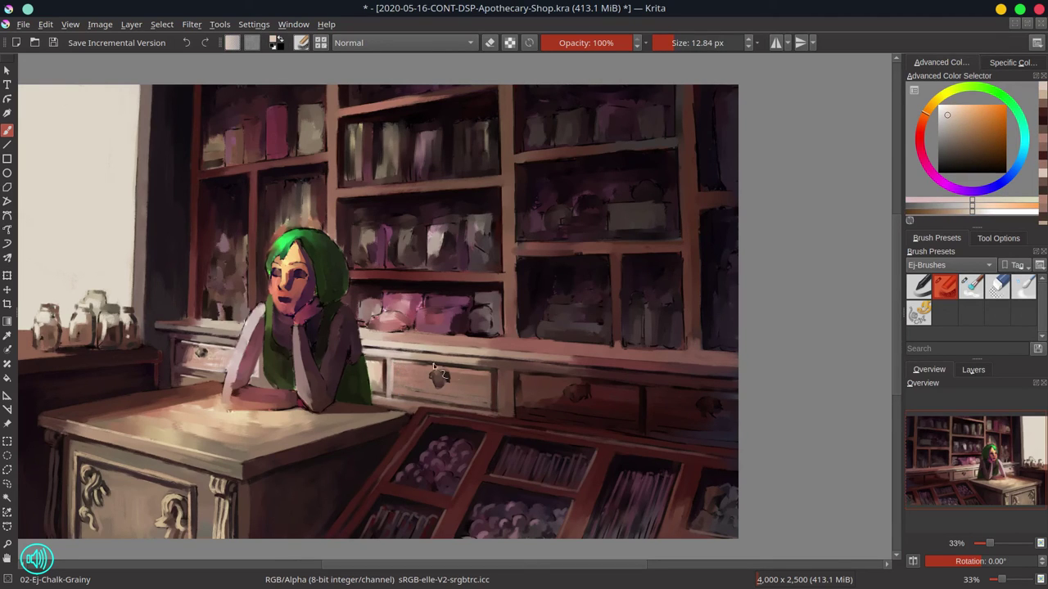
{"action": "left_click", "coordinate": [369, 365], "text": "ctrl"}
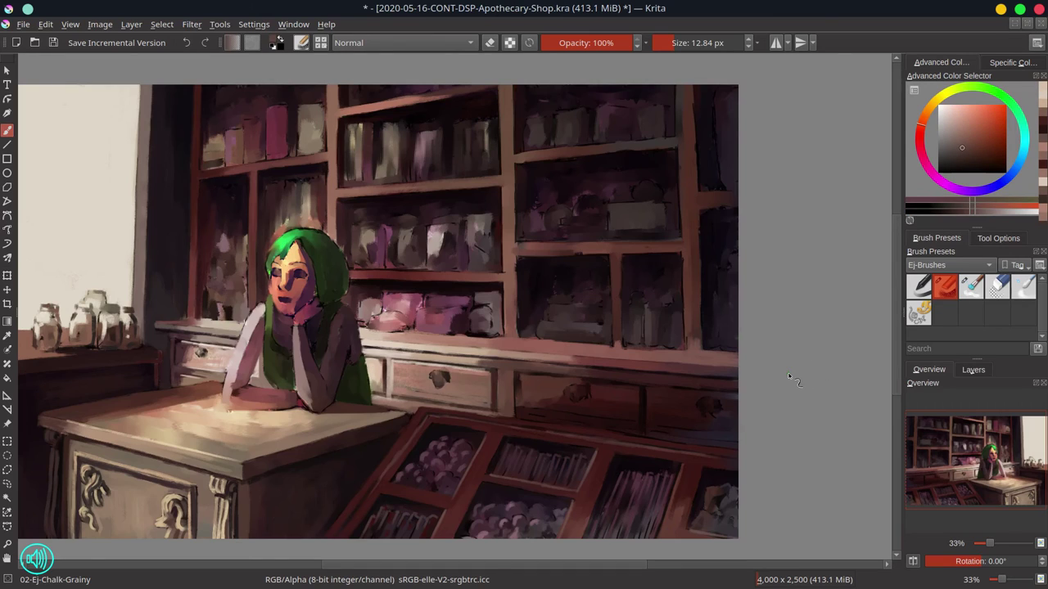
{"action": "left_click", "coordinate": [447, 370], "text": "ctrl"}
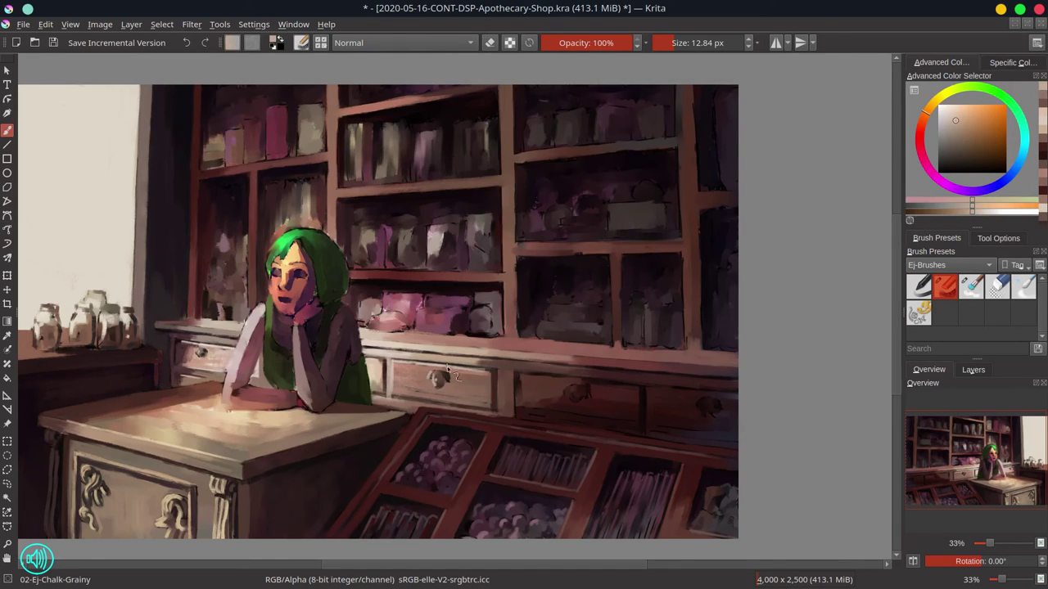
{"action": "left_click", "coordinate": [443, 376], "text": "ctrl"}
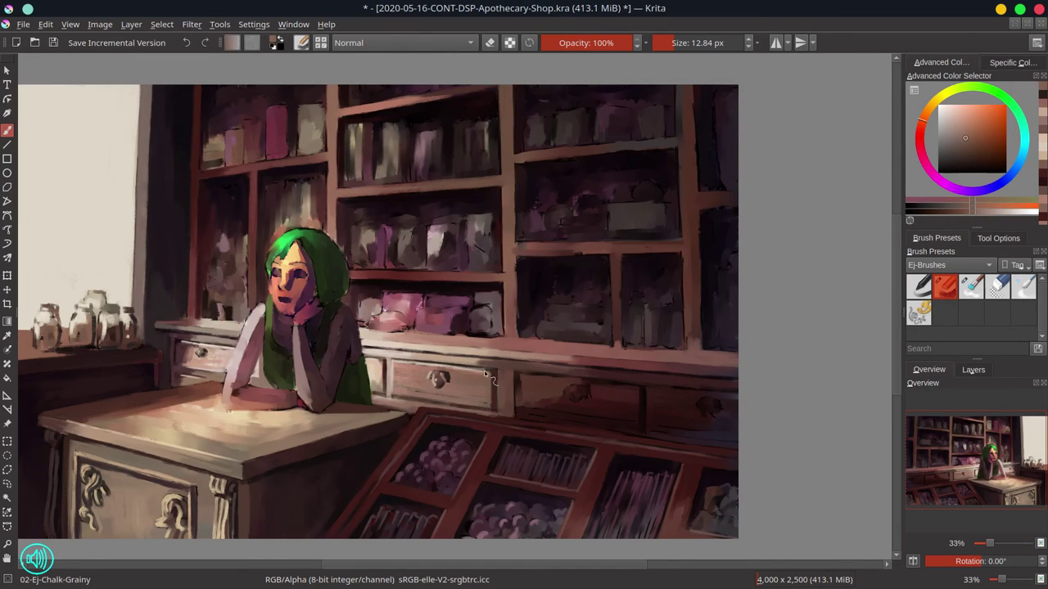
Change the document title to 'The Green Haired Shop Girl' in Document Information.
{"action": "left_click", "coordinate": [23, 24]}
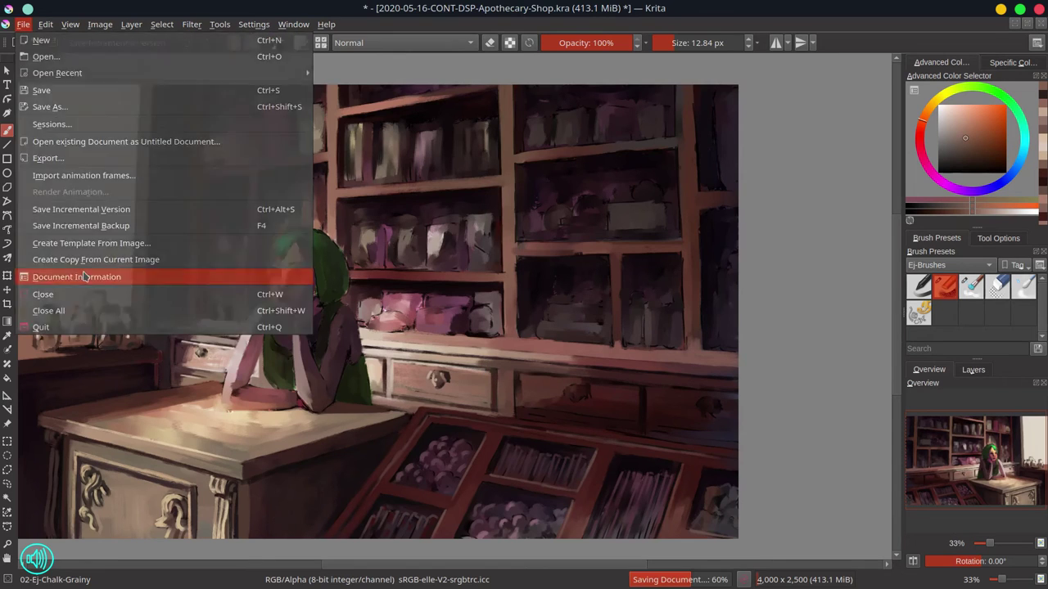
{"action": "left_click", "coordinate": [49, 274]}
{"action": "left_click_drag", "start_coordinate": [444, 157], "coordinate": [599, 158]}
{"action": "type", "text": "Shop Girl"}
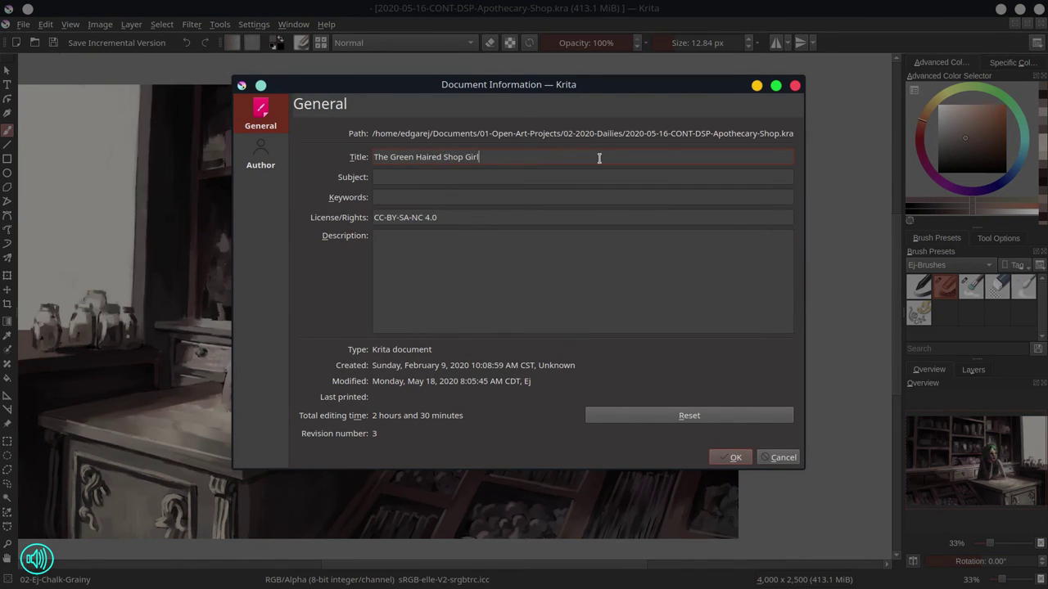
{"action": "left_click", "coordinate": [735, 458]}
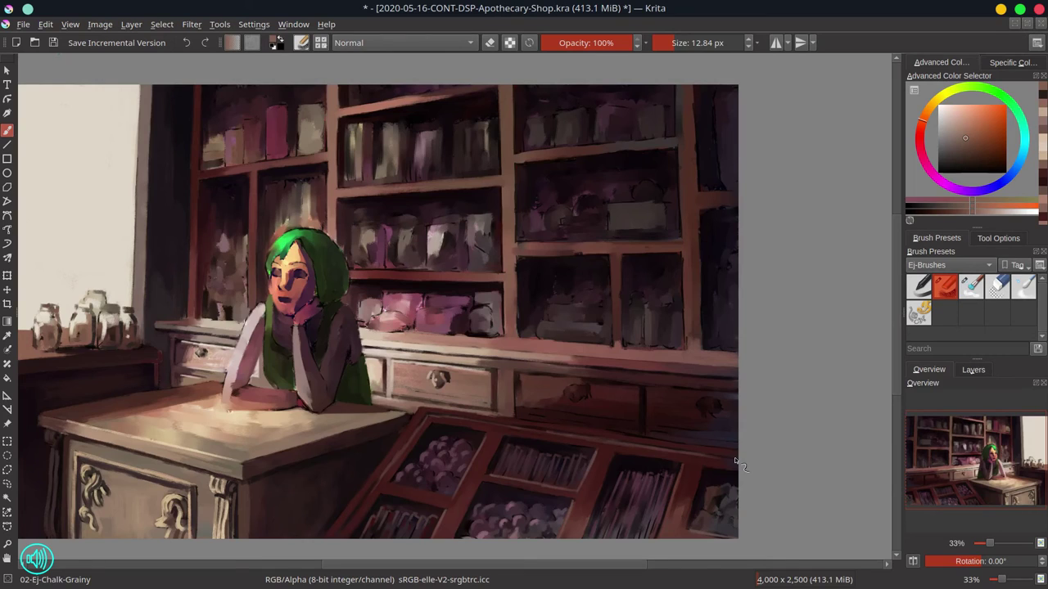
Save the painting, then paint small darker red strokes on the lower drawers.
{"action": "left_click", "coordinate": [52, 44]}
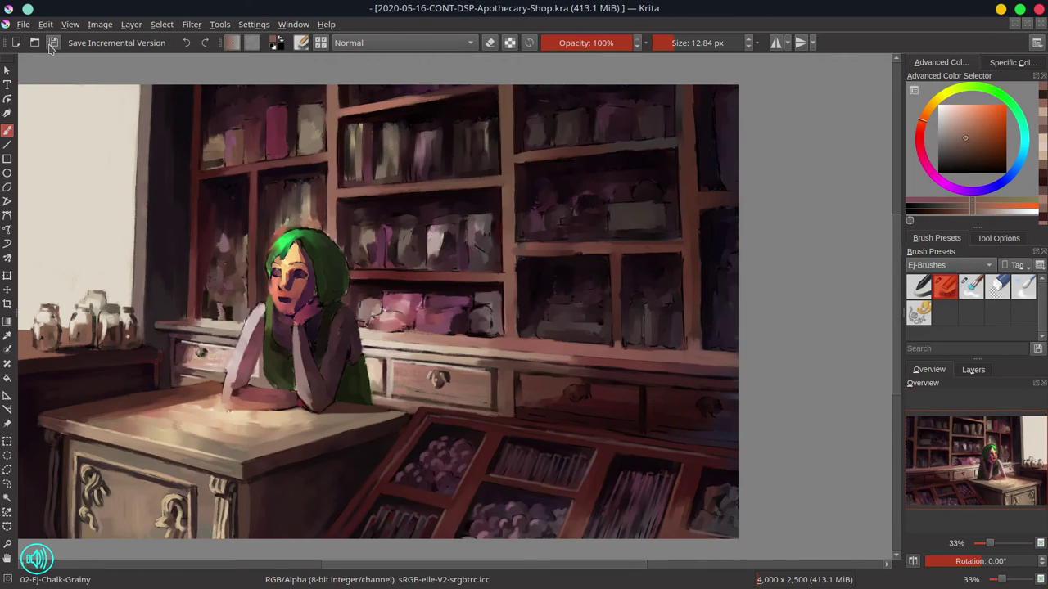
{"action": "key", "text": "bracketleft"}
{"action": "left_click_drag", "start_coordinate": [503, 404], "coordinate": [491, 418]}
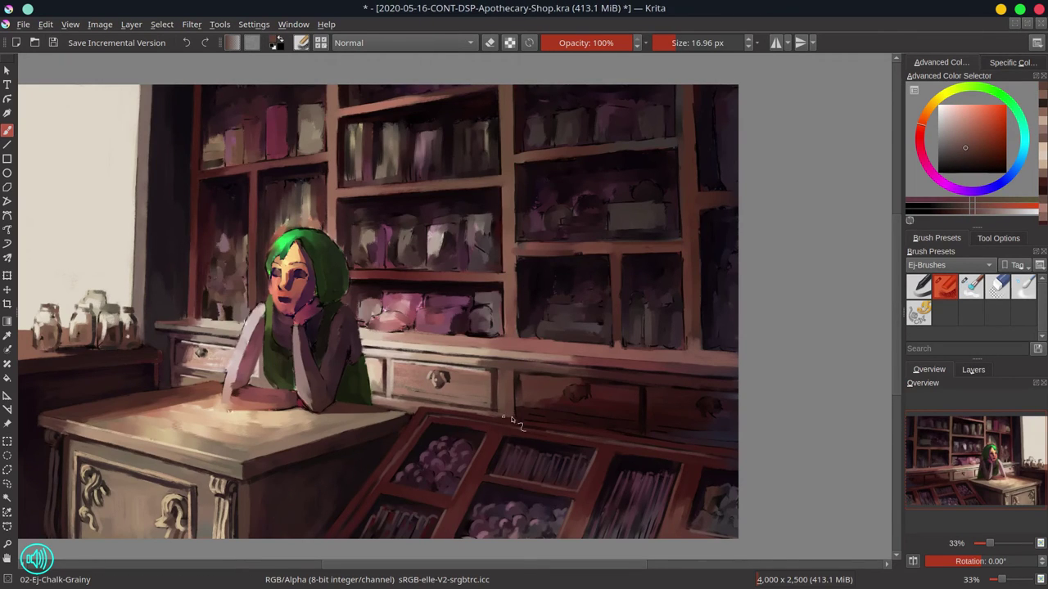
{"action": "key", "text": "bracketright"}
{"action": "left_click", "coordinate": [559, 426], "text": "ctrl"}
{"action": "key", "text": "bracketright"}
{"action": "key", "text": "bracketright"}
{"action": "left_click", "coordinate": [695, 434], "text": "ctrl"}
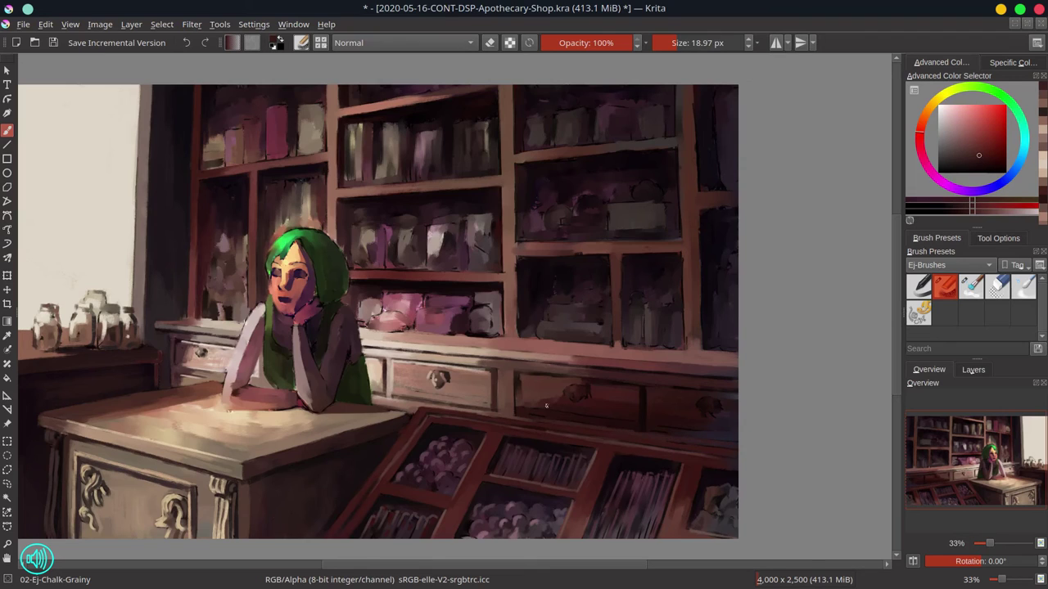
{"action": "key", "text": "bracketright"}
{"action": "key", "text": "bracketright"}
{"action": "key", "text": "bracketright"}
{"action": "key", "text": "bracketright"}
{"action": "left_click", "coordinate": [717, 432], "text": "ctrl"}
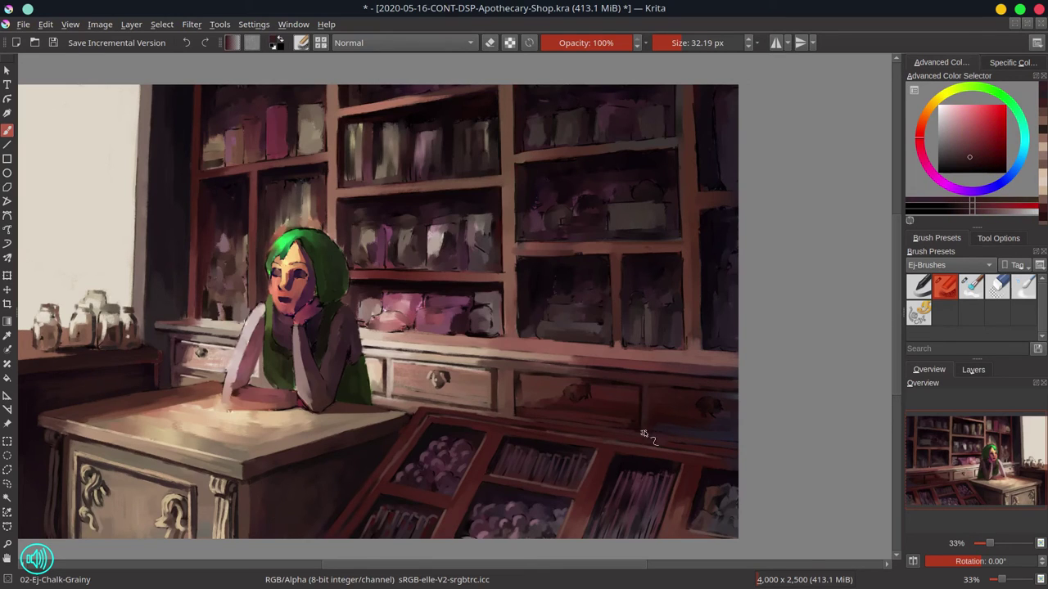
Work magenta and lighter orange-red tones, sampled from the canvas, into the drawers.
{"action": "left_click", "coordinate": [651, 483], "text": "ctrl"}
{"action": "key", "text": "bracketleft"}
{"action": "key", "text": "bracketleft"}
{"action": "key", "text": "bracketleft"}
{"action": "key", "text": "bracketleft"}
{"action": "key", "text": "bracketleft"}
{"action": "key", "text": "bracketleft"}
{"action": "key", "text": "bracketleft"}
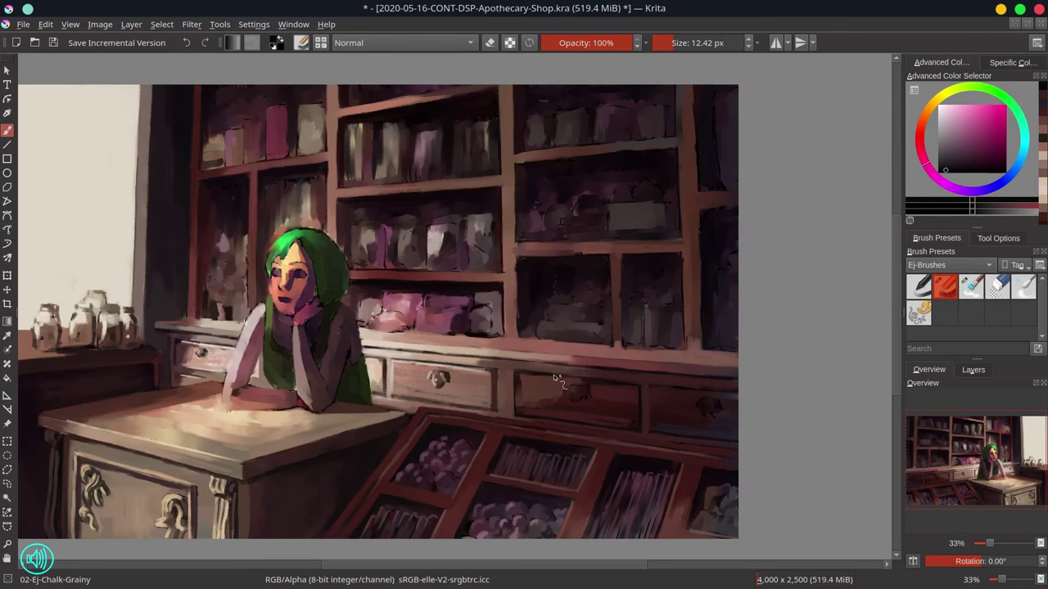
{"action": "key", "text": "bracketright"}
{"action": "key", "text": "bracketright"}
{"action": "left_click", "coordinate": [719, 388], "text": "ctrl"}
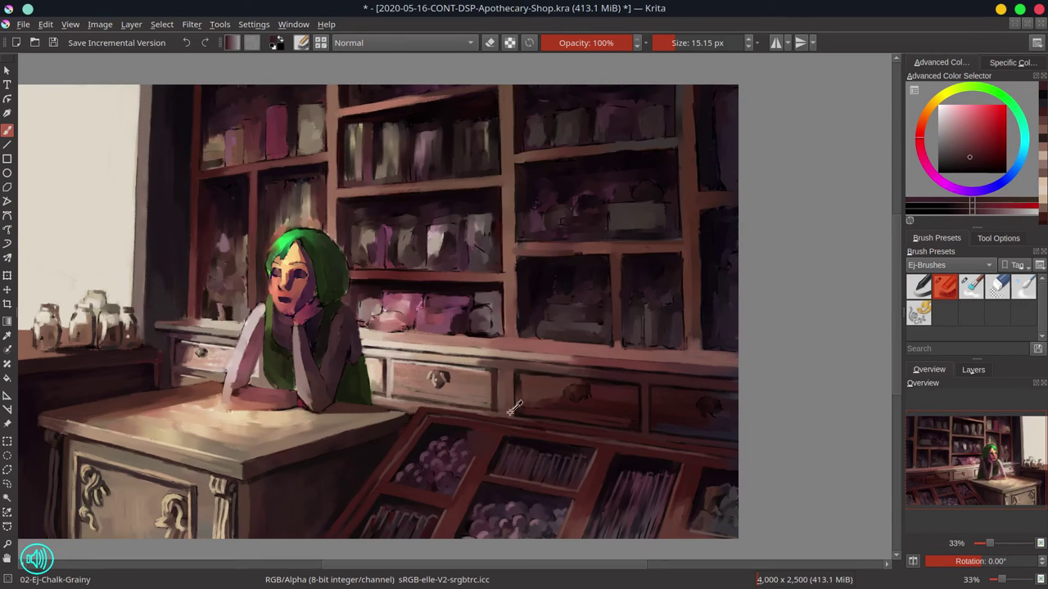
{"action": "left_click", "coordinate": [513, 409], "text": "ctrl"}
{"action": "left_click", "coordinate": [528, 379], "text": "ctrl"}
{"action": "key", "text": "bracketright"}
{"action": "key", "text": "bracketright"}
{"action": "key", "text": "bracketright"}
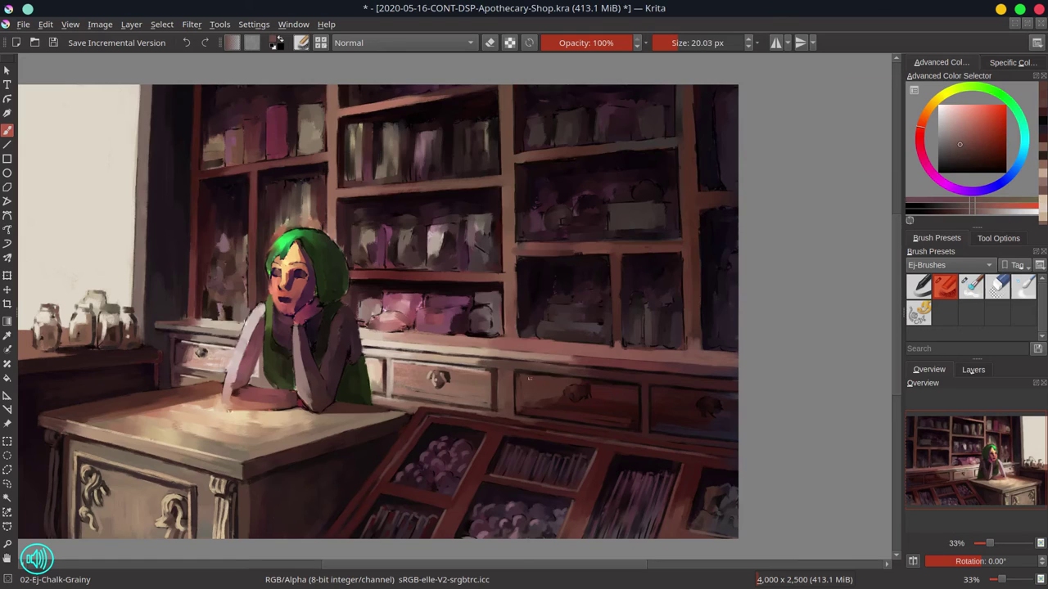
{"action": "left_click", "coordinate": [529, 382], "text": "ctrl"}
{"action": "left_click", "coordinate": [507, 410], "text": "ctrl"}
{"action": "left_click", "coordinate": [522, 386], "text": "ctrl"}
{"action": "key", "text": "bracketleft"}
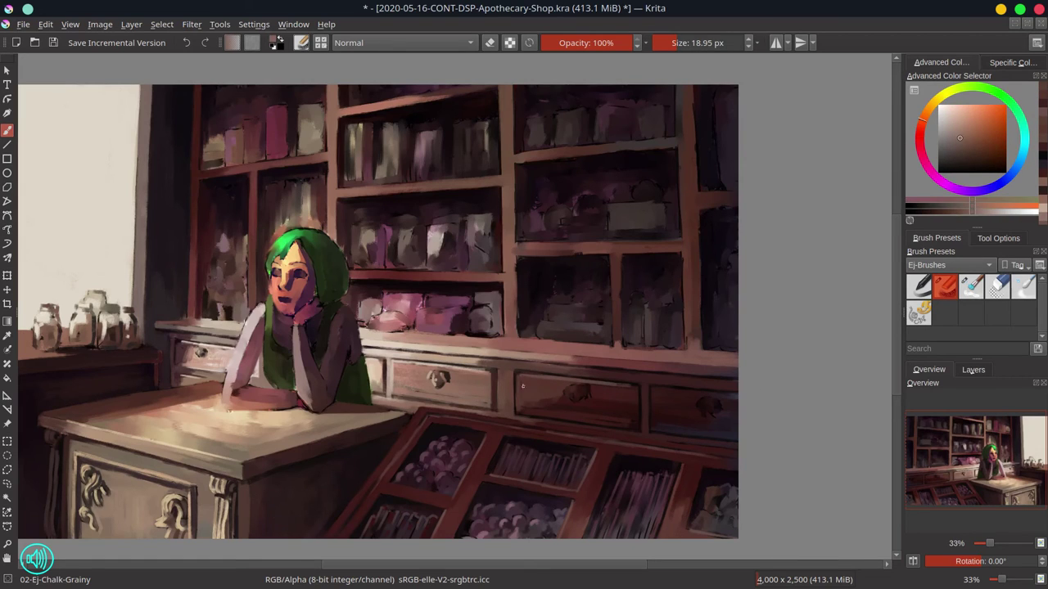
Deepen the right-hand counter drawers with darker reds, shrinking and enlarging the brush.
{"action": "left_click", "coordinate": [659, 395], "text": "ctrl"}
{"action": "left_click", "coordinate": [669, 360], "text": "ctrl"}
{"action": "left_click", "coordinate": [671, 406], "text": "ctrl"}
{"action": "key", "text": "bracketleft"}
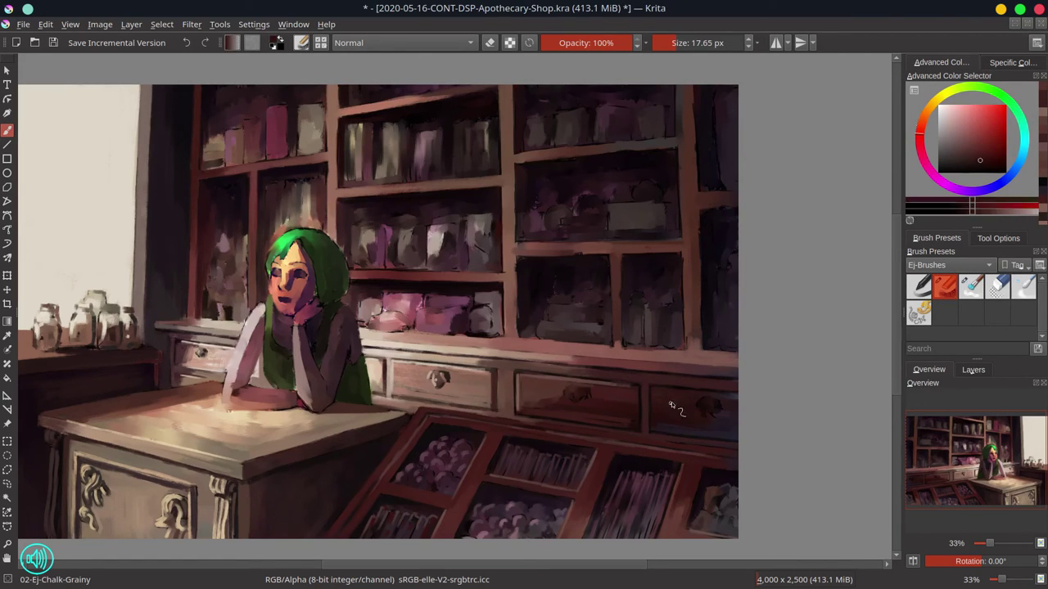
{"action": "left_click", "coordinate": [670, 401], "text": "ctrl"}
{"action": "key", "text": "bracketleft"}
{"action": "left_click", "coordinate": [655, 426], "text": "ctrl"}
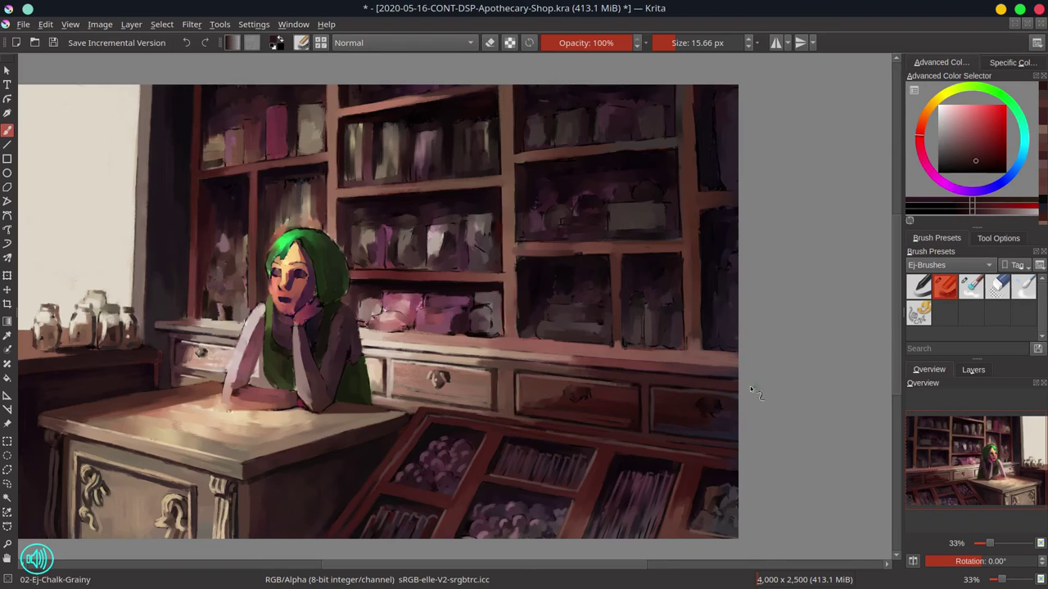
{"action": "left_click", "coordinate": [668, 370], "text": "ctrl"}
{"action": "left_click", "coordinate": [662, 363], "text": "ctrl"}
{"action": "key", "text": "bracketright"}
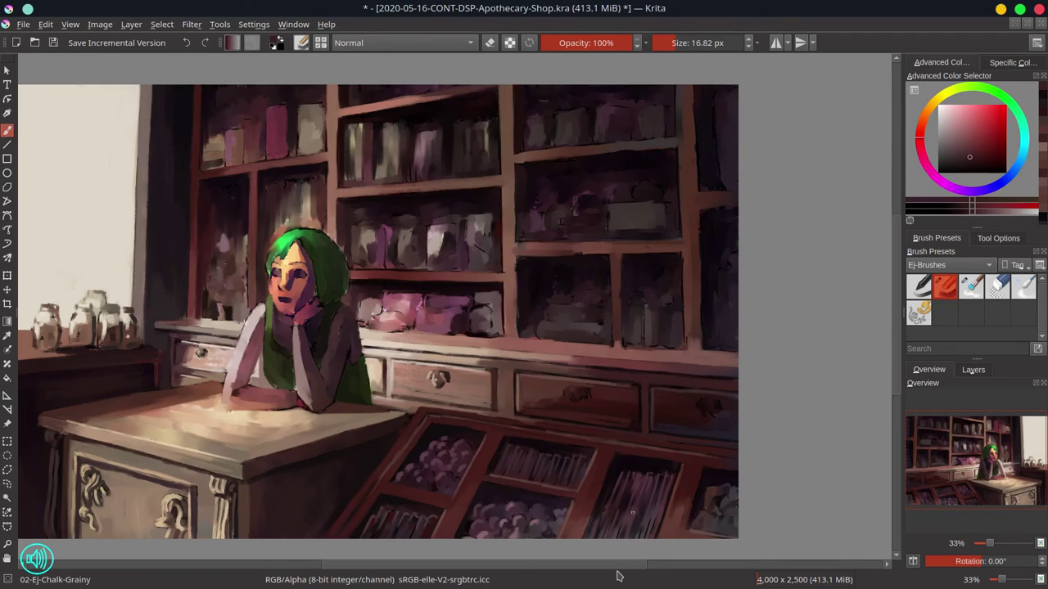
{"action": "key", "text": "bracketright"}
Paint a broad dark red stroke along the display case's top edge.
{"action": "left_click", "coordinate": [597, 511], "text": "ctrl"}
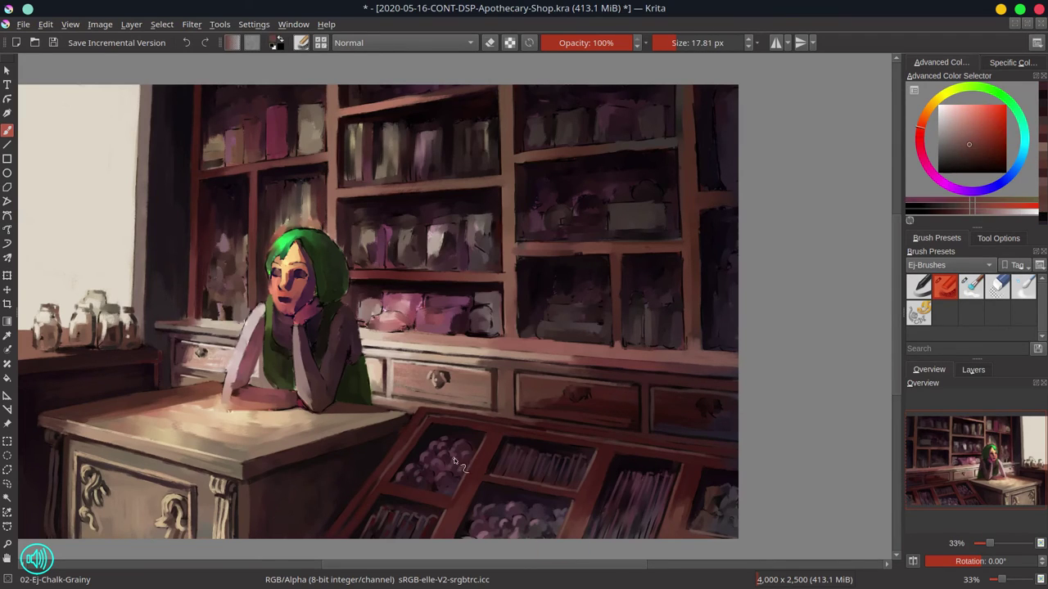
{"action": "left_click", "coordinate": [454, 461], "text": "ctrl"}
{"action": "key", "text": "bracketright"}
{"action": "key", "text": "bracketright"}
{"action": "key", "text": "bracketright"}
{"action": "key", "text": "bracketright"}
{"action": "key", "text": "bracketright"}
{"action": "key", "text": "bracketright"}
{"action": "key", "text": "bracketright"}
{"action": "key", "text": "bracketright"}
{"action": "key", "text": "bracketright"}
{"action": "key", "text": "bracketright"}
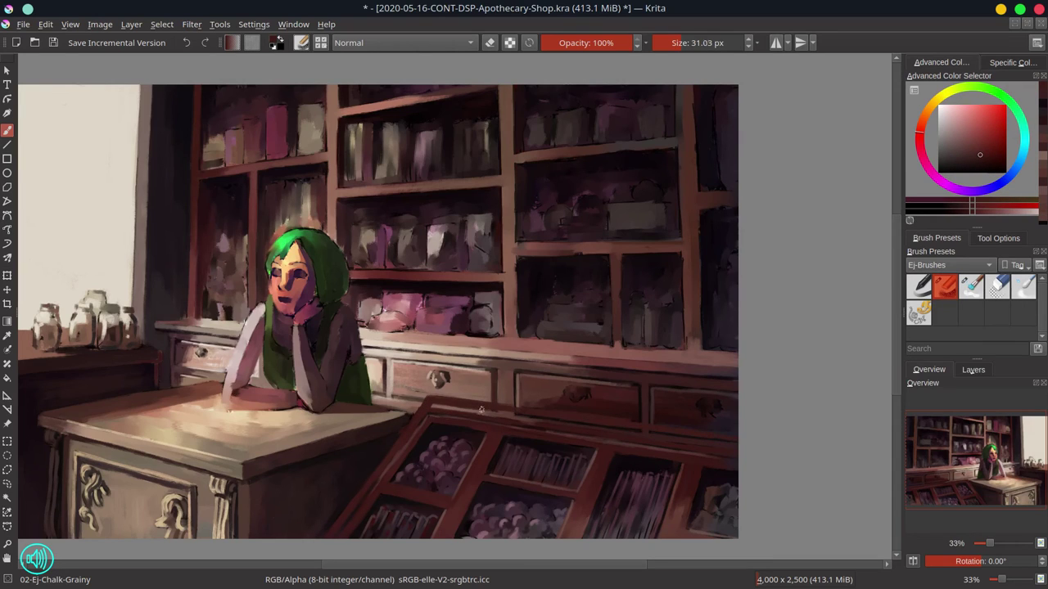
{"action": "key", "text": "bracketright"}
{"action": "key", "text": "bracketright"}
{"action": "key", "text": "bracketright"}
{"action": "key", "text": "bracketright"}
{"action": "key", "text": "bracketright"}
{"action": "key", "text": "bracketright"}
{"action": "key", "text": "bracketright"}
{"action": "left_click_drag", "start_coordinate": [433, 409], "coordinate": [536, 414]}
{"action": "key", "text": "bracketleft"}
{"action": "key", "text": "bracketleft"}
{"action": "key", "text": "bracketleft"}
{"action": "key", "text": "bracketleft"}
{"action": "key", "text": "bracketleft"}
{"action": "key", "text": "bracketleft"}
{"action": "key", "text": "bracketleft"}
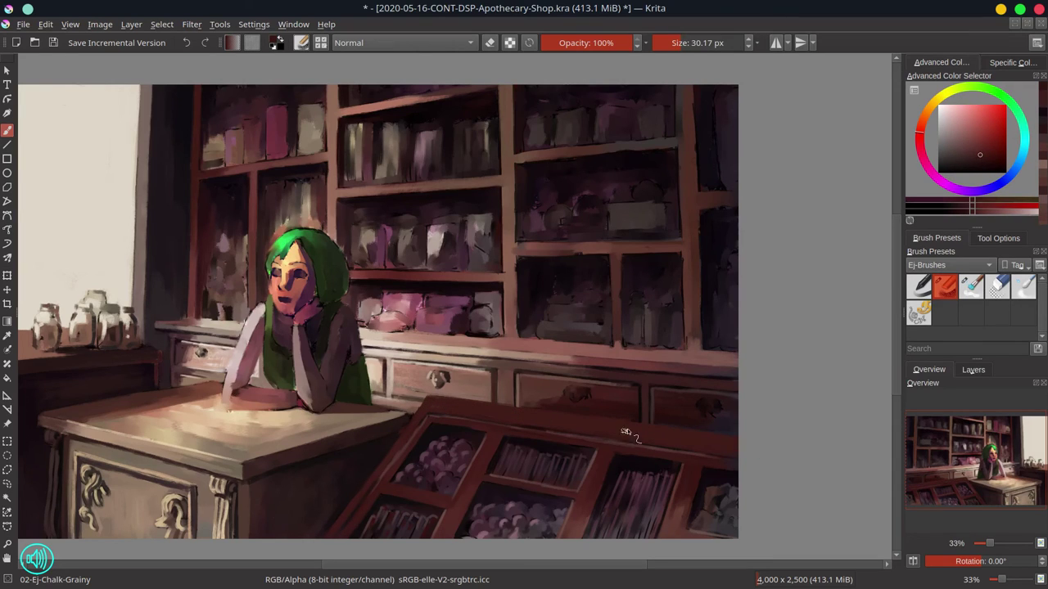
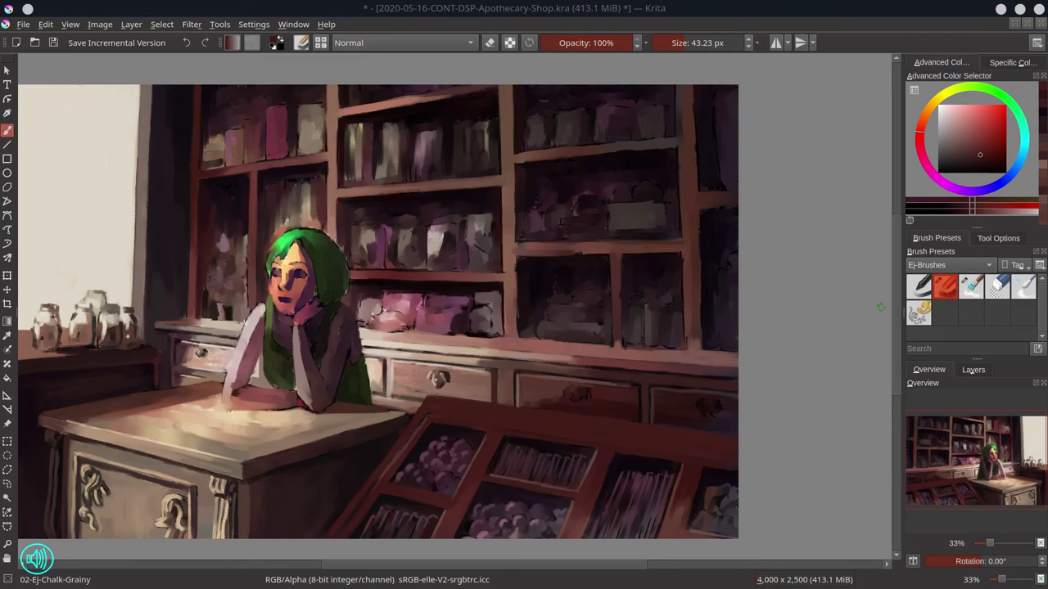
Save the painting, shrink the brush, and sample dark reds, magentas and peach from the shelves.
{"action": "left_click", "coordinate": [54, 43]}
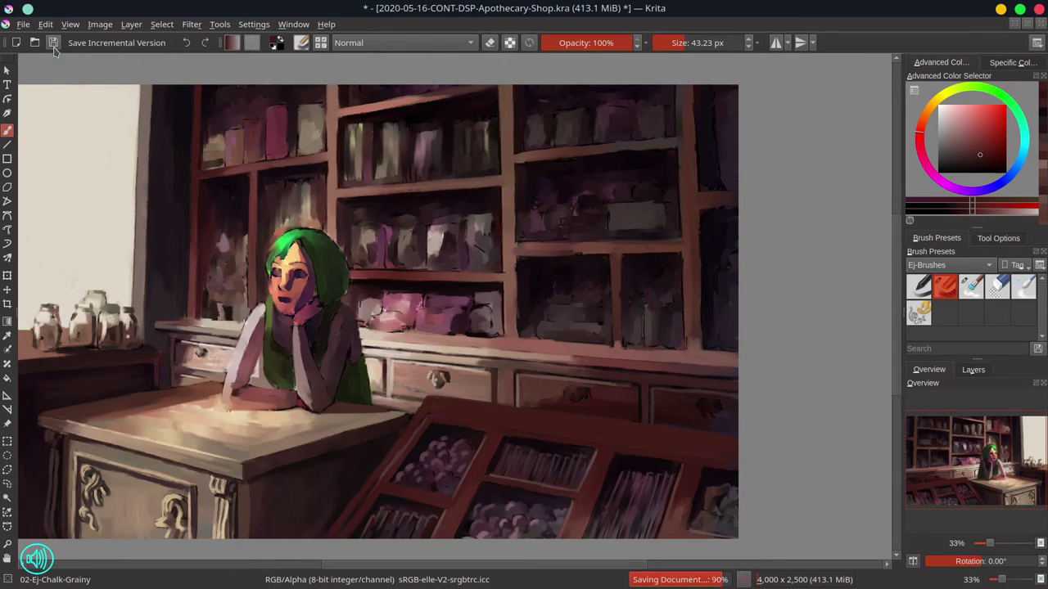
{"action": "left_click", "coordinate": [511, 299], "text": "ctrl"}
{"action": "key", "text": "bracketleft"}
{"action": "key", "text": "bracketleft"}
{"action": "key", "text": "bracketleft"}
{"action": "key", "text": "bracketleft"}
{"action": "key", "text": "bracketleft"}
{"action": "key", "text": "bracketleft"}
{"action": "key", "text": "bracketleft"}
{"action": "key", "text": "bracketleft"}
{"action": "key", "text": "bracketleft"}
{"action": "key", "text": "bracketleft"}
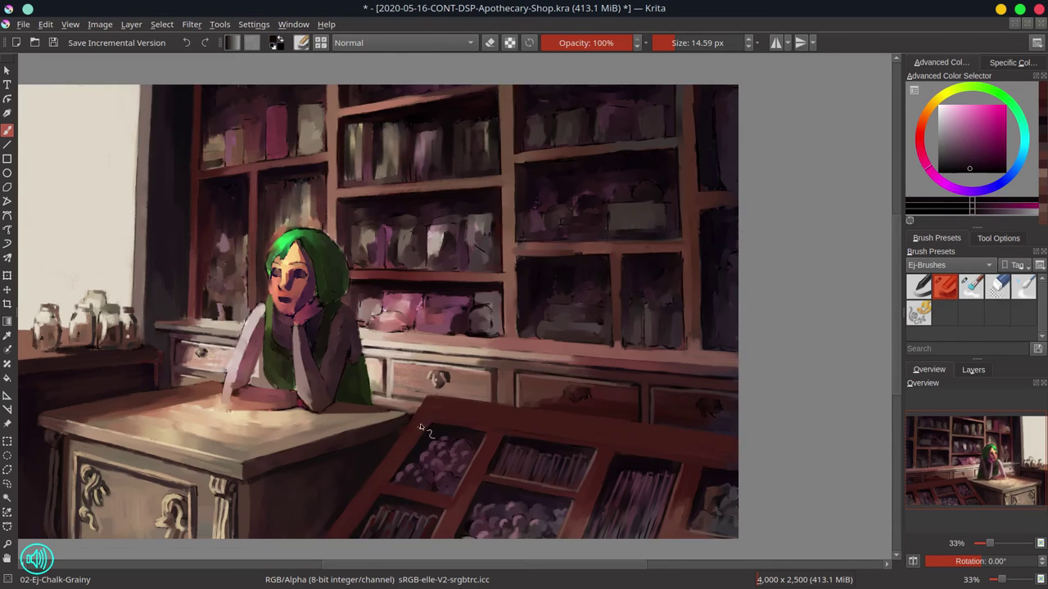
{"action": "left_click", "coordinate": [651, 442], "text": "ctrl"}
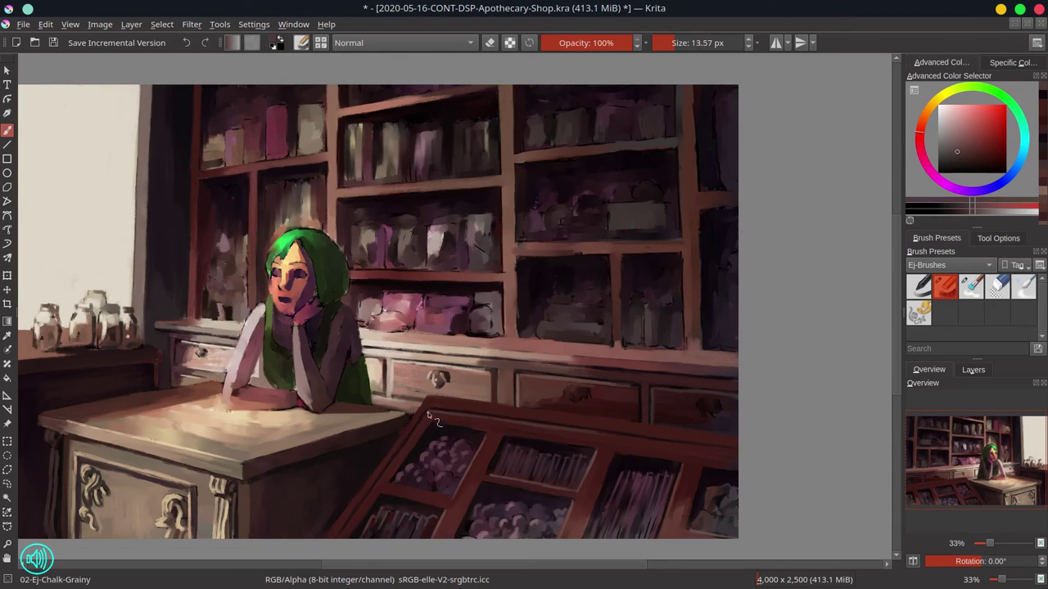
{"action": "left_click", "coordinate": [668, 505], "text": "ctrl"}
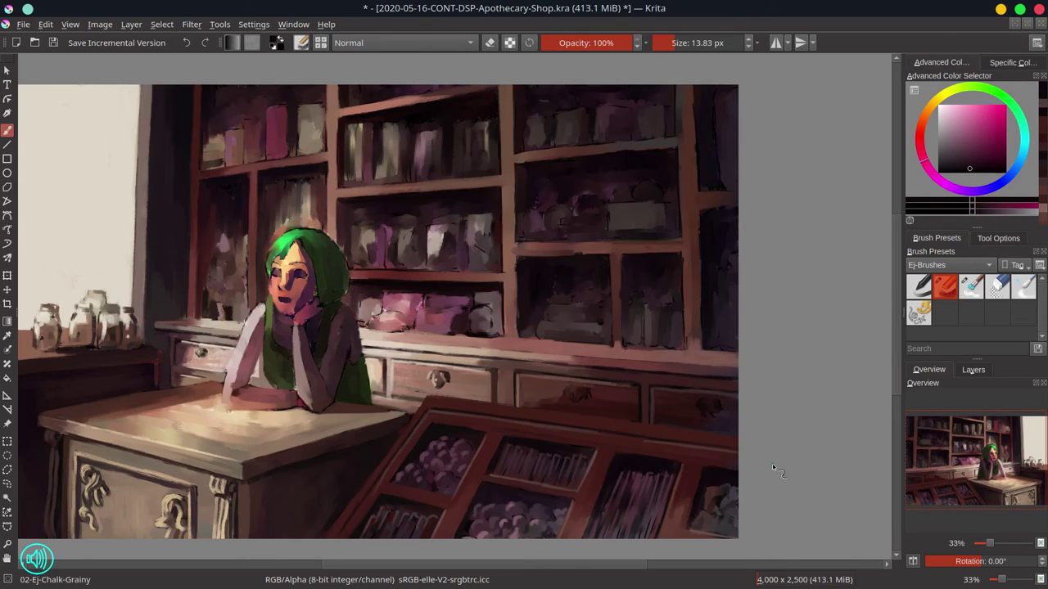
{"action": "left_click", "coordinate": [518, 360], "text": "ctrl"}
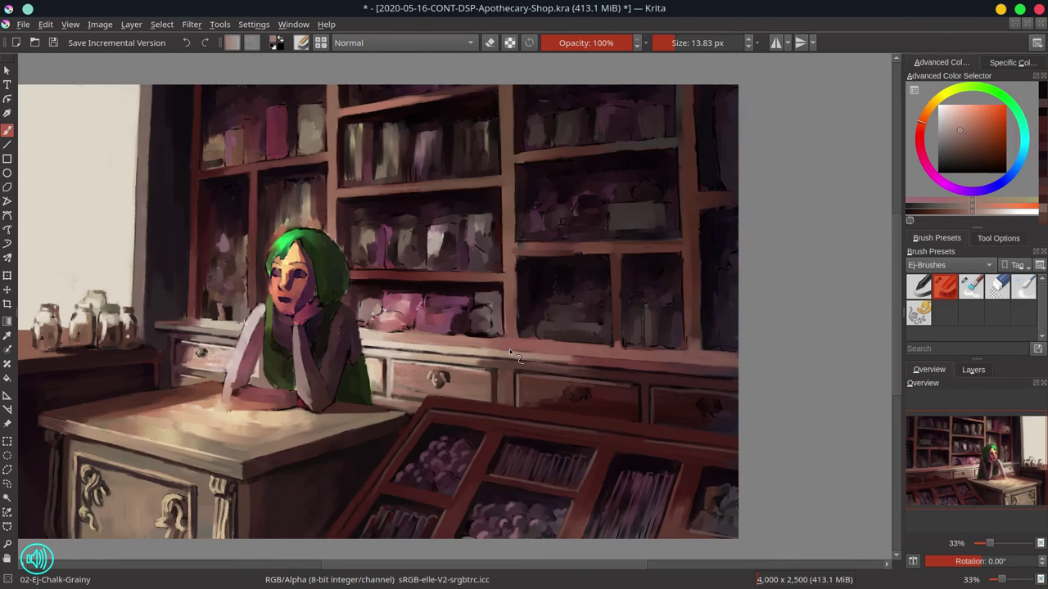
Sample dark red-grey, magenta and red-brown tones down the middle shelves.
{"action": "left_click", "coordinate": [271, 305], "text": "ctrl"}
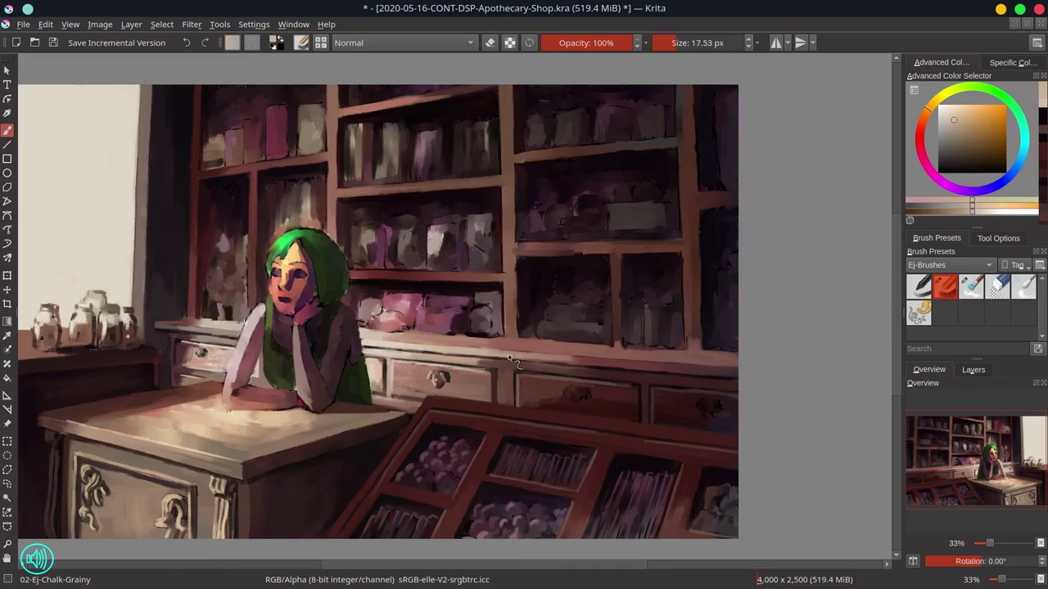
{"action": "left_click", "coordinate": [601, 367], "text": "ctrl"}
{"action": "left_click", "coordinate": [518, 270], "text": "ctrl"}
{"action": "left_click_drag", "start_coordinate": [519, 260], "coordinate": [519, 320]}
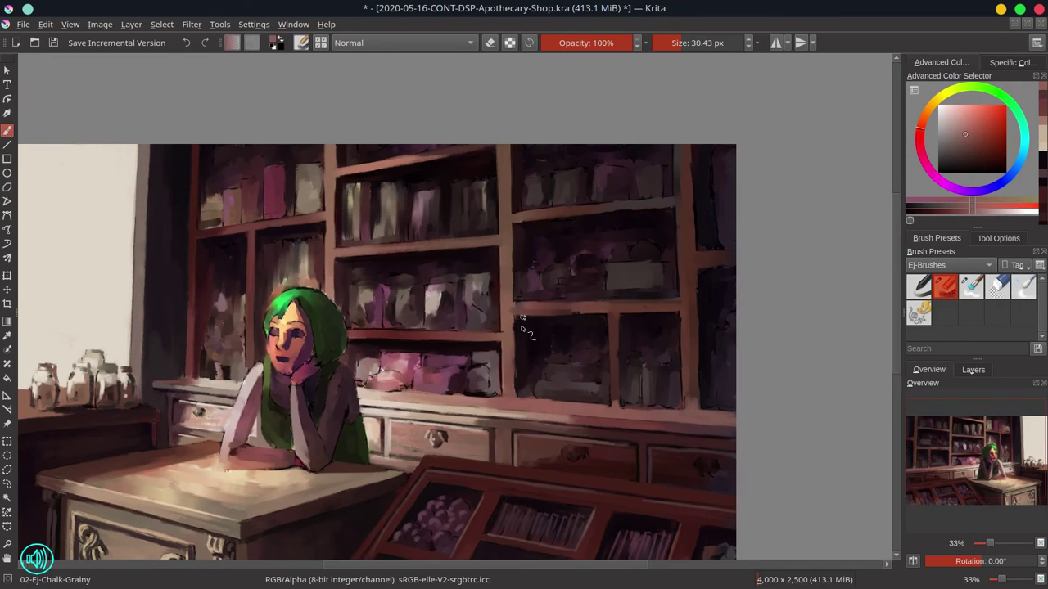
{"action": "left_click", "coordinate": [518, 328], "text": "ctrl"}
{"action": "left_click", "coordinate": [618, 329], "text": "ctrl"}
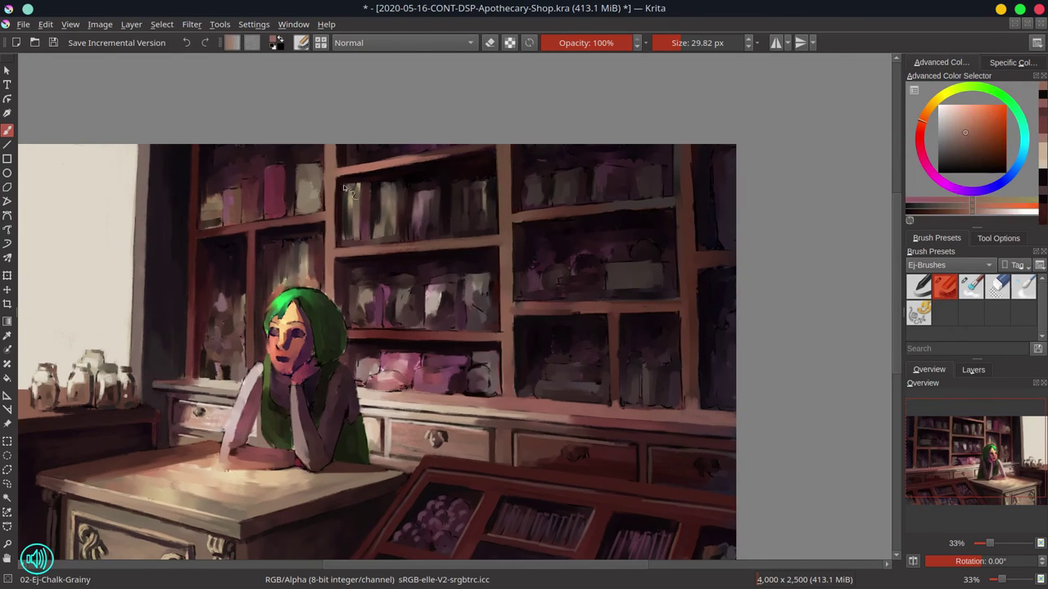
{"action": "left_click", "coordinate": [618, 305], "text": "ctrl"}
{"action": "left_click", "coordinate": [620, 346], "text": "ctrl"}
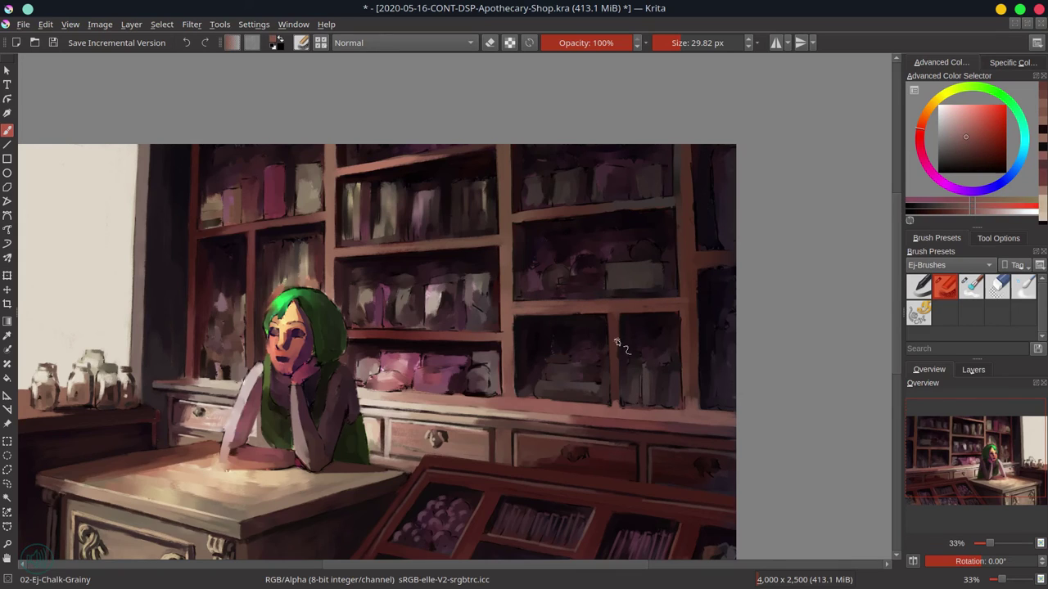
{"action": "left_click", "coordinate": [618, 400], "text": "ctrl"}
Dab light boxes onto the right-hand shelves using sampled shelf colours, then enlarge the brush.
{"action": "left_click", "coordinate": [697, 374], "text": "ctrl"}
{"action": "left_click", "coordinate": [701, 287], "text": "ctrl"}
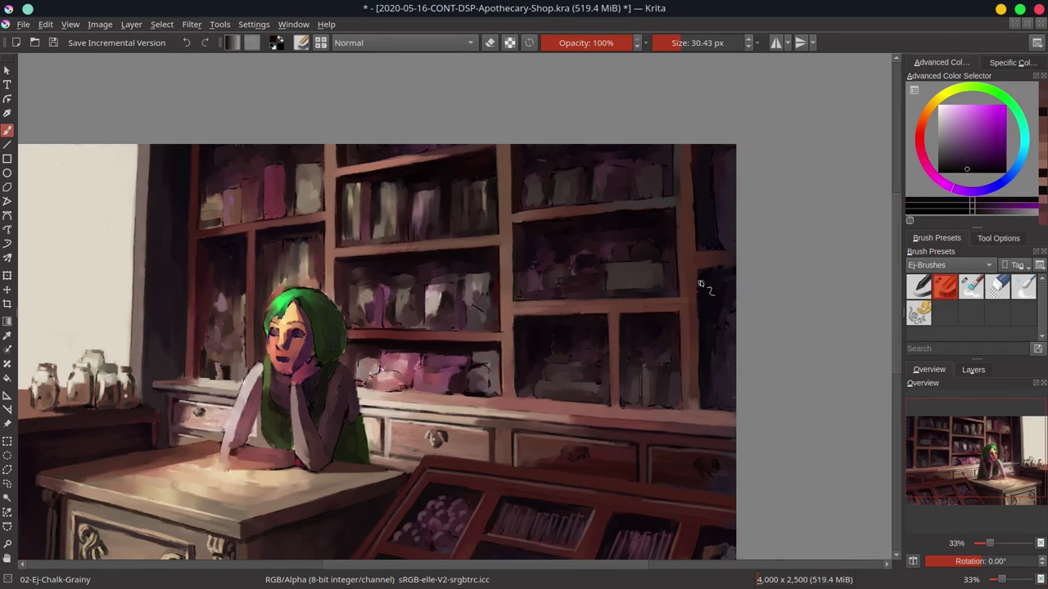
{"action": "left_click", "coordinate": [698, 283], "text": "ctrl"}
{"action": "left_click", "coordinate": [696, 255], "text": "ctrl"}
{"action": "left_click", "coordinate": [688, 212], "text": "ctrl"}
{"action": "left_click", "coordinate": [681, 276], "text": "ctrl"}
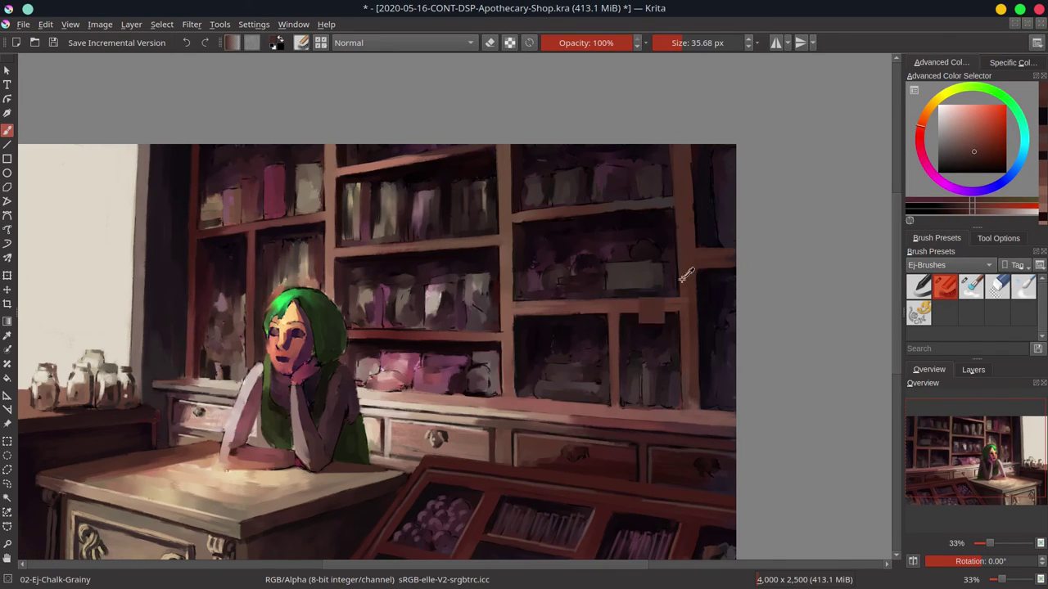
{"action": "left_click", "coordinate": [692, 219], "text": "ctrl"}
{"action": "mouse_move", "coordinate": [590, 210]}
{"action": "left_mouse_down"}
{"action": "mouse_move", "coordinate": [609, 212]}
{"action": "mouse_move", "coordinate": [573, 214]}
{"action": "left_mouse_up"}
Sample a colour near the desk, lighten it, and save the painting.
{"action": "left_click", "coordinate": [526, 226], "text": "ctrl"}
{"action": "left_click", "coordinate": [509, 220], "text": "ctrl"}
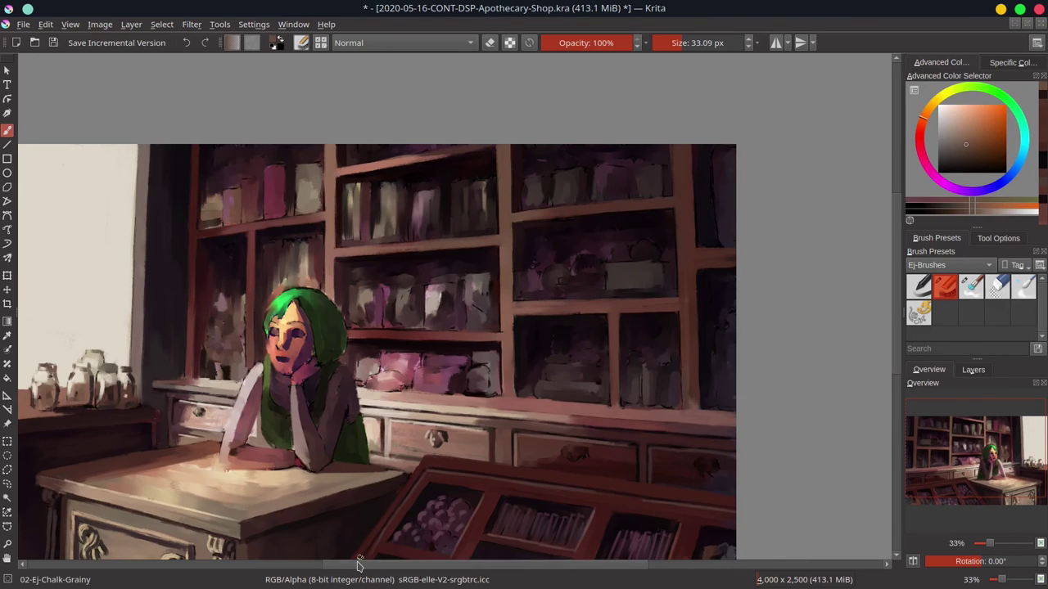
{"action": "left_click", "coordinate": [183, 375], "text": "ctrl"}
{"action": "left_click", "coordinate": [182, 456], "text": "ctrl"}
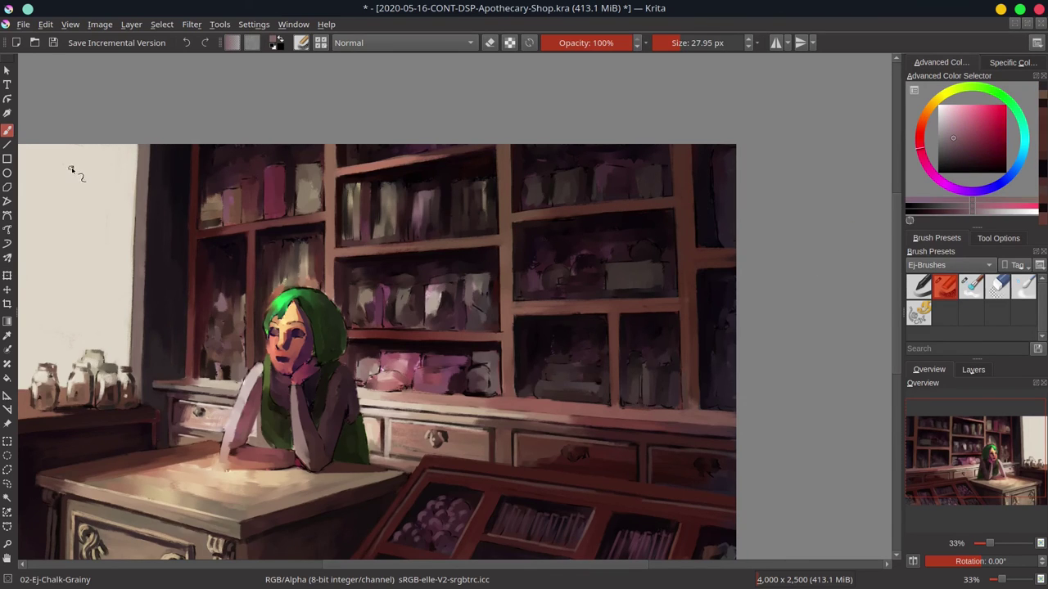
{"action": "left_click", "coordinate": [50, 46]}
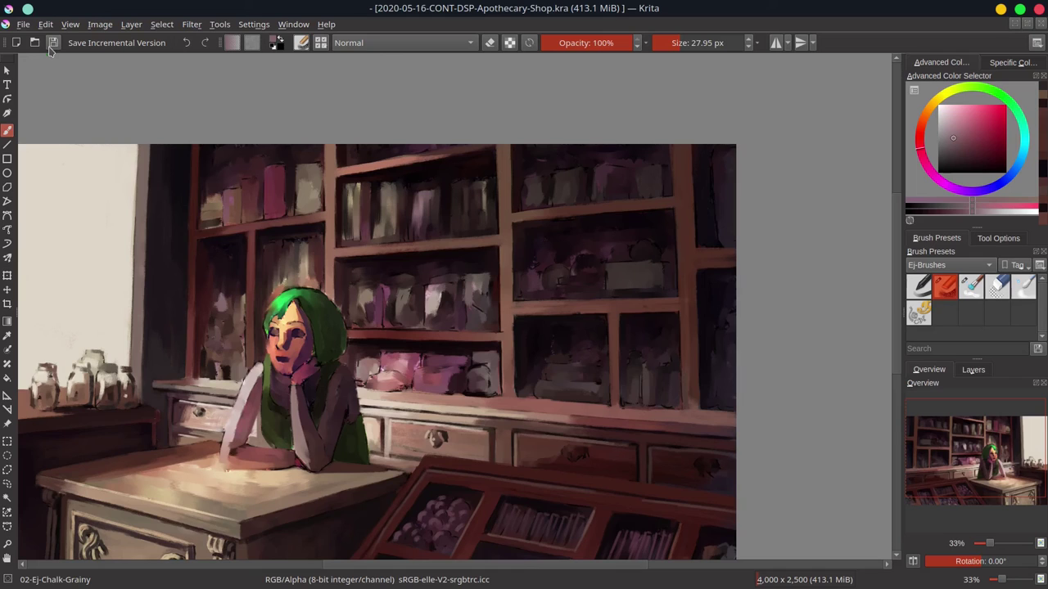
Paint a pale bottle behind the girl's head with a smaller brush, then sample darker magentas.
{"action": "left_click", "coordinate": [179, 366], "text": "ctrl"}
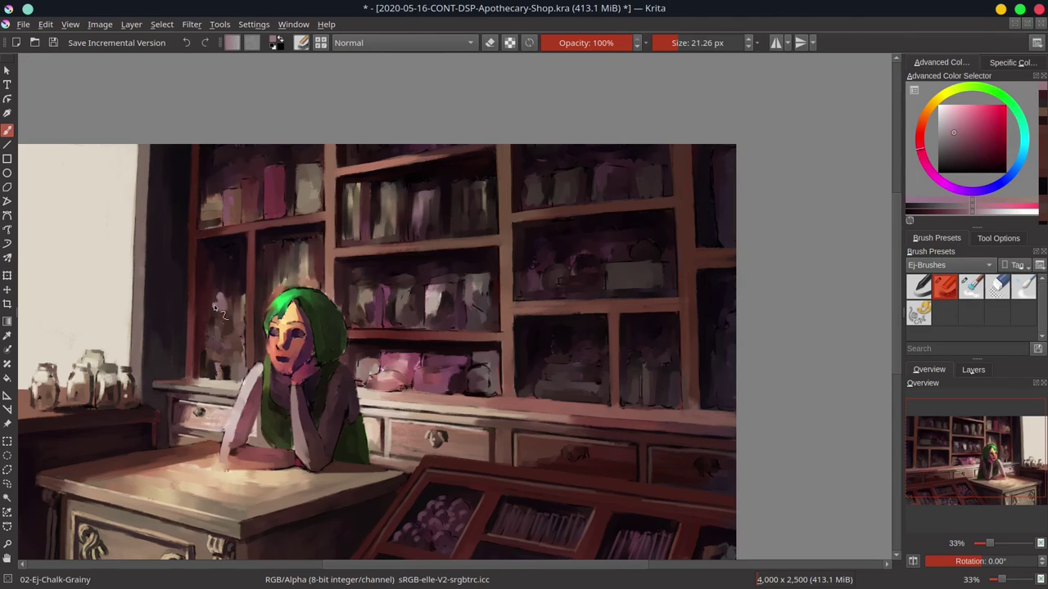
{"action": "left_click", "coordinate": [236, 364], "text": "ctrl"}
{"action": "key", "text": "bracketleft"}
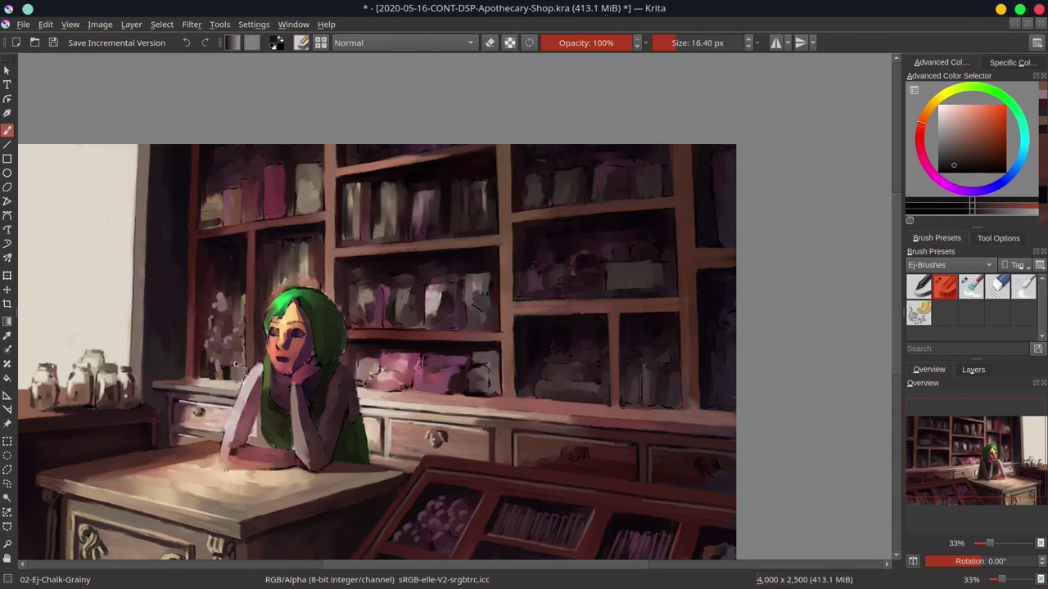
{"action": "left_click", "coordinate": [239, 360], "text": "ctrl"}
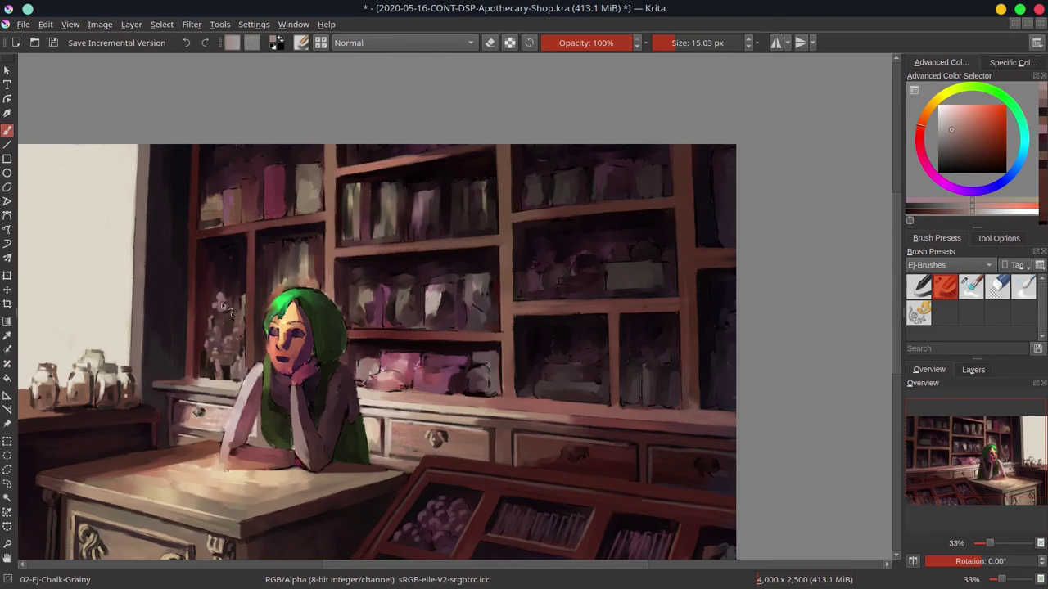
{"action": "left_click", "coordinate": [204, 362], "text": "ctrl"}
{"action": "left_click", "coordinate": [230, 300], "text": "ctrl"}
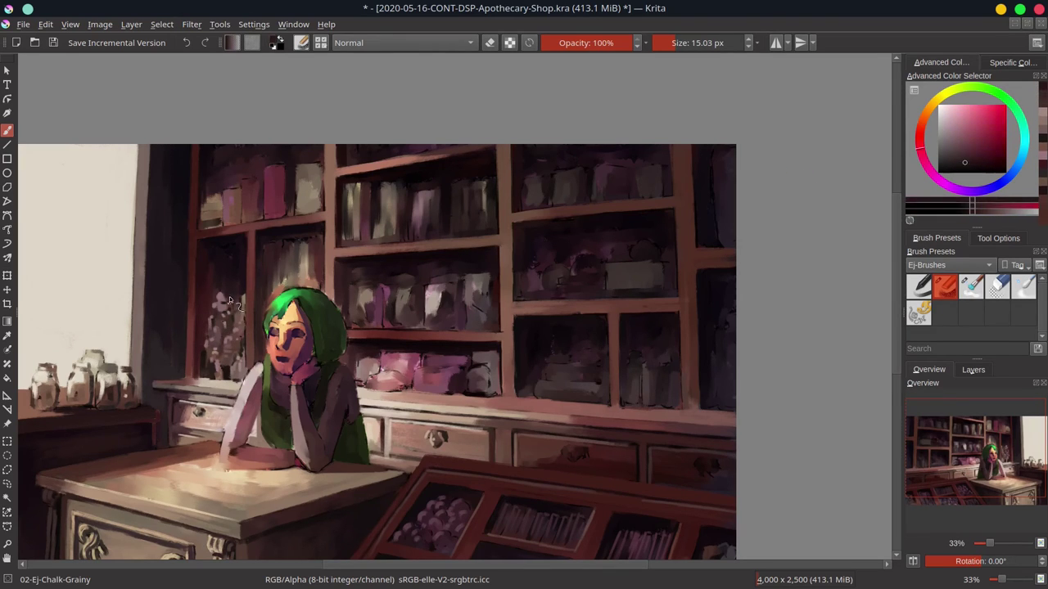
Sample fresh shelf and painting colours while resizing the Chalk-Grainy brush.
{"action": "left_click", "coordinate": [241, 298], "text": "ctrl"}
{"action": "key", "text": "bracketright"}
{"action": "key", "text": "bracketright"}
{"action": "key", "text": "bracketright"}
{"action": "key", "text": "bracketright"}
{"action": "key", "text": "bracketright"}
{"action": "key", "text": "bracketright"}
{"action": "key", "text": "bracketright"}
{"action": "key", "text": "bracketright"}
{"action": "key", "text": "bracketright"}
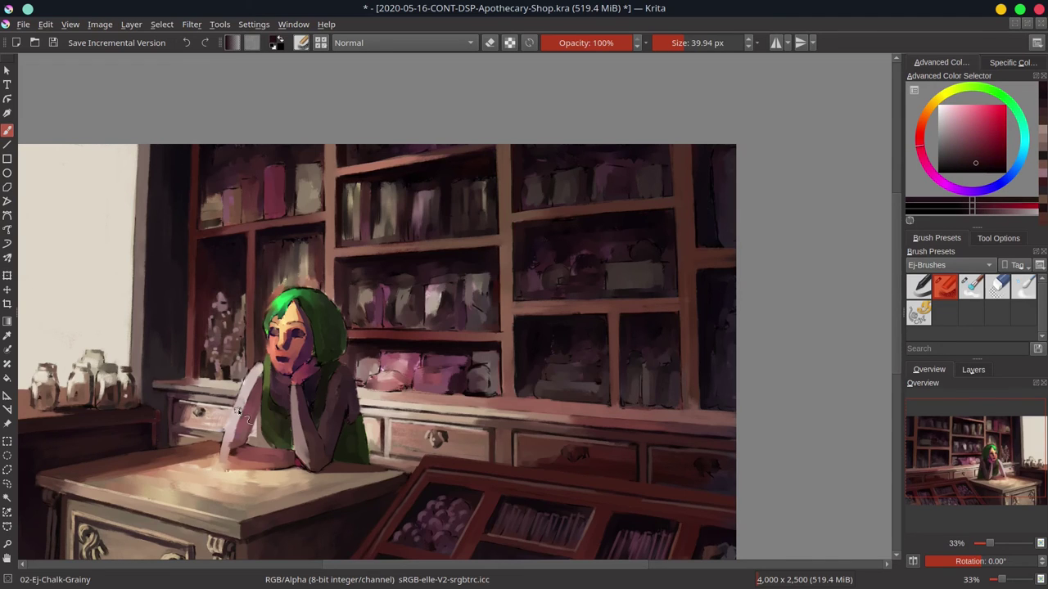
{"action": "left_click", "coordinate": [240, 417], "text": "ctrl"}
{"action": "key", "text": "bracketleft"}
{"action": "key", "text": "bracketleft"}
{"action": "key", "text": "bracketleft"}
{"action": "key", "text": "bracketleft"}
{"action": "key", "text": "bracketleft"}
{"action": "key", "text": "bracketleft"}
{"action": "key", "text": "bracketleft"}
{"action": "key", "text": "bracketleft"}
{"action": "key", "text": "bracketleft"}
{"action": "left_click", "coordinate": [240, 417], "text": "ctrl"}
Sample light and darker pinks and paint small boxes on the top-left shelf.
{"action": "left_click_drag", "start_coordinate": [239, 204], "coordinate": [235, 263]}
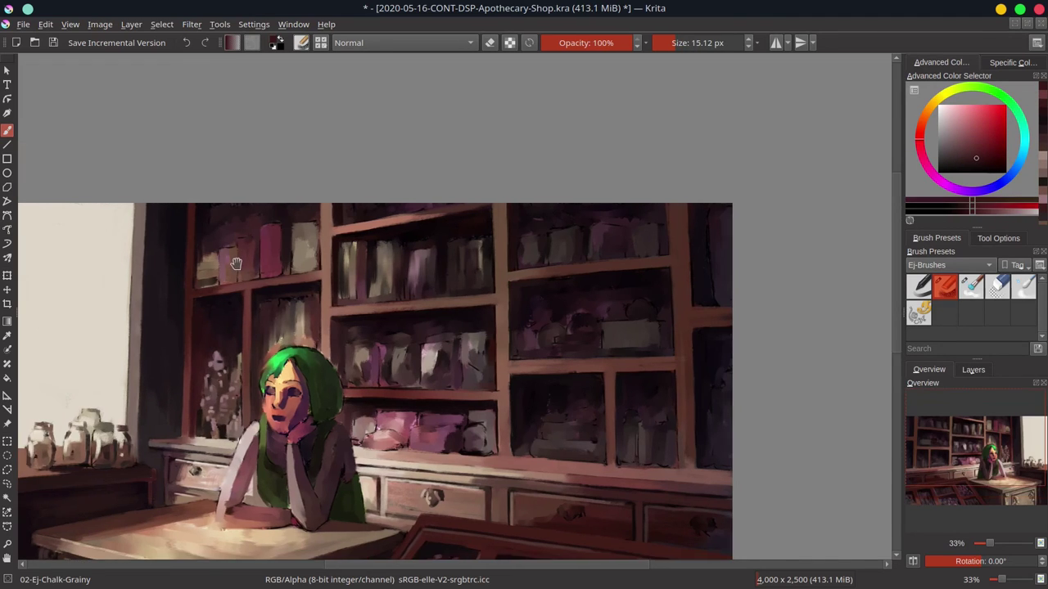
{"action": "left_click", "coordinate": [222, 256], "text": "ctrl"}
{"action": "left_click", "coordinate": [219, 255], "text": "ctrl"}
{"action": "left_click", "coordinate": [221, 255], "text": "ctrl"}
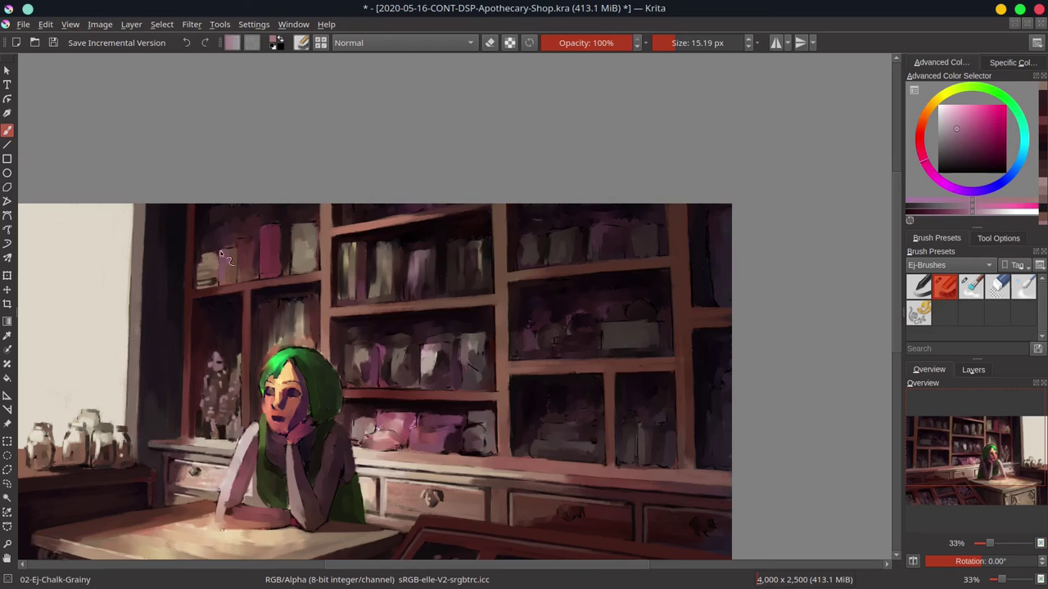
{"action": "left_click", "coordinate": [259, 246], "text": "ctrl"}
{"action": "key", "text": "bracketright"}
{"action": "key", "text": "bracketright"}
{"action": "key", "text": "bracketright"}
{"action": "left_click_drag", "start_coordinate": [239, 250], "coordinate": [245, 277]}
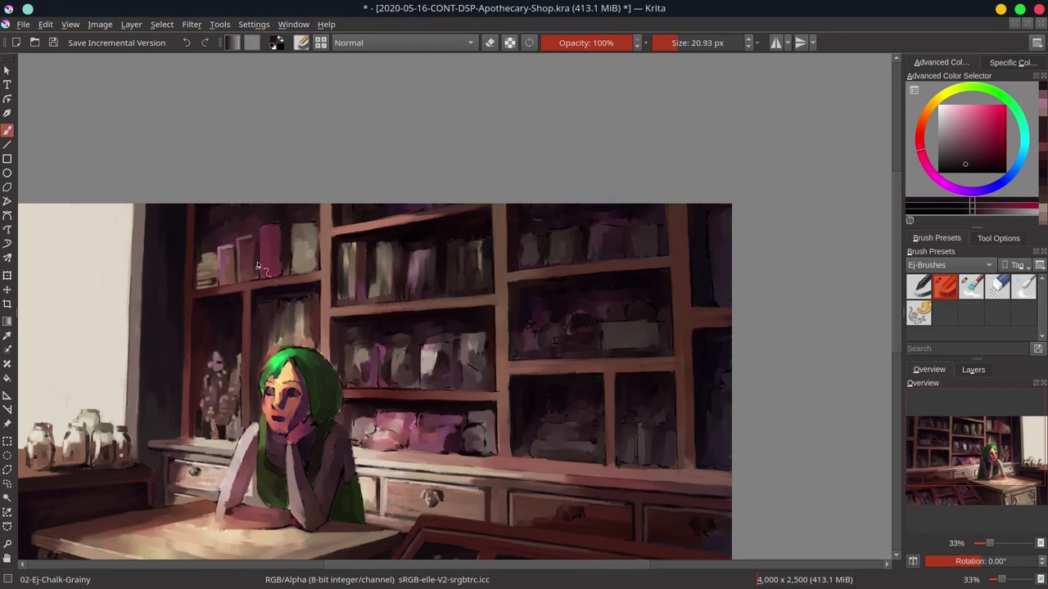
Pick near-black and orange-brown tones with a larger brush, then save the painting.
{"action": "key", "text": "bracketright"}
{"action": "key", "text": "bracketright"}
{"action": "key", "text": "bracketright"}
{"action": "key", "text": "bracketright"}
{"action": "key", "text": "bracketright"}
{"action": "key", "text": "bracketright"}
{"action": "left_click", "coordinate": [948, 169]}
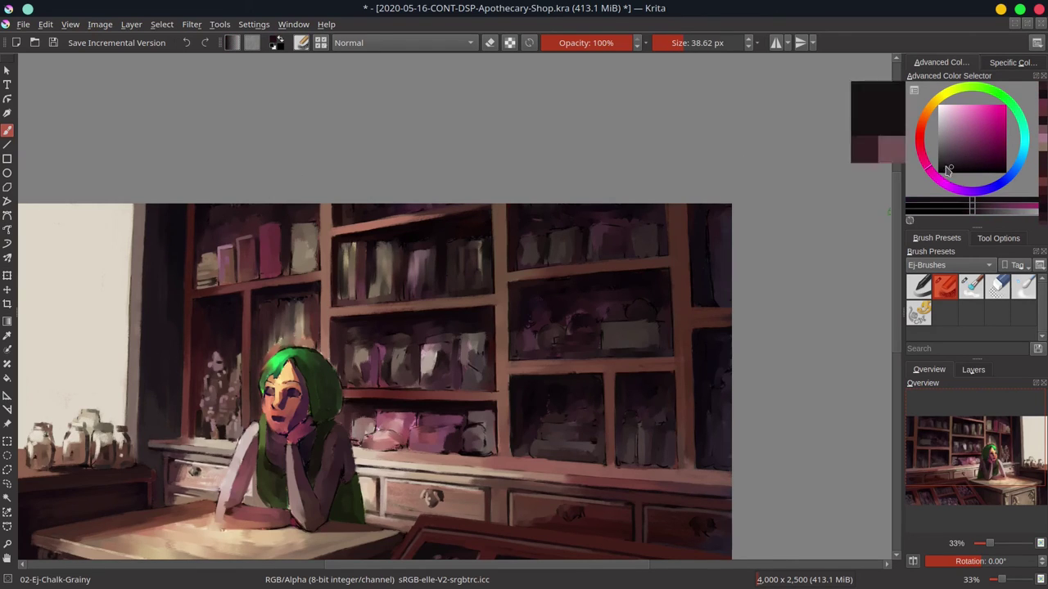
{"action": "key", "text": "bracketright"}
{"action": "key", "text": "bracketright"}
{"action": "left_click", "coordinate": [313, 232], "text": "ctrl"}
{"action": "key", "text": "bracketleft"}
{"action": "key", "text": "bracketleft"}
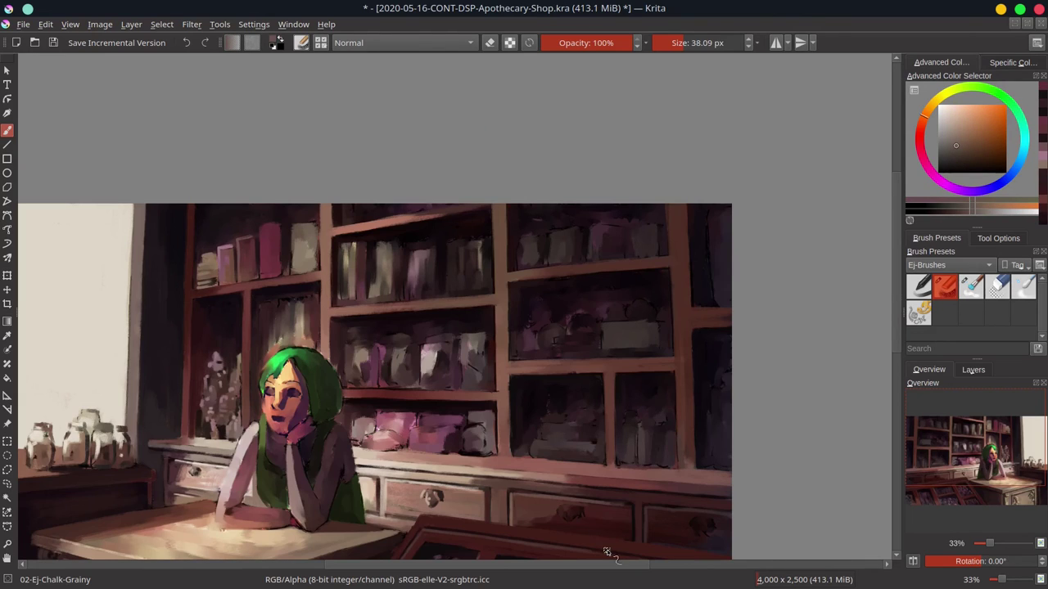
{"action": "left_click", "coordinate": [53, 43]}
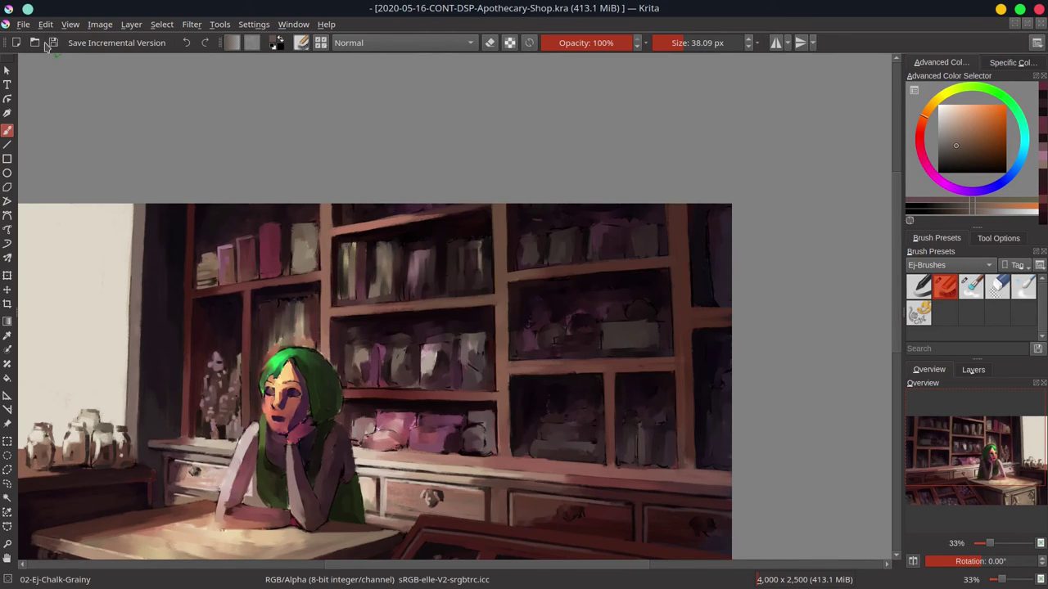
Sample dark crimson and lighter pink, then paint a pale box on the top-left shelf.
{"action": "left_click", "coordinate": [268, 270], "text": "ctrl"}
{"action": "key", "text": "bracketleft"}
{"action": "key", "text": "bracketleft"}
{"action": "key", "text": "bracketleft"}
{"action": "key", "text": "bracketleft"}
{"action": "key", "text": "bracketleft"}
{"action": "key", "text": "bracketleft"}
{"action": "key", "text": "bracketleft"}
{"action": "key", "text": "bracketleft"}
{"action": "key", "text": "bracketleft"}
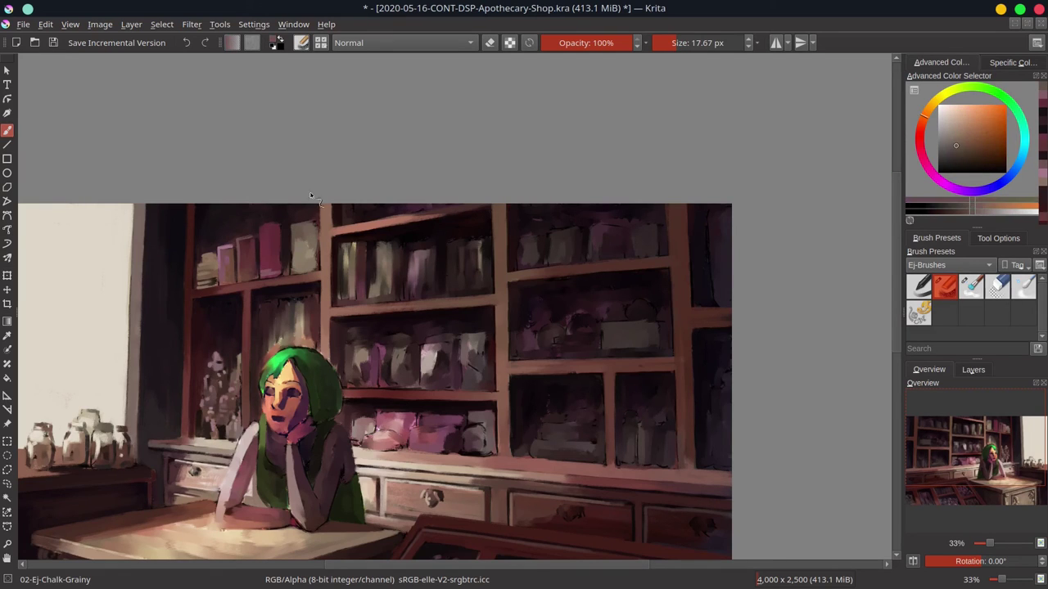
{"action": "left_click", "coordinate": [320, 262], "text": "ctrl"}
{"action": "left_click", "coordinate": [260, 283], "text": "ctrl"}
{"action": "key", "text": "bracketleft"}
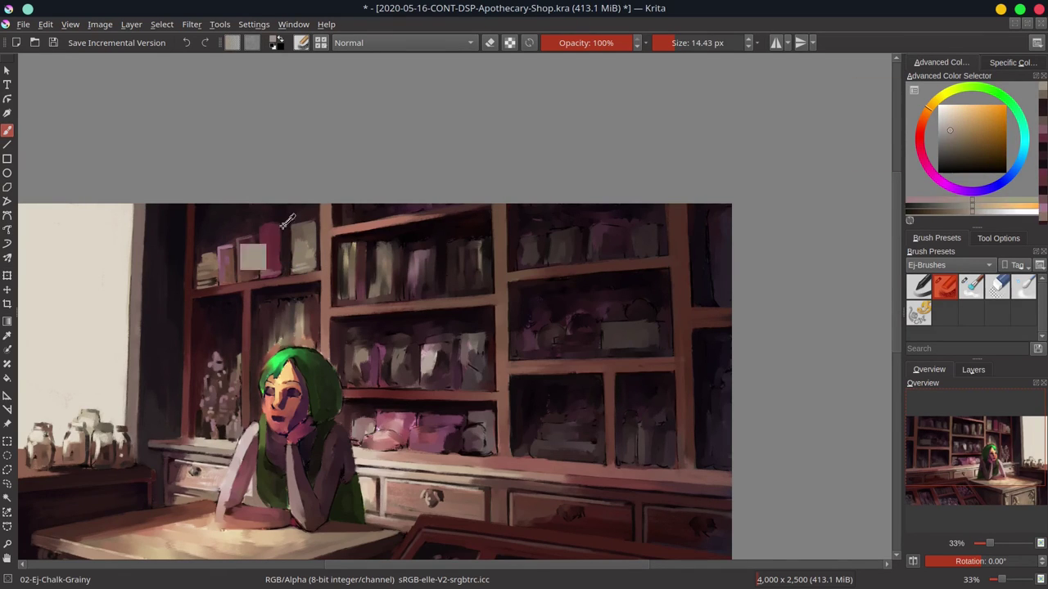
{"action": "left_click", "coordinate": [273, 278], "text": "ctrl"}
{"action": "left_click", "coordinate": [273, 279], "text": "ctrl"}
Sample dark tones above the hair and a light peach from the bottles, then save with Ctrl+S.
{"action": "key", "text": "bracketright"}
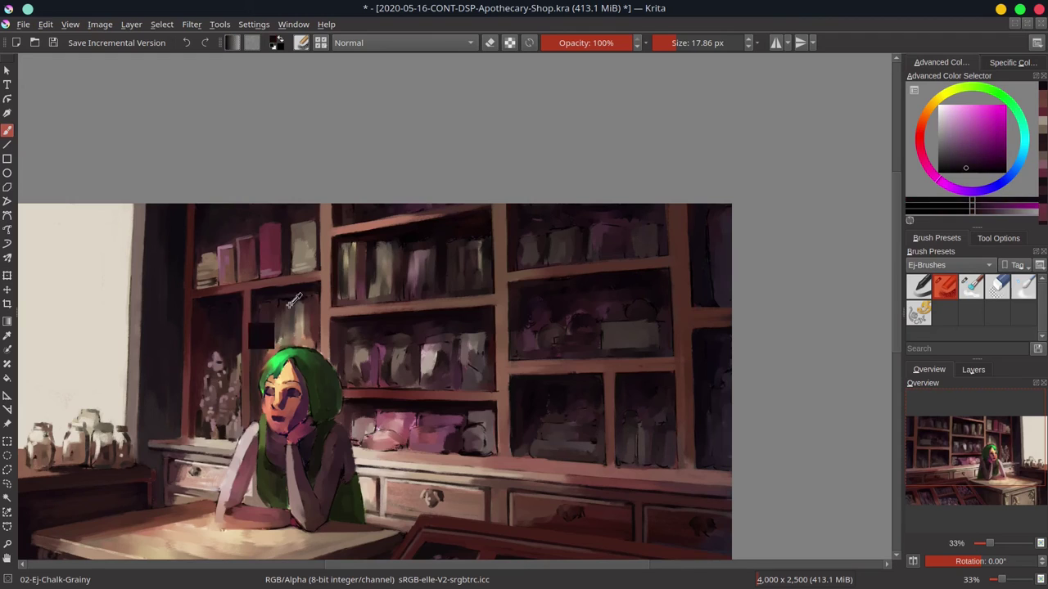
{"action": "left_click", "coordinate": [260, 359], "text": "ctrl"}
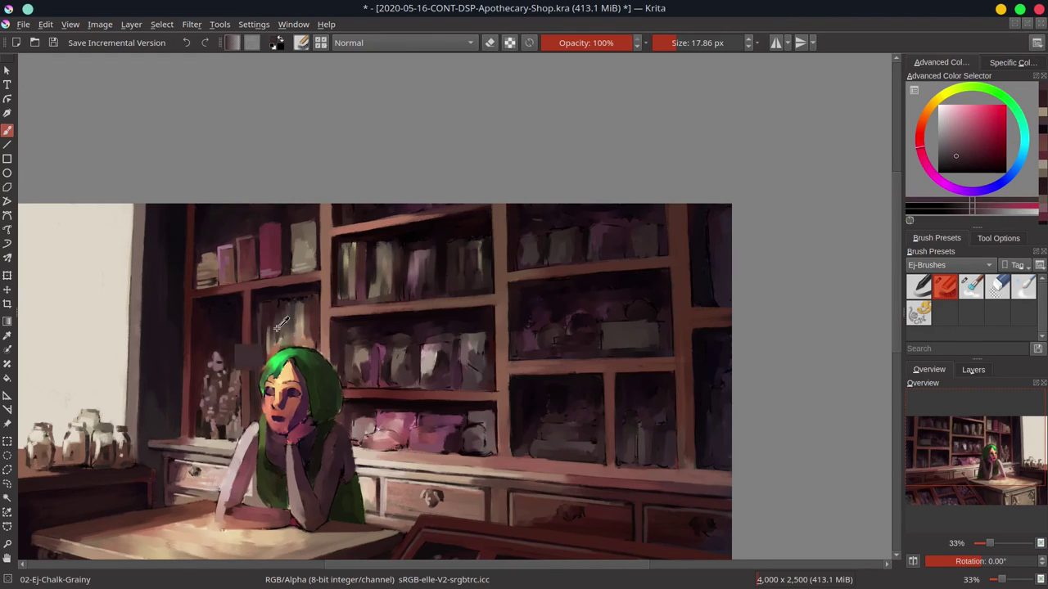
{"action": "left_click", "coordinate": [277, 342], "text": "ctrl"}
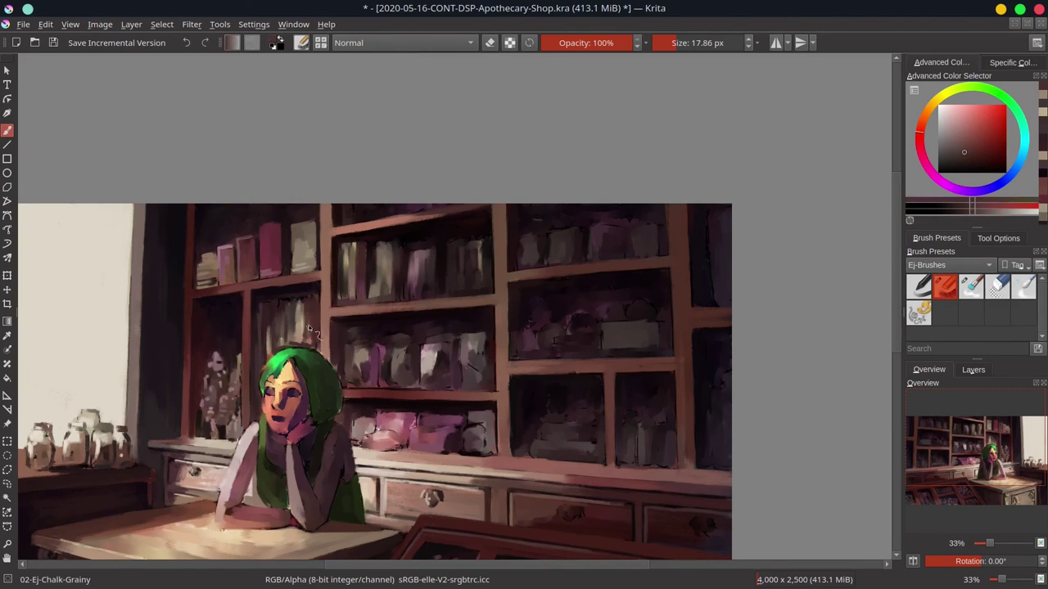
{"action": "left_click", "coordinate": [272, 350], "text": "ctrl"}
{"action": "left_click", "coordinate": [279, 302], "text": "ctrl"}
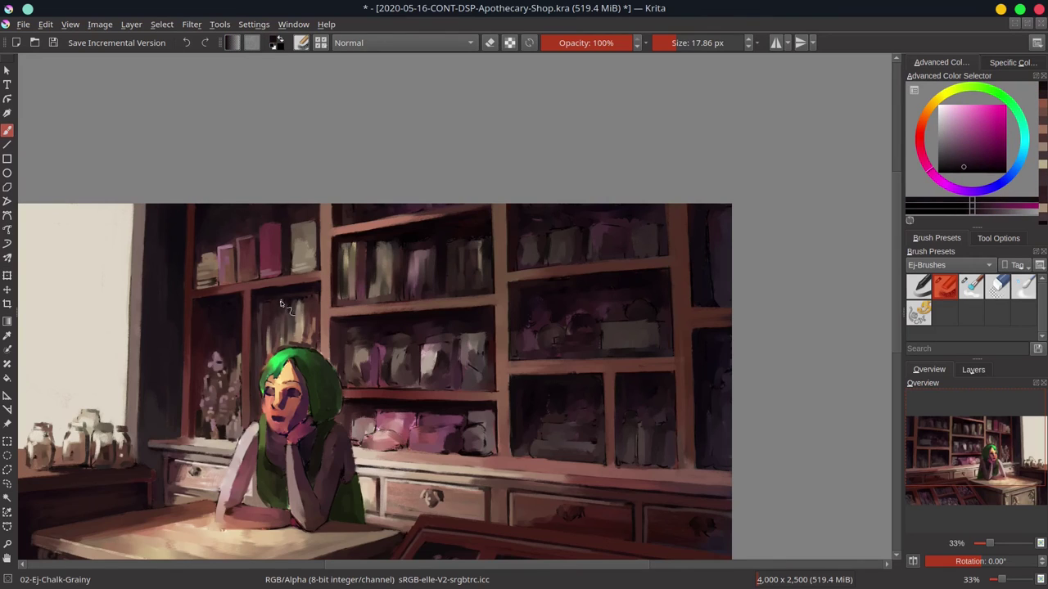
{"action": "left_click", "coordinate": [295, 319], "text": "ctrl"}
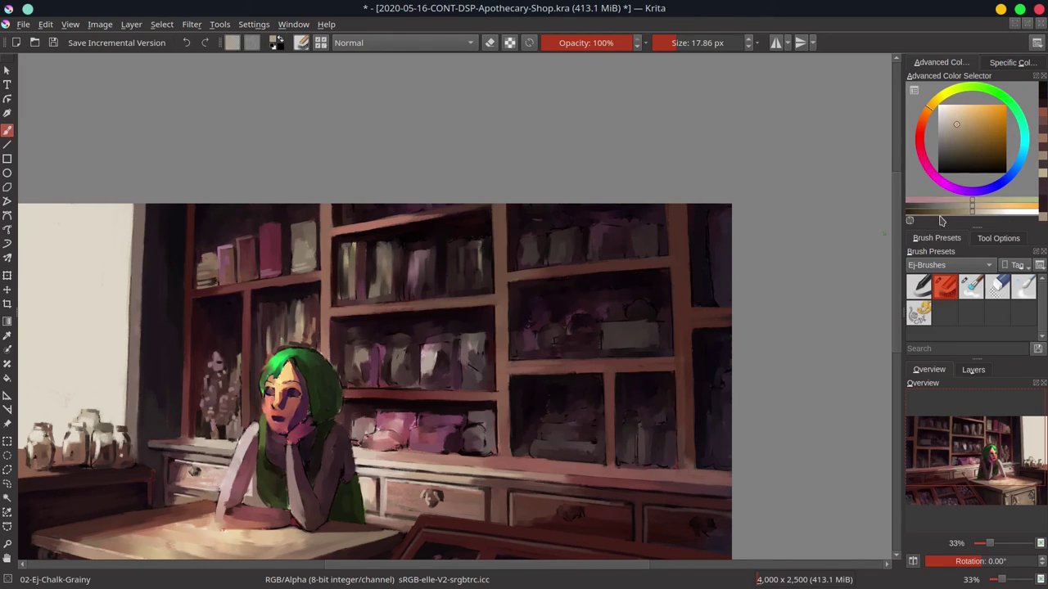
{"action": "key", "text": "bracketleft"}
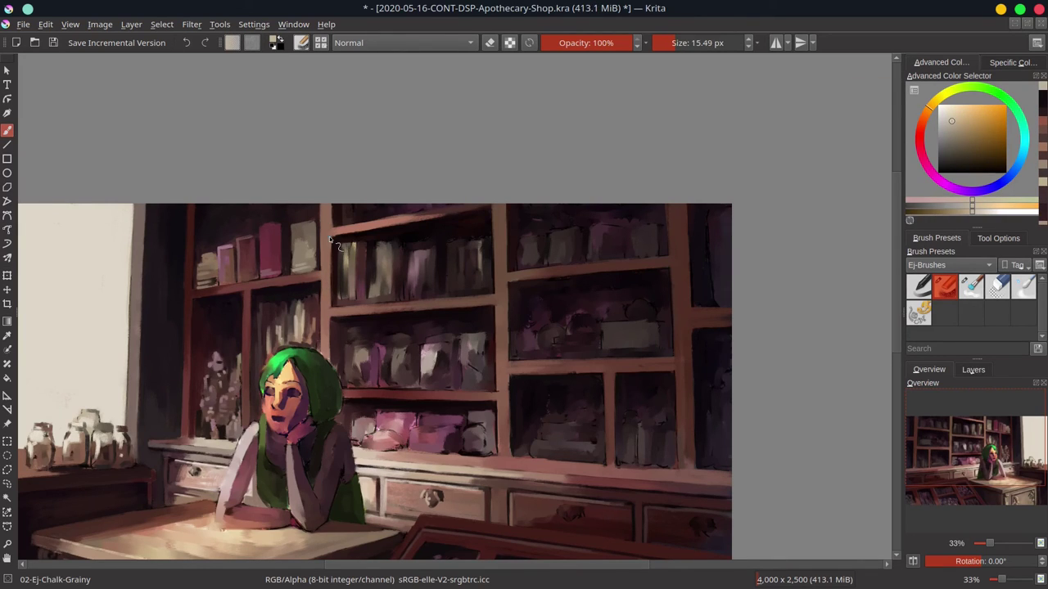
{"action": "key", "text": "ctrl+s"}
Zoom on the shelves, sample dark magenta and red-brown, and return to the grainy chalk brush.
{"action": "scroll", "coordinate": [699, 378], "scroll_direction": "down", "scroll_amount": 5}
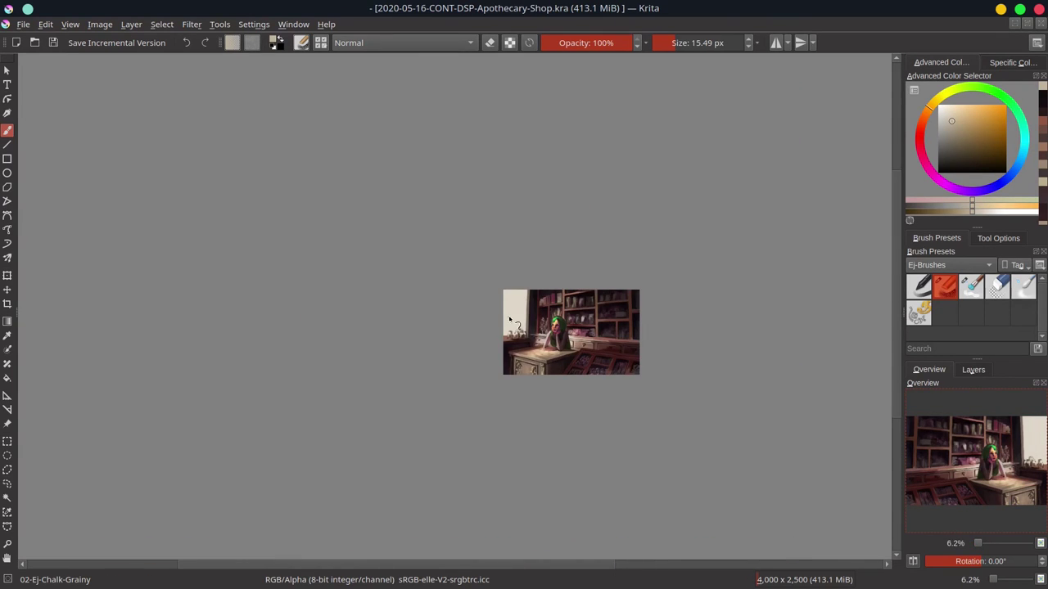
{"action": "scroll", "coordinate": [548, 327], "scroll_direction": "up", "scroll_amount": 5}
{"action": "left_click", "coordinate": [424, 214], "text": "ctrl"}
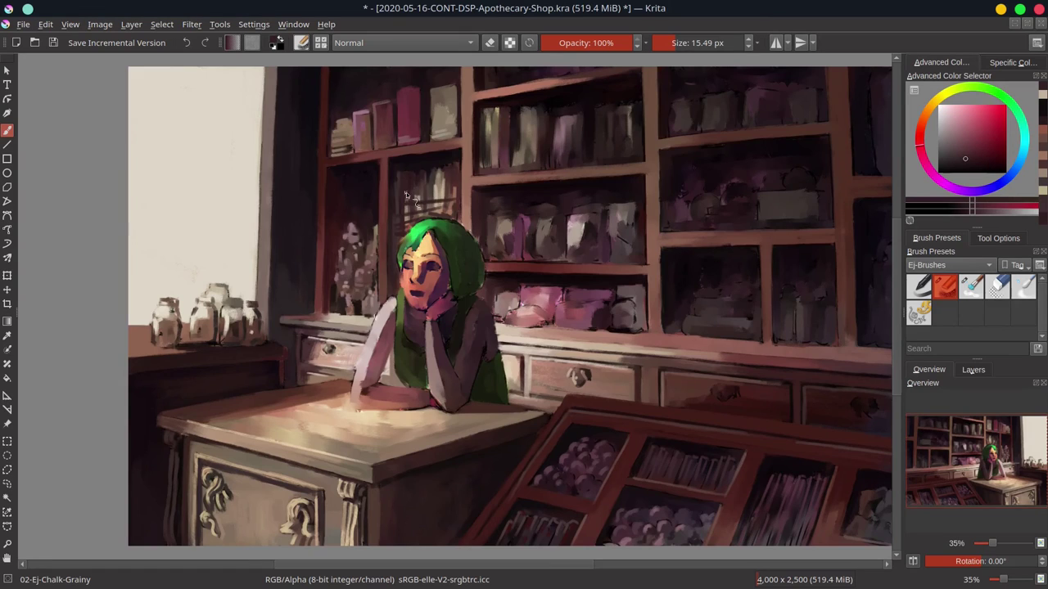
{"action": "left_click", "coordinate": [434, 193], "text": "ctrl"}
{"action": "key", "text": "slash"}
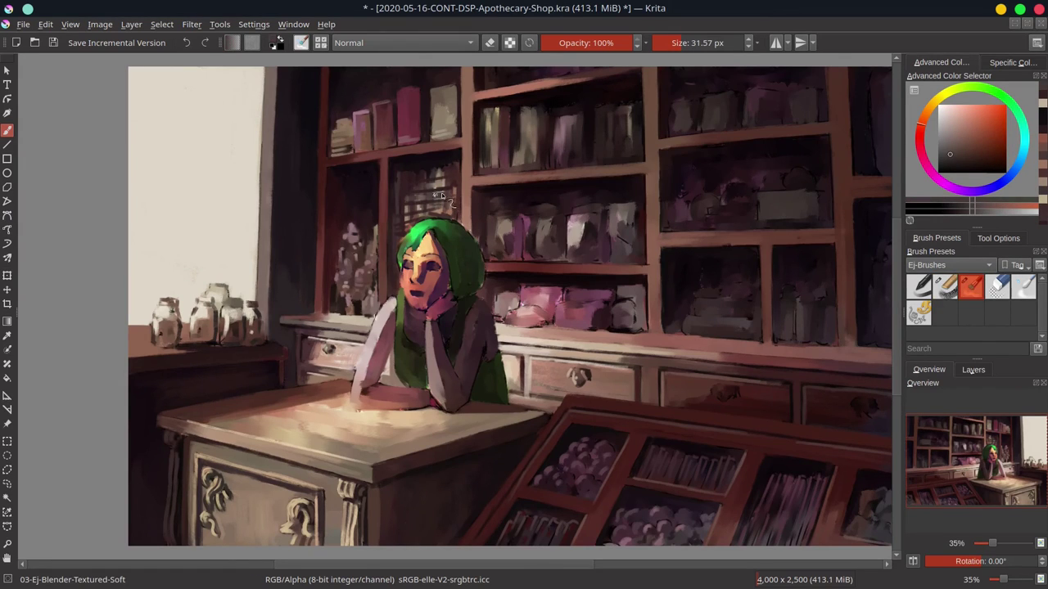
{"action": "key", "text": "slash"}
{"action": "left_click", "coordinate": [468, 243], "text": "ctrl"}
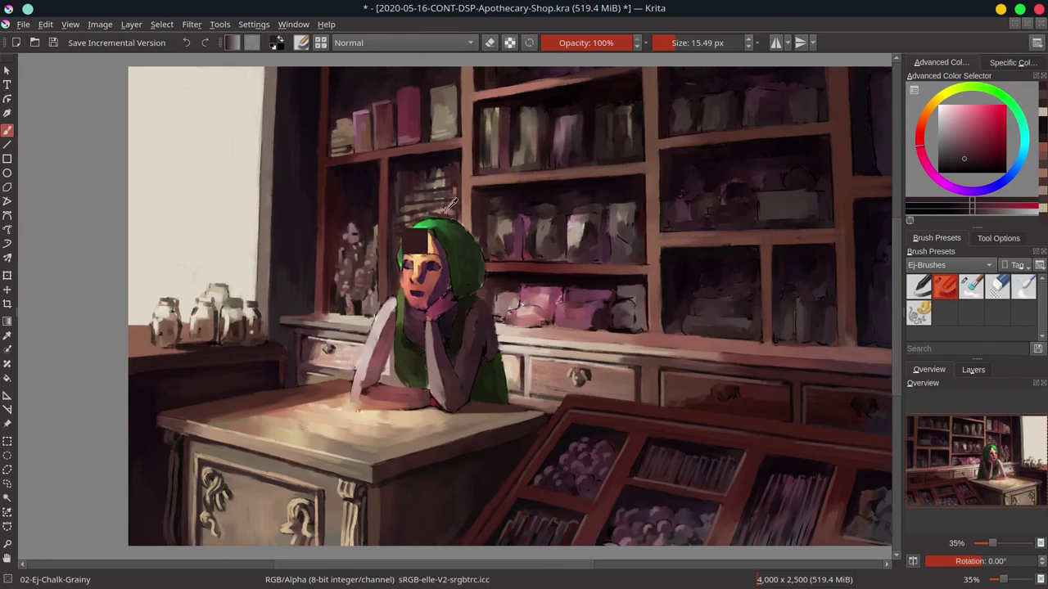
Pick light and pale orange highlight tones with a slightly larger brush.
{"action": "left_click", "coordinate": [415, 251], "text": "ctrl"}
{"action": "key", "text": "bracketright"}
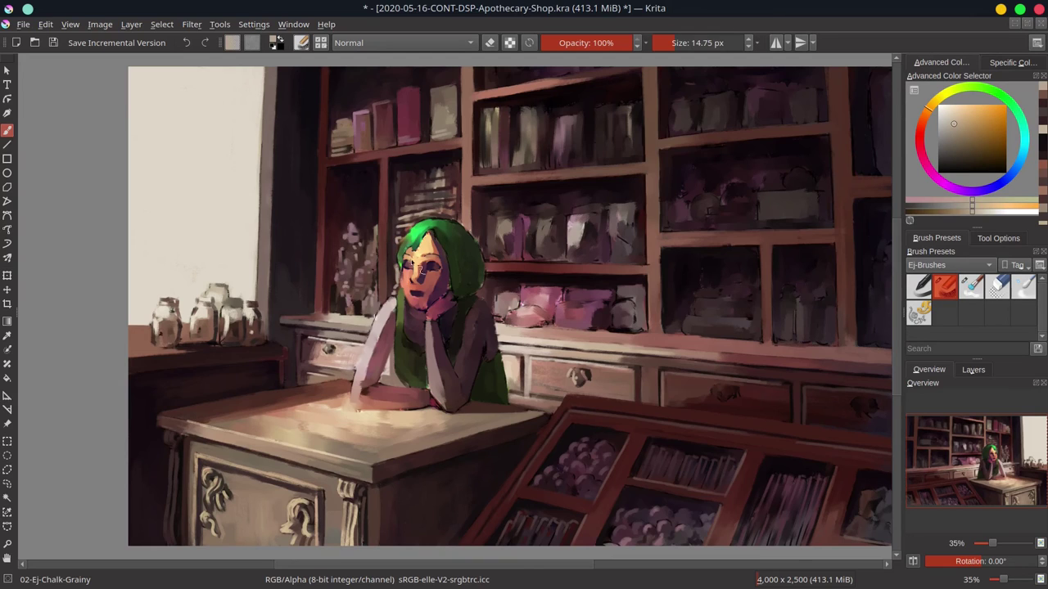
{"action": "left_click", "coordinate": [401, 298], "text": "ctrl"}
{"action": "left_click", "coordinate": [424, 199], "text": "ctrl"}
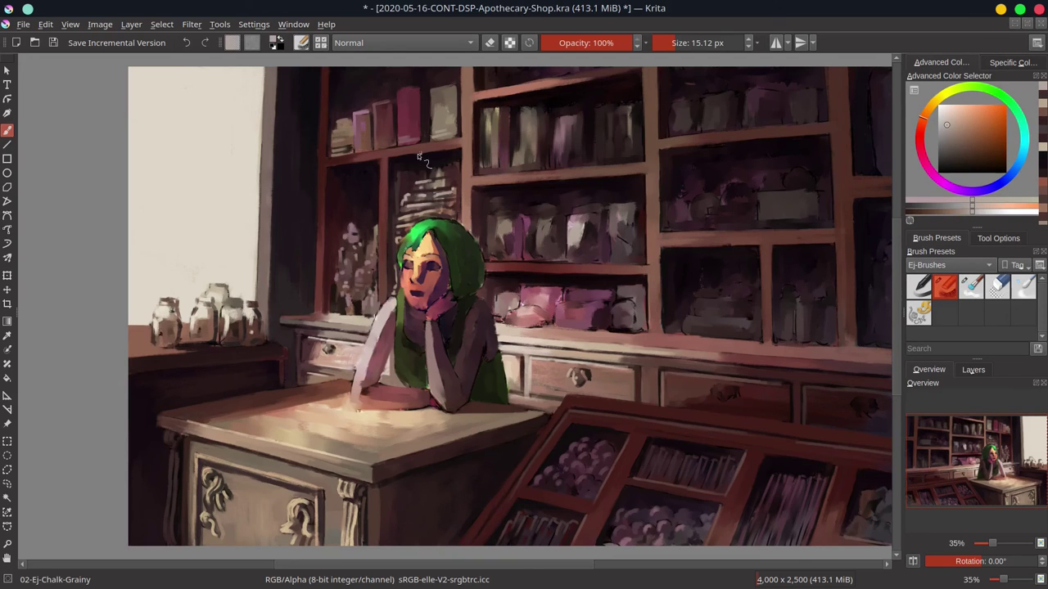
{"action": "left_click", "coordinate": [417, 202], "text": "ctrl"}
{"action": "key", "text": "bracketright"}
{"action": "key", "text": "bracketright"}
{"action": "key", "text": "bracketright"}
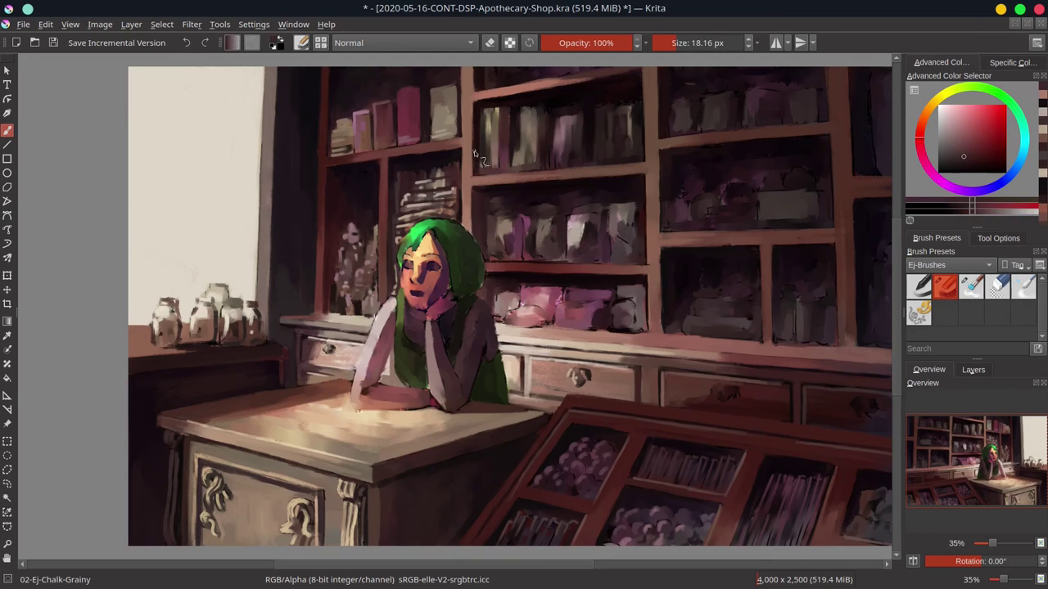
{"action": "left_click_drag", "start_coordinate": [468, 146], "coordinate": [448, 223]}
{"action": "left_click", "coordinate": [447, 222], "text": "ctrl"}
{"action": "left_click_drag", "start_coordinate": [502, 155], "coordinate": [469, 212]}
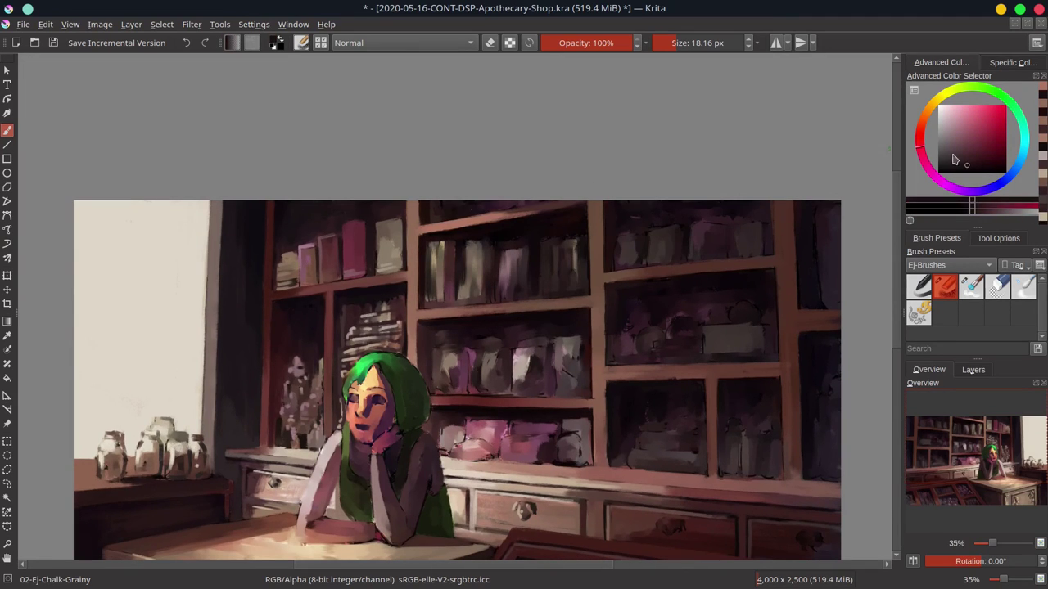
Sample dark red-brown and beige tan, then paint highlights on the top-shelf jars.
{"action": "left_click", "coordinate": [470, 249], "text": "ctrl"}
{"action": "left_click", "coordinate": [441, 257], "text": "ctrl"}
{"action": "left_click", "coordinate": [437, 302], "text": "ctrl"}
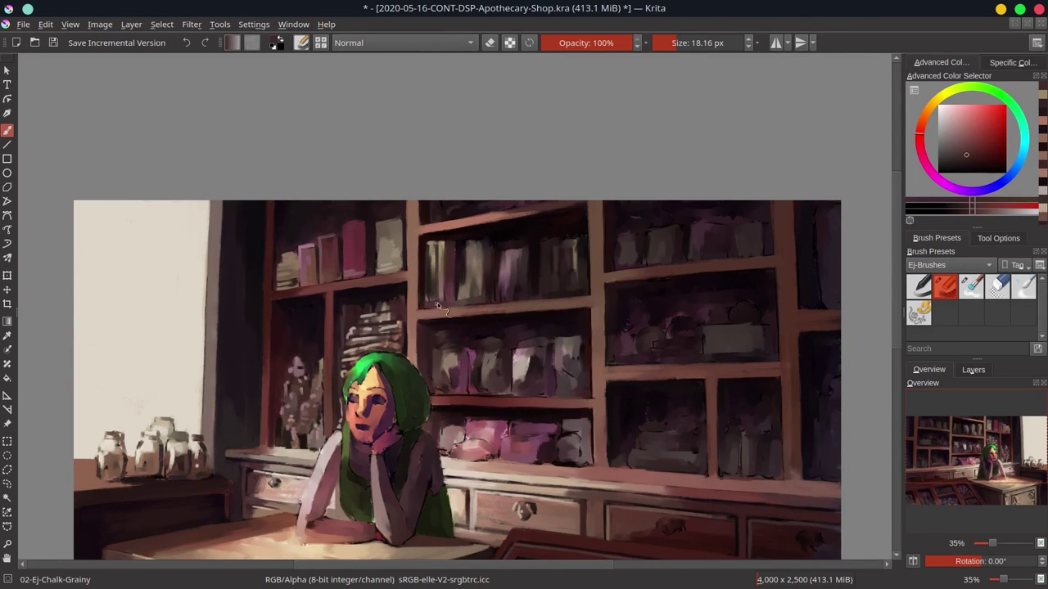
{"action": "left_click", "coordinate": [435, 292], "text": "ctrl"}
{"action": "left_click", "coordinate": [444, 242], "text": "ctrl"}
{"action": "left_click", "coordinate": [475, 276], "text": "ctrl"}
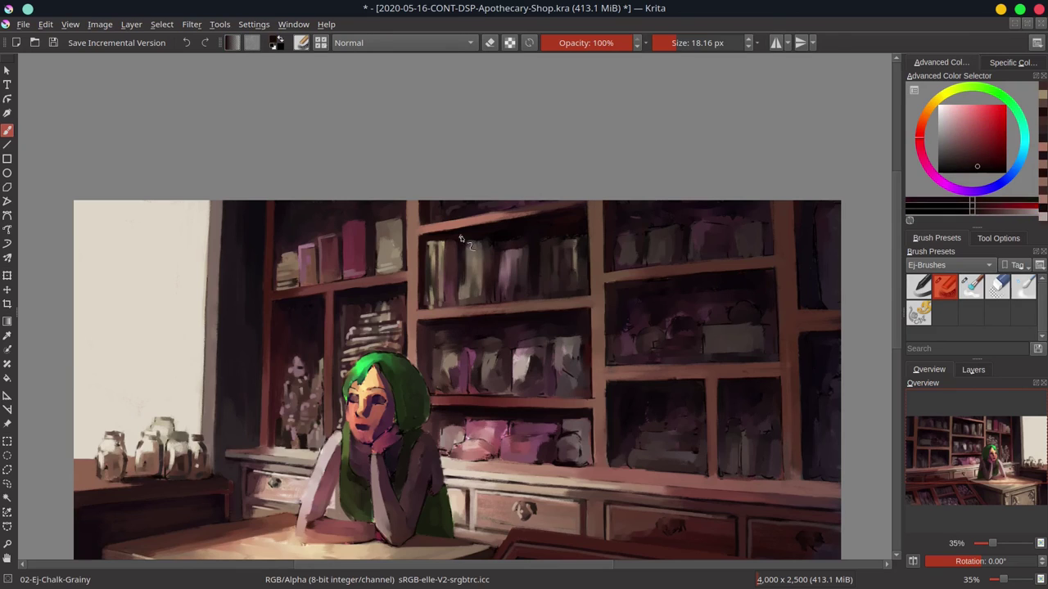
{"action": "left_click", "coordinate": [468, 258], "text": "ctrl"}
Sample orange-tan jar highlights and a dark magenta-purple shelf tone with a larger brush.
{"action": "left_click", "coordinate": [450, 324], "text": "ctrl"}
{"action": "left_click", "coordinate": [479, 296], "text": "ctrl"}
{"action": "left_click", "coordinate": [480, 296], "text": "ctrl"}
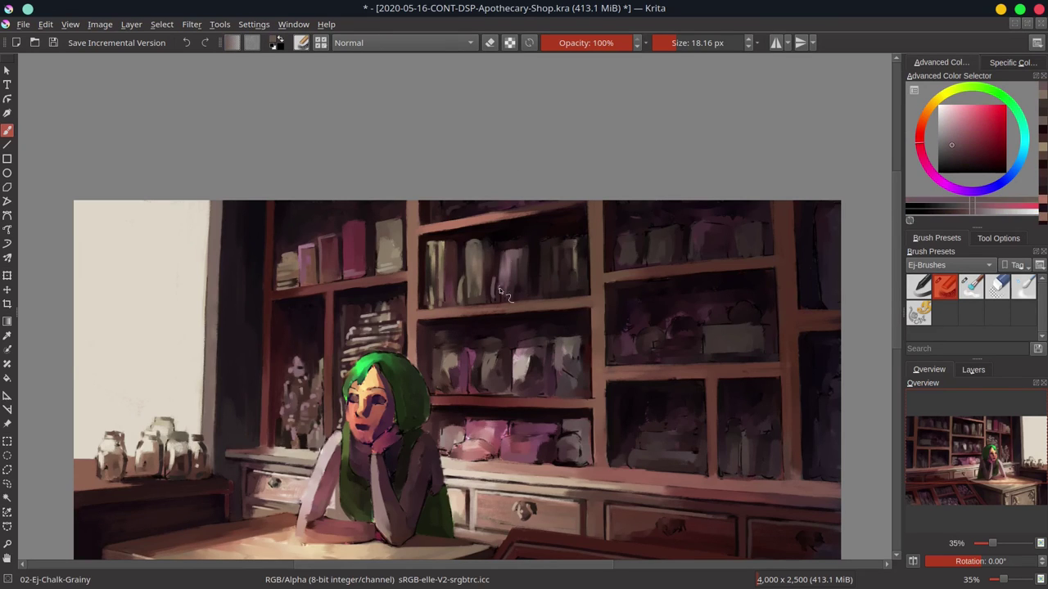
{"action": "left_click", "coordinate": [492, 270], "text": "ctrl"}
{"action": "left_click", "coordinate": [513, 237], "text": "ctrl"}
{"action": "key", "text": "bracketright"}
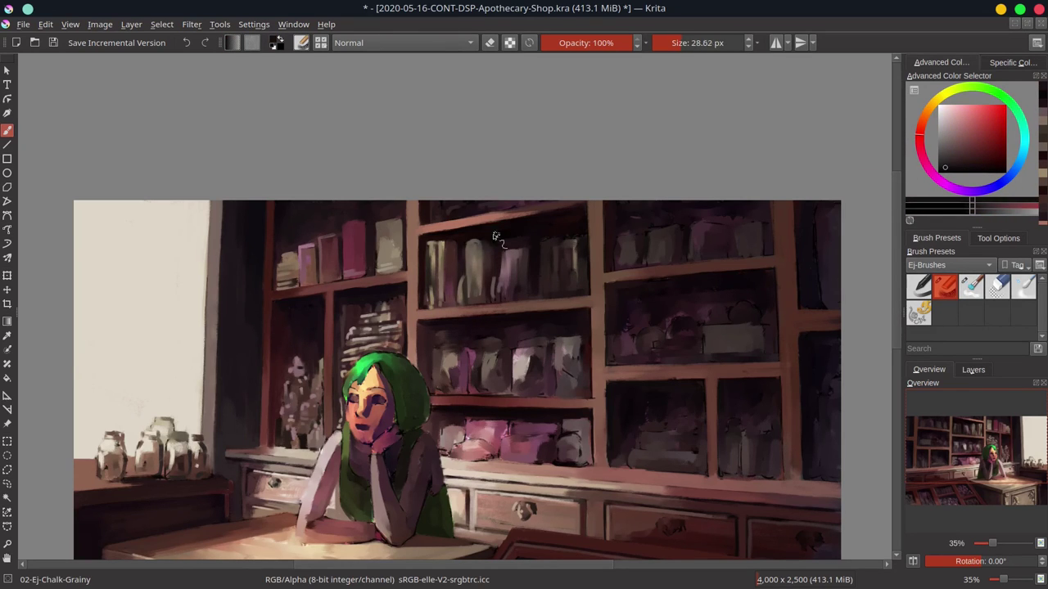
{"action": "left_click_drag", "start_coordinate": [510, 257], "coordinate": [497, 285]}
Paint dark red shading along the middle shelf with a finer brush.
{"action": "left_click", "coordinate": [497, 285], "text": "ctrl"}
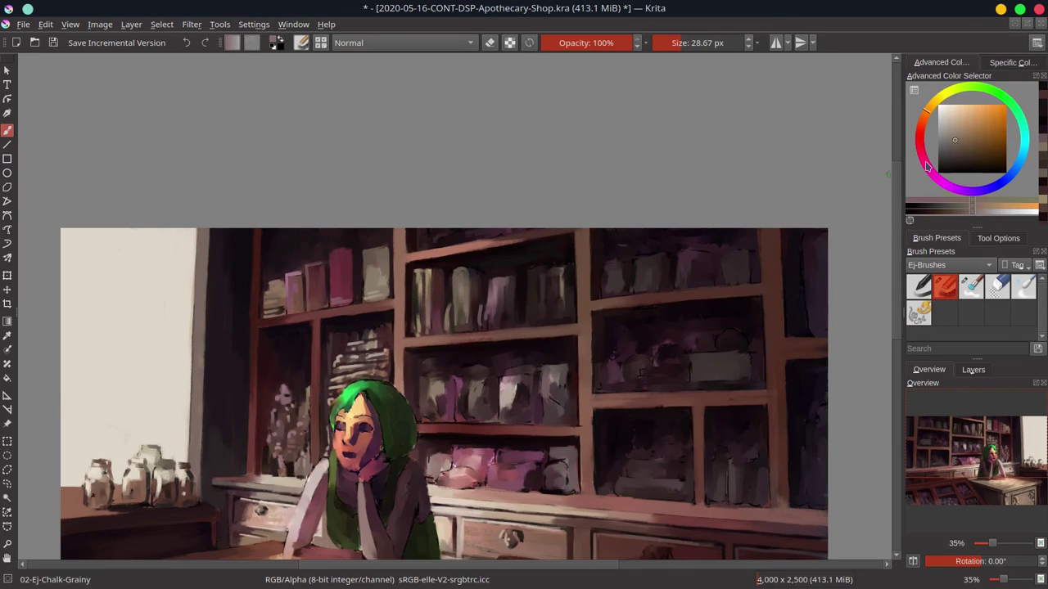
{"action": "left_click", "coordinate": [508, 284], "text": "ctrl"}
{"action": "key", "text": "bracketleft"}
{"action": "key", "text": "bracketleft"}
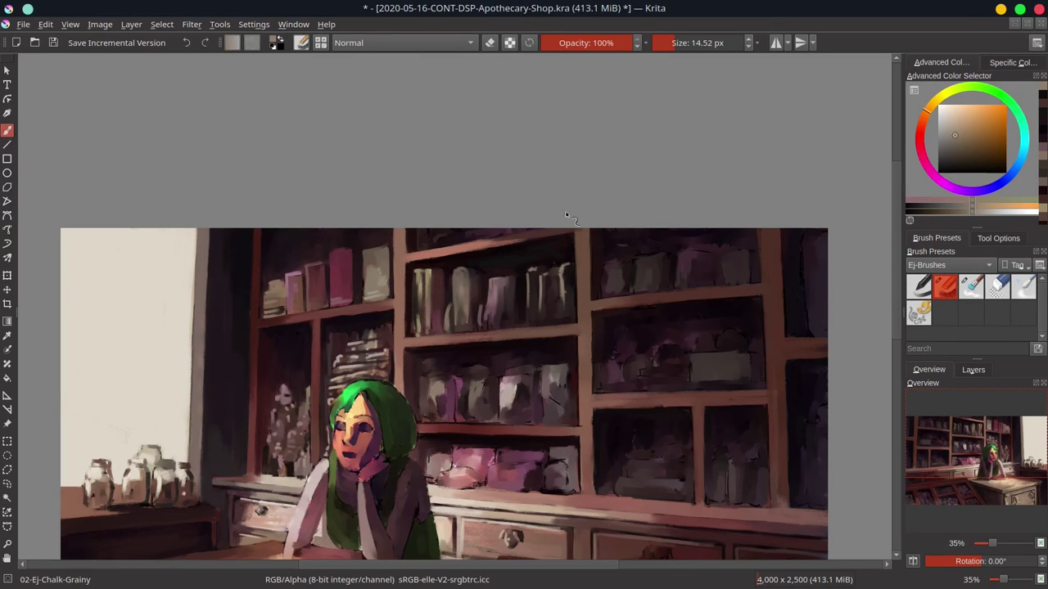
{"action": "left_click_drag", "start_coordinate": [526, 375], "coordinate": [502, 333]}
{"action": "left_click", "coordinate": [405, 360], "text": "ctrl"}
{"action": "left_click", "coordinate": [444, 347], "text": "ctrl"}
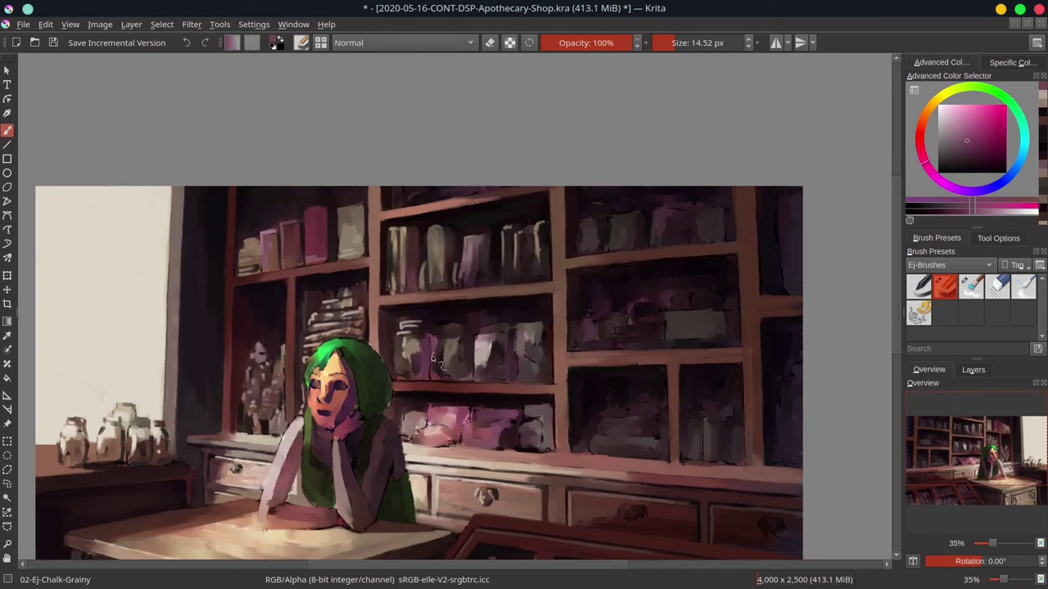
{"action": "left_click", "coordinate": [398, 378], "text": "ctrl"}
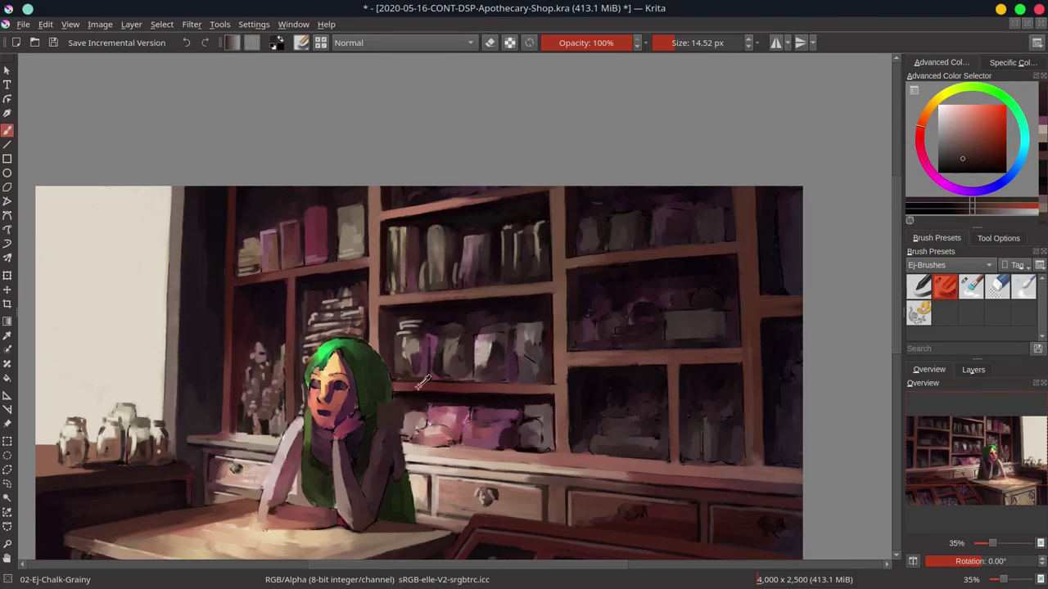
Sample brighter red and shelf colours with a larger brush, then save the painting.
{"action": "left_click", "coordinate": [423, 382], "text": "ctrl"}
{"action": "key", "text": "bracketright"}
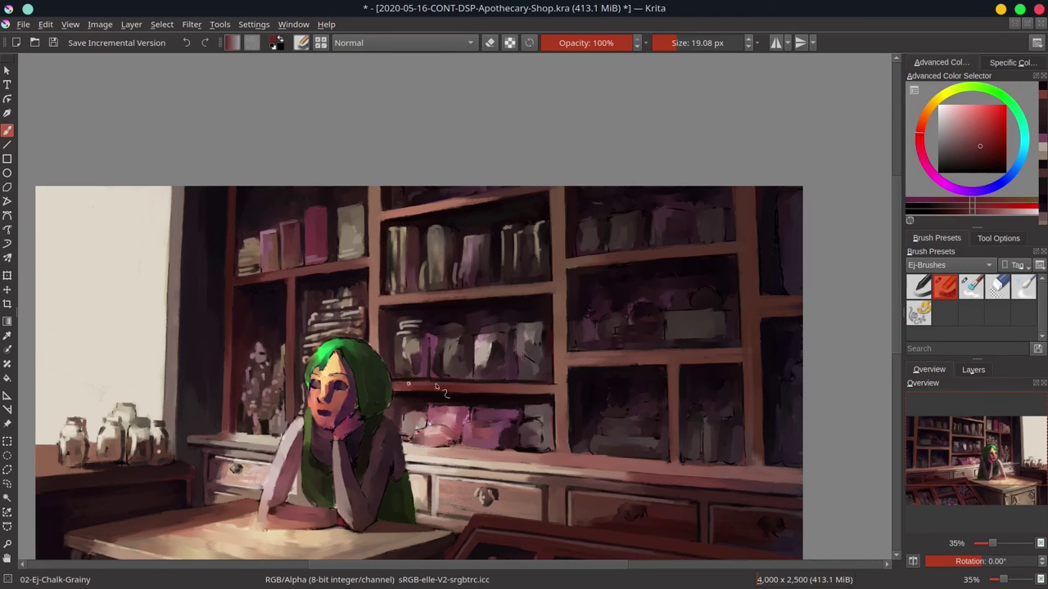
{"action": "left_click", "coordinate": [545, 385], "text": "ctrl"}
{"action": "key", "text": "bracketright"}
{"action": "key", "text": "bracketright"}
{"action": "left_click", "coordinate": [581, 348], "text": "ctrl"}
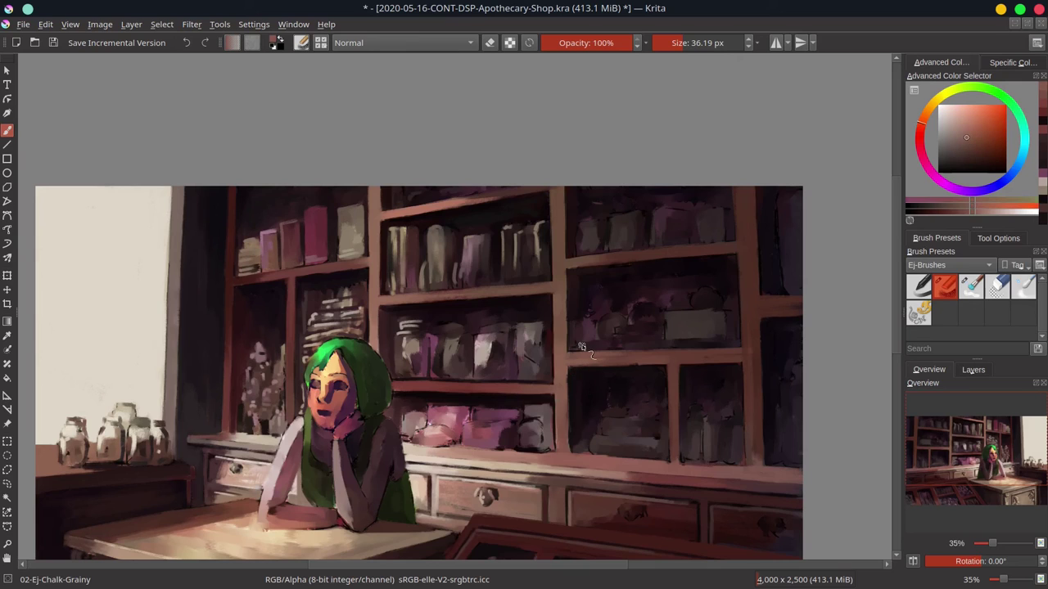
{"action": "left_click", "coordinate": [54, 43]}
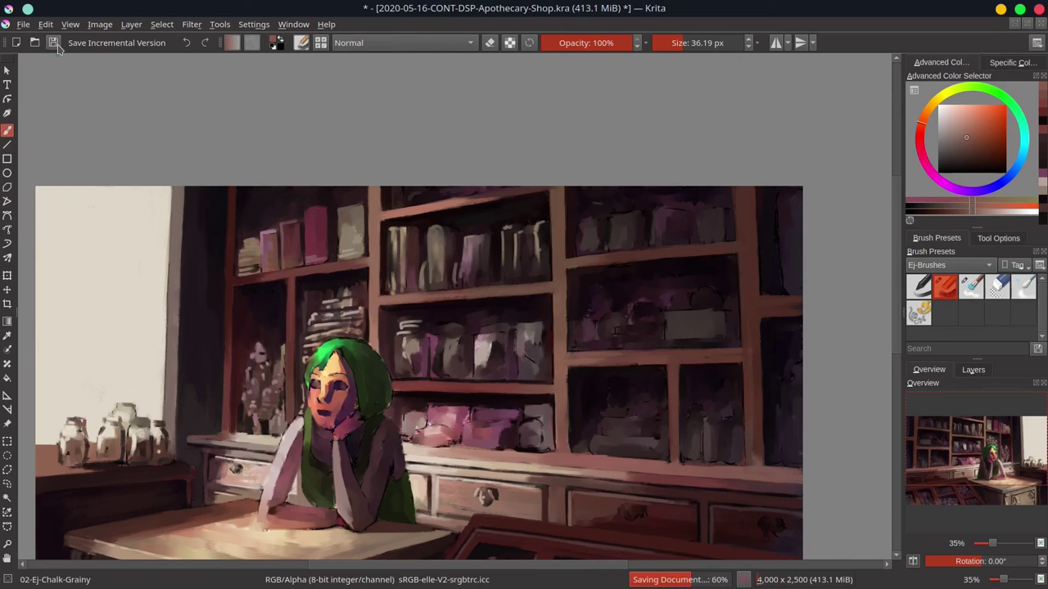
Reposition the view, shrink the brush, and sample darker magenta and reddish browns from the drawers.
{"action": "left_click_drag", "start_coordinate": [633, 520], "coordinate": [605, 445]}
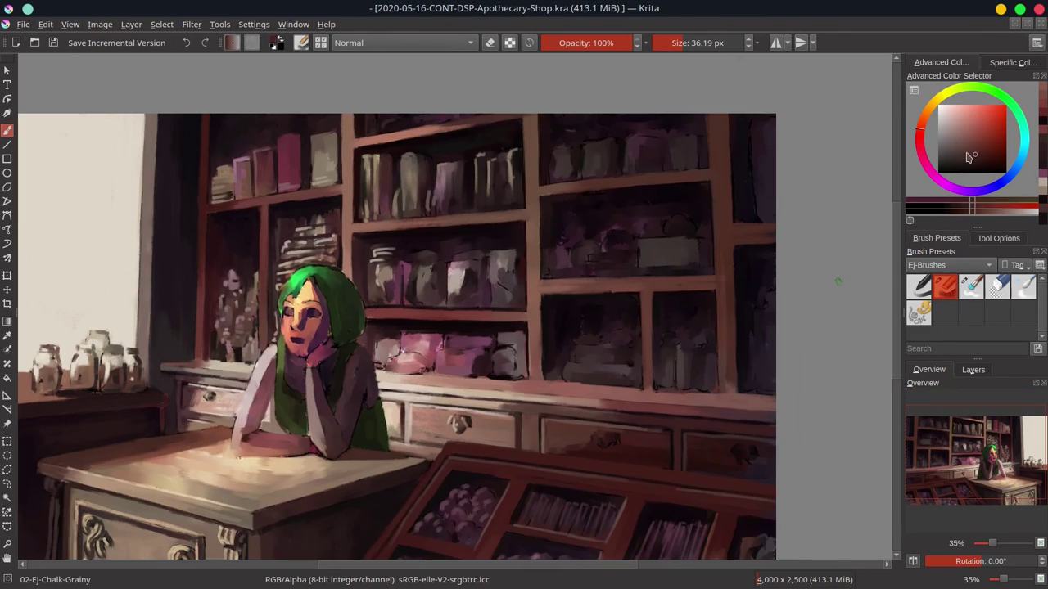
{"action": "key", "text": "bracketleft"}
{"action": "key", "text": "bracketleft"}
{"action": "left_click", "coordinate": [749, 465], "text": "ctrl"}
{"action": "key", "text": "bracketleft"}
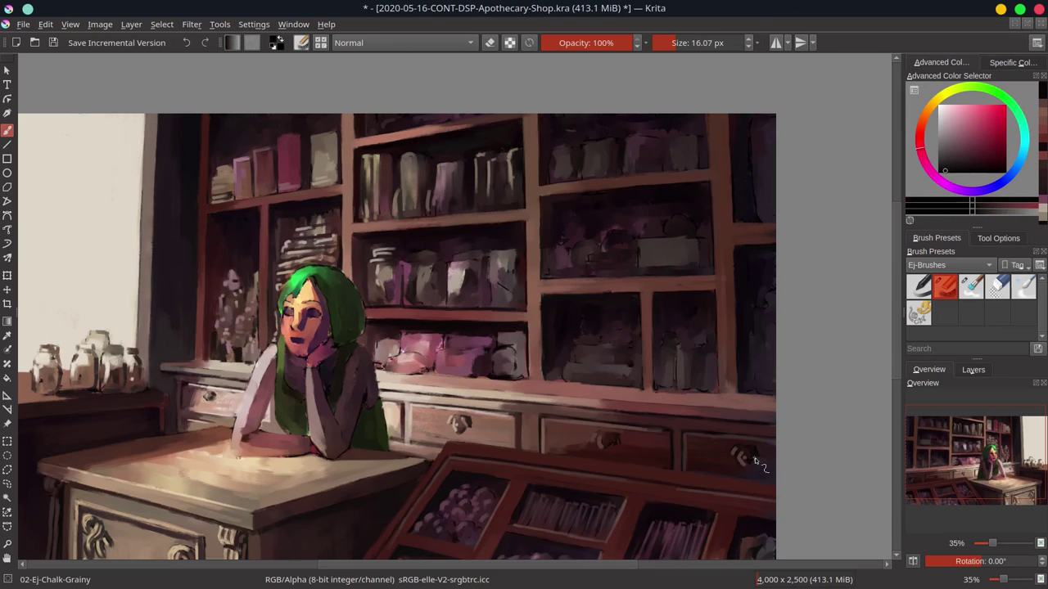
{"action": "left_click", "coordinate": [614, 445], "text": "ctrl"}
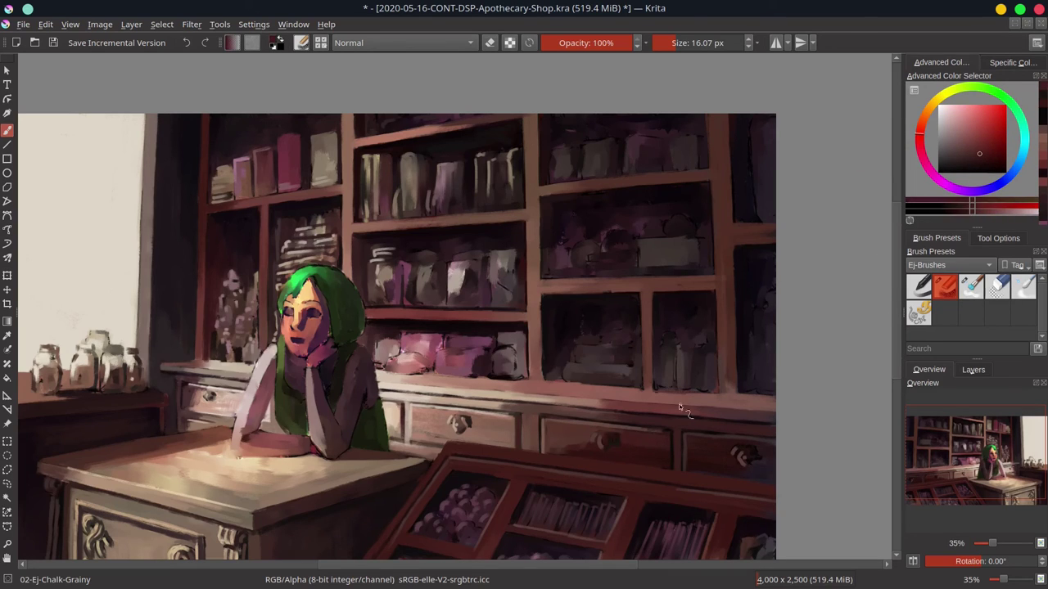
{"action": "left_click", "coordinate": [626, 447], "text": "ctrl"}
{"action": "left_click", "coordinate": [747, 447], "text": "ctrl"}
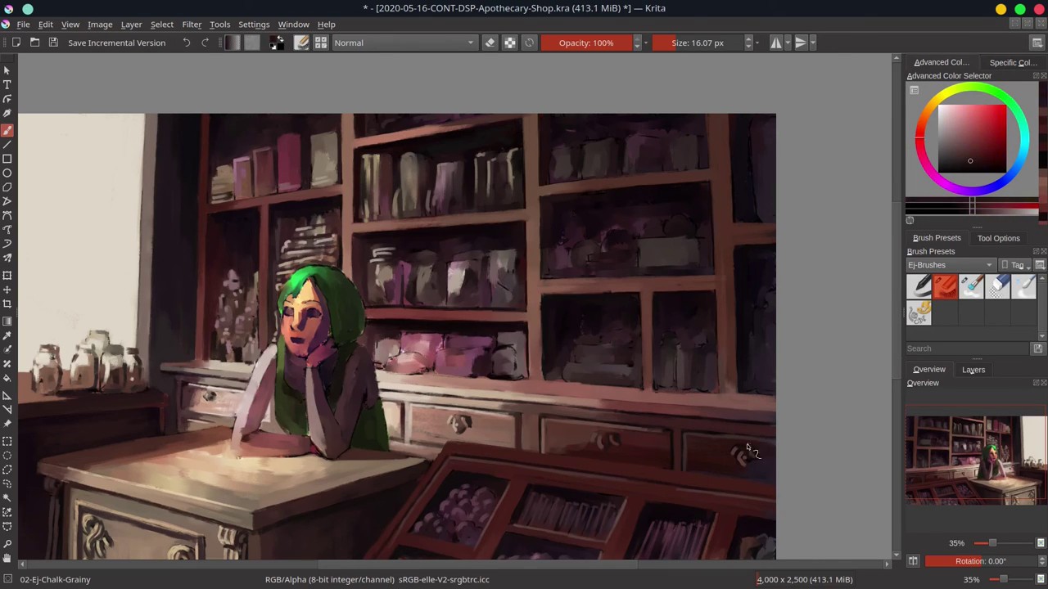
Sample light pinkish-grey, dark and saturated tones from the middle-shelf jars.
{"action": "left_click", "coordinate": [427, 293], "text": "ctrl"}
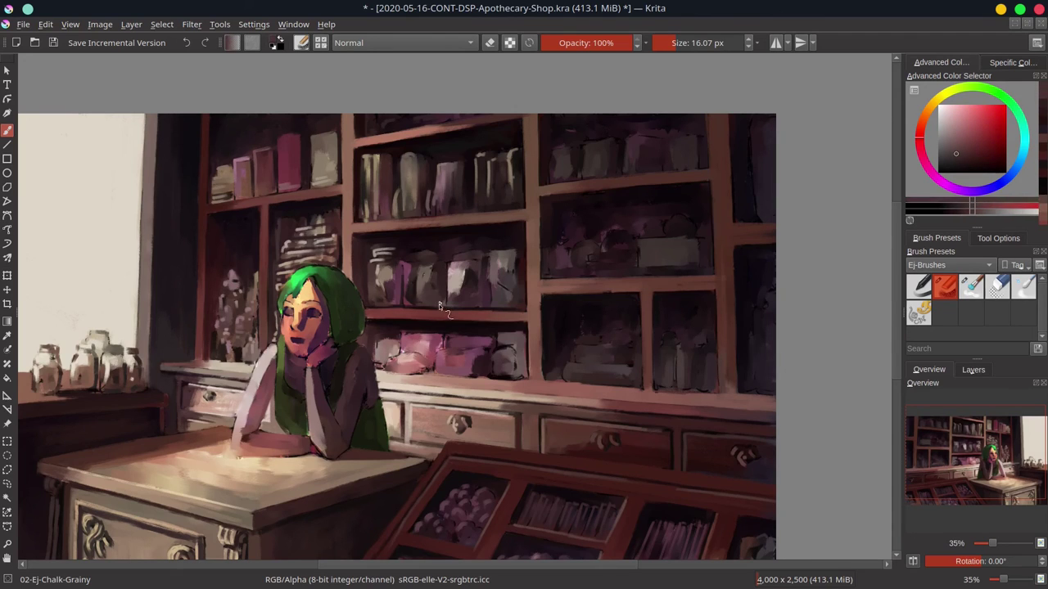
{"action": "left_click", "coordinate": [460, 262], "text": "ctrl"}
{"action": "left_click", "coordinate": [431, 265], "text": "ctrl"}
{"action": "left_click", "coordinate": [496, 254], "text": "ctrl"}
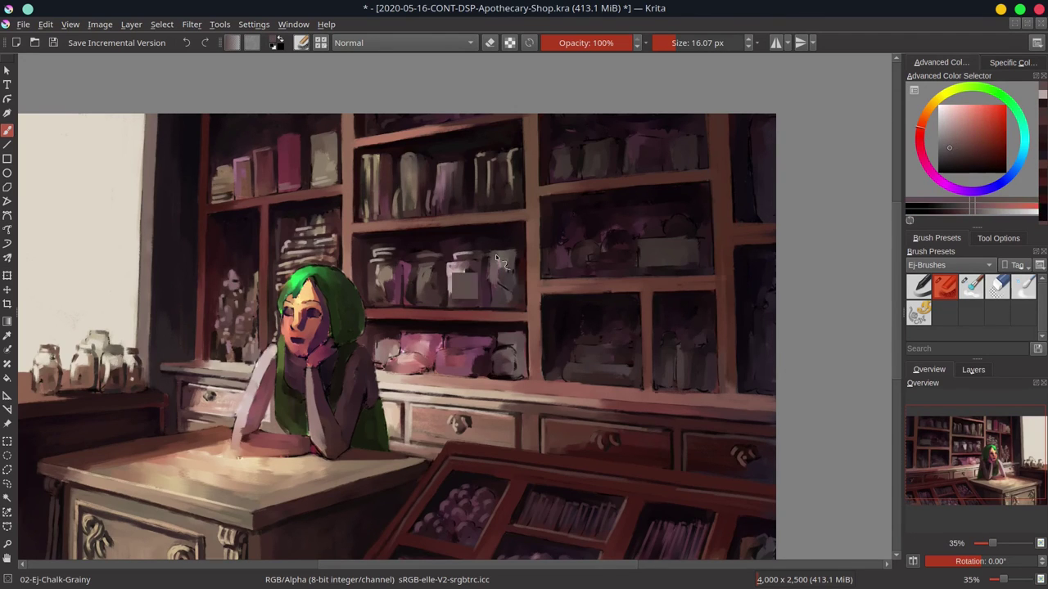
{"action": "left_click", "coordinate": [506, 253], "text": "ctrl"}
{"action": "left_click", "coordinate": [520, 252], "text": "ctrl"}
{"action": "left_click", "coordinate": [485, 279], "text": "ctrl"}
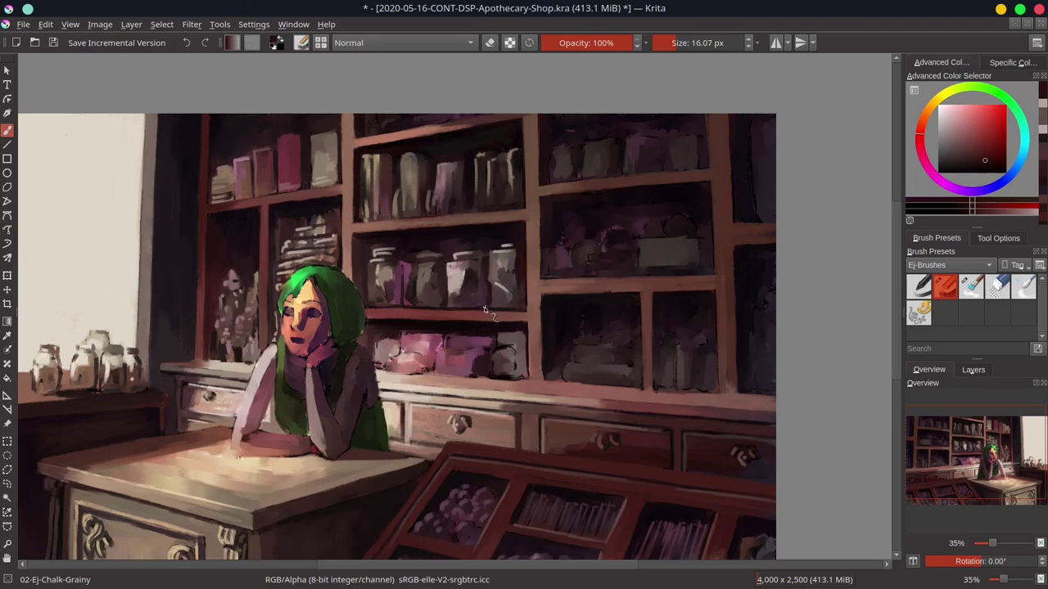
{"action": "left_click", "coordinate": [486, 311], "text": "ctrl"}
Paint a crisp light stroke along the middle shelf edge with a smaller brush.
{"action": "key", "text": "["}
{"action": "left_click", "coordinate": [489, 313], "text": "ctrl"}
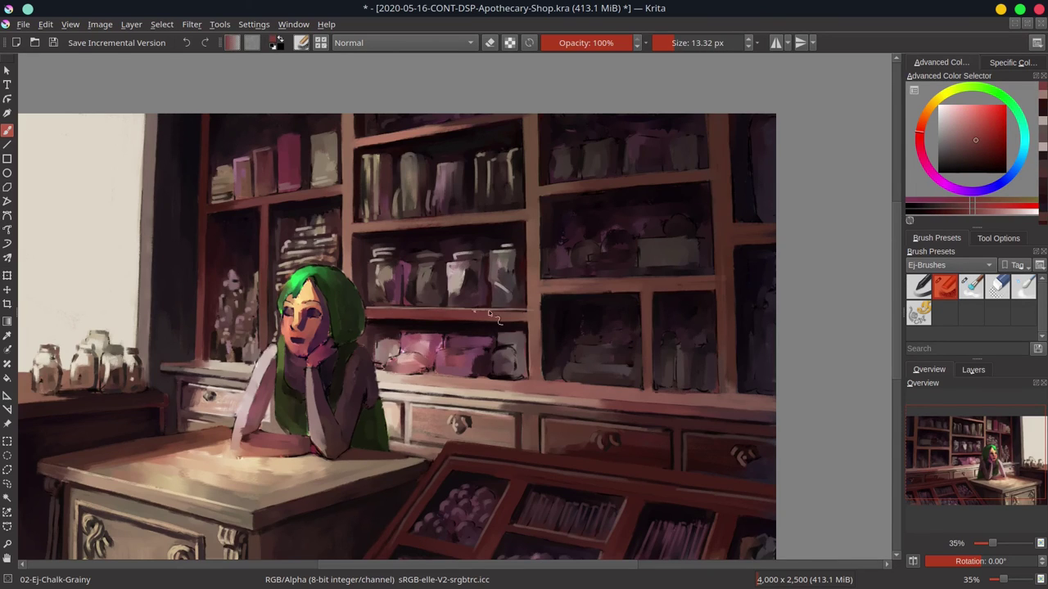
{"action": "left_click", "coordinate": [568, 280], "text": "ctrl"}
{"action": "key", "text": "["}
{"action": "left_click_drag", "start_coordinate": [543, 281], "coordinate": [679, 280]}
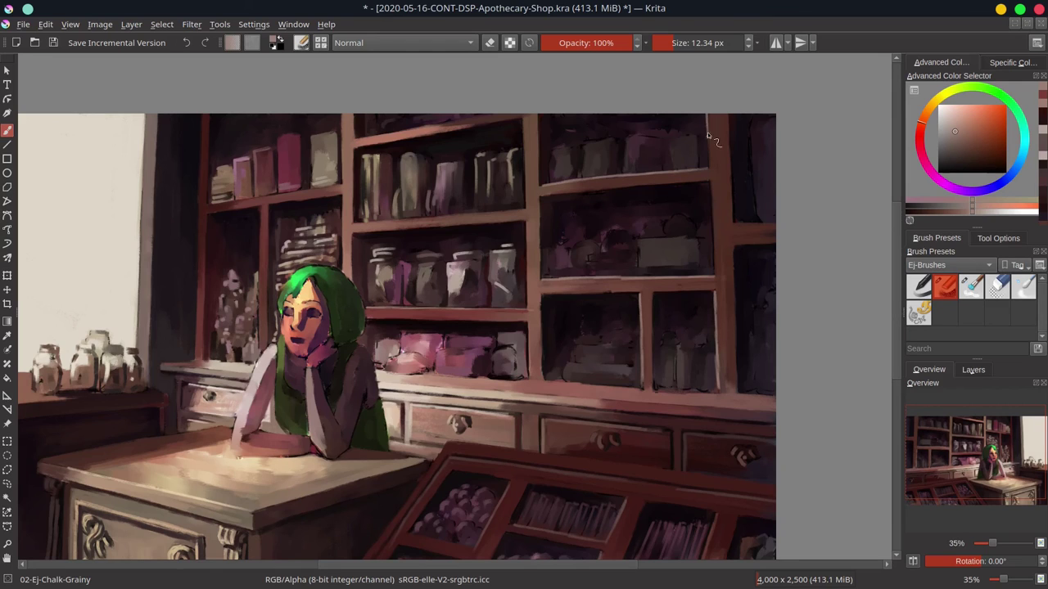
{"action": "left_click", "coordinate": [379, 314], "text": "ctrl"}
{"action": "key", "text": "["}
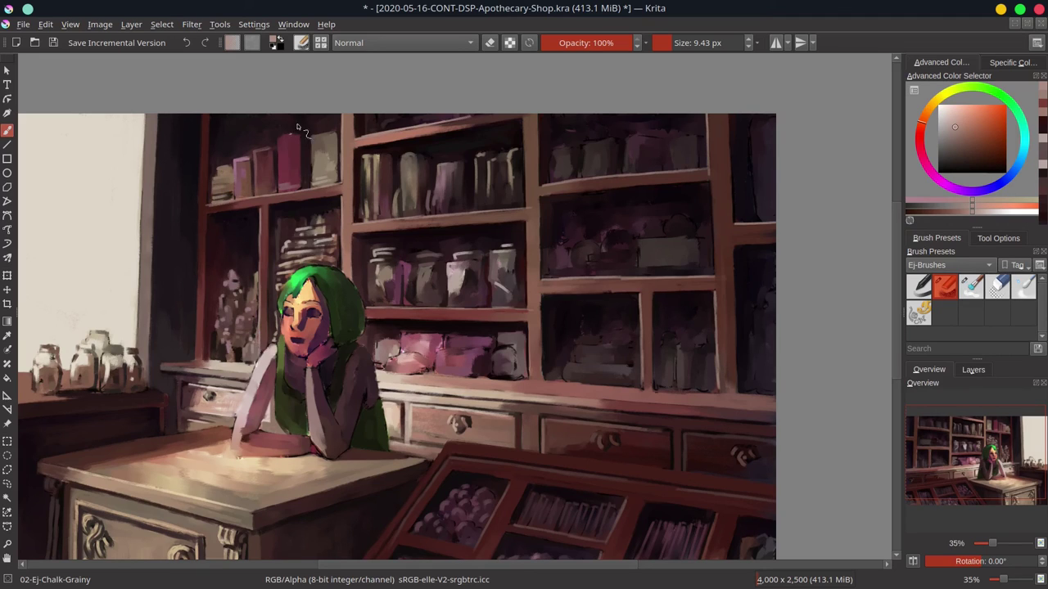
Pick orange and dark red, set the brush to about 23 px, and dab purple onto the lower-shelf boxes.
{"action": "left_click", "coordinate": [253, 382], "text": "ctrl"}
{"action": "key", "text": "bracketright"}
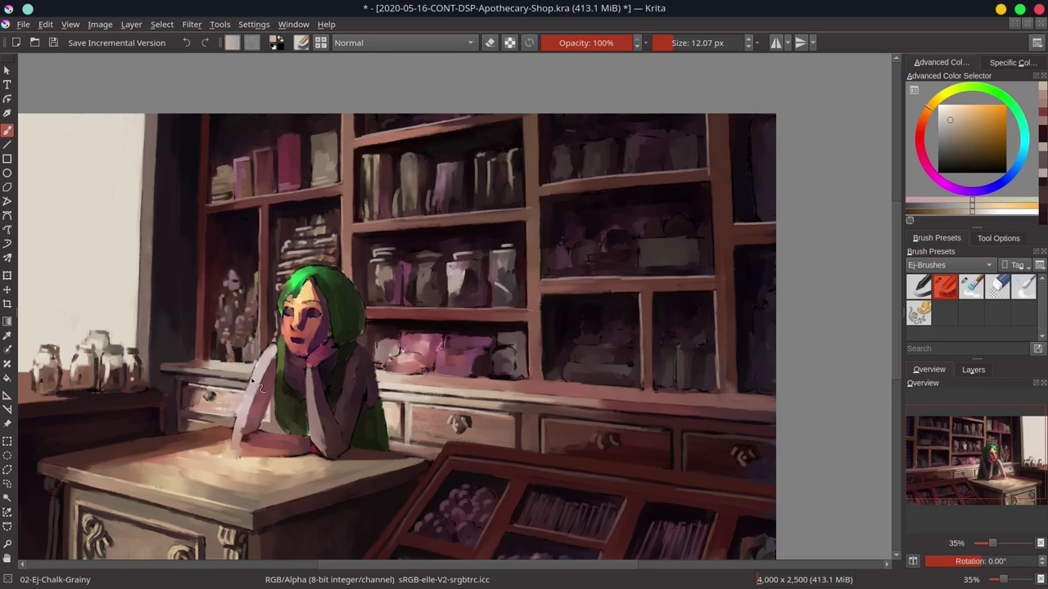
{"action": "key", "text": "bracketright"}
{"action": "key", "text": "bracketright"}
{"action": "left_click", "coordinate": [337, 364], "text": "ctrl"}
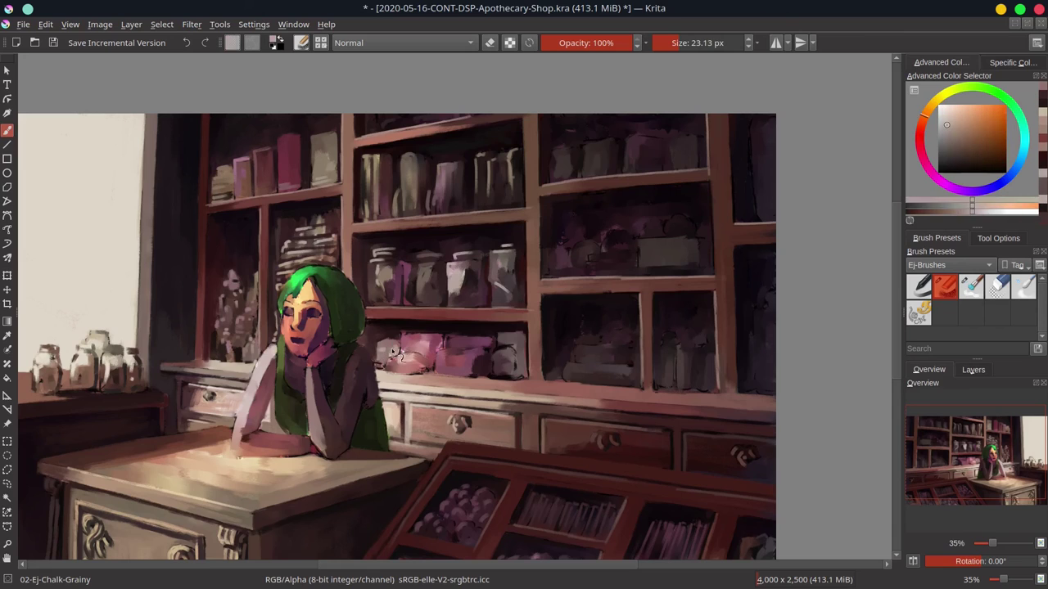
{"action": "left_click", "coordinate": [394, 352], "text": "ctrl"}
{"action": "key", "text": "bracketleft"}
{"action": "left_click", "coordinate": [425, 376], "text": "ctrl"}
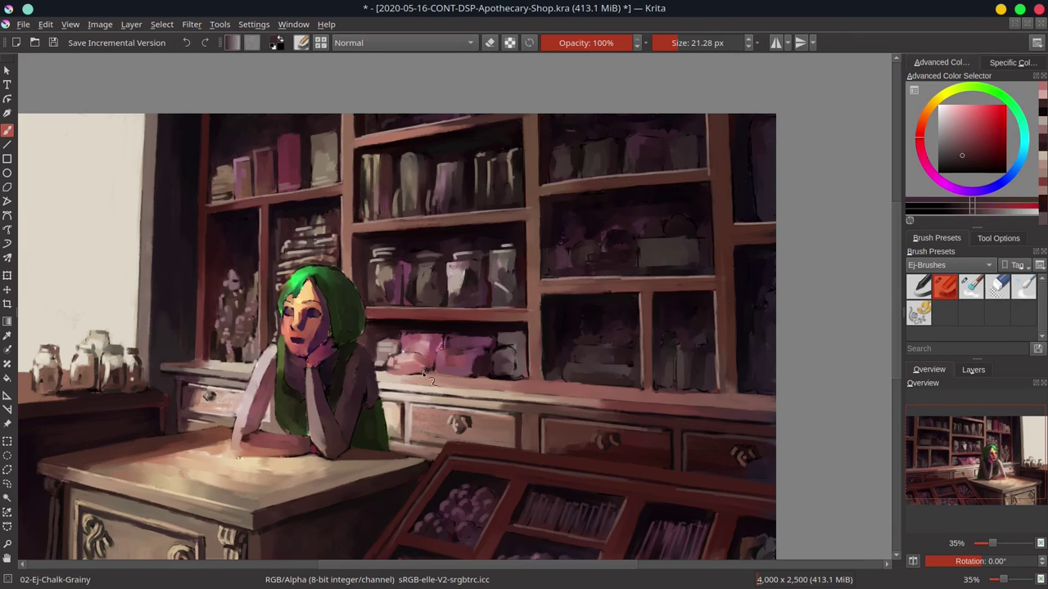
{"action": "left_click", "coordinate": [426, 377], "text": "ctrl"}
{"action": "left_click", "coordinate": [395, 378]}
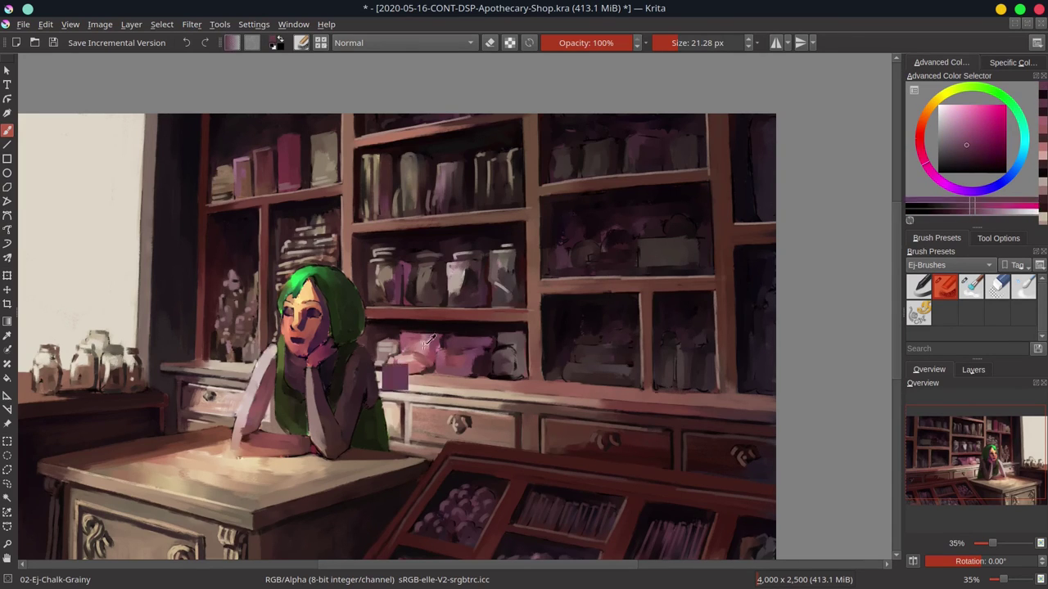
Paint light red and pink highlights across the pink boxes on the lower shelf.
{"action": "left_click", "coordinate": [427, 340], "text": "ctrl"}
{"action": "left_click_drag", "start_coordinate": [435, 357], "coordinate": [485, 360]}
{"action": "left_click", "coordinate": [523, 359]}
{"action": "left_click", "coordinate": [494, 356], "text": "ctrl"}
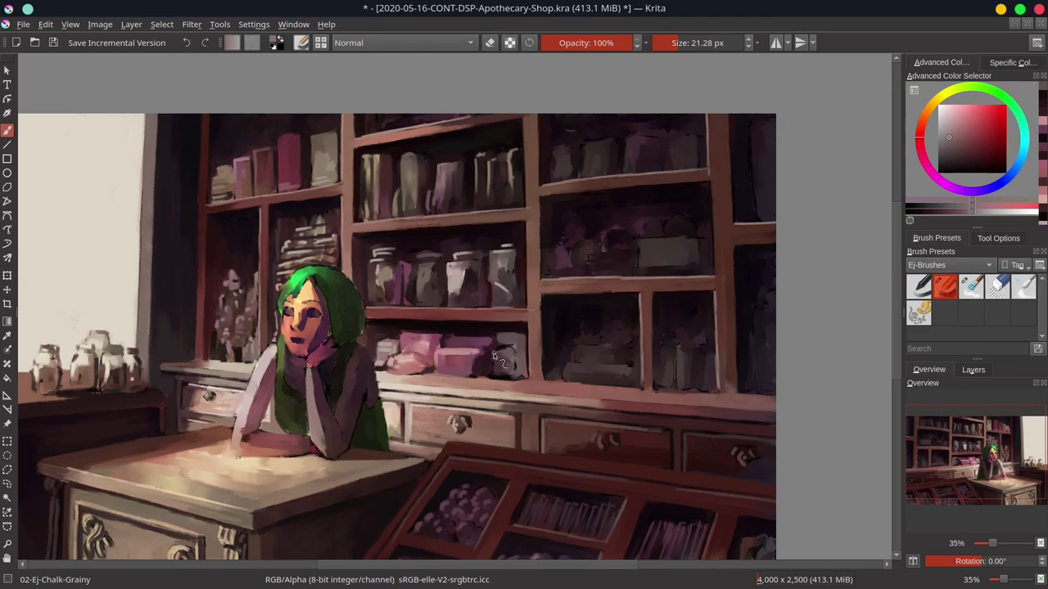
{"action": "left_click", "coordinate": [948, 168]}
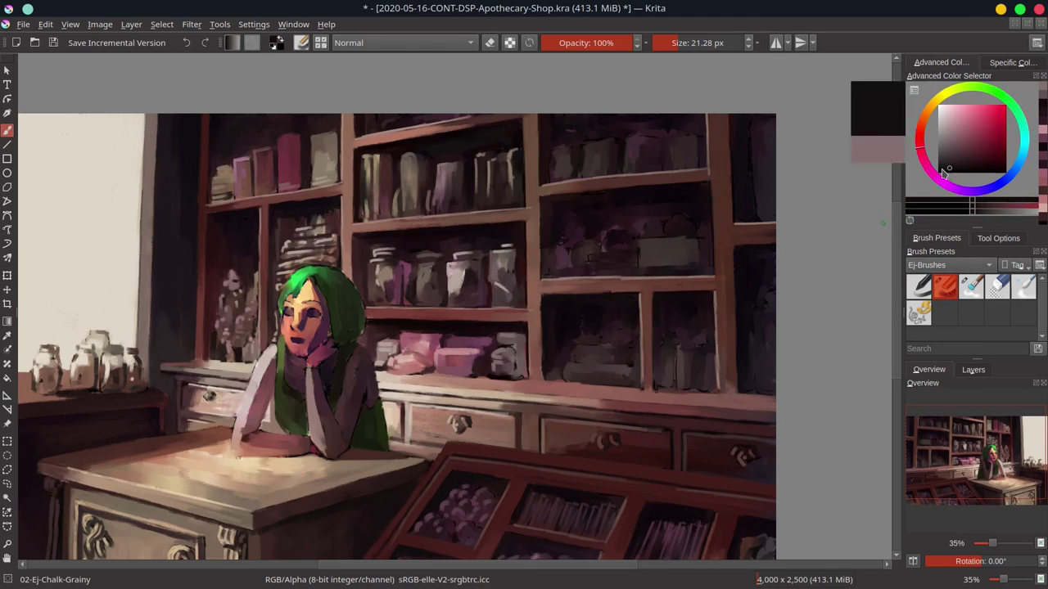
Sample reddish brown, dark magenta and red from the shelves with the brush at about 25 px.
{"action": "left_click", "coordinate": [563, 379], "text": "ctrl"}
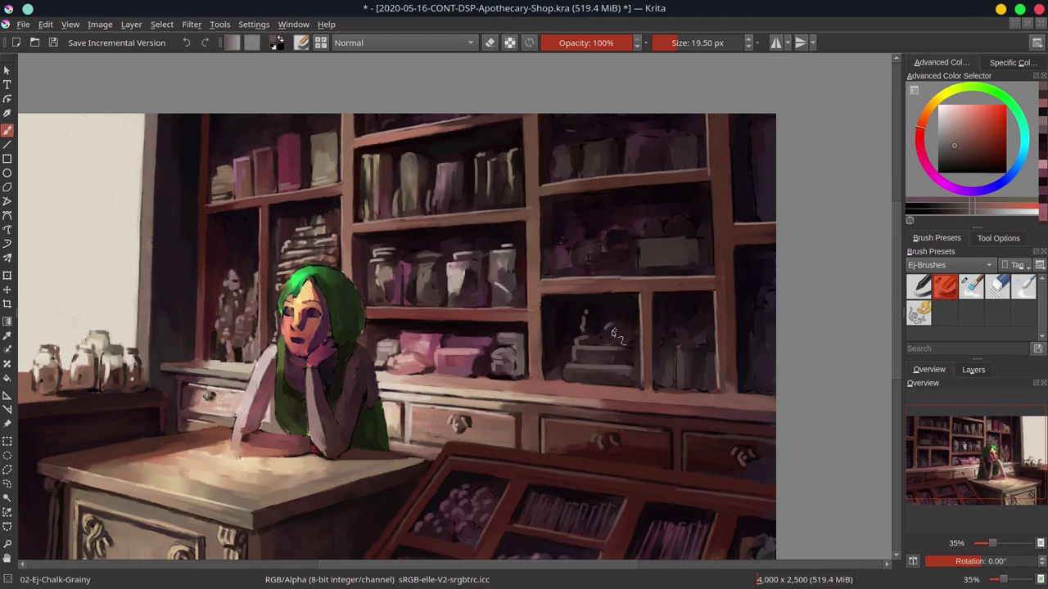
{"action": "left_click", "coordinate": [612, 333], "text": "ctrl"}
{"action": "mouse_move", "coordinate": [533, 332]}
{"action": "left_mouse_down"}
{"action": "mouse_move", "coordinate": [545, 299]}
{"action": "mouse_move", "coordinate": [419, 316]}
{"action": "left_mouse_up"}
{"action": "left_click", "coordinate": [545, 300], "text": "ctrl"}
{"action": "left_click", "coordinate": [557, 361], "text": "ctrl"}
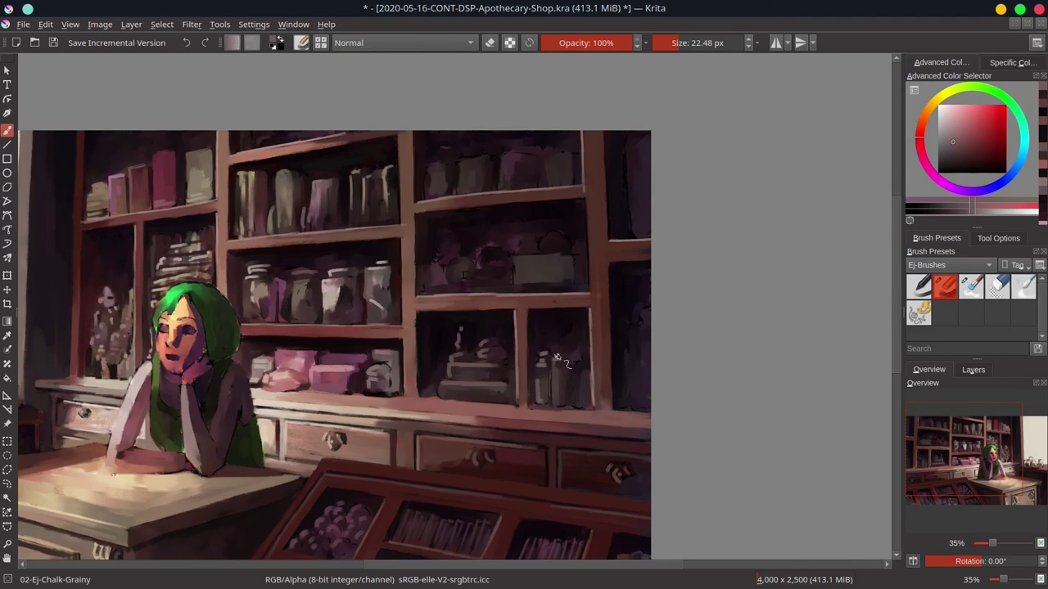
Paint jars on the lower-right shelf with light pink and dark purple edges, then save.
{"action": "mouse_move", "coordinate": [558, 360]}
{"action": "left_mouse_down"}
{"action": "mouse_move", "coordinate": [554, 400]}
{"action": "mouse_move", "coordinate": [517, 405]}
{"action": "mouse_move", "coordinate": [592, 405]}
{"action": "mouse_move", "coordinate": [626, 372]}
{"action": "left_mouse_up"}
{"action": "left_click", "coordinate": [532, 385], "text": "ctrl"}
{"action": "left_click", "coordinate": [573, 405], "text": "ctrl"}
{"action": "left_click", "coordinate": [596, 409], "text": "ctrl"}
{"action": "left_click", "coordinate": [626, 372], "text": "ctrl"}
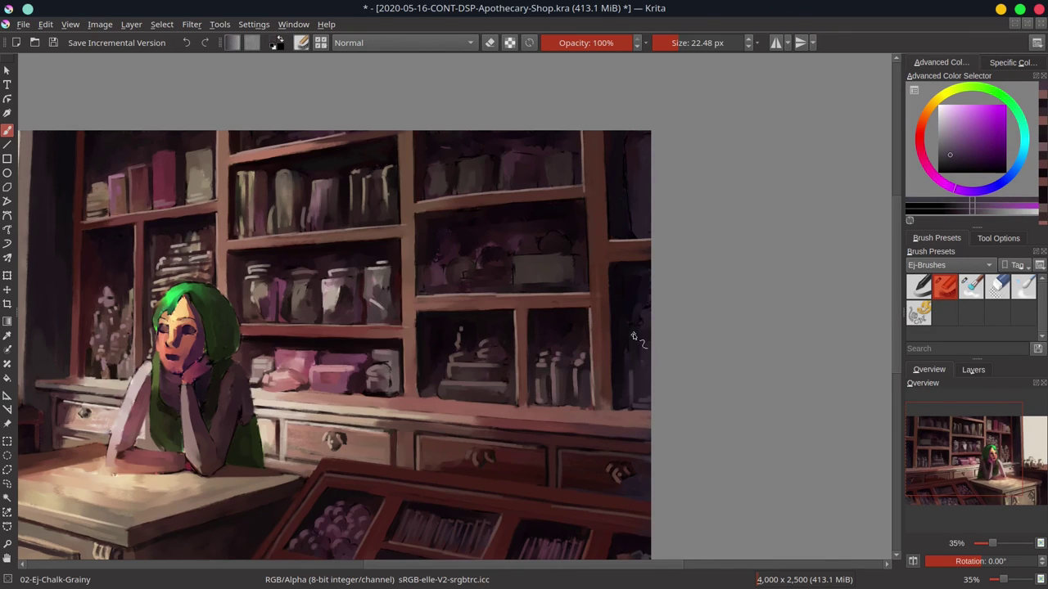
{"action": "left_click_drag", "start_coordinate": [632, 335], "coordinate": [646, 328]}
{"action": "left_click", "coordinate": [629, 191], "text": "ctrl"}
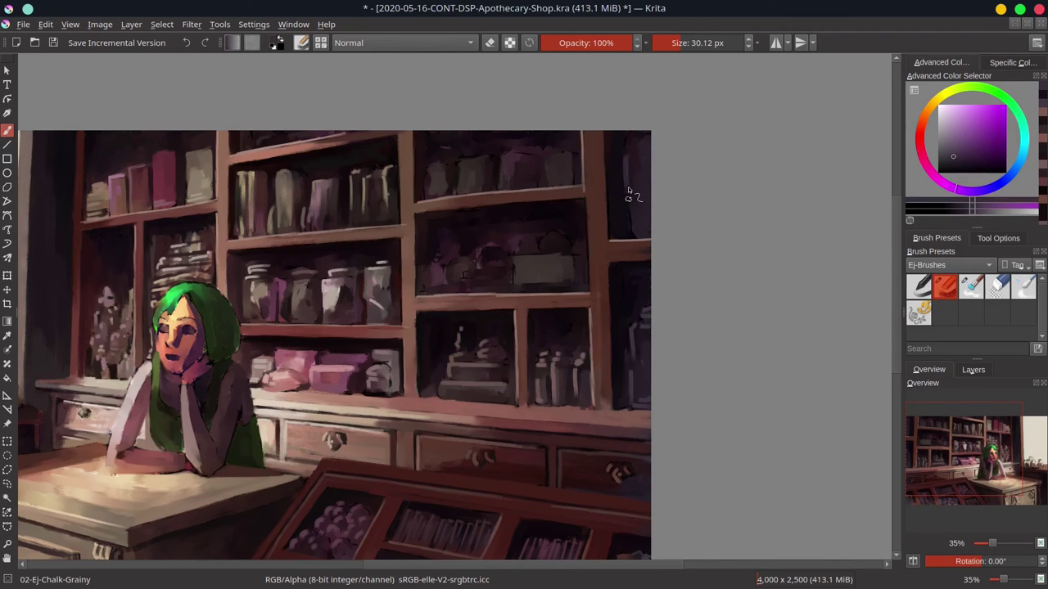
{"action": "left_click", "coordinate": [631, 232], "text": "ctrl"}
{"action": "left_click", "coordinate": [54, 45]}
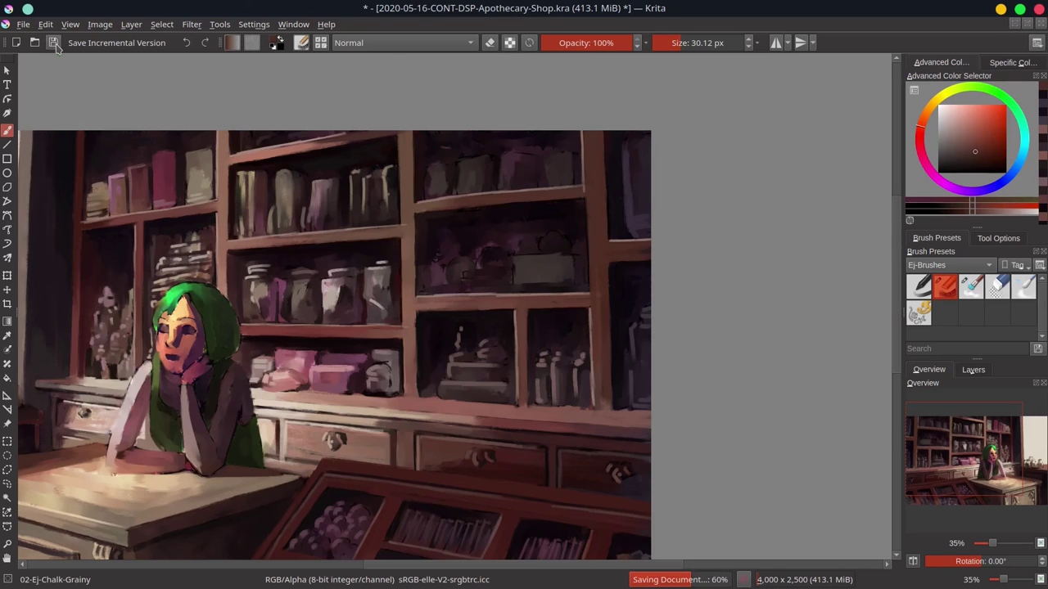
Sample crimson reds and a dark tone, then paint dark marks on the upper-right shelf at about 50 px.
{"action": "mouse_move", "coordinate": [450, 250]}
{"action": "left_mouse_down"}
{"action": "mouse_move", "coordinate": [424, 279]}
{"action": "mouse_move", "coordinate": [447, 272]}
{"action": "mouse_move", "coordinate": [442, 260]}
{"action": "left_mouse_up"}
{"action": "left_click", "coordinate": [428, 269], "text": "ctrl"}
{"action": "left_click", "coordinate": [434, 246], "text": "ctrl"}
{"action": "left_click", "coordinate": [452, 275], "text": "ctrl"}
{"action": "left_click", "coordinate": [437, 252], "text": "ctrl"}
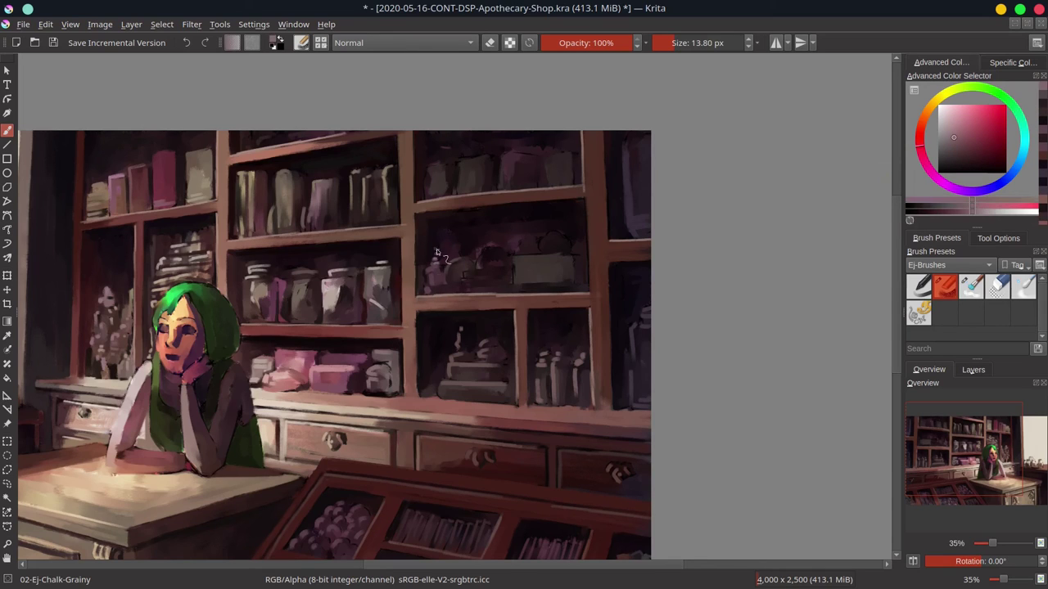
{"action": "left_click", "coordinate": [488, 255], "text": "ctrl"}
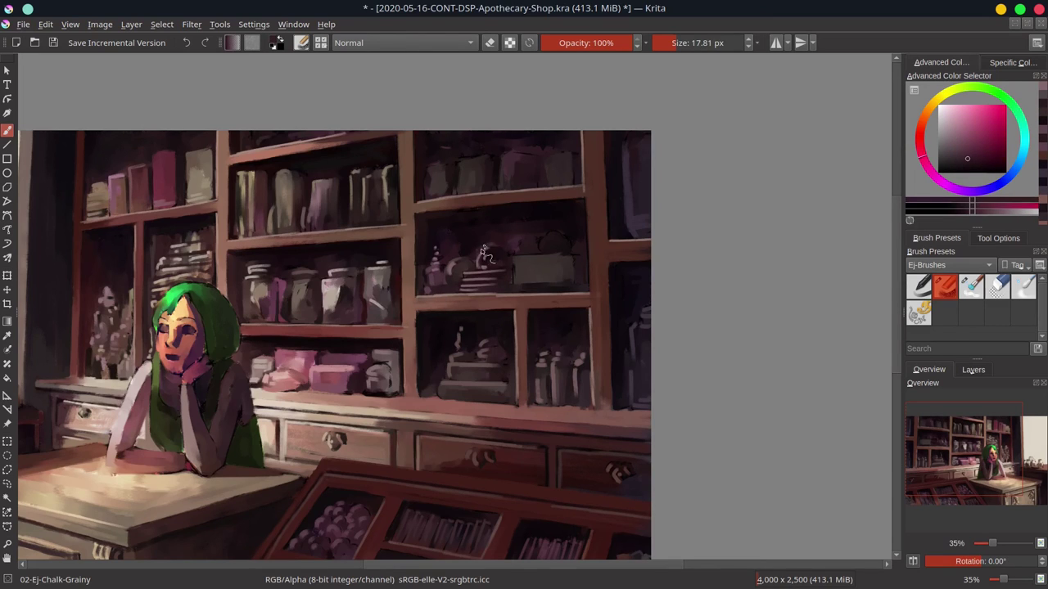
{"action": "left_click_drag", "start_coordinate": [459, 252], "coordinate": [491, 249]}
{"action": "left_click", "coordinate": [945, 170]}
{"action": "left_click_drag", "start_coordinate": [419, 225], "coordinate": [427, 251]}
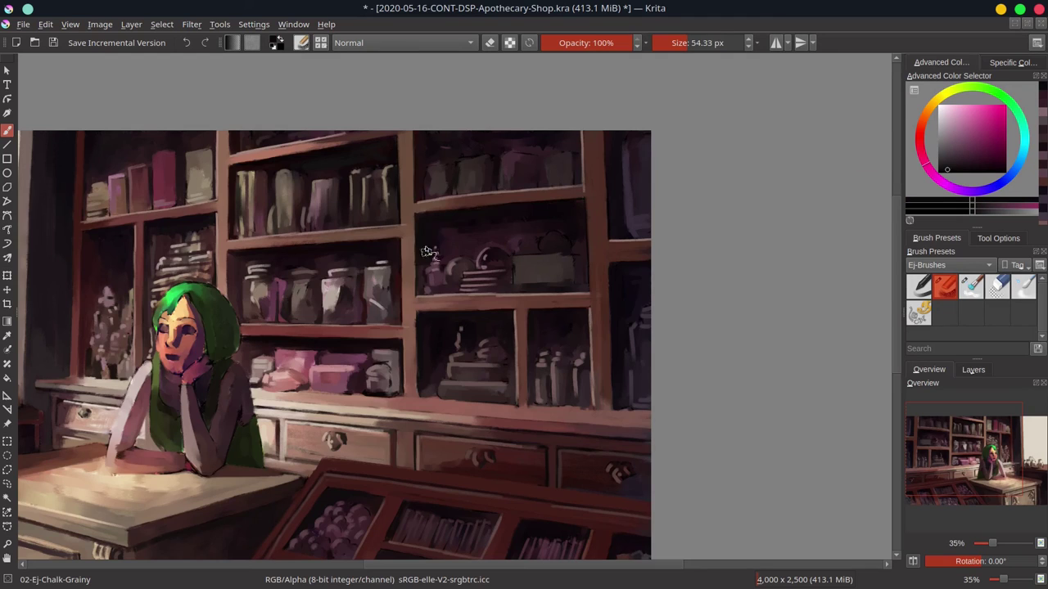
Shape the upper-right shelf objects with lighter red strokes using a 38 px brush.
{"action": "left_click", "coordinate": [538, 211], "text": "ctrl"}
{"action": "left_click_drag", "start_coordinate": [543, 218], "coordinate": [537, 223]}
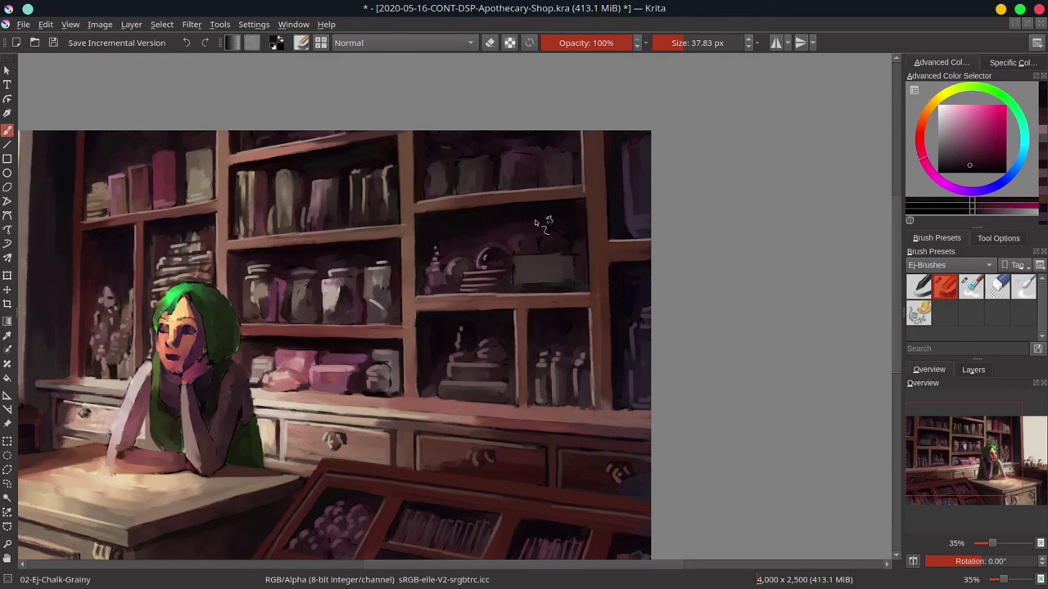
{"action": "left_click", "coordinate": [483, 245], "text": "ctrl"}
{"action": "left_click_drag", "start_coordinate": [492, 254], "coordinate": [479, 254]}
{"action": "left_click_drag", "start_coordinate": [577, 260], "coordinate": [532, 264]}
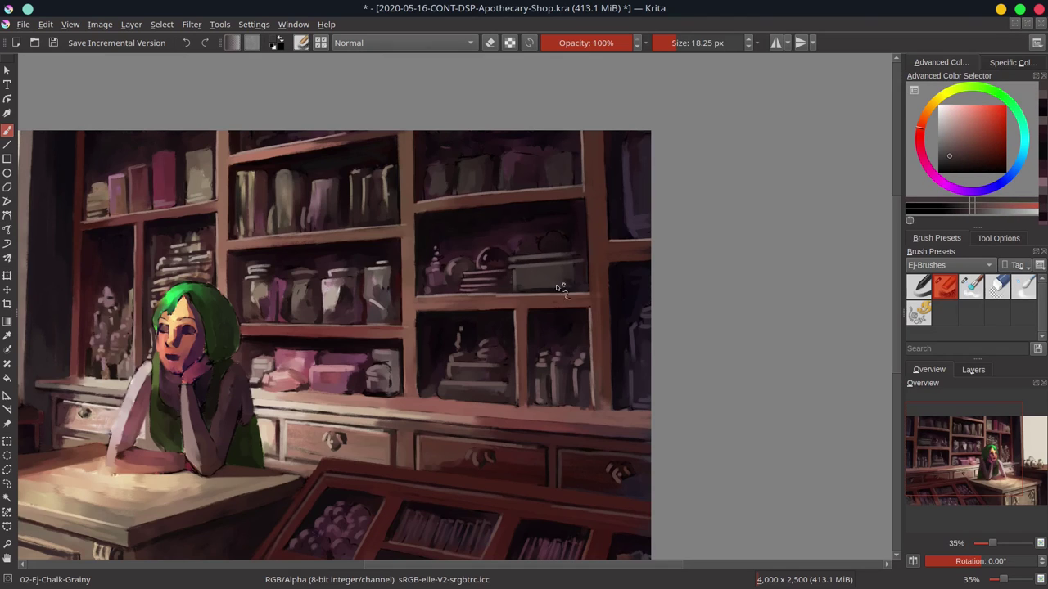
Add a short dark magenta stroke on the shelf, sample magenta and muted red, and save.
{"action": "left_click", "coordinate": [575, 256], "text": "ctrl"}
{"action": "left_click", "coordinate": [565, 242], "text": "ctrl"}
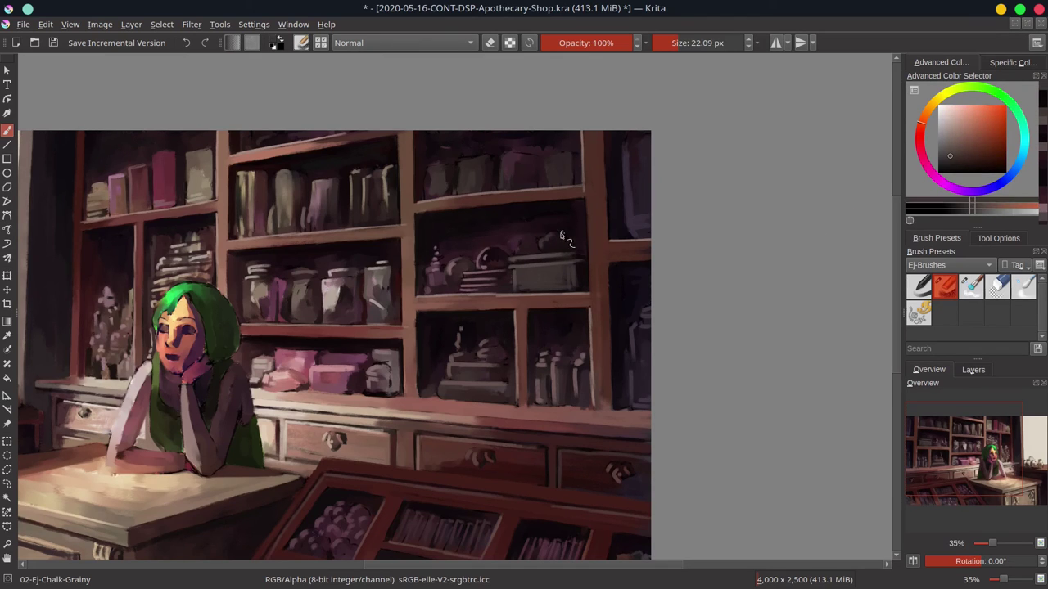
{"action": "left_click", "coordinate": [522, 230], "text": "ctrl"}
{"action": "left_click", "coordinate": [523, 230], "text": "ctrl"}
{"action": "left_click_drag", "start_coordinate": [518, 246], "coordinate": [576, 239]}
{"action": "left_click", "coordinate": [584, 534], "text": "ctrl"}
{"action": "left_click", "coordinate": [439, 332], "text": "ctrl"}
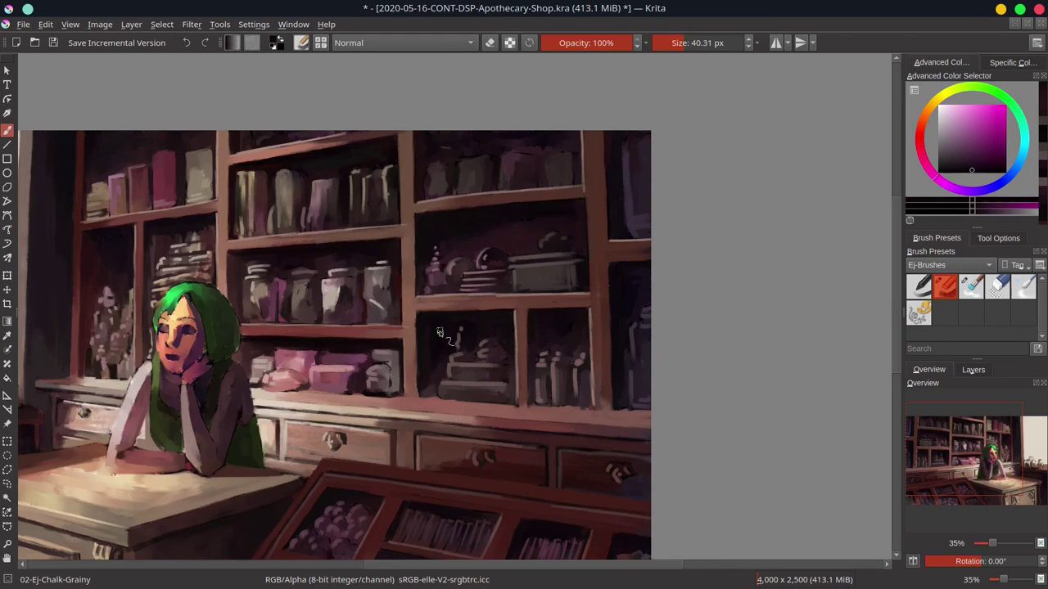
{"action": "left_click", "coordinate": [422, 206], "text": "ctrl"}
{"action": "left_click_drag", "start_coordinate": [479, 157], "coordinate": [463, 155]}
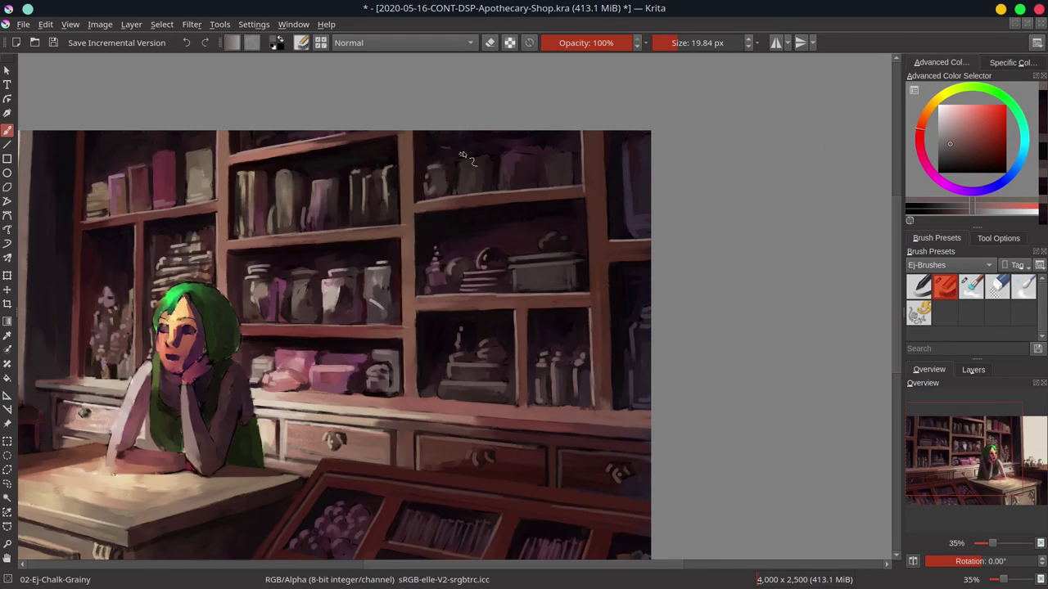
{"action": "left_click", "coordinate": [554, 158], "text": "ctrl"}
{"action": "left_click_drag", "start_coordinate": [393, 141], "coordinate": [439, 141]}
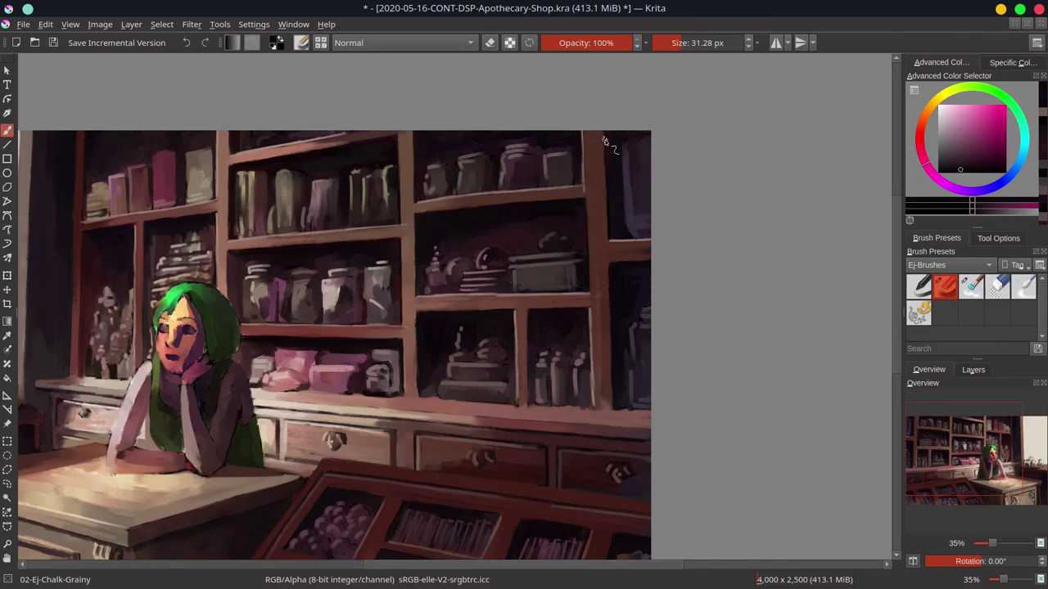
{"action": "left_click", "coordinate": [53, 43]}
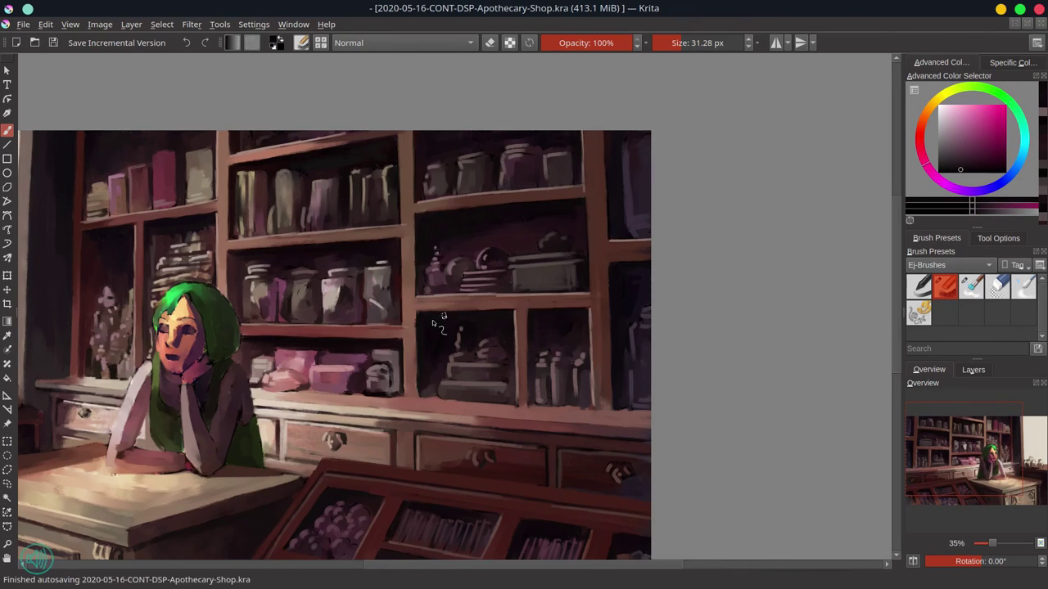
Tilt the view and paint light strokes along the counter's front edge and carved cabinet panel.
{"action": "scroll", "coordinate": [692, 364], "scroll_direction": "down", "scroll_amount": 4}
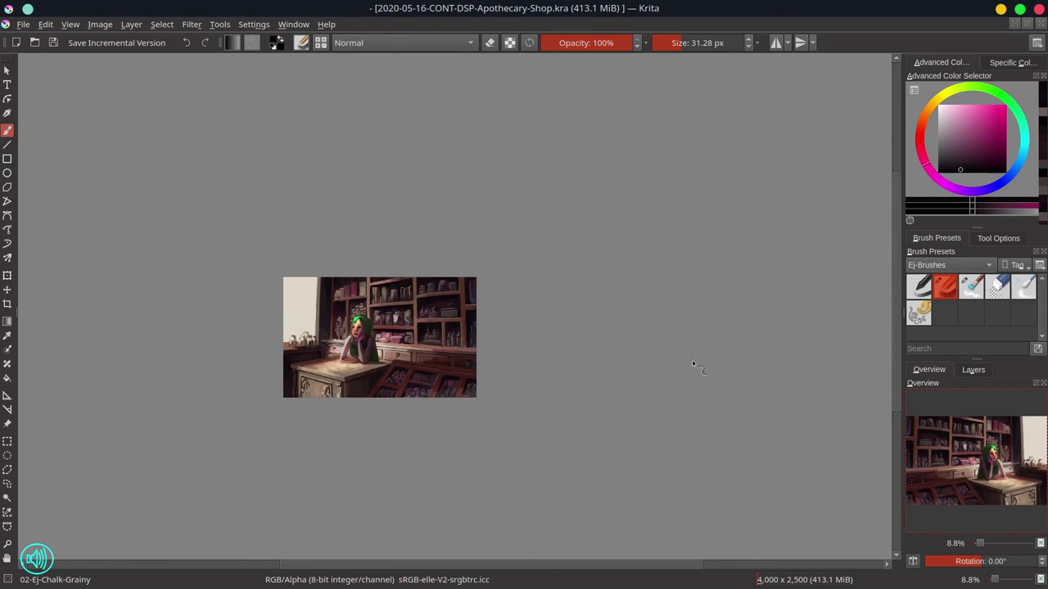
{"action": "scroll", "coordinate": [379, 399], "scroll_direction": "up", "scroll_amount": 4}
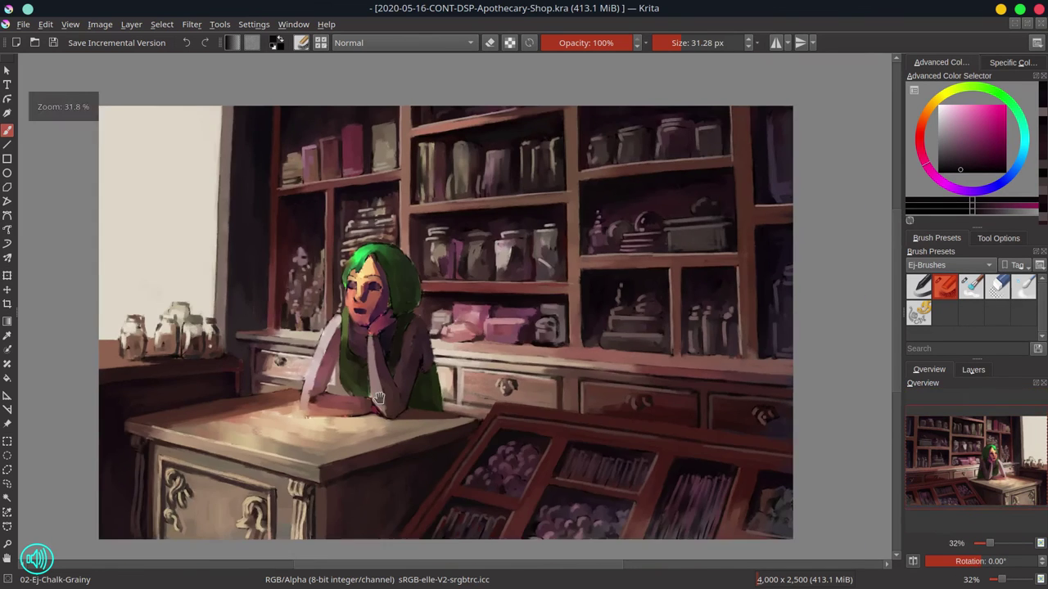
{"action": "left_click_drag", "start_coordinate": [379, 399], "coordinate": [377, 397]}
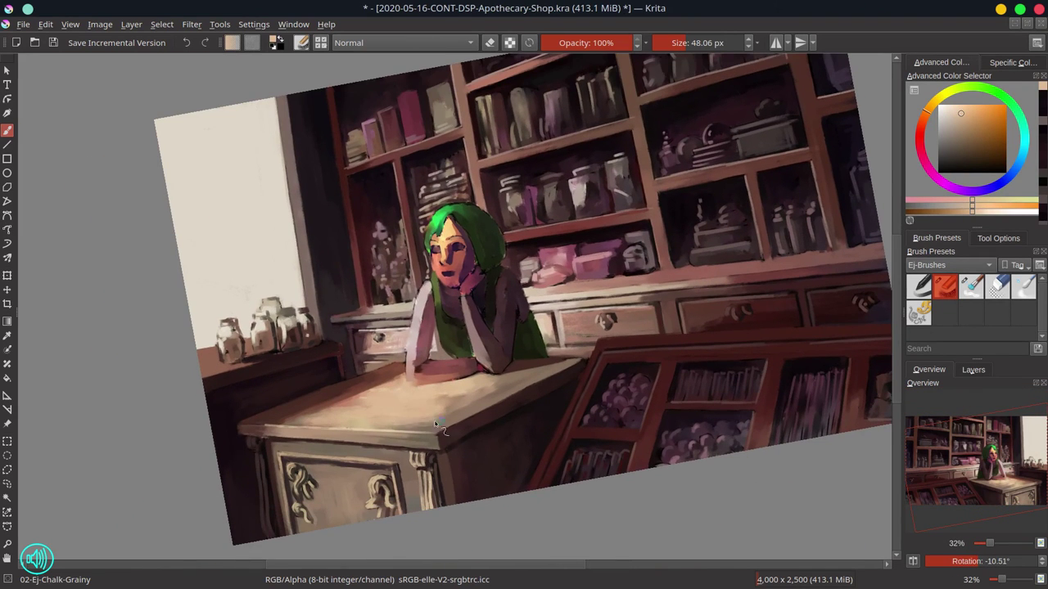
{"action": "mouse_move", "coordinate": [264, 453]}
{"action": "left_mouse_down"}
{"action": "mouse_move", "coordinate": [347, 437]}
{"action": "mouse_move", "coordinate": [375, 454]}
{"action": "mouse_move", "coordinate": [322, 476]}
{"action": "left_mouse_up"}
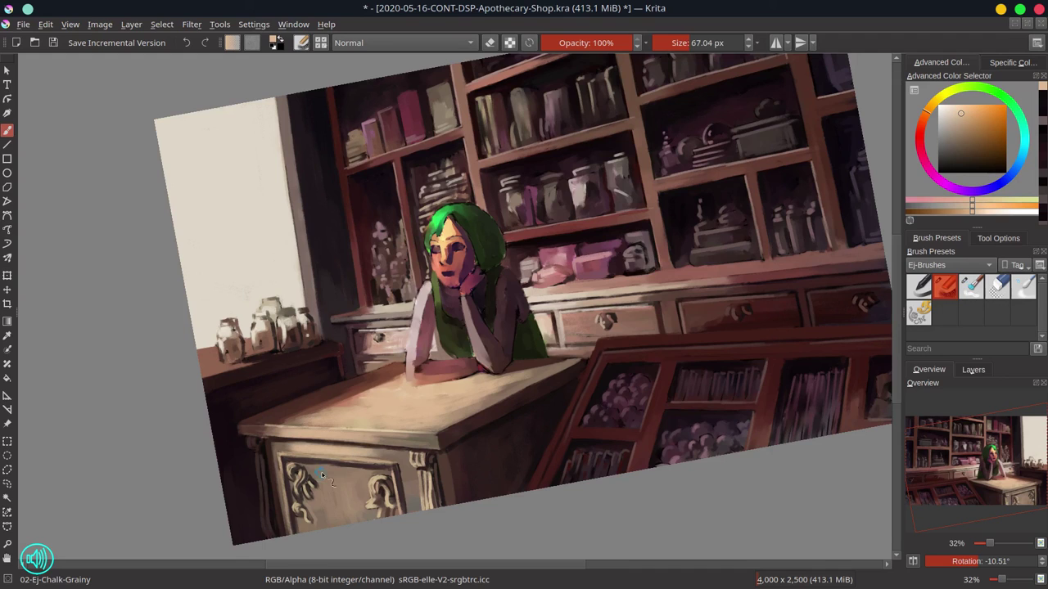
{"action": "left_click_drag", "start_coordinate": [326, 517], "coordinate": [382, 460]}
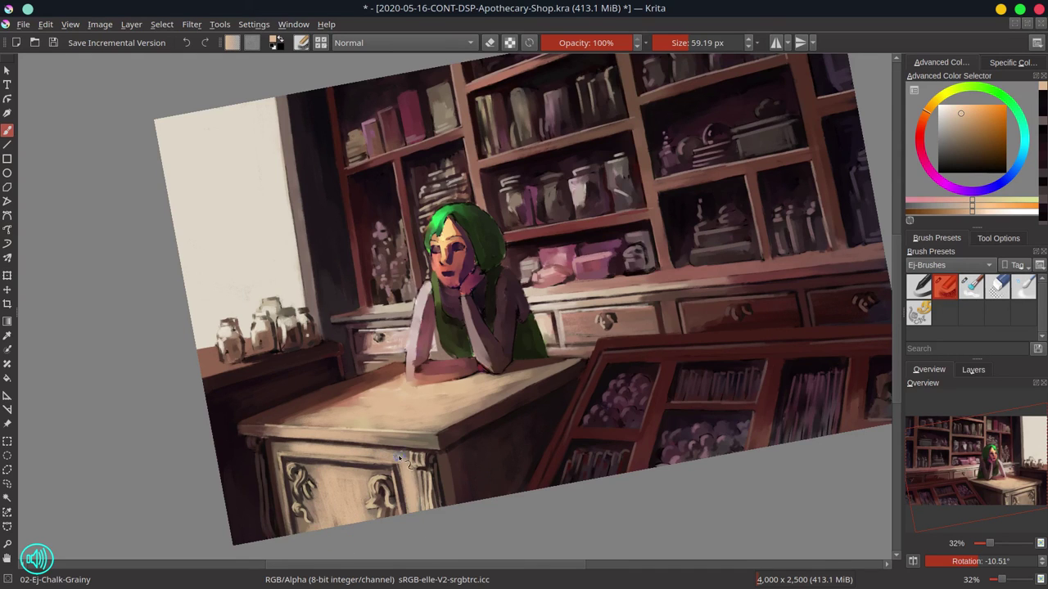
Level the view, save the painting, and mirror the canvas horizontally.
{"action": "key", "text": "5"}
{"action": "key", "text": "ctrl+s"}
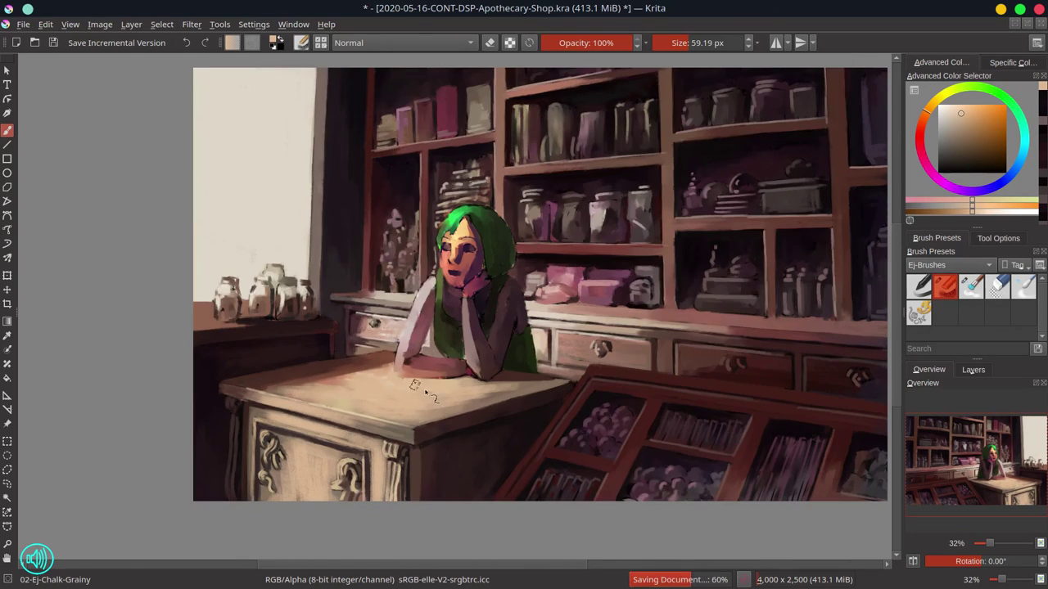
{"action": "left_click", "coordinate": [912, 563]}
Shade the top of the girl's hair with darker green strokes.
{"action": "scroll", "coordinate": [475, 312], "scroll_direction": "up", "scroll_amount": 5}
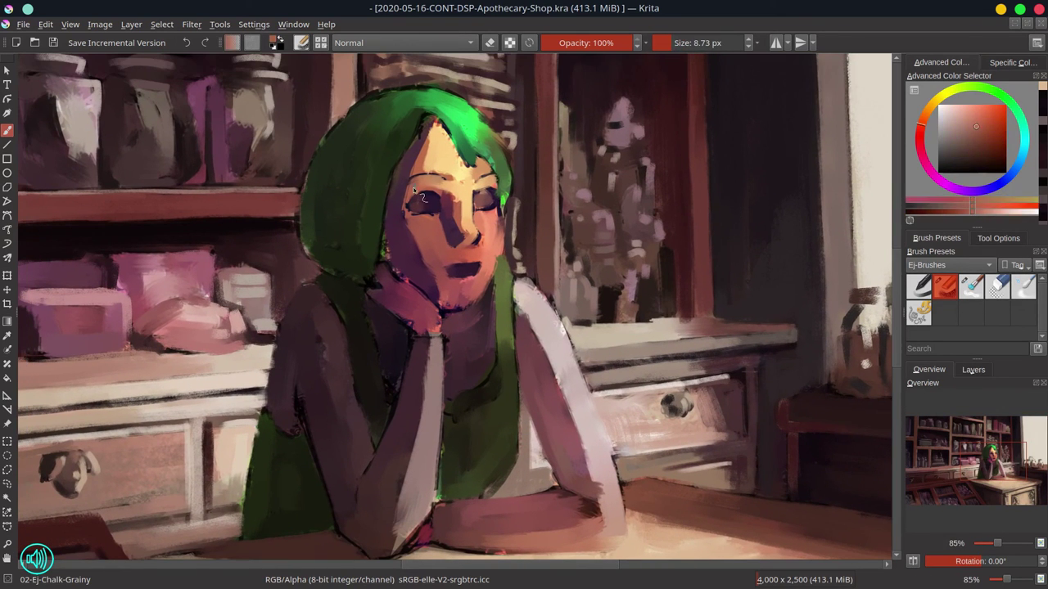
{"action": "mouse_move", "coordinate": [415, 192]}
{"action": "left_mouse_down"}
{"action": "mouse_move", "coordinate": [401, 173]}
{"action": "mouse_move", "coordinate": [426, 120]}
{"action": "left_mouse_up"}
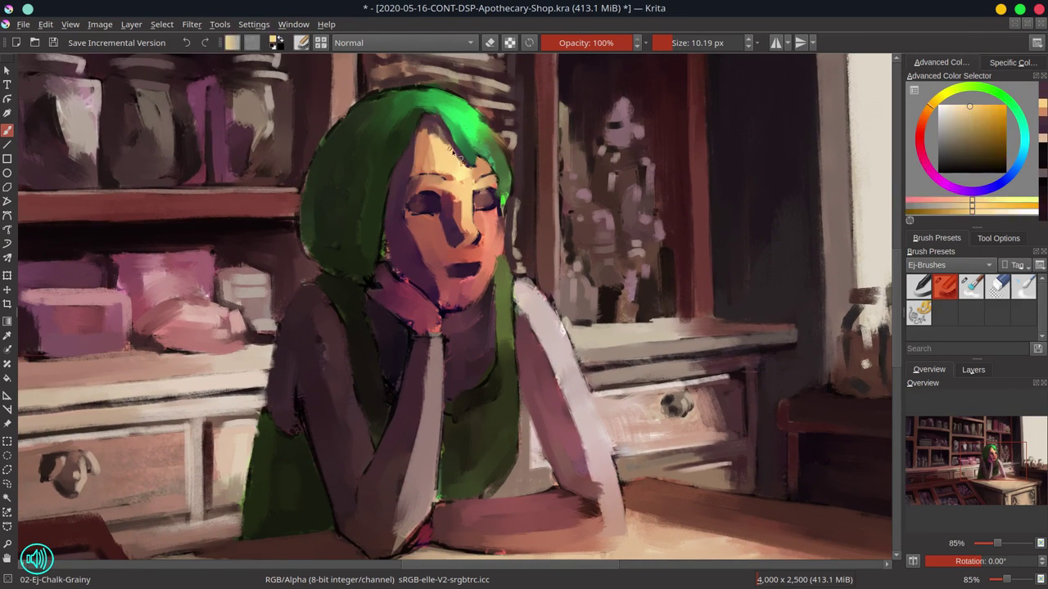
{"action": "left_click", "coordinate": [458, 164], "text": "ctrl"}
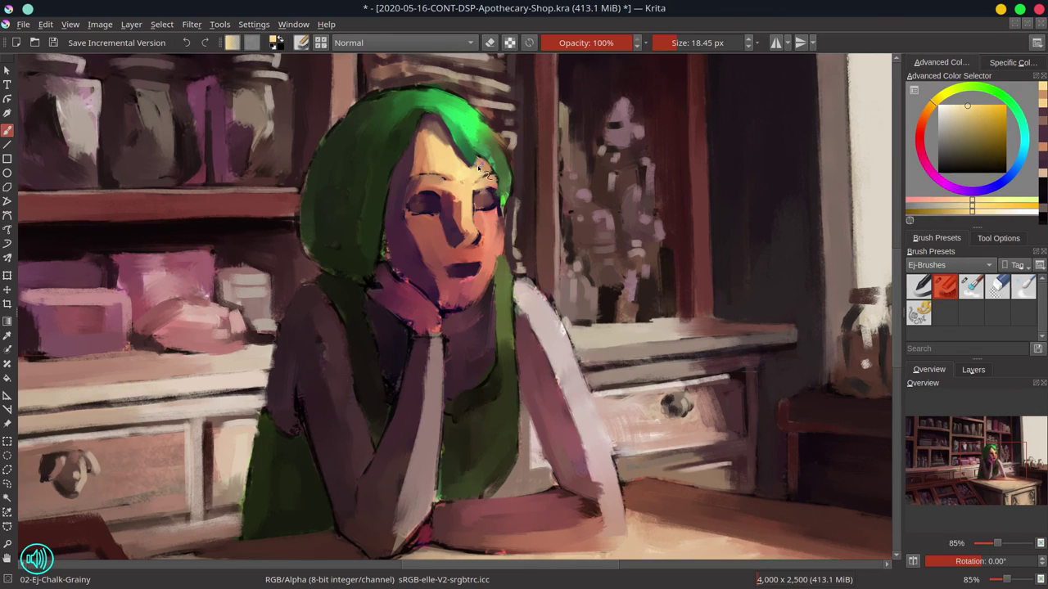
{"action": "left_click", "coordinate": [473, 152], "text": "ctrl"}
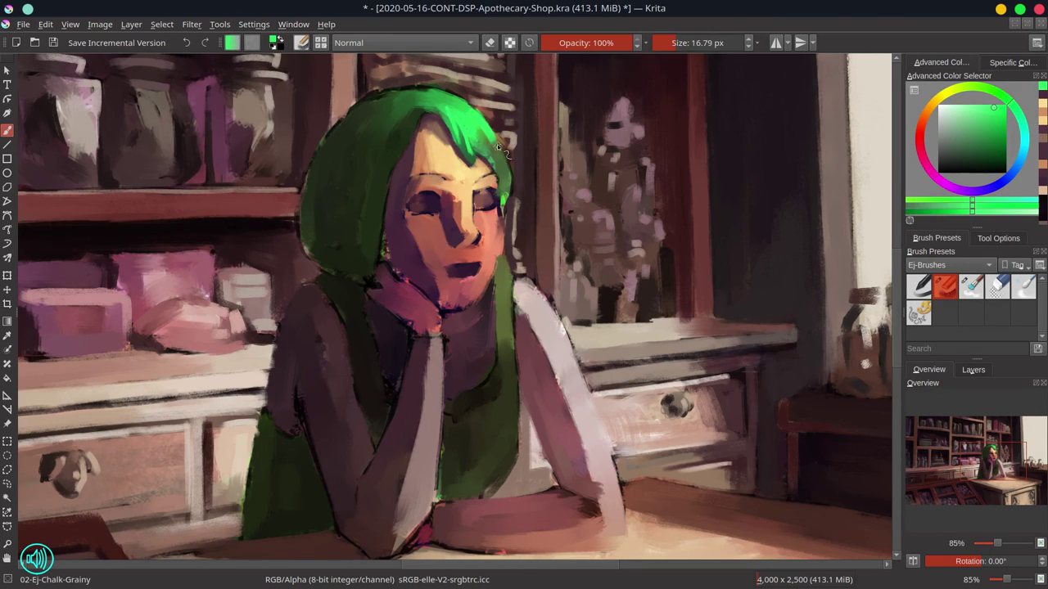
{"action": "left_click", "coordinate": [494, 168], "text": "ctrl"}
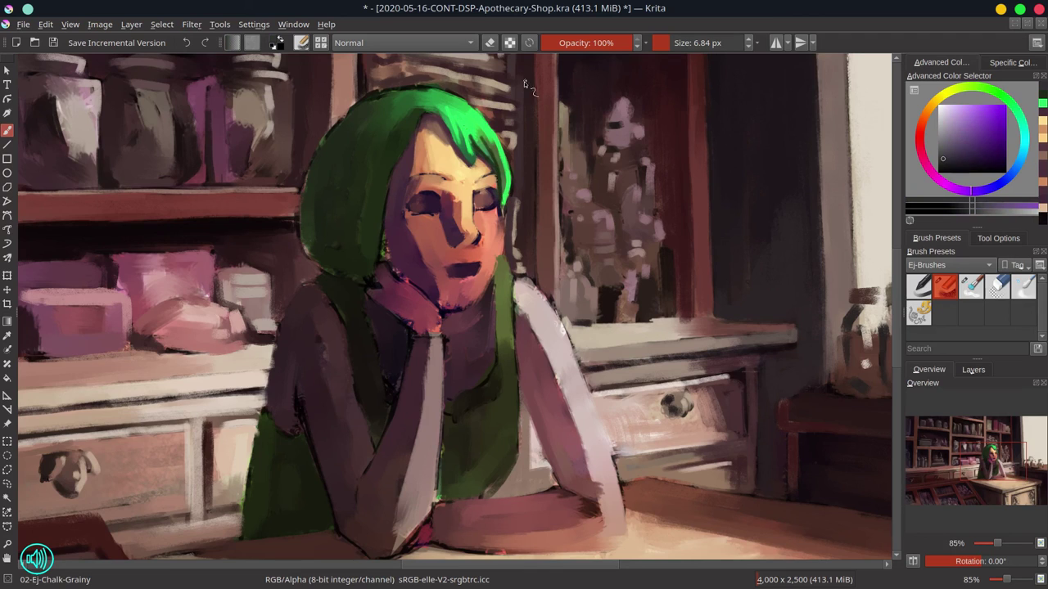
{"action": "left_click", "coordinate": [467, 151], "text": "ctrl"}
{"action": "mouse_move", "coordinate": [447, 122]}
{"action": "left_mouse_down"}
{"action": "mouse_move", "coordinate": [470, 149]}
{"action": "mouse_move", "coordinate": [500, 152]}
{"action": "left_mouse_up"}
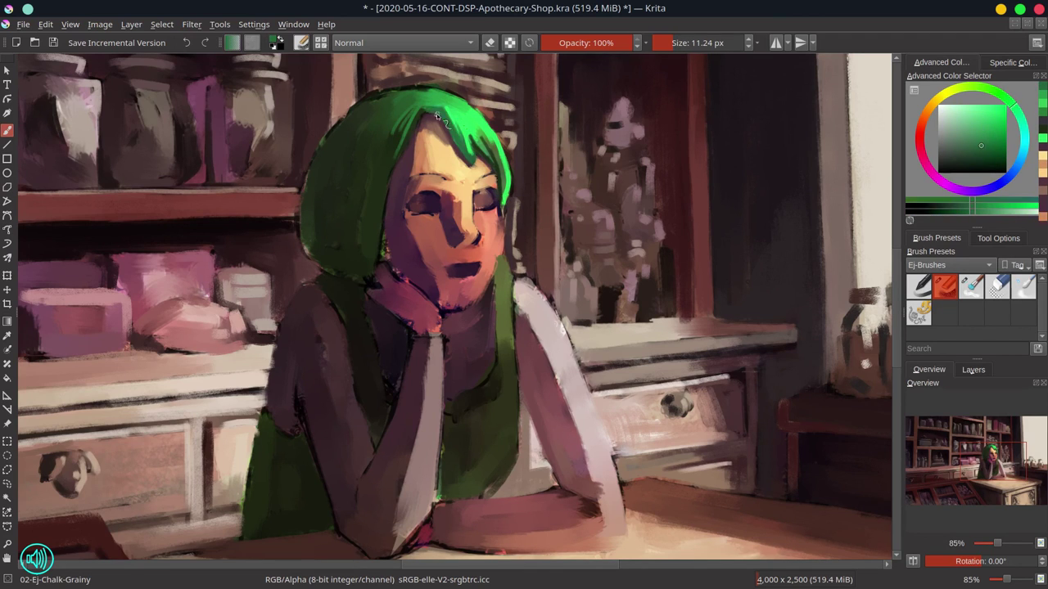
Repaint the hair's left edge in dark green.
{"action": "left_click", "coordinate": [310, 238], "text": "ctrl"}
{"action": "left_click_drag", "start_coordinate": [310, 237], "coordinate": [340, 273]}
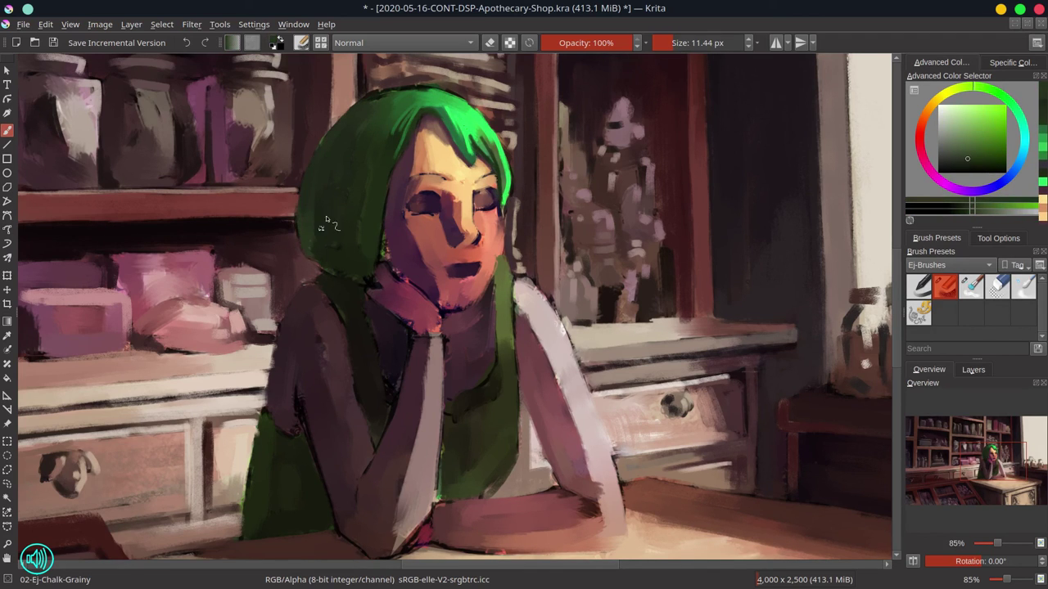
{"action": "left_click", "coordinate": [327, 246], "text": "ctrl"}
{"action": "left_click_drag", "start_coordinate": [311, 233], "coordinate": [361, 283]}
{"action": "left_click", "coordinate": [363, 232], "text": "ctrl"}
{"action": "left_click_drag", "start_coordinate": [368, 245], "coordinate": [370, 266]}
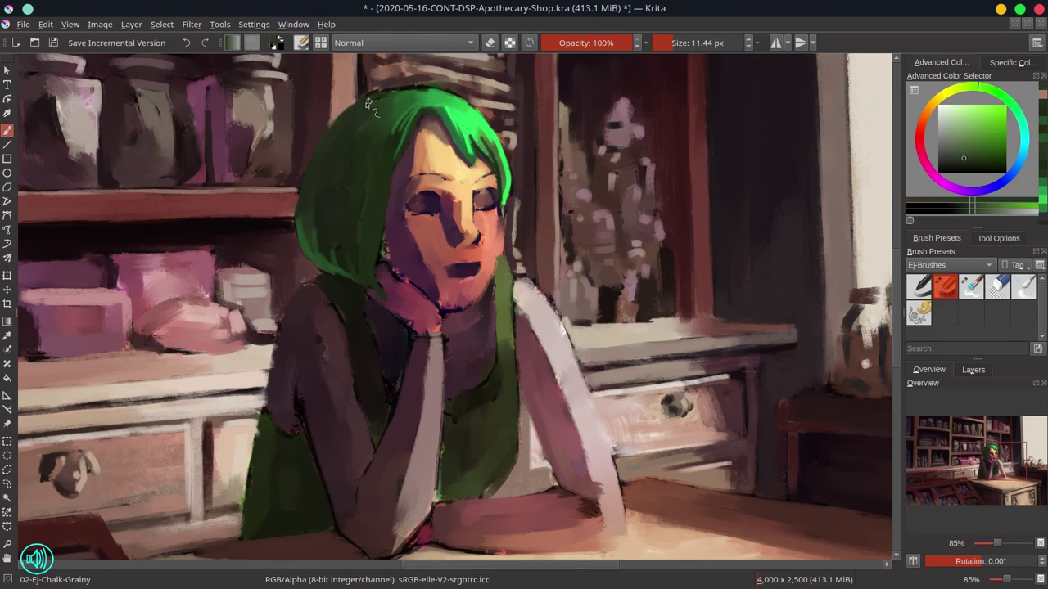
Bring the face into view and sample orange and yellower skin tones.
{"action": "left_click", "coordinate": [458, 81], "text": "ctrl"}
{"action": "left_click", "coordinate": [459, 81], "text": "ctrl"}
{"action": "left_click_drag", "start_coordinate": [458, 82], "coordinate": [452, 144]}
{"action": "left_click_drag", "start_coordinate": [434, 270], "coordinate": [414, 271]}
{"action": "left_click", "coordinate": [426, 282], "text": "ctrl"}
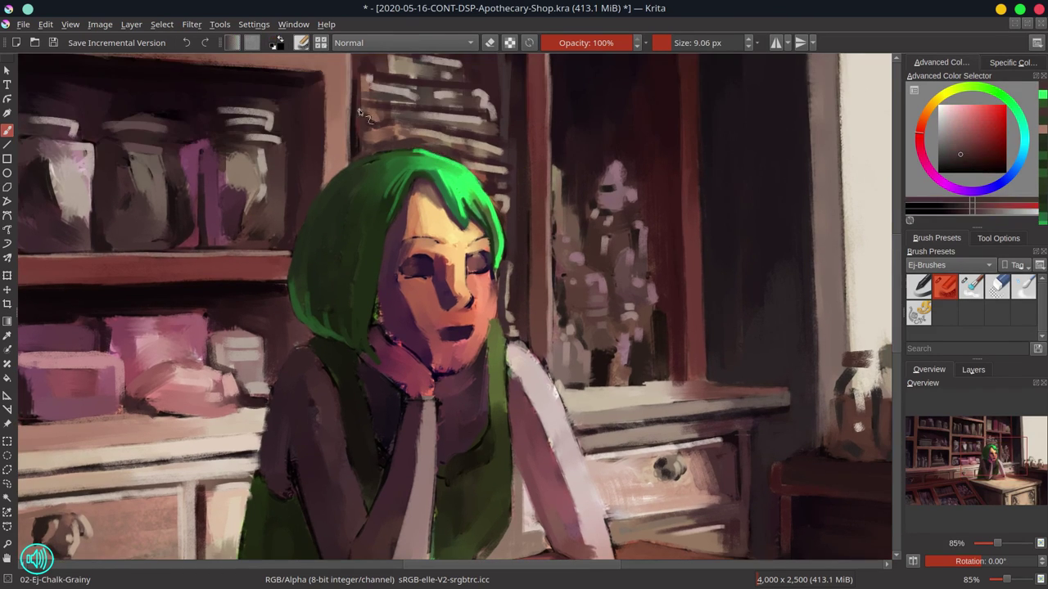
{"action": "left_click", "coordinate": [416, 278], "text": "ctrl"}
{"action": "left_click", "coordinate": [434, 266], "text": "ctrl"}
Darken around the right eye, cheek and the face's right edge with dark magenta.
{"action": "left_click", "coordinate": [482, 249], "text": "ctrl"}
{"action": "mouse_move", "coordinate": [491, 255]}
{"action": "left_mouse_down"}
{"action": "mouse_move", "coordinate": [468, 291]}
{"action": "mouse_move", "coordinate": [491, 296]}
{"action": "mouse_move", "coordinate": [483, 343]}
{"action": "left_mouse_up"}
{"action": "left_click", "coordinate": [475, 270], "text": "ctrl"}
{"action": "left_click", "coordinate": [470, 270], "text": "ctrl"}
{"action": "left_click", "coordinate": [473, 288], "text": "ctrl"}
{"action": "left_click", "coordinate": [490, 297], "text": "ctrl"}
{"action": "left_click", "coordinate": [532, 273], "text": "ctrl"}
{"action": "left_click", "coordinate": [536, 264], "text": "ctrl"}
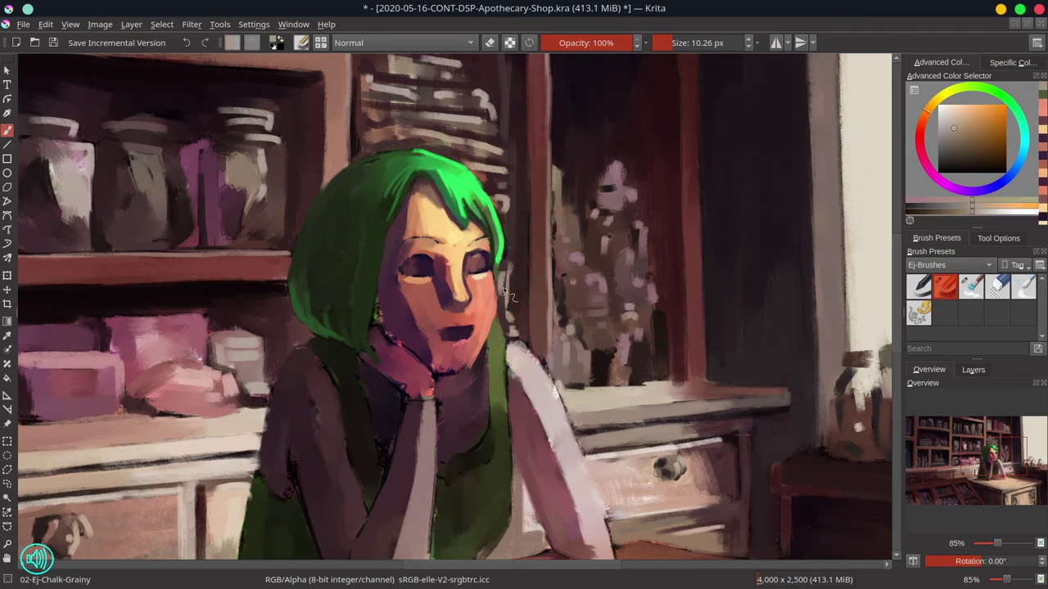
{"action": "left_click", "coordinate": [501, 278], "text": "ctrl"}
{"action": "left_click_drag", "start_coordinate": [501, 274], "coordinate": [500, 298]}
Paint dark shadow strokes around both eyes.
{"action": "left_click", "coordinate": [422, 305], "text": "ctrl"}
{"action": "left_click_drag", "start_coordinate": [409, 282], "coordinate": [422, 271]}
{"action": "left_click_drag", "start_coordinate": [467, 274], "coordinate": [474, 256]}
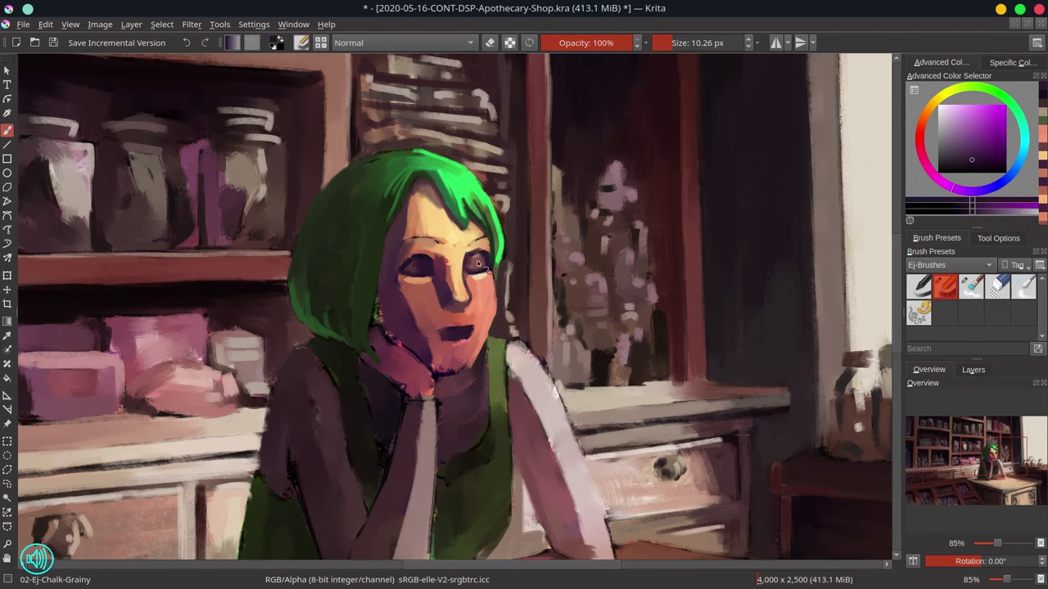
{"action": "left_click", "coordinate": [419, 327], "text": "ctrl"}
{"action": "left_click", "coordinate": [419, 333], "text": "ctrl"}
{"action": "left_click", "coordinate": [419, 333], "text": "ctrl"}
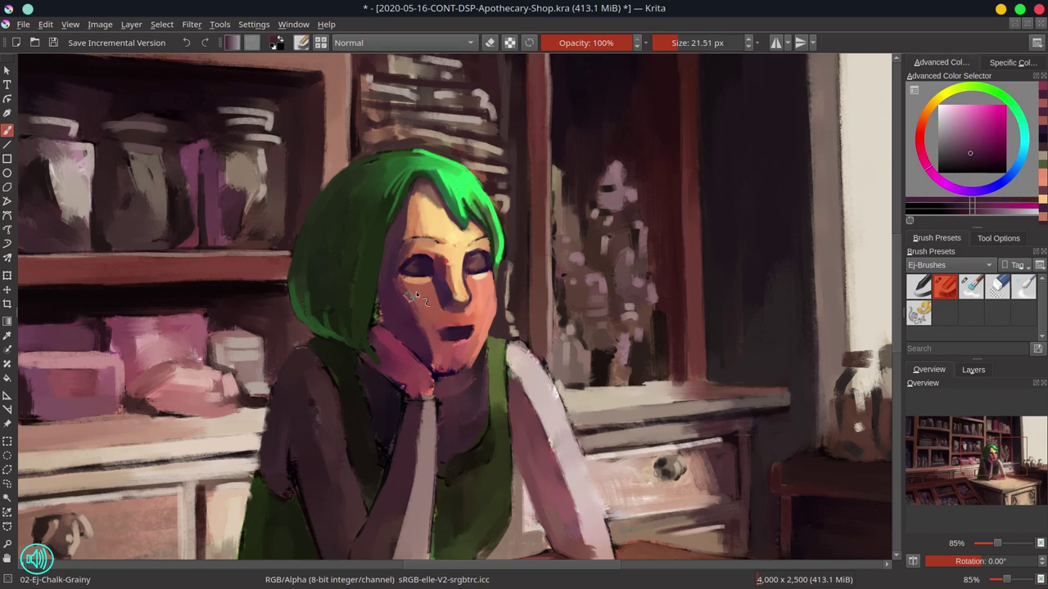
{"action": "left_click_drag", "start_coordinate": [416, 328], "coordinate": [379, 315]}
Highlight the chin-resting hand's edge in light pink and lighten the skin beside the eye.
{"action": "left_click", "coordinate": [519, 301], "text": "ctrl"}
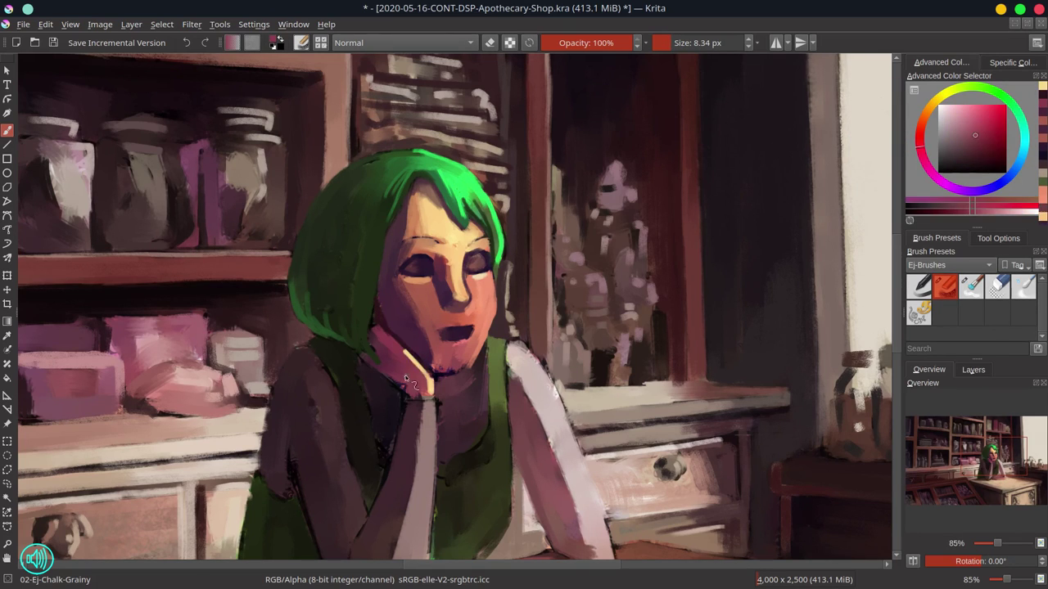
{"action": "mouse_move", "coordinate": [403, 352]}
{"action": "left_mouse_down"}
{"action": "mouse_move", "coordinate": [380, 363]}
{"action": "mouse_move", "coordinate": [383, 327]}
{"action": "mouse_move", "coordinate": [382, 358]}
{"action": "mouse_move", "coordinate": [421, 411]}
{"action": "mouse_move", "coordinate": [397, 391]}
{"action": "left_mouse_up"}
{"action": "left_click", "coordinate": [464, 356], "text": "ctrl"}
{"action": "left_click_drag", "start_coordinate": [464, 356], "coordinate": [459, 355]}
{"action": "left_click", "coordinate": [494, 291], "text": "ctrl"}
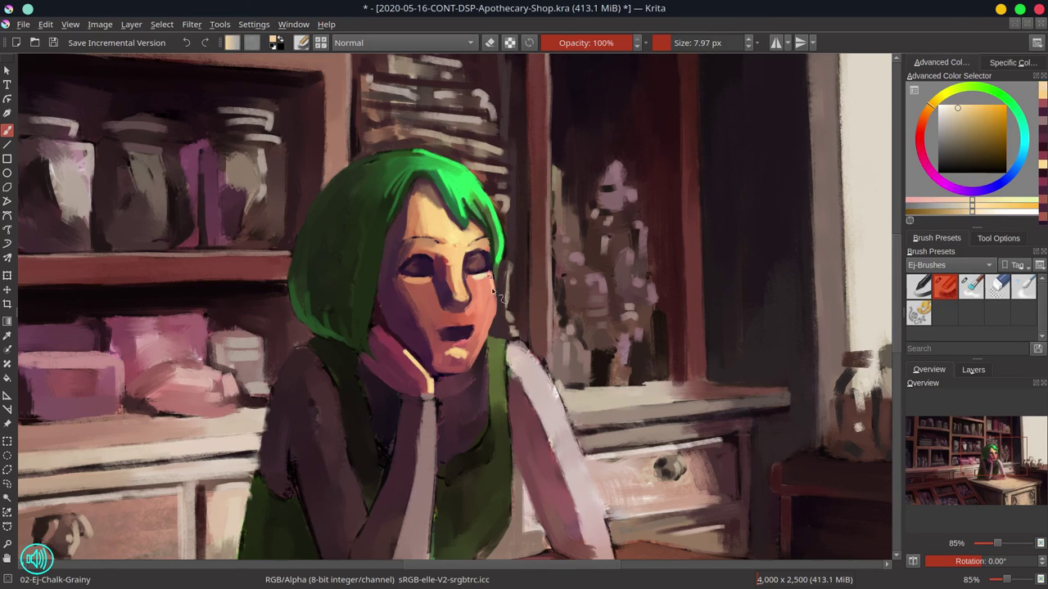
Darken the mouth and cheek shading, and add a light pink highlight below the face.
{"action": "left_click", "coordinate": [427, 237], "text": "ctrl"}
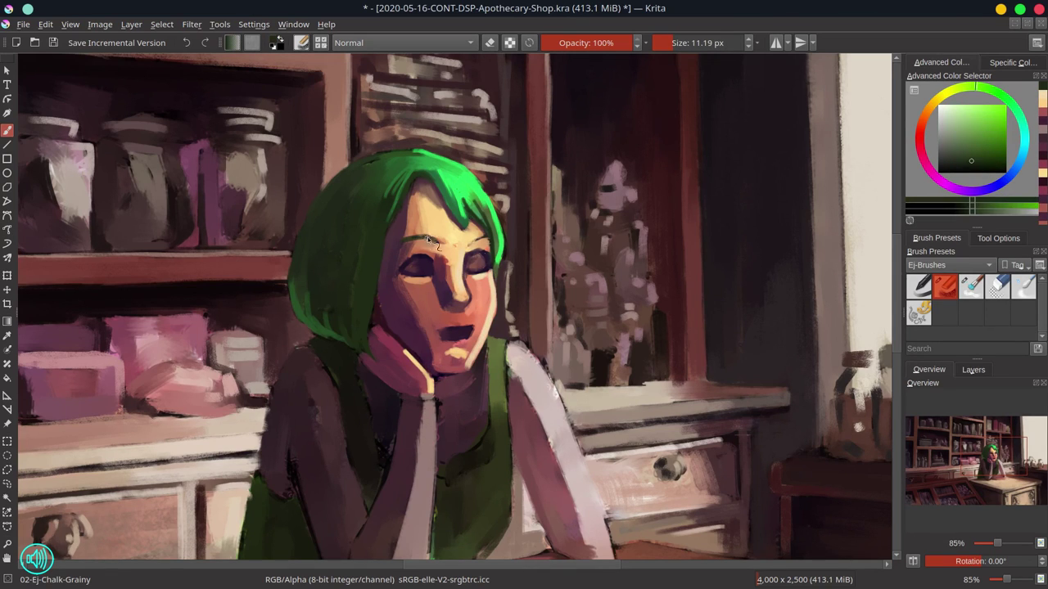
{"action": "left_click", "coordinate": [478, 310], "text": "ctrl"}
{"action": "mouse_move", "coordinate": [478, 310]}
{"action": "left_mouse_down"}
{"action": "mouse_move", "coordinate": [463, 311]}
{"action": "mouse_move", "coordinate": [475, 329]}
{"action": "mouse_move", "coordinate": [447, 332]}
{"action": "left_mouse_up"}
{"action": "left_click", "coordinate": [470, 321], "text": "ctrl"}
{"action": "left_click", "coordinate": [455, 334], "text": "ctrl"}
{"action": "left_click", "coordinate": [420, 450], "text": "ctrl"}
{"action": "left_click_drag", "start_coordinate": [410, 450], "coordinate": [419, 450]}
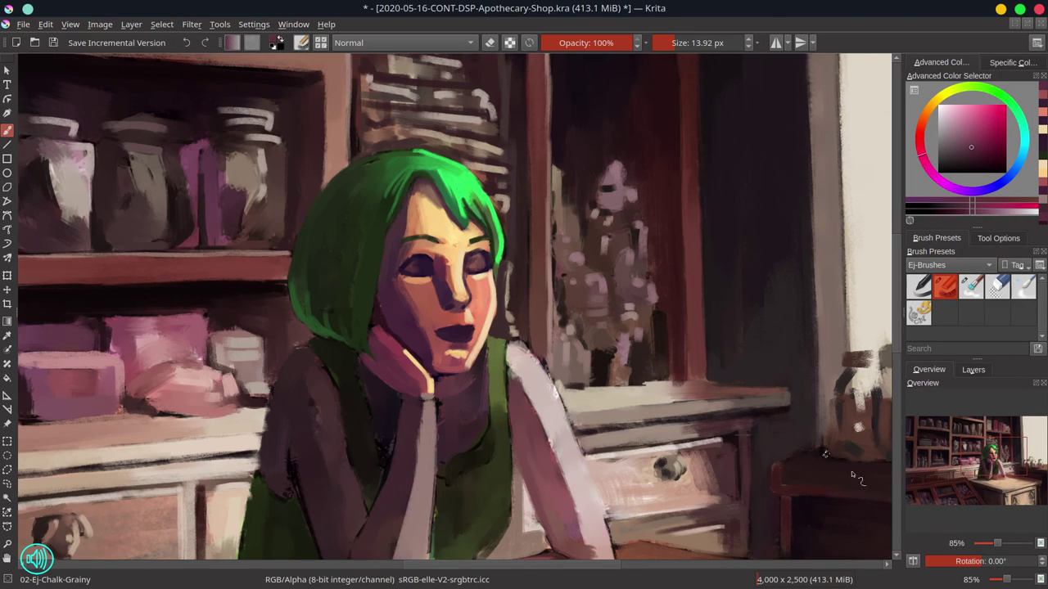
Mirror the view, touch up around the mouth, and paint pink onto the face.
{"action": "key", "text": "m"}
{"action": "left_click", "coordinate": [464, 341], "text": "ctrl"}
{"action": "left_click_drag", "start_coordinate": [463, 340], "coordinate": [445, 335]}
{"action": "left_click", "coordinate": [463, 341], "text": "ctrl"}
{"action": "left_click", "coordinate": [446, 270], "text": "ctrl"}
{"action": "left_click_drag", "start_coordinate": [440, 270], "coordinate": [487, 262]}
{"action": "left_click", "coordinate": [492, 262], "text": "ctrl"}
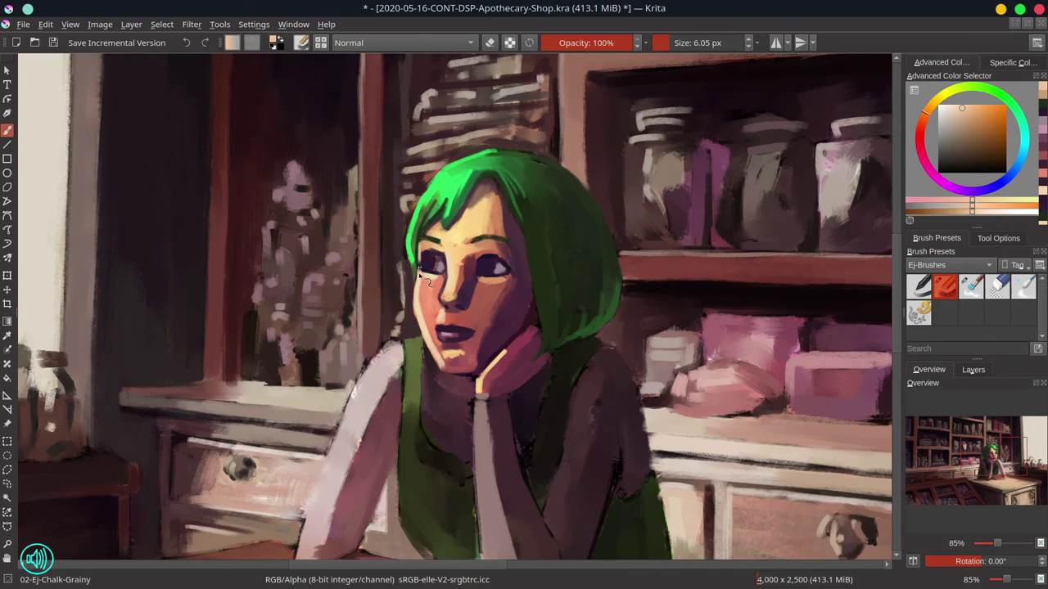
Define the eyes with dark purple, sample forehead peach, and save the painting.
{"action": "left_click", "coordinate": [438, 392], "text": "ctrl"}
{"action": "left_click_drag", "start_coordinate": [442, 391], "coordinate": [438, 391]}
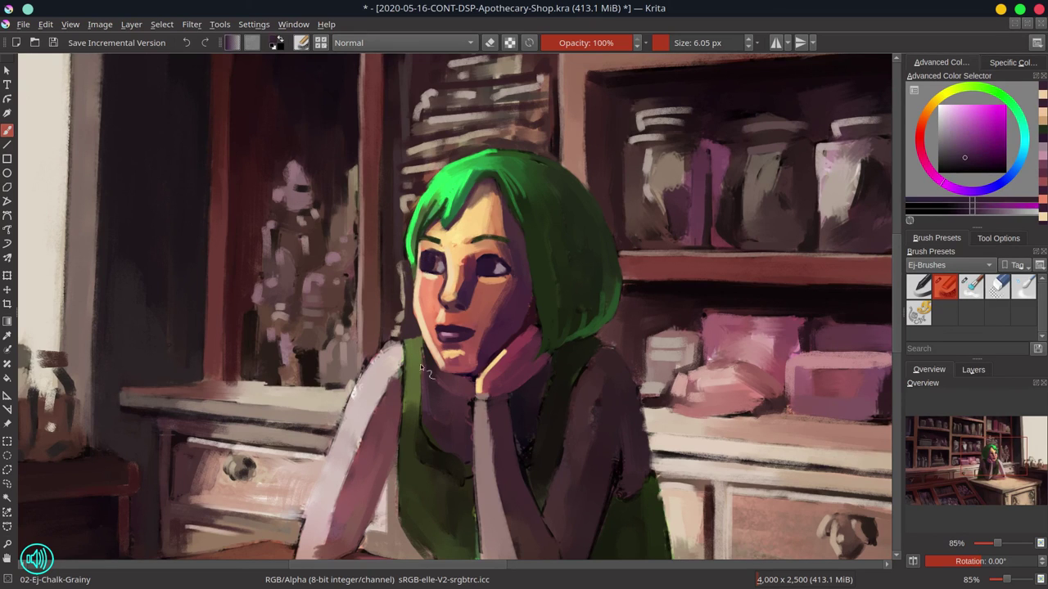
{"action": "left_click", "coordinate": [484, 249], "text": "ctrl"}
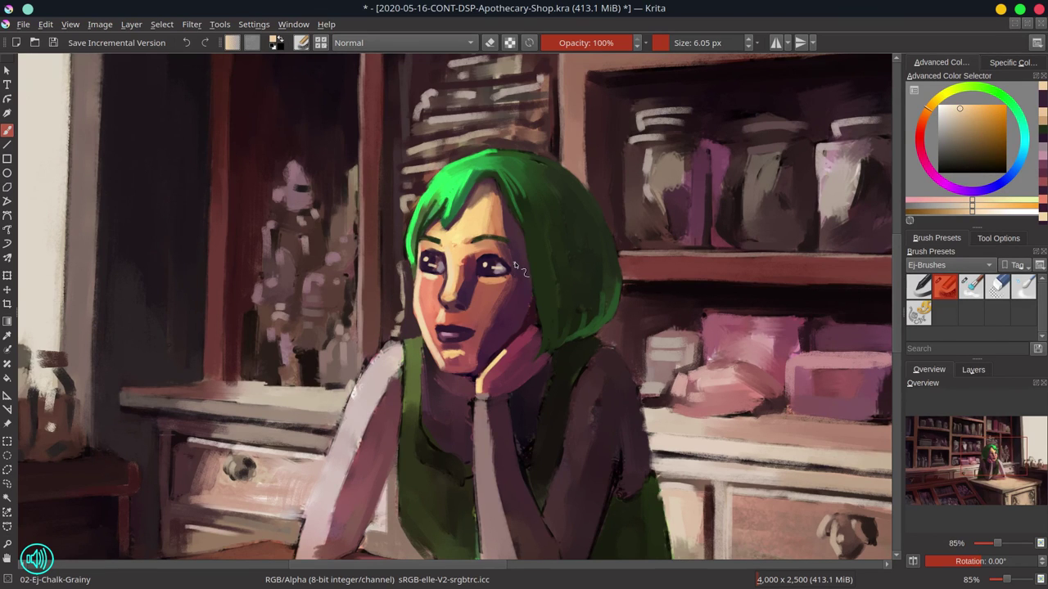
{"action": "scroll", "coordinate": [516, 266], "scroll_direction": "down", "scroll_amount": 3}
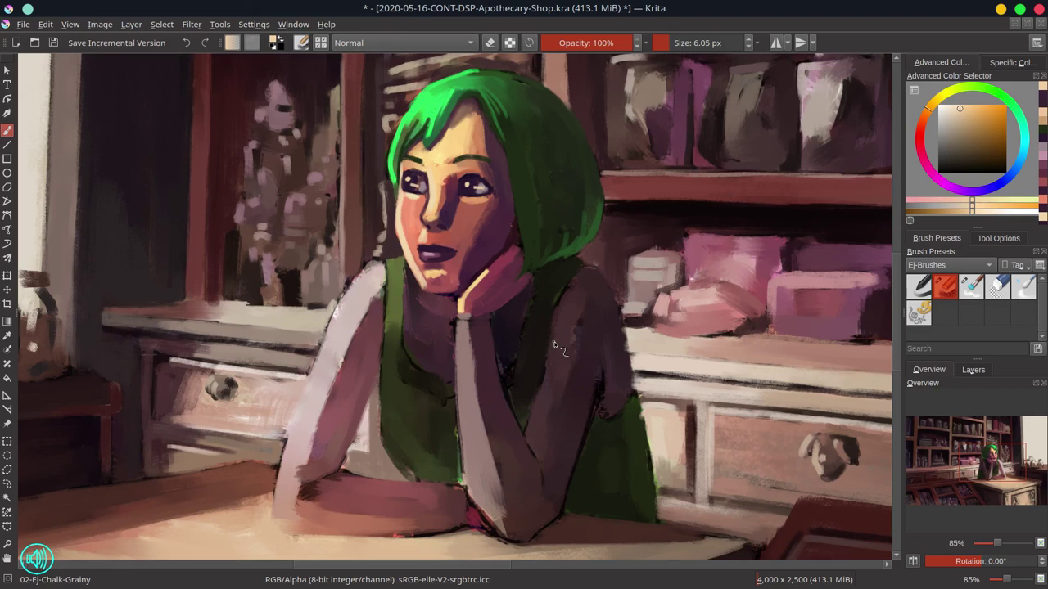
{"action": "left_click", "coordinate": [53, 43]}
Paint light highlight strokes down the girl's arm with a larger brush.
{"action": "left_click", "coordinate": [365, 305], "text": "ctrl"}
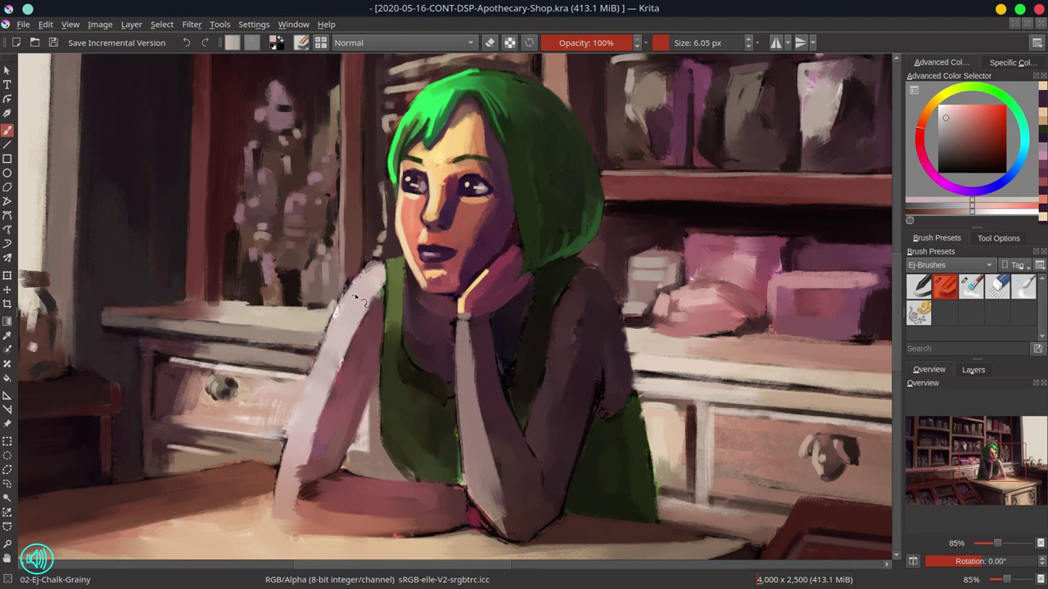
{"action": "key", "text": "bracketright"}
{"action": "mouse_move", "coordinate": [358, 280]}
{"action": "left_mouse_down"}
{"action": "mouse_move", "coordinate": [319, 356]}
{"action": "mouse_move", "coordinate": [283, 491]}
{"action": "left_mouse_up"}
{"action": "left_click", "coordinate": [344, 344], "text": "ctrl"}
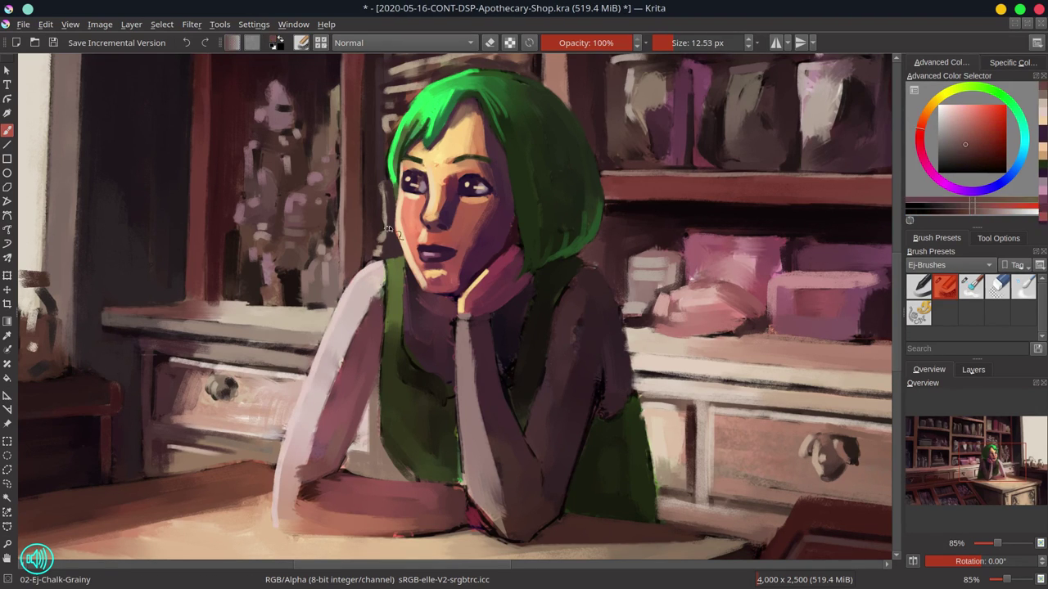
{"action": "mouse_move", "coordinate": [360, 316]}
{"action": "left_mouse_down"}
{"action": "mouse_move", "coordinate": [307, 466]}
{"action": "mouse_move", "coordinate": [359, 434]}
{"action": "left_mouse_up"}
Shade the lower arm darker and add a dark line along its lower edge.
{"action": "left_click", "coordinate": [336, 469], "text": "ctrl"}
{"action": "key", "text": "bracketleft"}
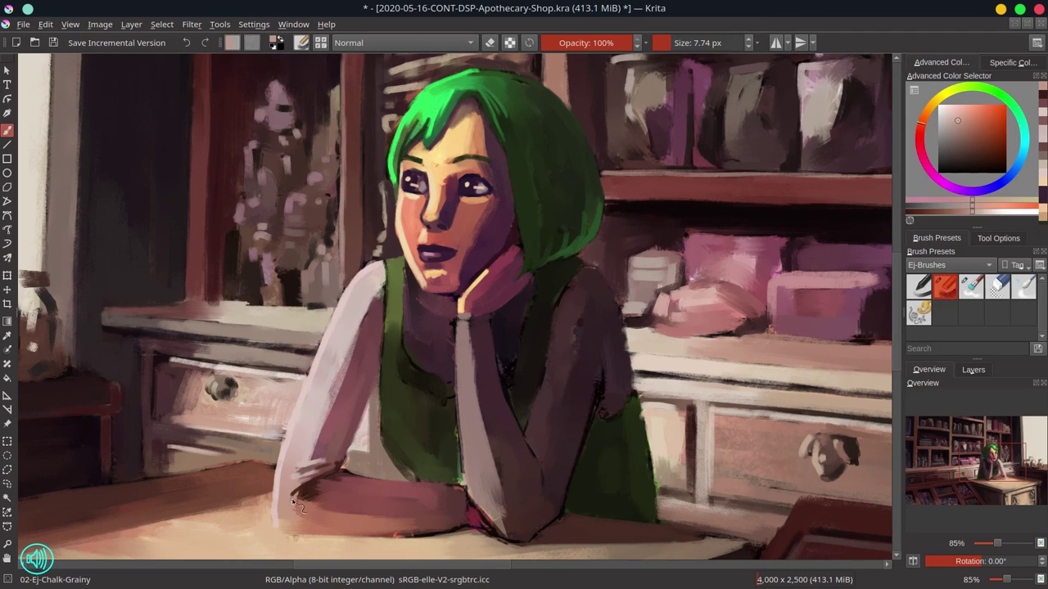
{"action": "mouse_move", "coordinate": [335, 468]}
{"action": "left_mouse_down"}
{"action": "mouse_move", "coordinate": [287, 536]}
{"action": "mouse_move", "coordinate": [467, 534]}
{"action": "left_mouse_up"}
{"action": "left_click", "coordinate": [462, 491], "text": "ctrl"}
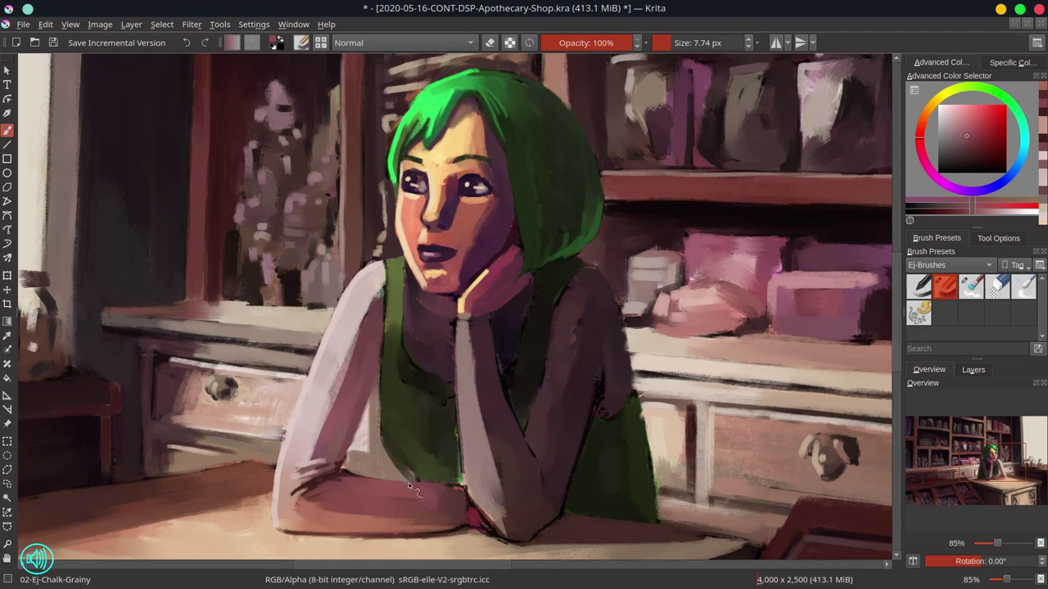
{"action": "left_click_drag", "start_coordinate": [458, 479], "coordinate": [467, 500]}
{"action": "left_click", "coordinate": [471, 507], "text": "ctrl"}
Paint a light skin-tone stroke down the forearm.
{"action": "left_click", "coordinate": [466, 307], "text": "ctrl"}
{"action": "scroll", "coordinate": [491, 410], "scroll_direction": "down", "scroll_amount": 2}
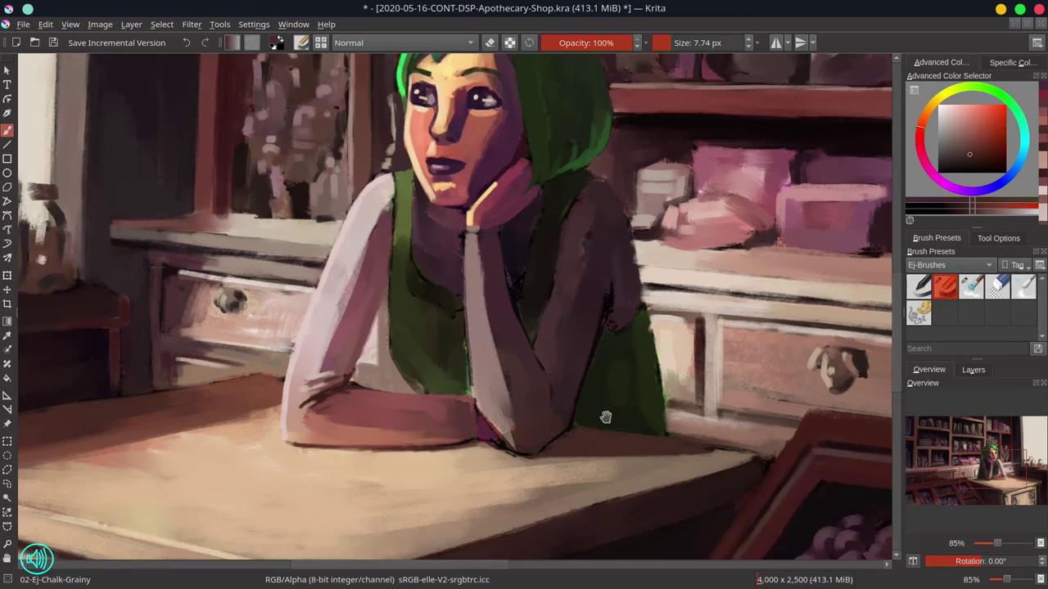
{"action": "key", "text": "bracketright"}
{"action": "left_click", "coordinate": [503, 368], "text": "ctrl"}
{"action": "left_click", "coordinate": [503, 368], "text": "ctrl"}
{"action": "left_click_drag", "start_coordinate": [467, 237], "coordinate": [472, 431]}
{"action": "left_click", "coordinate": [472, 431], "text": "ctrl"}
Paint dress-green strokes along the dress edge by the arm and near the torso.
{"action": "key", "text": "bracketleft"}
{"action": "scroll", "coordinate": [486, 393], "scroll_direction": "up", "scroll_amount": 1}
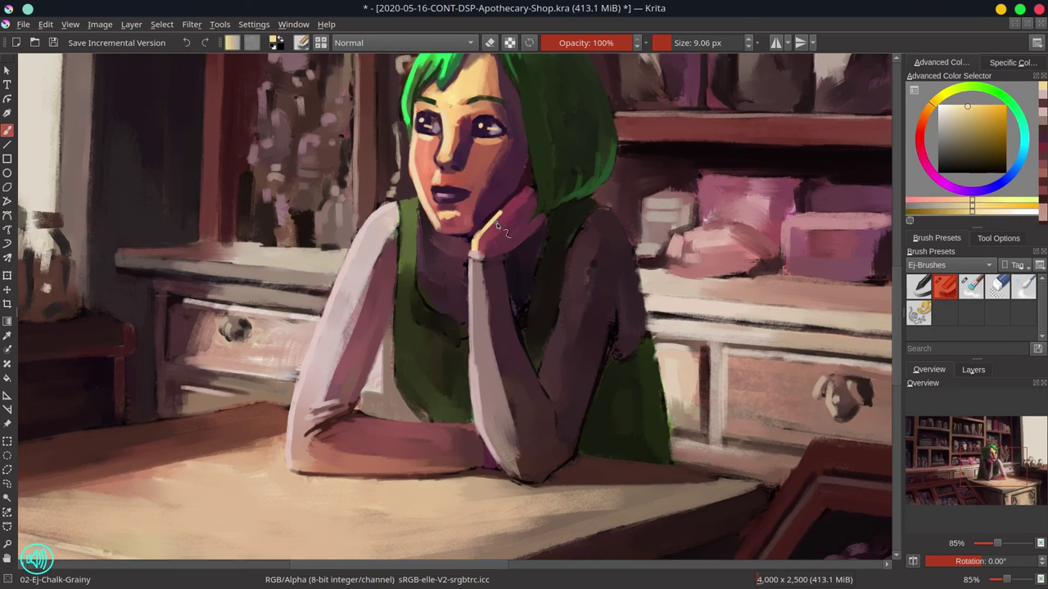
{"action": "key", "text": "bracketright"}
{"action": "key", "text": "bracketright"}
{"action": "left_click", "coordinate": [543, 334], "text": "ctrl"}
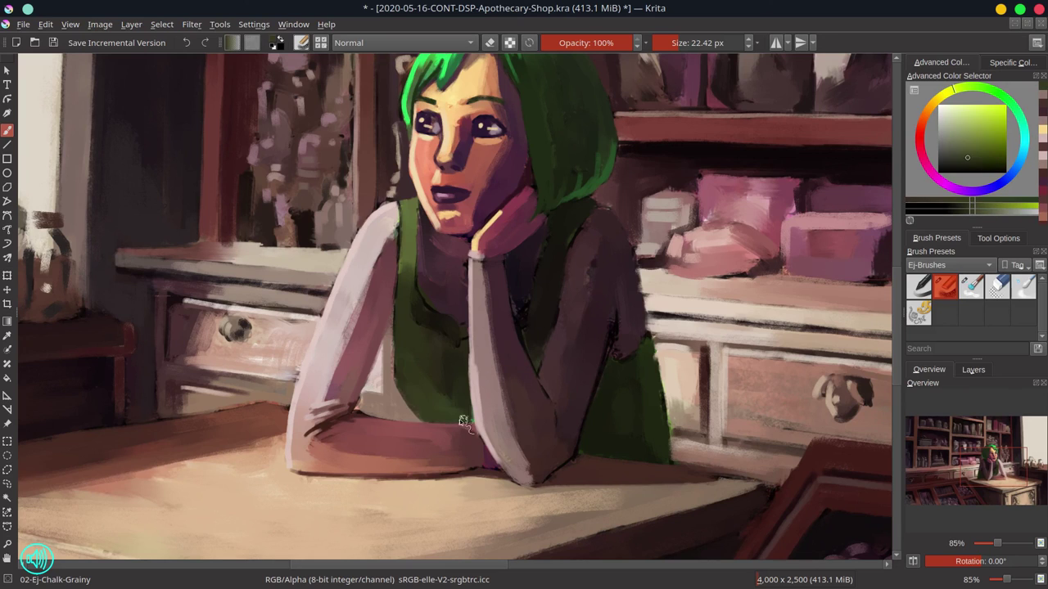
{"action": "key", "text": "bracketleft"}
{"action": "left_click", "coordinate": [438, 278], "text": "ctrl"}
{"action": "key", "text": "bracketleft"}
{"action": "key", "text": "bracketleft"}
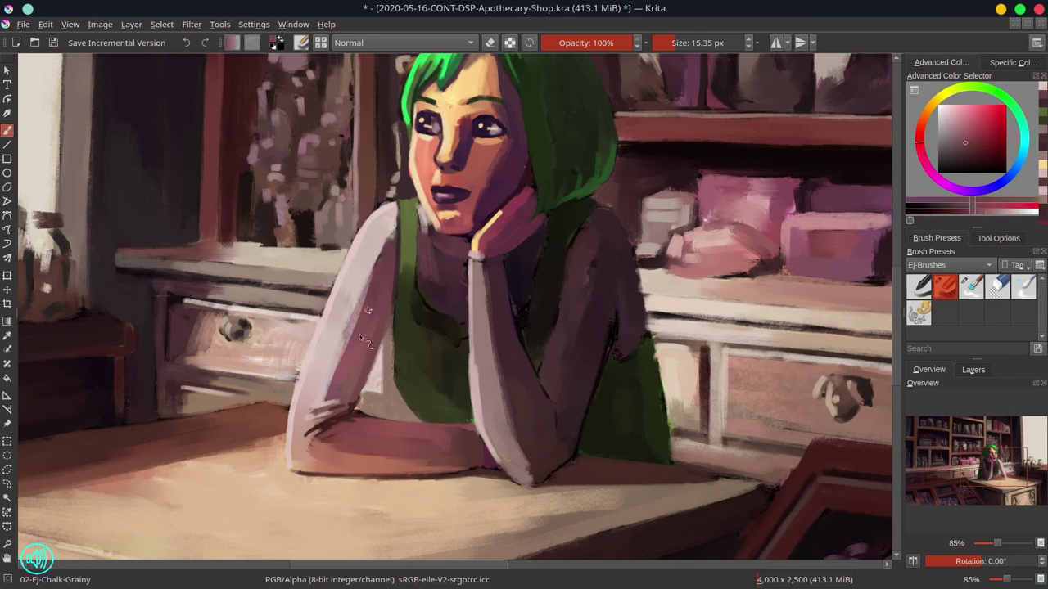
{"action": "left_click", "coordinate": [464, 293], "text": "ctrl"}
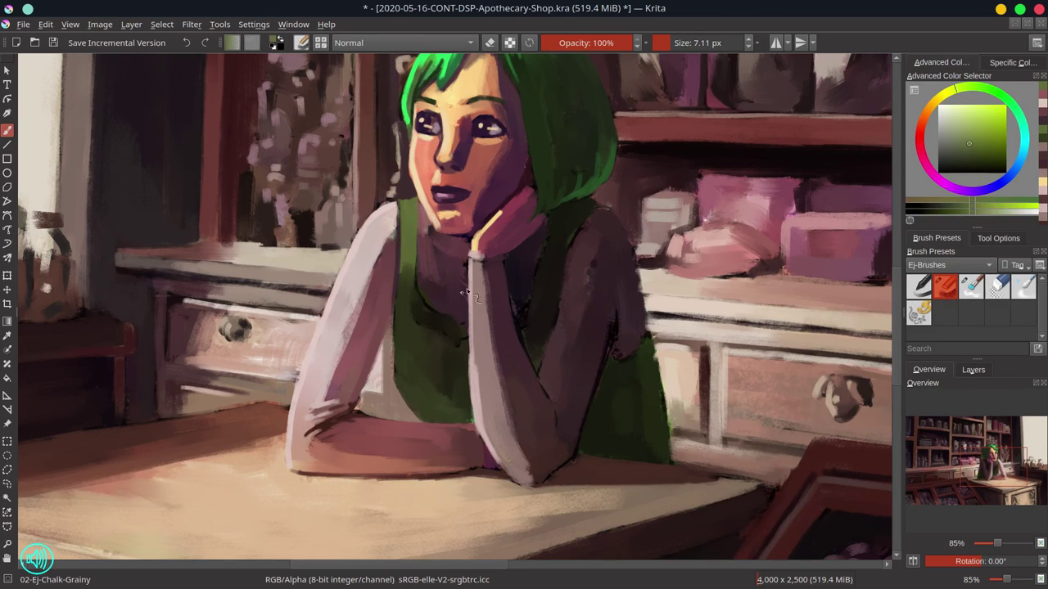
{"action": "left_click", "coordinate": [427, 399], "text": "ctrl"}
{"action": "left_click_drag", "start_coordinate": [559, 209], "coordinate": [524, 318]}
{"action": "left_click_drag", "start_coordinate": [384, 283], "coordinate": [407, 308]}
Add a dark red-mauve stroke near the right side of the torso.
{"action": "key", "text": "bracketleft"}
{"action": "left_click", "coordinate": [414, 319], "text": "ctrl"}
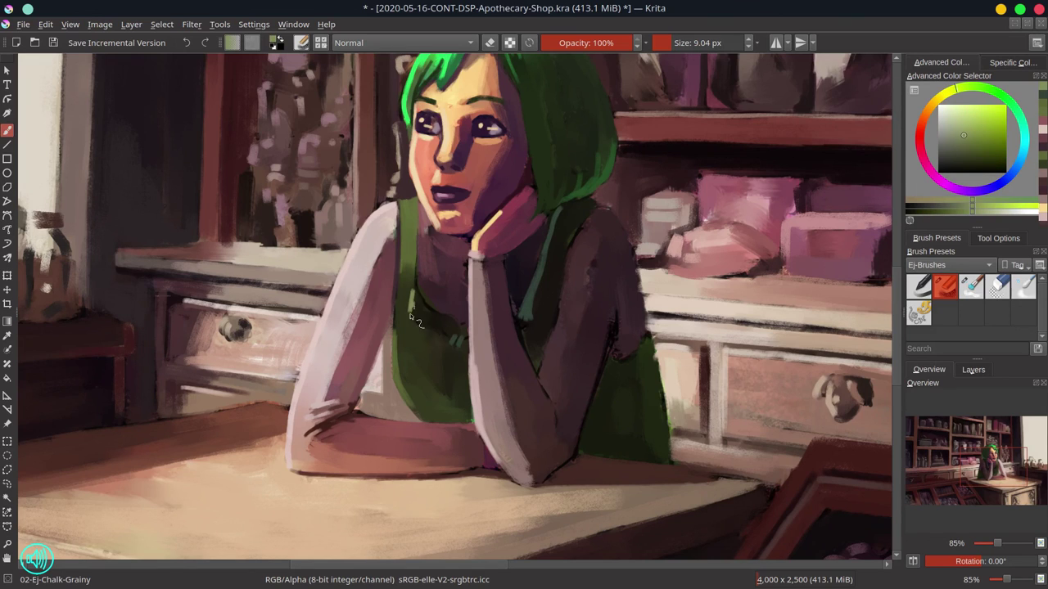
{"action": "left_click", "coordinate": [424, 297], "text": "ctrl"}
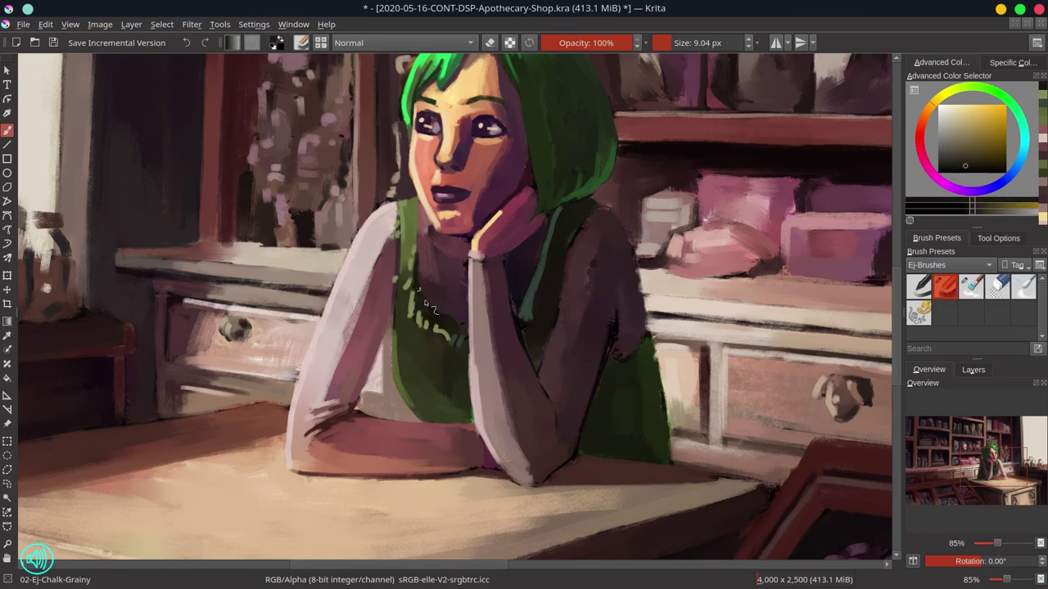
{"action": "left_click", "coordinate": [524, 328], "text": "ctrl"}
{"action": "left_click", "coordinate": [524, 328], "text": "ctrl"}
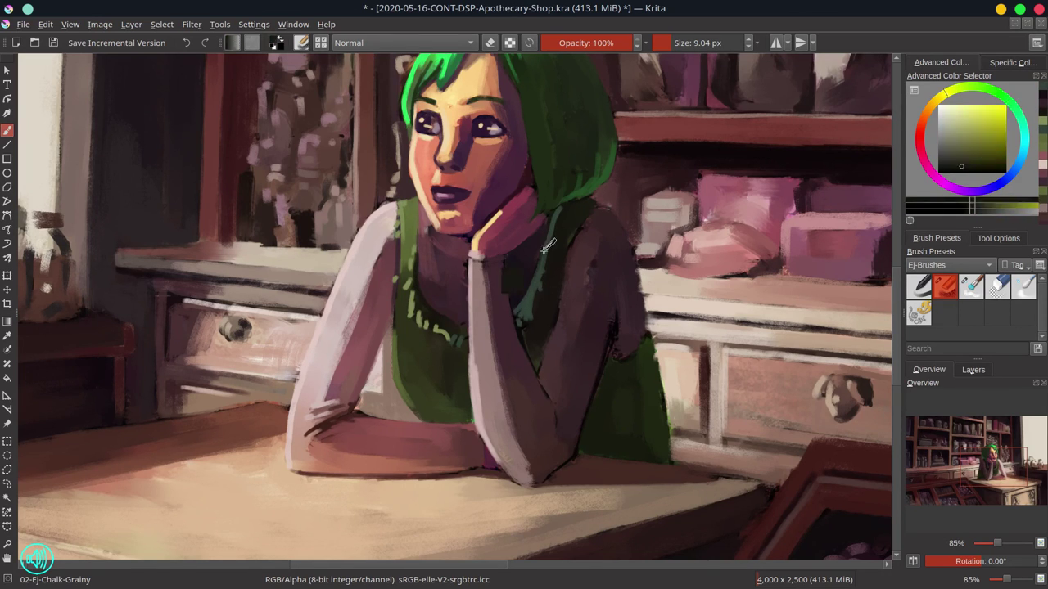
{"action": "left_click", "coordinate": [548, 329], "text": "ctrl"}
{"action": "key", "text": "bracketright"}
{"action": "key", "text": "bracketright"}
{"action": "key", "text": "bracketright"}
{"action": "left_click_drag", "start_coordinate": [573, 244], "coordinate": [561, 288]}
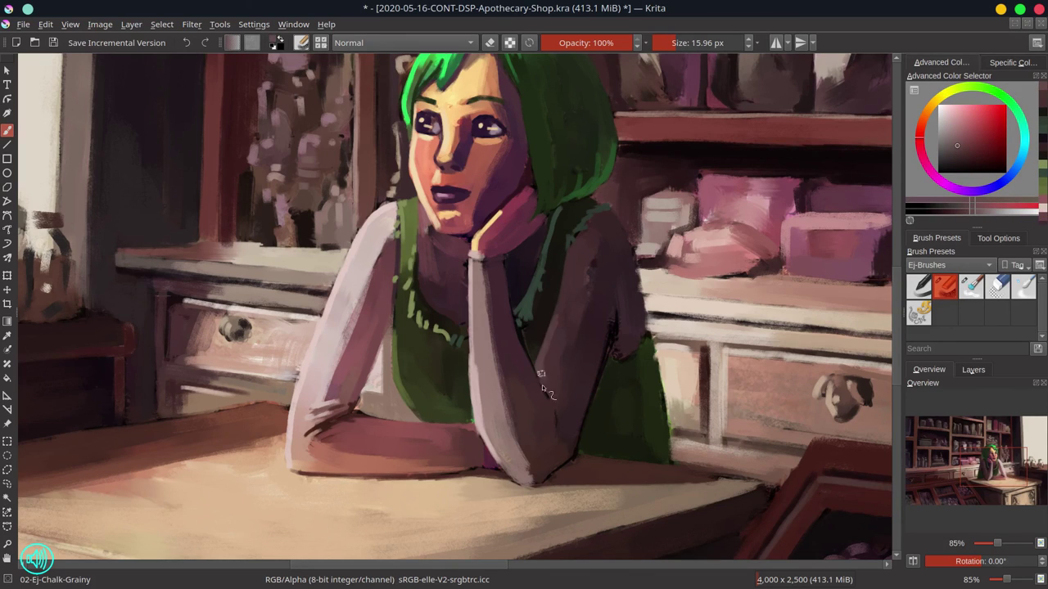
Sample dark mauve, olive and red tones around the arm, table and elbow at smaller brush sizes.
{"action": "left_click", "coordinate": [573, 360], "text": "ctrl"}
{"action": "key", "text": "bracketleft"}
{"action": "key", "text": "bracketleft"}
{"action": "key", "text": "bracketleft"}
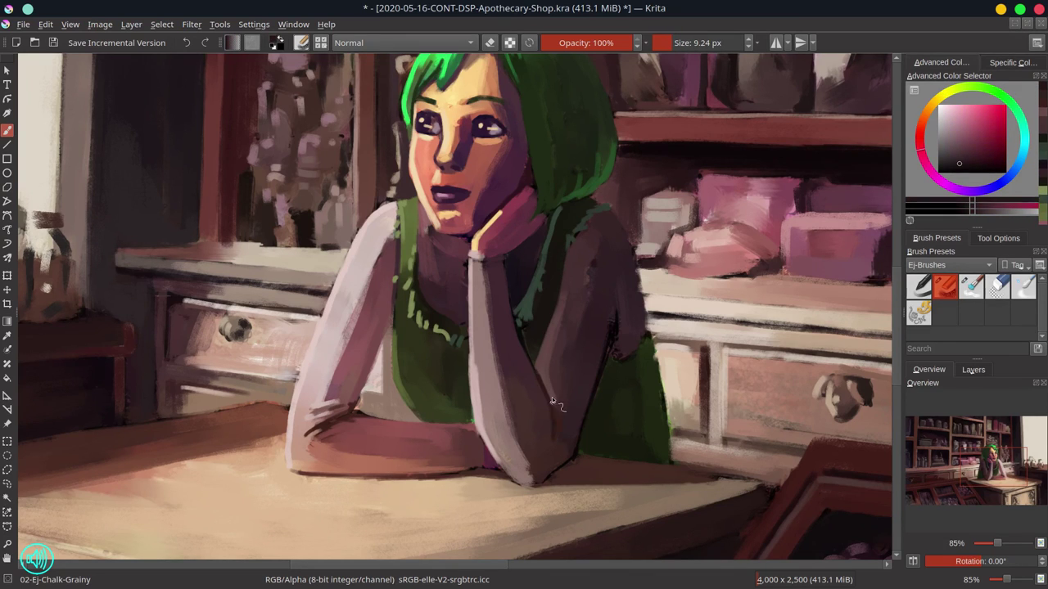
{"action": "left_click", "coordinate": [519, 336], "text": "ctrl"}
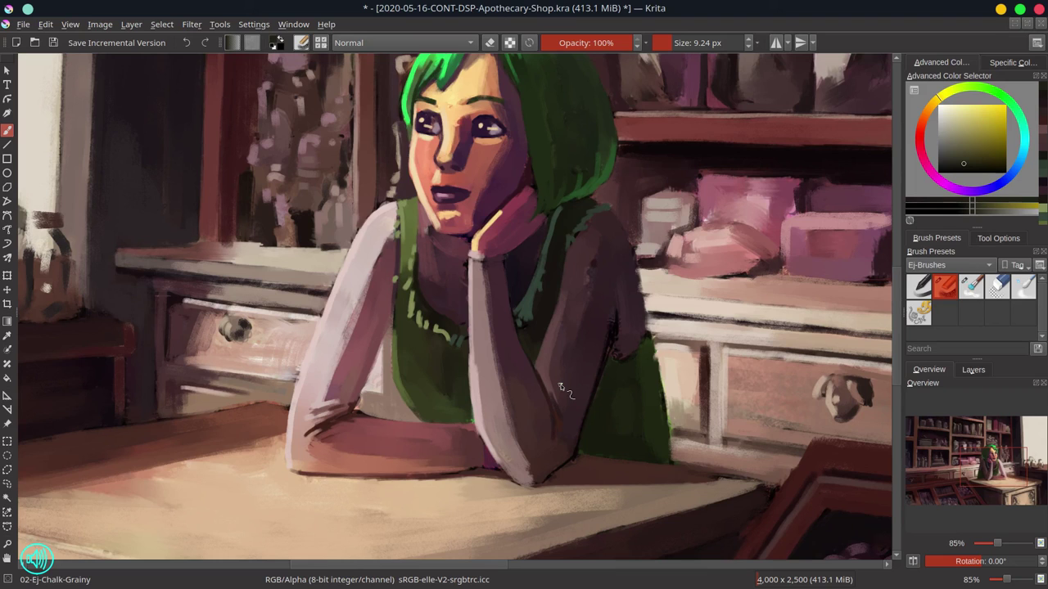
{"action": "left_click", "coordinate": [405, 479], "text": "ctrl"}
{"action": "key", "text": "bracketleft"}
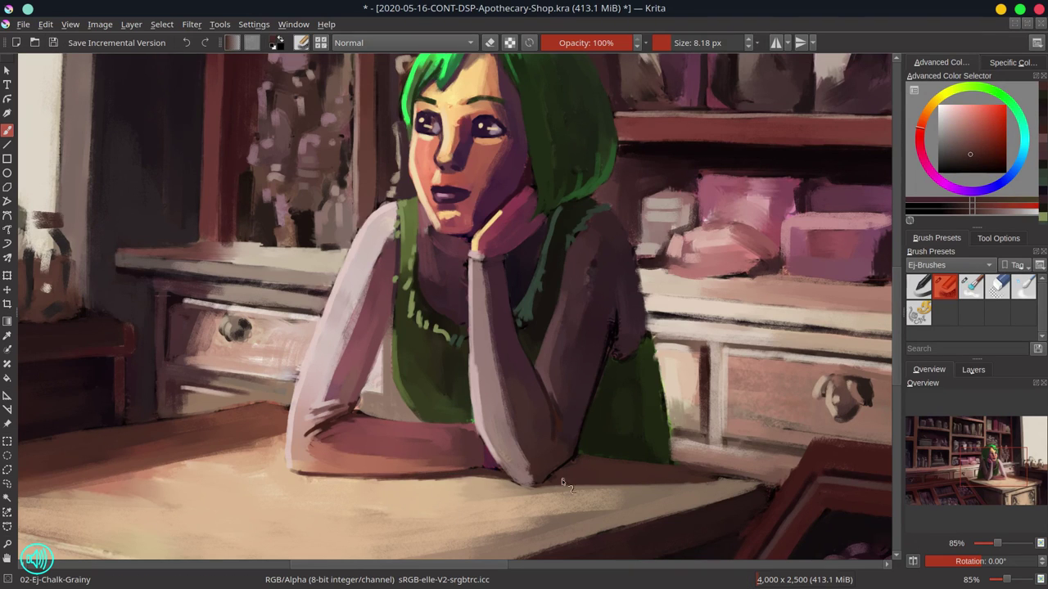
{"action": "left_click", "coordinate": [577, 403], "text": "ctrl"}
{"action": "left_click", "coordinate": [555, 358], "text": "ctrl"}
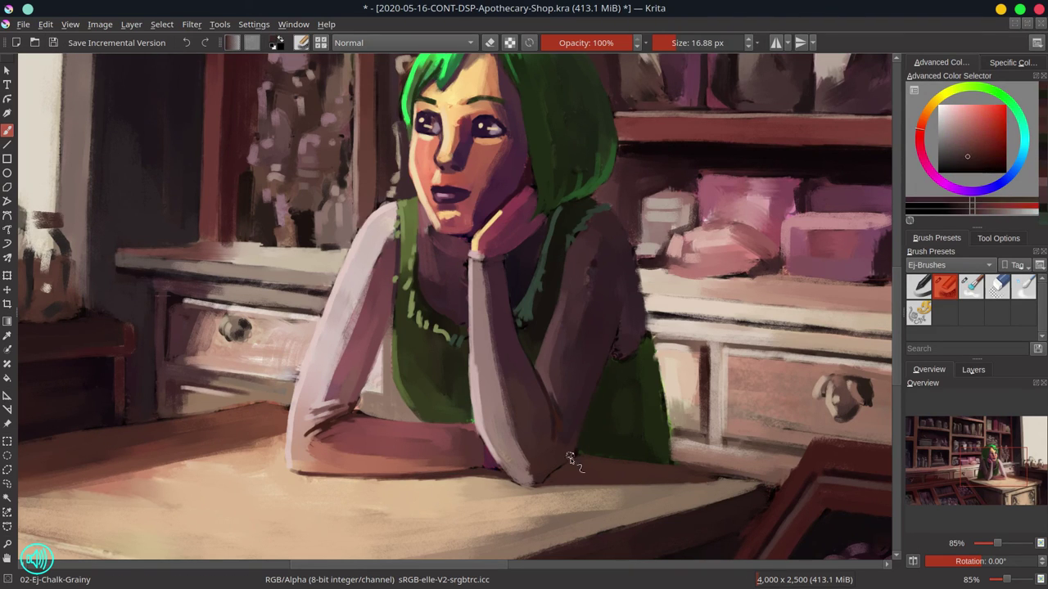
{"action": "key", "text": "bracketright"}
{"action": "key", "text": "bracketright"}
{"action": "key", "text": "bracketright"}
{"action": "key", "text": "bracketright"}
{"action": "key", "text": "bracketright"}
{"action": "key", "text": "bracketleft"}
{"action": "key", "text": "bracketleft"}
Try dark pinkish-purple, green and red shades, then a pale pink chest stroke, undone.
{"action": "left_click", "coordinate": [630, 268], "text": "ctrl"}
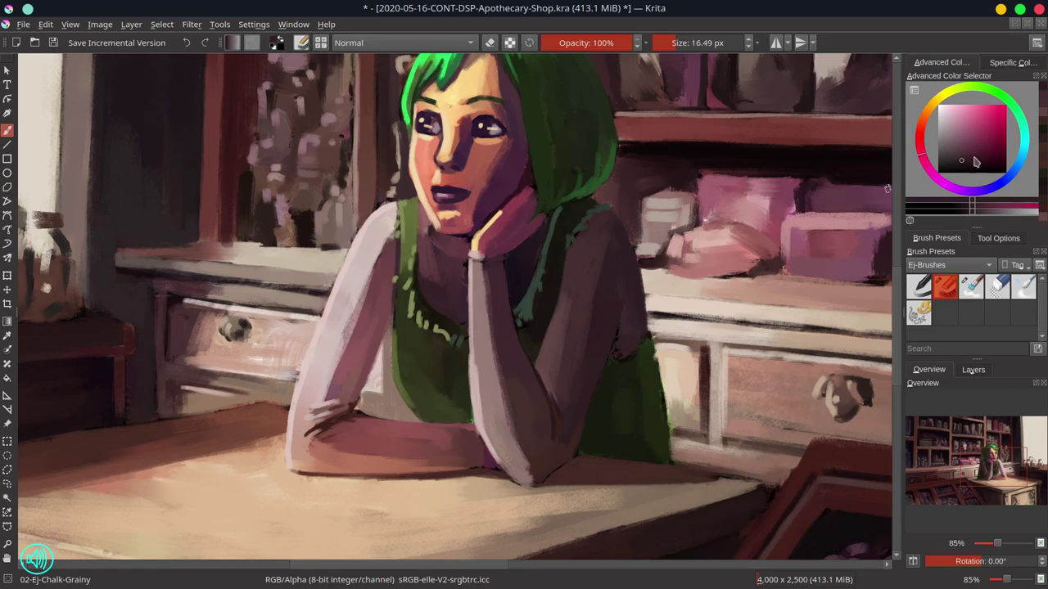
{"action": "key", "text": "bracketleft"}
{"action": "key", "text": "bracketleft"}
{"action": "key", "text": "bracketleft"}
{"action": "left_click", "coordinate": [570, 239], "text": "ctrl"}
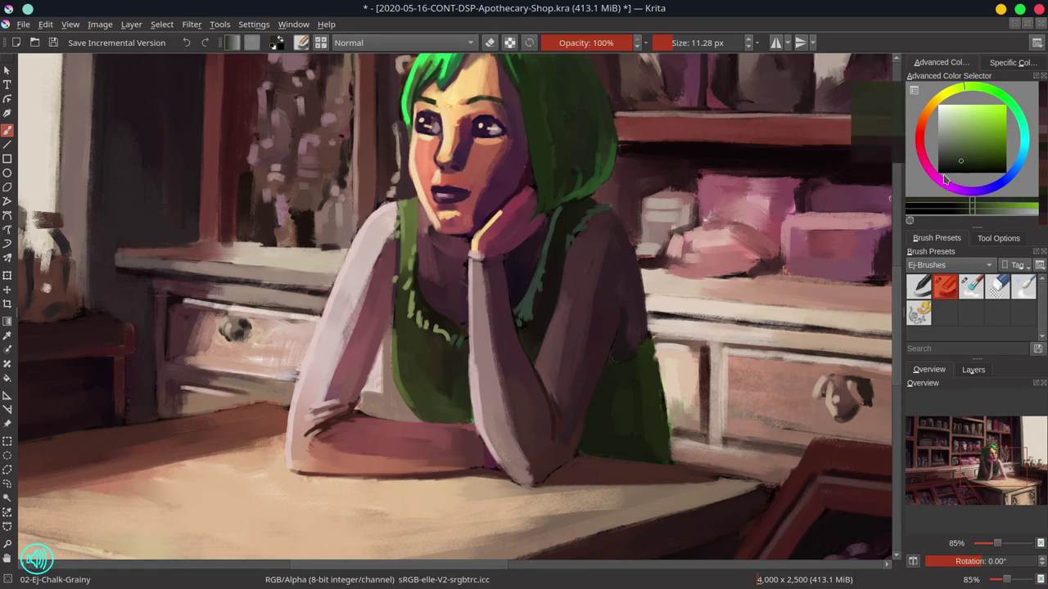
{"action": "left_click", "coordinate": [655, 372], "text": "ctrl"}
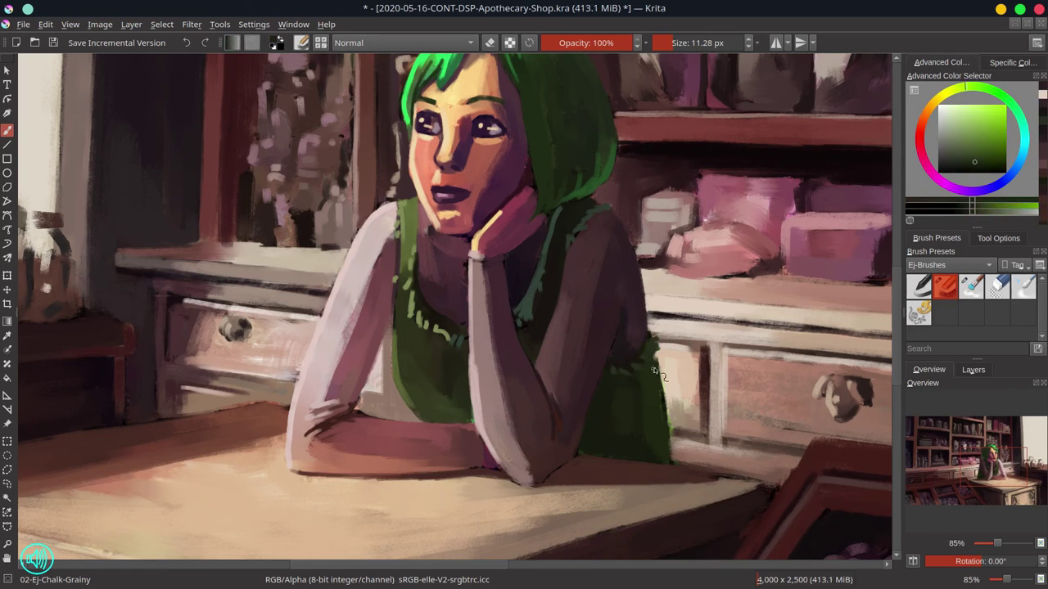
{"action": "left_click", "coordinate": [612, 453], "text": "ctrl"}
{"action": "key", "text": "bracketright"}
{"action": "key", "text": "bracketright"}
{"action": "key", "text": "bracketright"}
{"action": "key", "text": "bracketright"}
{"action": "key", "text": "bracketright"}
{"action": "scroll", "coordinate": [455, 289], "scroll_direction": "up", "scroll_amount": 1}
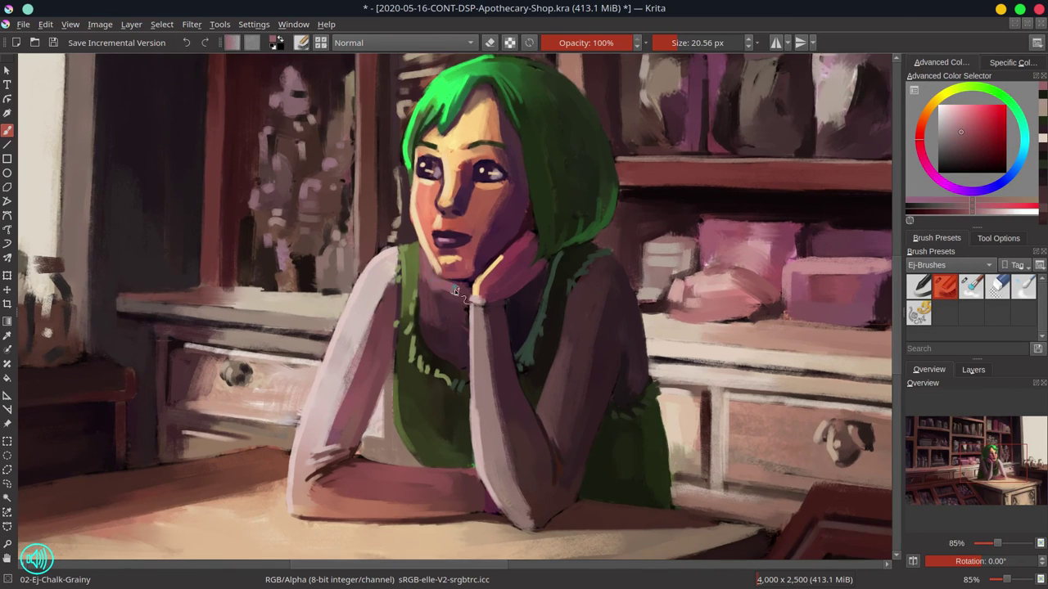
{"action": "key", "text": "bracketleft"}
{"action": "left_click", "coordinate": [383, 348], "text": "ctrl"}
{"action": "left_click_drag", "start_coordinate": [424, 326], "coordinate": [446, 337]}
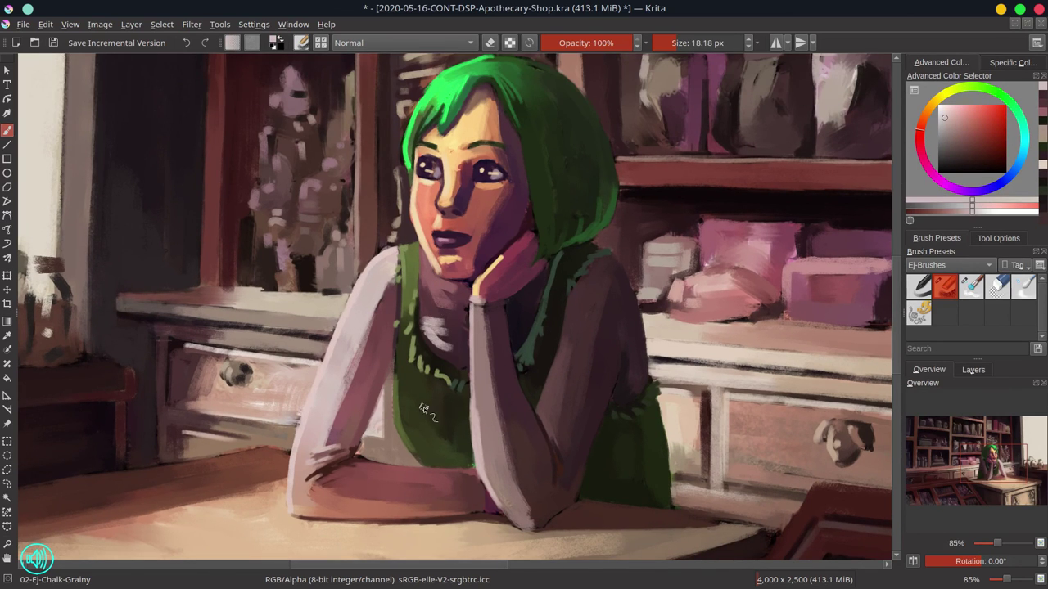
{"action": "key", "text": "ctrl+z"}
Paint lighter strokes on the neck below the chin, sampling neck skin tones.
{"action": "mouse_move", "coordinate": [428, 280]}
{"action": "left_mouse_down"}
{"action": "mouse_move", "coordinate": [442, 304]}
{"action": "mouse_move", "coordinate": [434, 344]}
{"action": "mouse_move", "coordinate": [467, 336]}
{"action": "left_mouse_up"}
{"action": "left_click", "coordinate": [434, 327], "text": "ctrl"}
{"action": "left_click", "coordinate": [446, 324], "text": "ctrl"}
{"action": "key", "text": "bracketleft"}
{"action": "key", "text": "bracketleft"}
{"action": "key", "text": "bracketleft"}
{"action": "key", "text": "bracketleft"}
{"action": "key", "text": "bracketleft"}
{"action": "key", "text": "bracketleft"}
{"action": "left_click", "coordinate": [463, 286], "text": "ctrl"}
{"action": "left_click", "coordinate": [464, 287], "text": "ctrl"}
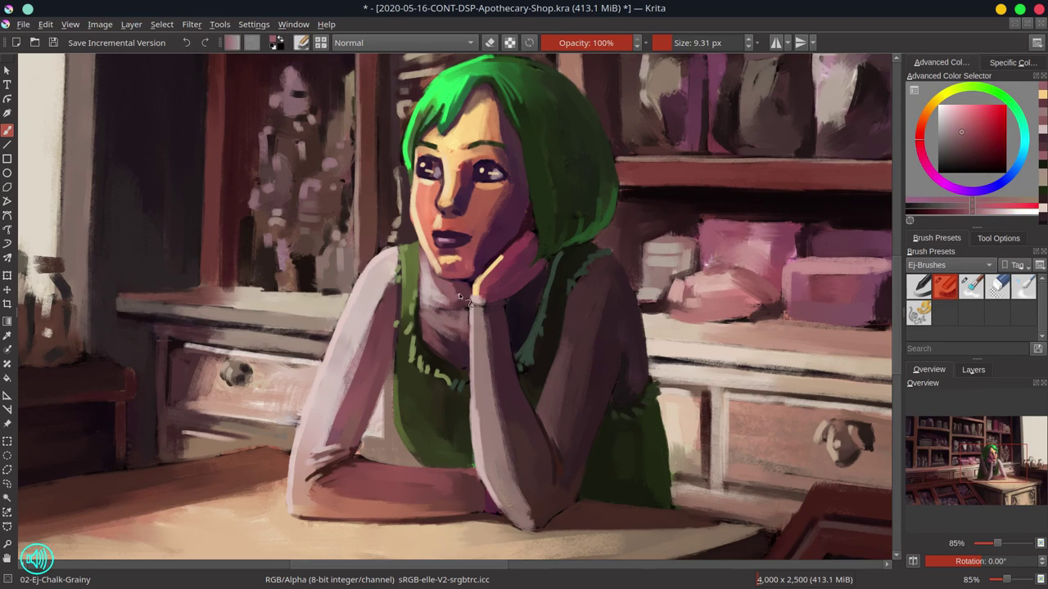
{"action": "key", "text": "bracketright"}
{"action": "key", "text": "bracketright"}
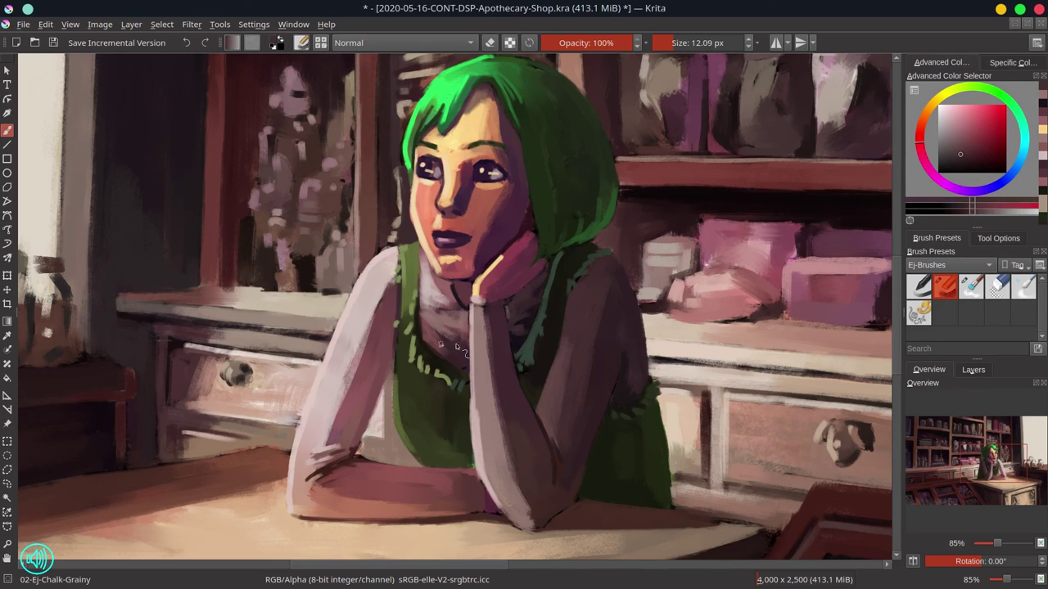
Add lighter strokes under the chin, briefly blending with Blender-Textured-Soft before returning to Chalk-Grainy.
{"action": "left_click", "coordinate": [427, 302], "text": "ctrl"}
{"action": "left_click_drag", "start_coordinate": [422, 315], "coordinate": [442, 360]}
{"action": "key", "text": "slash"}
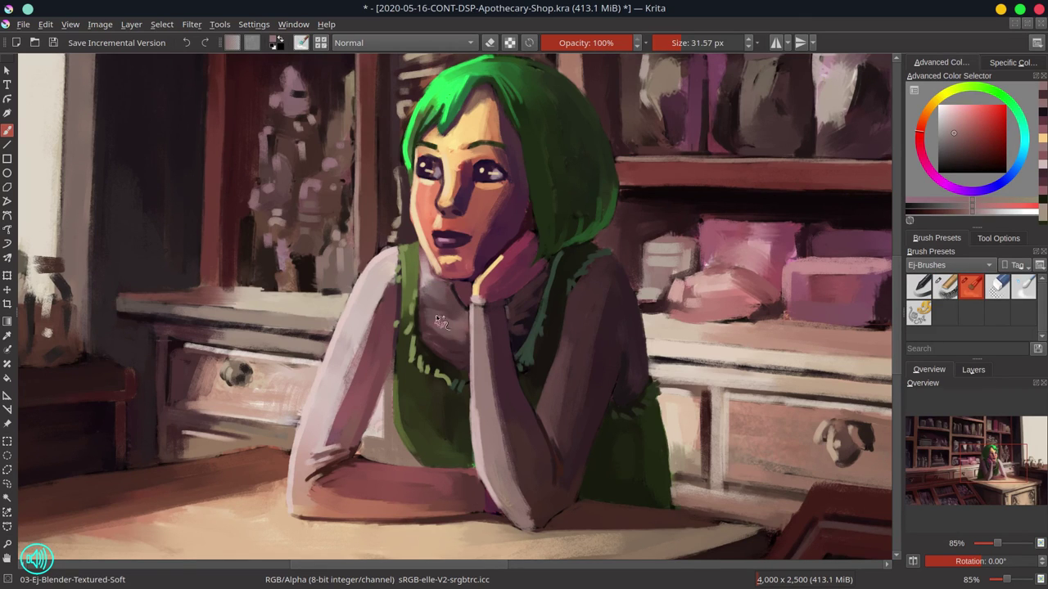
{"action": "key", "text": "slash"}
Zoom out to the whole shop scene, save with Ctrl+S, and mirror the view horizontally.
{"action": "left_click", "coordinate": [550, 311], "text": "ctrl"}
{"action": "scroll", "coordinate": [499, 199], "scroll_direction": "down", "scroll_amount": 6}
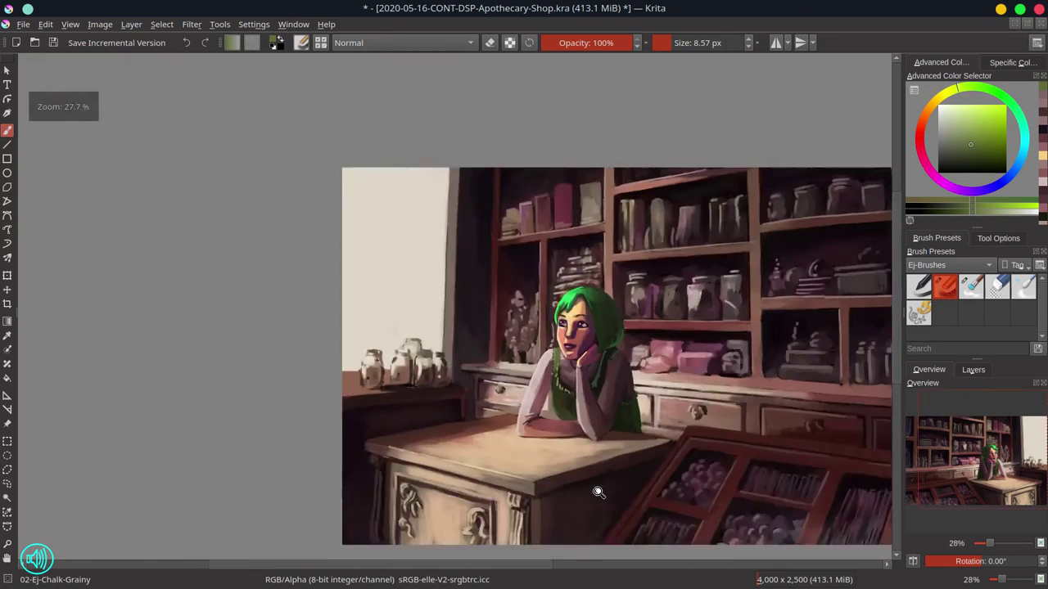
{"action": "key", "text": "ctrl+s"}
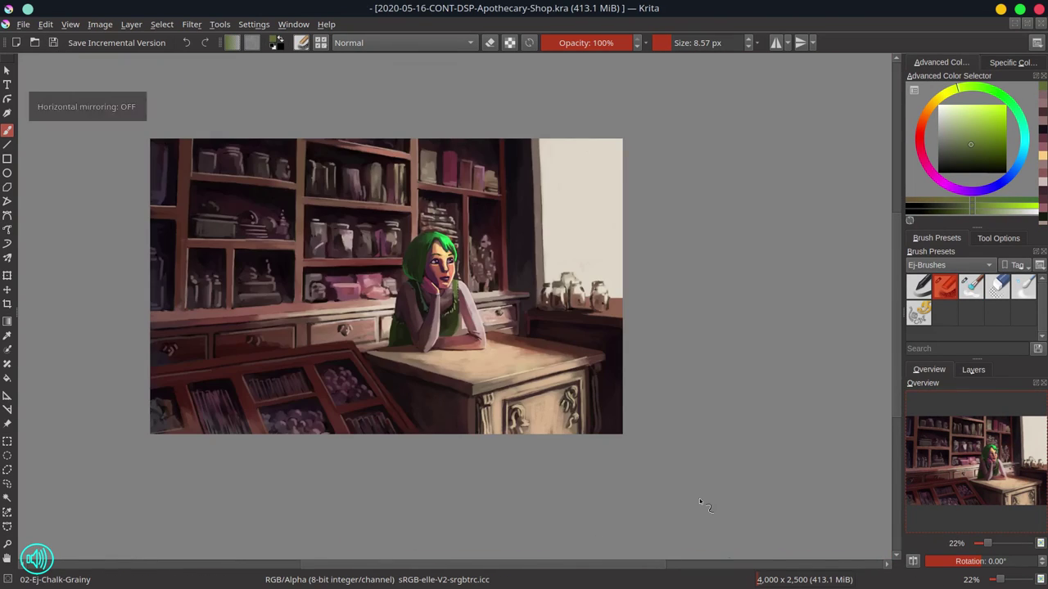
{"action": "key", "text": "m"}
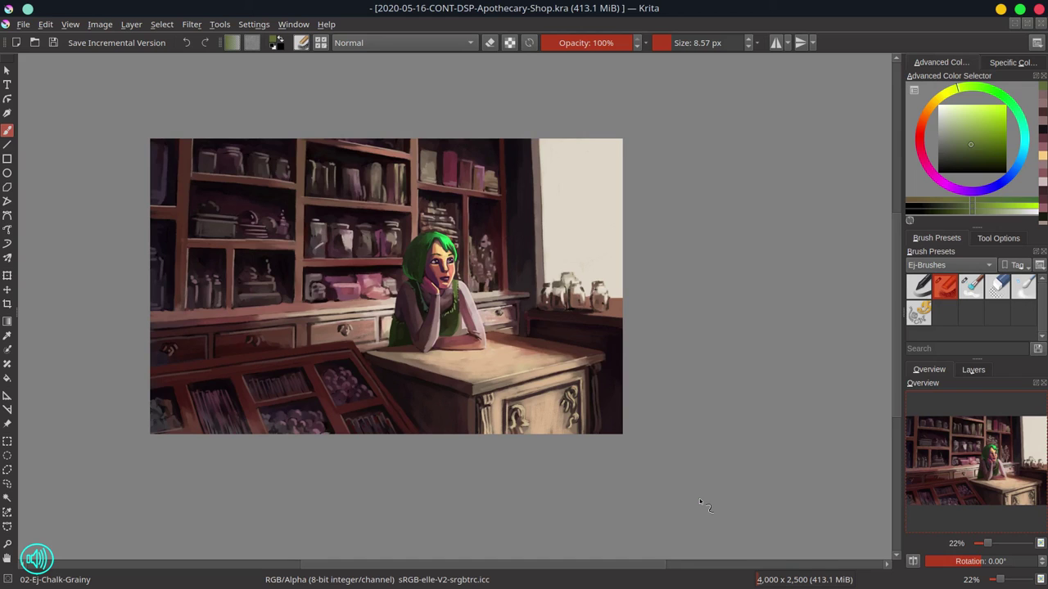